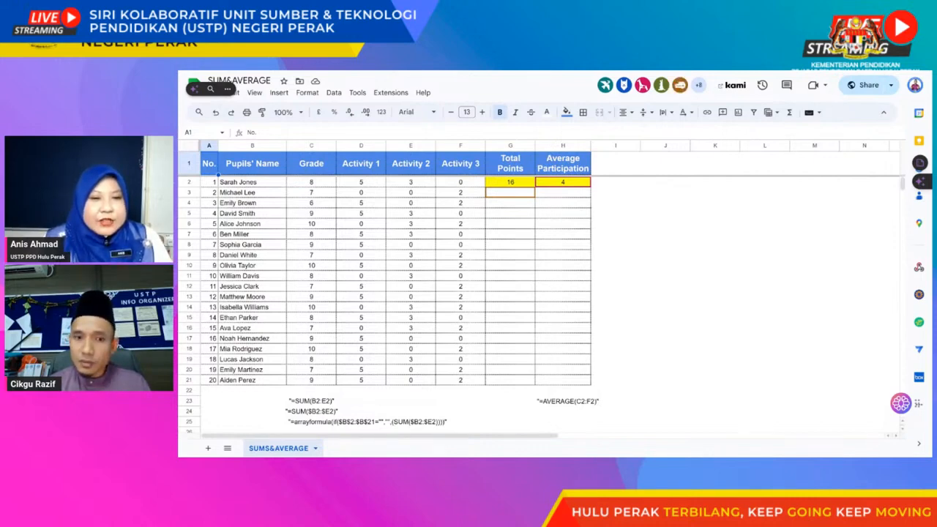
- Enlarge the spreadsheet page three zoom levels and hide the floating extension menu until the next visit
key(ctrl+plus)
key(ctrl+plus)
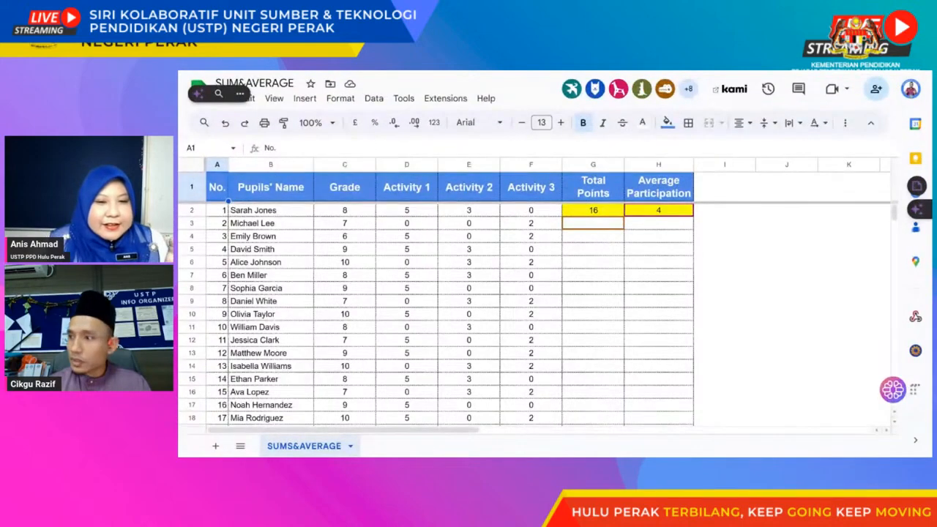
key(ctrl+plus)
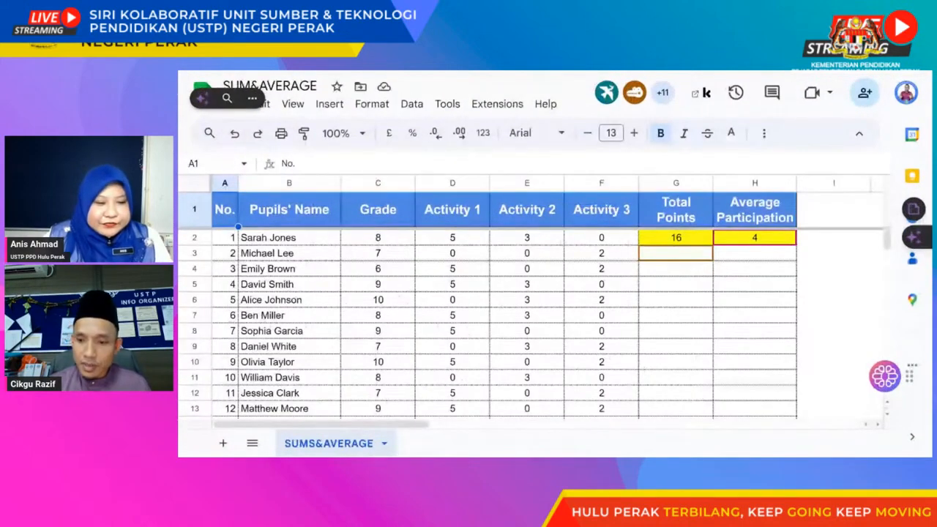
click(835, 409)
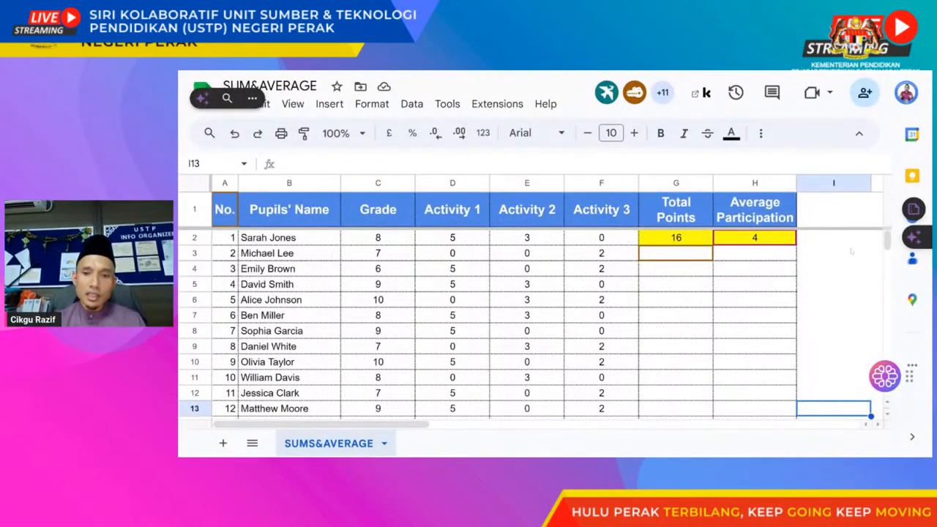
scroll(842, 317, down, 3)
scroll(783, 220, up, 3)
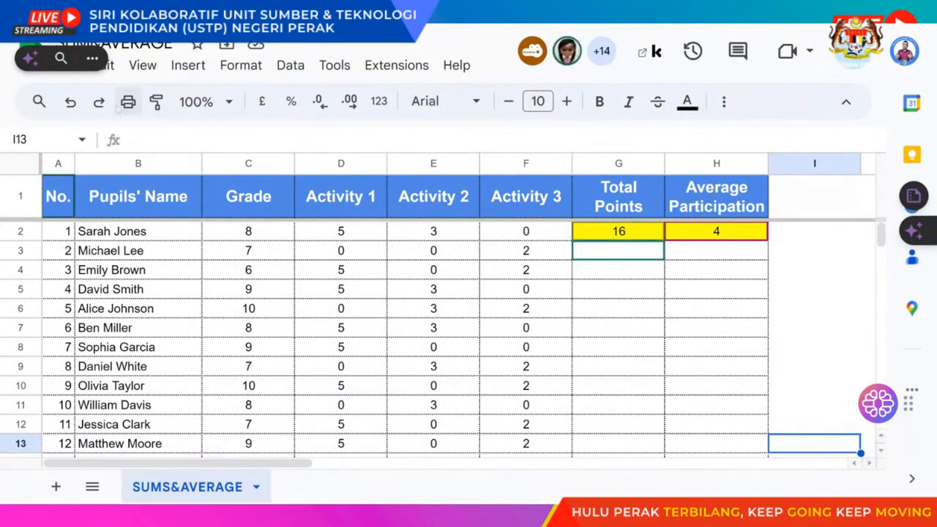
click(93, 59)
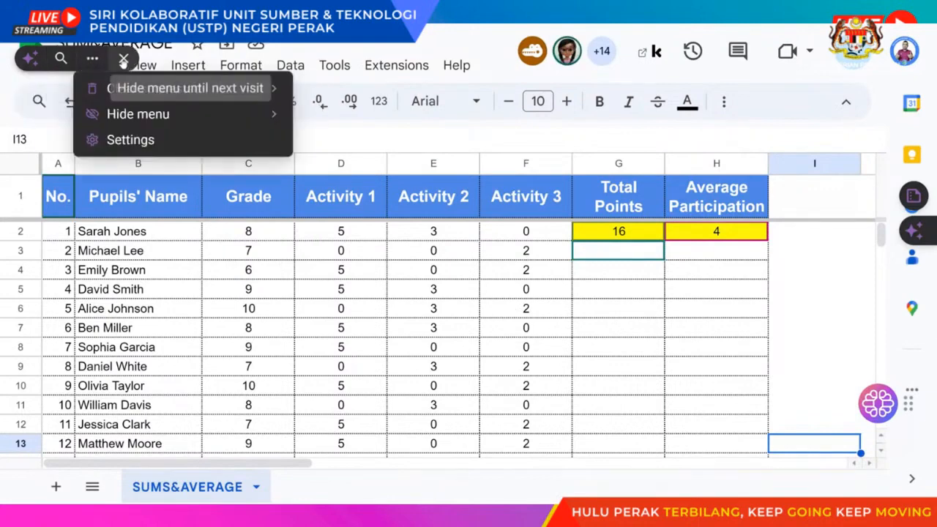
click(117, 88)
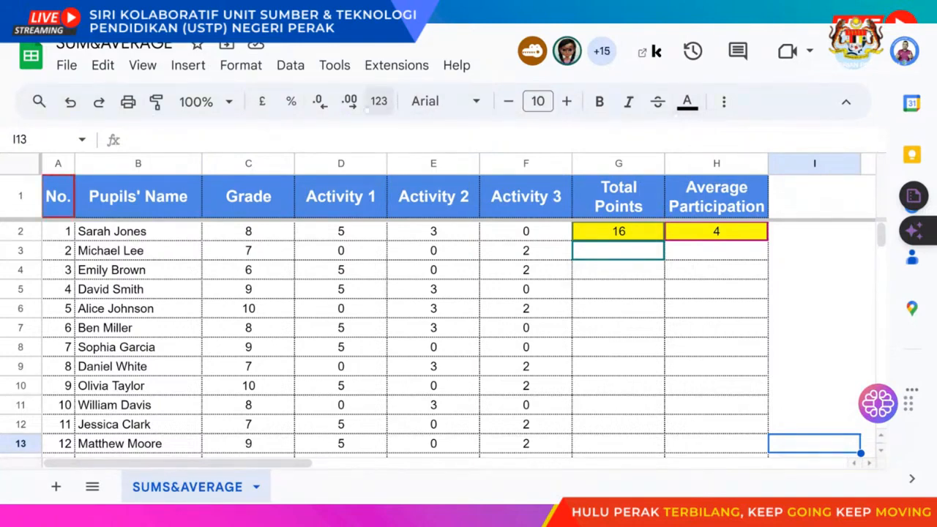
- Look through the pupils' table and the sample SUM, ARRAYFORMULA and AVERAGE formulas written below it
click(67, 66)
mouse_move(103, 68)
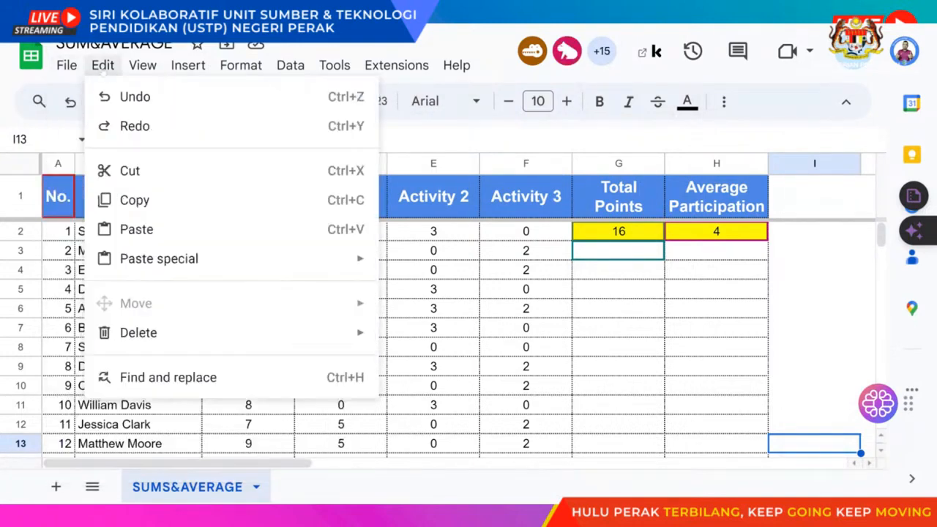
click(779, 108)
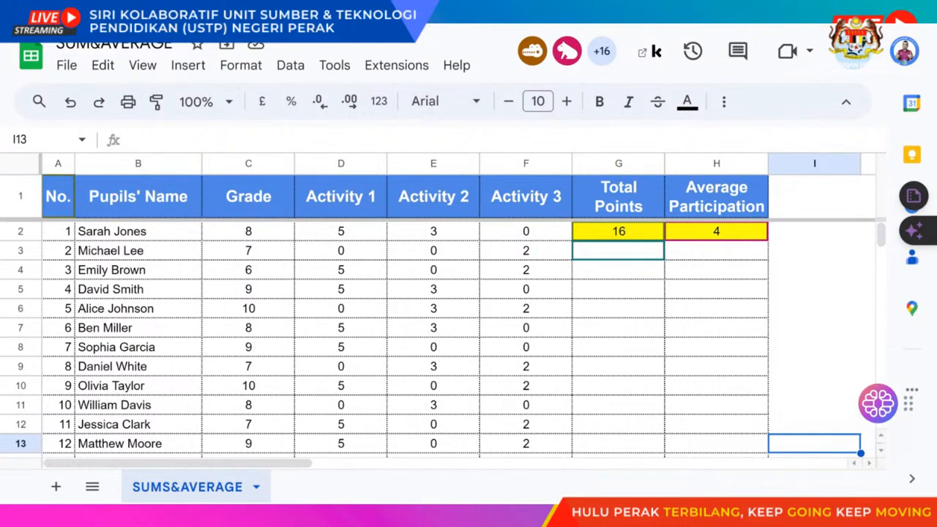
scroll(846, 317, down, 5)
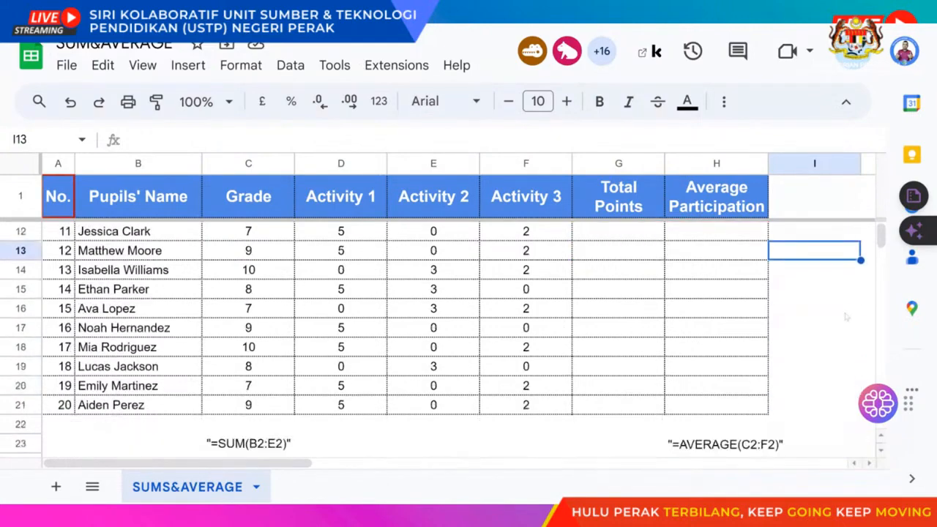
scroll(846, 316, down, 2)
scroll(621, 327, up, 5)
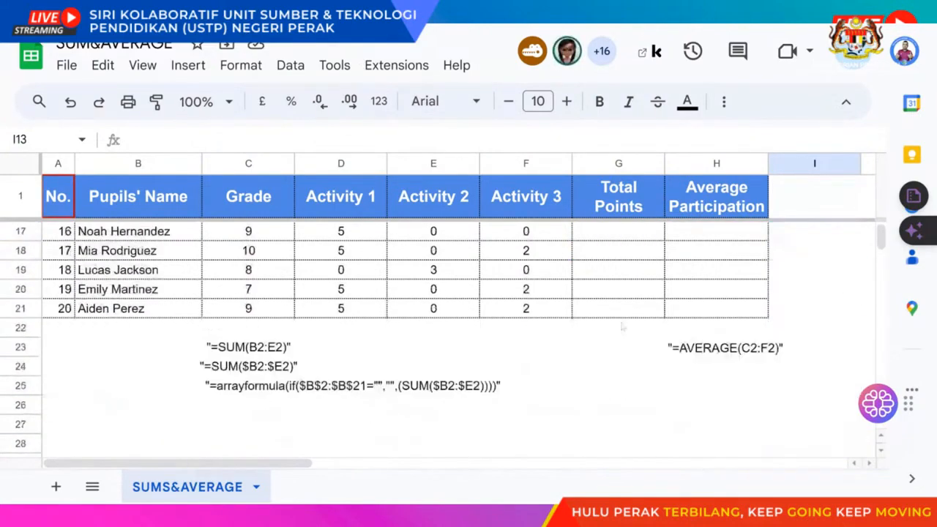
scroll(622, 327, up, 1)
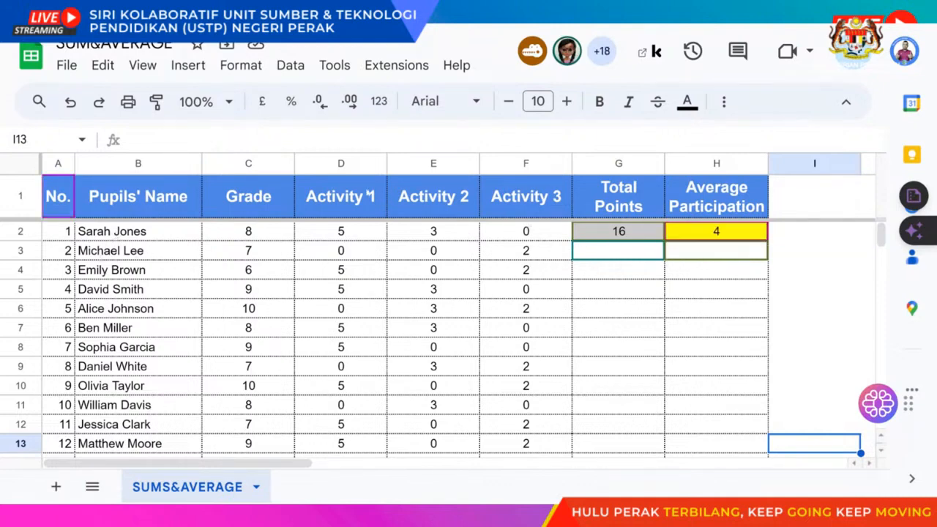
click(795, 277)
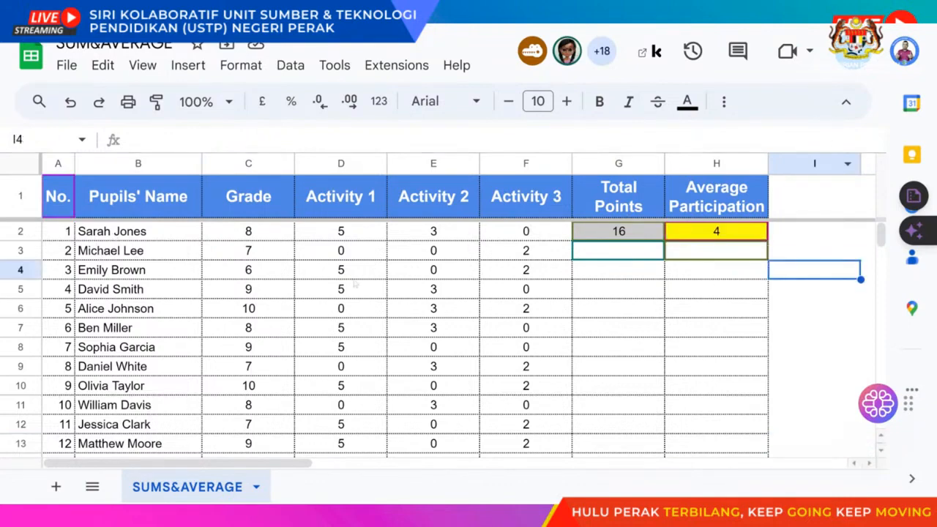
- Clear the numbering formula from cell A2 in the No. column
click(62, 235)
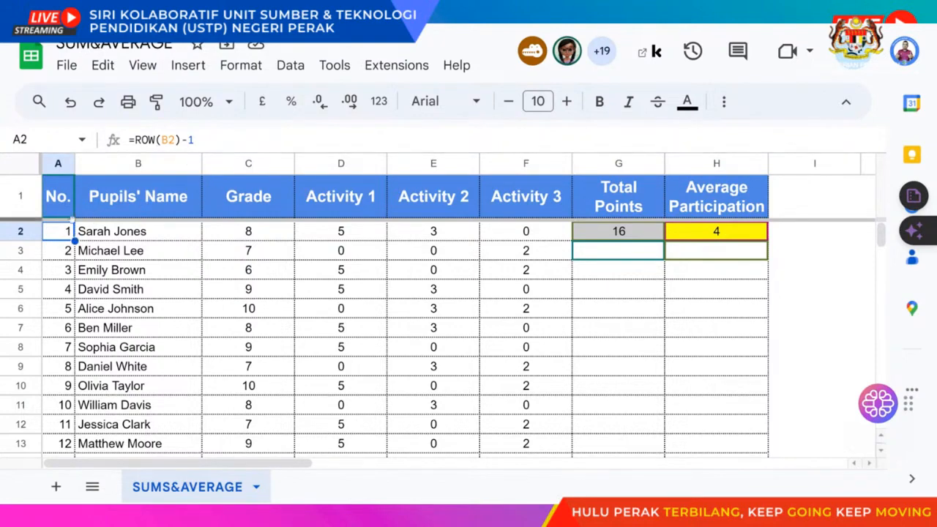
key(Delete)
text(=)
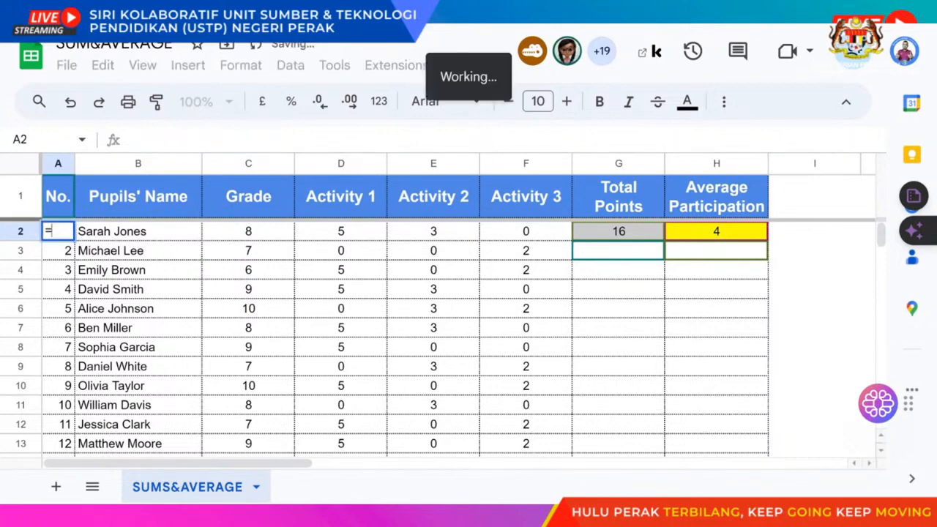
click(129, 304)
click(65, 251)
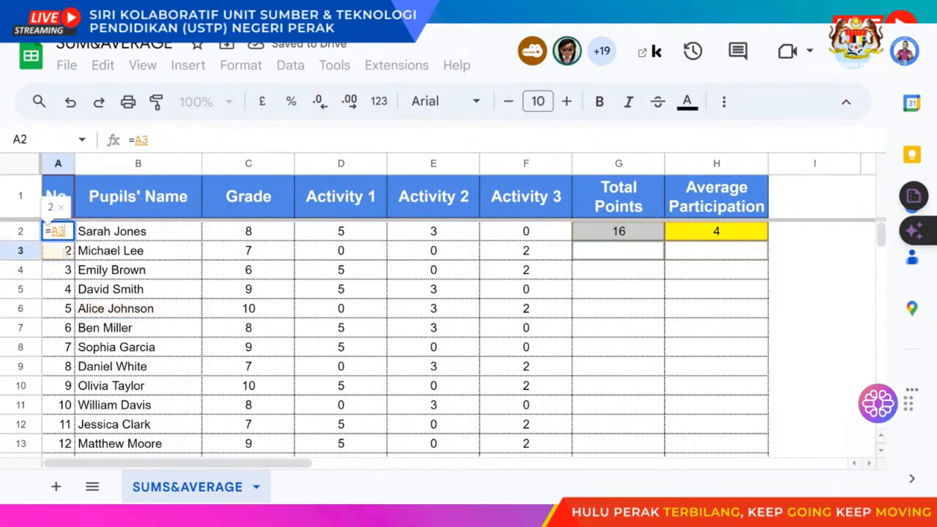
key(ctrl+shift+Down)
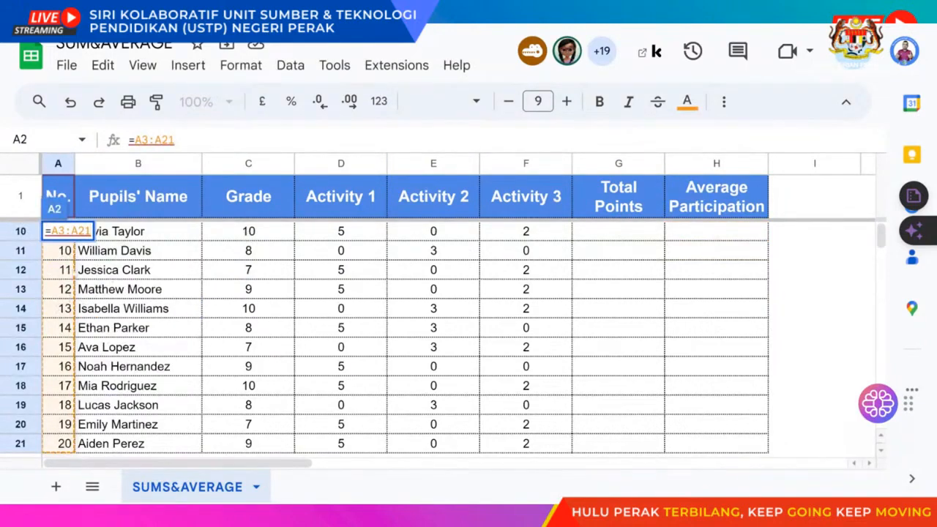
key(BackSpace)
key(BackSpace)
key(BackSpace)
key(BackSpace)
key(BackSpace)
key(BackSpace)
key(BackSpace)
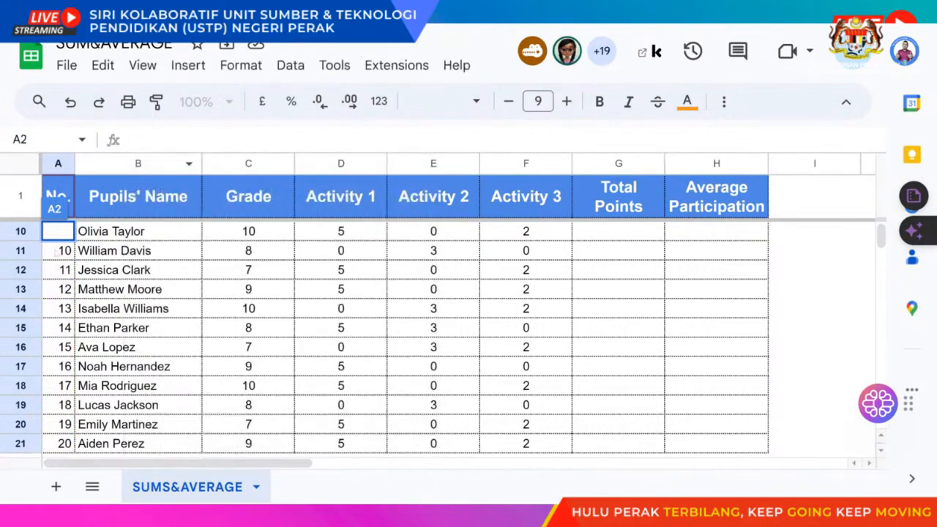
click(57, 250)
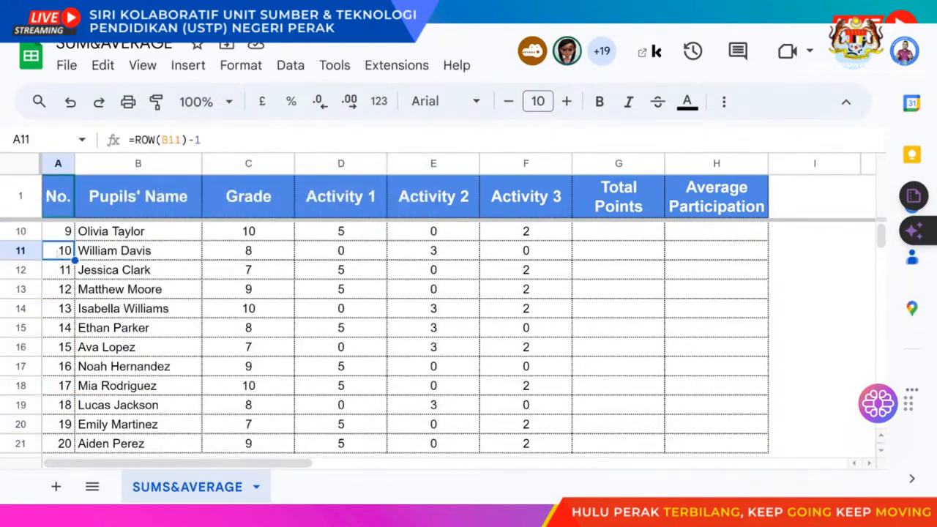
- Clear the remaining numbering formulas from A3:A21 in the No. column
scroll(57, 257, up, 2)
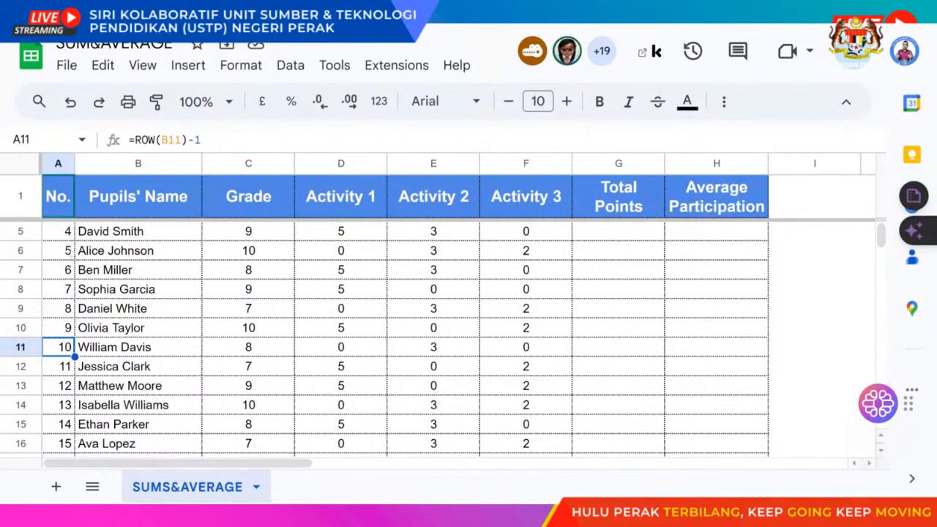
scroll(62, 277, up, 2)
click(63, 256)
key(ctrl+shift+Down)
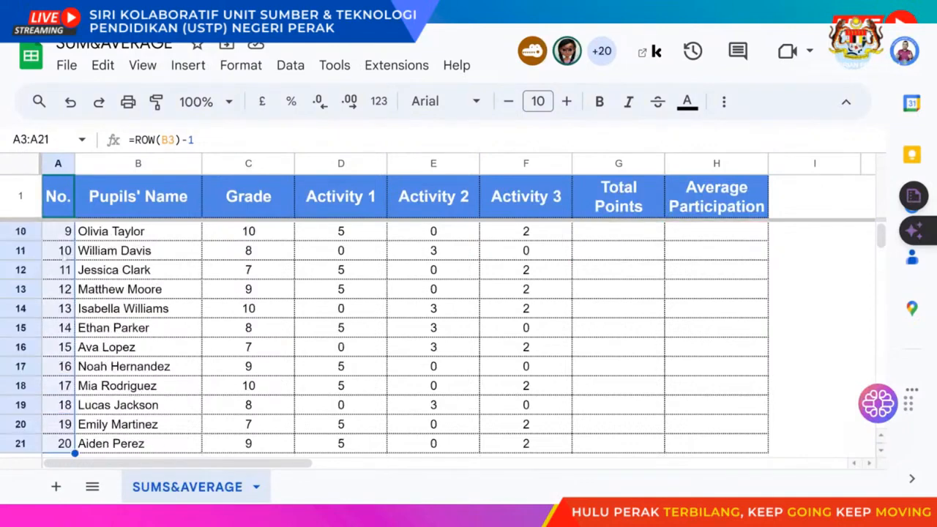
key(Delete)
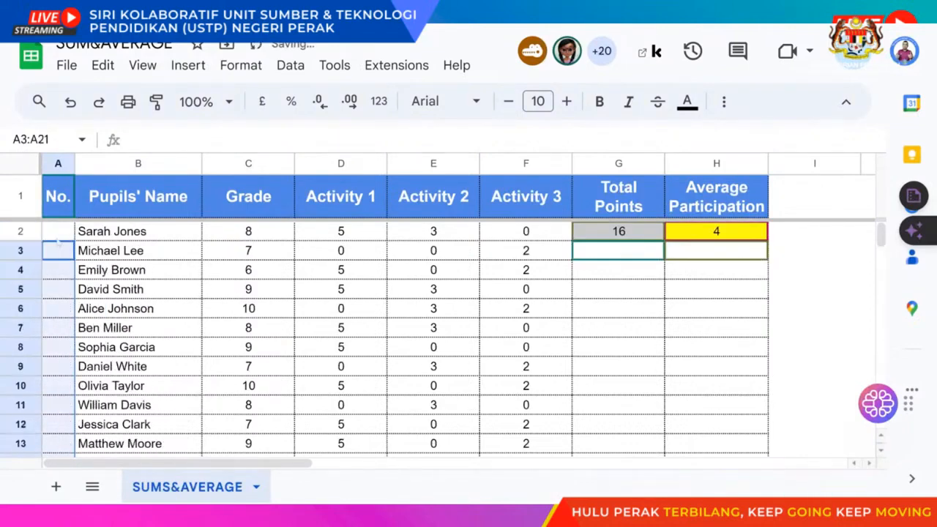
- Number the pupils manually from 1 to 5 in A2:A6 and continue the series to 9 in A10
click(58, 231)
text(1)
key(Return)
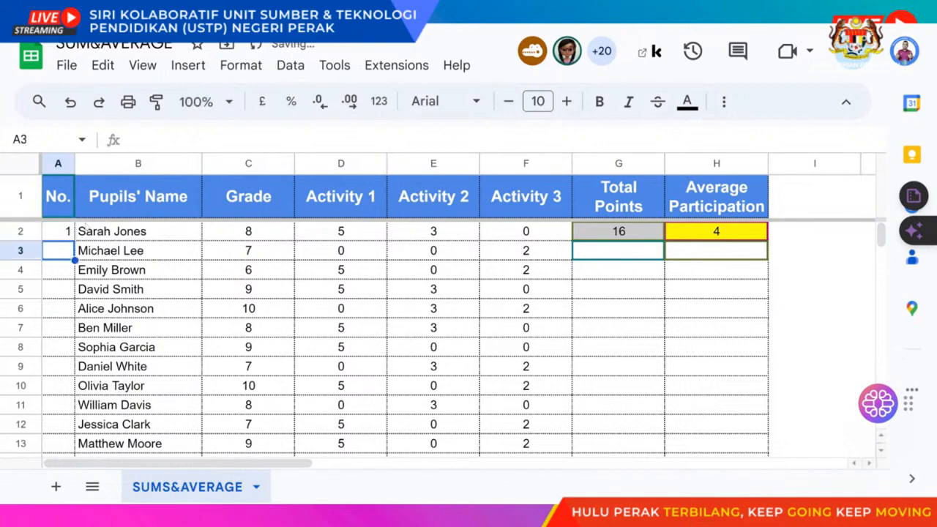
text(2)
key(Return)
text(3)
key(Return)
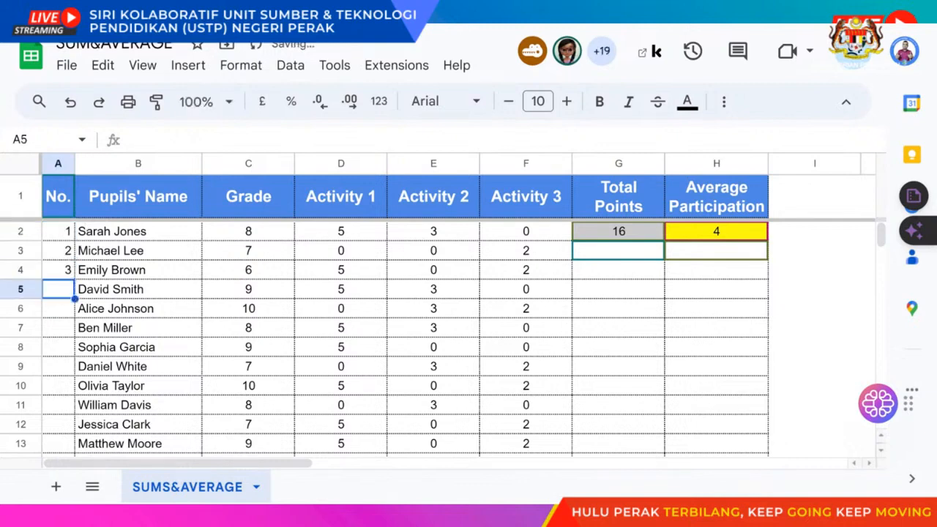
text(4)
key(Return)
text(5)
key(Return)
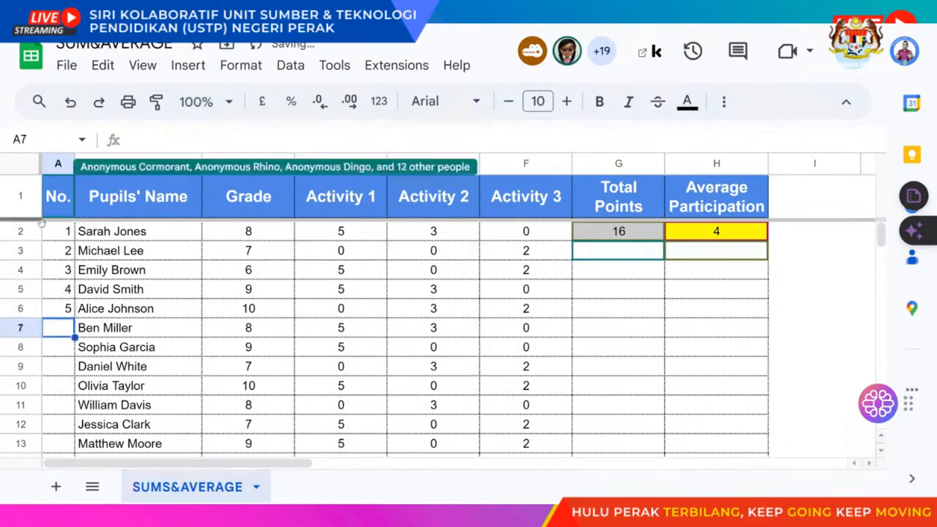
drag(63, 232, 70, 388)
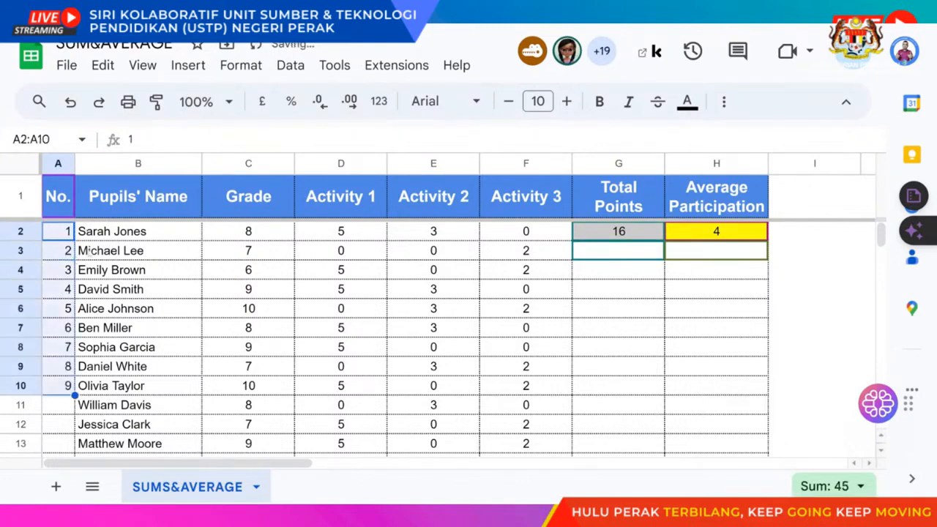
- Delete row 6 from the manually numbered list, and undo the deletion
click(28, 309)
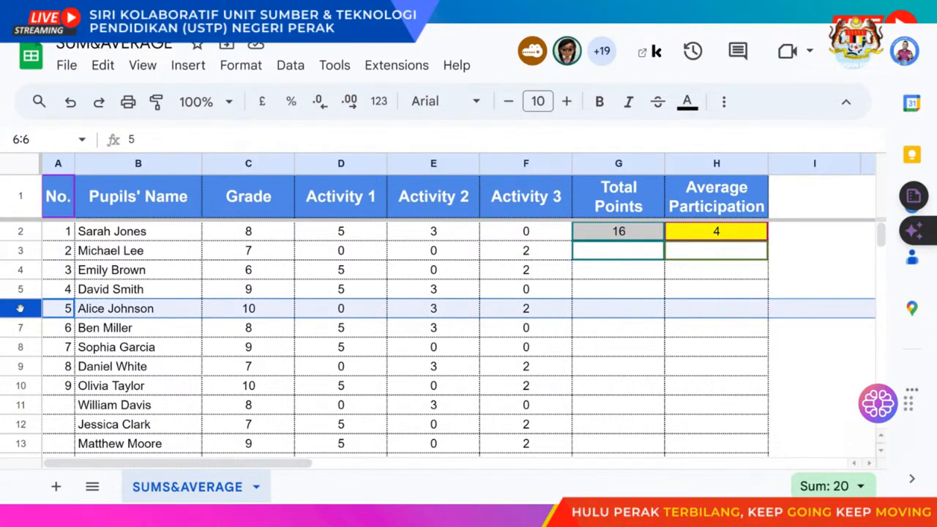
right_click(20, 308)
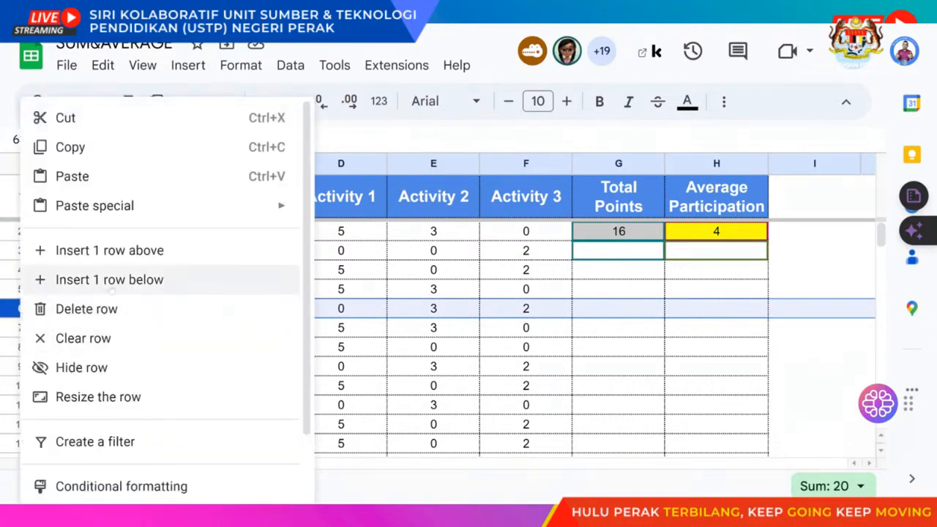
click(102, 312)
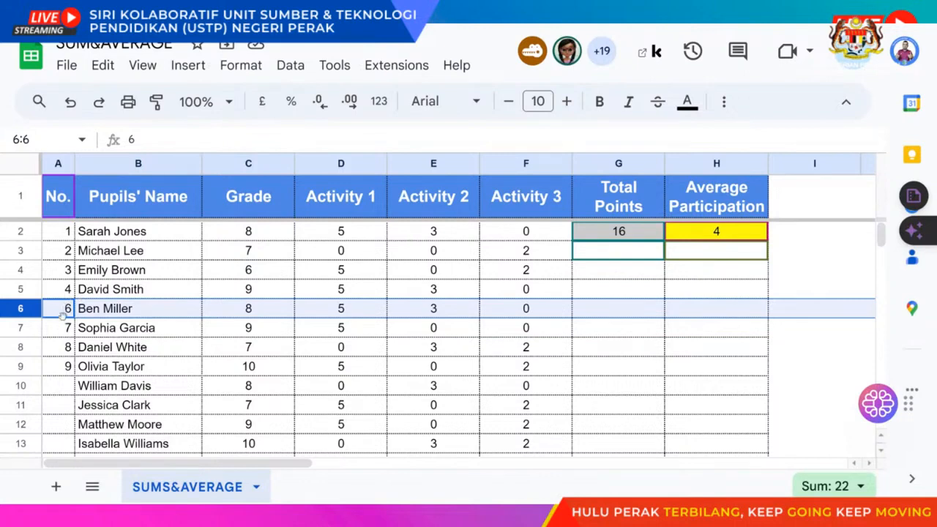
key(ctrl+z)
- Clear the manually entered numbers from A2:A10 in the No. column
click(65, 234)
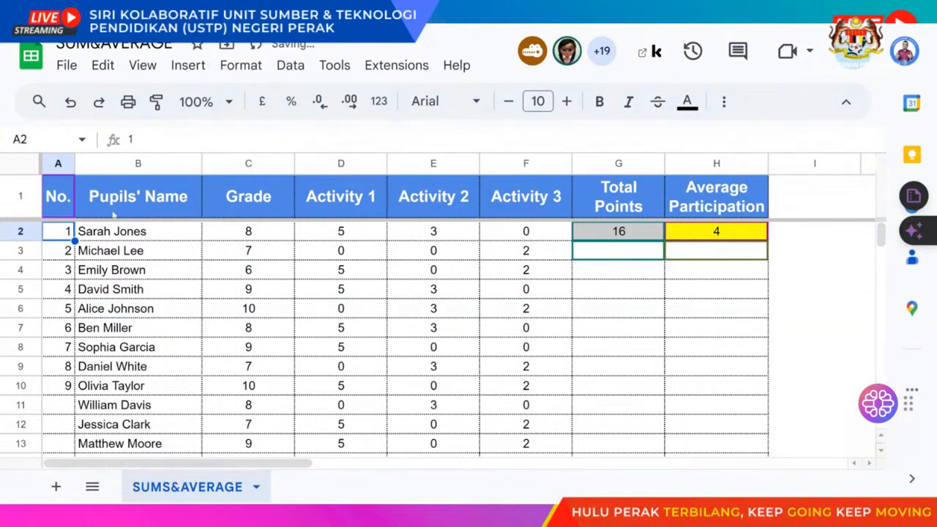
key(Delete)
click(67, 252)
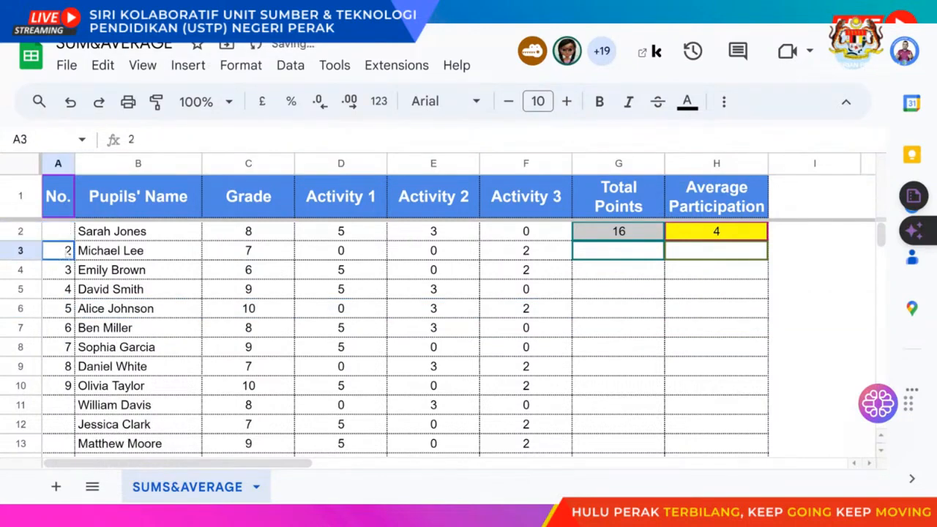
drag(68, 253, 46, 387)
key(Delete)
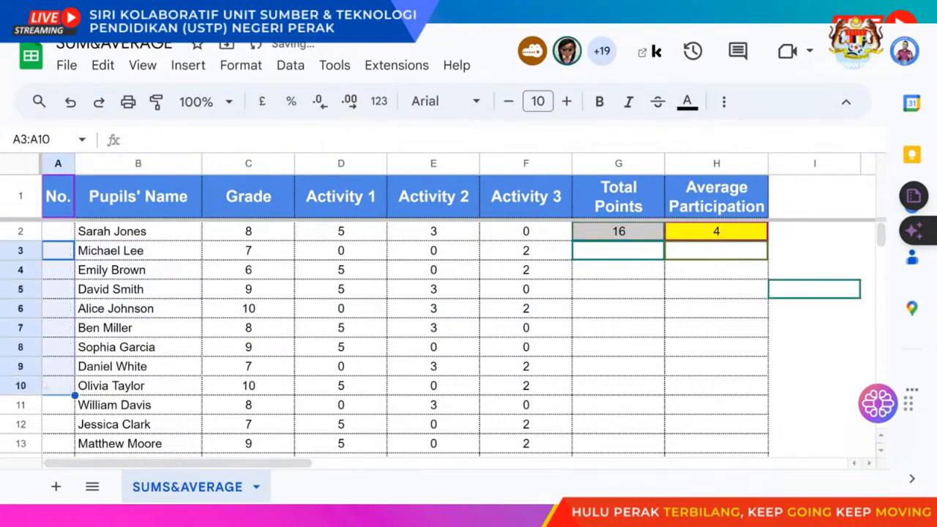
- Enter the formula =ROW(B2)-1 in cell A2 to number the first pupil
click(62, 231)
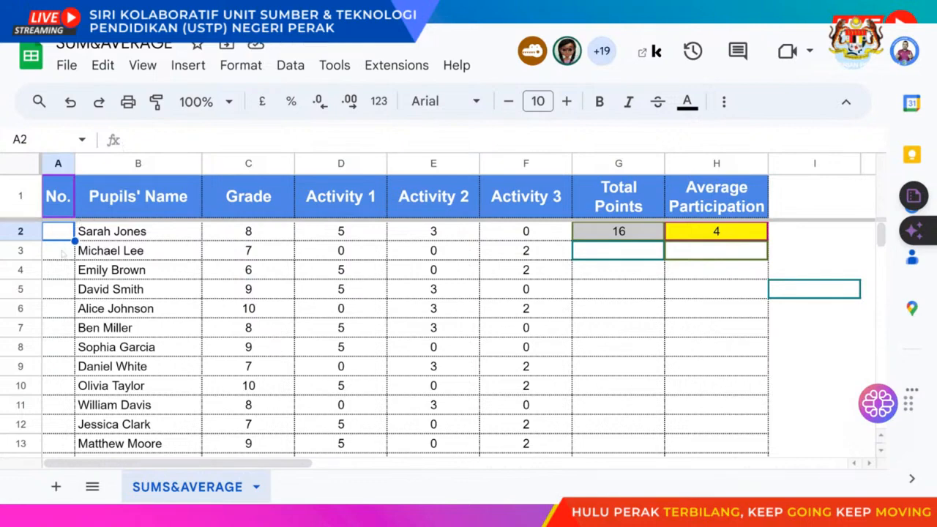
text(=)
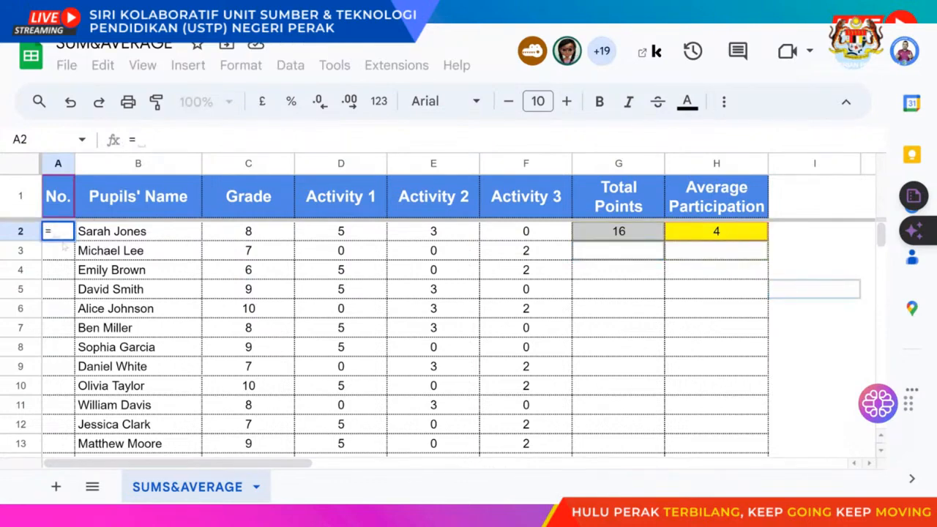
text(row)
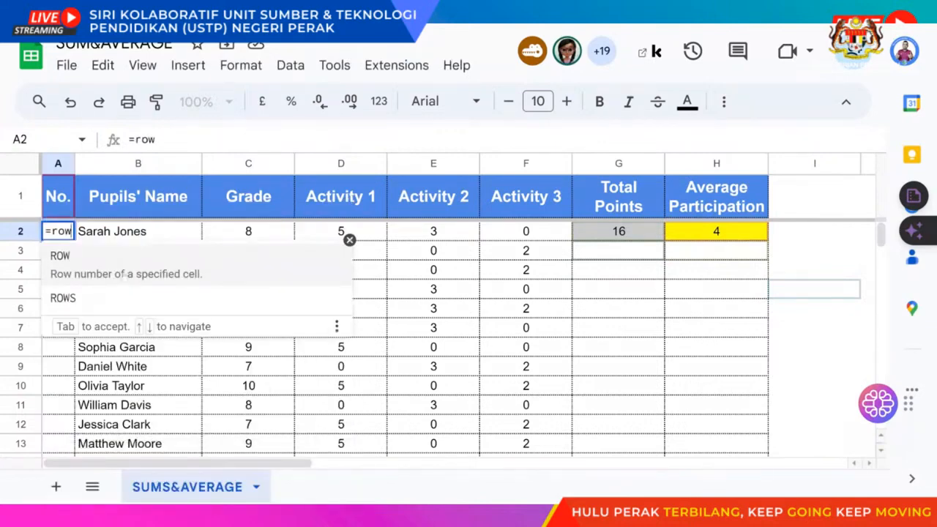
key(Tab)
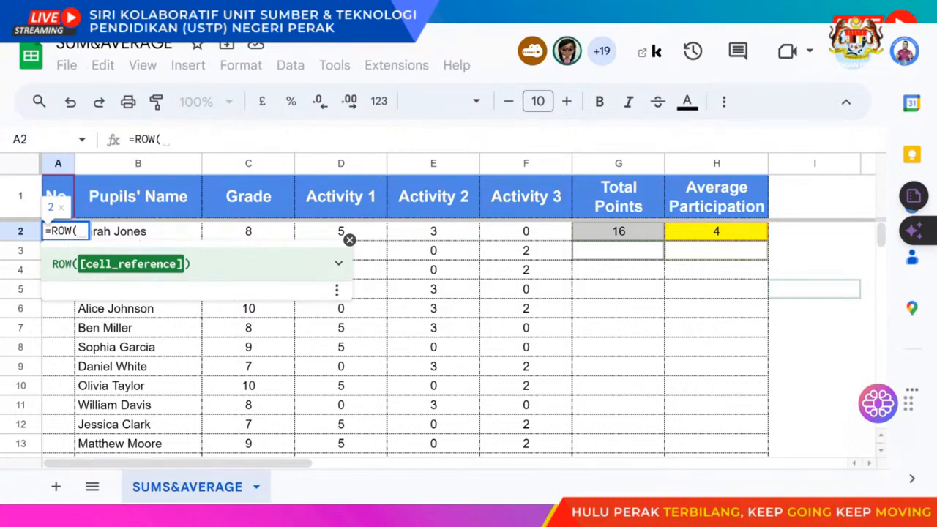
click(144, 231)
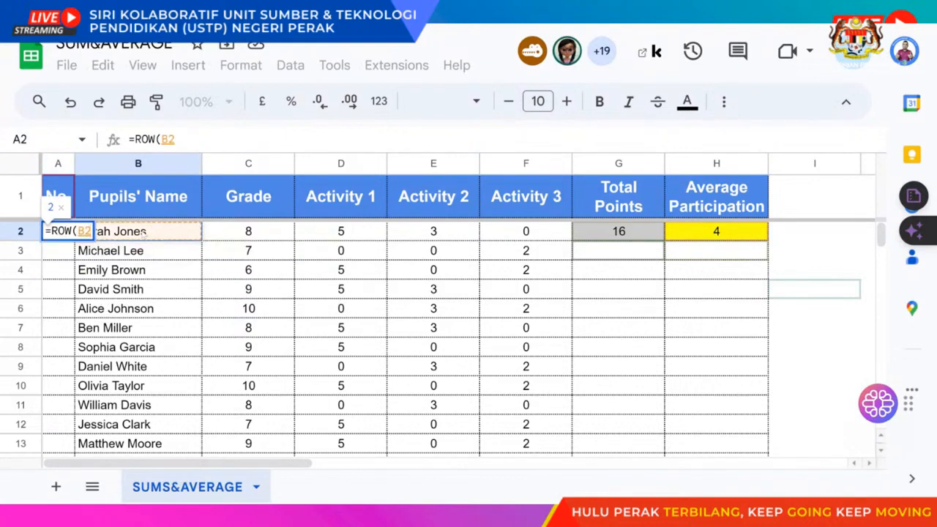
text())
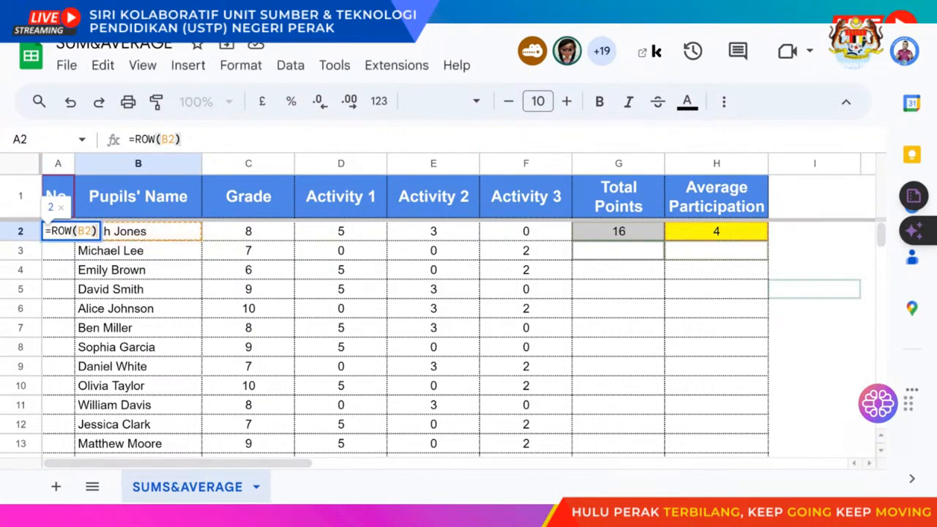
text(-1)
key(Return)
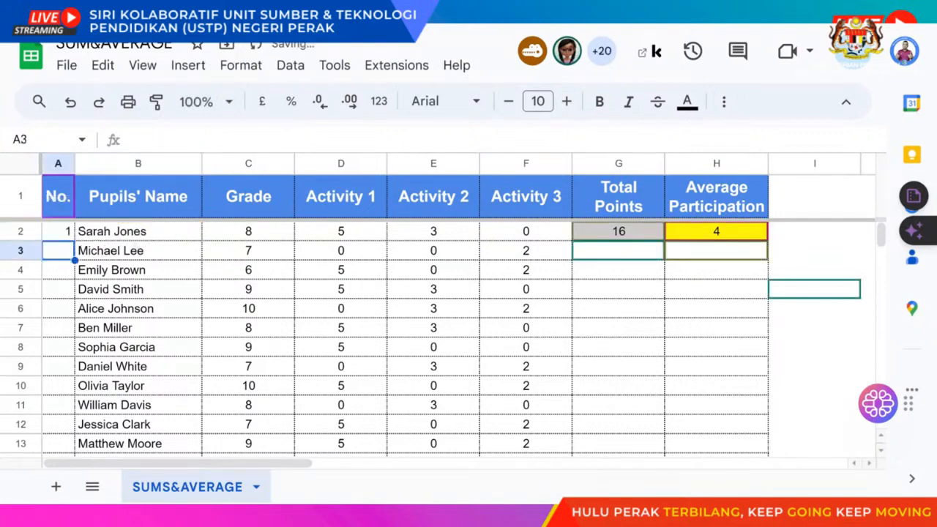
- Fill the ROW formula from A2 down the No. column for all the pupils
click(69, 232)
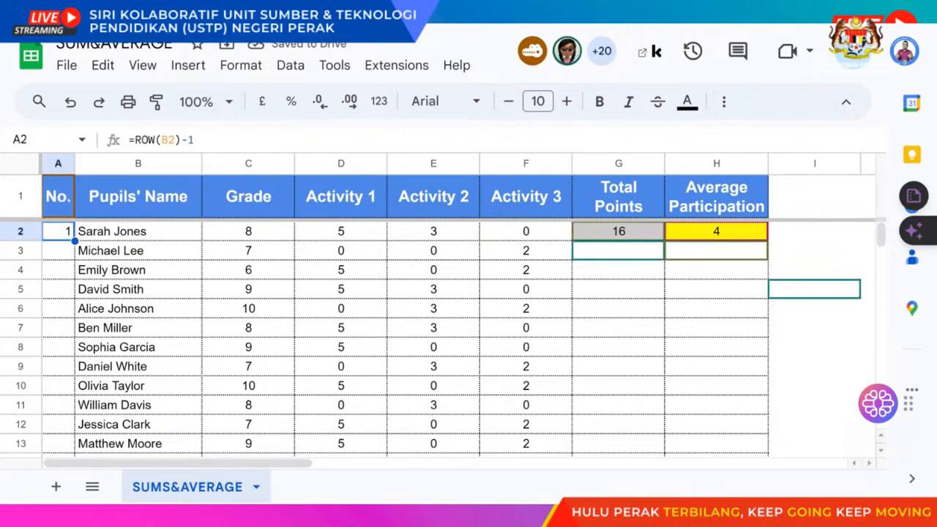
double_click(74, 240)
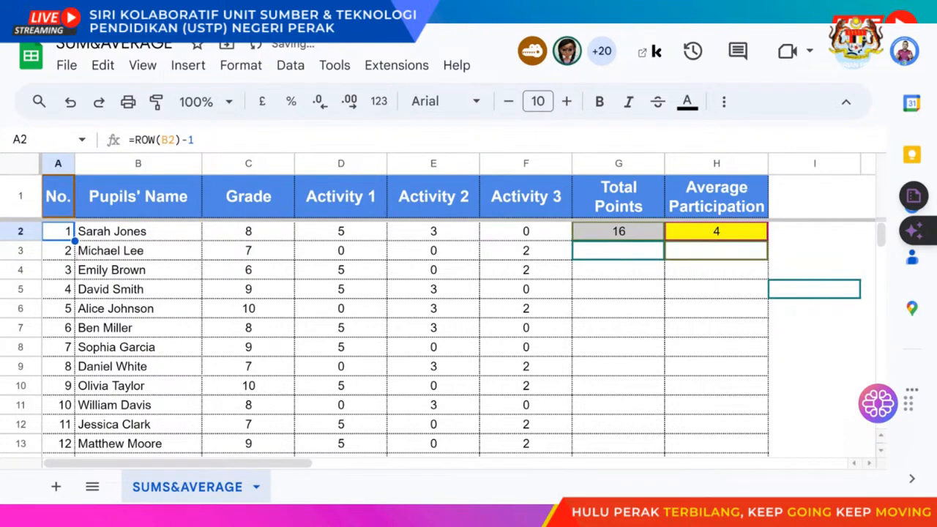
scroll(439, 329, down, 2)
scroll(439, 329, up, 2)
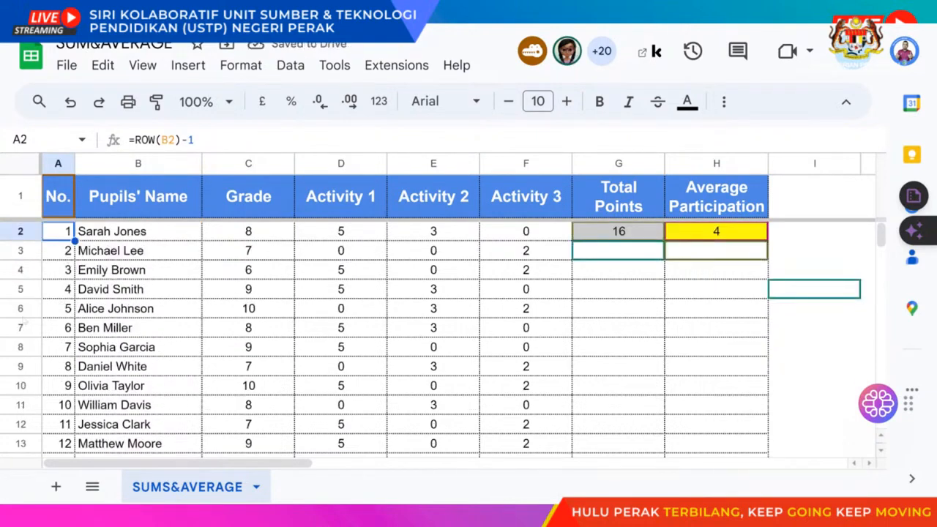
- Delete row 6 from the formula-numbered list, and undo the deletion
click(18, 309)
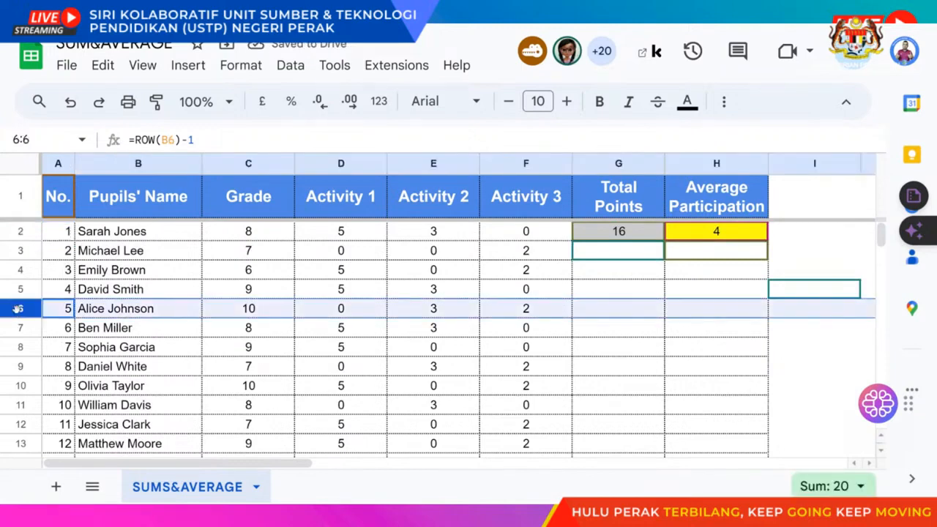
right_click(17, 308)
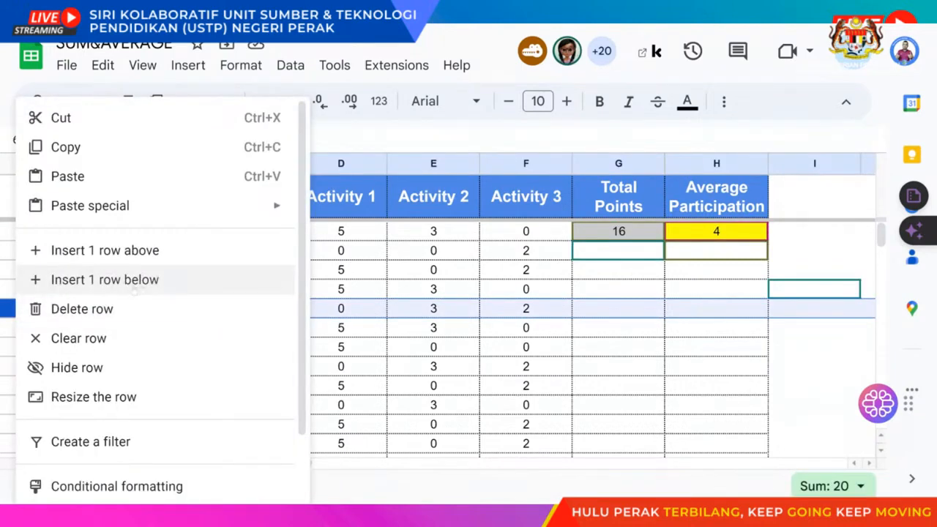
click(102, 309)
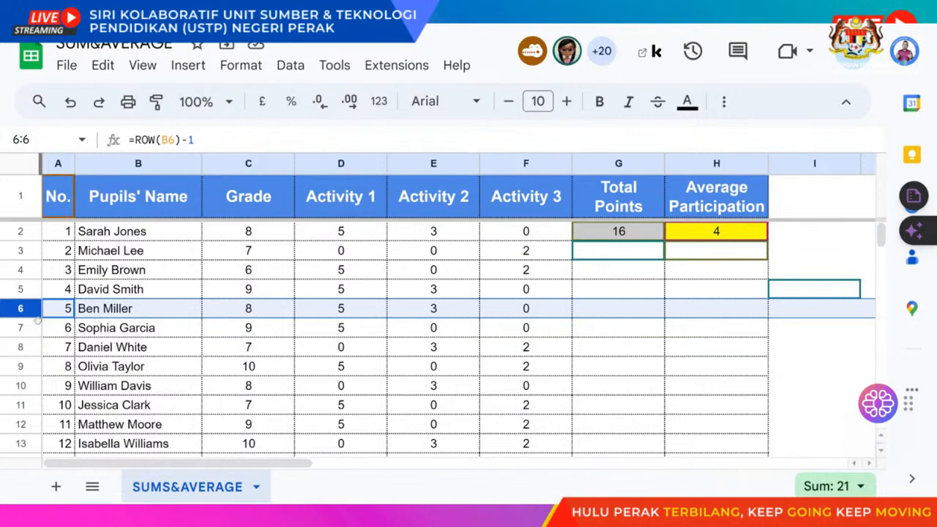
key(ctrl+z)
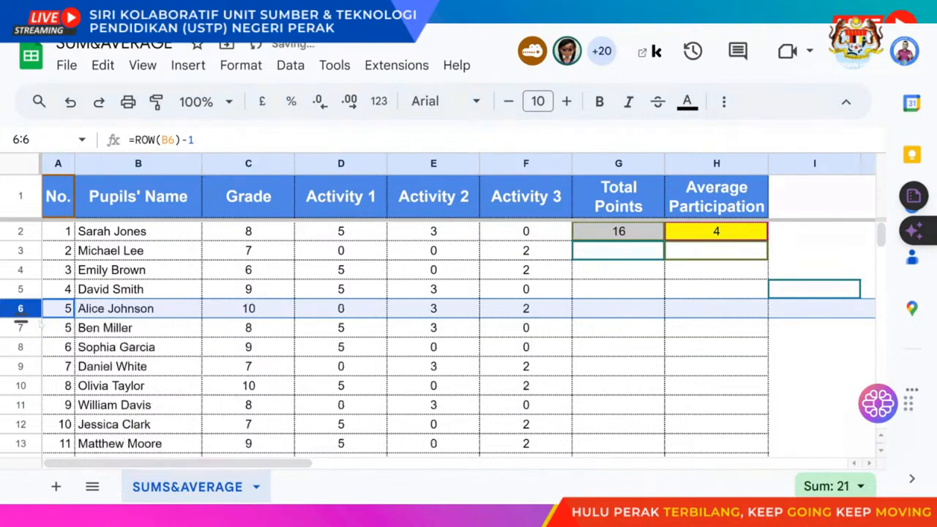
- Delete row 7 from the formula-numbered list, and undo the deletion
click(20, 328)
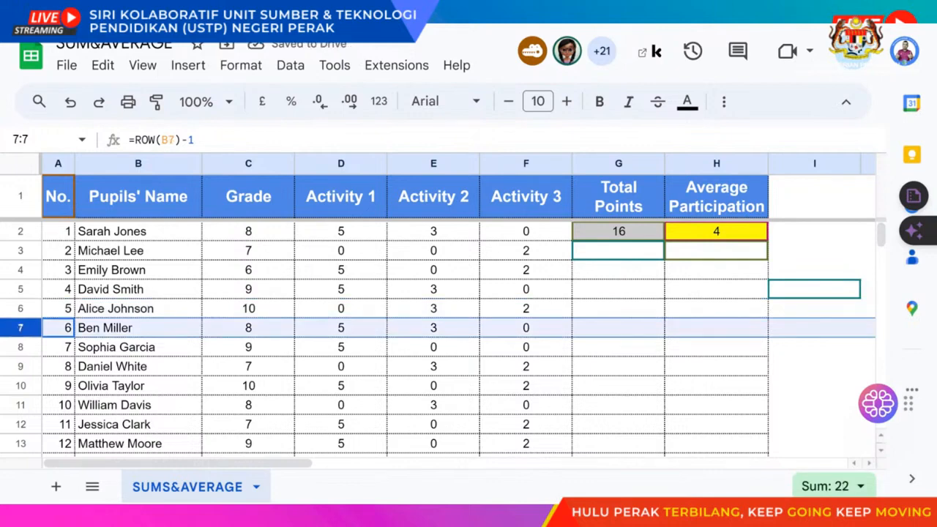
right_click(20, 329)
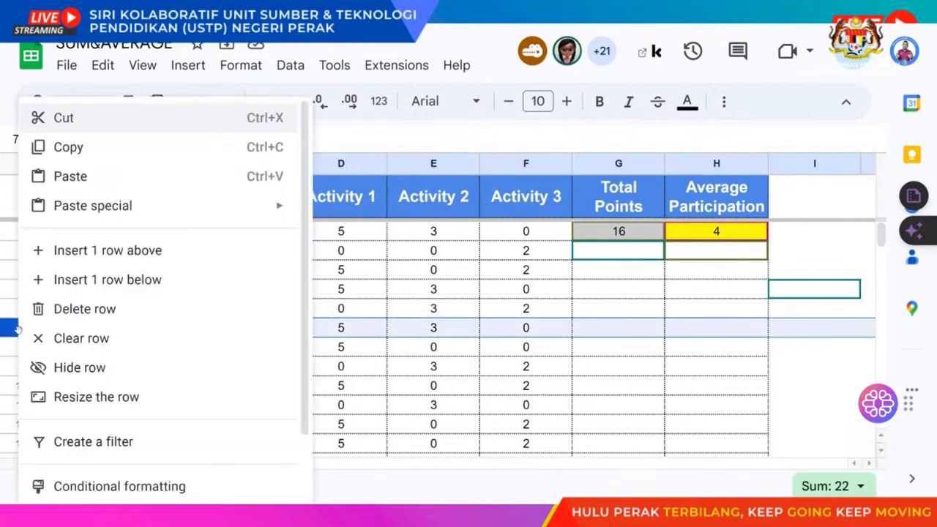
click(84, 321)
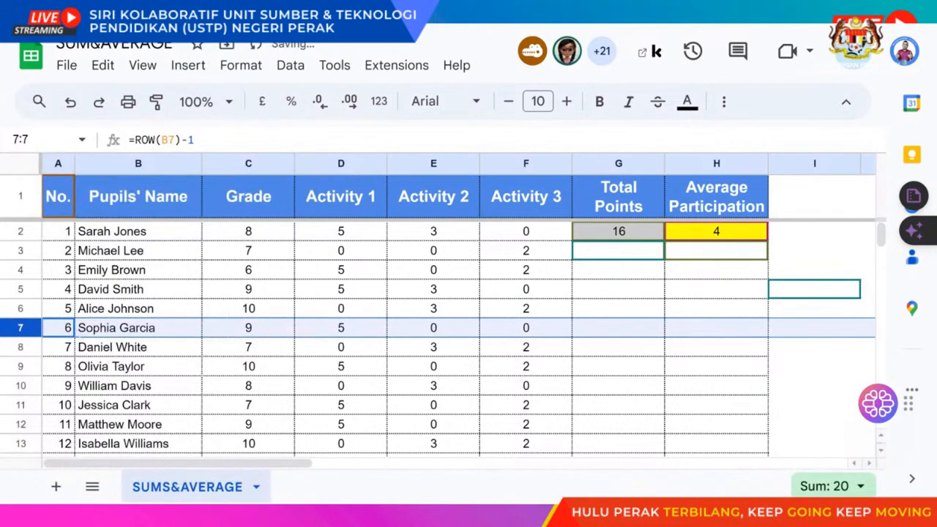
key(ctrl+z)
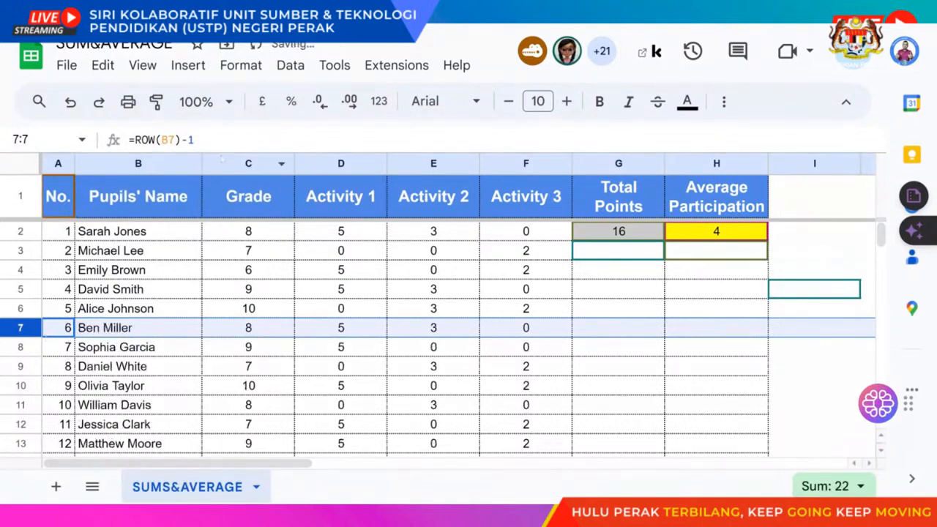
click(785, 368)
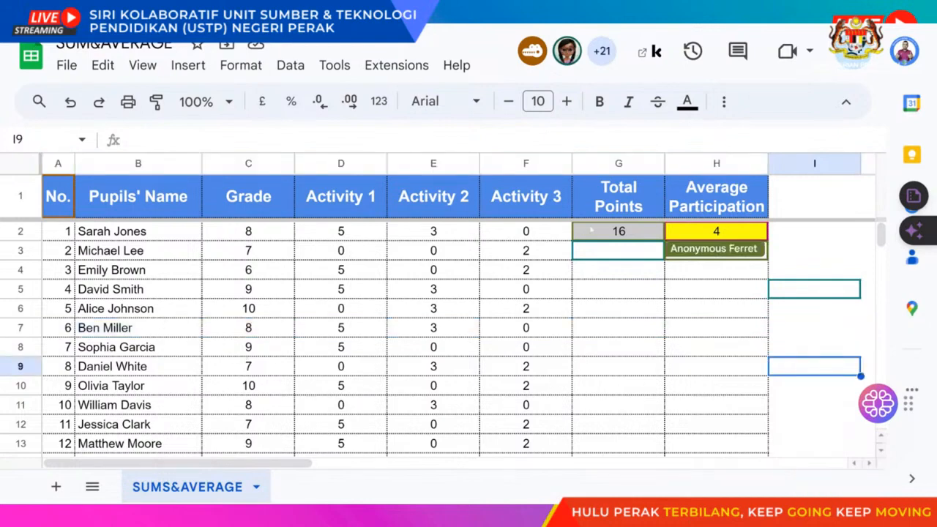
- Examine the formula in G2 of the Total Points column and the empty cells around it
click(606, 233)
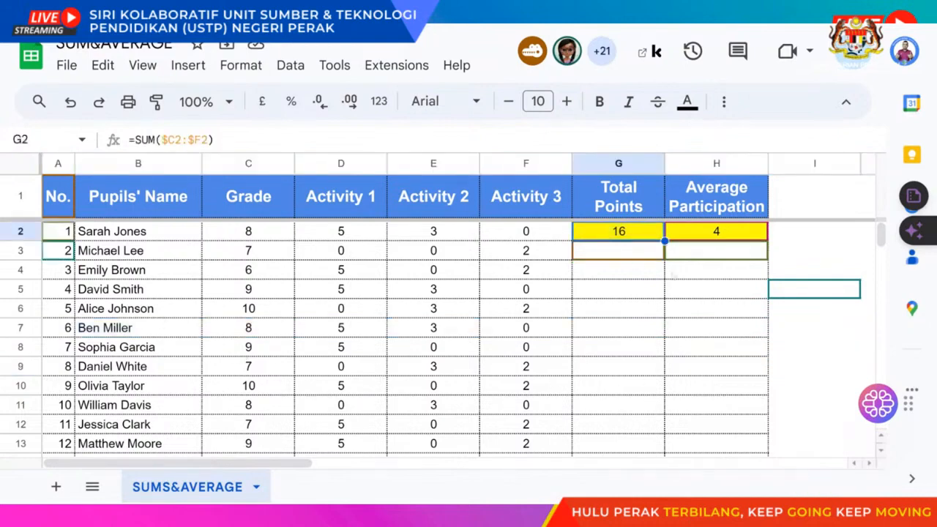
click(776, 348)
click(703, 251)
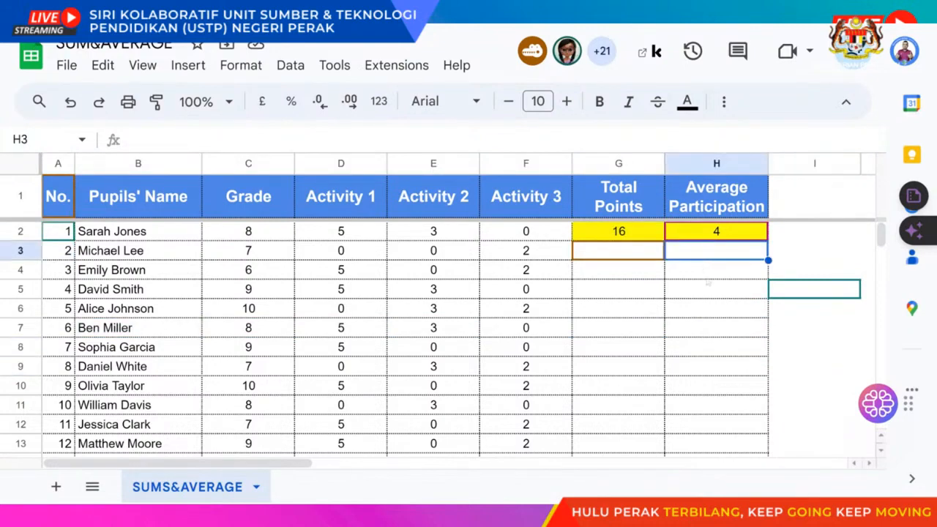
click(709, 273)
click(636, 277)
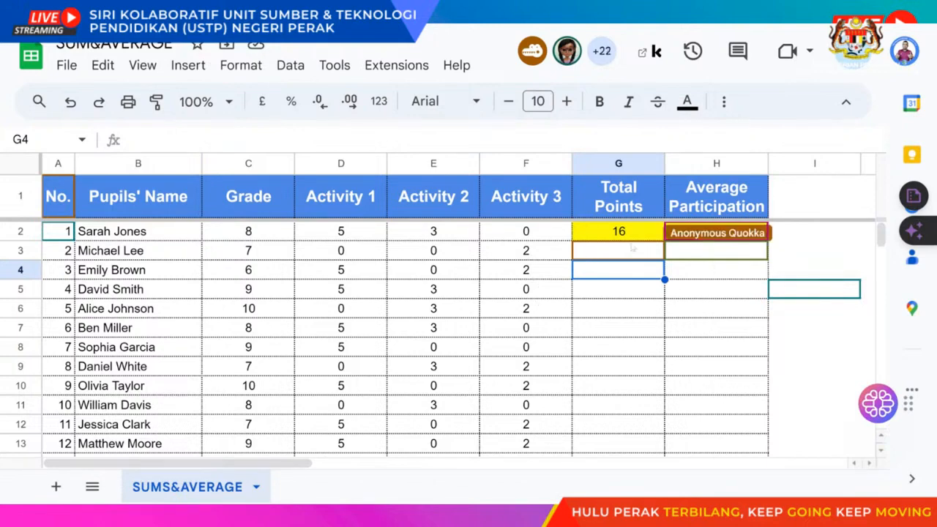
click(639, 234)
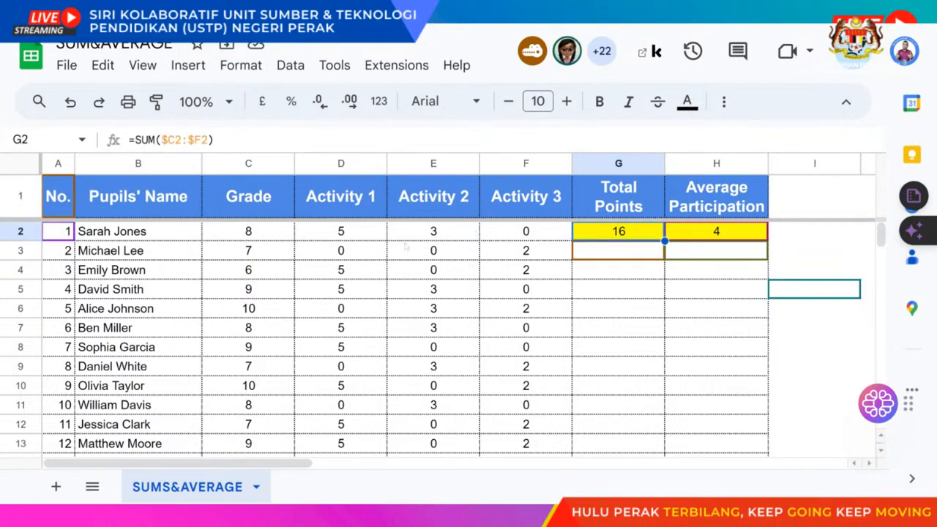
click(630, 253)
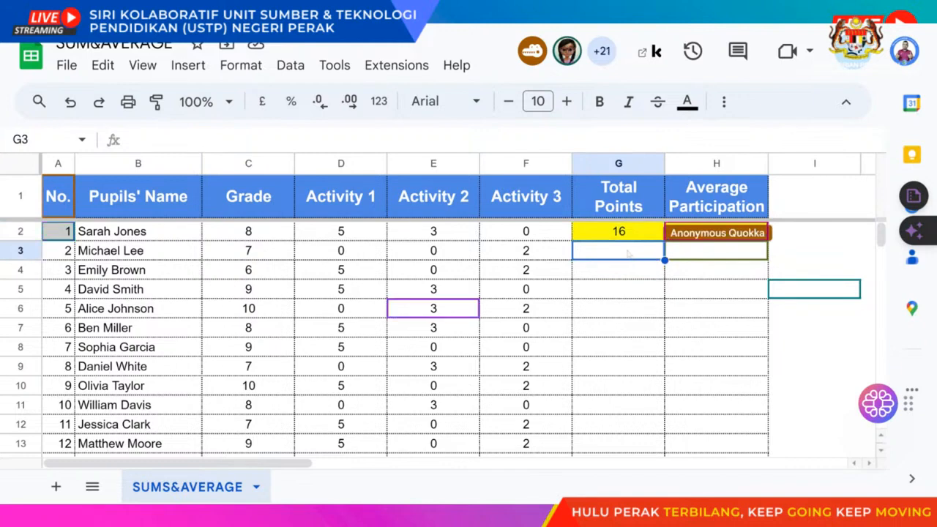
double_click(628, 253)
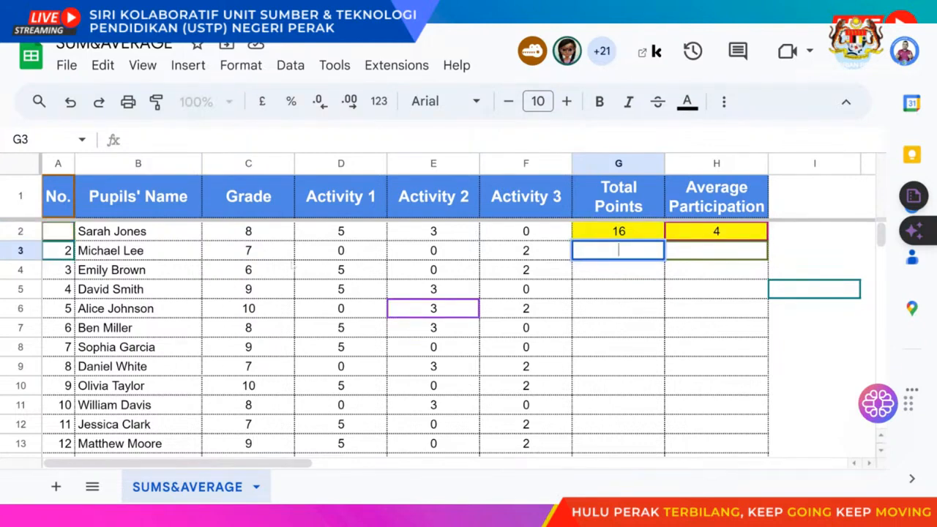
click(348, 257)
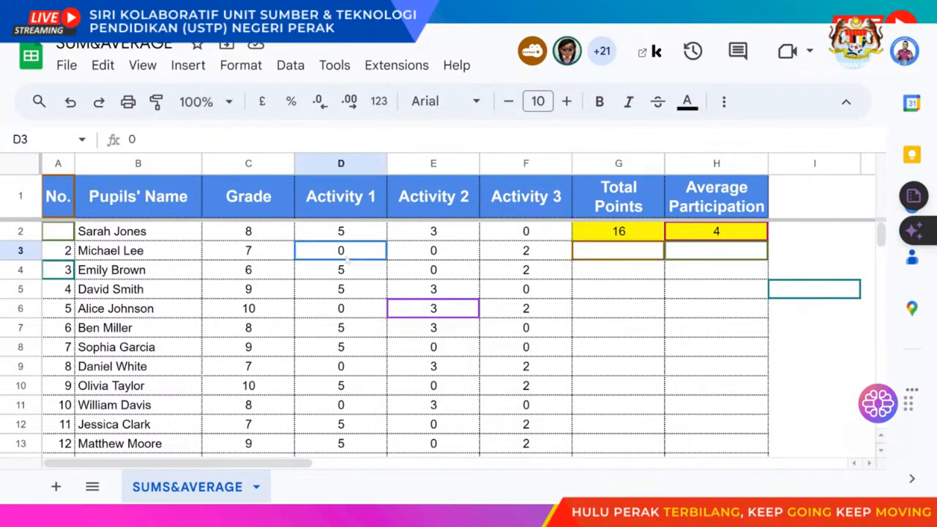
- Add the three activity scores in G3 with the formula =D3+E3+F3, rejecting the suggested SUM formula and the suggested auto-fill
double_click(631, 253)
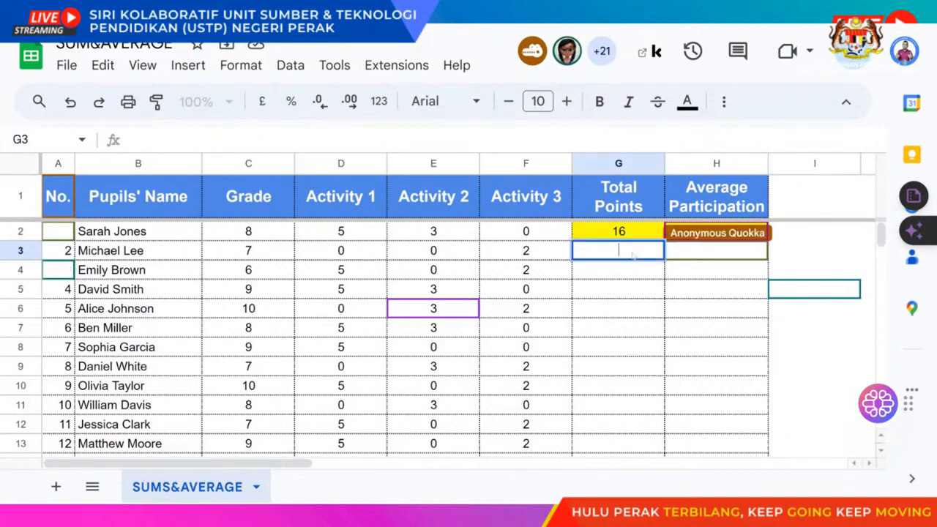
text(=)
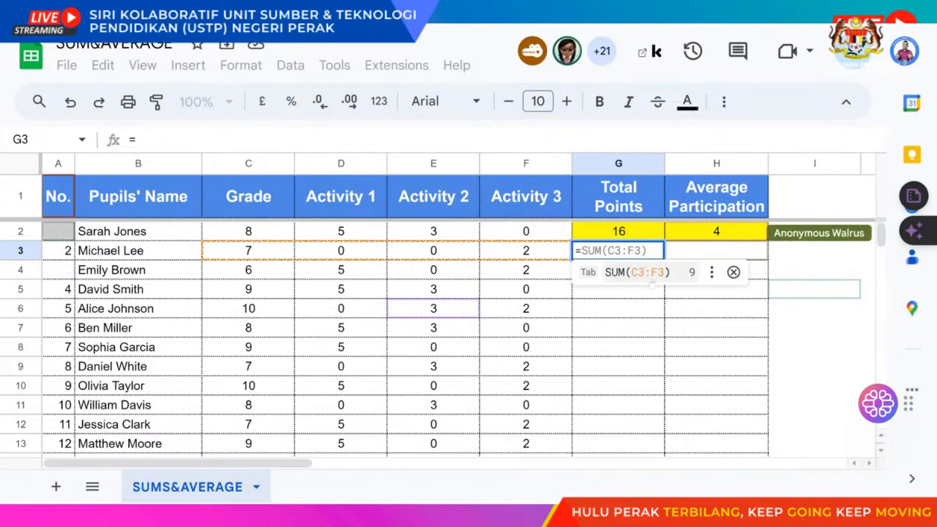
click(734, 271)
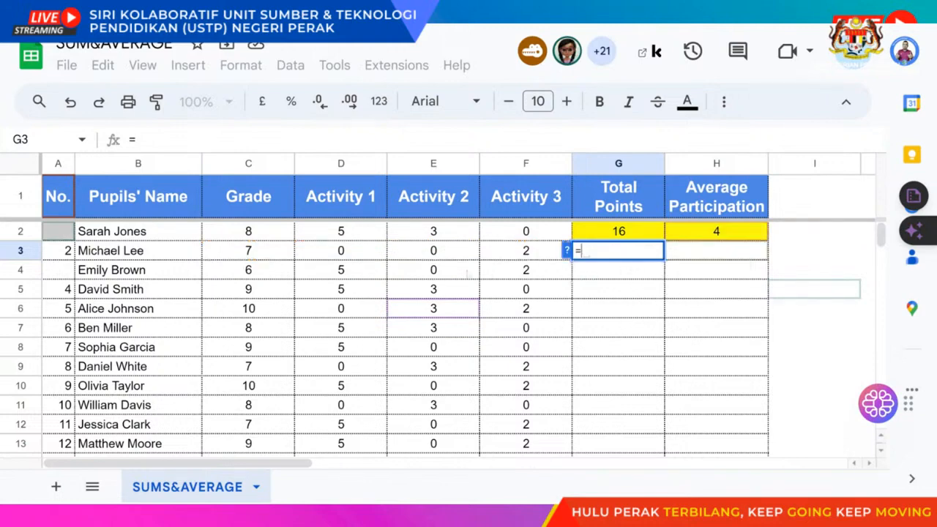
click(359, 256)
text(+)
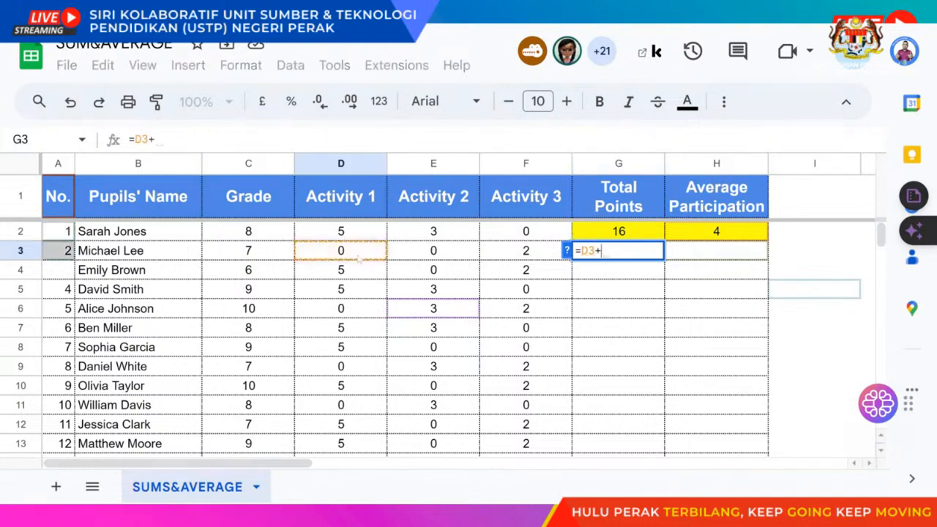
click(445, 251)
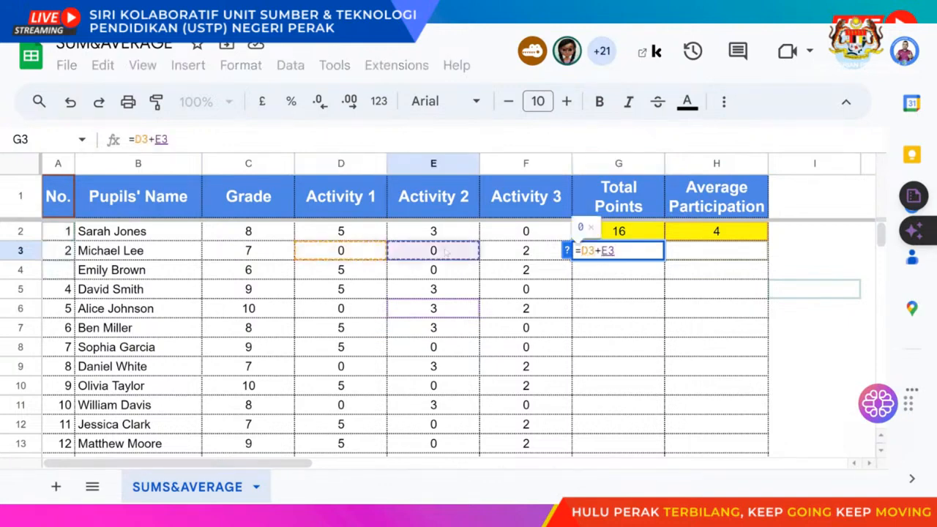
text(+)
click(534, 254)
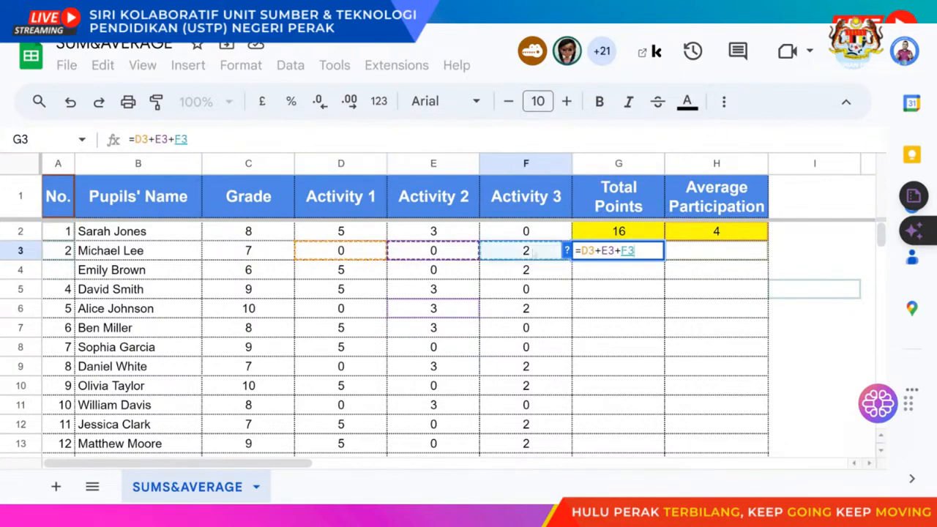
key(Return)
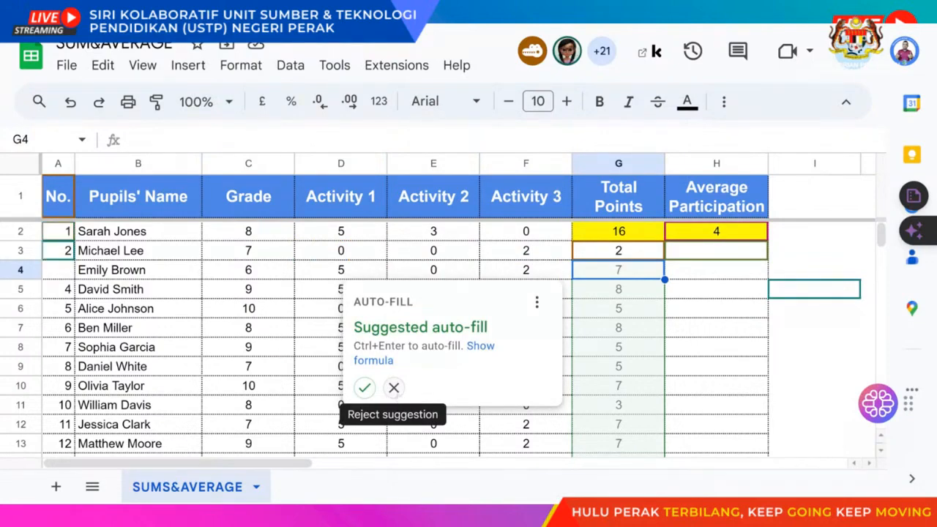
click(393, 387)
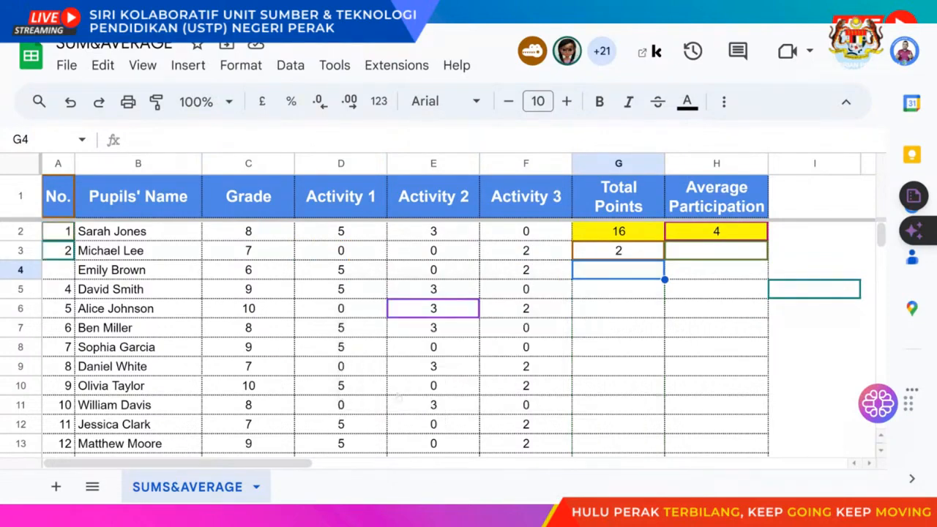
click(621, 253)
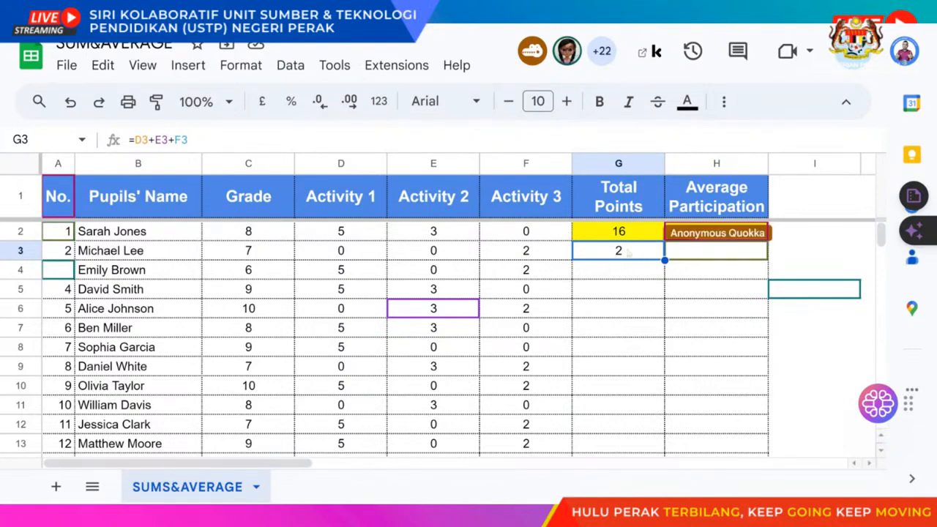
- Check the cell references in G3's addition formula, and clear the cell
click(206, 140)
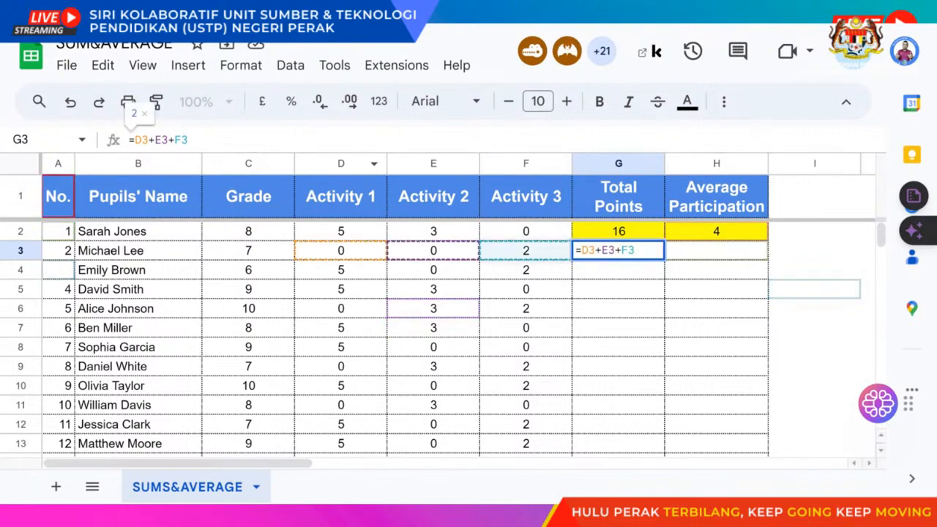
key(Return)
click(638, 258)
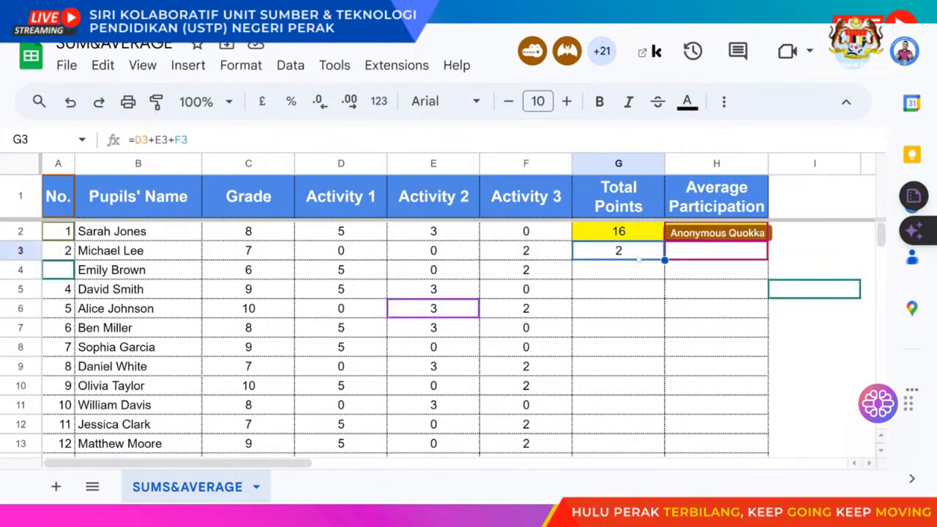
key(Delete)
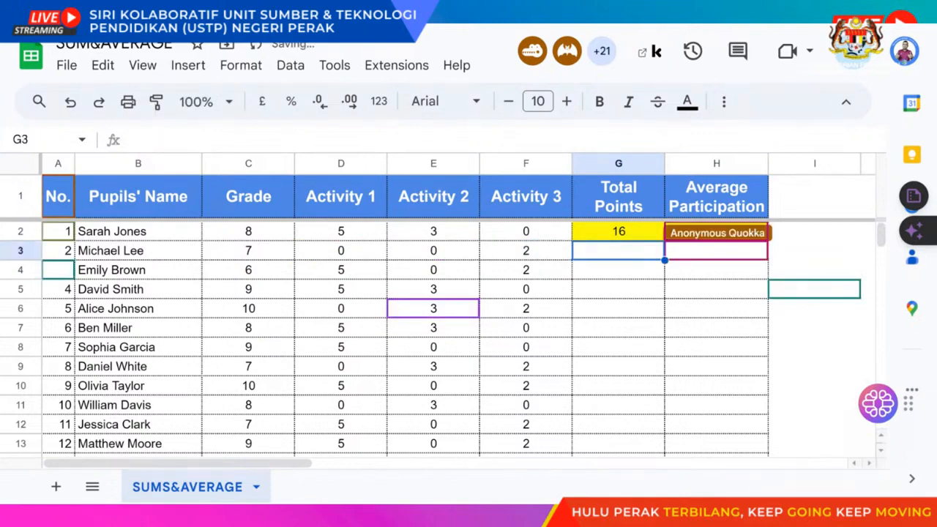
- Clear the existing formula in G2 and start a new SUM function there, rejecting the suggested SUM(C2:F2) formula
click(631, 238)
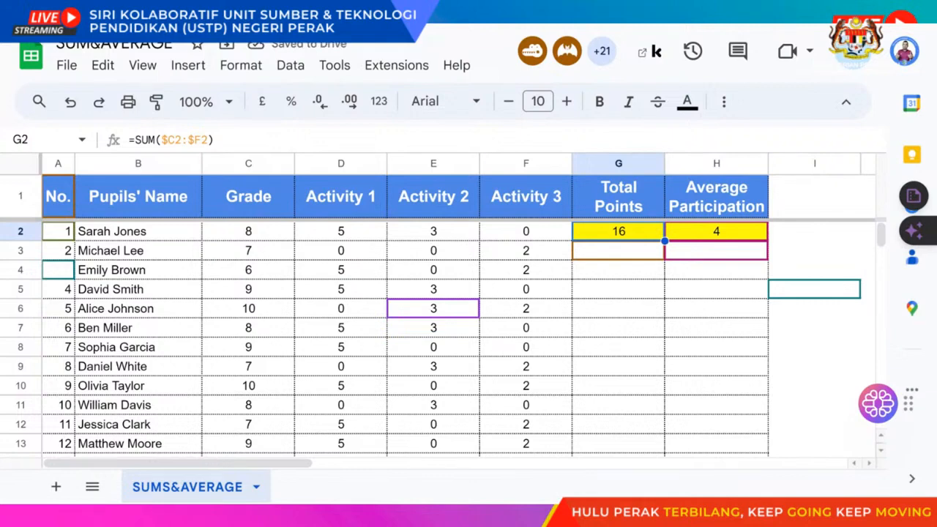
key(Delete)
text(=)
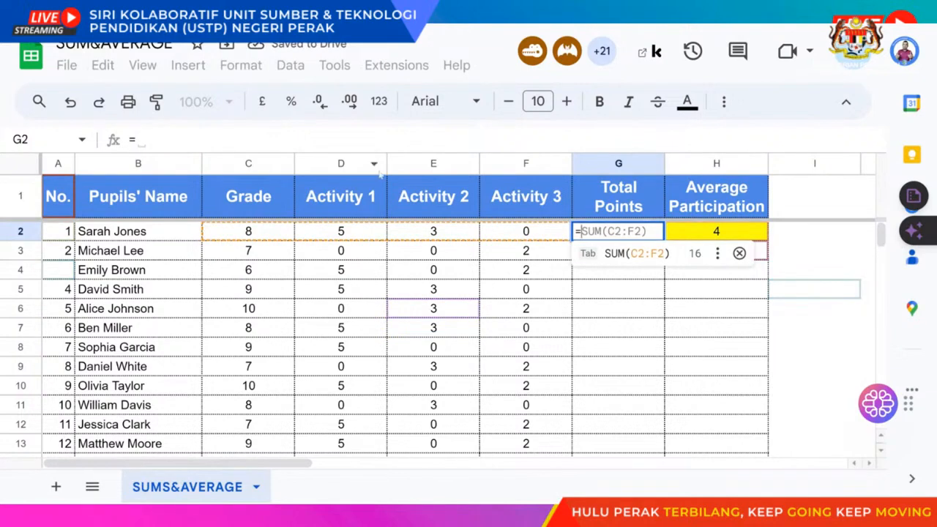
click(740, 254)
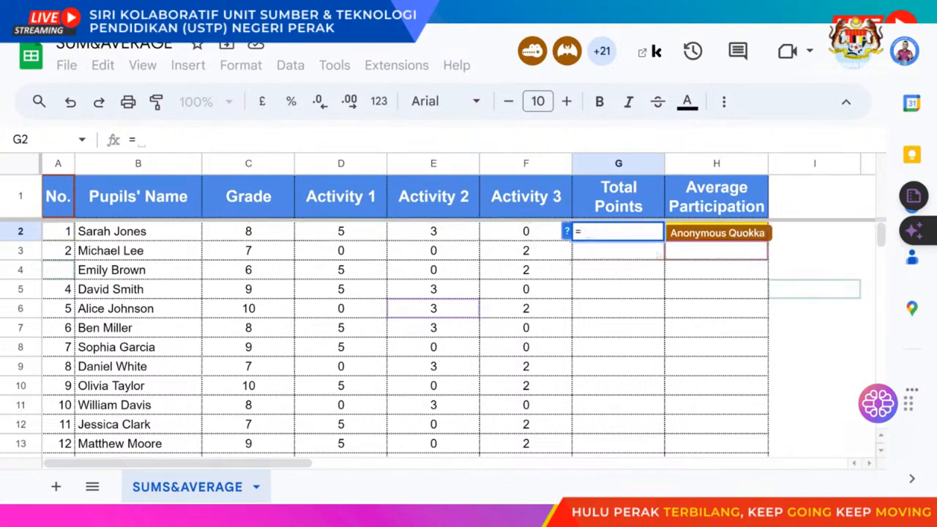
text(sum)
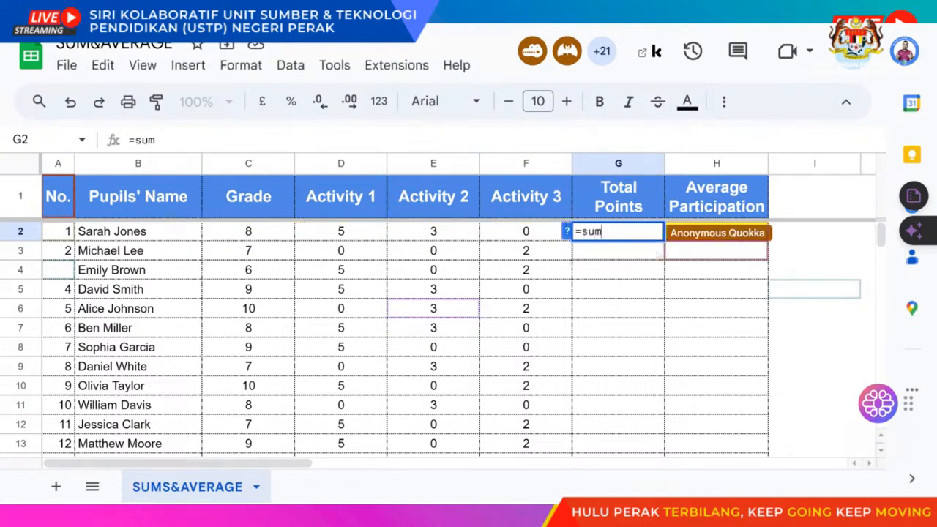
key(Tab)
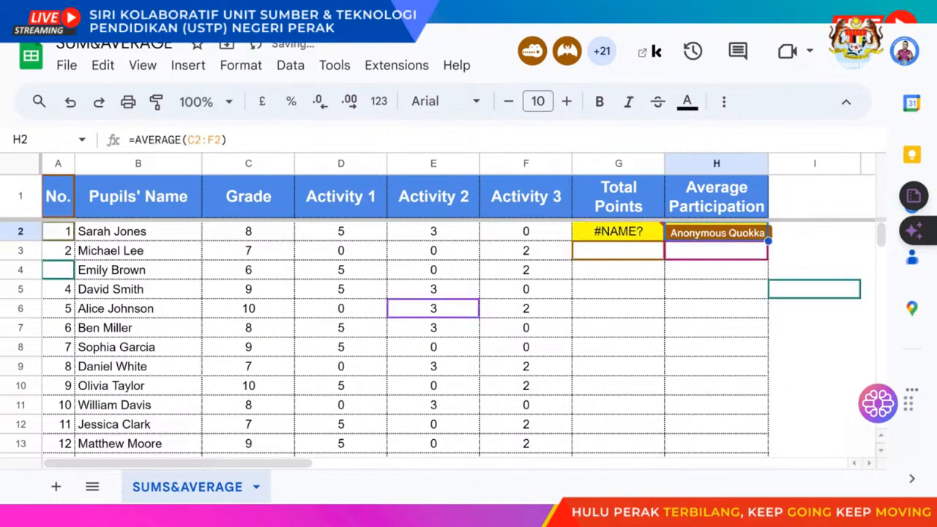
key(Left)
click(155, 141)
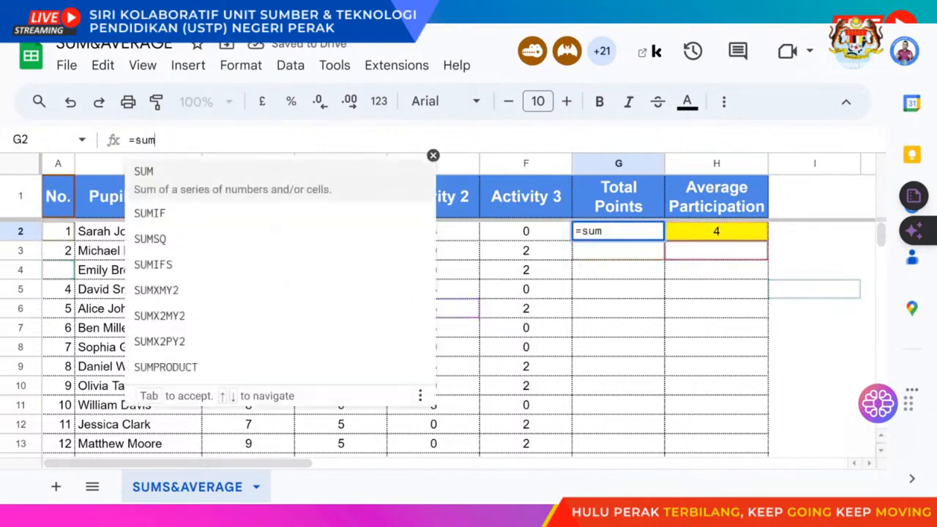
key(BackSpace)
key(BackSpace)
key(BackSpace)
text(sum()
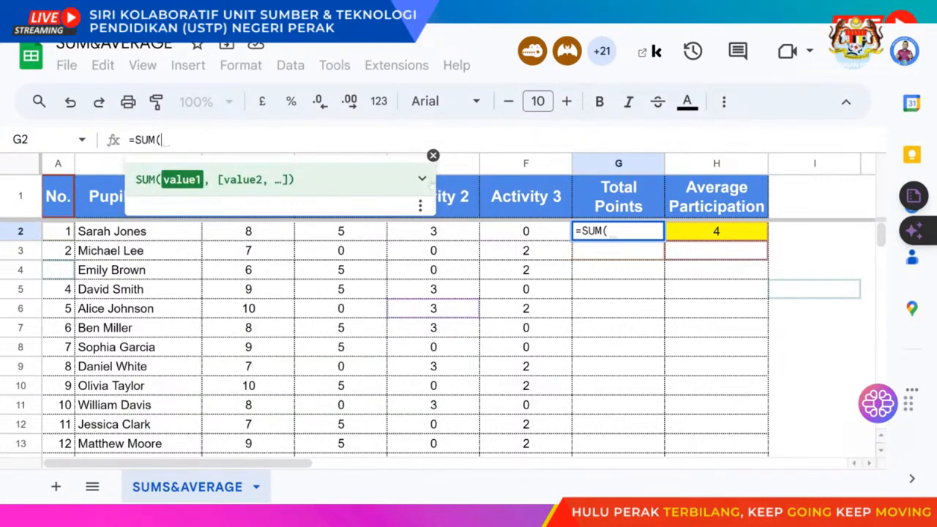
- Read the detailed help for the SUM function's example and arguments, and dismiss it
click(423, 179)
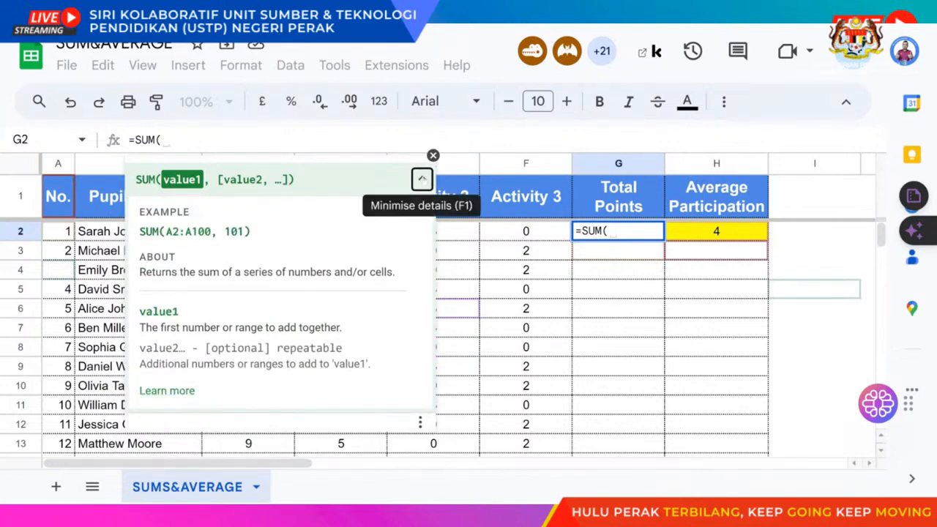
click(422, 180)
click(433, 156)
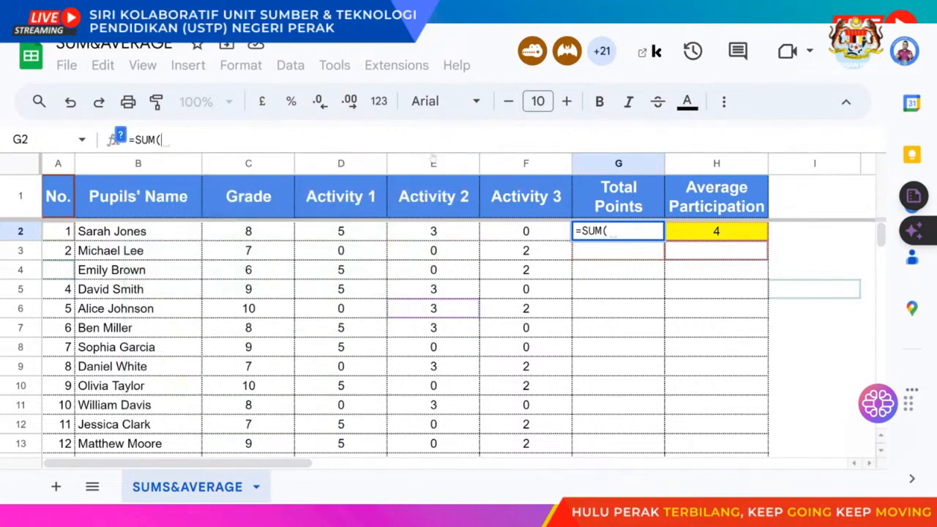
- Complete G2 as =SUM(D2:F2) to total the three activity scores, and reject the suggested auto-fill
click(324, 236)
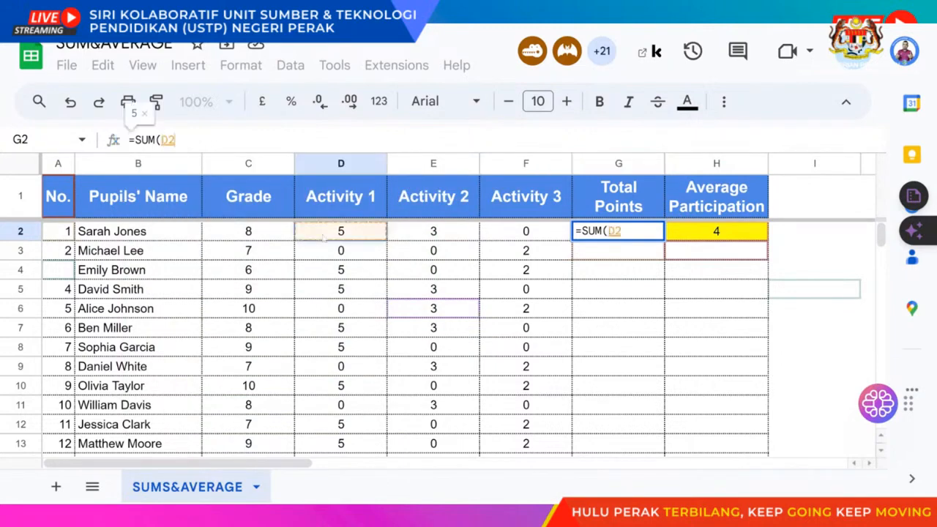
drag(338, 234, 506, 235)
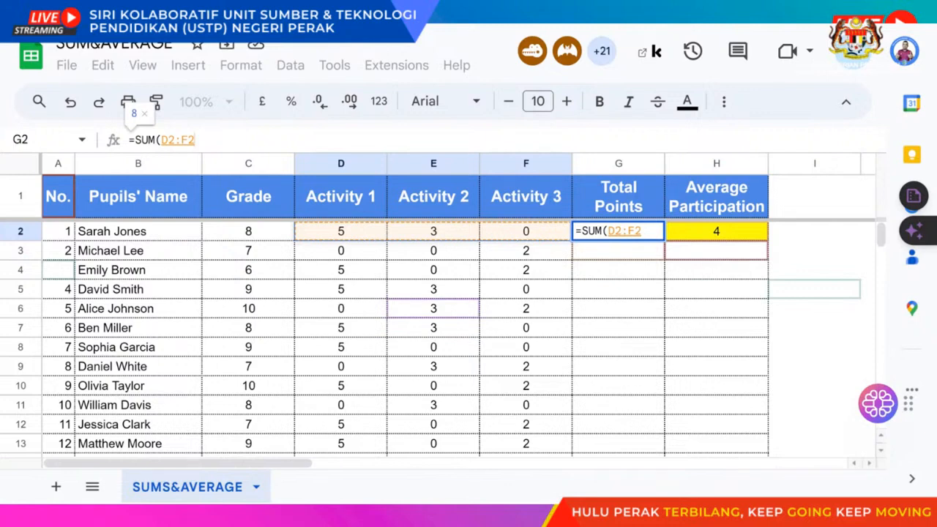
text())
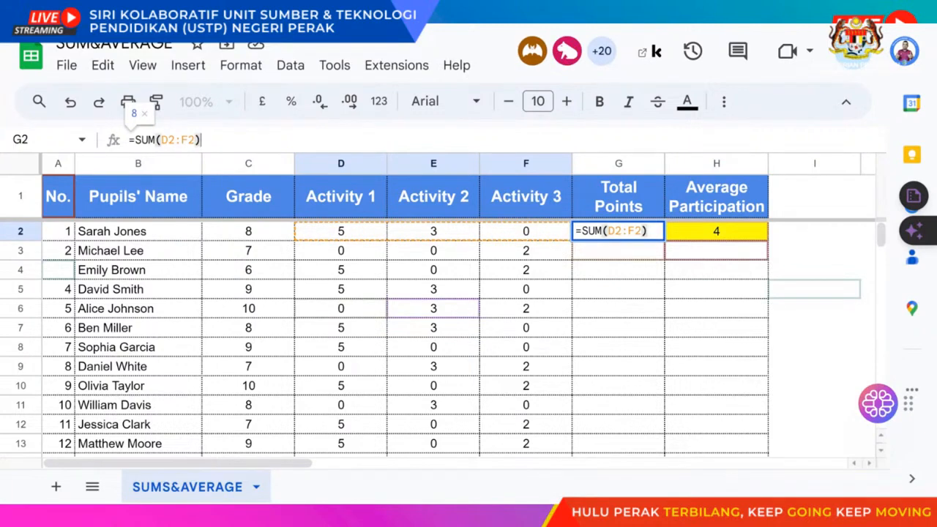
key(Return)
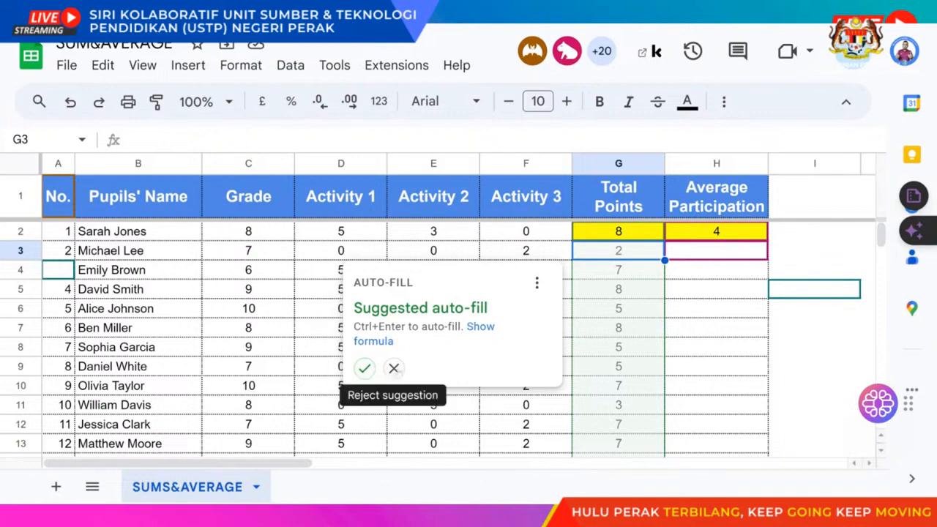
click(394, 368)
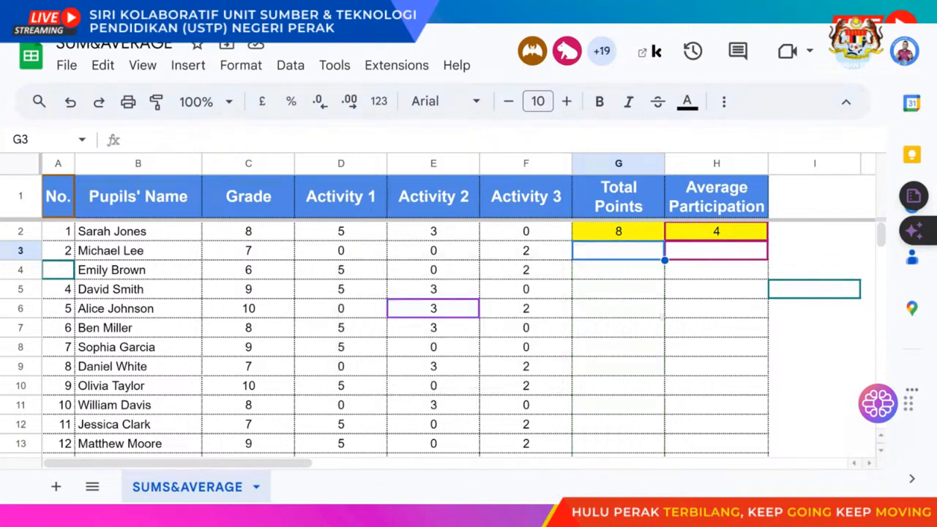
- Fill the SUM formula from G2 down to G10 in the Total Points column
click(629, 237)
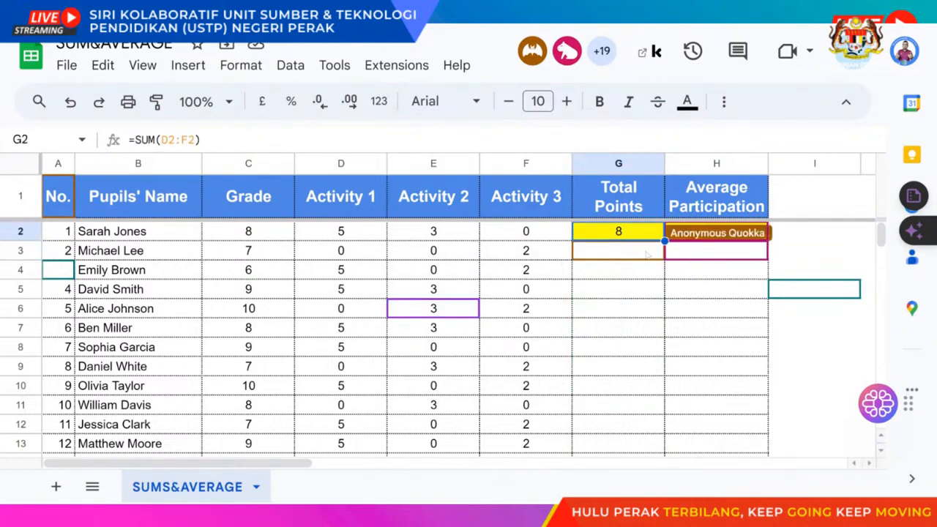
scroll(601, 351, down, 2)
scroll(601, 351, up, 2)
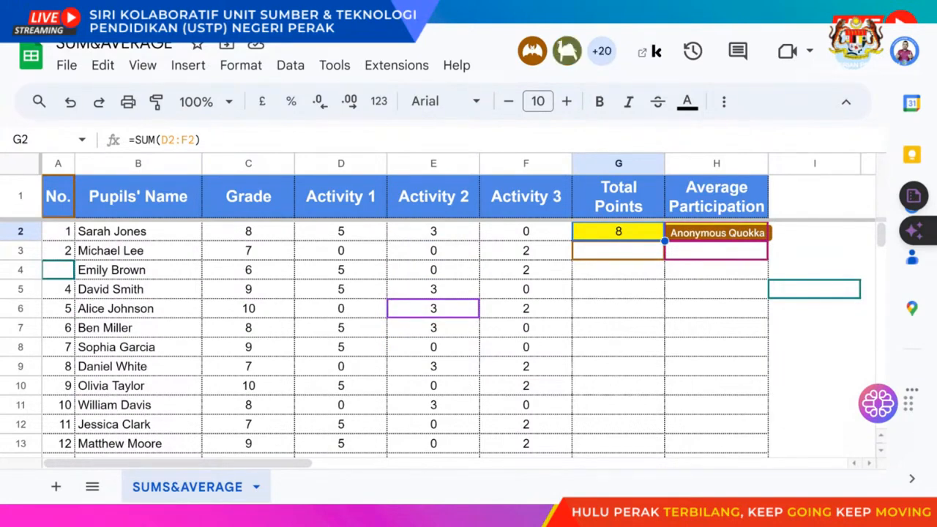
drag(664, 241, 662, 395)
- Examine the SUM formulas in G2 and G3 to compare the row references, leaving both cells unedited
key(Down)
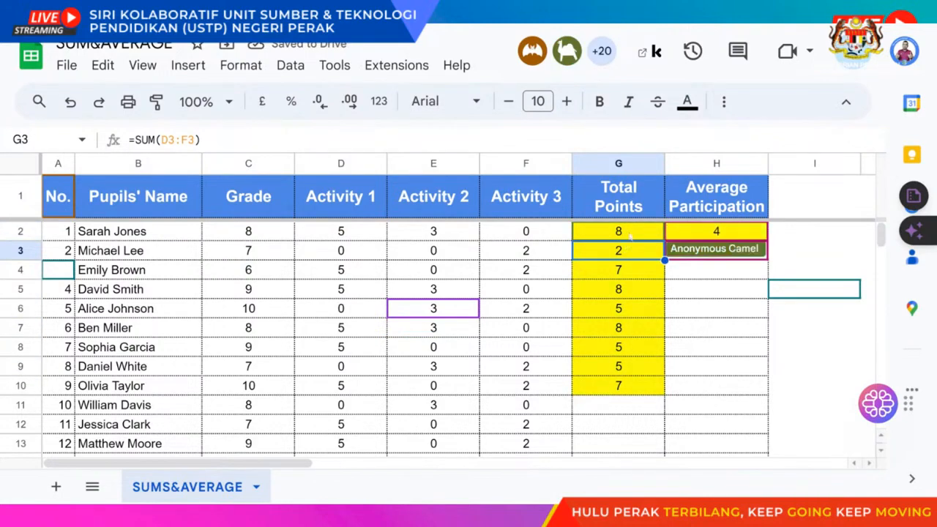
click(631, 233)
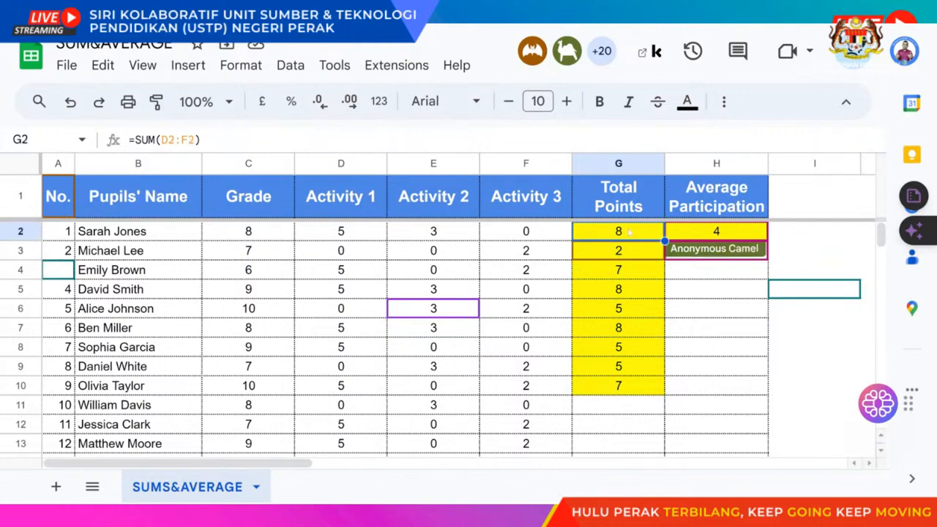
double_click(630, 232)
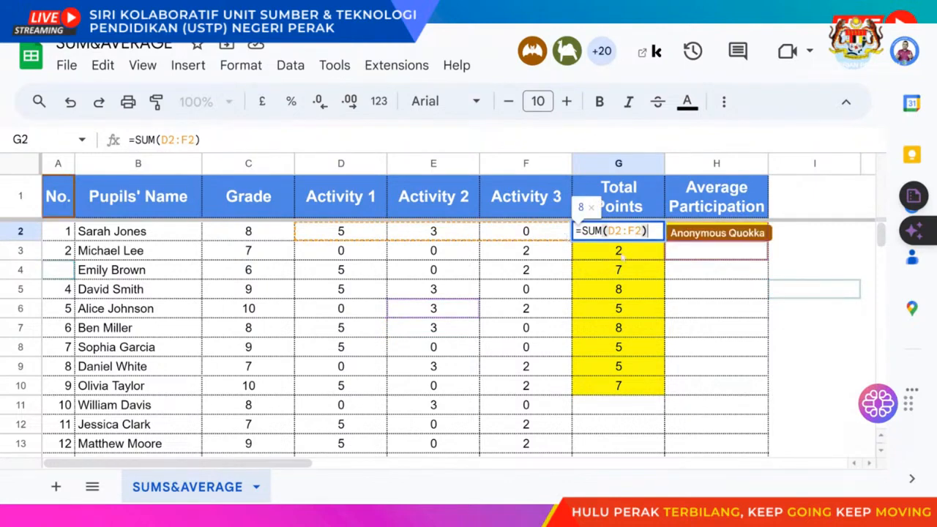
key(Return)
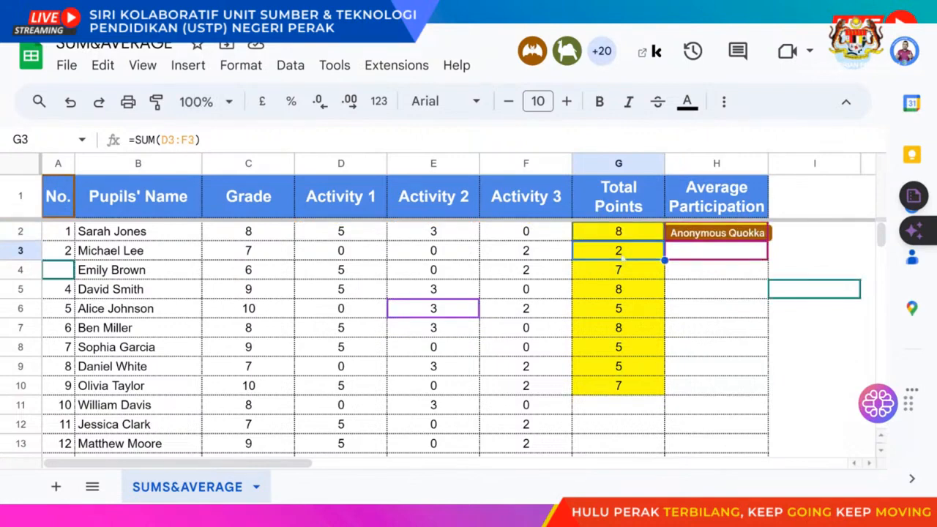
double_click(623, 254)
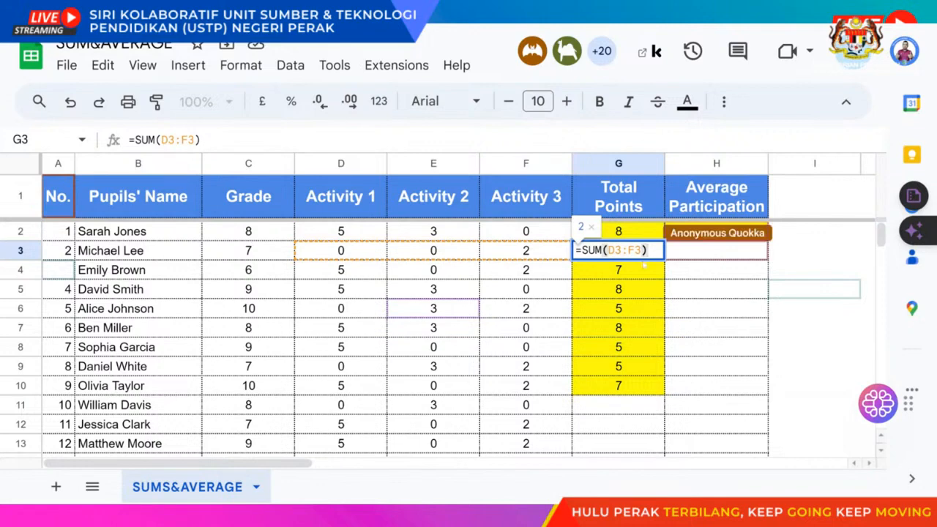
key(Return)
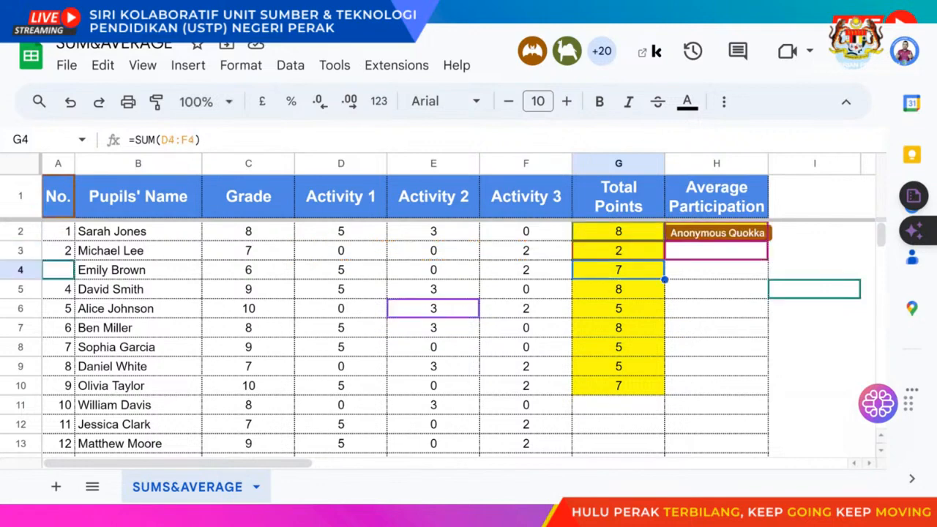
click(628, 238)
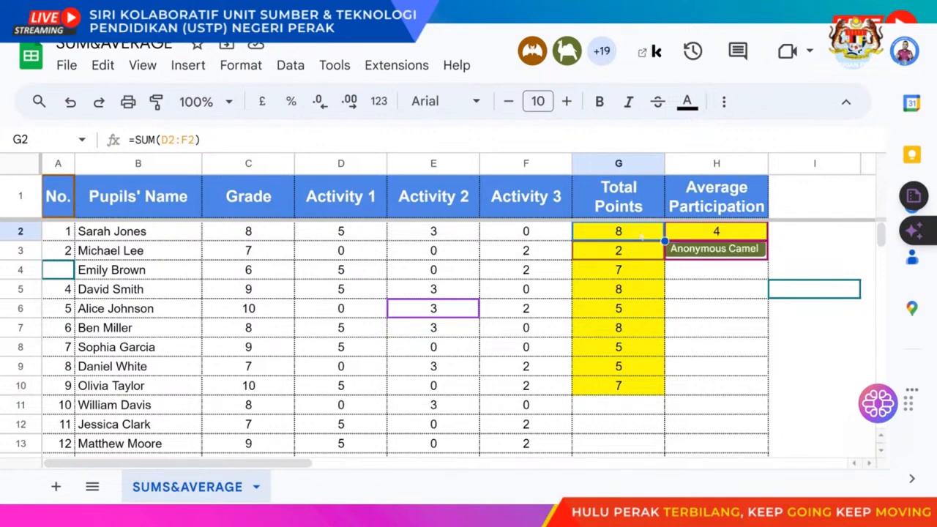
- Fill the SUM formula from G2 through G21 so the Total Points column covers every pupil, and check the filled column
drag(635, 238, 665, 347)
scroll(819, 307, up, 4)
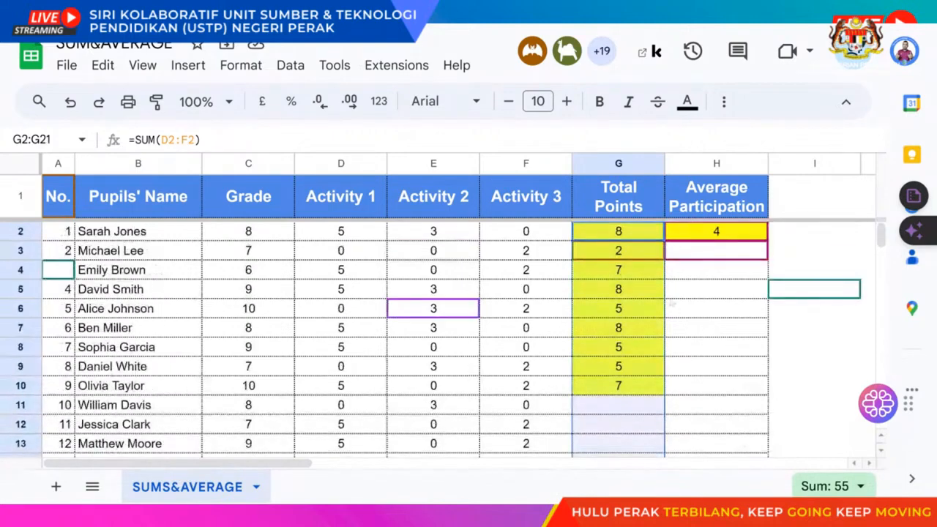
click(641, 234)
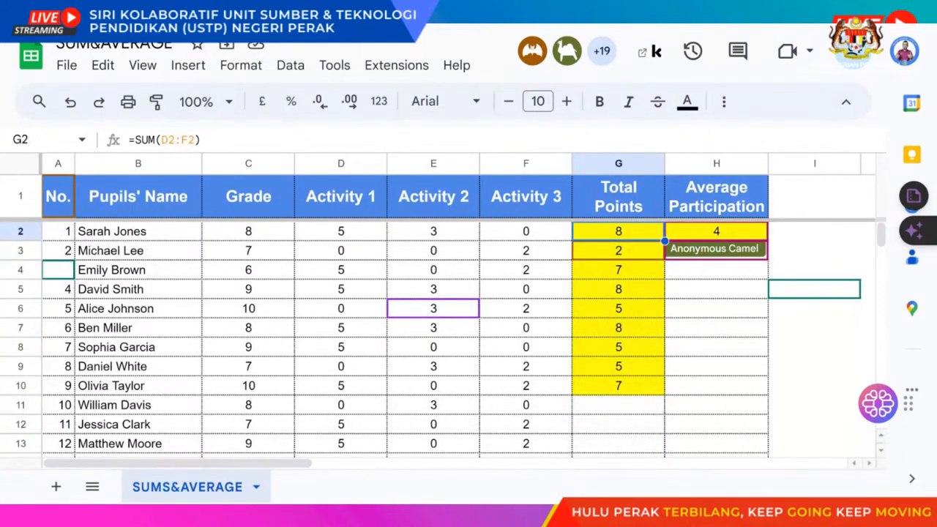
mouse_move(665, 242)
mouse_down()
mouse_move(647, 463)
mouse_move(666, 384)
mouse_move(676, 246)
mouse_up()
double_click(675, 238)
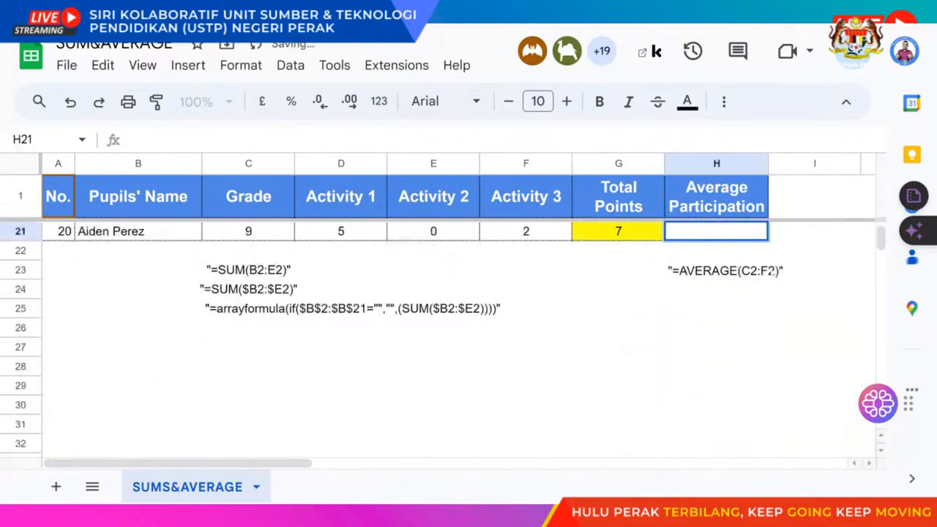
scroll(773, 272, up, 1)
scroll(801, 296, up, 1)
click(830, 313)
scroll(827, 315, up, 2)
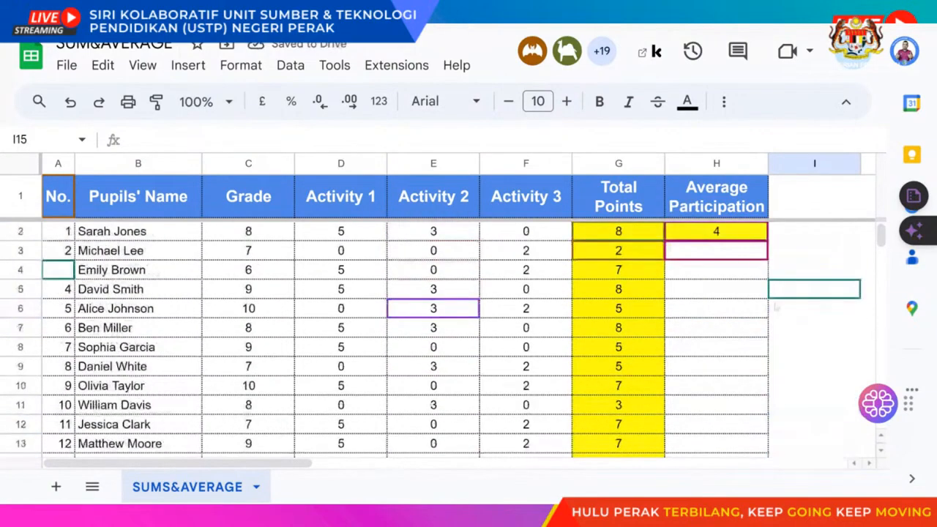
scroll(551, 331, down, 2)
scroll(582, 289, up, 2)
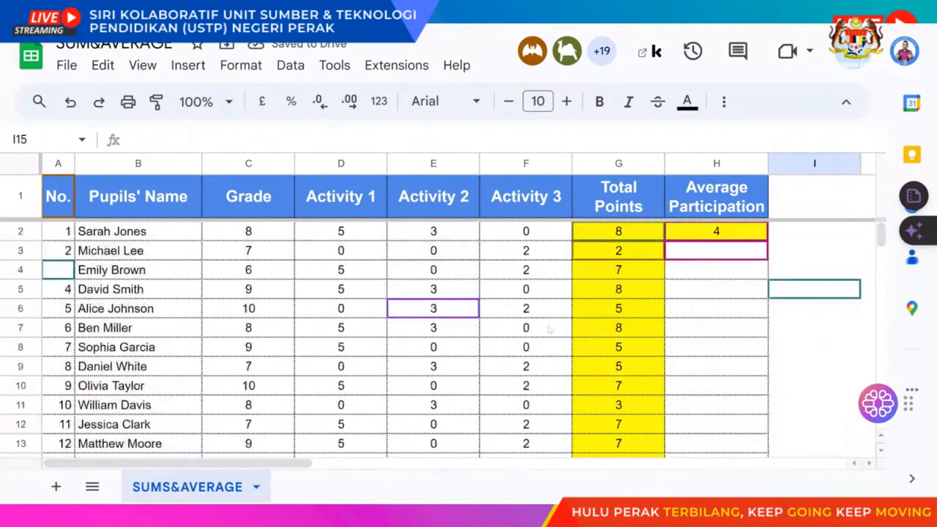
- Lock only the columns of the SUM range in G2, making the formula =SUM($D2:$F2)
click(614, 236)
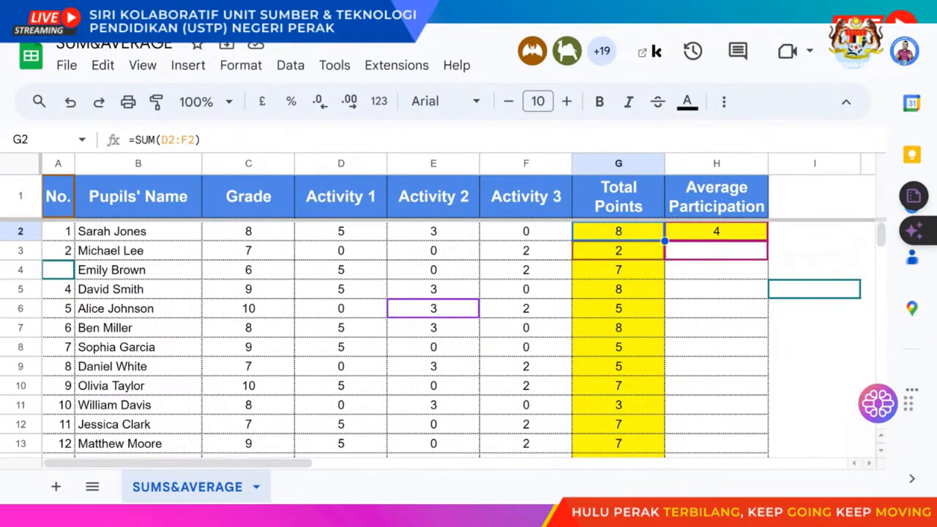
click(162, 139)
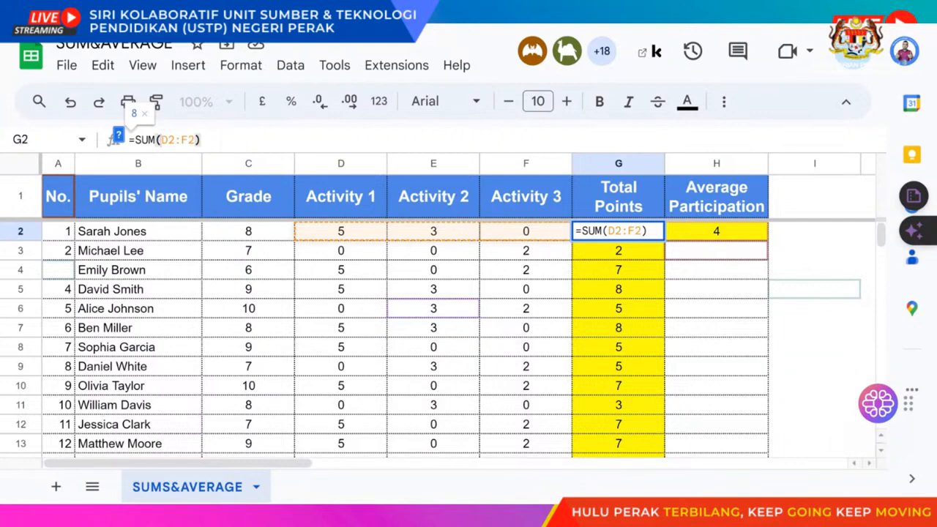
key(F4)
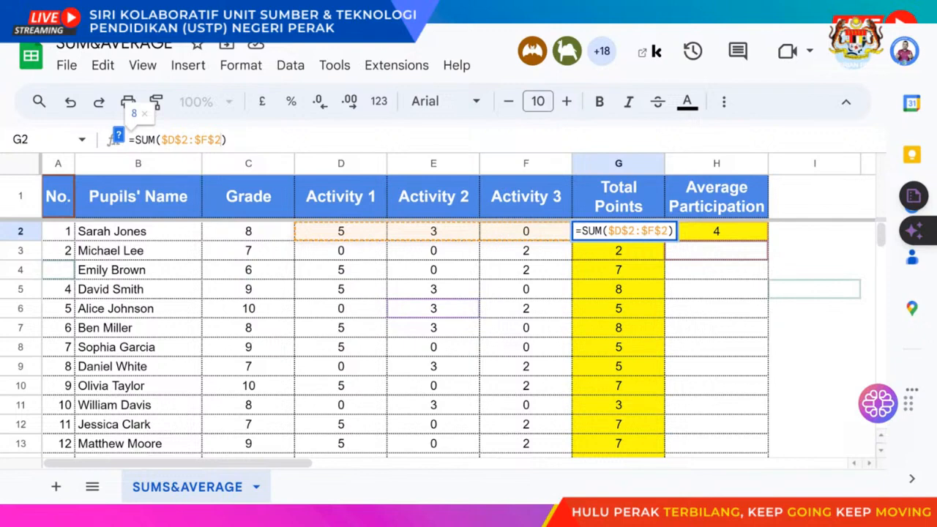
key(F4)
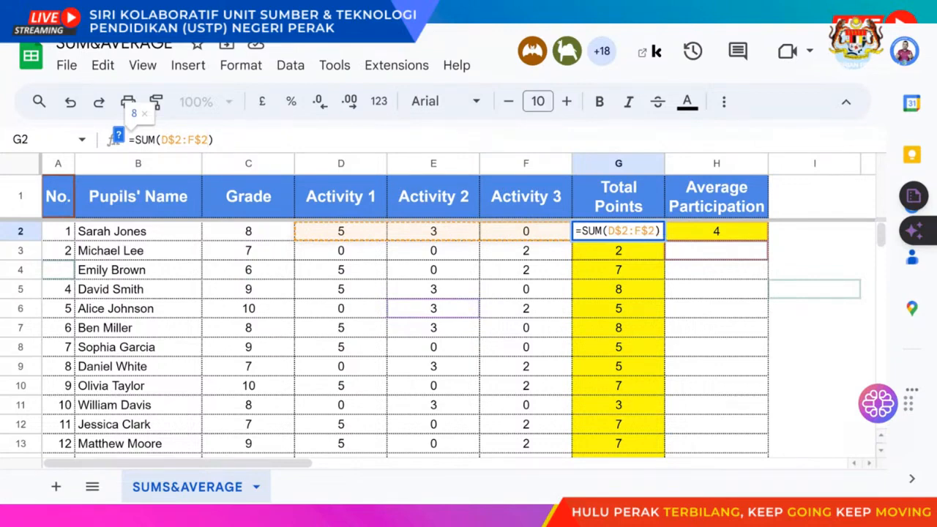
key(F4)
key(Return)
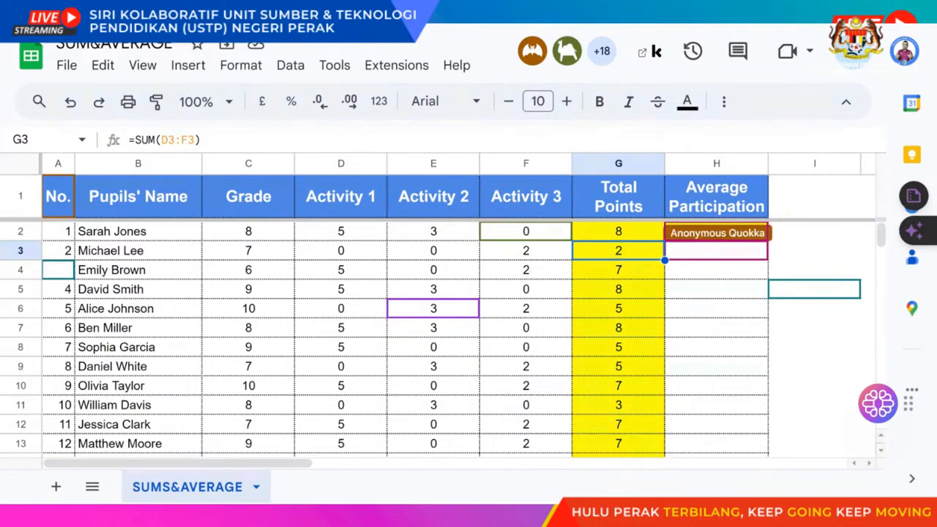
- Clear the old total formulas from G3 to G21 in the Total Points column
drag(659, 256, 637, 452)
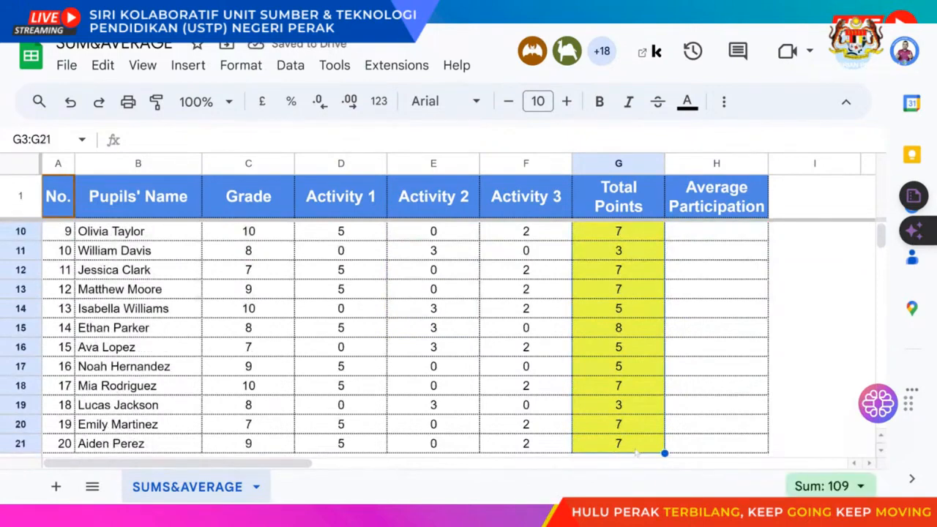
key(Delete)
scroll(644, 377, up, 3)
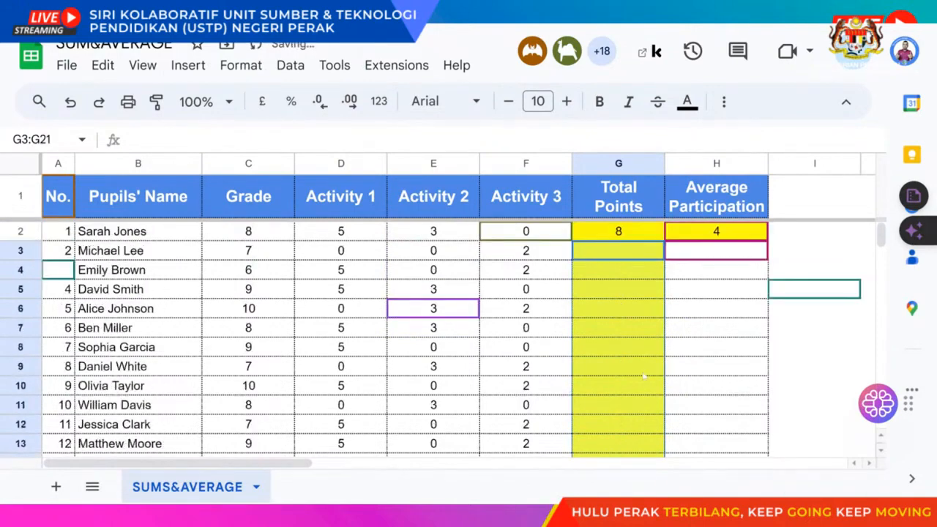
- Try filling the column-locked SUM formula from G2 down to G21, and undo the fill
click(636, 239)
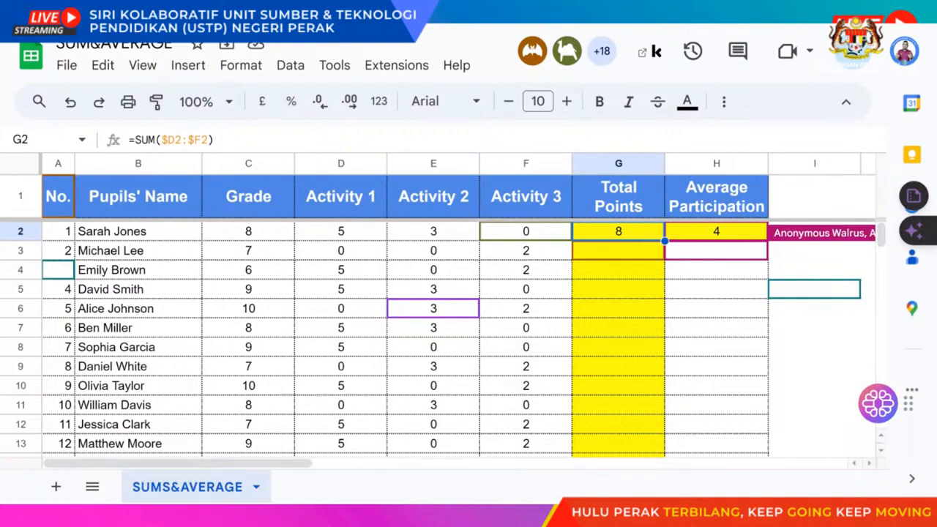
scroll(454, 337, down, 6)
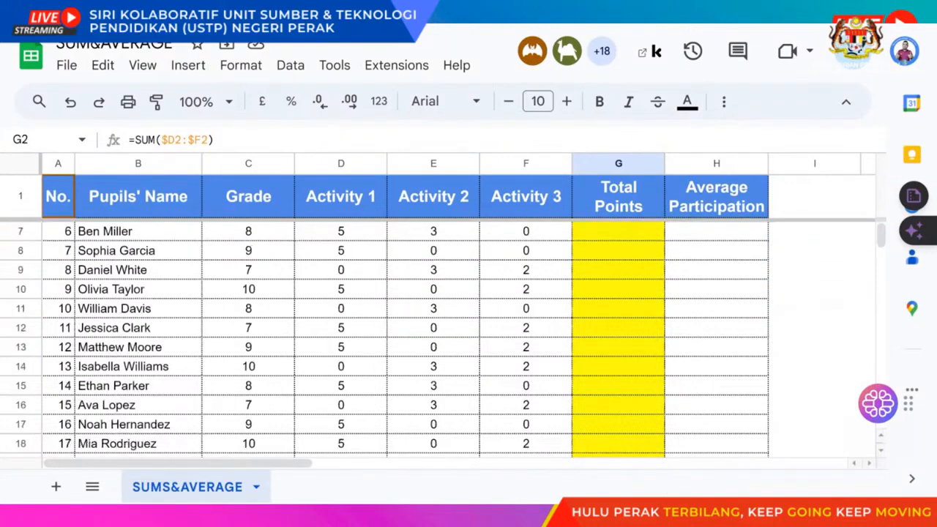
scroll(688, 293, down, 4)
scroll(675, 305, up, 8)
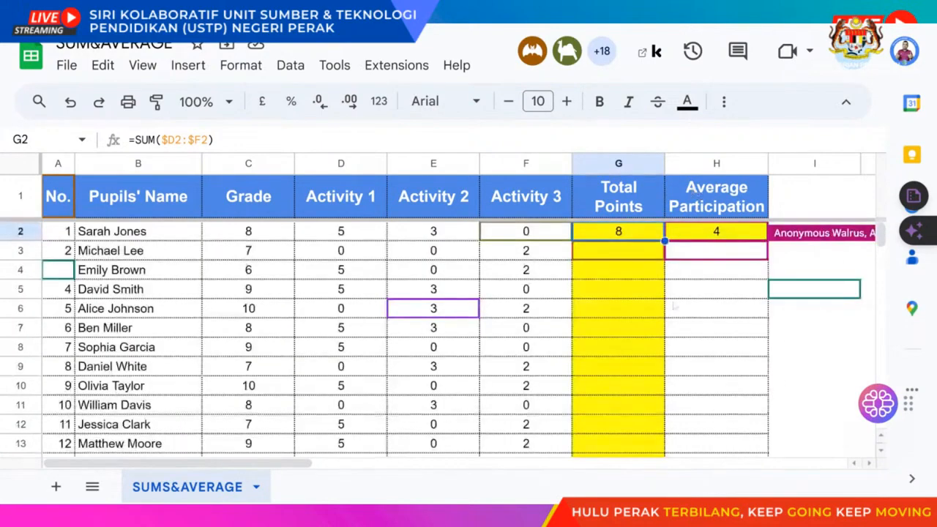
scroll(653, 467, down, 4)
drag(653, 465, 659, 333)
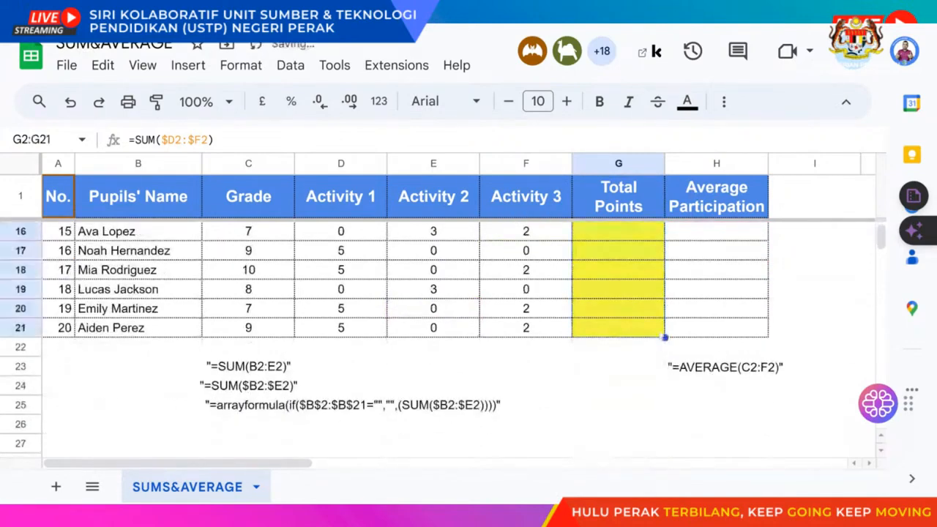
scroll(664, 315, up, 2)
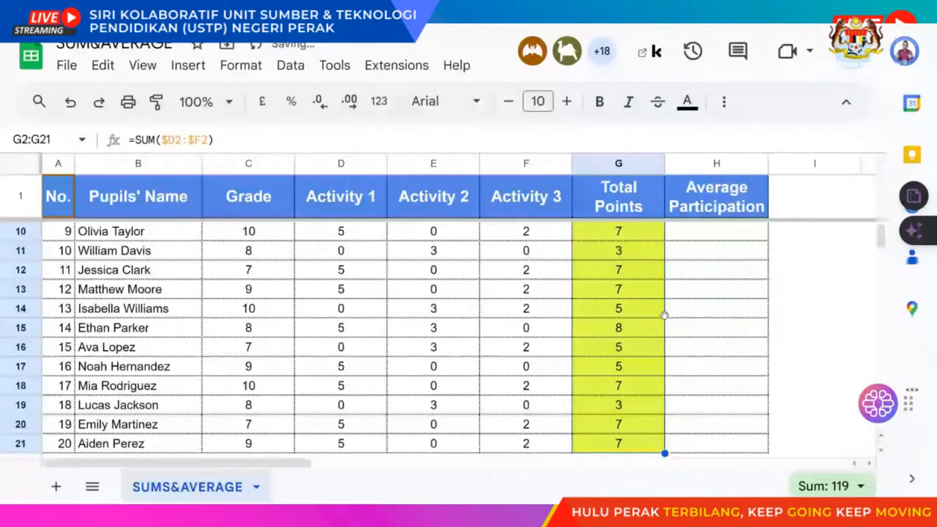
key(ctrl+z)
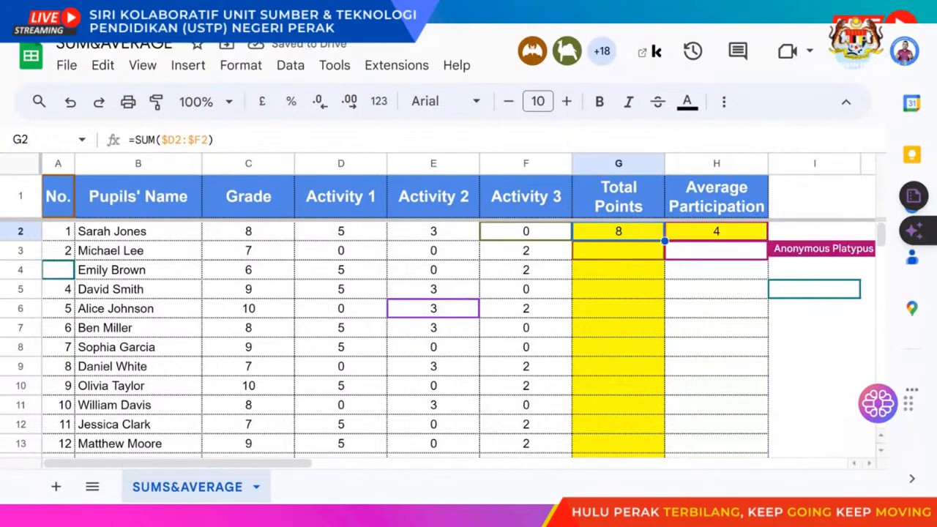
- Auto-fill the column-locked SUM formula from G2 down through every pupil's row, and reselect G2
double_click(665, 241)
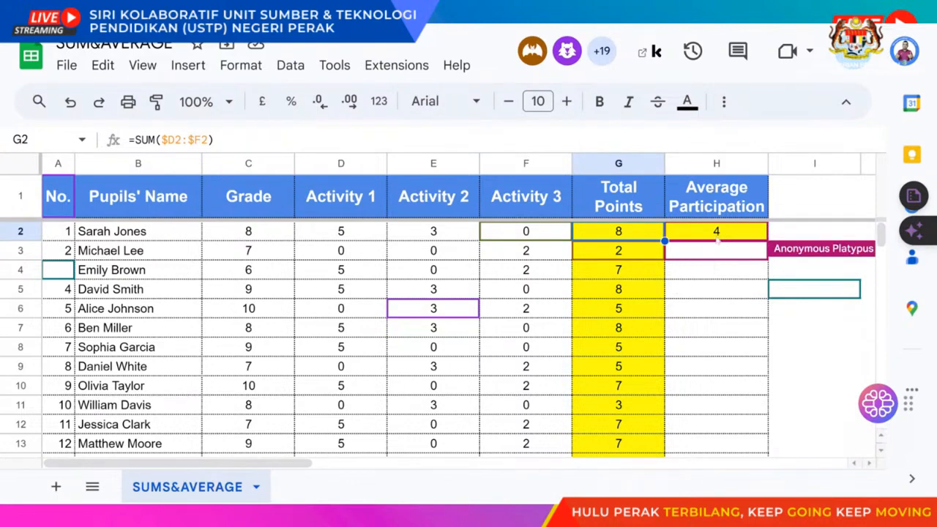
click(713, 238)
click(632, 235)
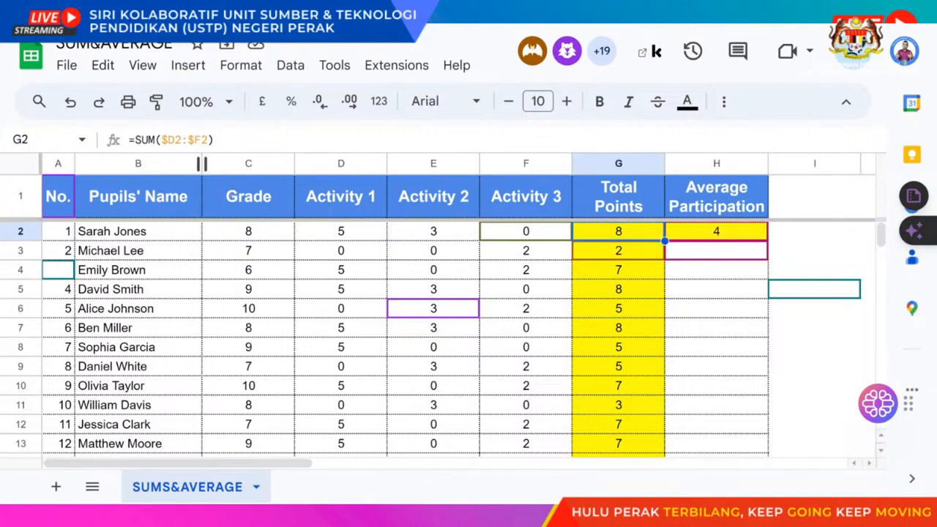
- Total the Activity 1 scores in D22 with =SUM(D2:D21), and check the range used in the formula
scroll(323, 253, down, 5)
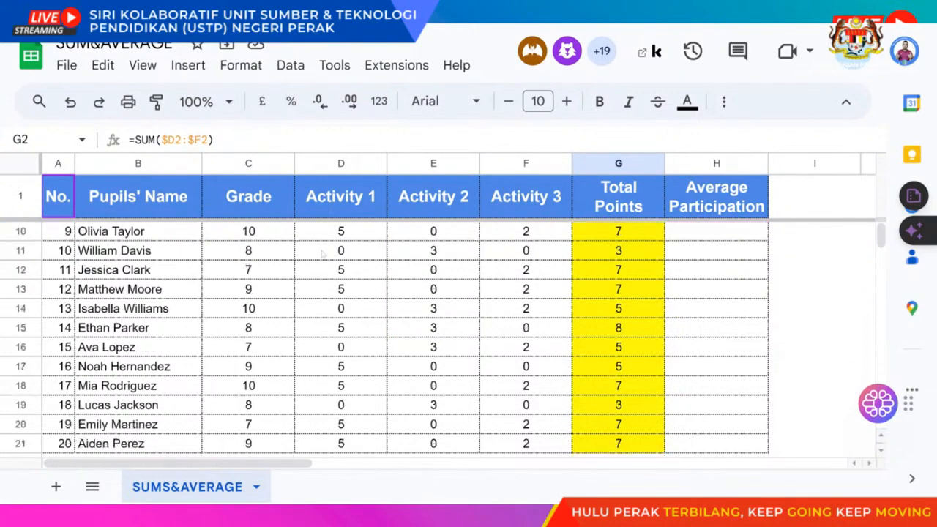
scroll(322, 254, down, 1)
click(356, 326)
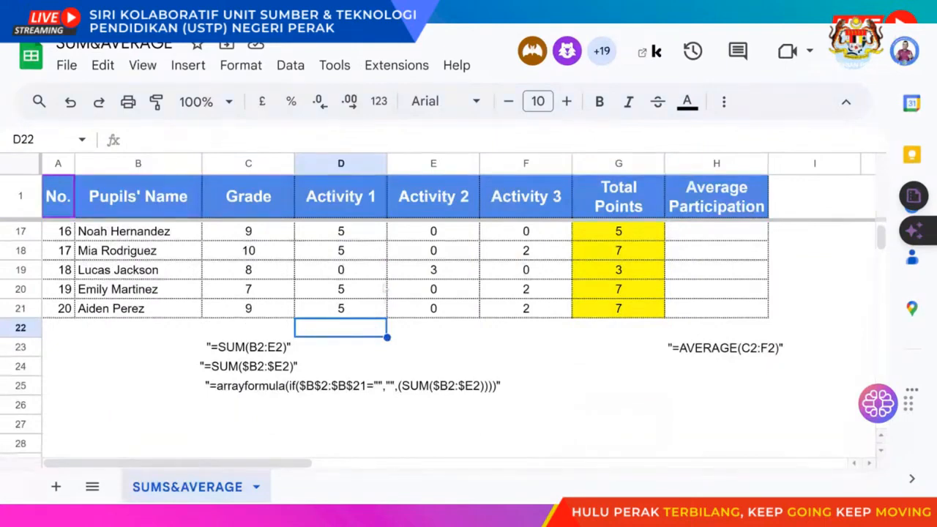
scroll(384, 290, up, 4)
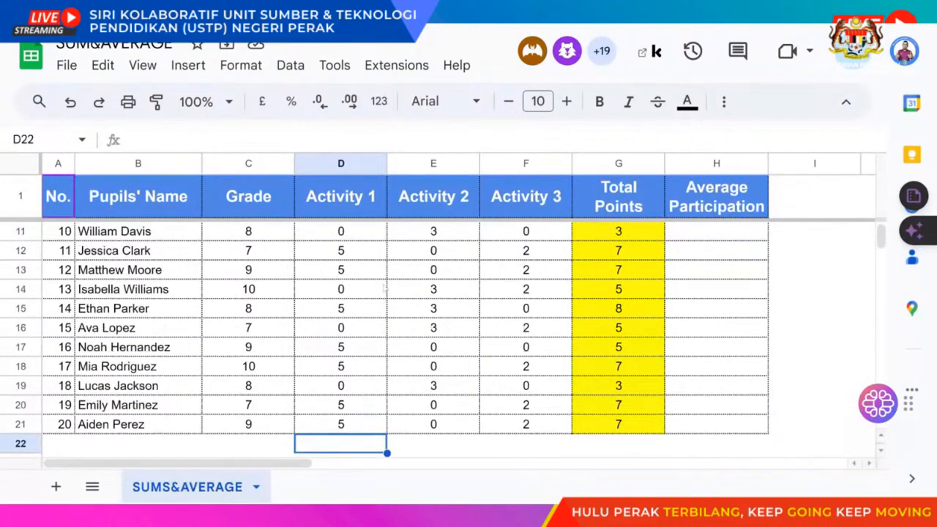
scroll(385, 289, down, 4)
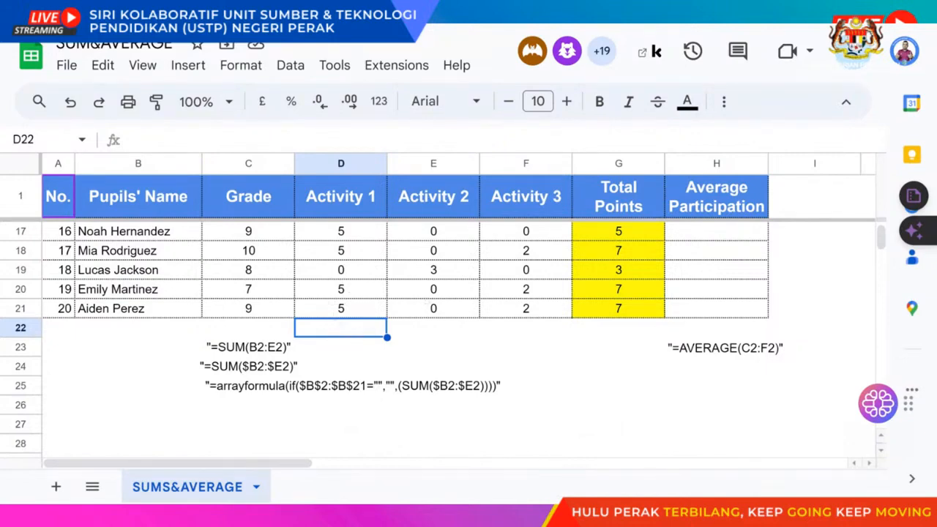
text(=)
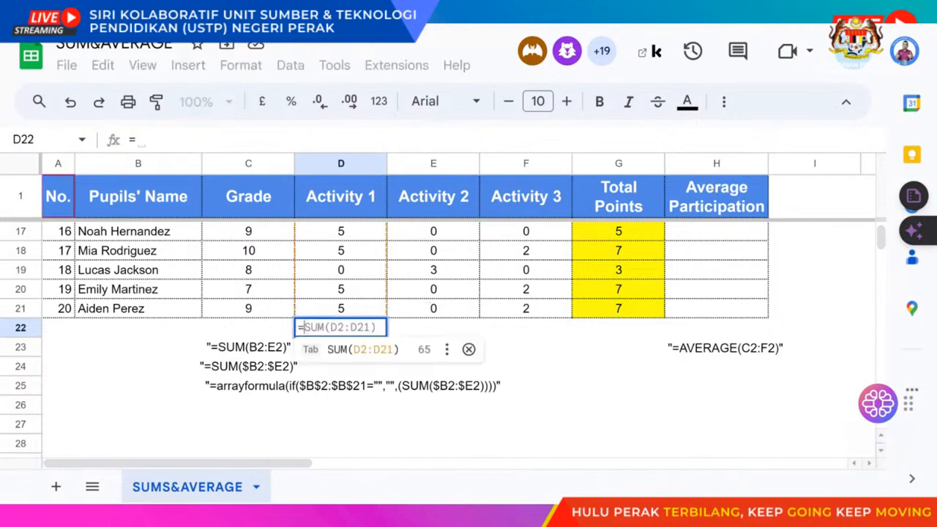
text(sum)
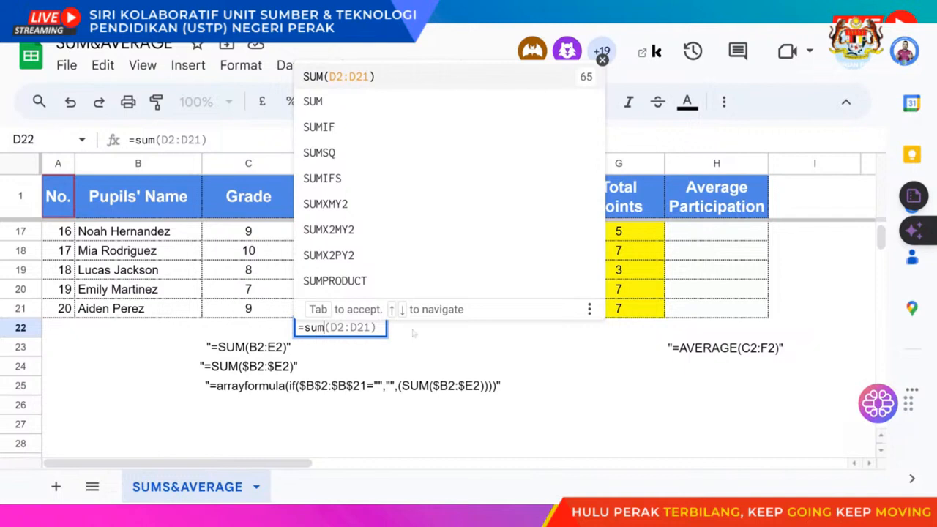
key(Tab)
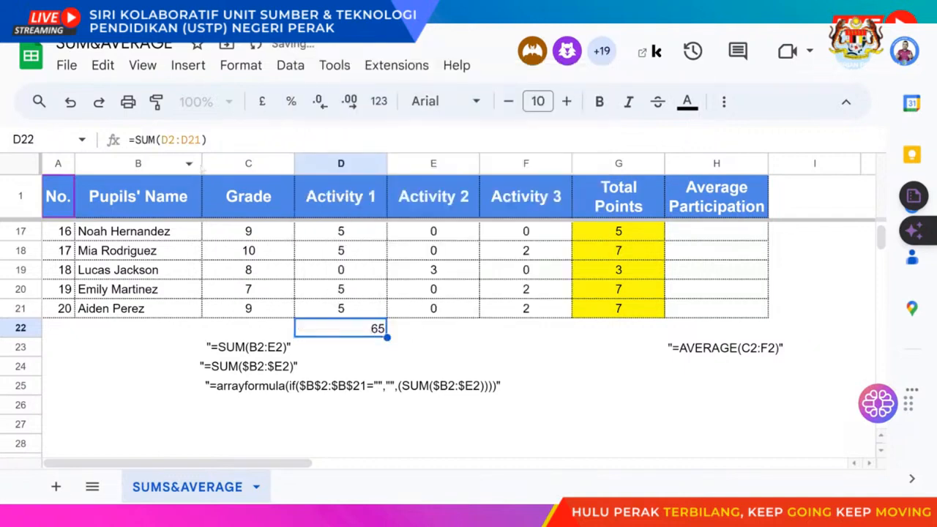
click(182, 139)
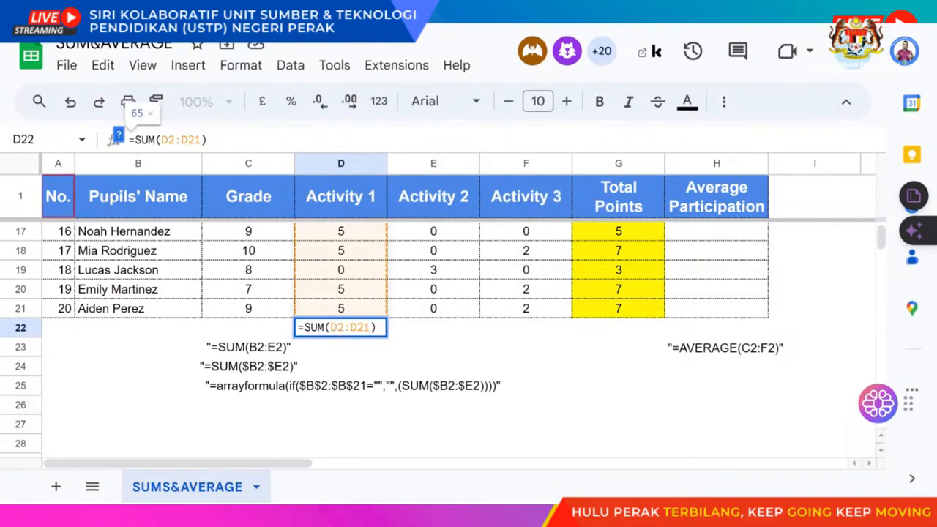
drag(161, 139, 197, 159)
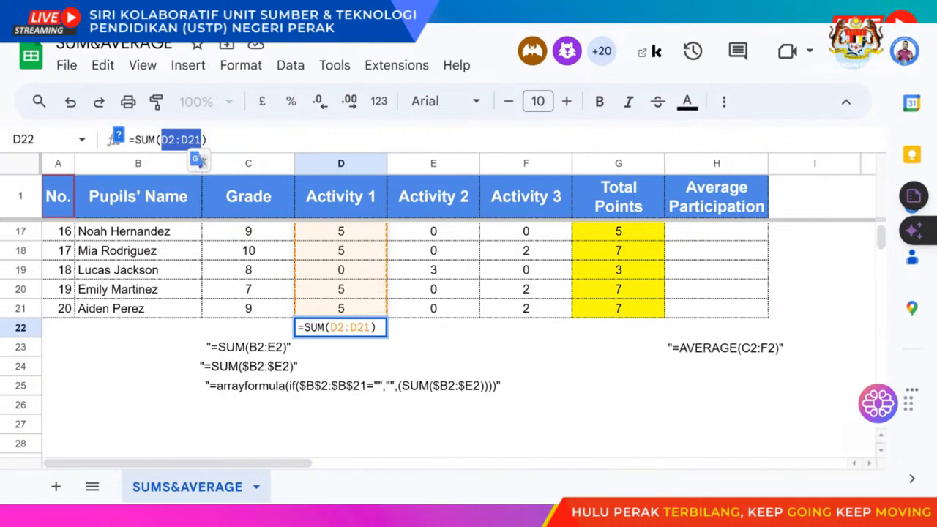
key(Return)
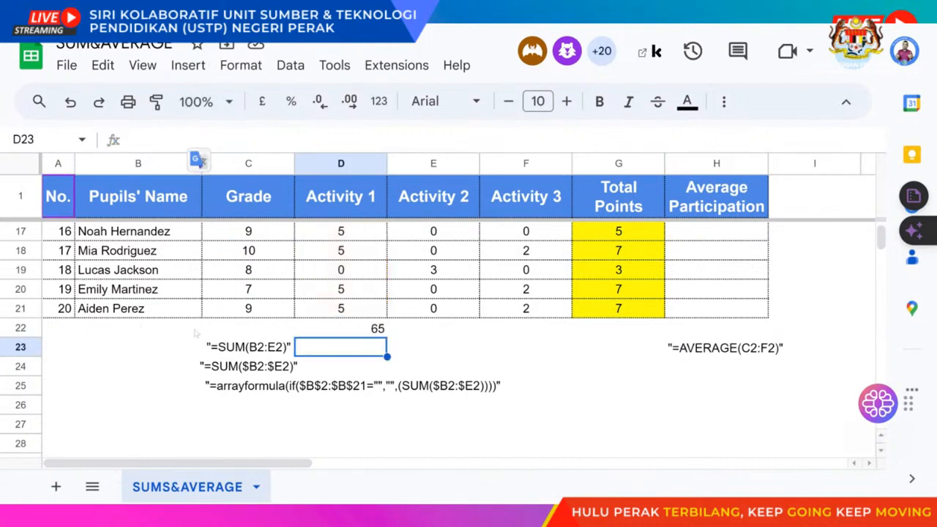
- Move the block of sample formula notes from C23:H26 down to C28:H31
drag(217, 352, 768, 402)
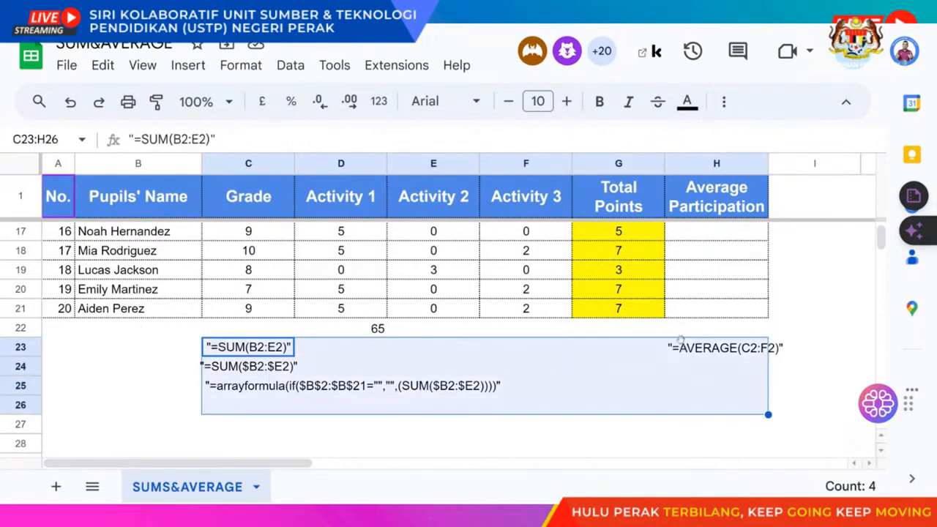
drag(681, 340, 692, 457)
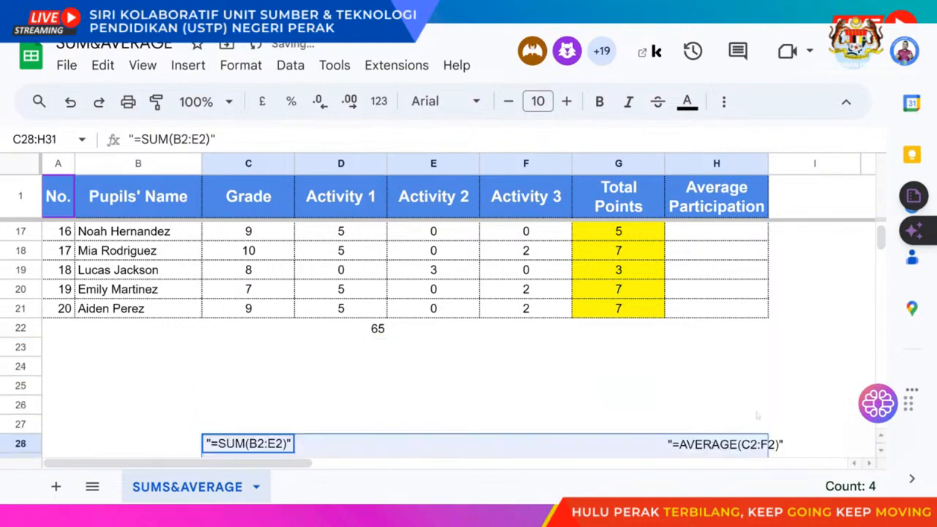
- Centre the Activity 1 total horizontally in D22
click(369, 335)
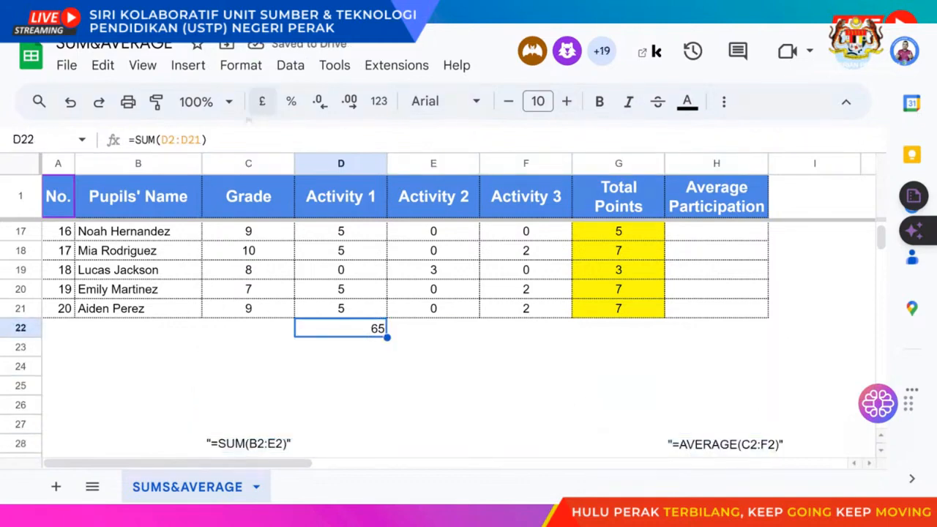
click(724, 101)
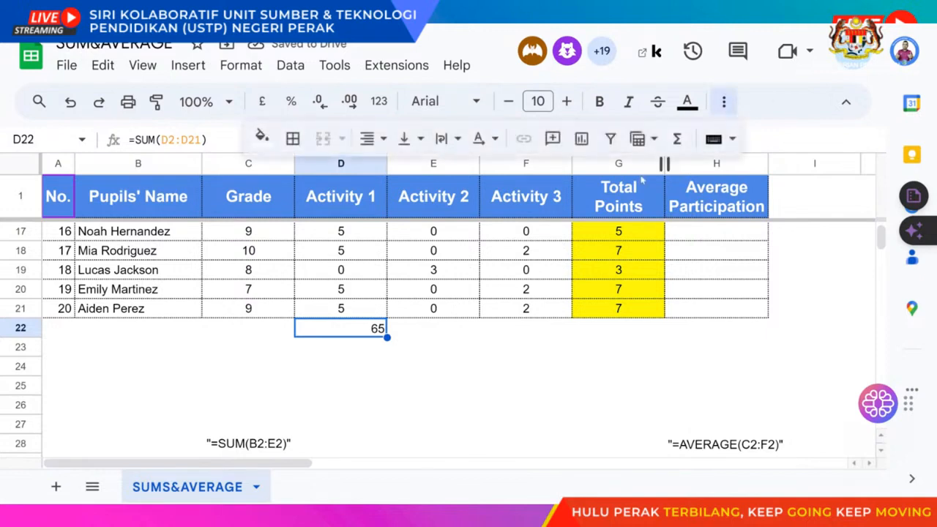
click(374, 139)
click(399, 172)
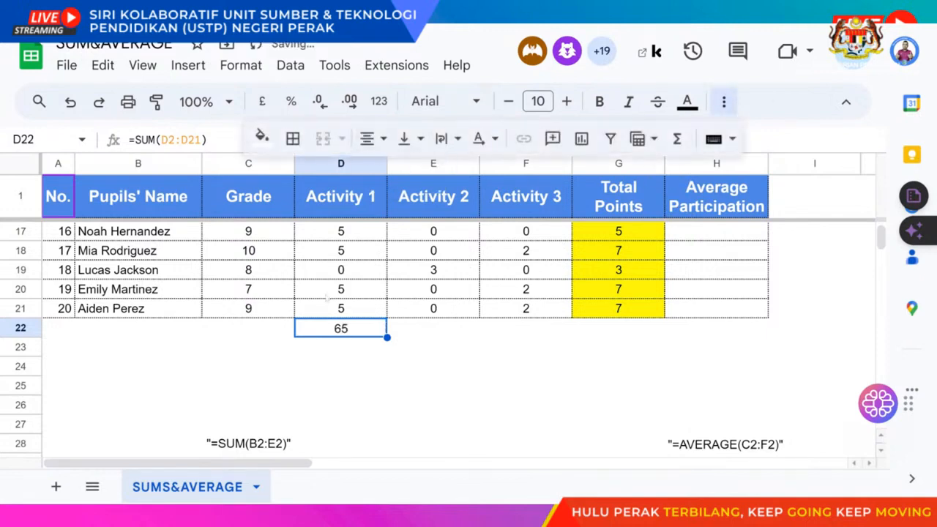
- Label the new totals row by entering "Total" in B22
click(341, 352)
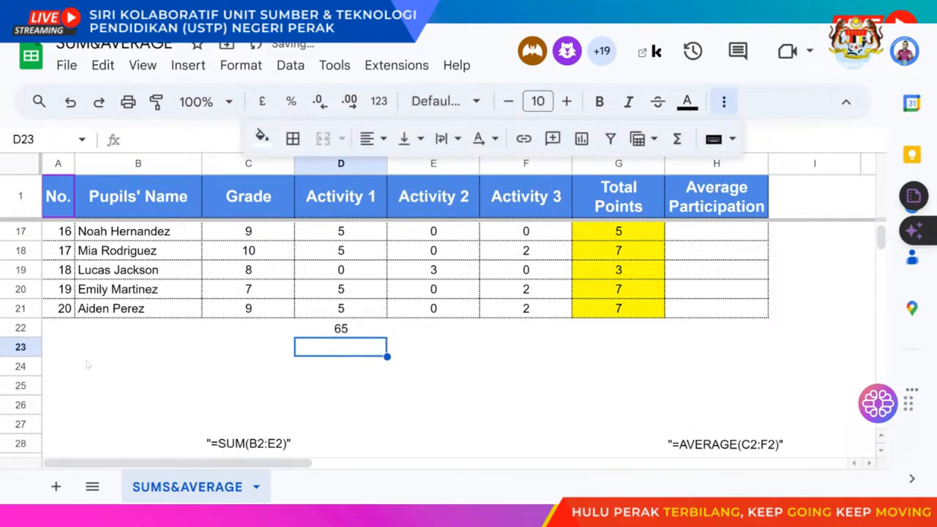
click(95, 355)
click(246, 331)
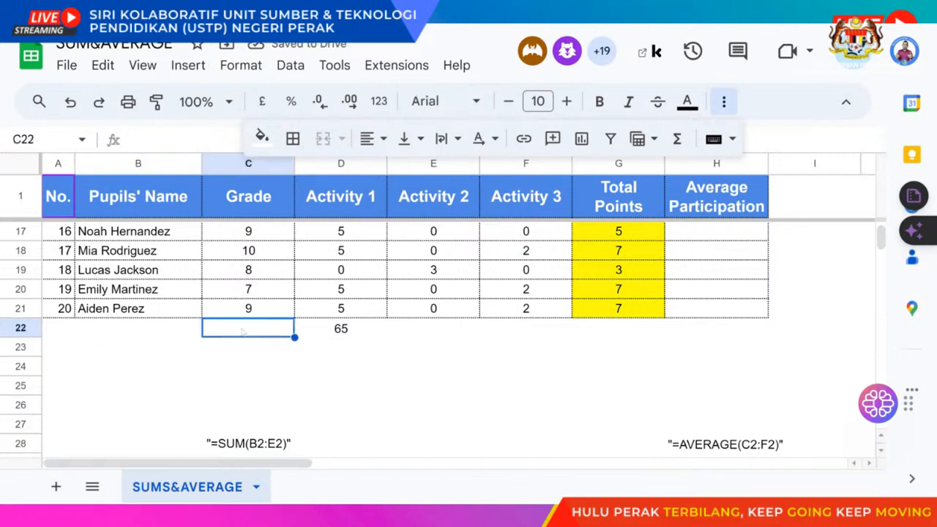
click(154, 335)
text(Total)
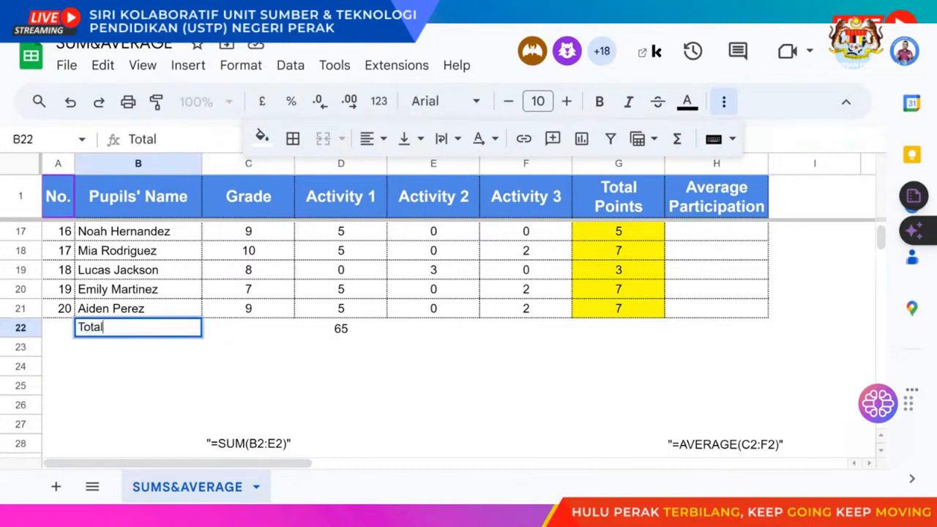
key(Return)
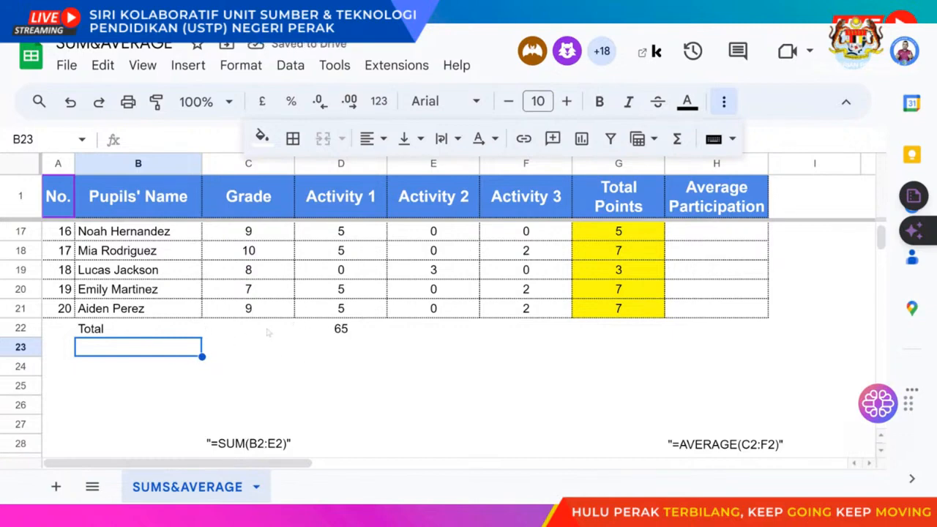
click(340, 334)
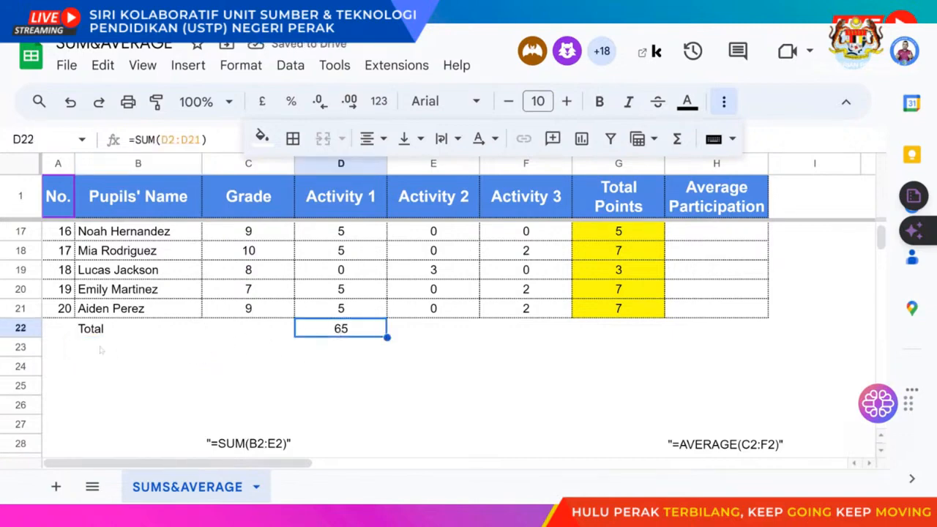
click(189, 351)
scroll(183, 351, up, 2)
scroll(180, 351, down, 2)
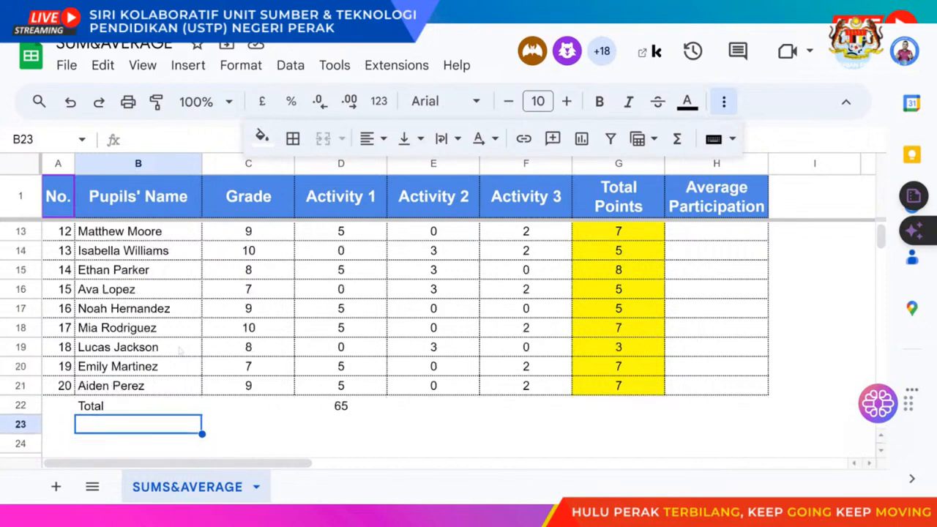
scroll(179, 351, up, 1)
click(349, 388)
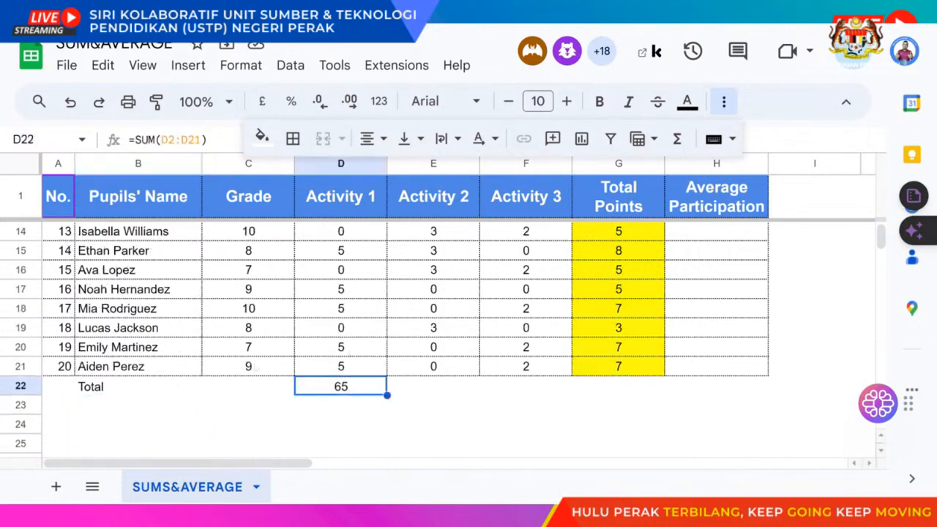
click(96, 392)
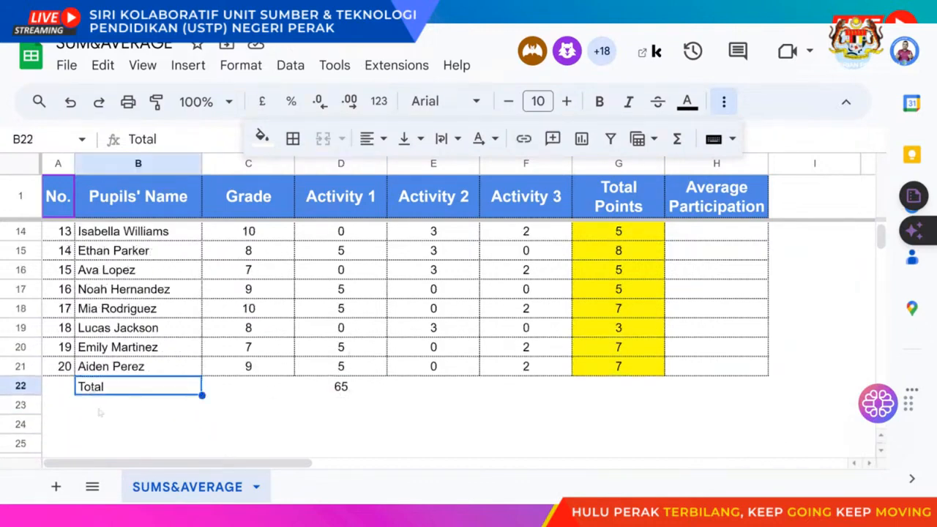
click(99, 413)
- Fill the Activity 1 total formula in D22 across to G22, covering Activity 2, Activity 3 and Total Points
click(340, 395)
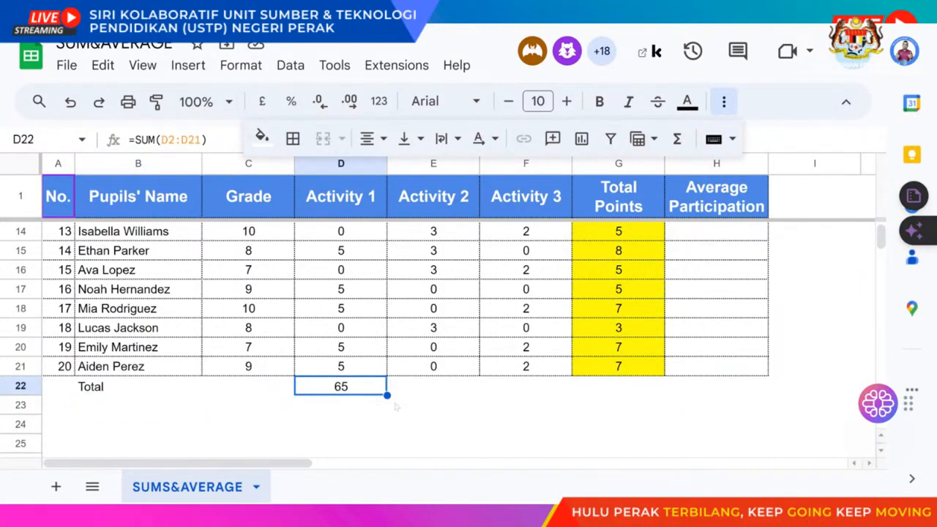
drag(388, 396, 659, 389)
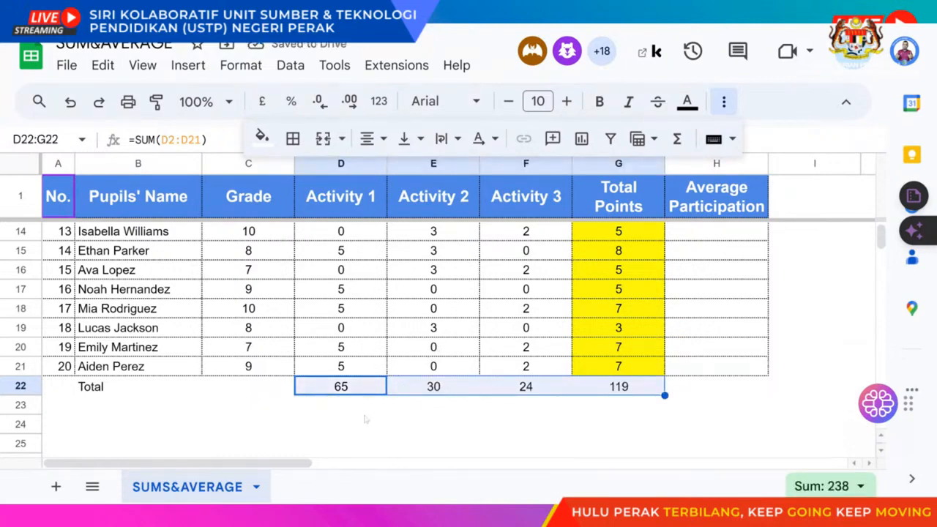
click(364, 410)
click(348, 388)
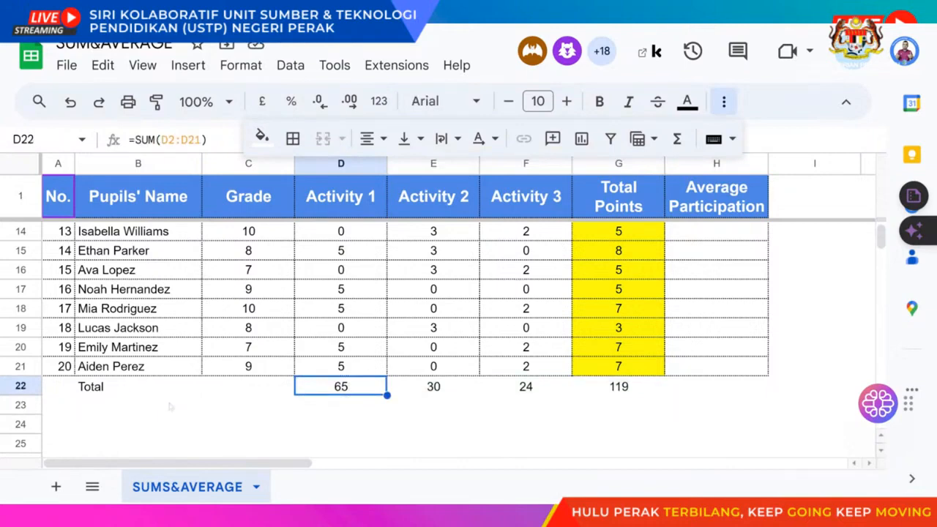
click(107, 408)
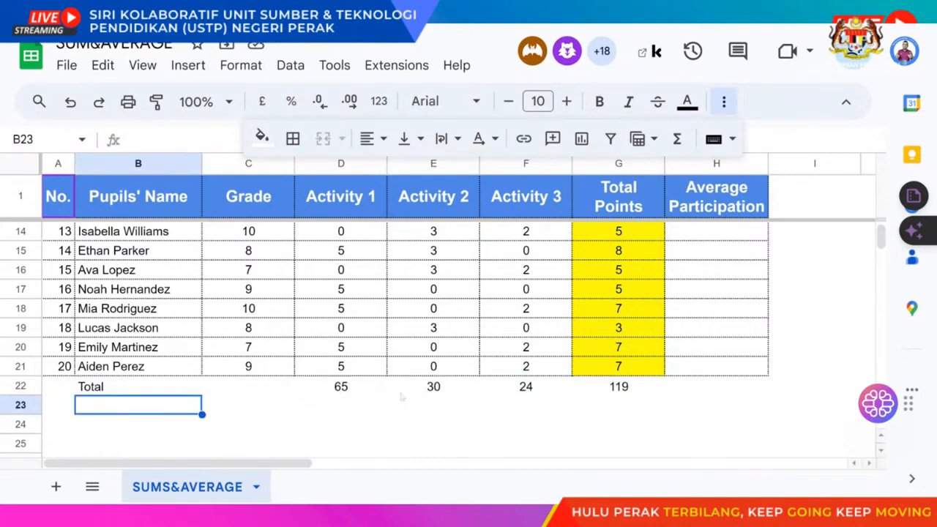
- Lock the column references in the Activity 1 total in D22, making the formula =SUM($D2:$D21)
click(357, 390)
scroll(344, 315, up, 5)
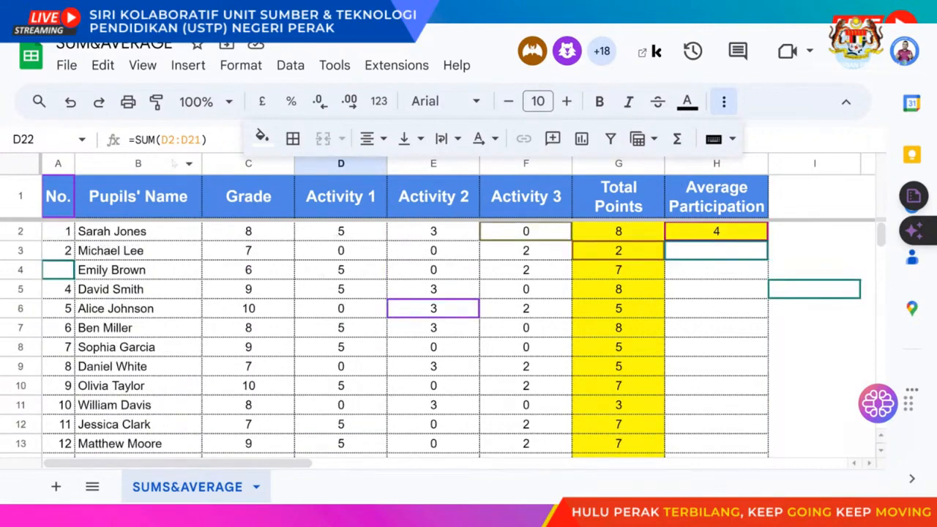
drag(162, 139, 197, 156)
key(F4)
key(F4)
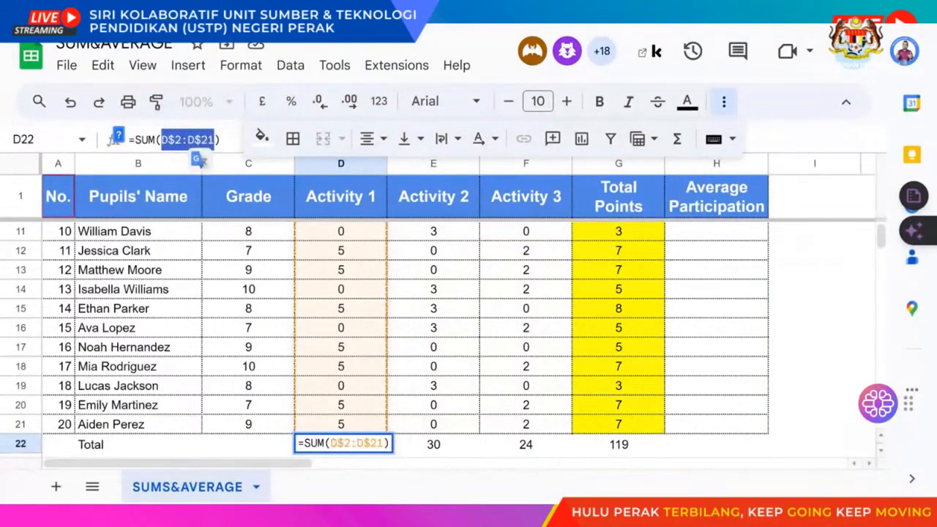
key(F4)
key(Return)
click(333, 412)
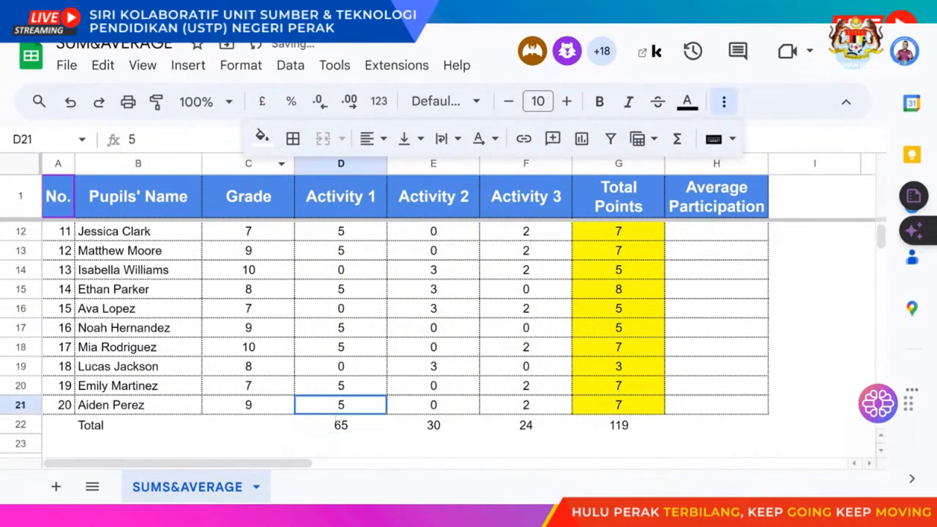
click(338, 423)
- Fill the Activity 2 total formula from E22 one row down into E23
click(438, 430)
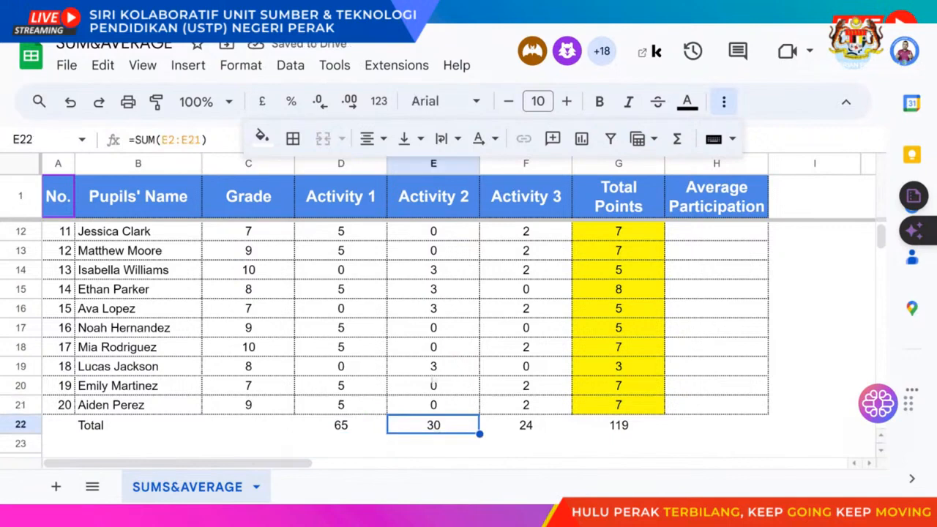
scroll(433, 380, down, 1)
click(136, 407)
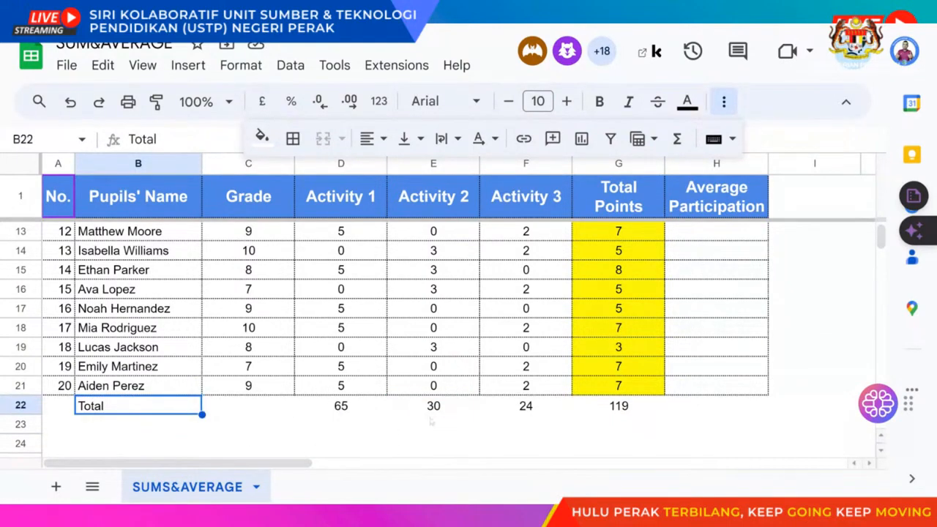
click(434, 409)
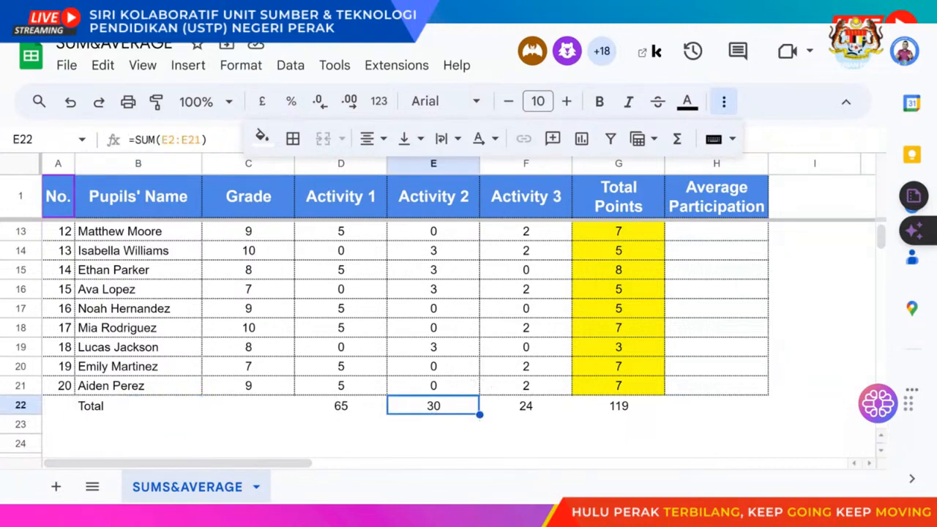
drag(479, 415, 472, 429)
click(457, 428)
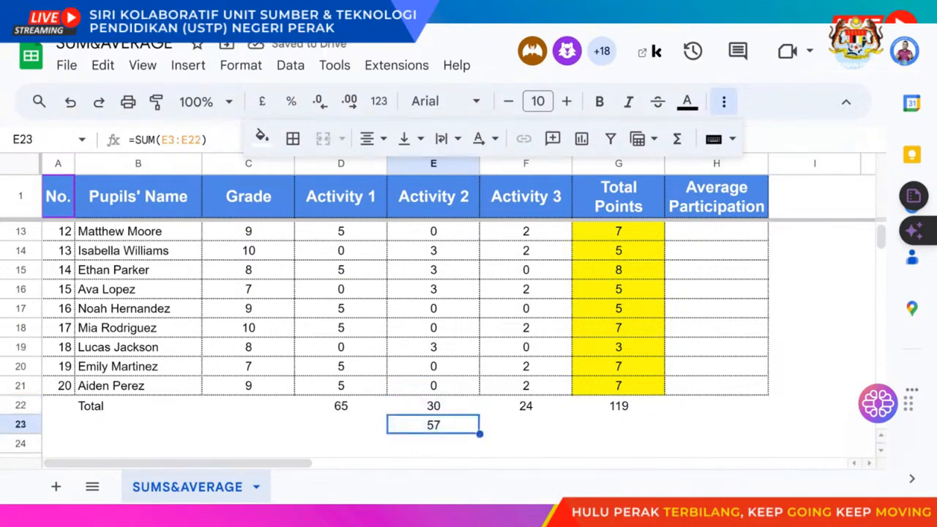
- Examine which rows of the Activity 2 column the copied formula in E23 covers
double_click(457, 427)
scroll(468, 363, up, 3)
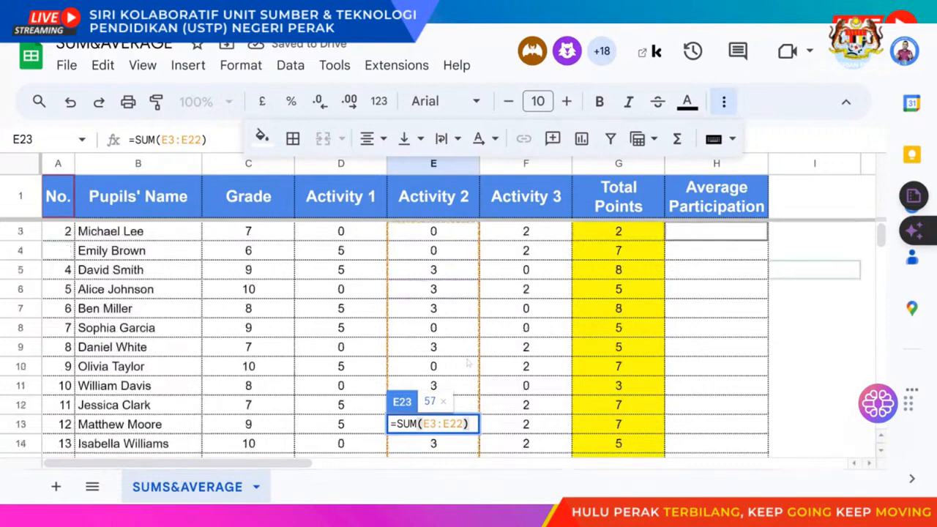
scroll(468, 363, up, 1)
click(805, 349)
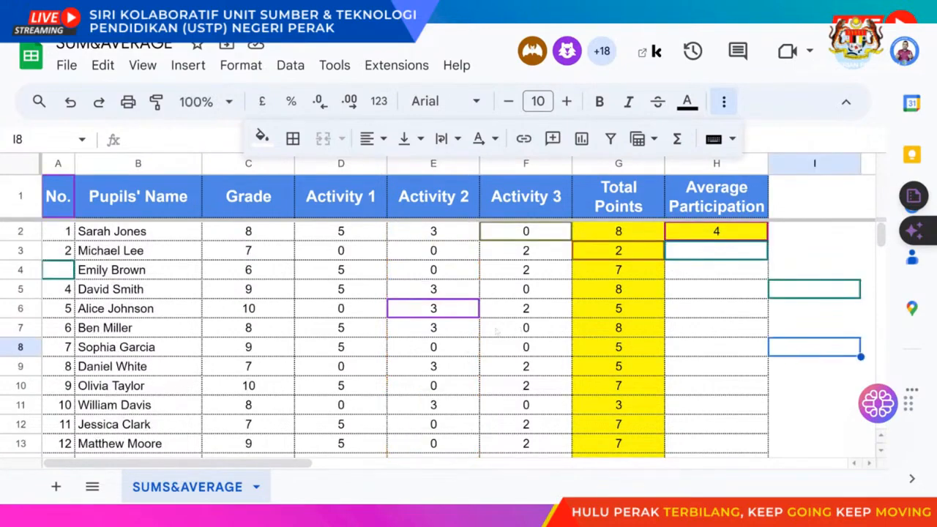
scroll(496, 331, down, 6)
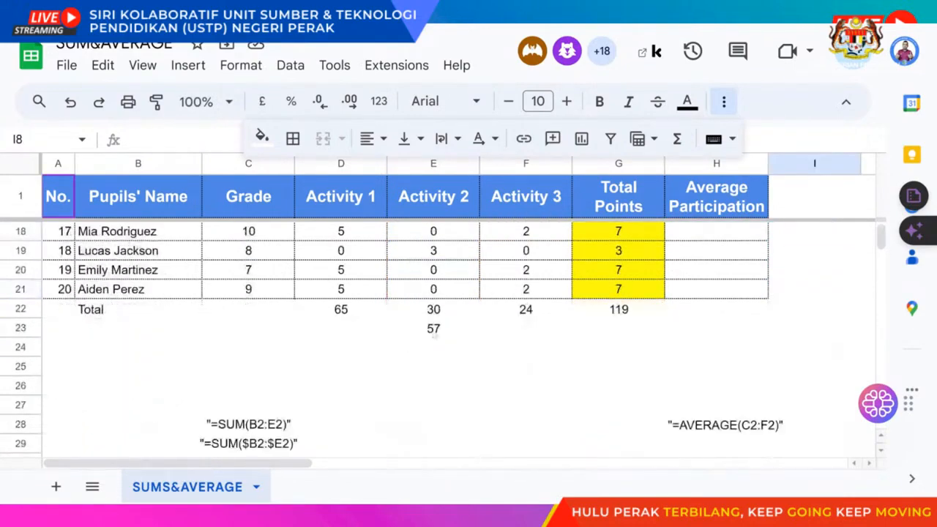
click(434, 334)
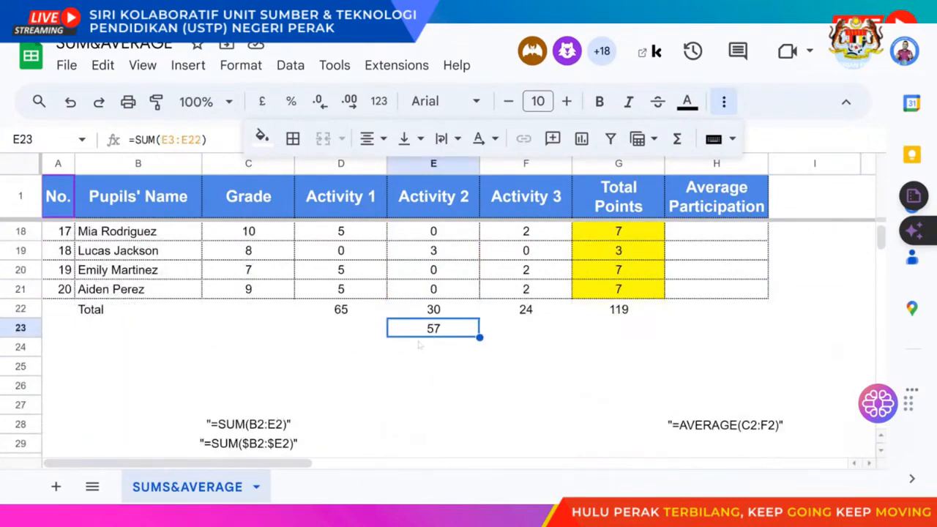
double_click(419, 337)
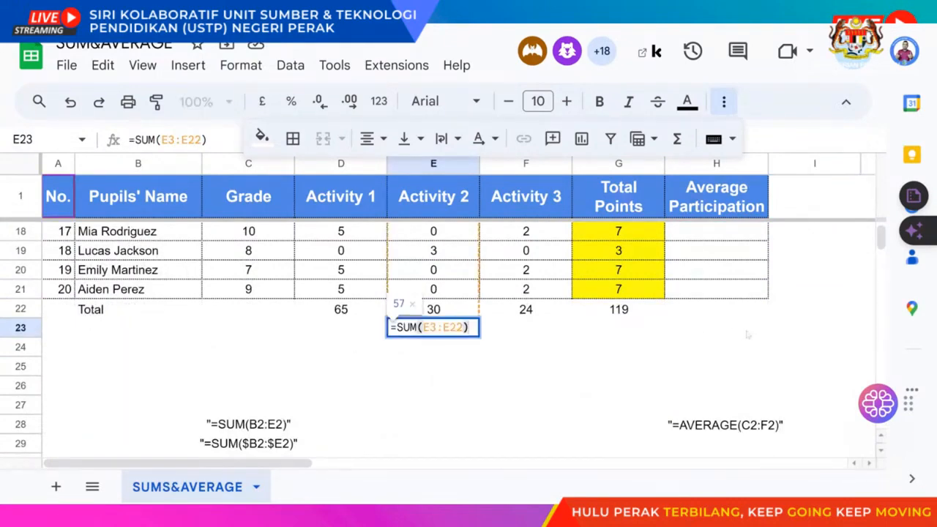
scroll(843, 307, up, 5)
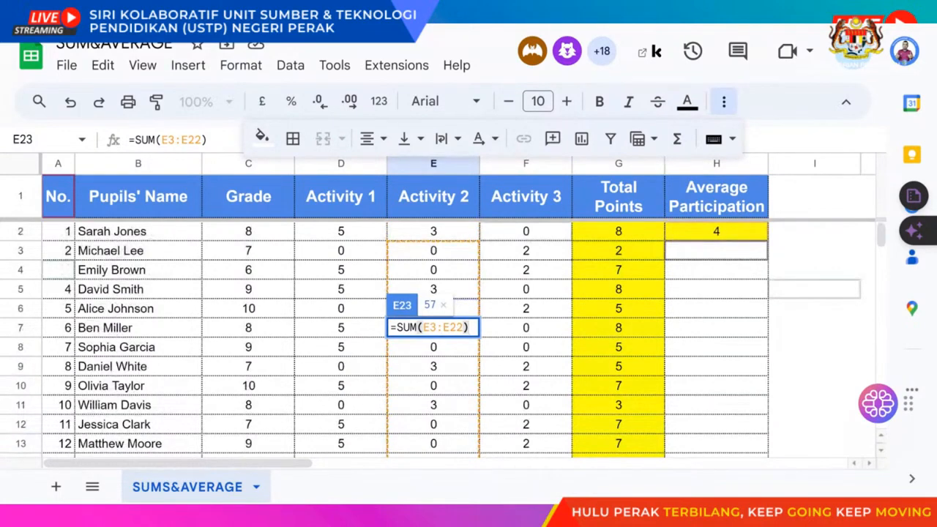
key(Return)
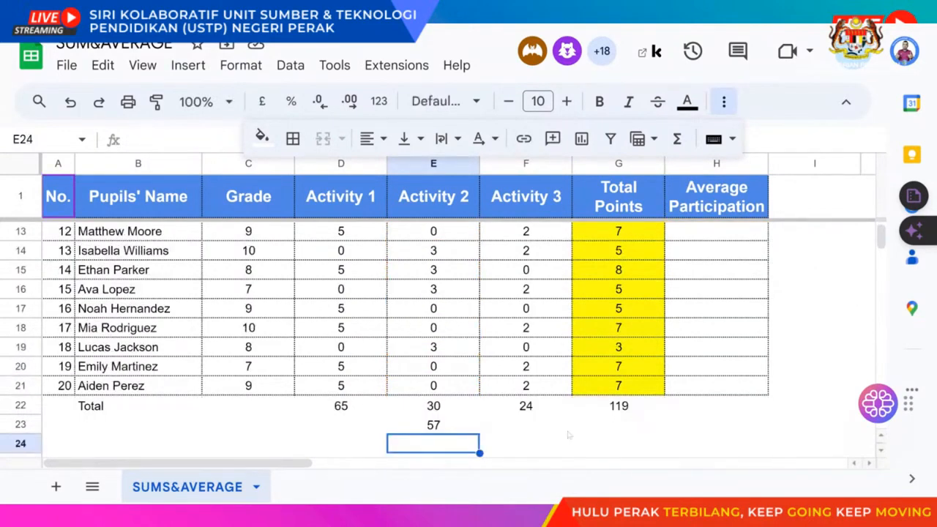
- Compare the range used by the Activity 2 total in E22 with the range in the copy in E23
click(440, 409)
double_click(439, 411)
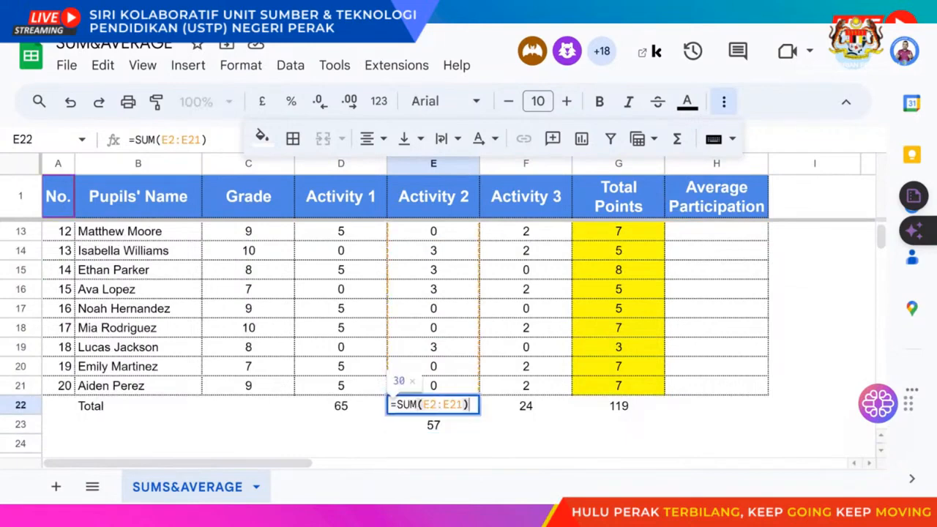
scroll(439, 337, up, 5)
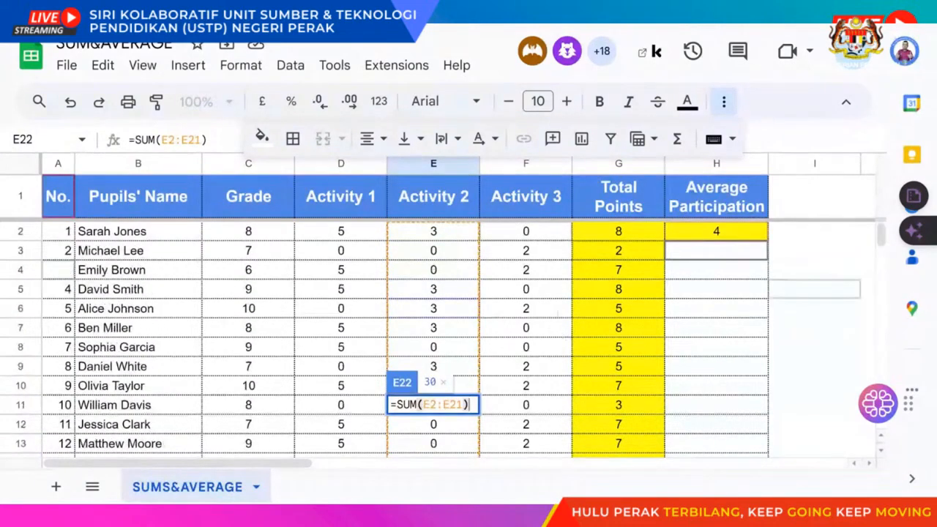
scroll(439, 337, down, 3)
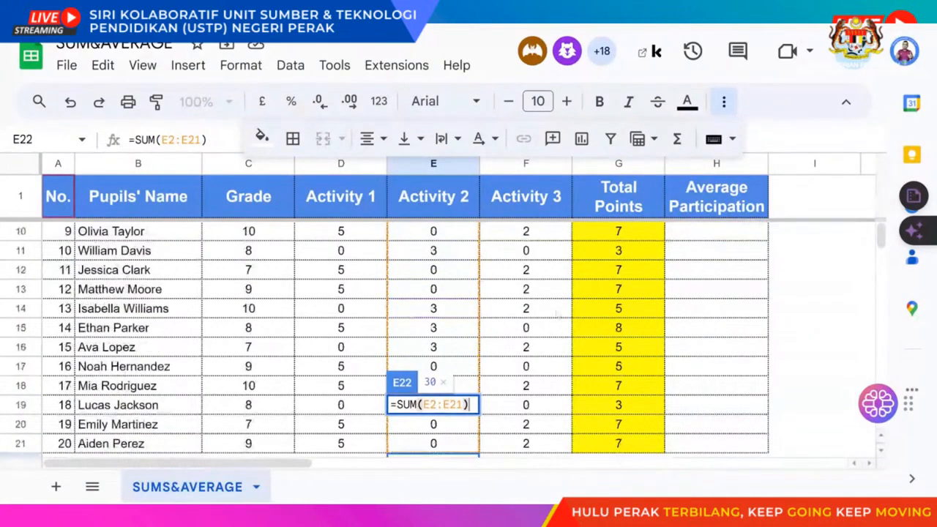
scroll(558, 315, down, 3)
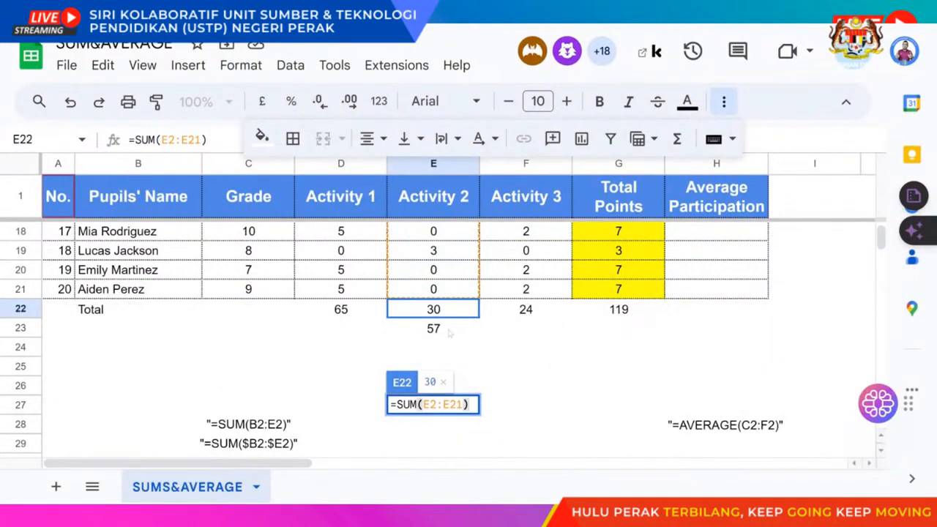
key(Return)
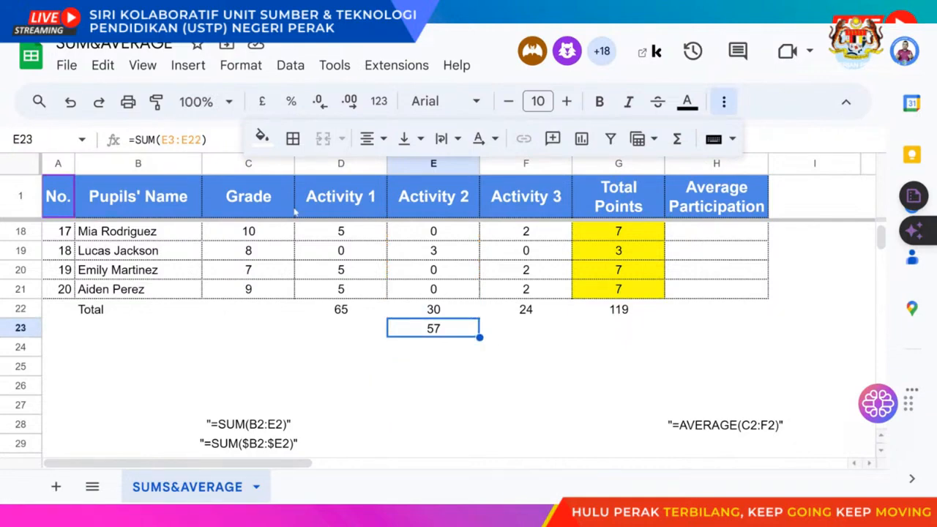
key(Return)
scroll(465, 271, up, 6)
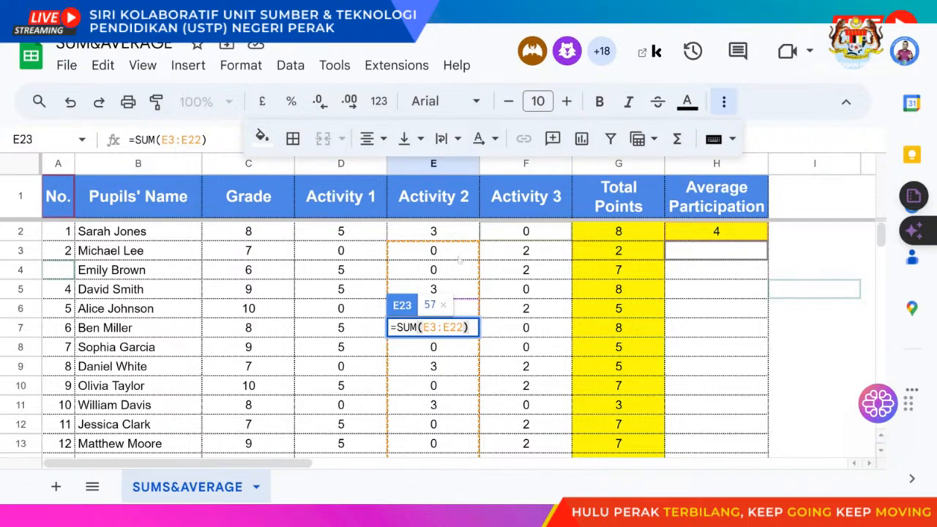
key(Return)
click(436, 407)
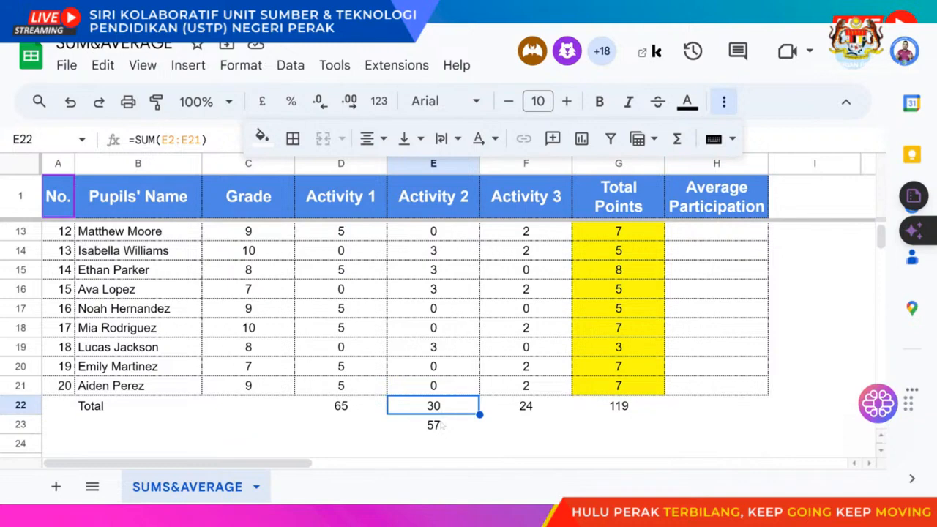
- Fill the column-locked Activity 1 total formula from D22 down into D23
click(351, 410)
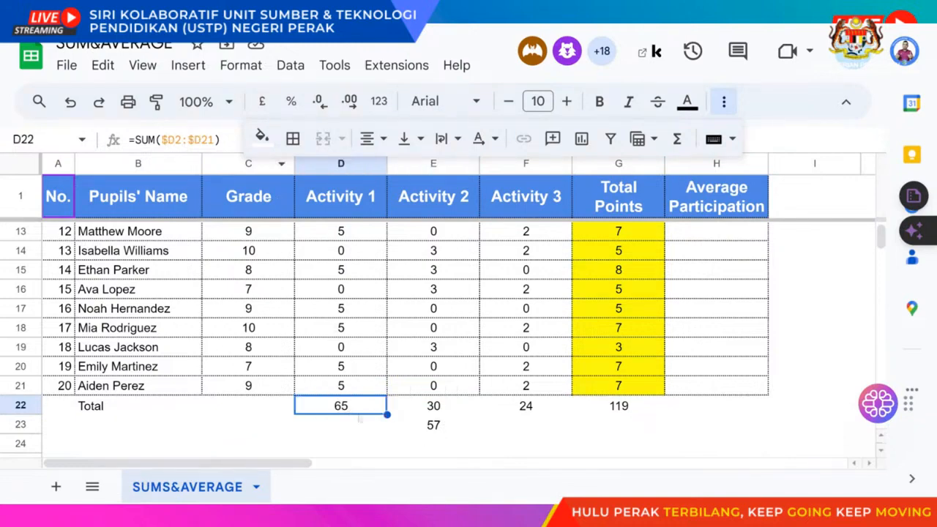
drag(386, 415, 388, 429)
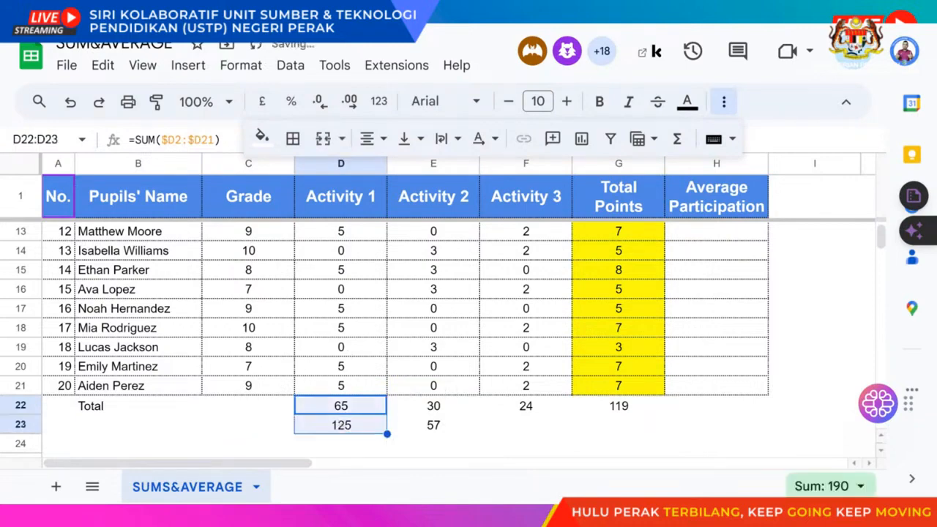
click(358, 426)
click(357, 412)
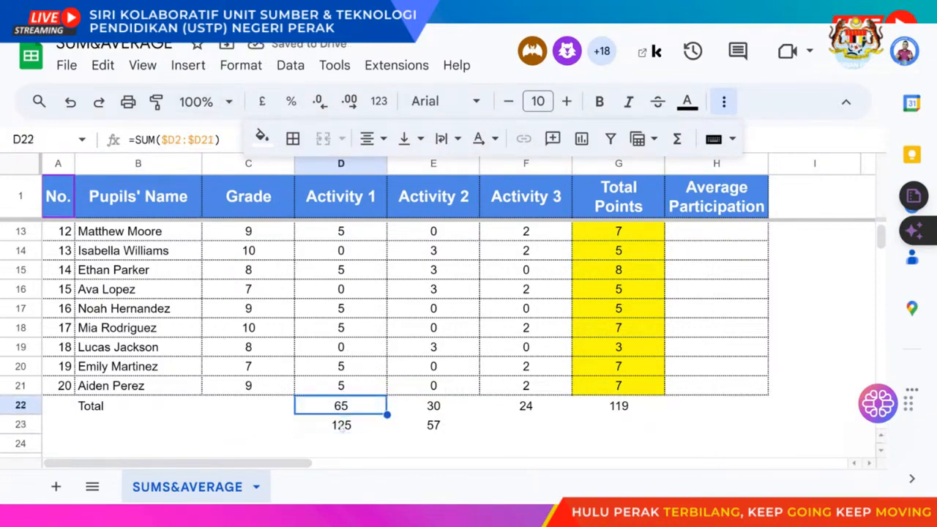
- Examine which rows of the Activity 1 column the copied total formula in D23 covers
click(342, 427)
click(233, 134)
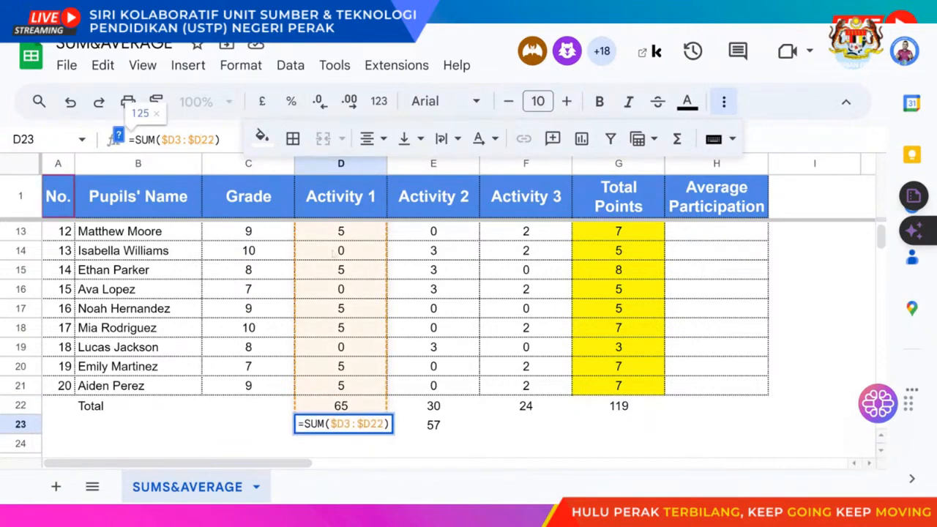
scroll(344, 253, up, 4)
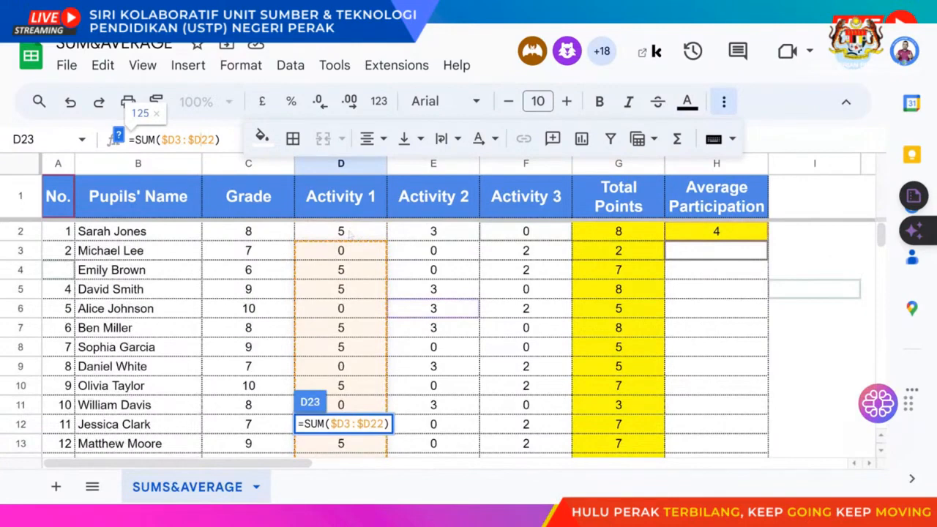
scroll(365, 372, down, 6)
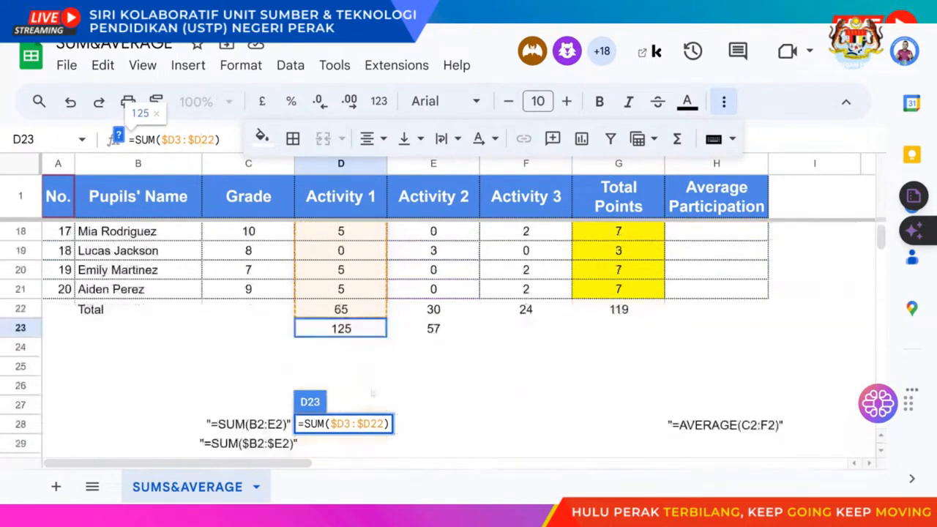
- Lock both the column and the rows of the Activity 1 total in D22 as =SUM($D$2:$D$21)
click(350, 312)
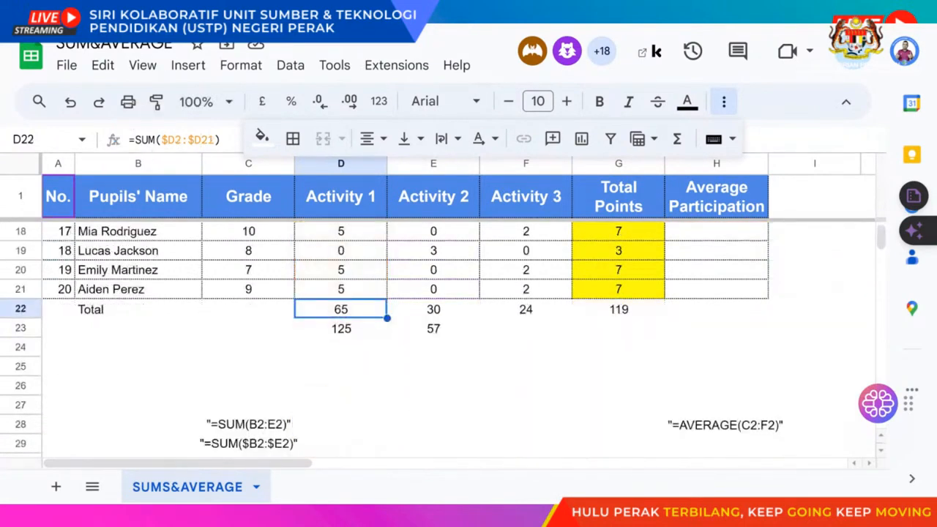
double_click(187, 139)
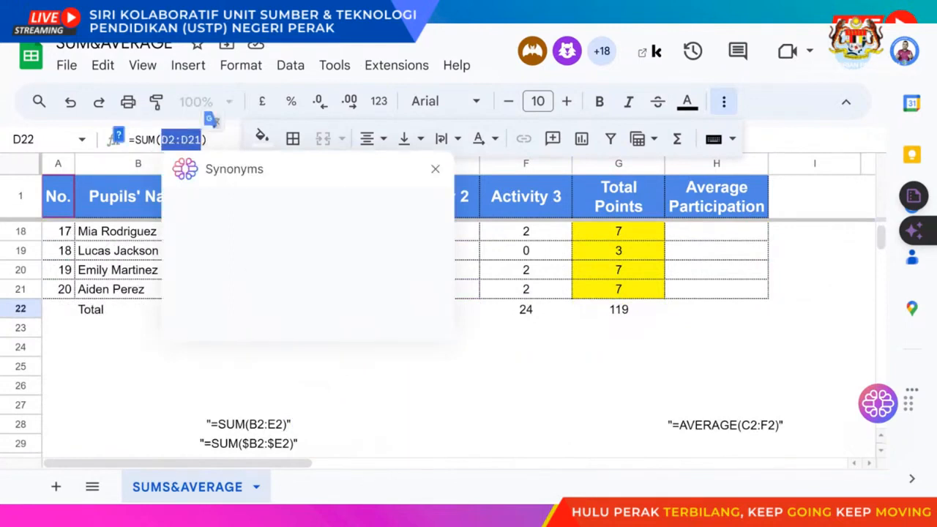
click(439, 394)
click(350, 317)
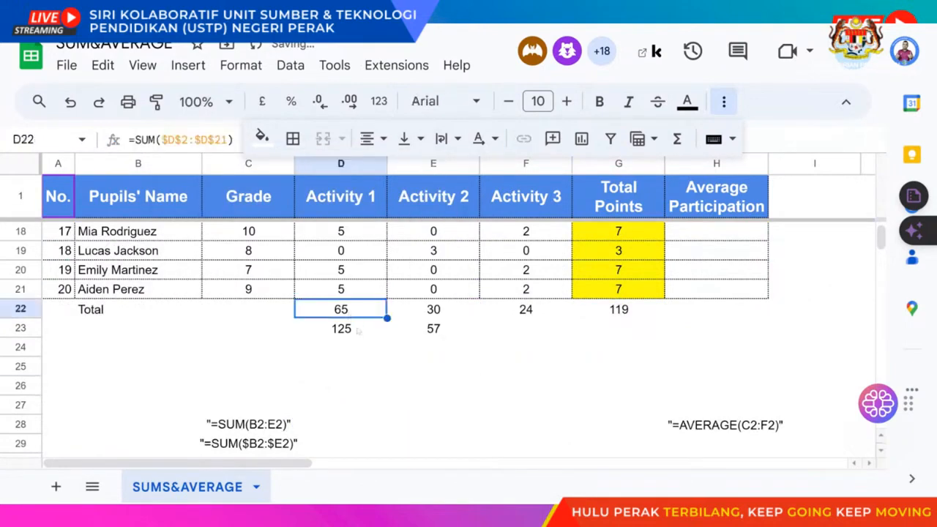
- Fill the fully locked Activity 1 total from D22 down into D23 and check the range used in the copy
drag(388, 320, 388, 336)
click(353, 350)
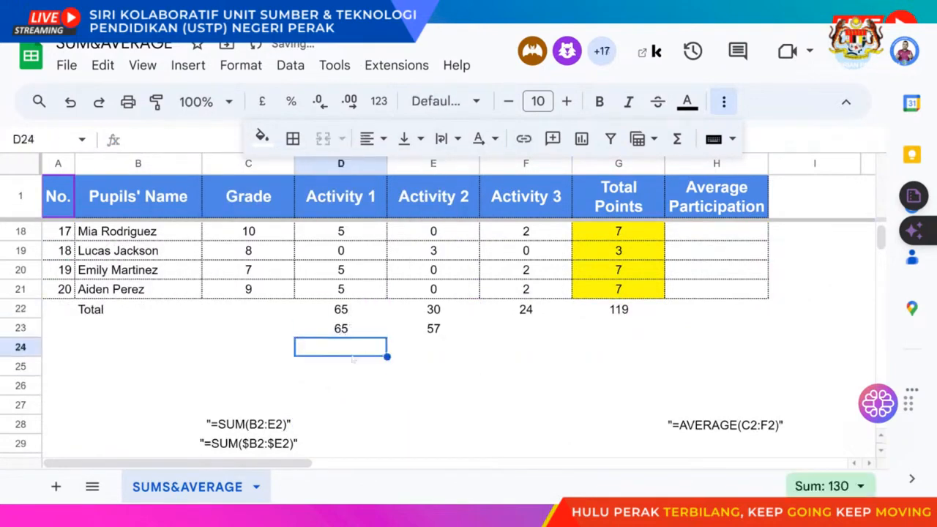
click(356, 331)
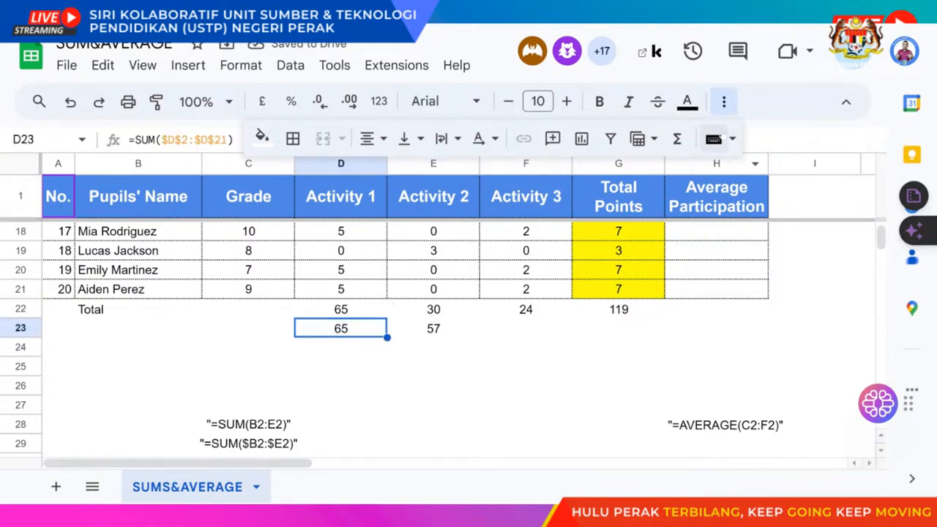
click(724, 102)
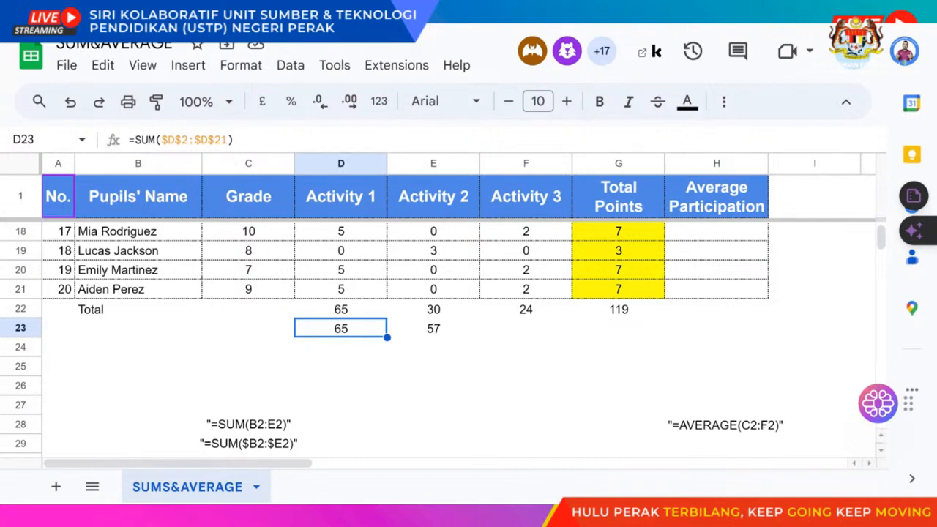
drag(163, 139, 228, 139)
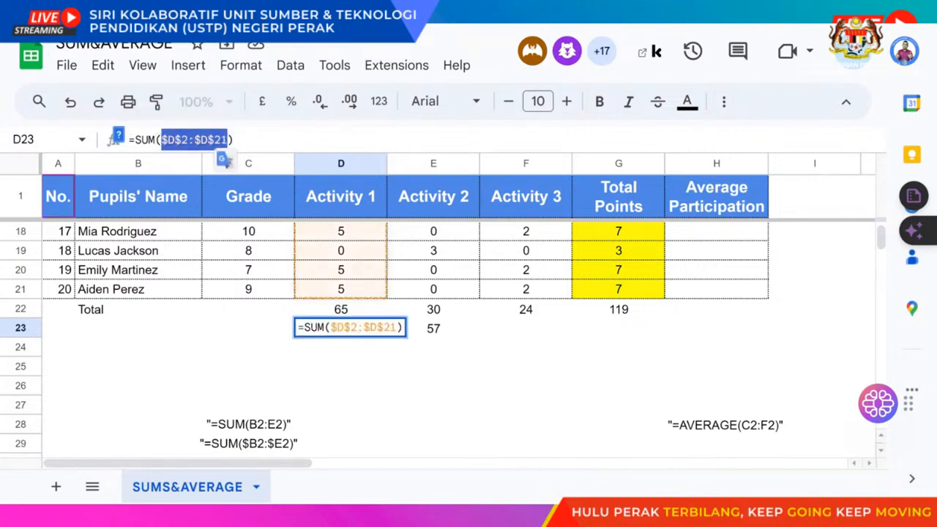
click(211, 388)
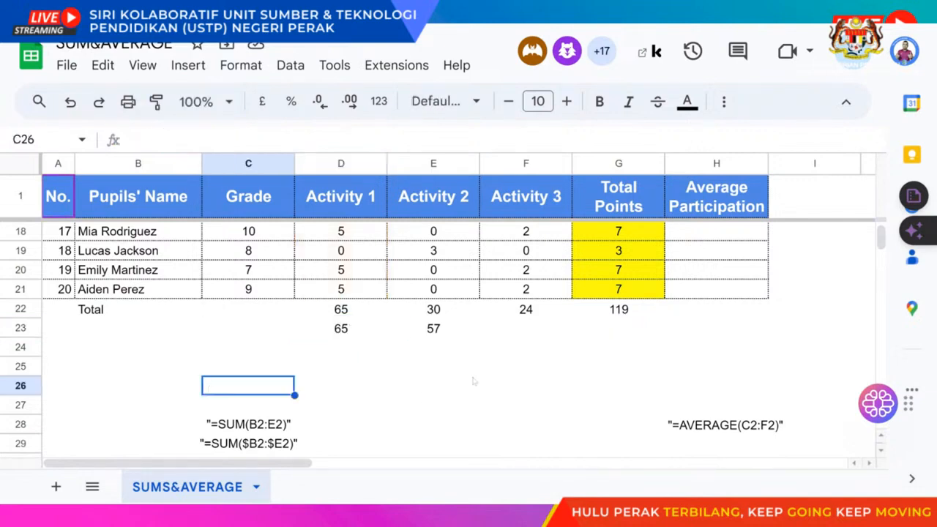
- Replace the Average Participation formula in H2 with =AVERAGE(D2:F2) and reject the suggested auto-fill for the rows below
scroll(612, 353, down, 2)
scroll(612, 352, up, 1)
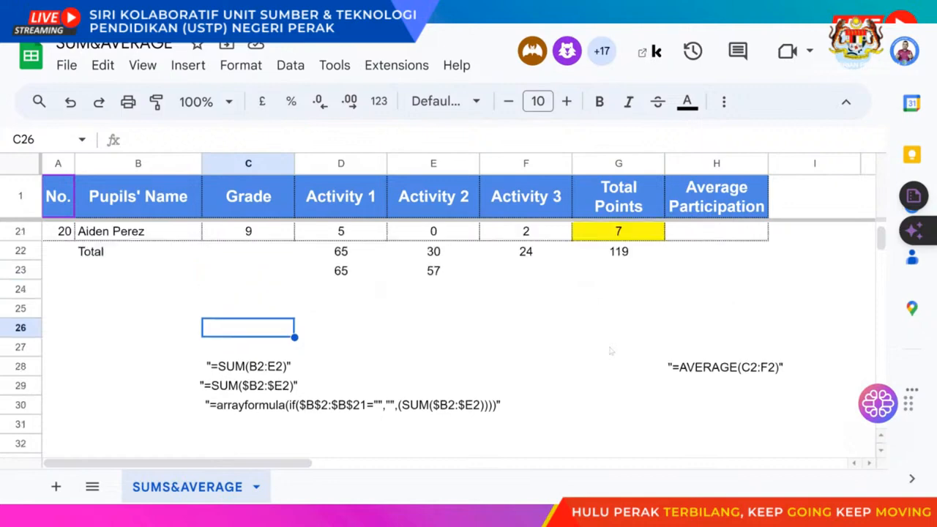
scroll(611, 351, up, 6)
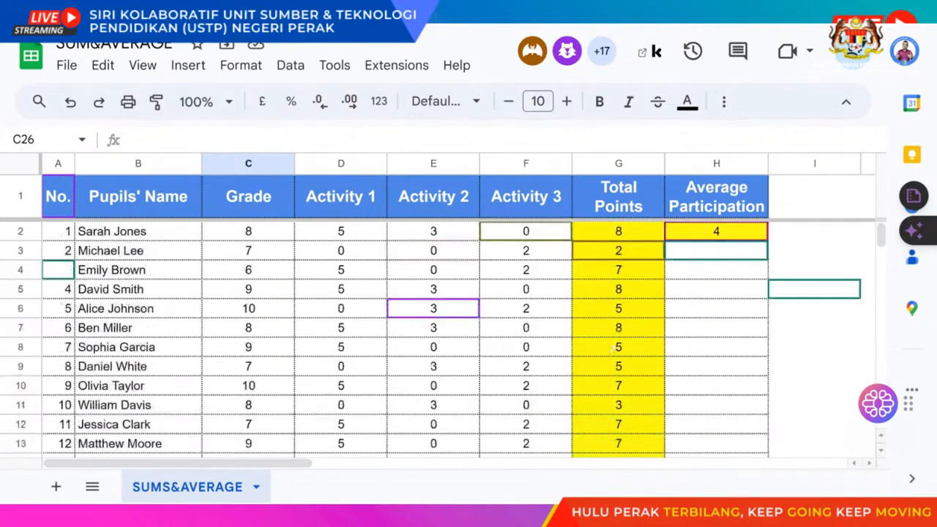
click(717, 231)
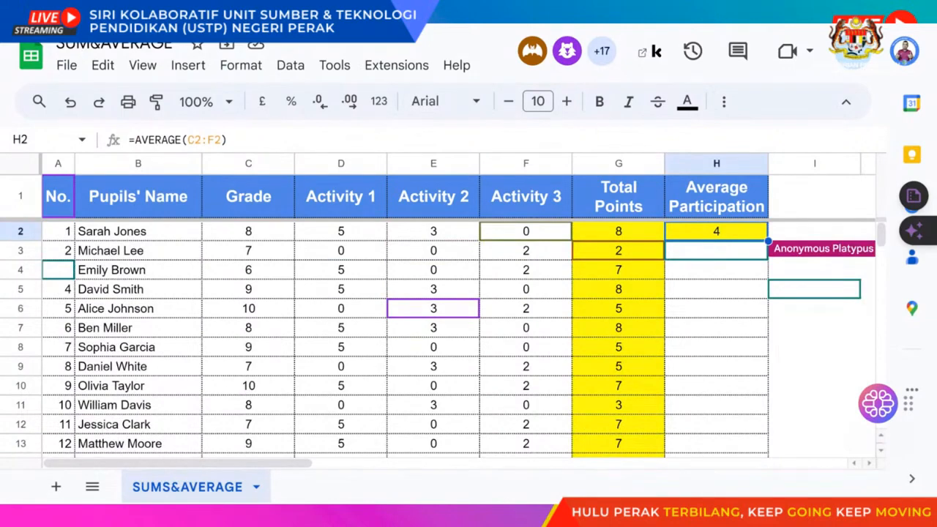
text(=)
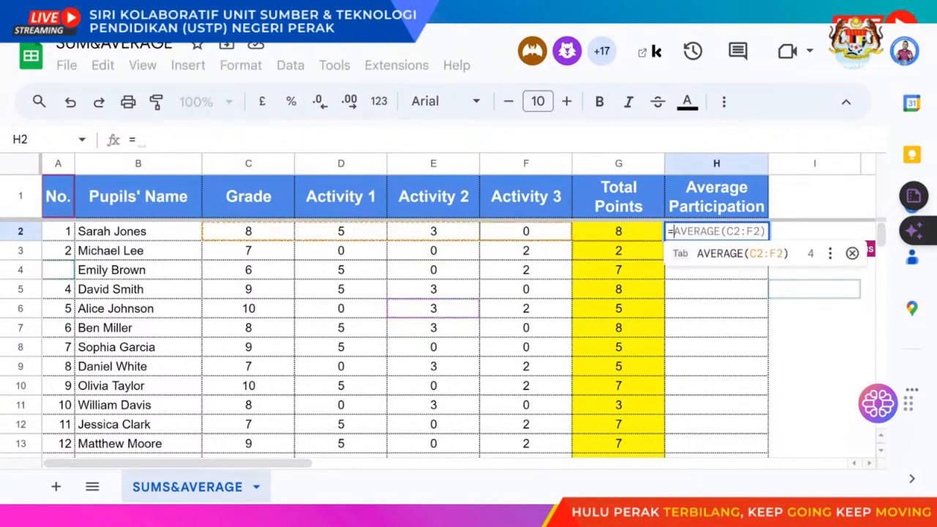
text(aver)
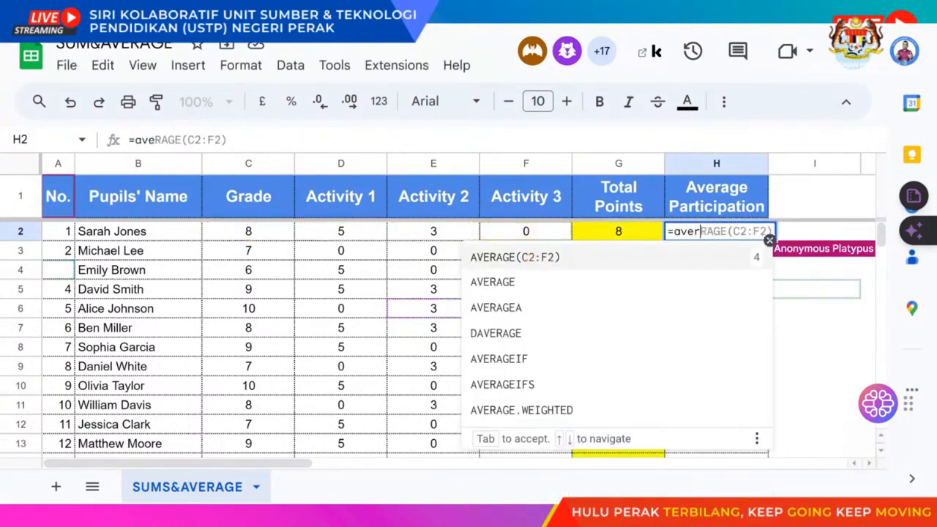
click(747, 284)
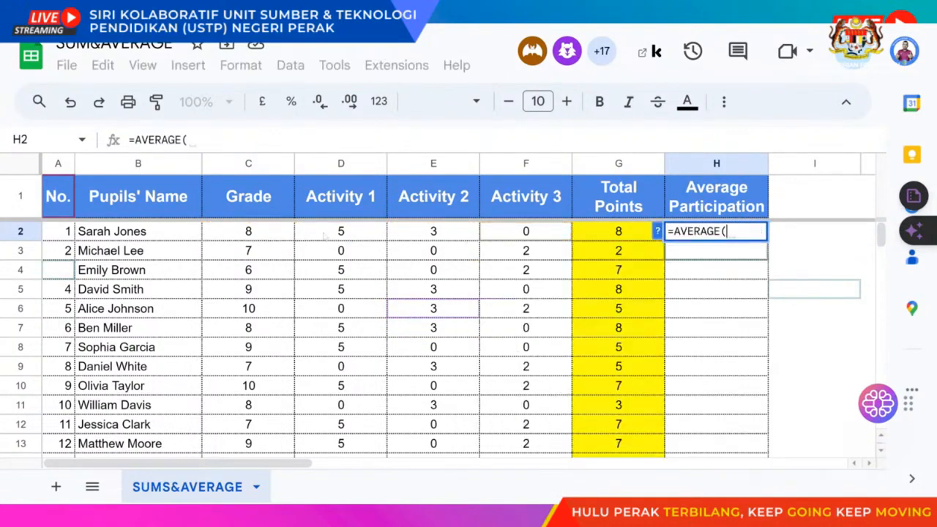
drag(334, 236, 501, 242)
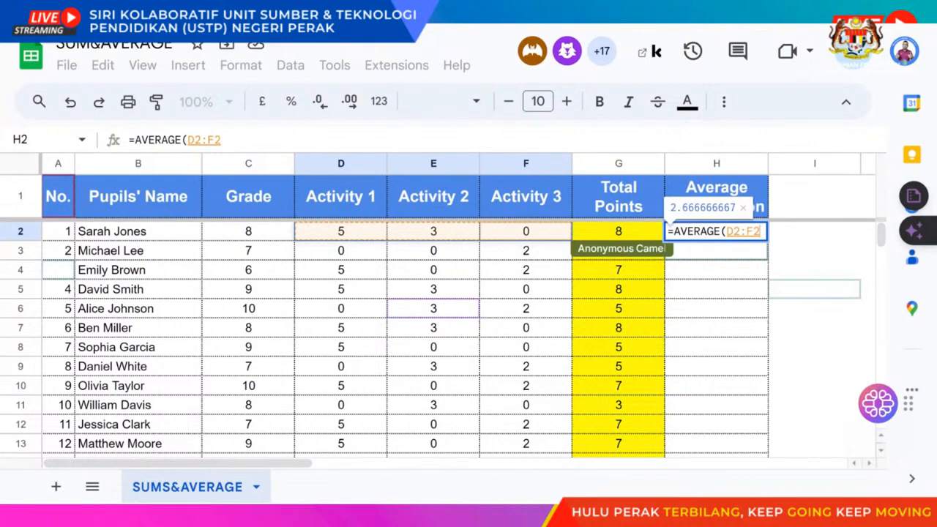
key(Return)
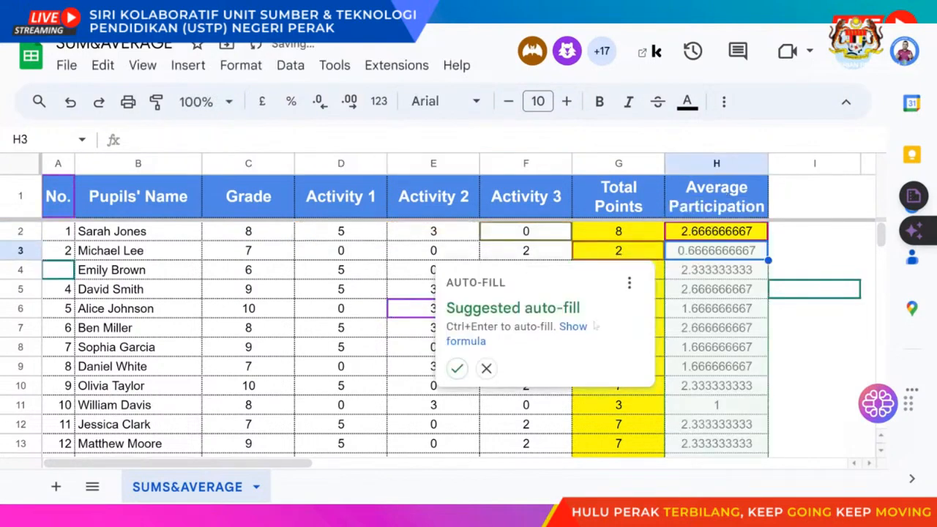
click(486, 368)
click(822, 249)
- Reduce the average in H2 to two decimal places
click(734, 231)
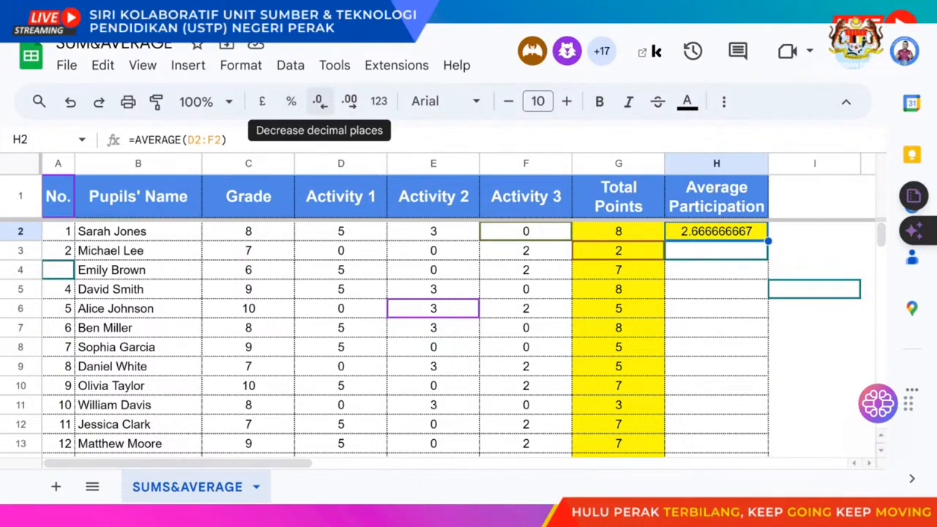
click(320, 102)
click(320, 102)
click(319, 102)
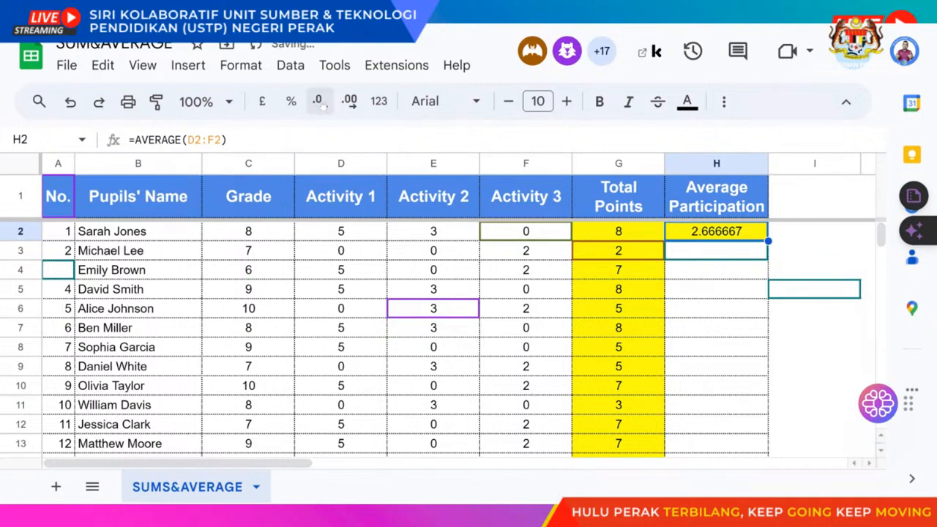
click(319, 103)
click(319, 103)
click(320, 102)
click(319, 103)
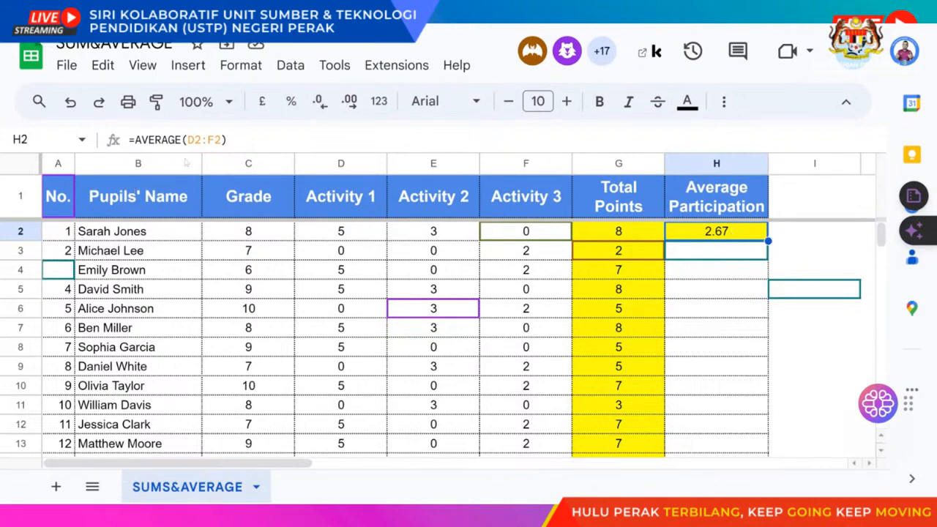
- Lock only the columns of the range in H2 so the formula reads =AVERAGE($D2:$F2)
click(195, 140)
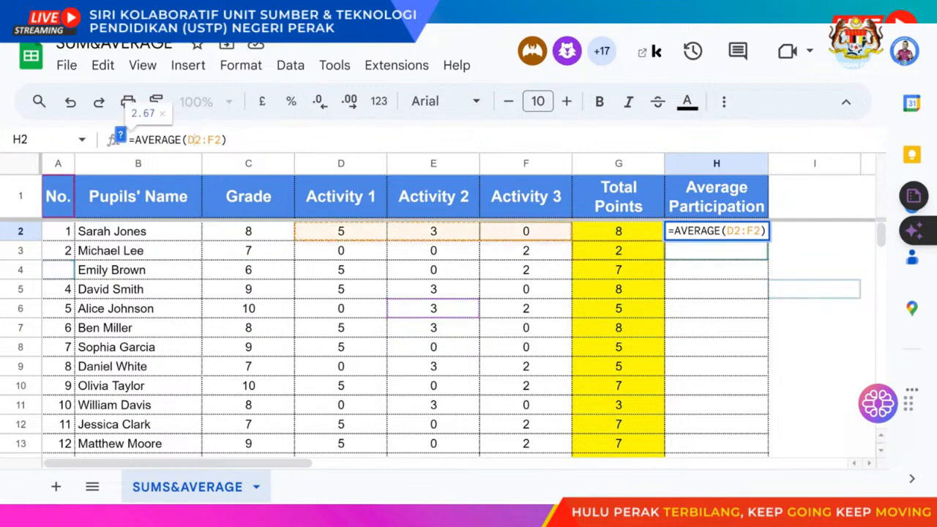
drag(188, 140, 221, 140)
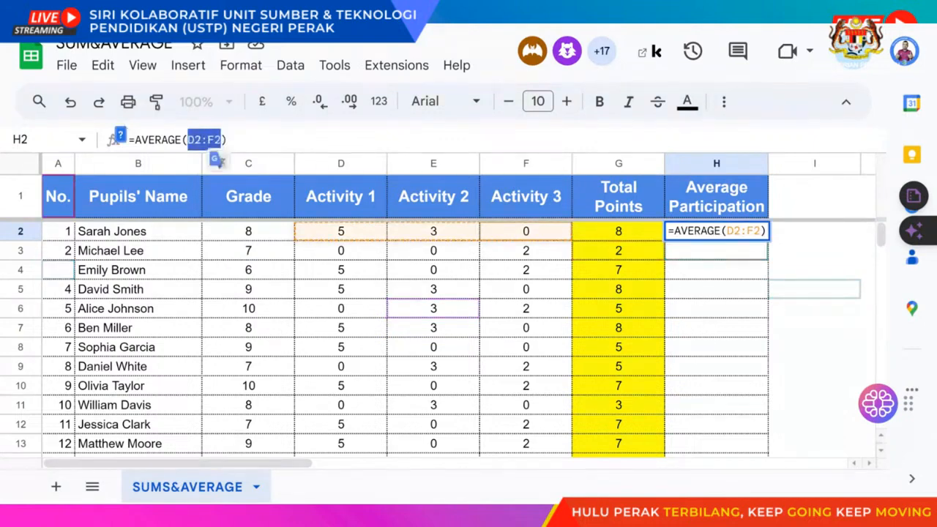
key(F4)
key(F4)
key(F4)
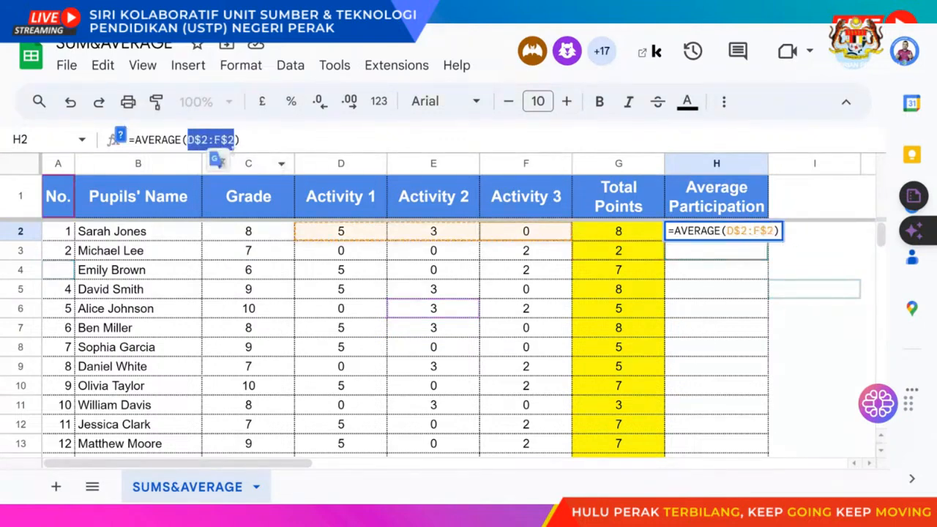
key(Return)
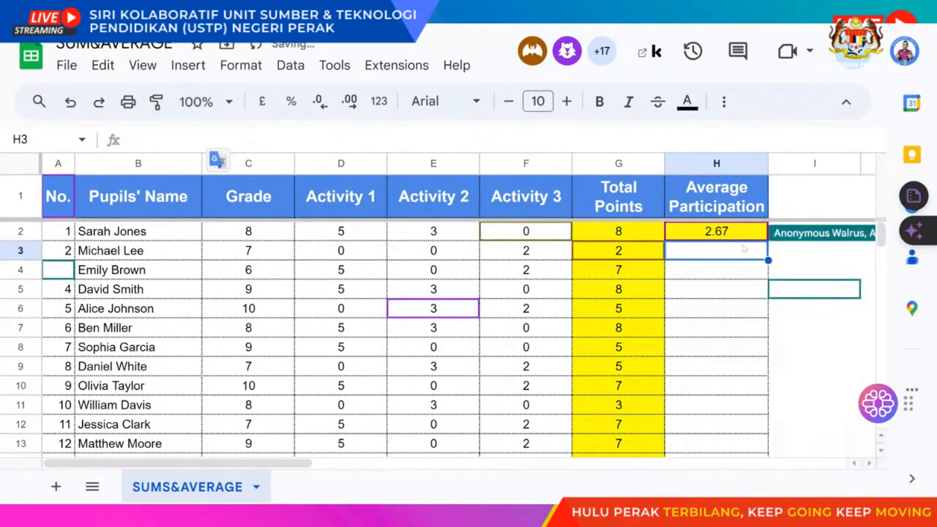
- Try filling the column-locked average from H2 down the Average Participation column, and undo the fill
key(Up)
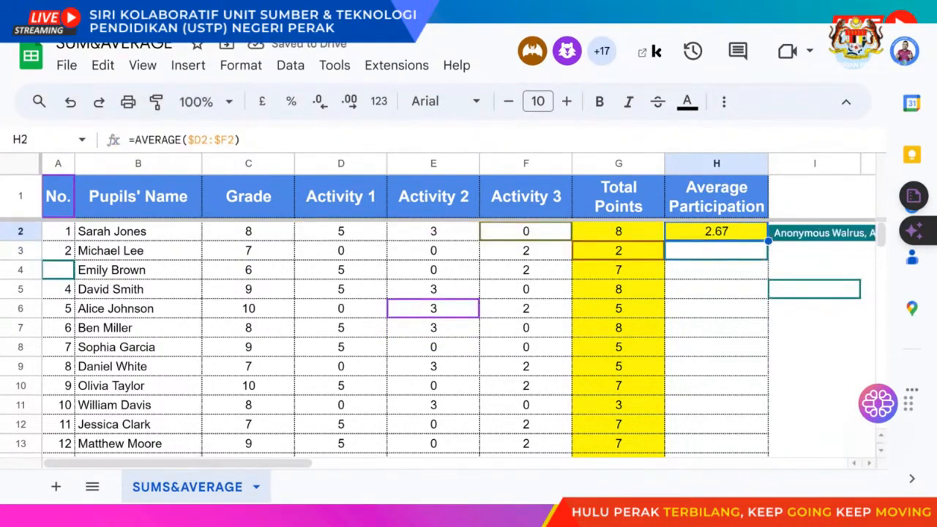
double_click(768, 241)
key(ctrl+z)
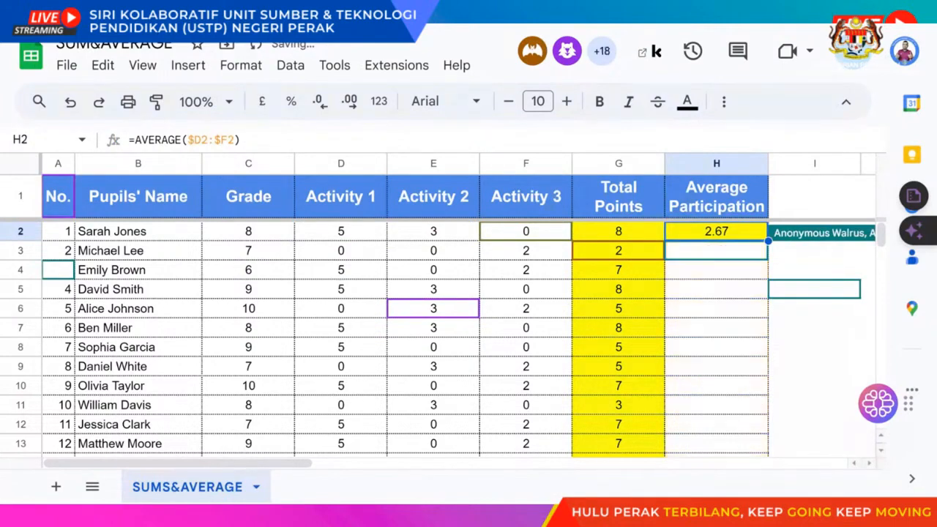
- Wrap the average in H2 in an array formula: =arrayformula(AVERAGE($D2:$F2))
click(134, 139)
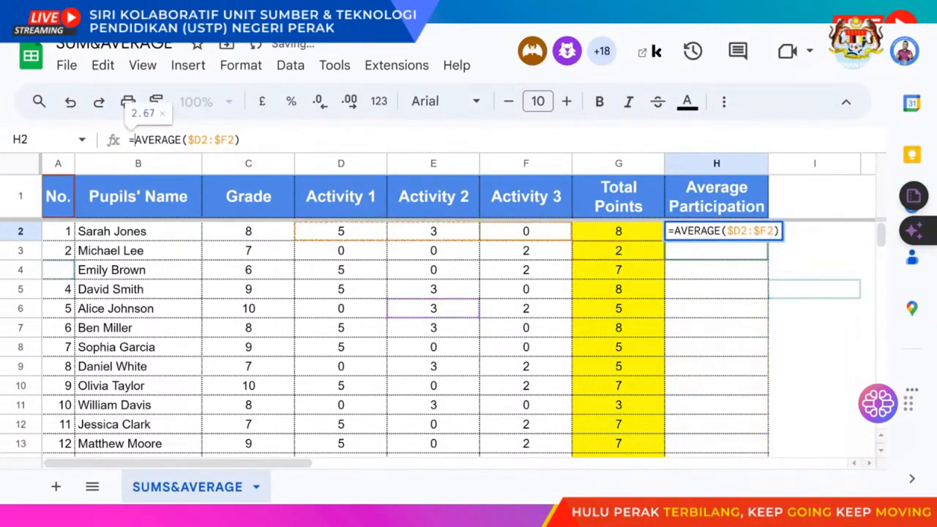
text(arr)
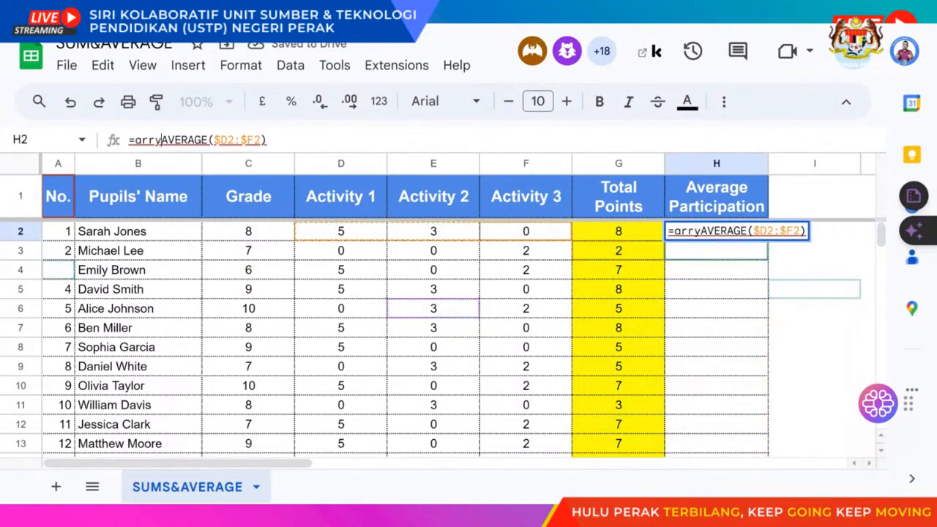
text(ay)
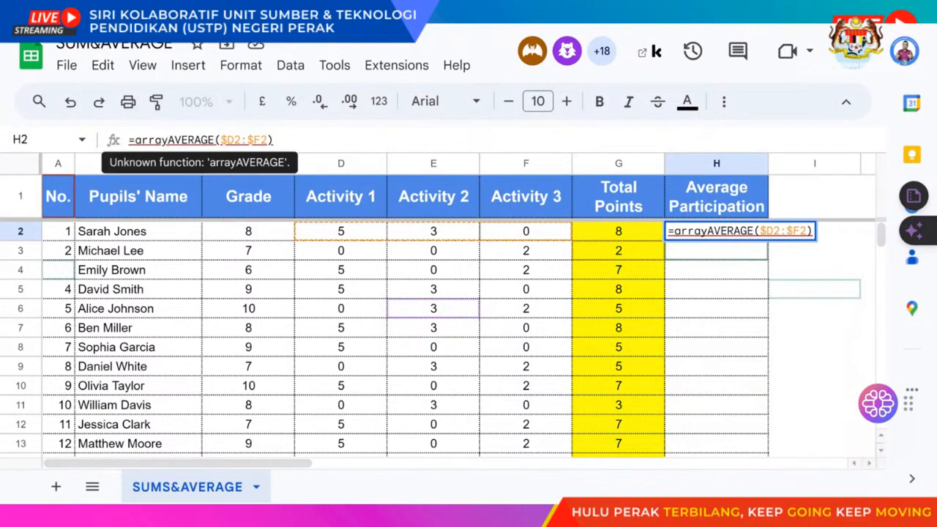
text(formula)
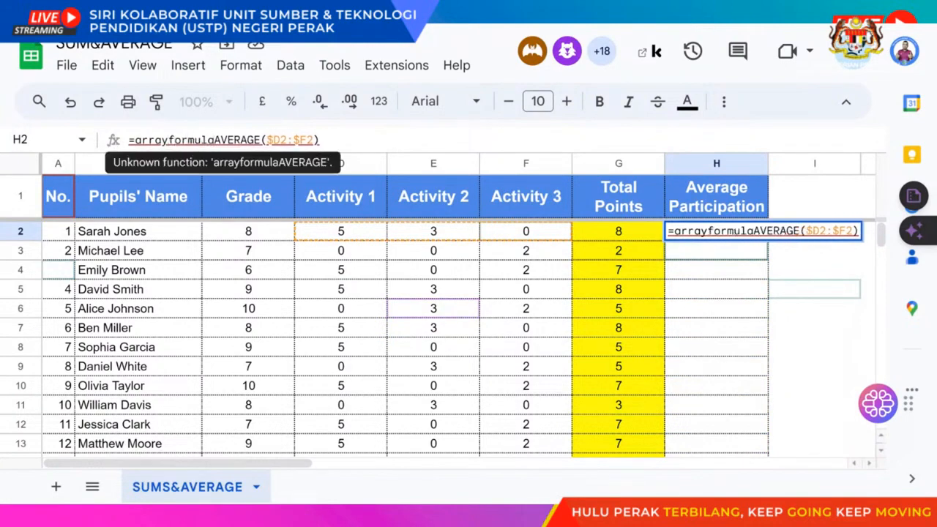
text(()
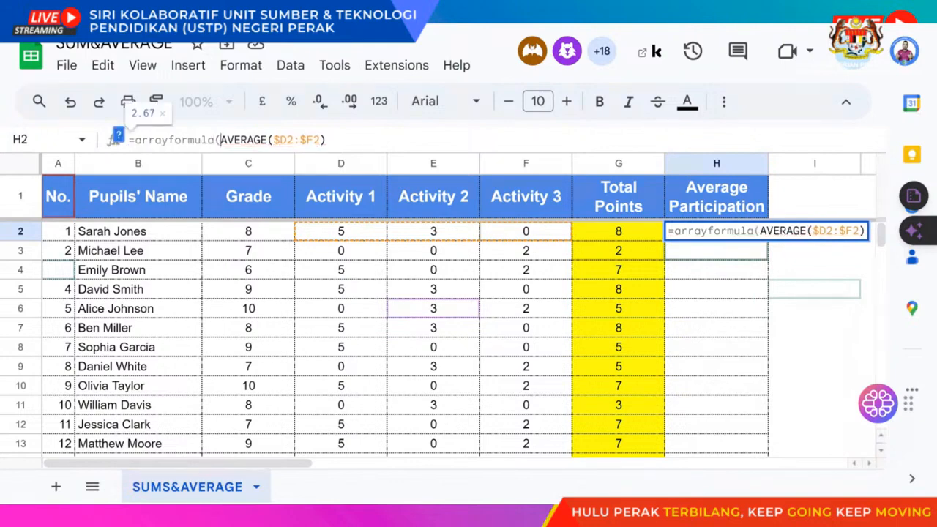
click(328, 139)
text())
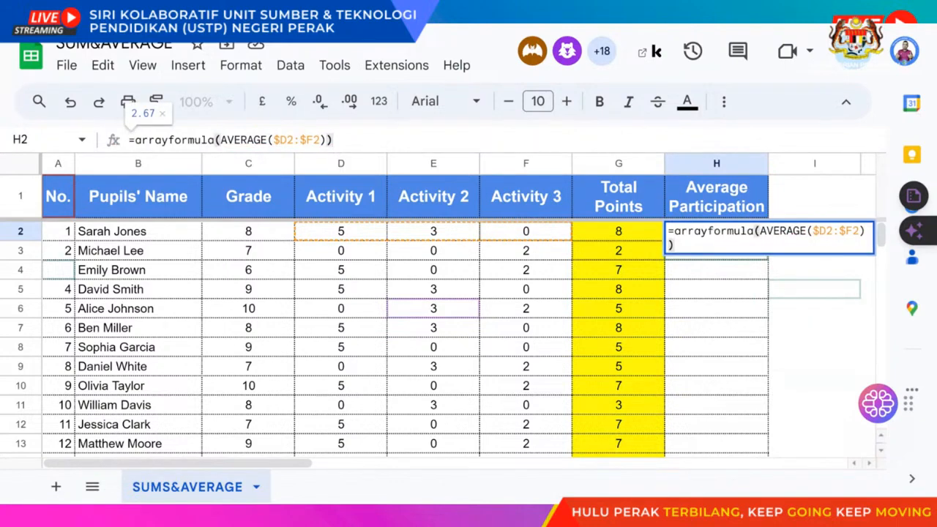
key(Return)
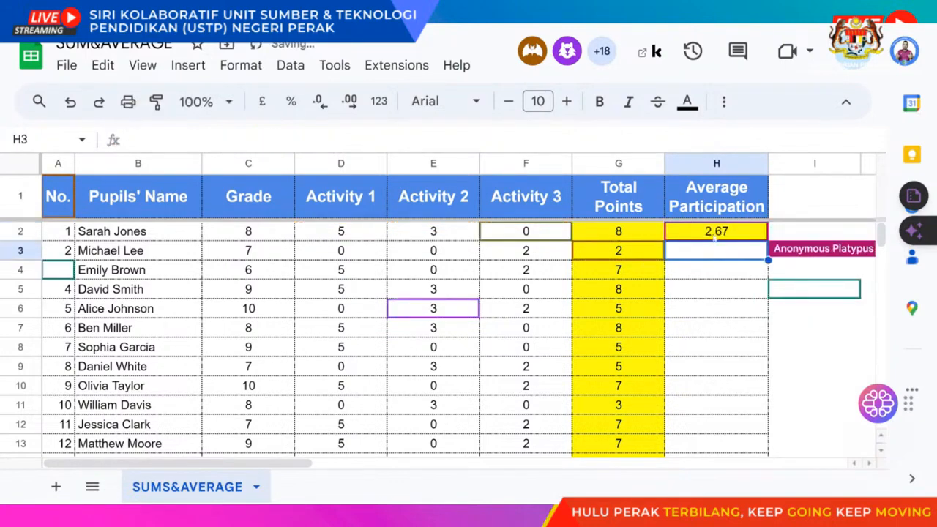
- Undo the array formula in H2 and fill =AVERAGE($D2:$F2) down the Average Participation column to H21
key(Up)
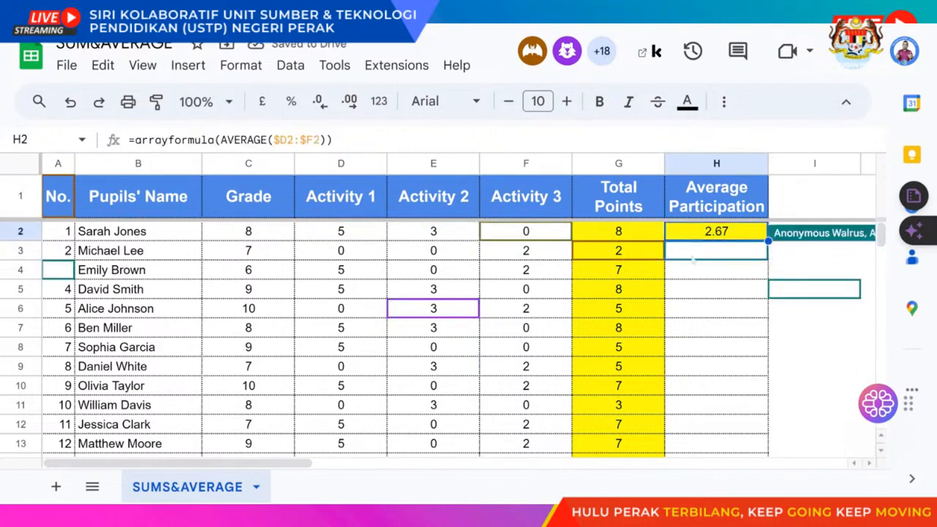
key(ctrl+z)
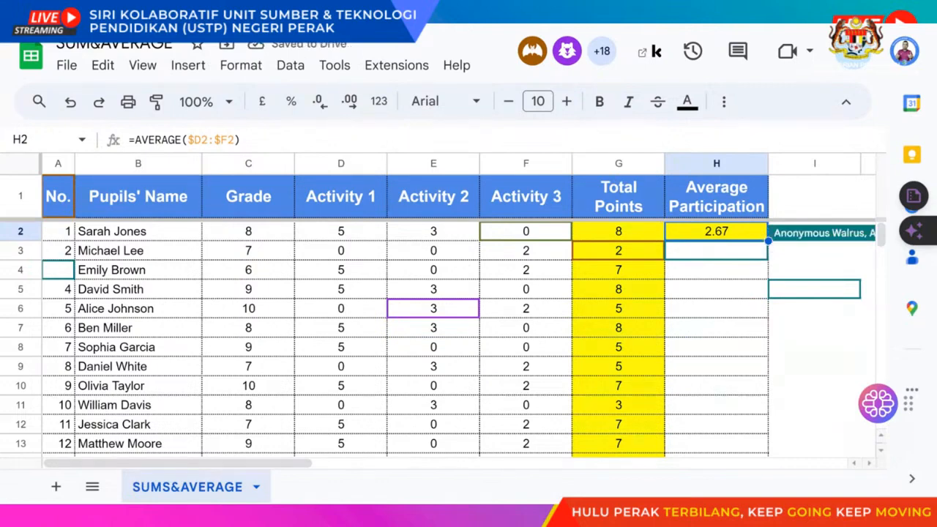
drag(768, 241, 768, 300)
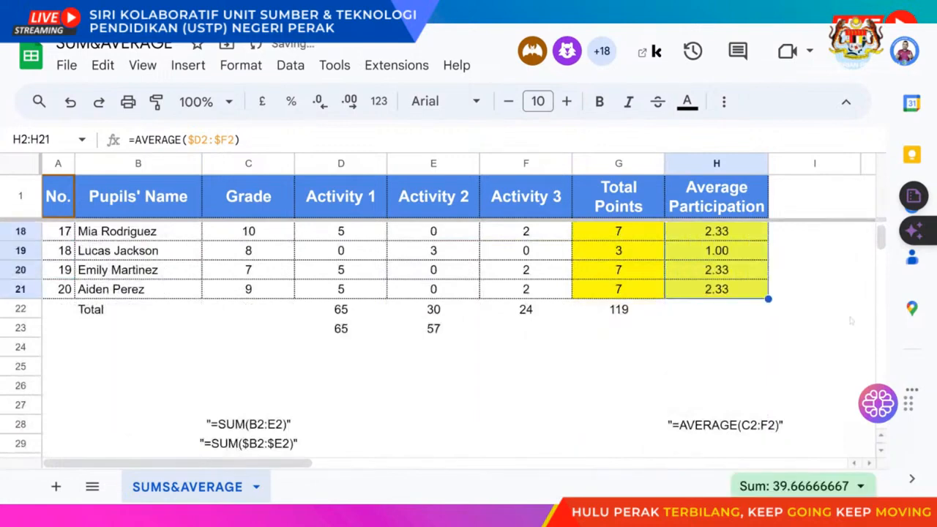
click(807, 336)
scroll(770, 310, up, 4)
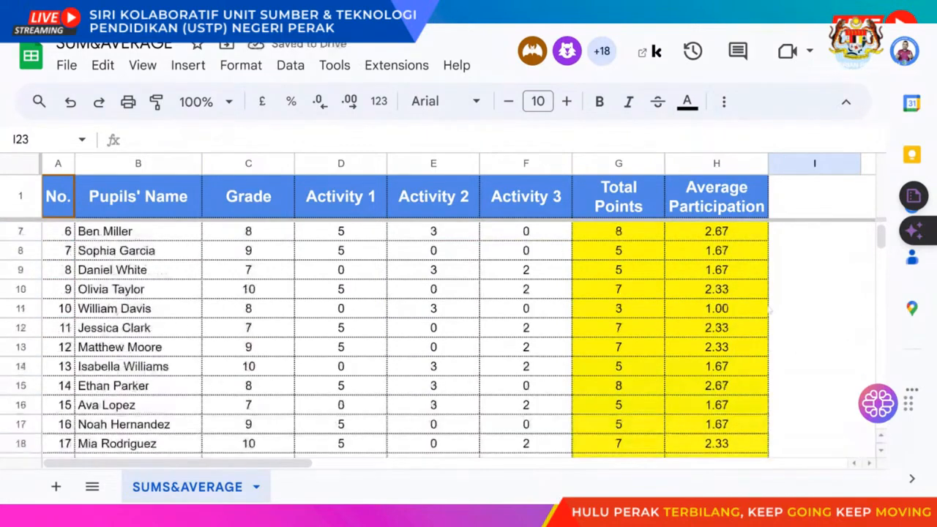
scroll(770, 310, up, 2)
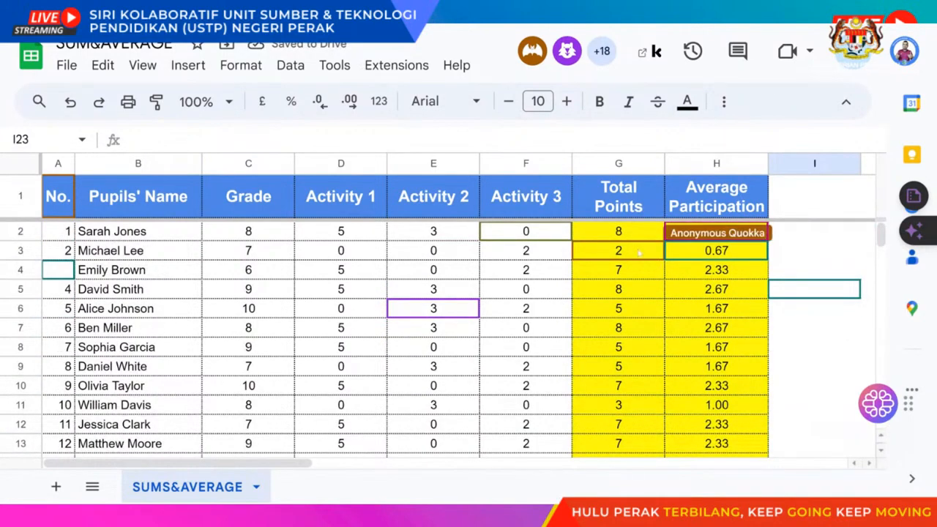
- Review the total formula in G2, the scores in D2 to F2, and the sample formula notes in C26:I30
click(622, 231)
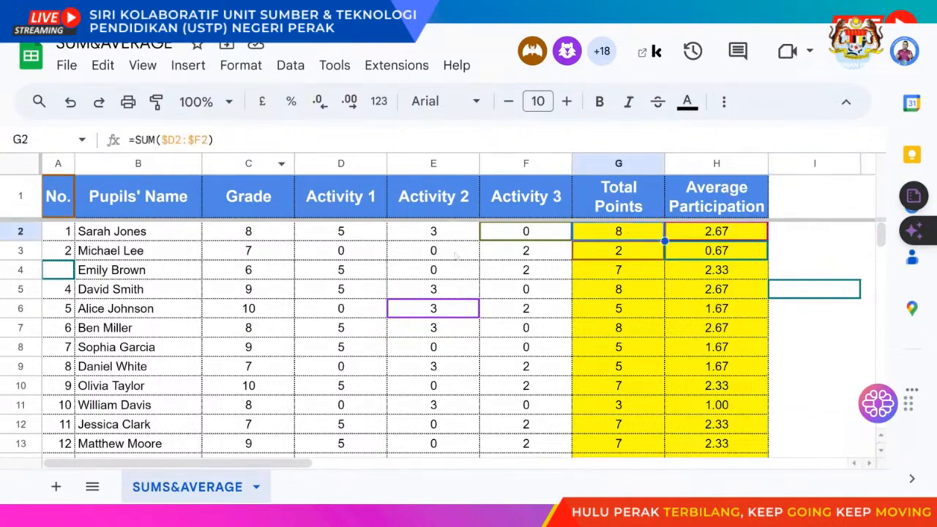
click(352, 239)
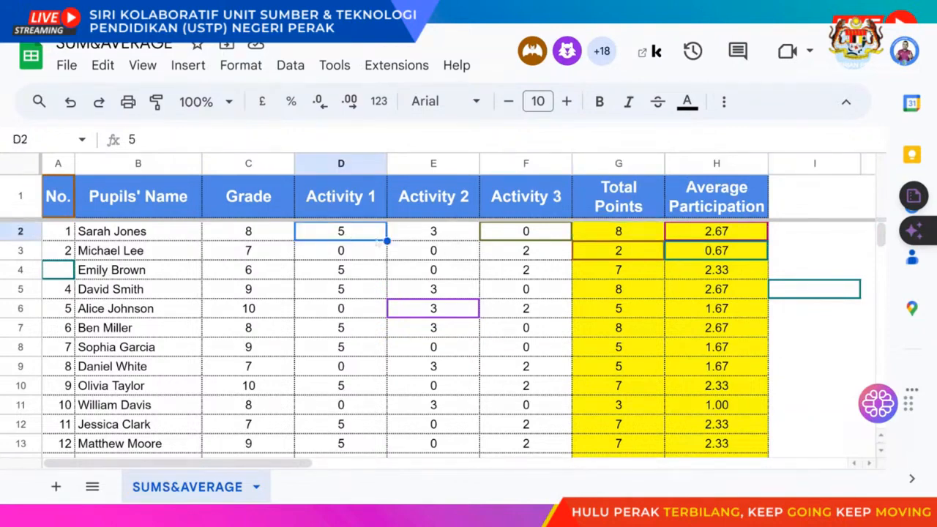
click(448, 235)
click(533, 234)
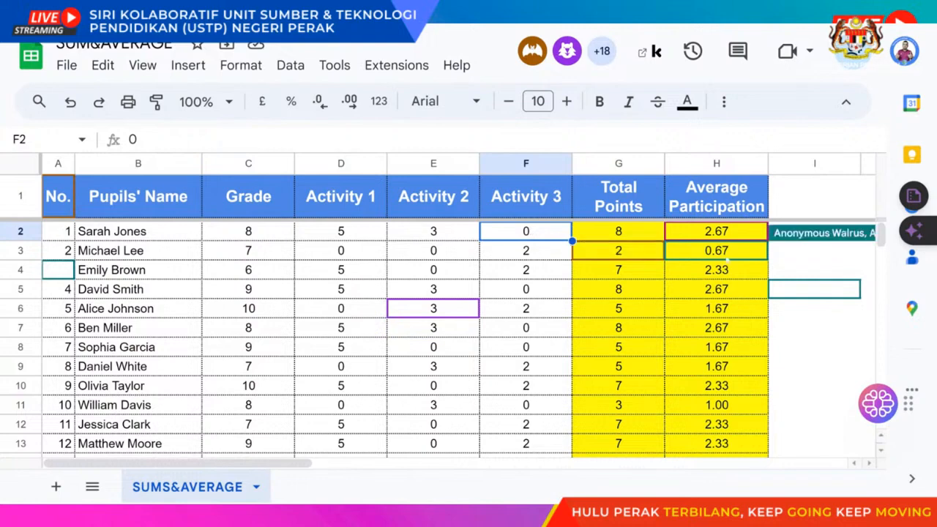
scroll(468, 337, down, 6)
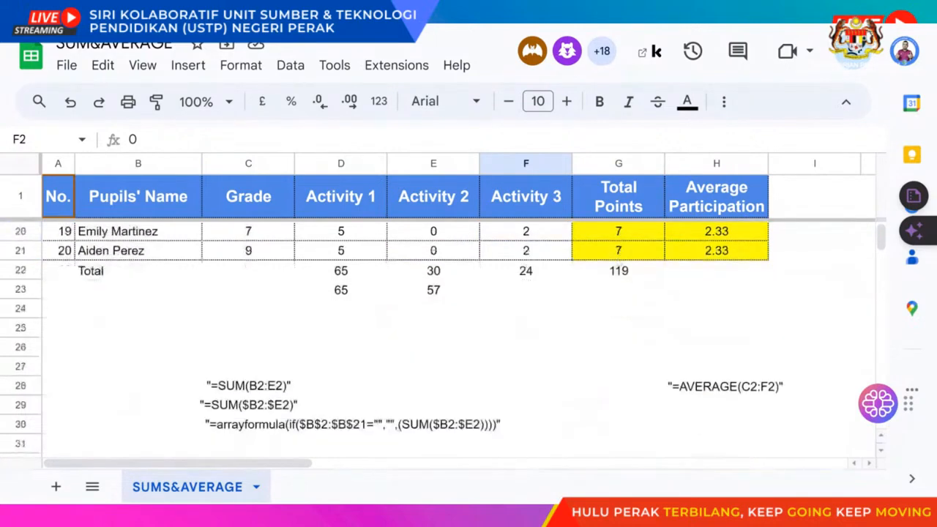
drag(220, 348, 775, 434)
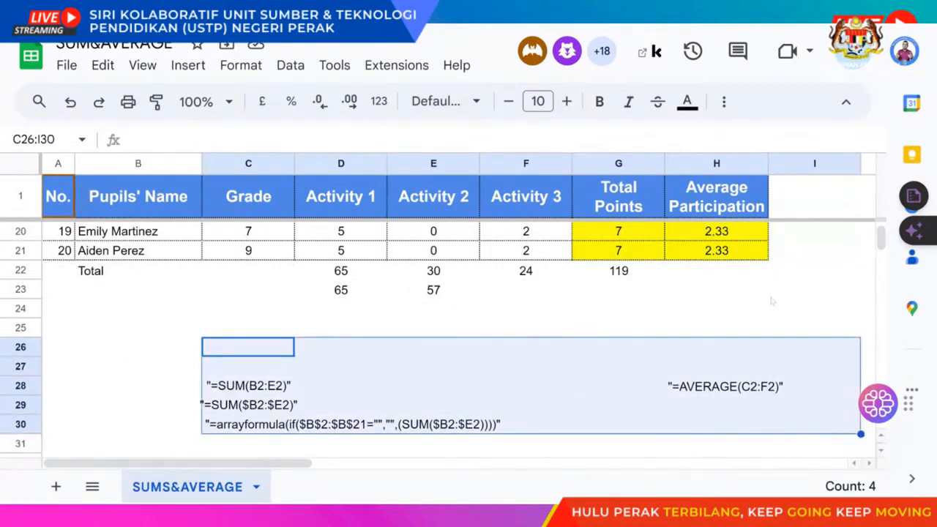
scroll(688, 303, up, 6)
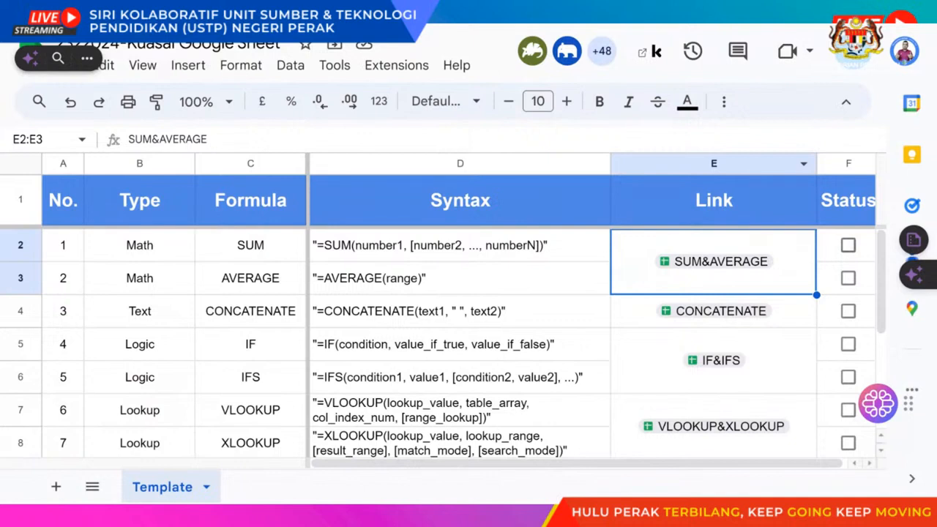
- Mark the SUM and AVERAGE rows as completed in the Status column of the formula list
click(848, 245)
click(847, 278)
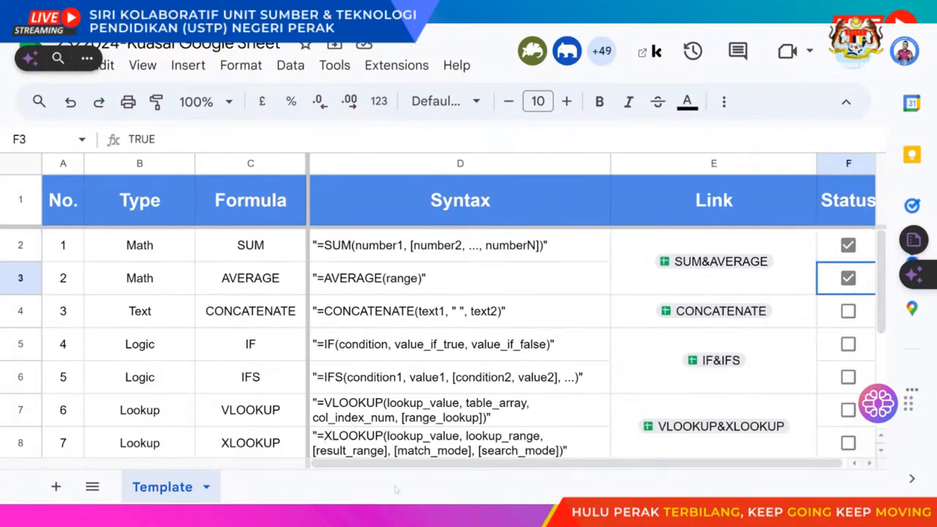
drag(428, 464, 367, 464)
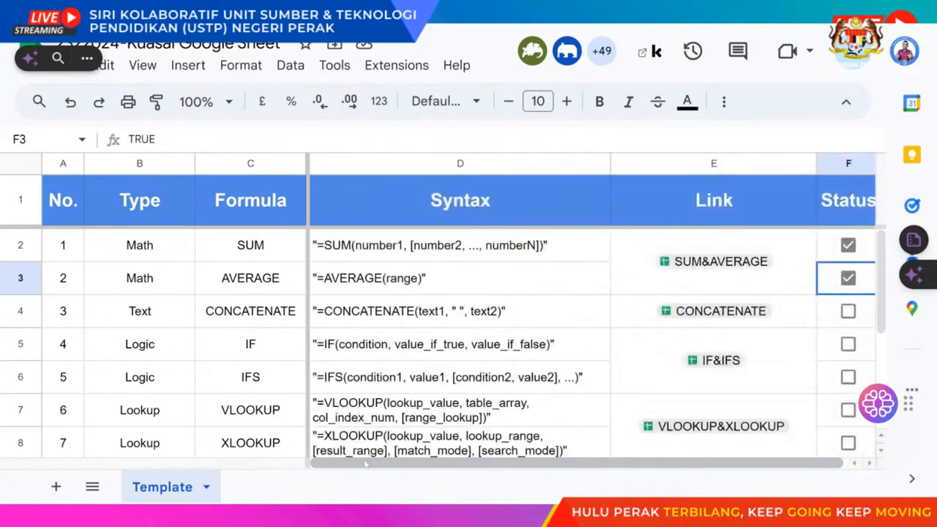
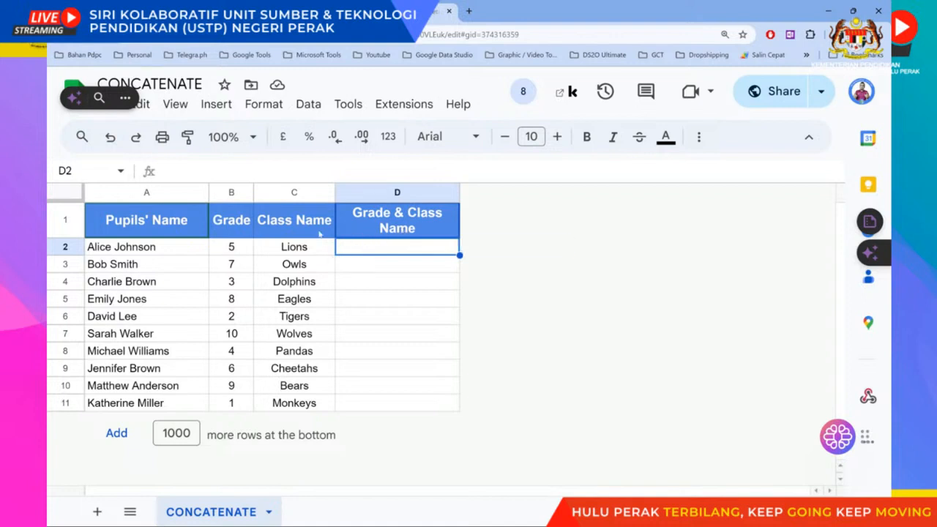
- Change the header in D1 to "Pupils' Name & Class Name"
click(386, 217)
double_click(385, 217)
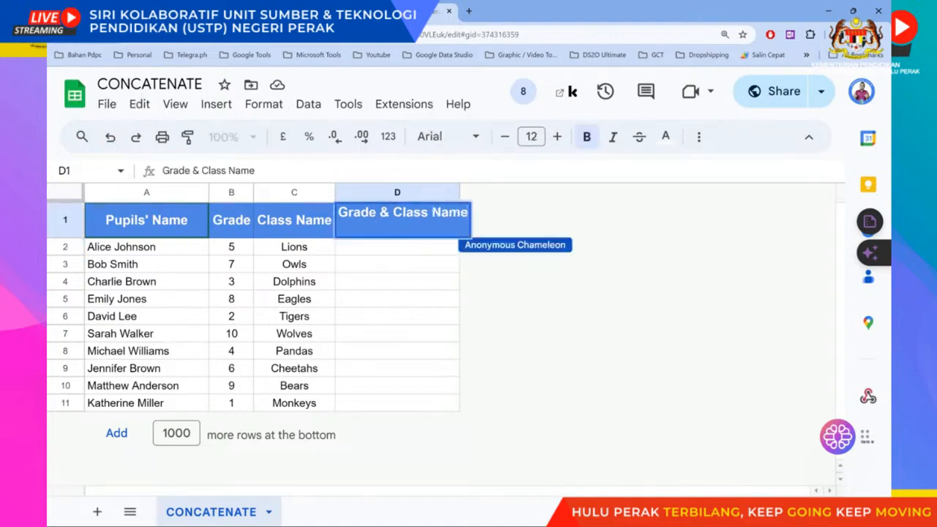
drag(376, 212, 338, 212)
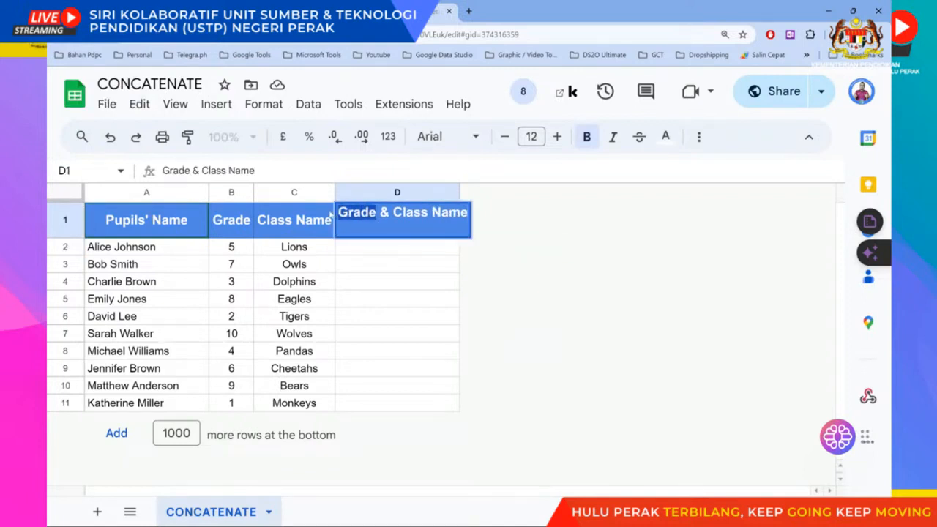
text(Pupils)
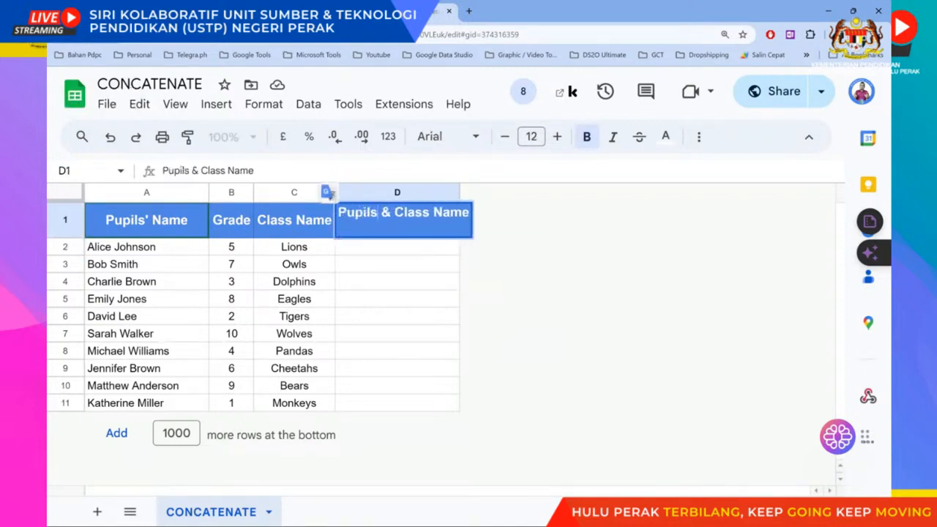
text(' Nam)
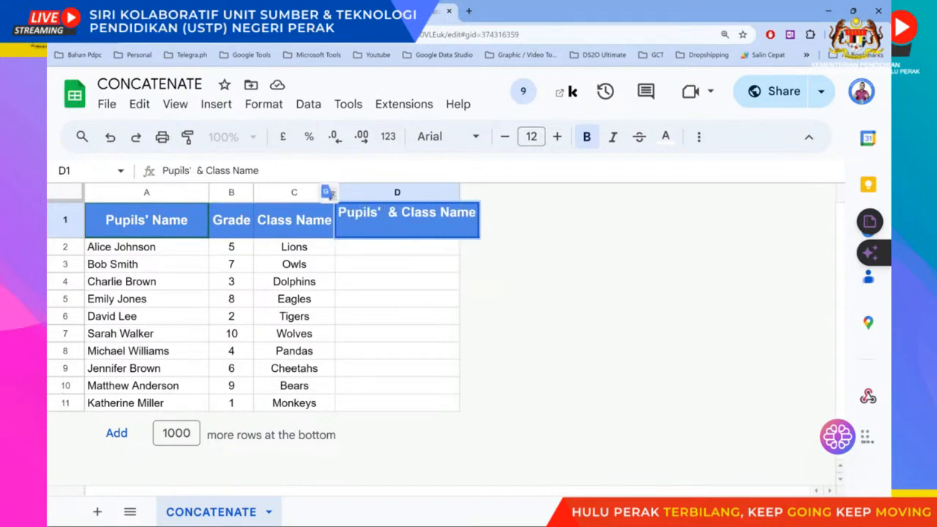
text(e)
key(Return)
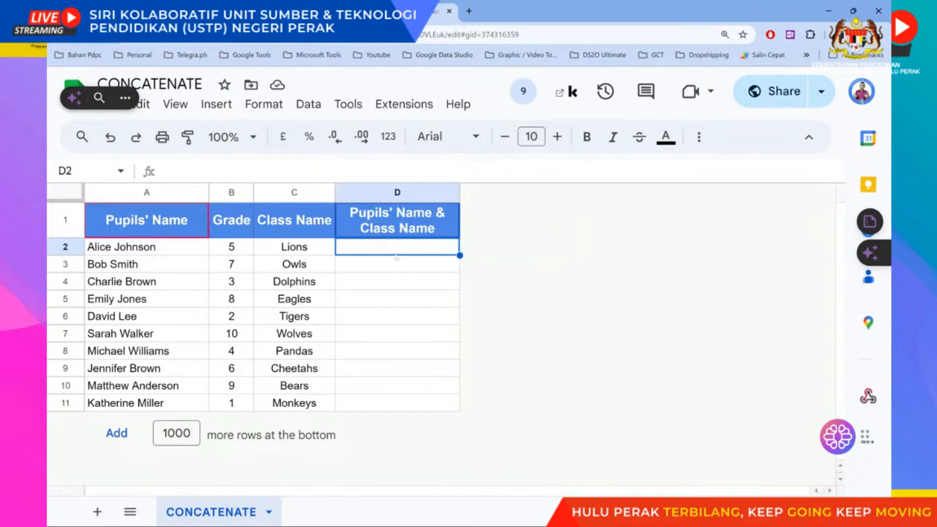
- Begin a CONCATENATE formula in D2
text(=)
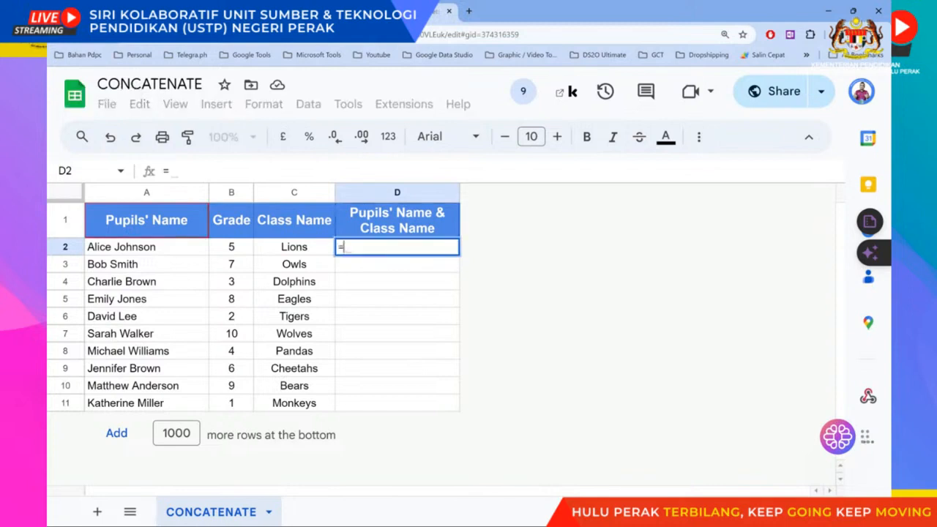
text(conca)
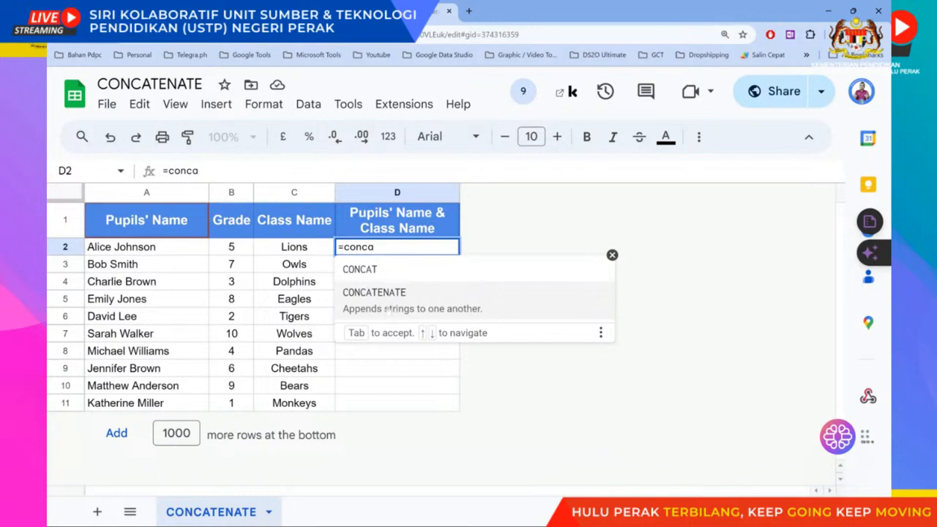
click(388, 308)
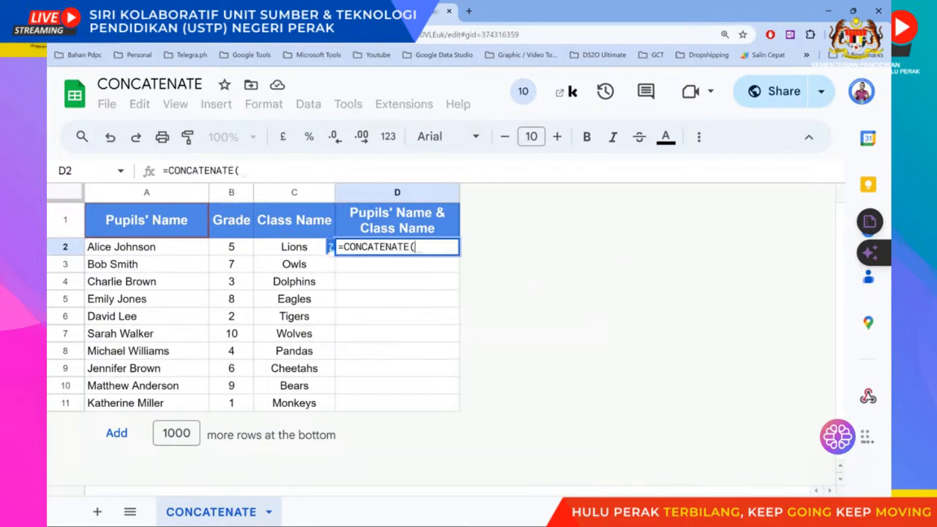
- Examine the CONCATENATE syntax help, including the string1 argument and the optional string2 arguments
click(330, 248)
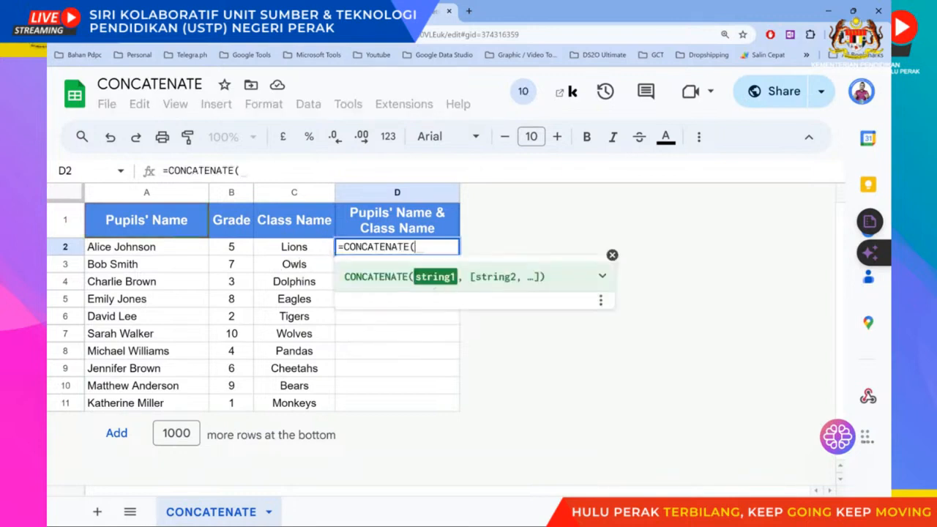
click(602, 276)
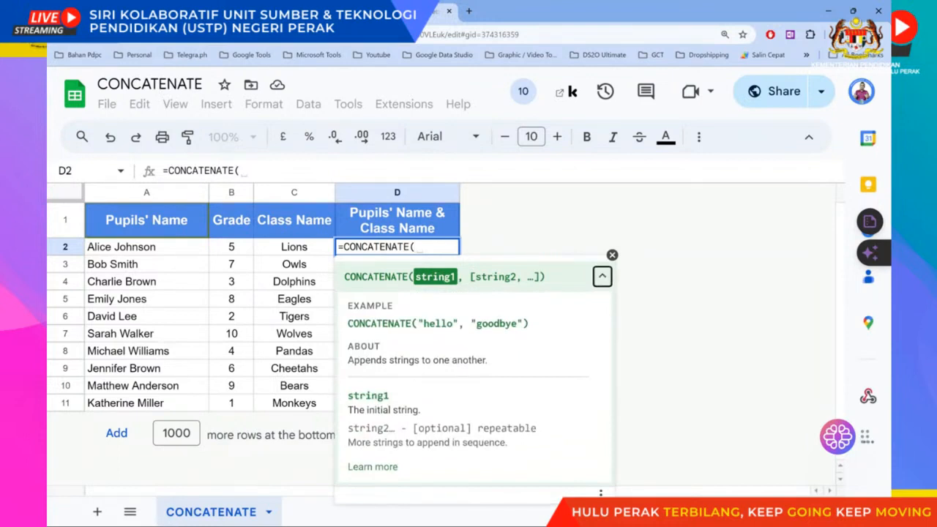
drag(470, 277, 476, 277)
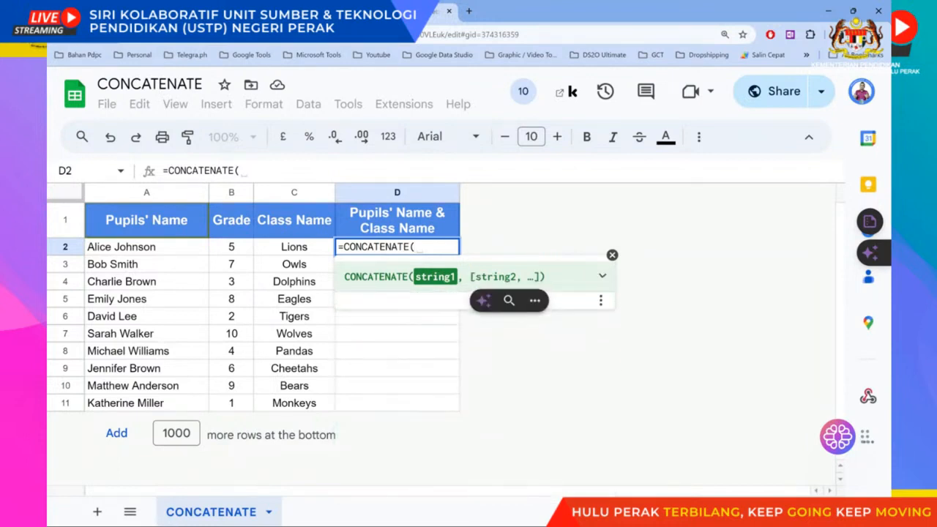
click(537, 277)
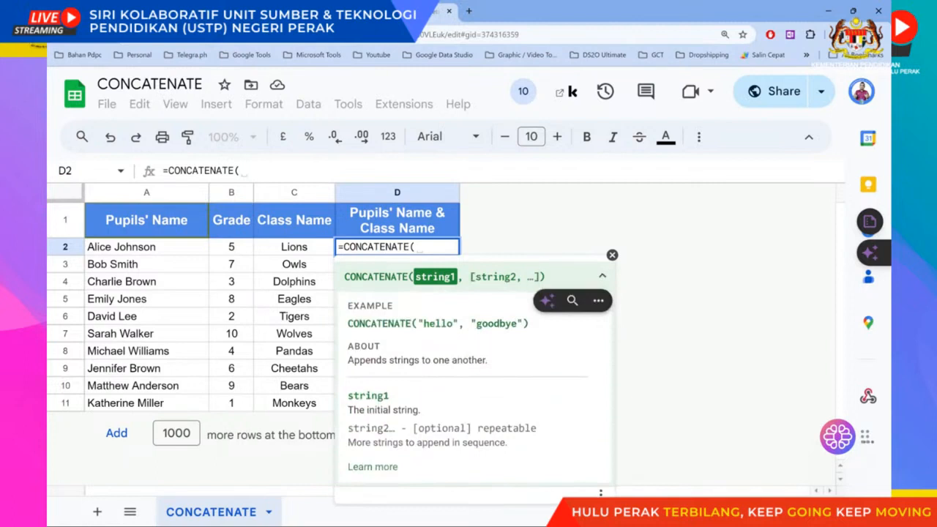
drag(470, 277, 476, 277)
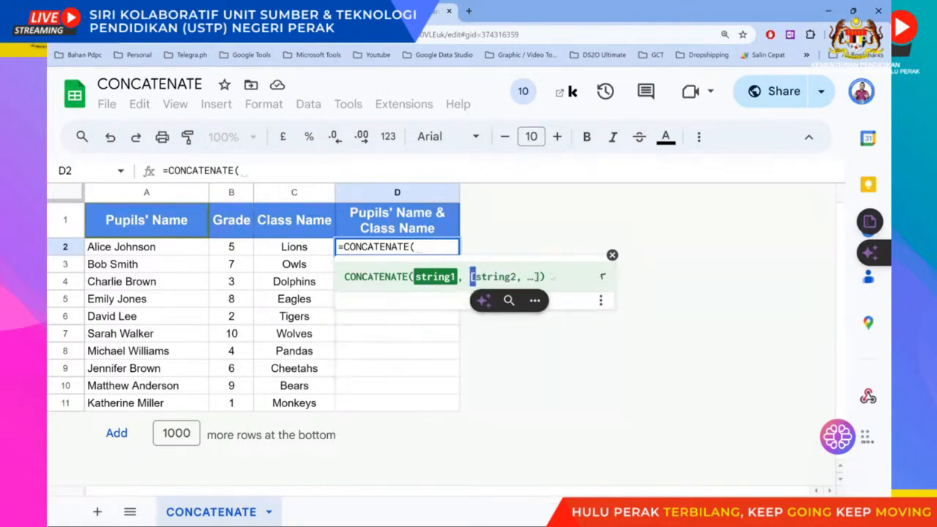
drag(542, 276, 529, 276)
click(593, 300)
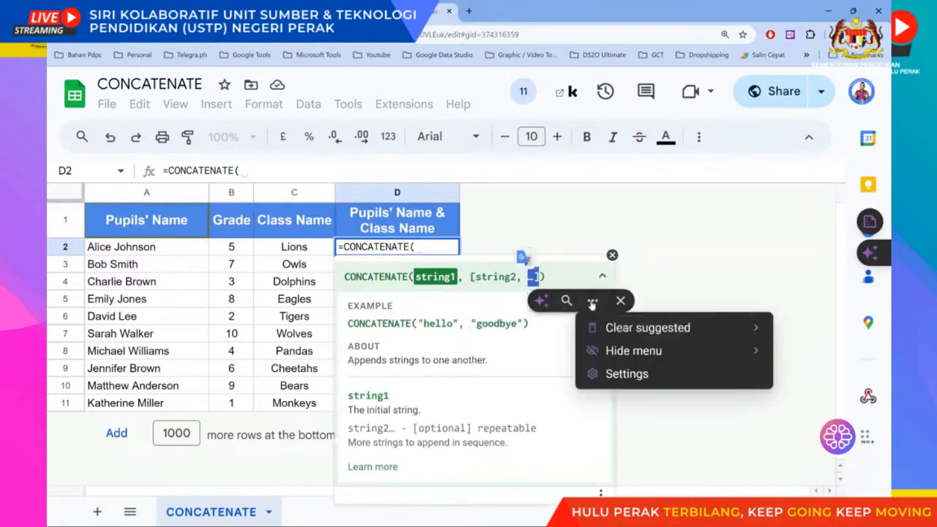
click(619, 302)
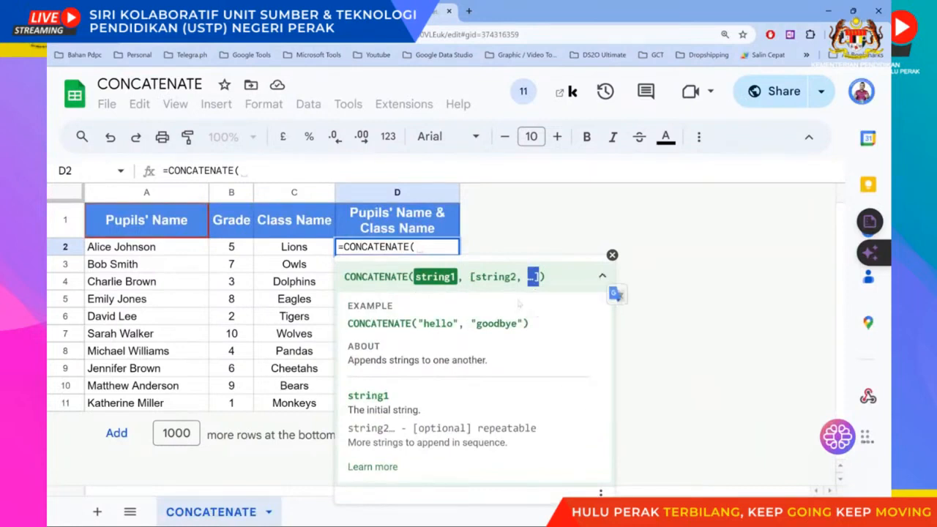
click(603, 276)
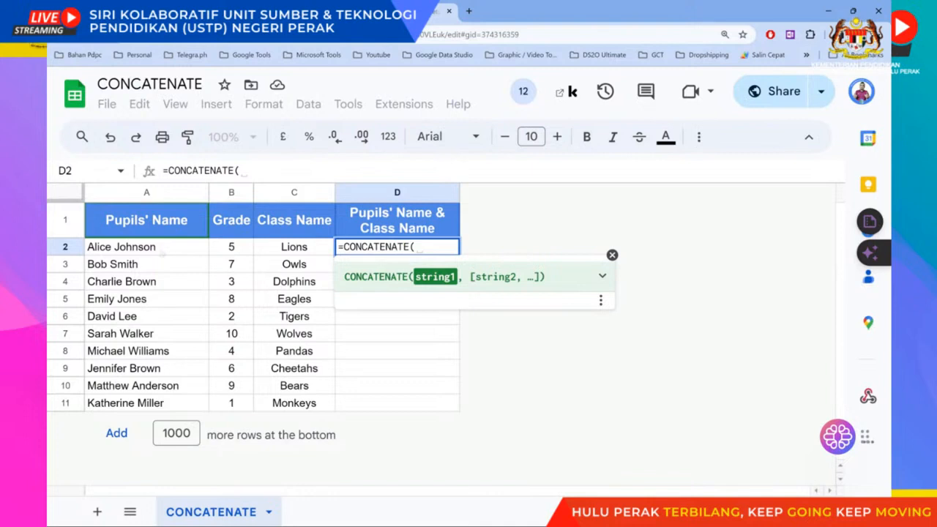
click(164, 251)
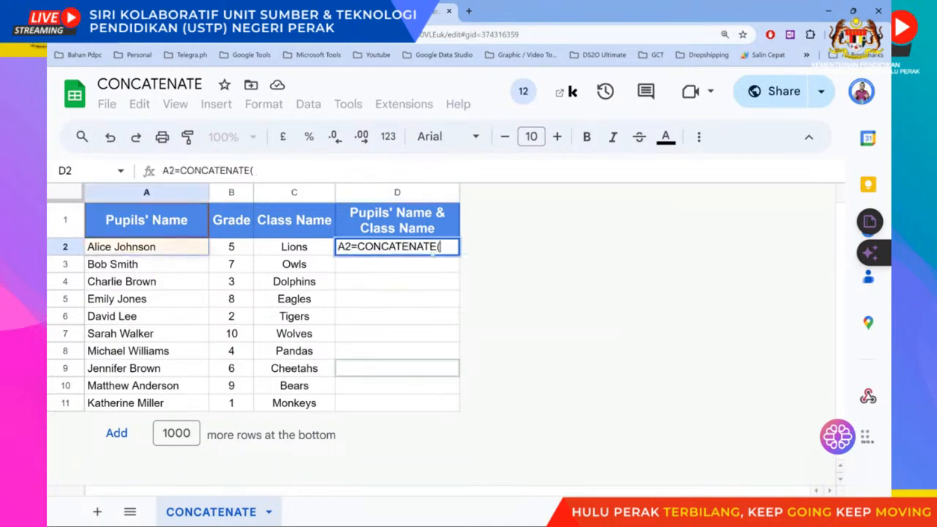
click(350, 247)
key(BackSpace)
key(BackSpace)
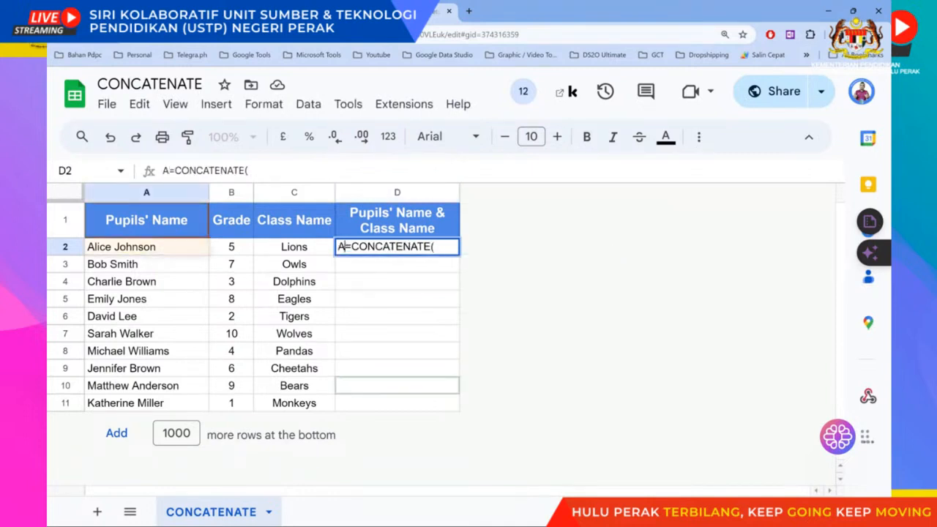
key(End)
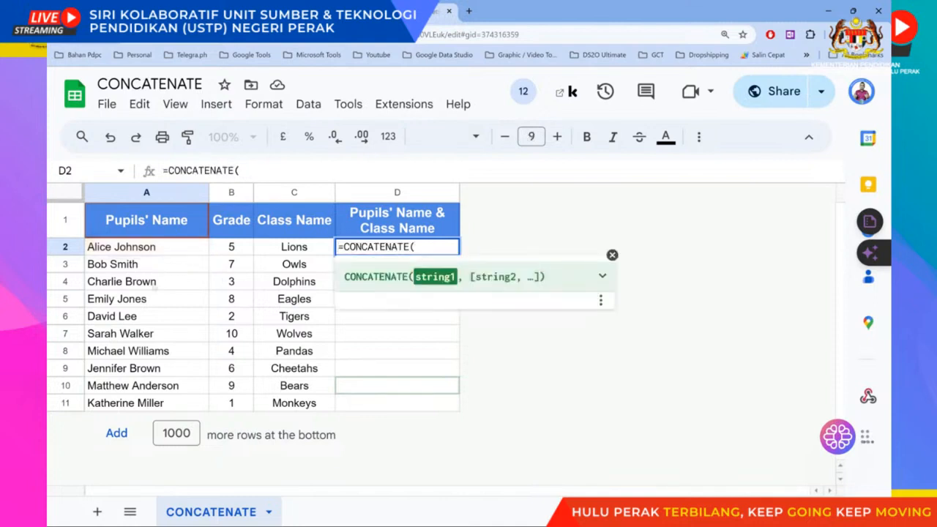
- Complete the D2 formula as =CONCATENATE(A2,C2) to join the pupil's name with the class name
text(A2)
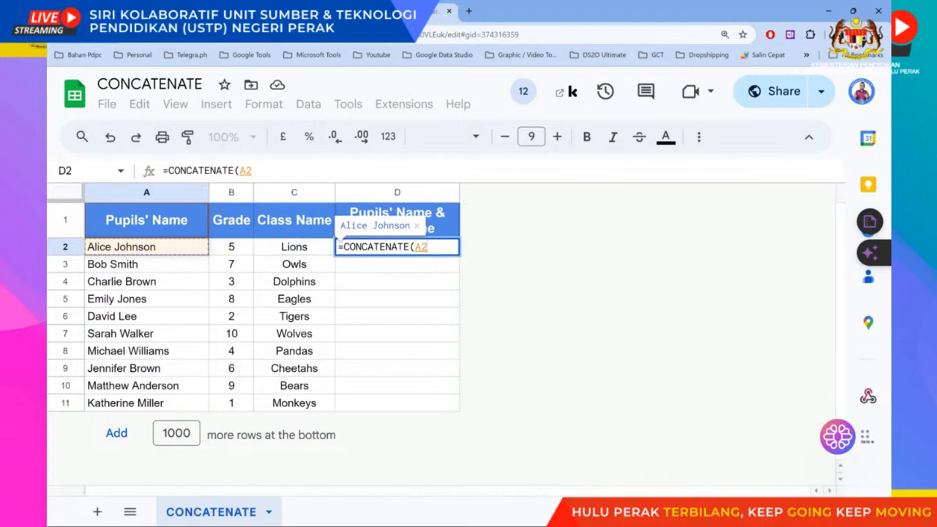
text(,)
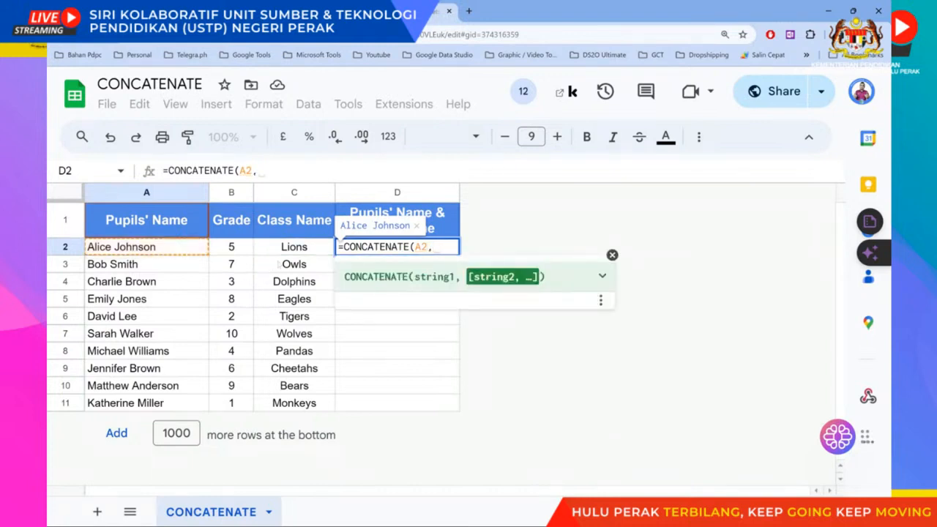
click(303, 247)
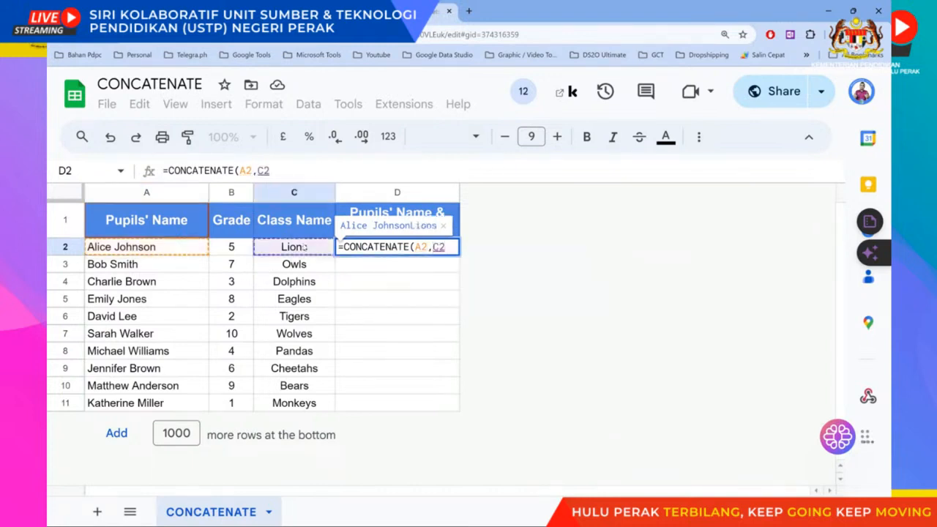
text())
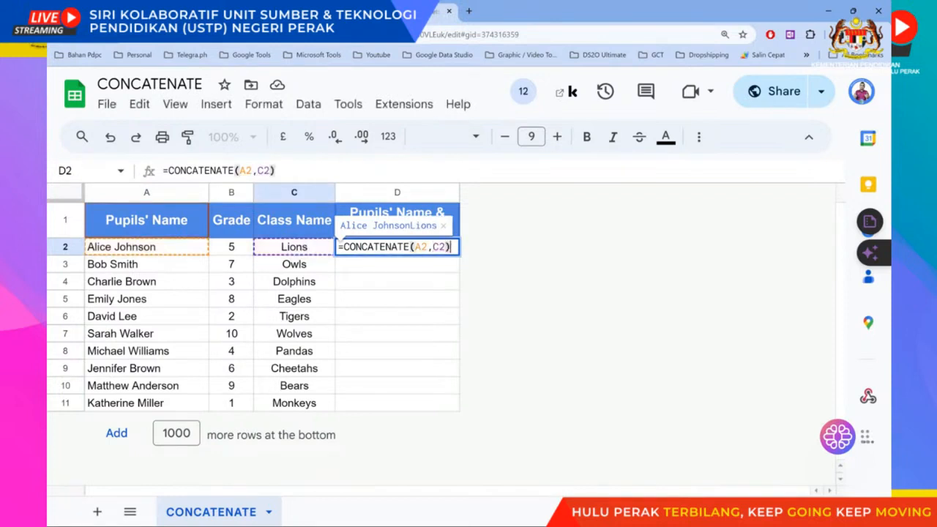
key(Return)
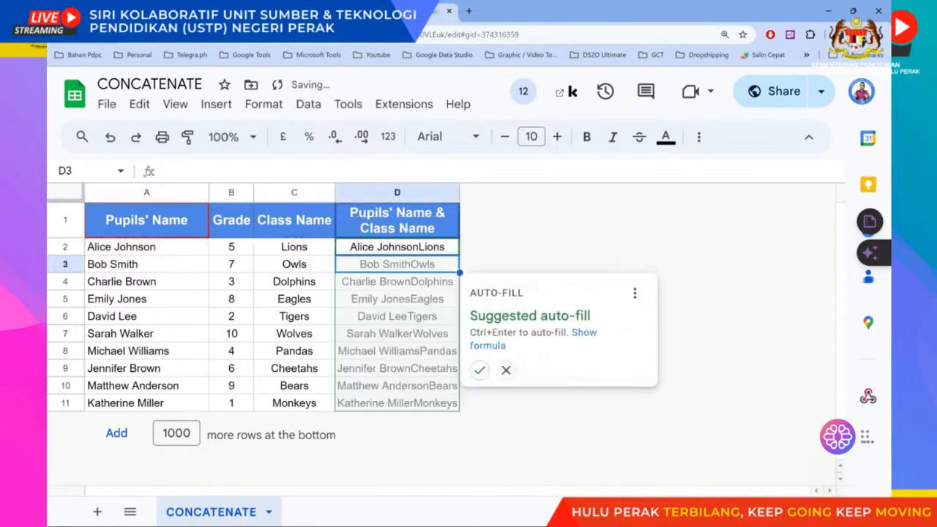
- Decline the suggested auto-fill and copy the D2 formula down through D11
click(505, 369)
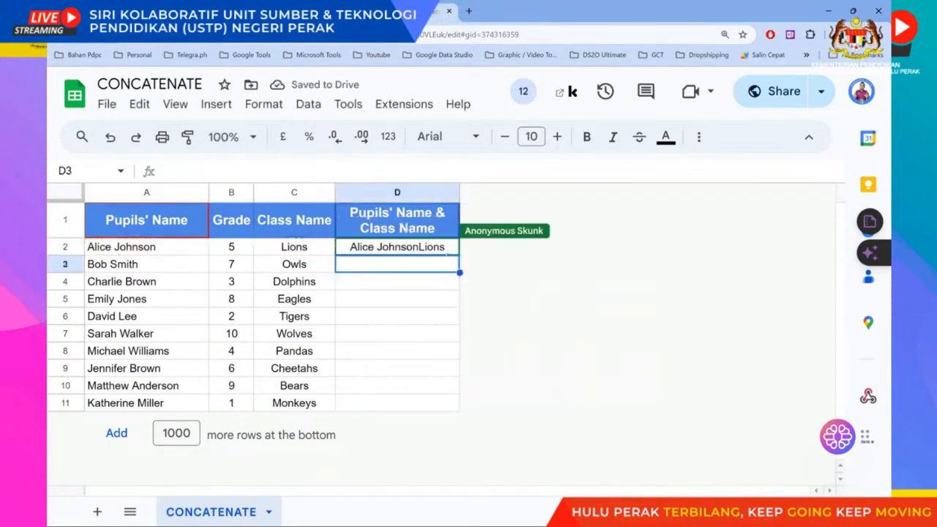
click(401, 248)
drag(459, 255, 460, 411)
- Change the D2 formula to =CONCATENATE(A2," ",C2) and copy it down through D11
click(421, 247)
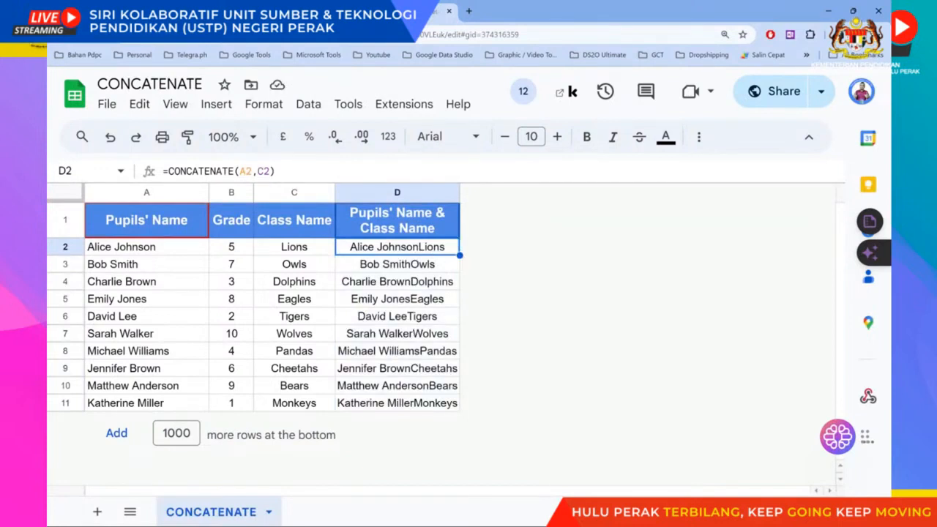
key(Return)
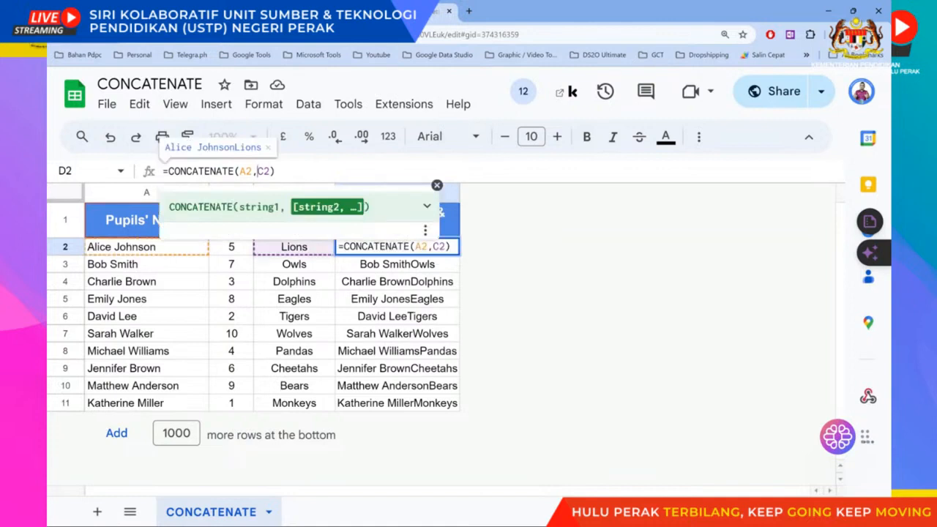
text("")
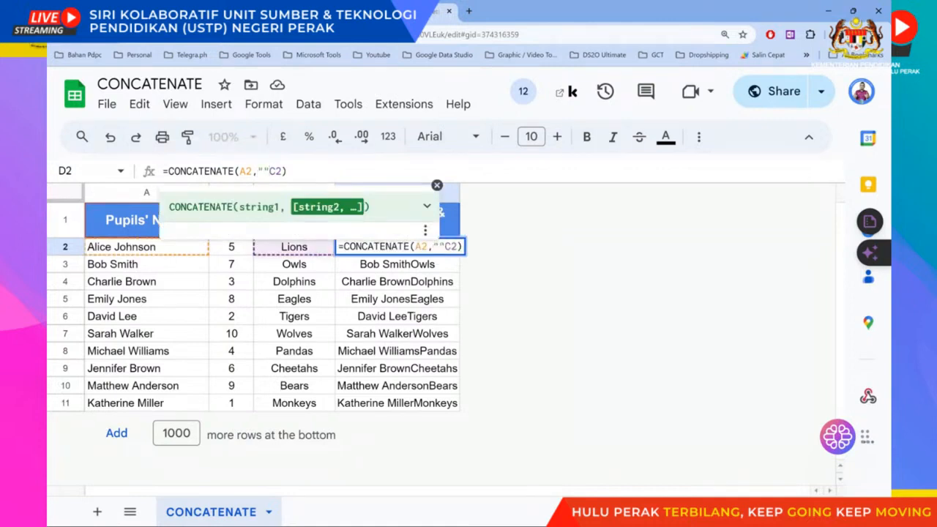
text(,)
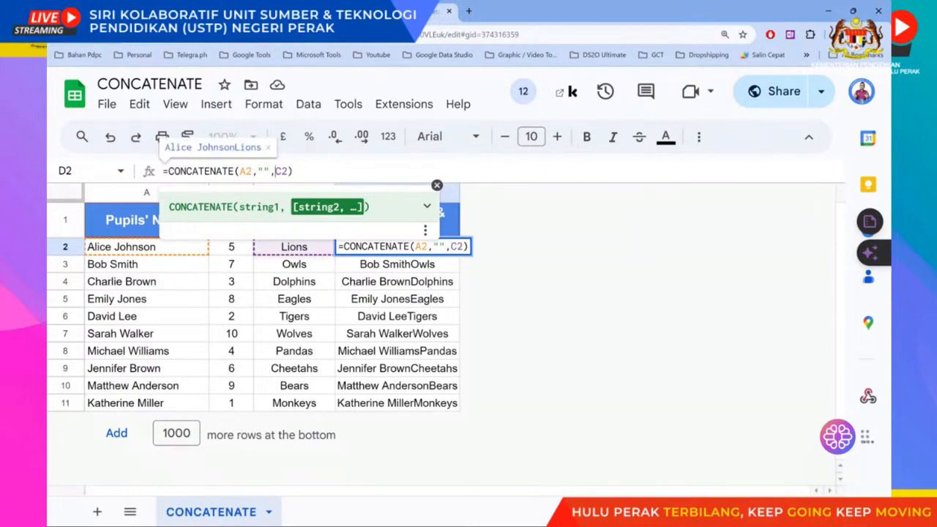
click(263, 171)
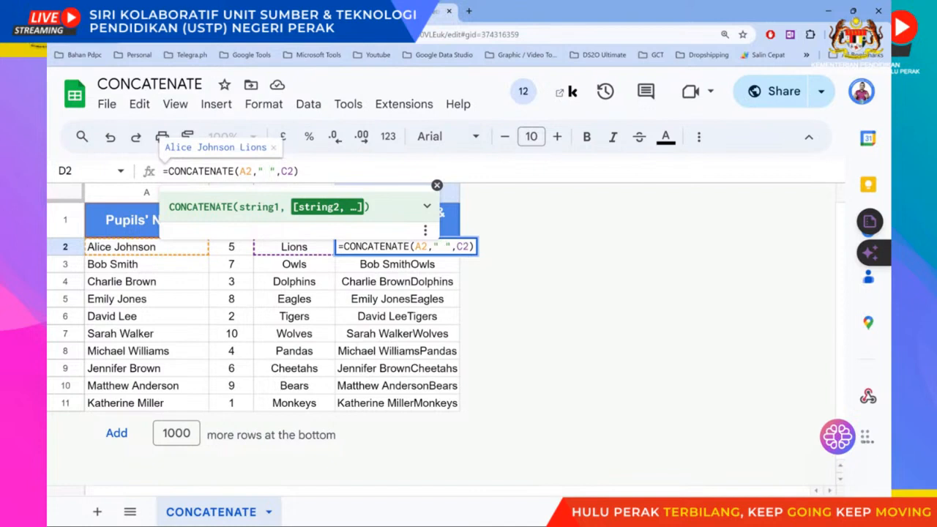
key(Return)
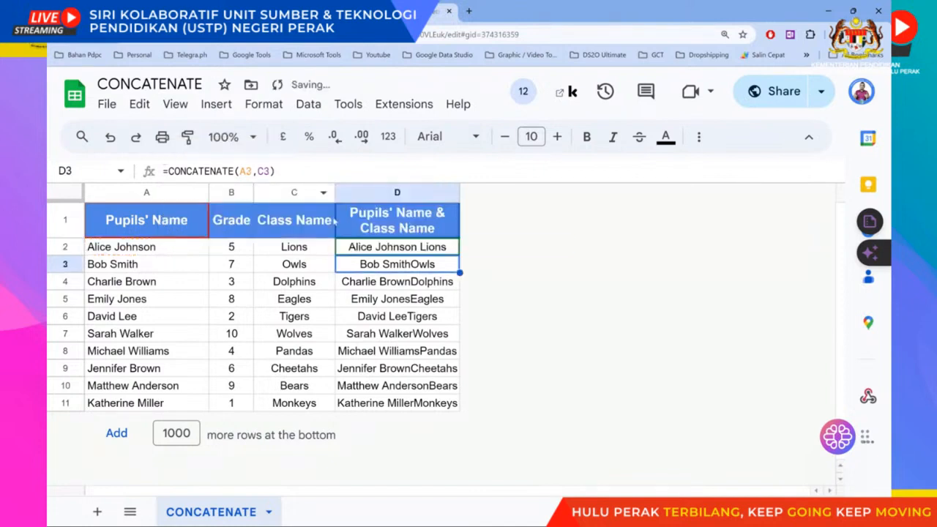
click(452, 253)
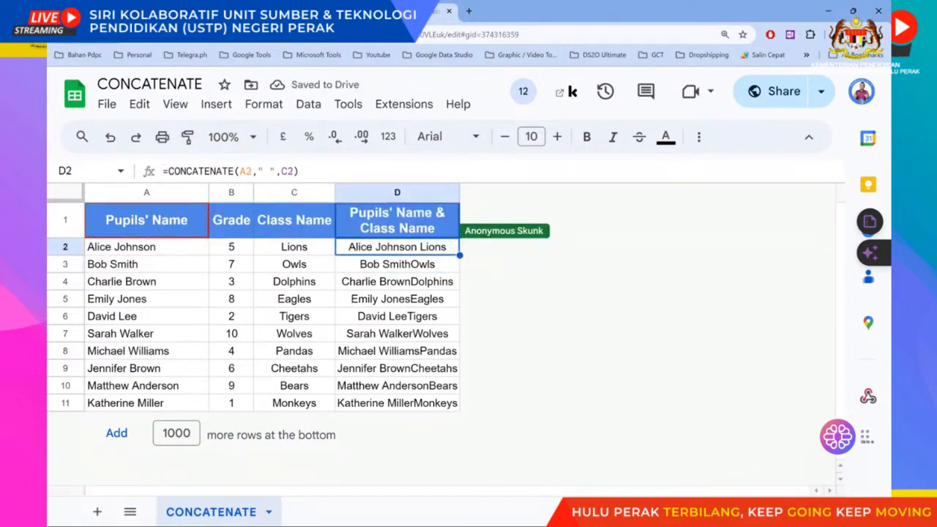
drag(460, 255, 460, 405)
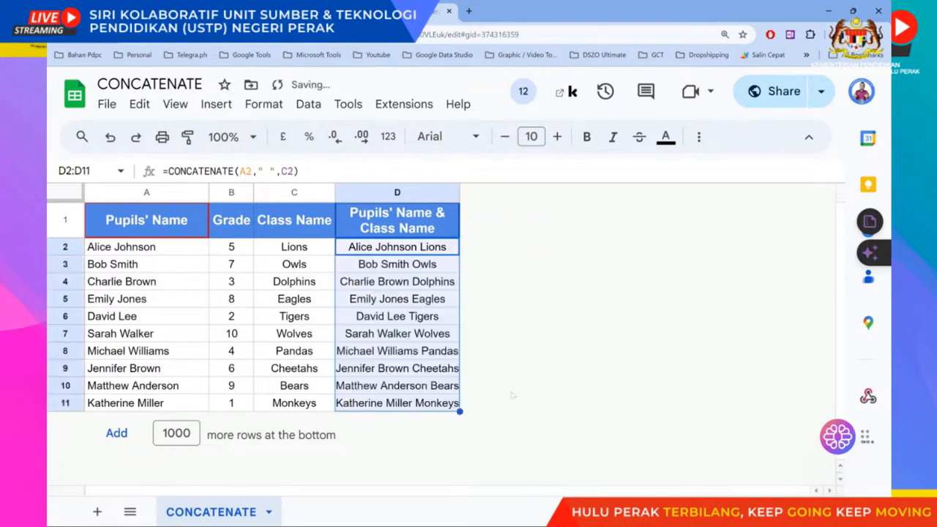
- Try an extra space inside the quotation marks of the D9 formula, and undo it
click(549, 372)
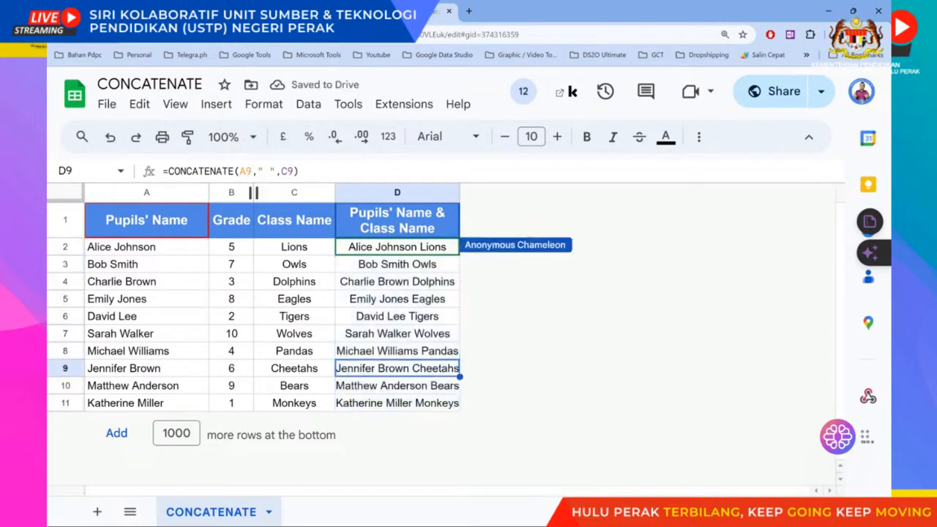
click(263, 170)
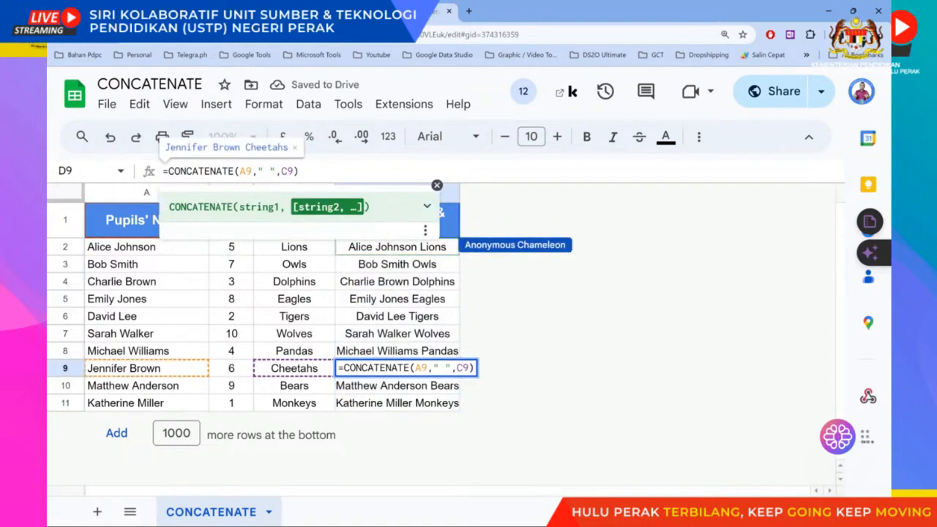
key(Return)
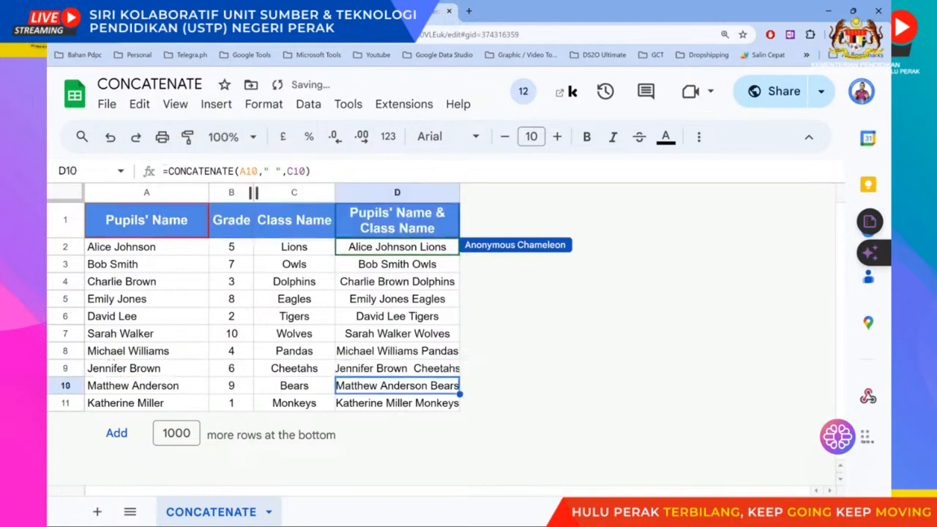
key(ctrl+z)
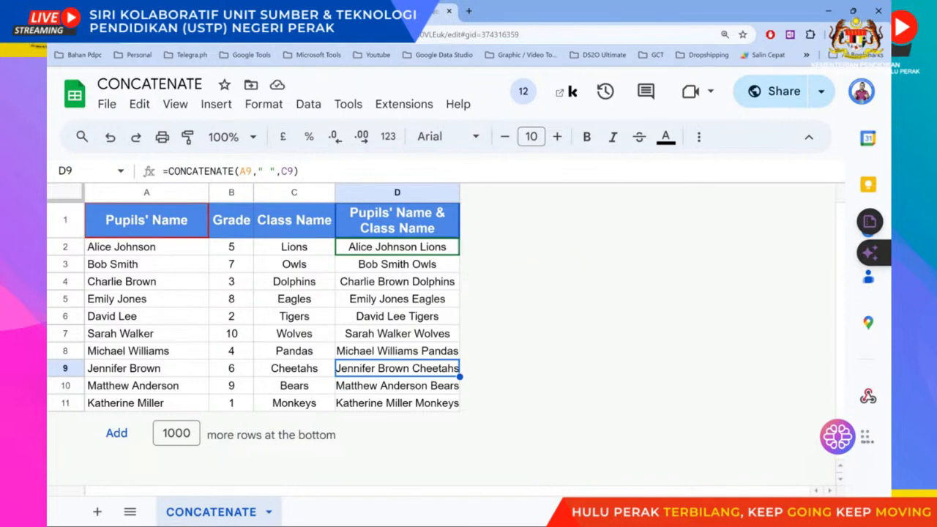
key(Up)
key(Up)
key(Up)
key(Up)
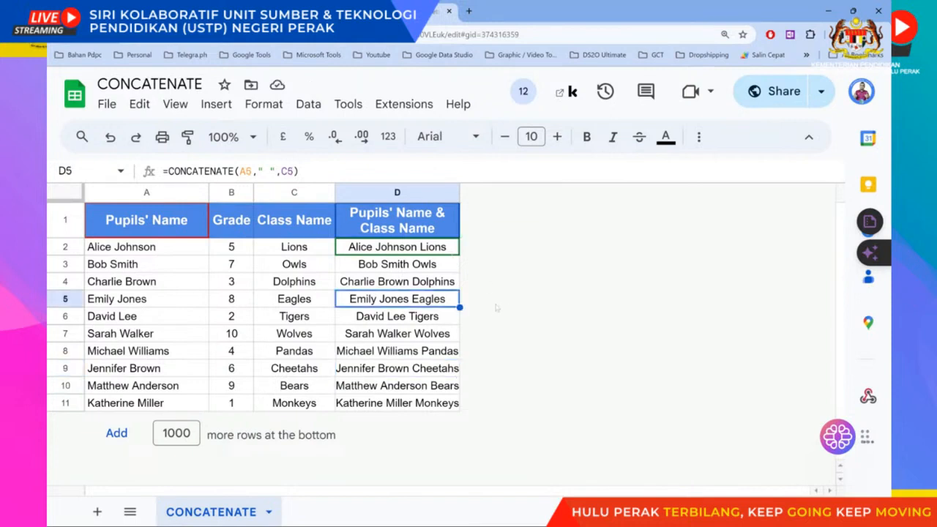
key(Up)
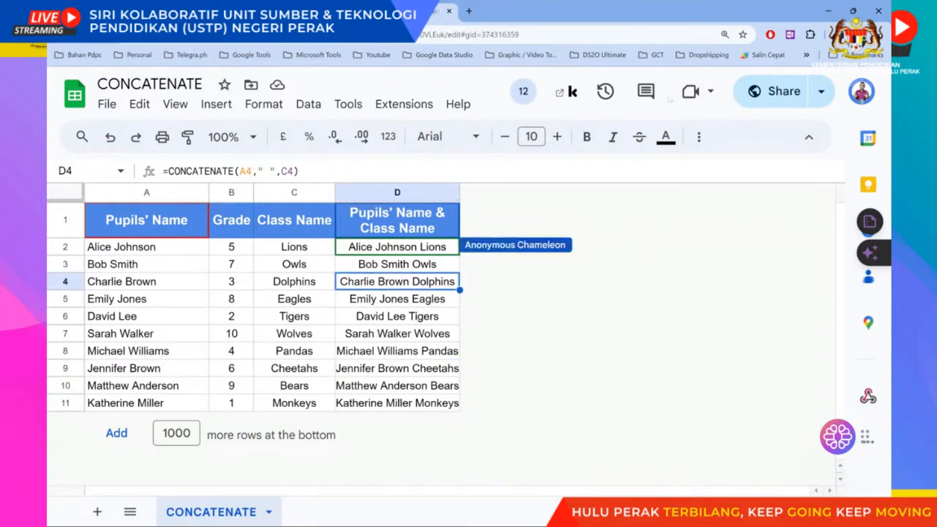
- Return to the 2322024-Kuasai Google Sheet formula list and mark the CONCATENATE row as completed in the Status column
click(314, 11)
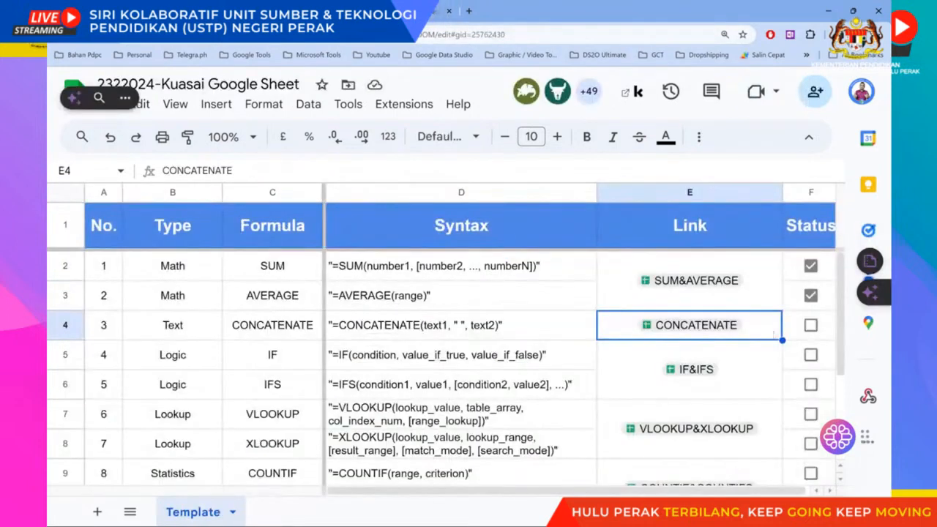
click(811, 326)
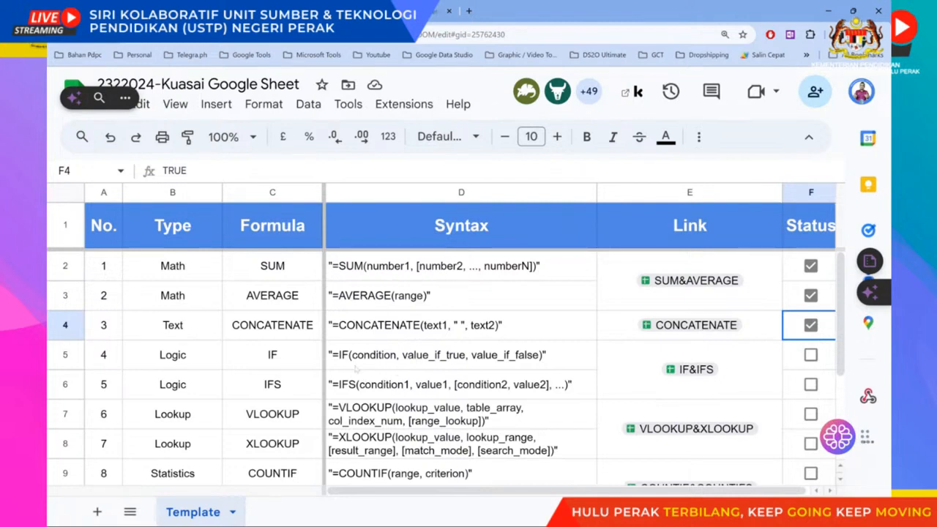
- Open the IF&IFS spreadsheet linked to the IF and IFS rows of the formula list
click(186, 353)
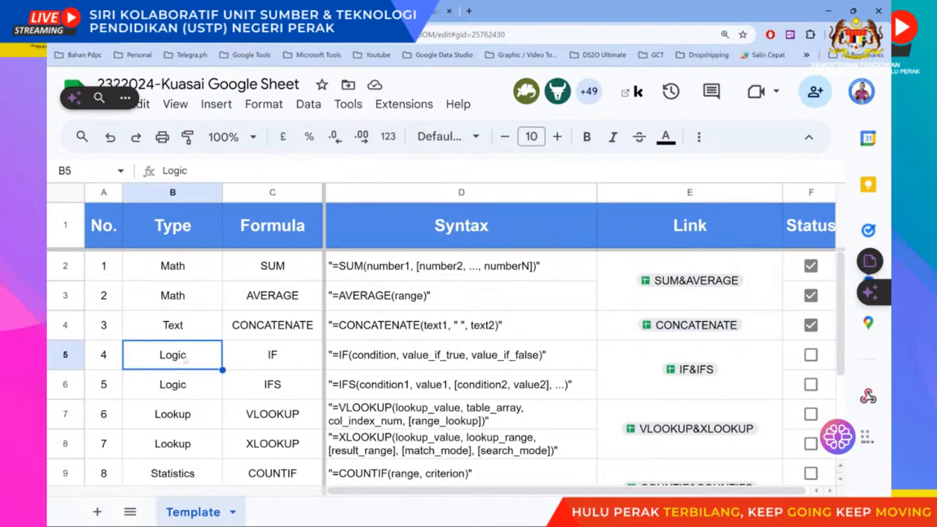
click(293, 363)
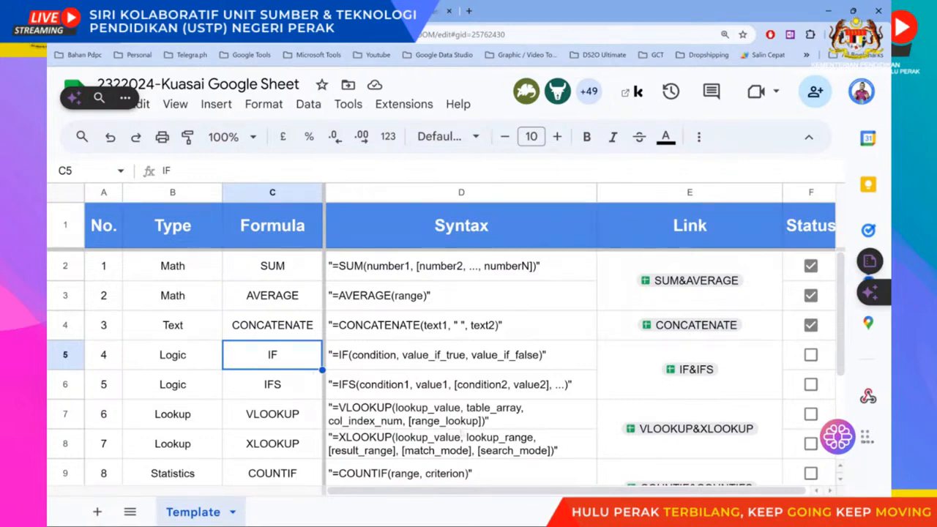
drag(642, 491, 649, 492)
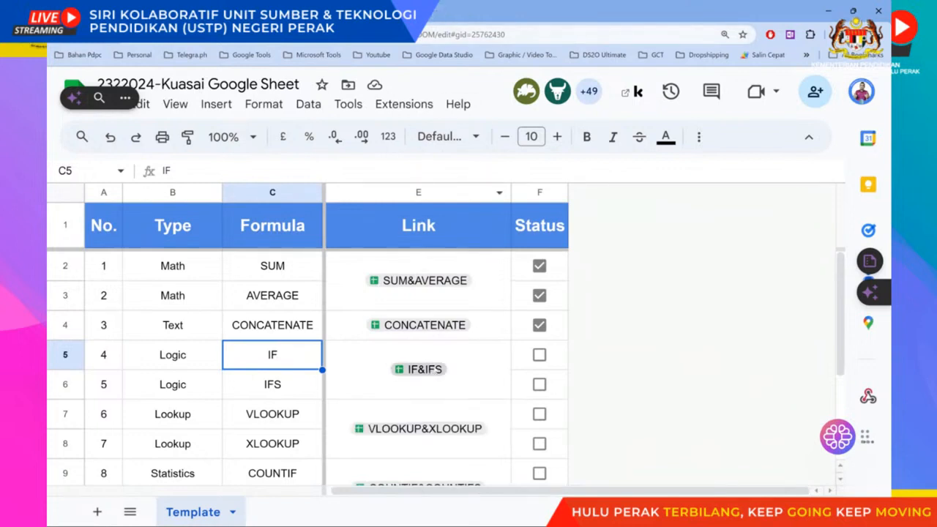
mouse_move(432, 370)
click(395, 246)
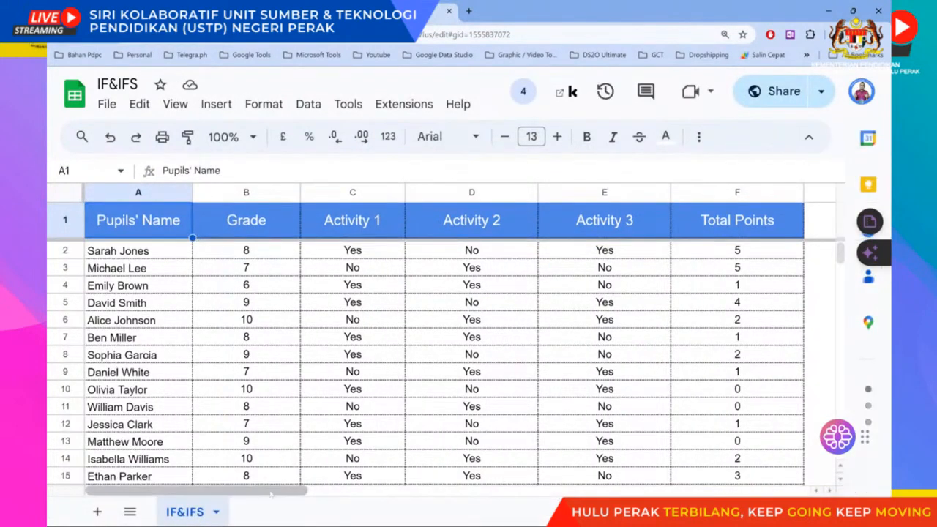
- Examine the IF&IFS data, including the Grade, Activity 1 to 3 and Total Points columns and the sample formulas below the table
scroll(488, 411, down, 2)
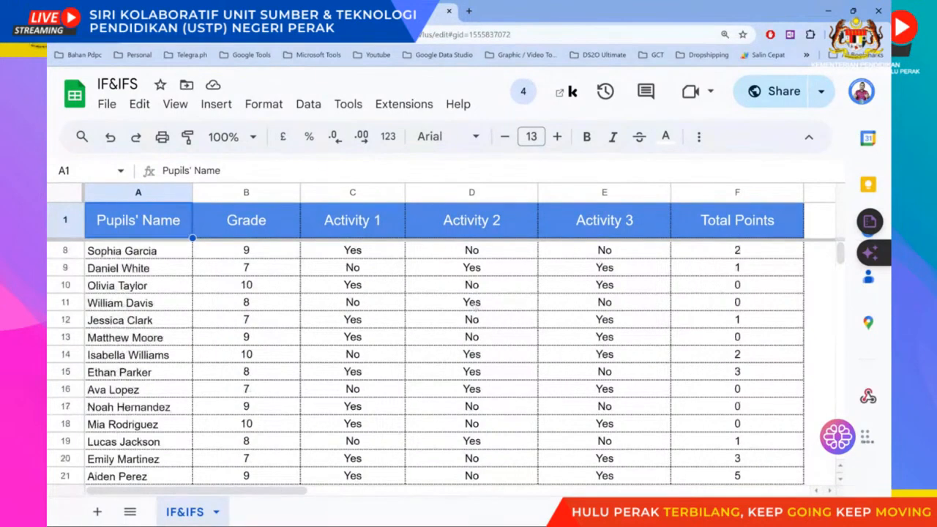
scroll(489, 411, down, 2)
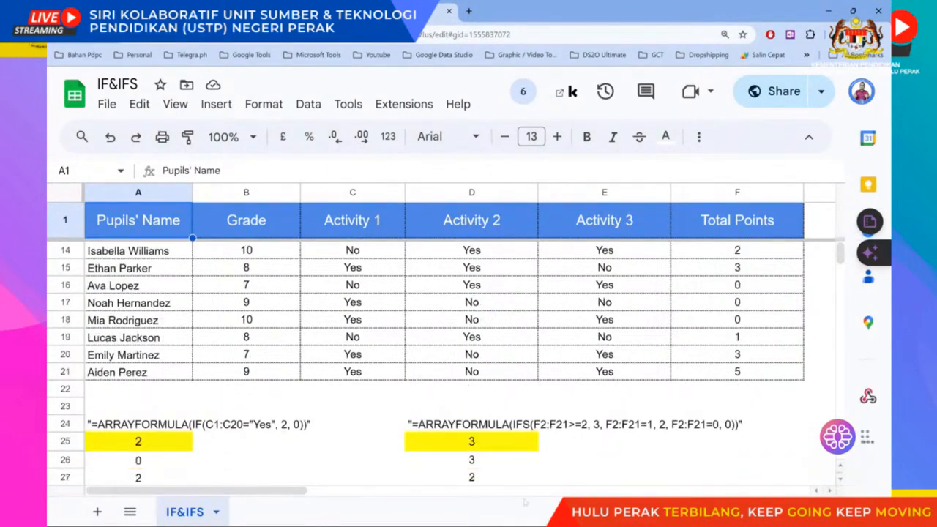
scroll(489, 412, up, 4)
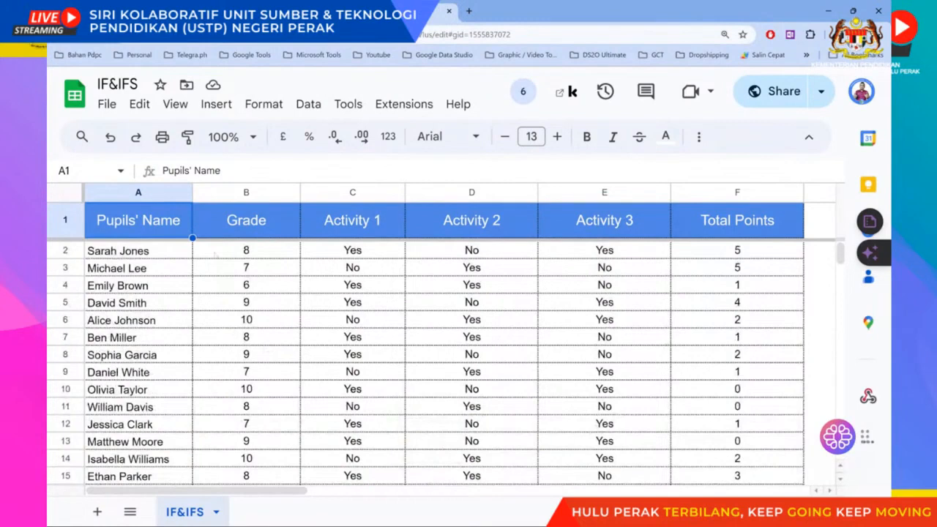
click(237, 221)
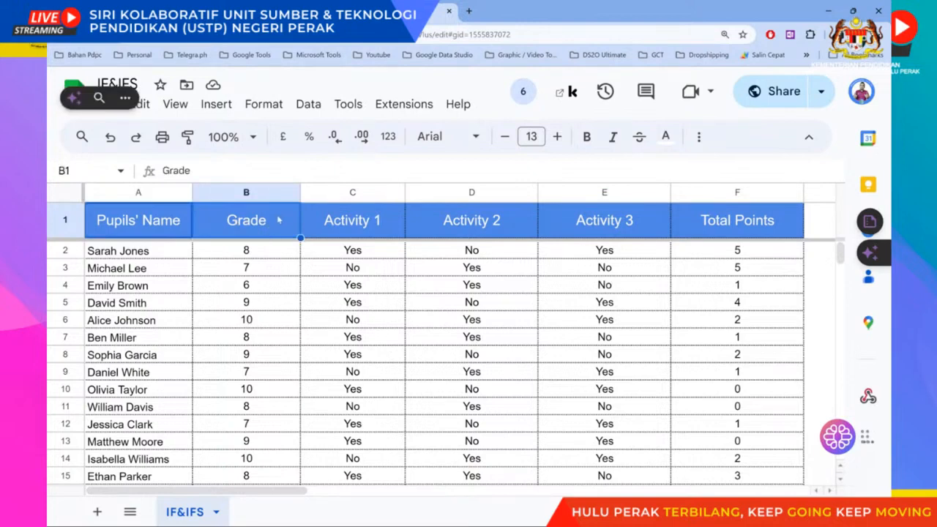
click(344, 228)
click(473, 229)
click(619, 233)
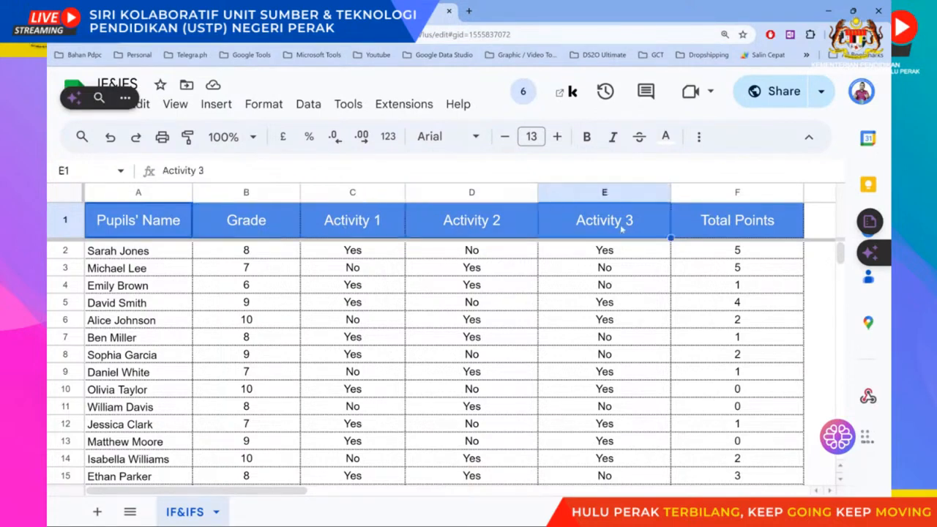
click(723, 226)
scroll(415, 284, down, 2)
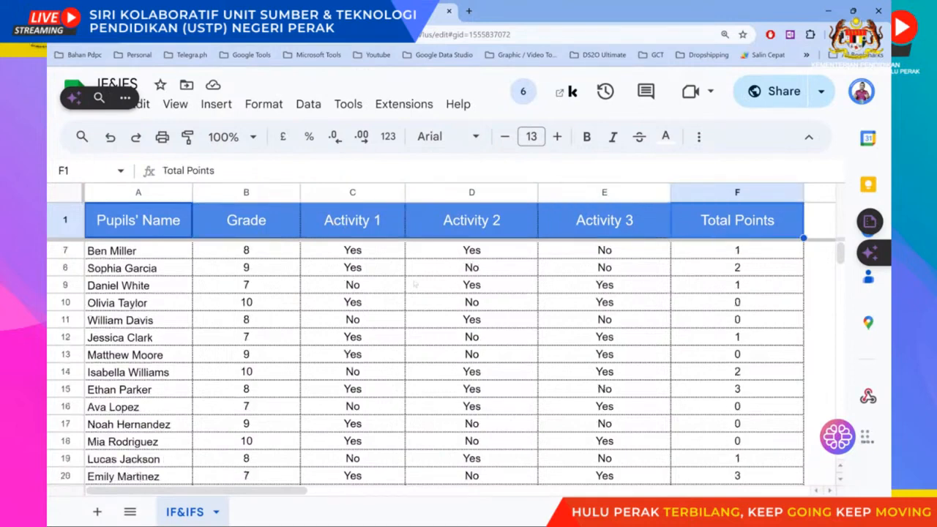
- Examine the Total Points column and its formula in F2 alongside the sample IF and IFS formulas below the table
scroll(414, 284, down, 2)
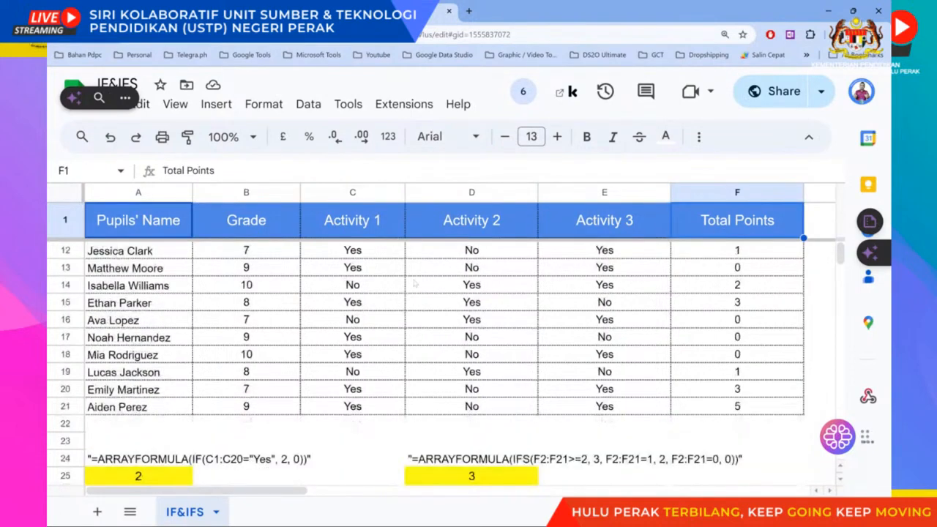
scroll(414, 284, down, 1)
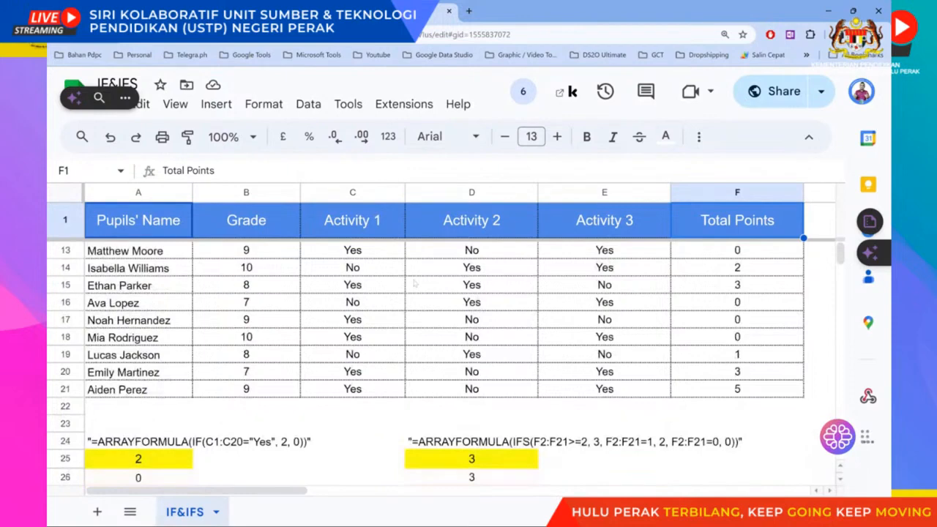
scroll(414, 284, up, 3)
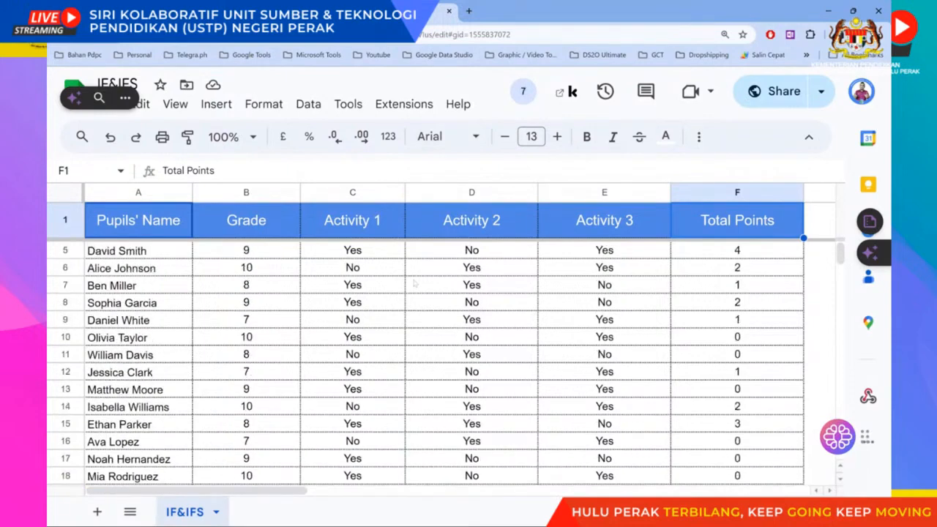
scroll(731, 335, up, 2)
click(747, 255)
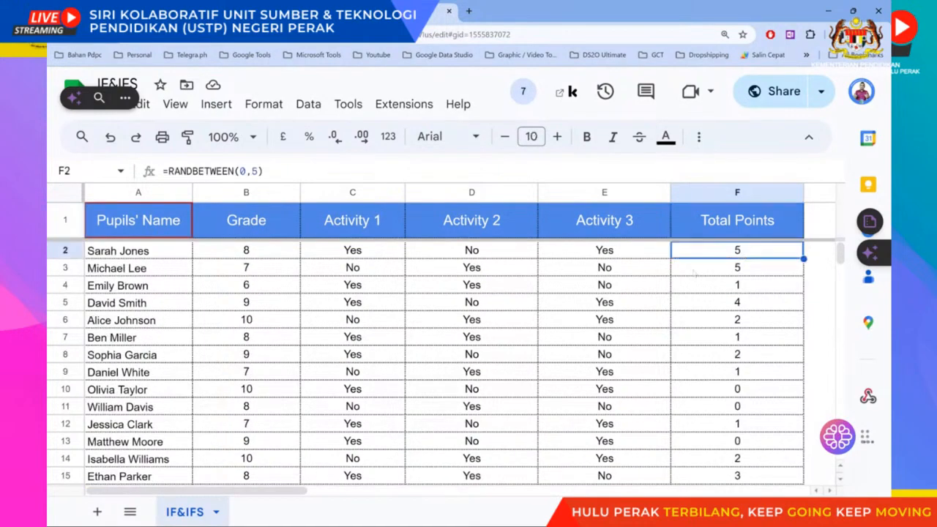
scroll(694, 273, down, 2)
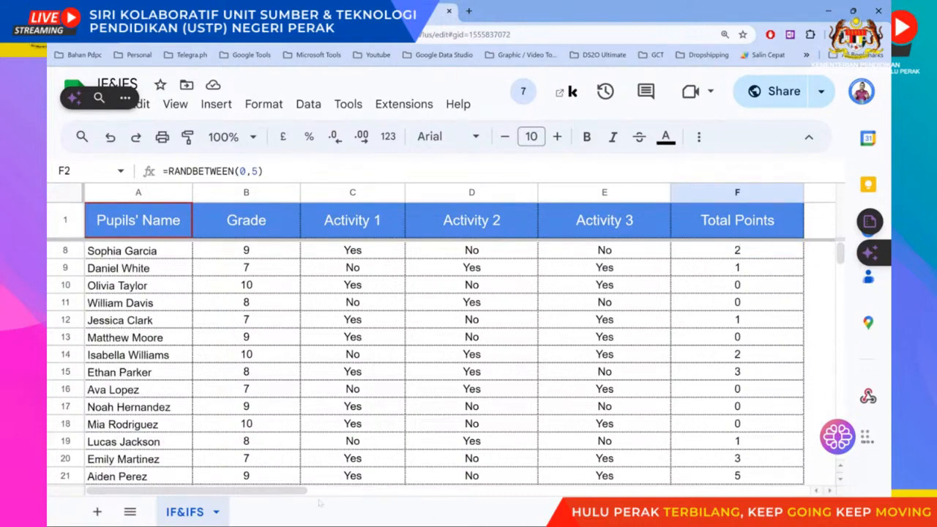
drag(290, 491, 270, 502)
scroll(306, 350, down, 3)
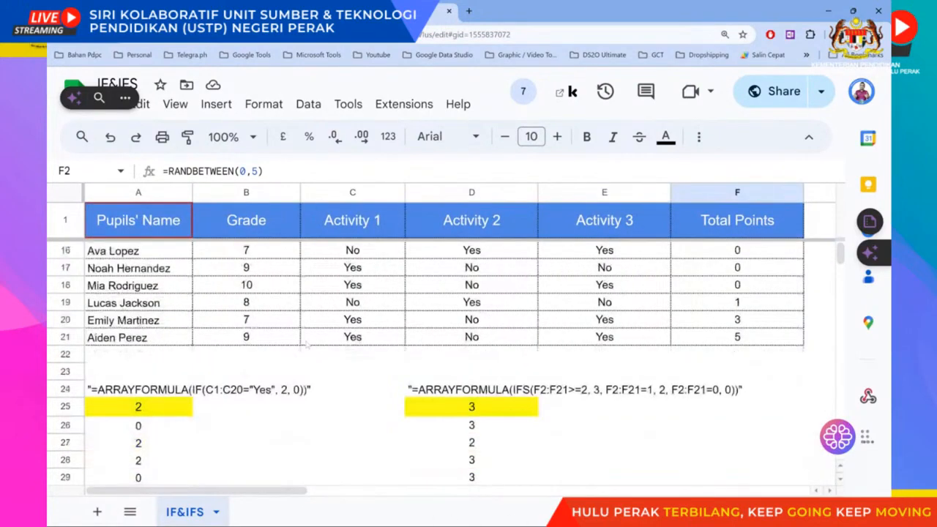
scroll(306, 345, down, 3)
scroll(308, 346, up, 2)
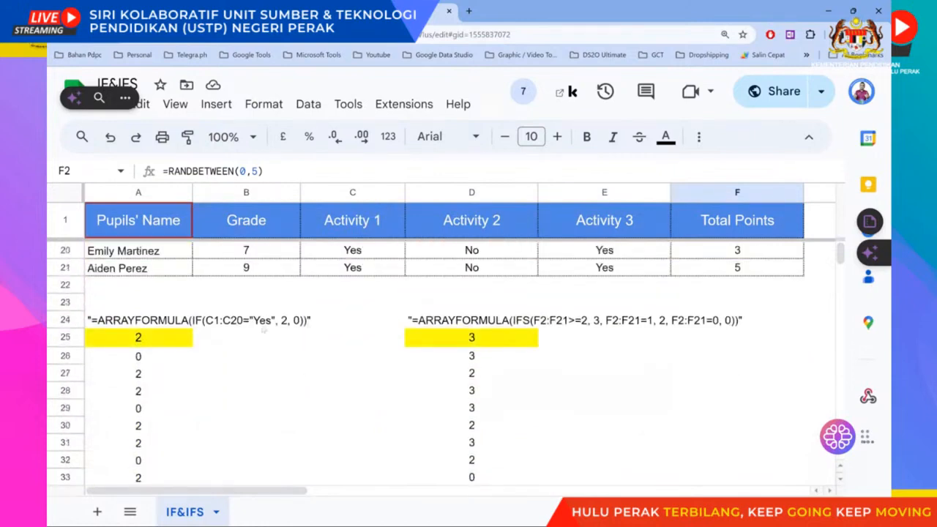
scroll(264, 329, up, 2)
scroll(261, 329, up, 5)
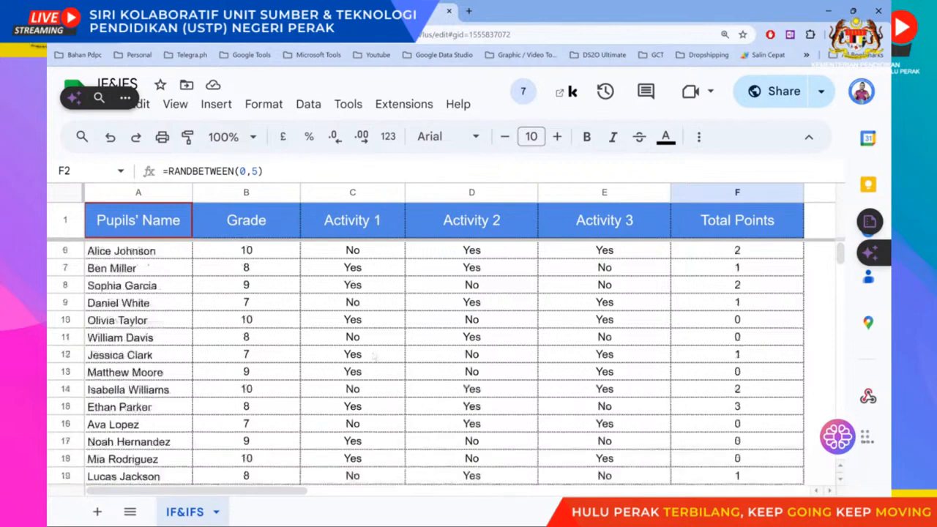
- Review the first pupil's Activity 1 to 3 answers and Total Points, along with the sample IFS formula in D24
click(368, 253)
click(556, 252)
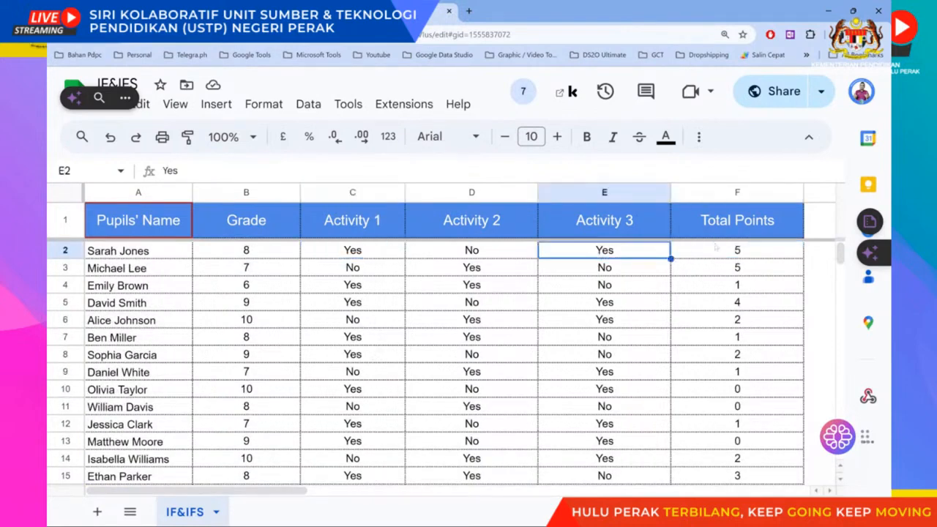
click(719, 249)
scroll(501, 330, down, 7)
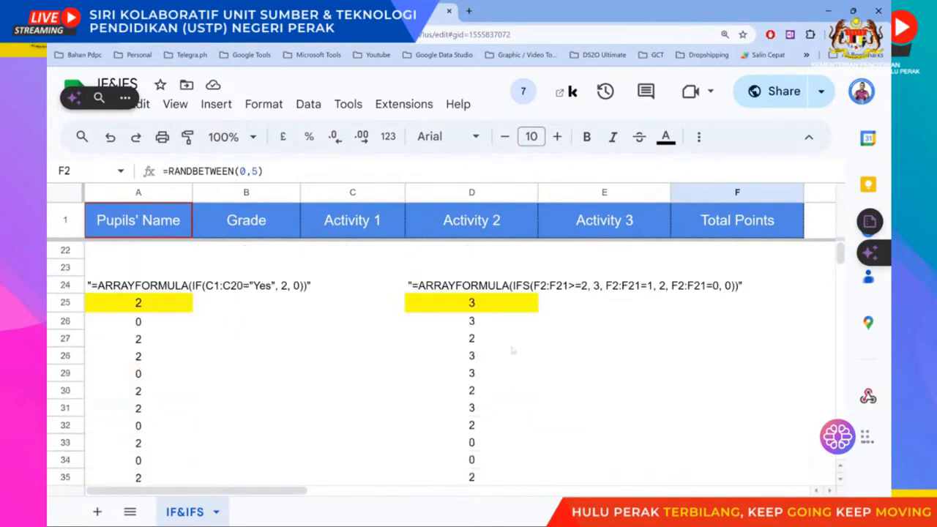
click(500, 286)
scroll(501, 285, up, 7)
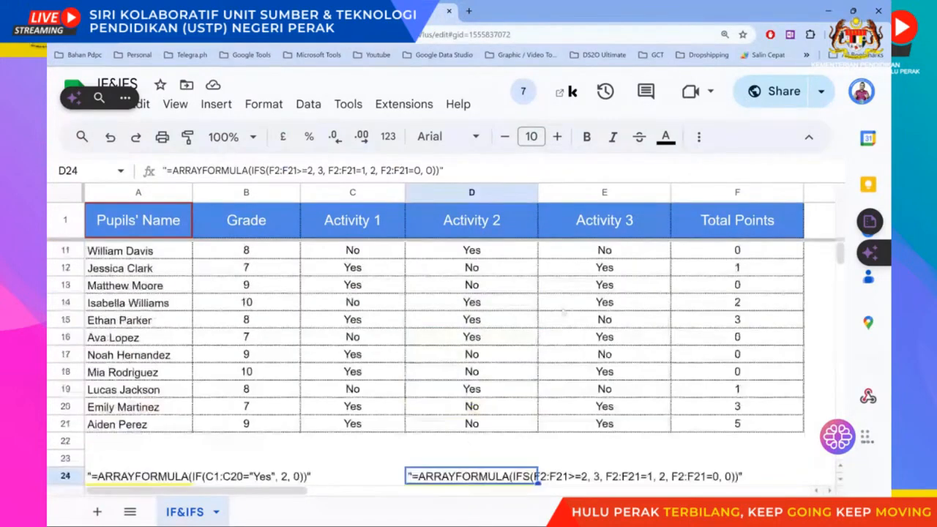
mouse_move(300, 491)
mouse_down()
mouse_move(777, 491)
mouse_move(298, 492)
mouse_up()
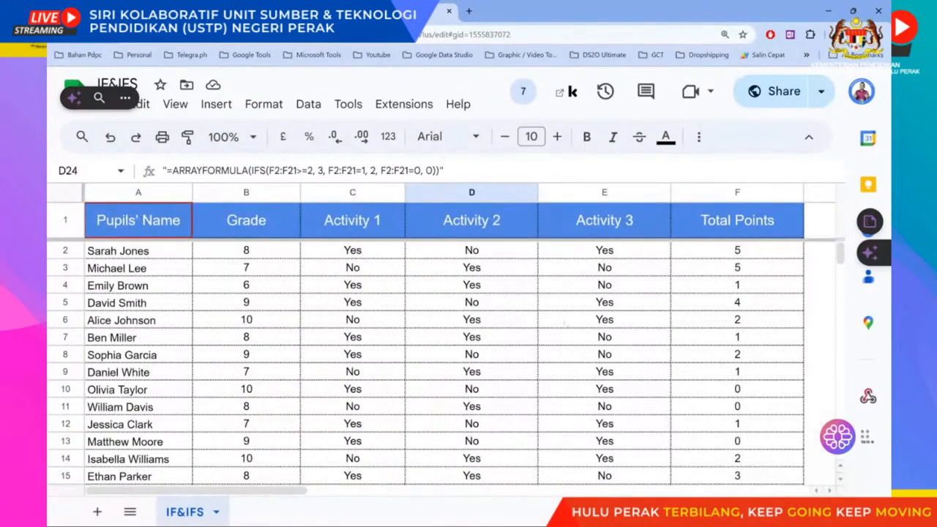
click(754, 256)
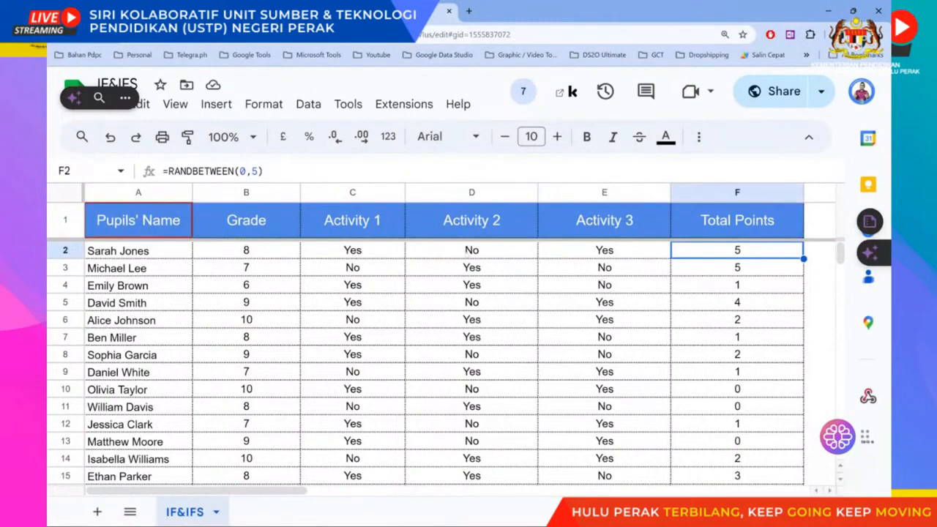
click(444, 254)
click(363, 256)
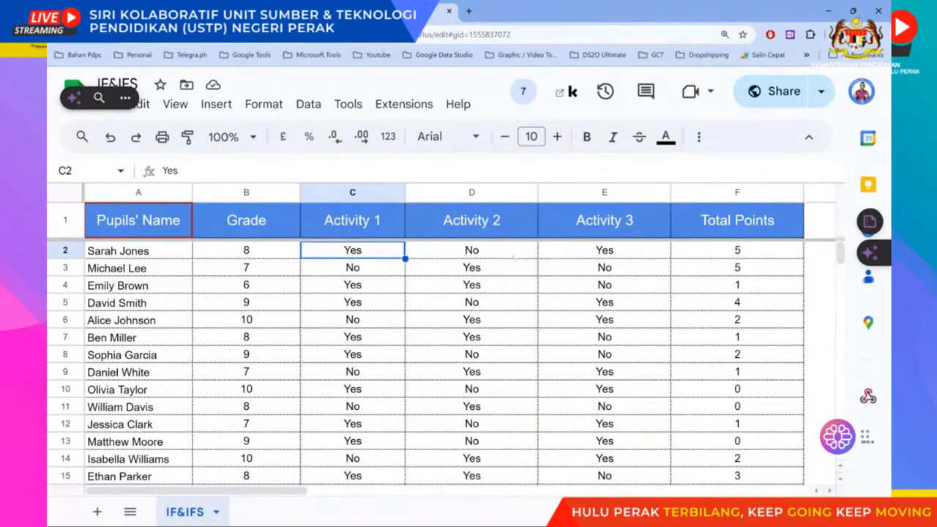
click(514, 257)
click(636, 256)
click(721, 258)
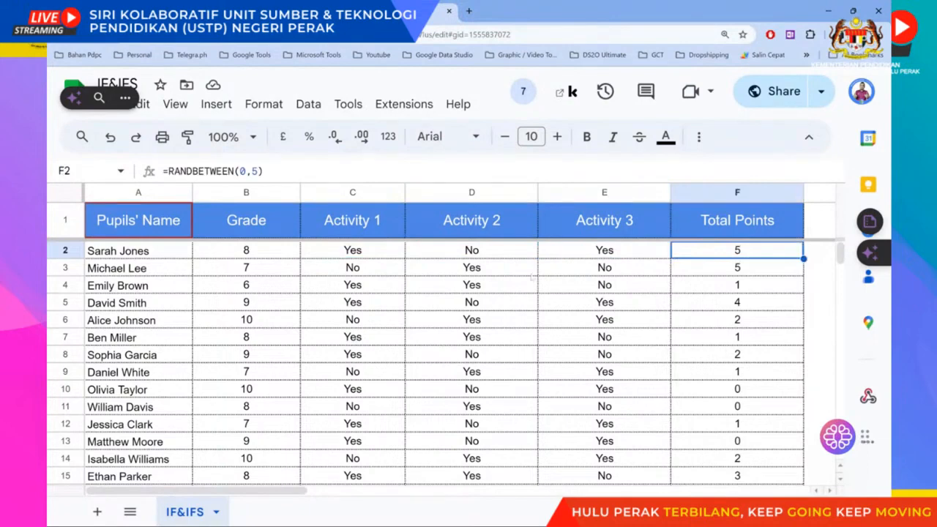
- Compare the sample IF formula in row 24 with the pupils' data, and highlight the formula area A24:F35
scroll(227, 419, down, 7)
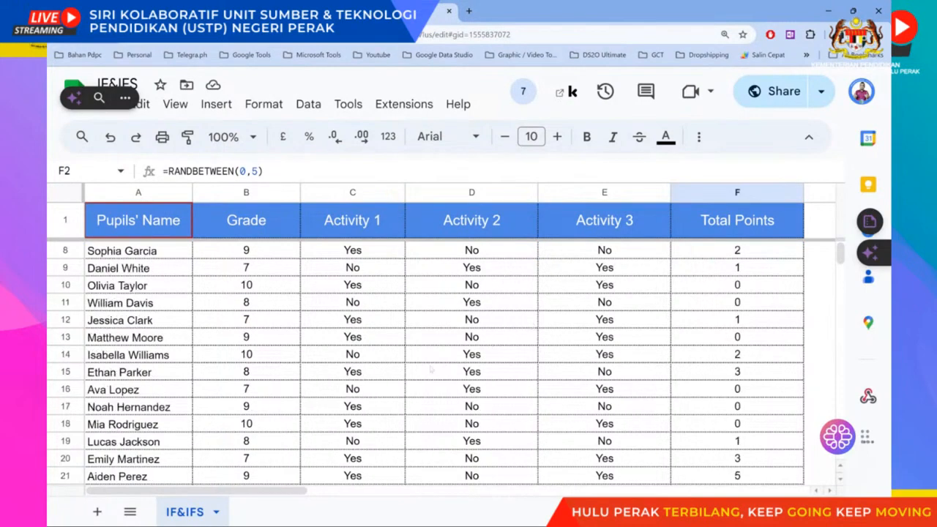
click(187, 285)
click(230, 287)
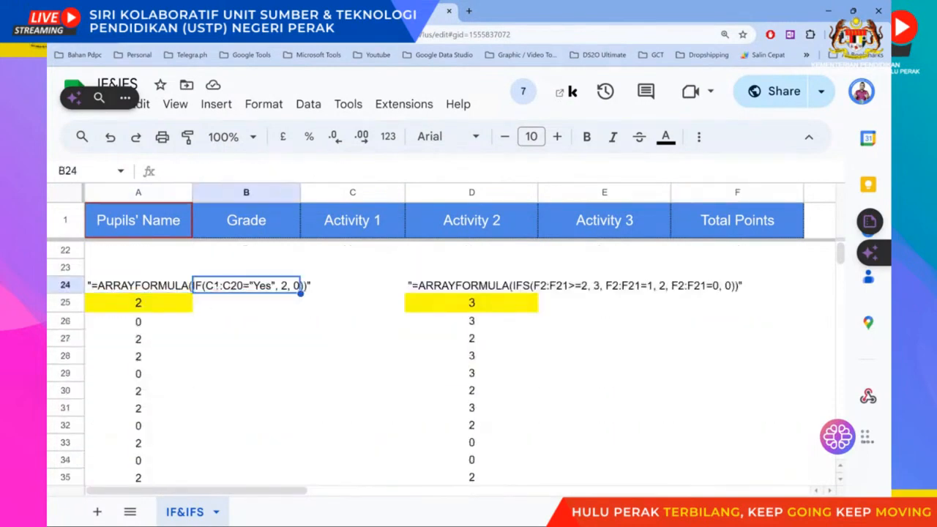
scroll(249, 296, up, 3)
scroll(266, 294, up, 4)
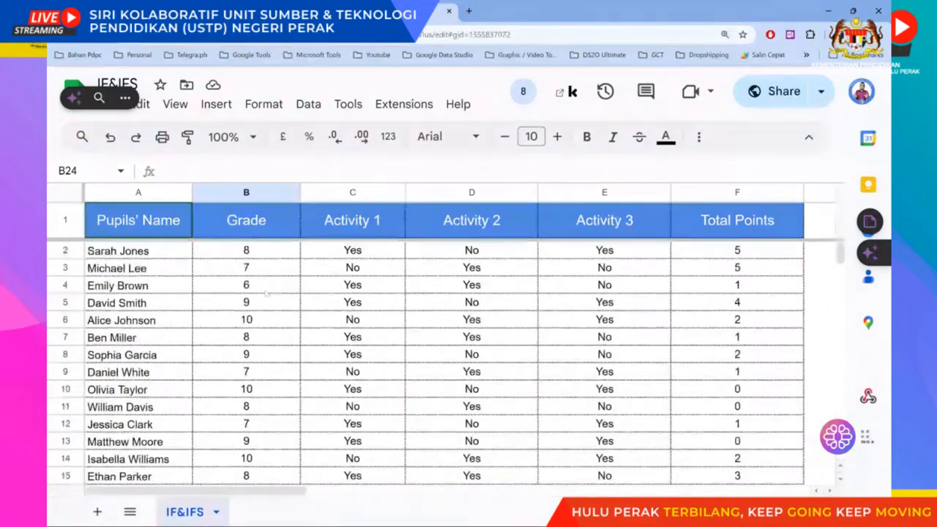
scroll(341, 293, down, 2)
scroll(340, 291, down, 5)
scroll(341, 291, up, 7)
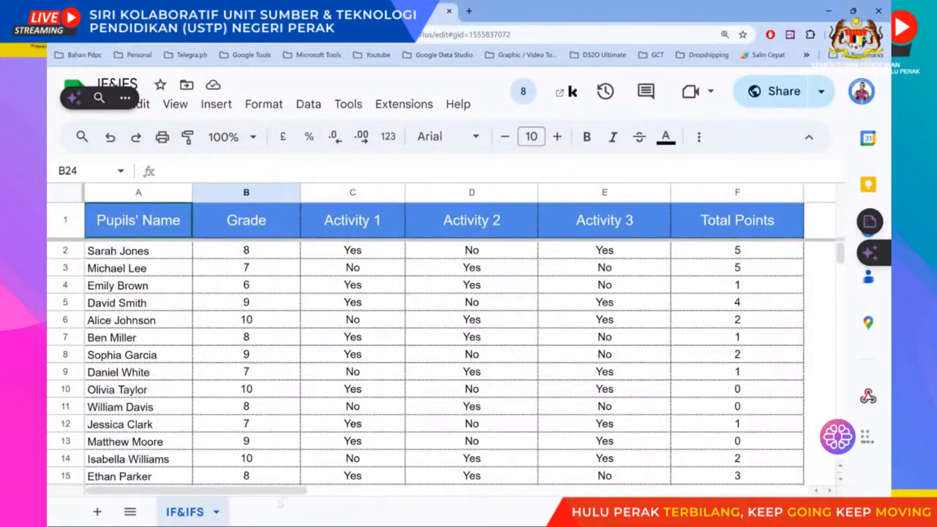
scroll(274, 495, right, 2)
scroll(270, 492, left, 2)
scroll(307, 366, down, 6)
drag(139, 319, 704, 479)
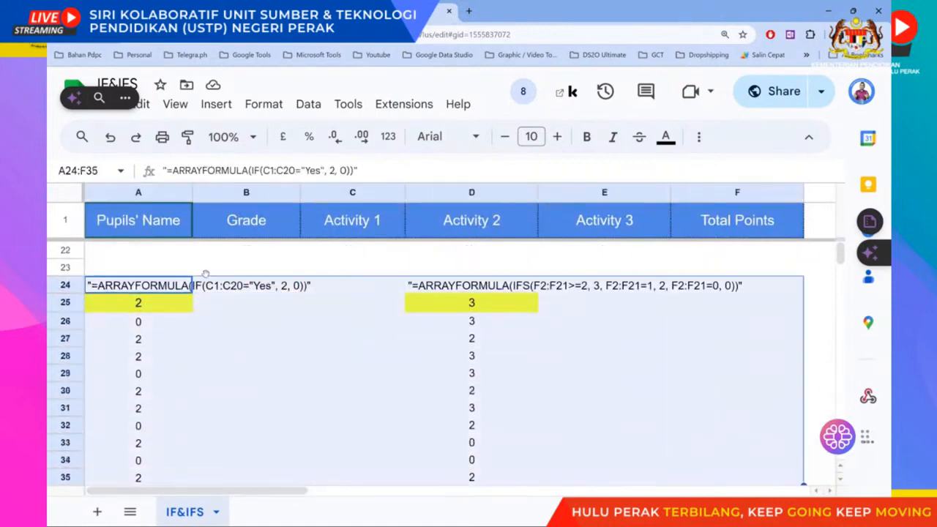
- Open the IF formula in A25 and check its range C2:C21 against the Activity 1 column, leaving the formula as it is
click(137, 305)
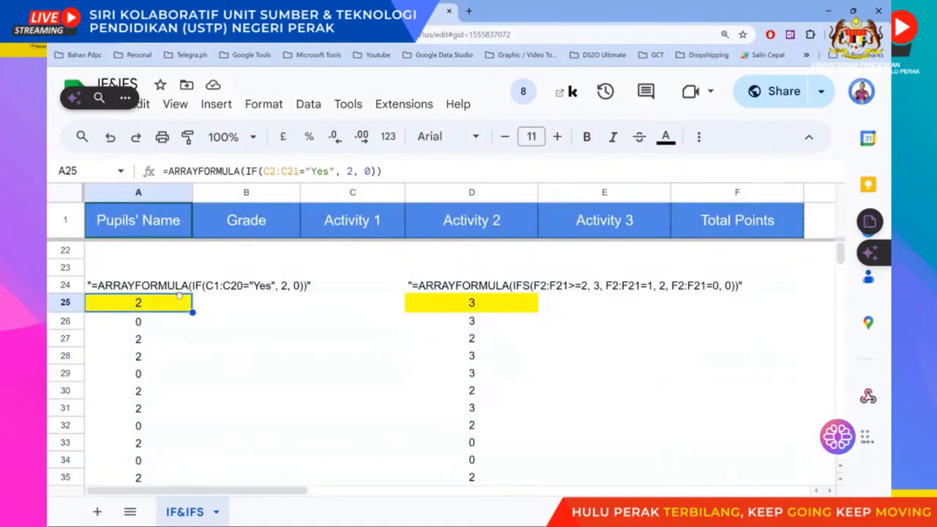
double_click(175, 303)
scroll(330, 295, up, 6)
scroll(331, 295, up, 1)
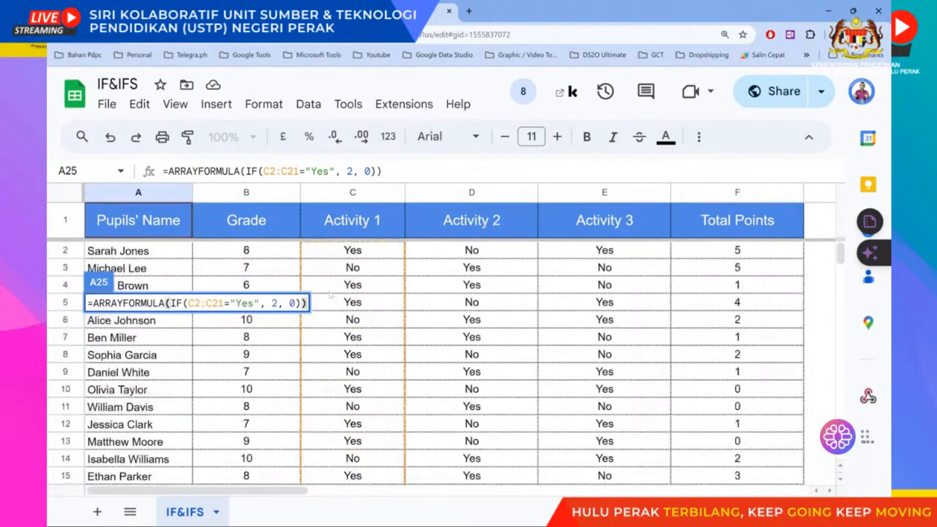
scroll(331, 295, down, 5)
scroll(290, 326, down, 1)
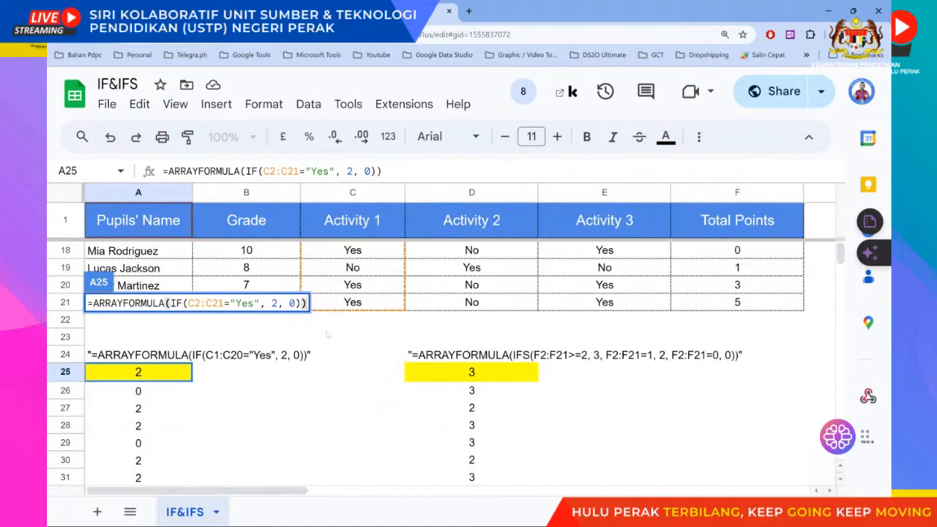
scroll(353, 320, up, 1)
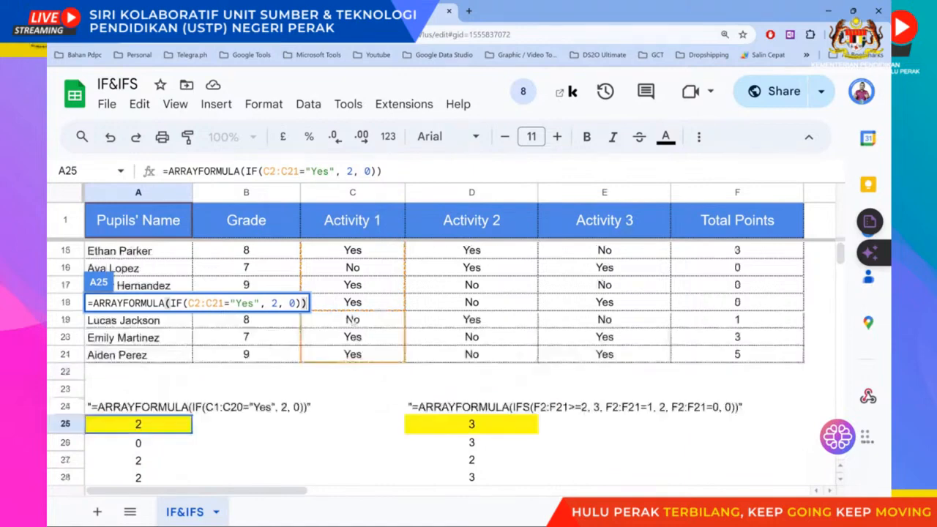
scroll(352, 320, up, 5)
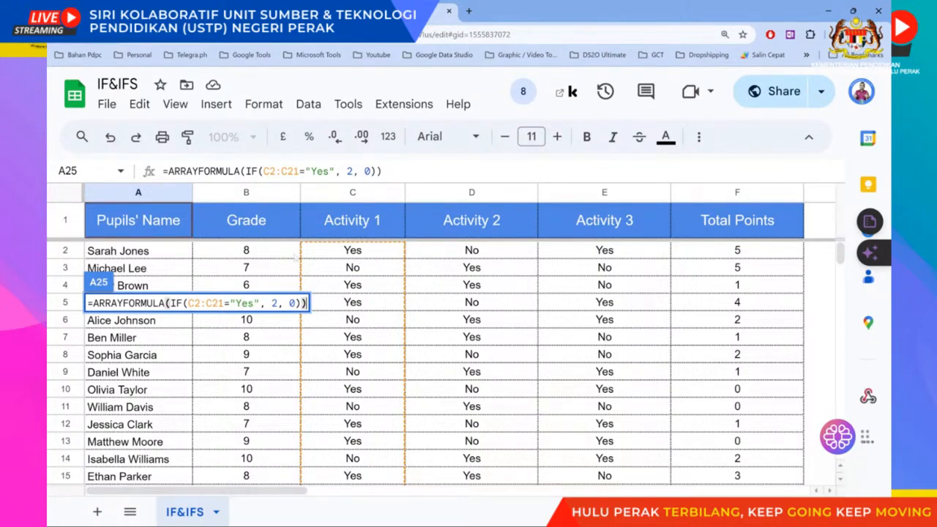
key(Return)
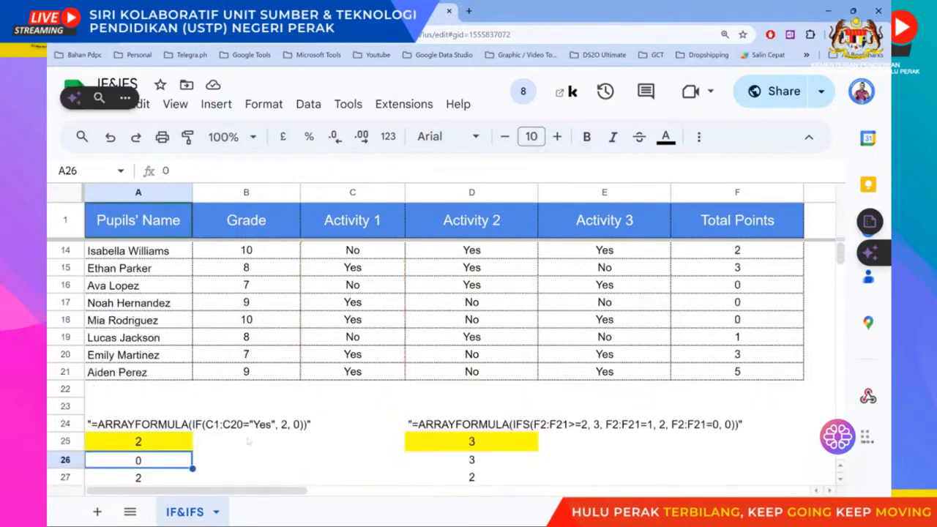
click(176, 444)
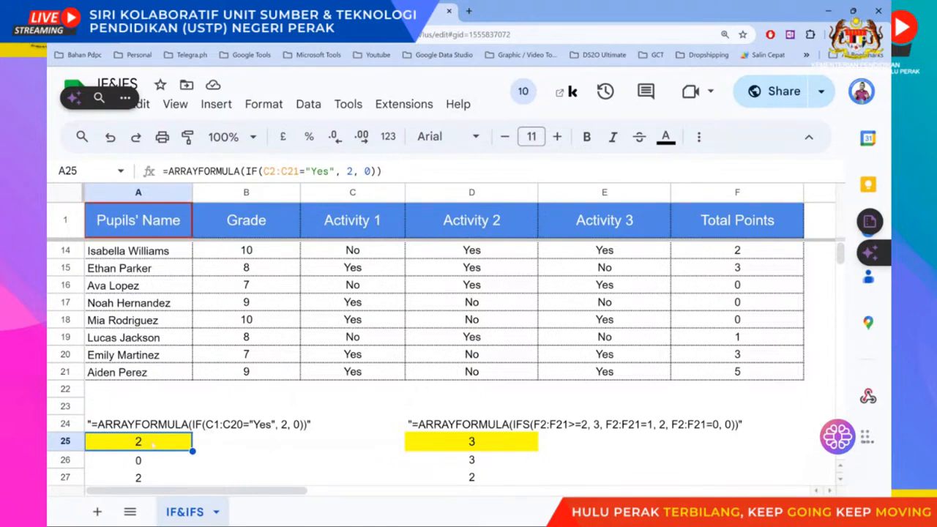
click(245, 172)
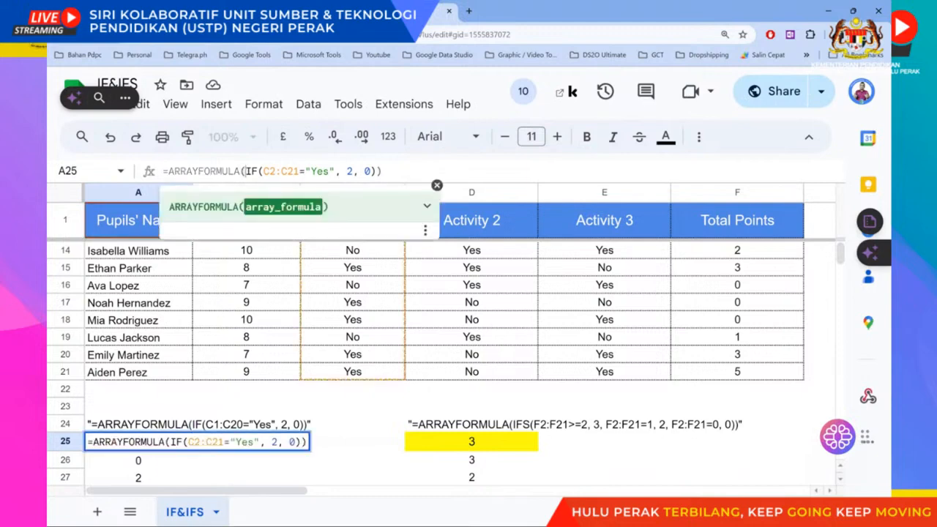
click(338, 448)
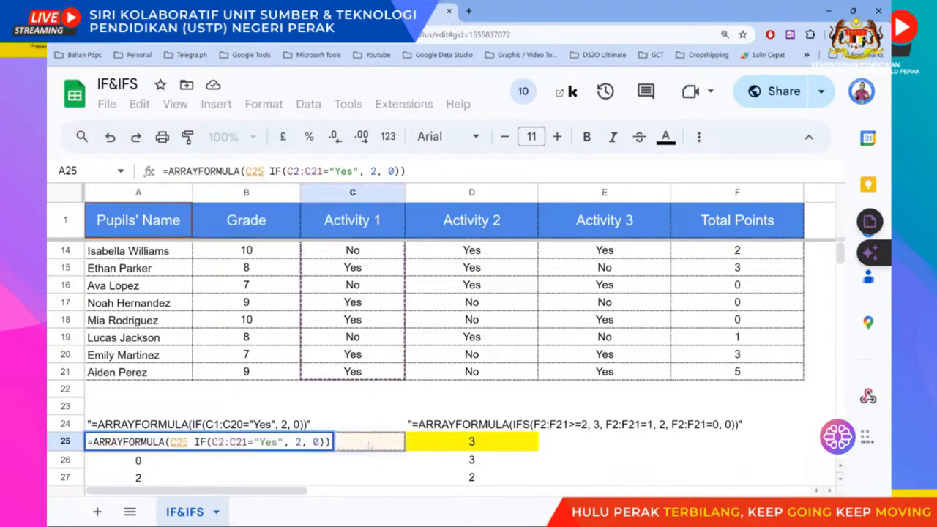
key(Return)
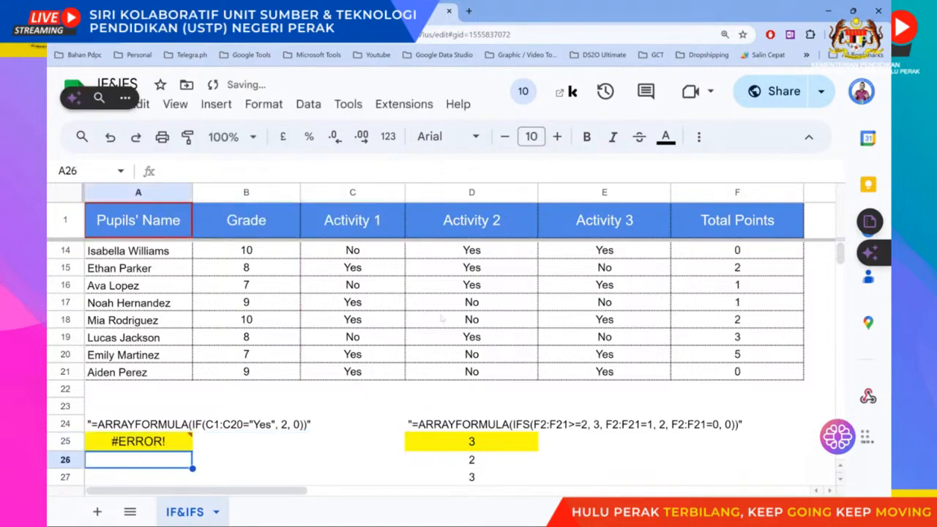
key(ctrl+z)
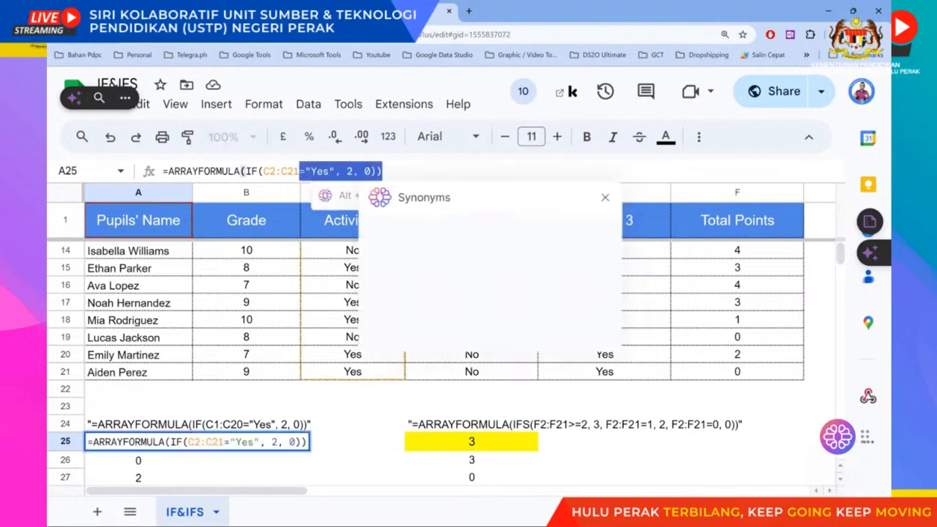
- Remove the ARRAYFORMULA wrapper and its extra parentheses from the formula in A25, leaving =IF(C2:C21="Yes", 2, 0)
drag(382, 170, 265, 171)
click(355, 441)
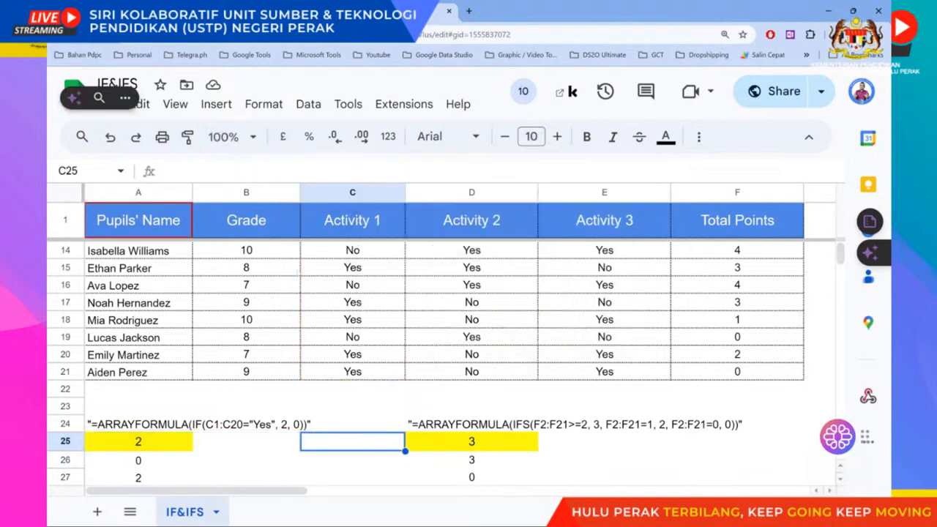
click(150, 448)
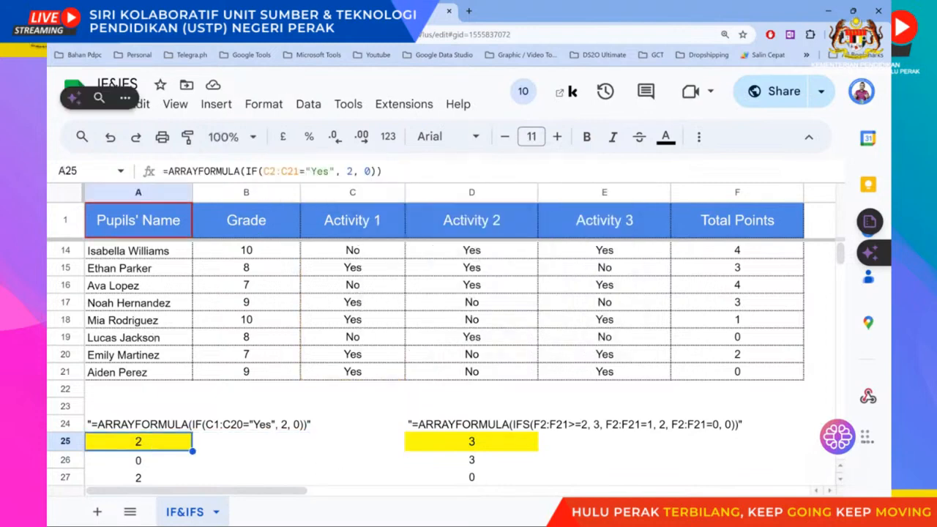
drag(241, 171, 168, 171)
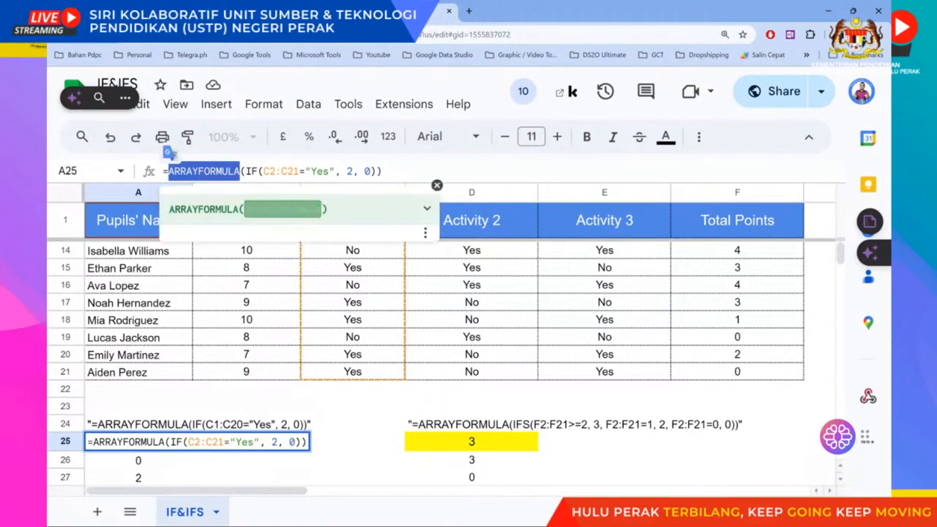
key(BackSpace)
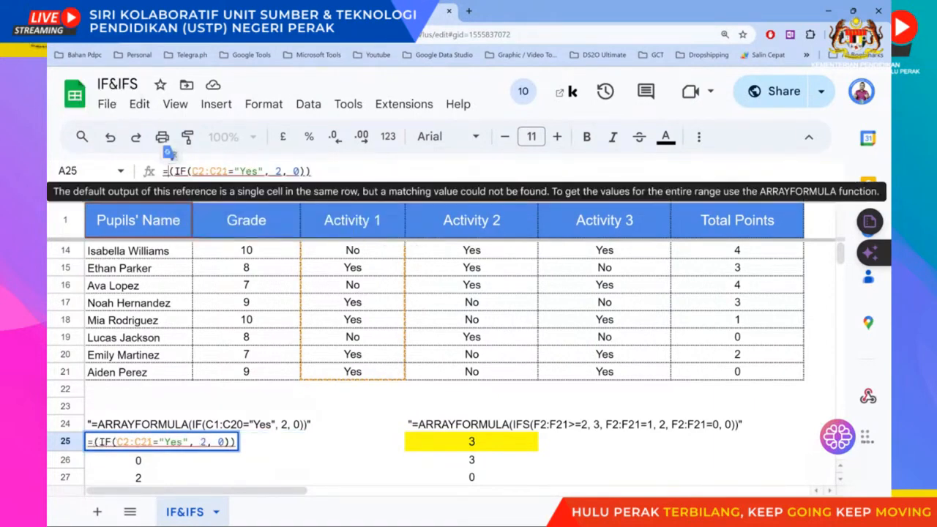
key(Delete)
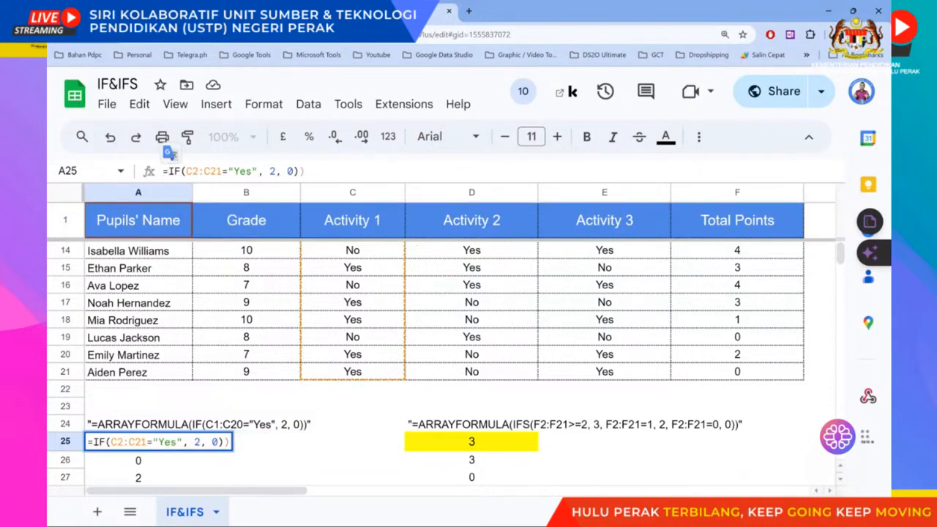
click(174, 172)
click(322, 179)
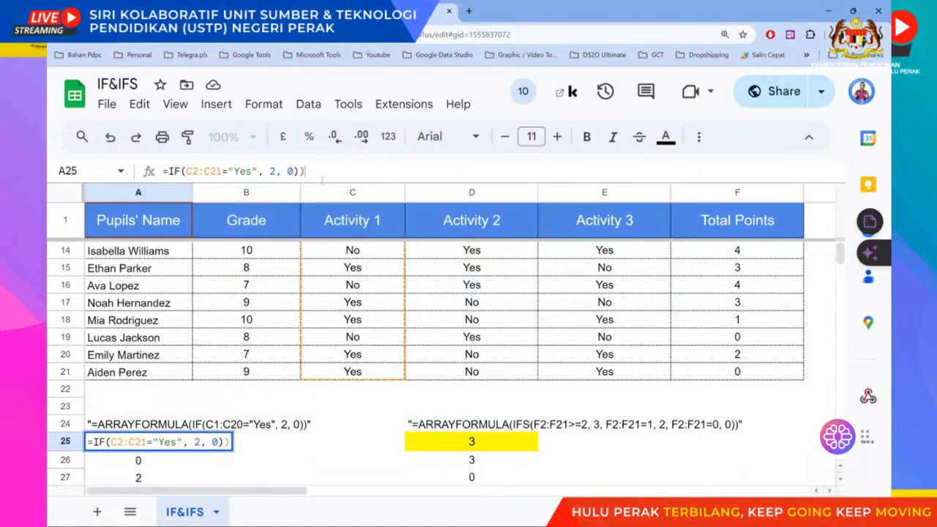
key(BackSpace)
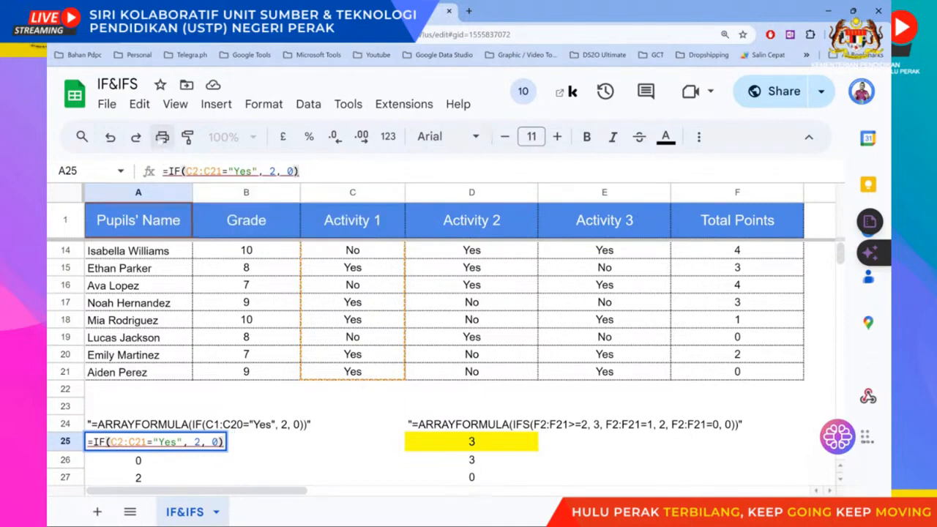
- Expand the IF function help for the A25 formula and reduce the tested range to the single cell C2
click(173, 172)
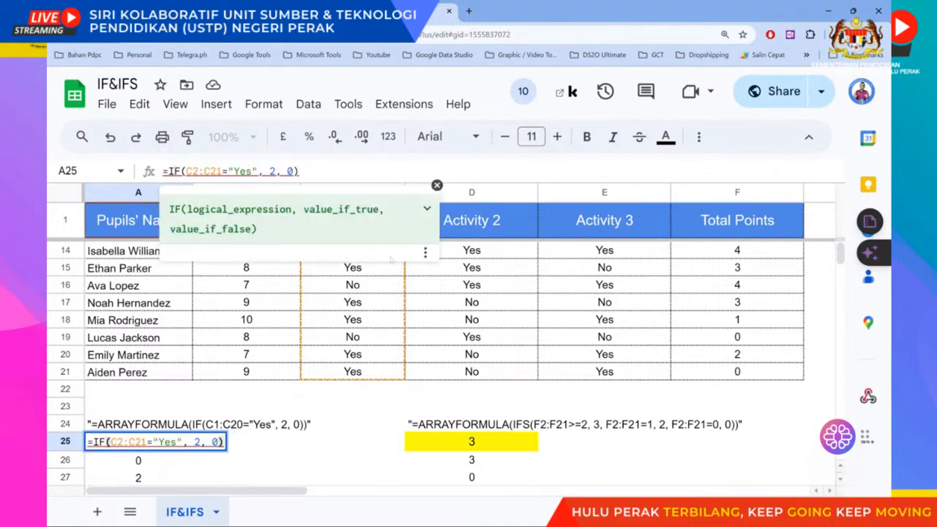
click(427, 209)
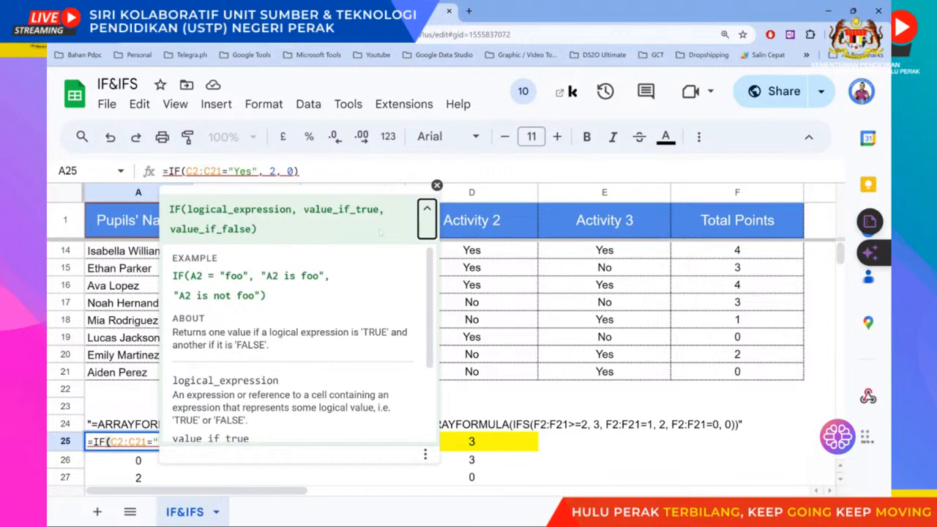
click(185, 172)
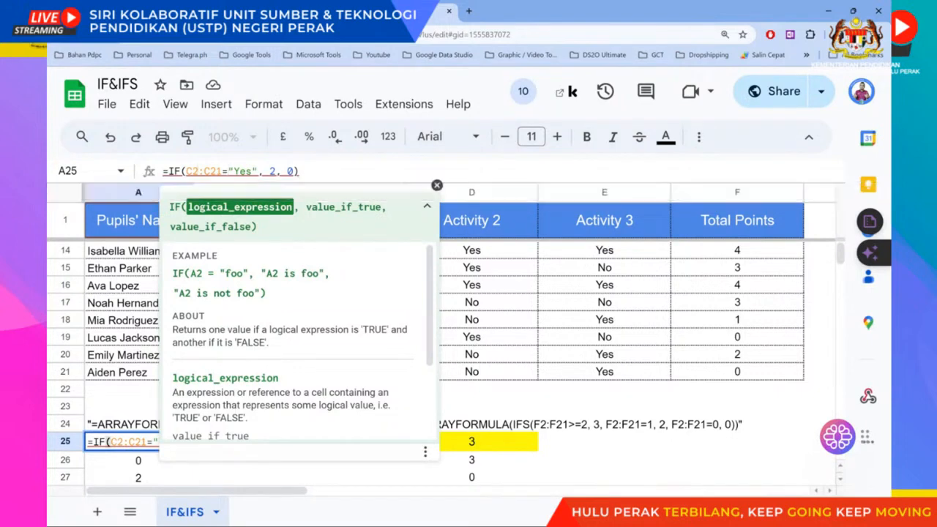
drag(199, 171, 221, 171)
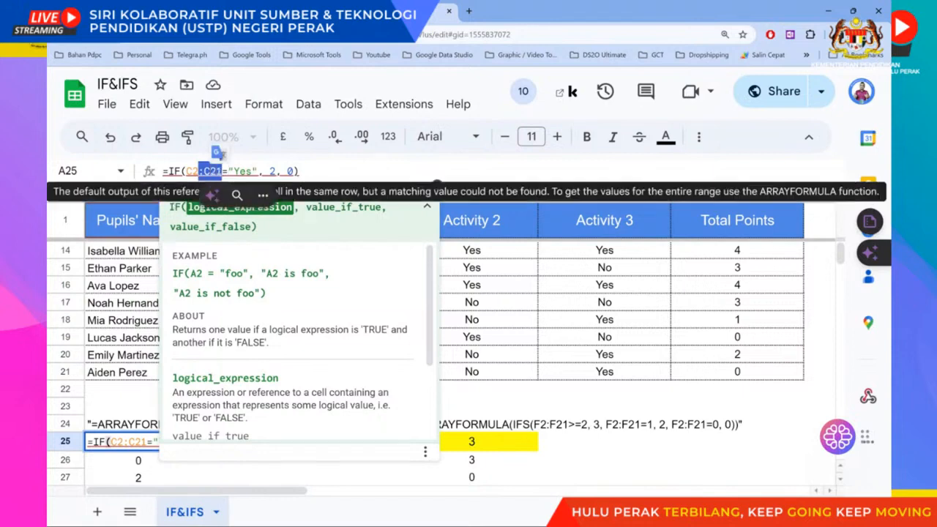
key(BackSpace)
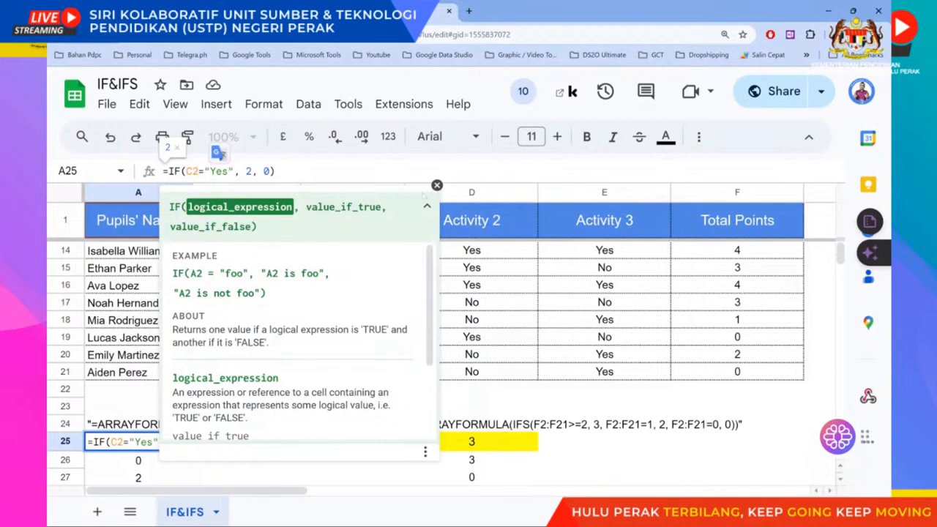
- Check the "Yes", 2 and 0 arguments against the first pupil's Activity 1 answer, and commit =IF(C2="Yes", 2, 0) in A25
scroll(320, 254, up, 5)
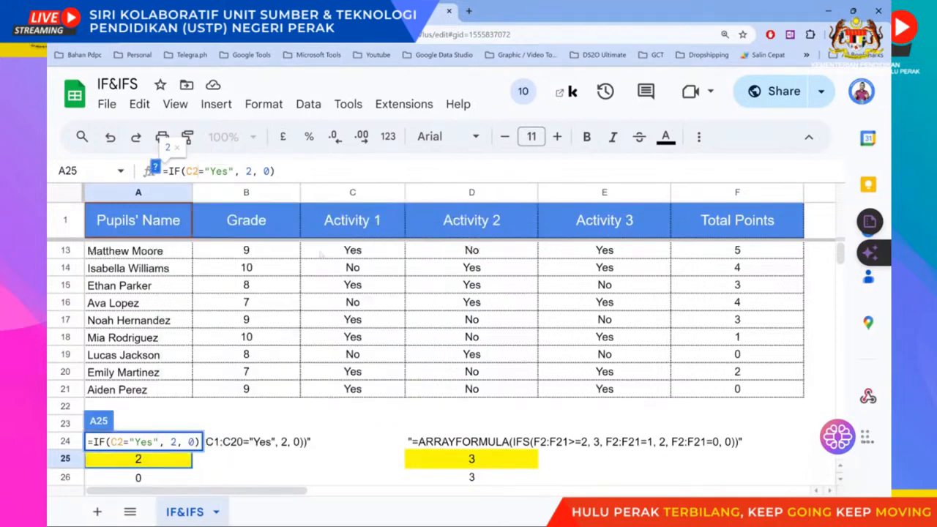
scroll(320, 255, up, 1)
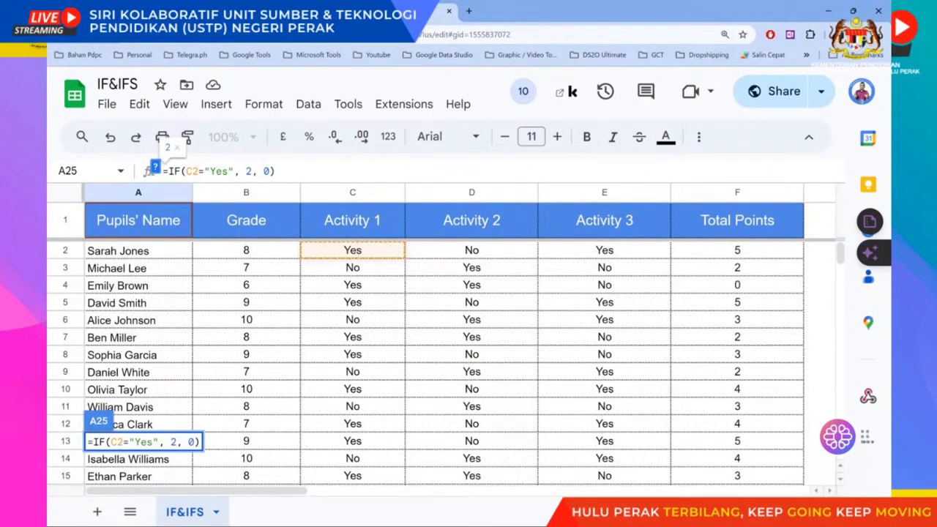
drag(204, 172, 233, 172)
click(222, 171)
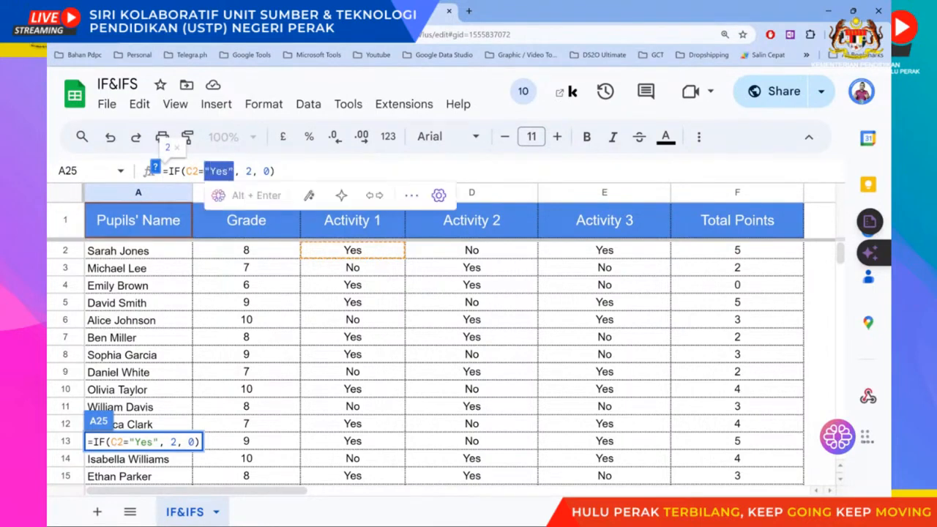
click(246, 171)
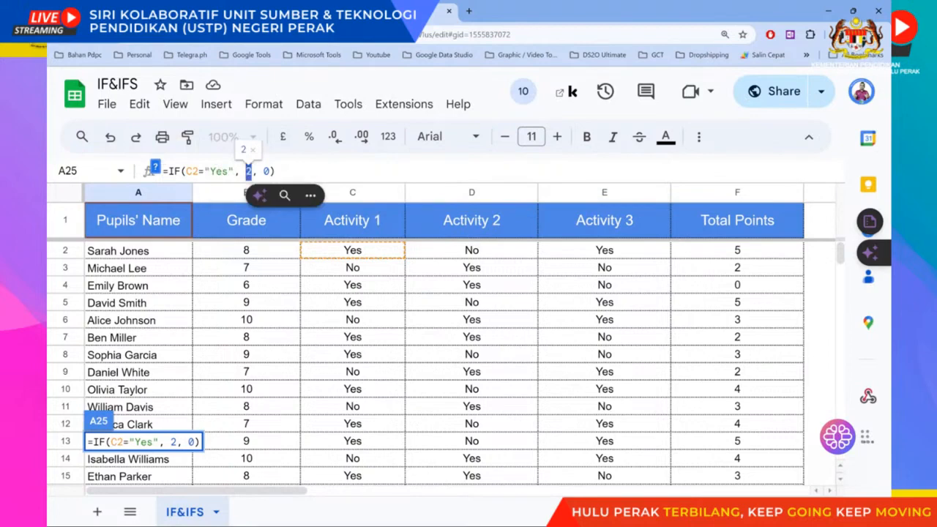
double_click(266, 172)
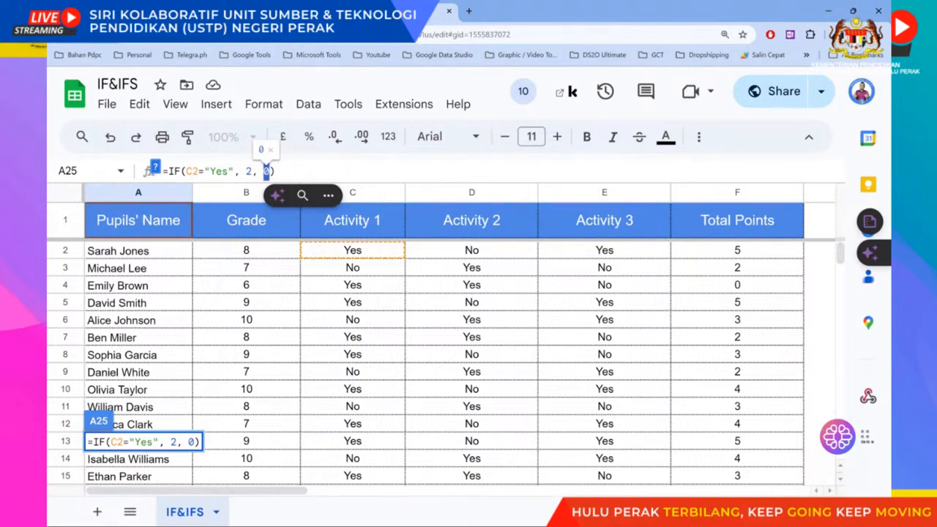
key(Return)
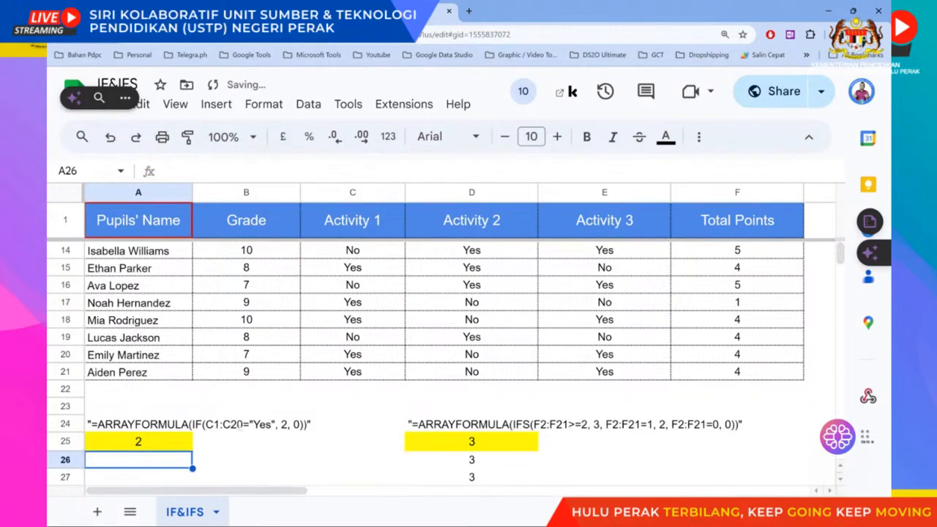
- Insert a blank column between Activity 1 and Activity 2
scroll(321, 344, up, 5)
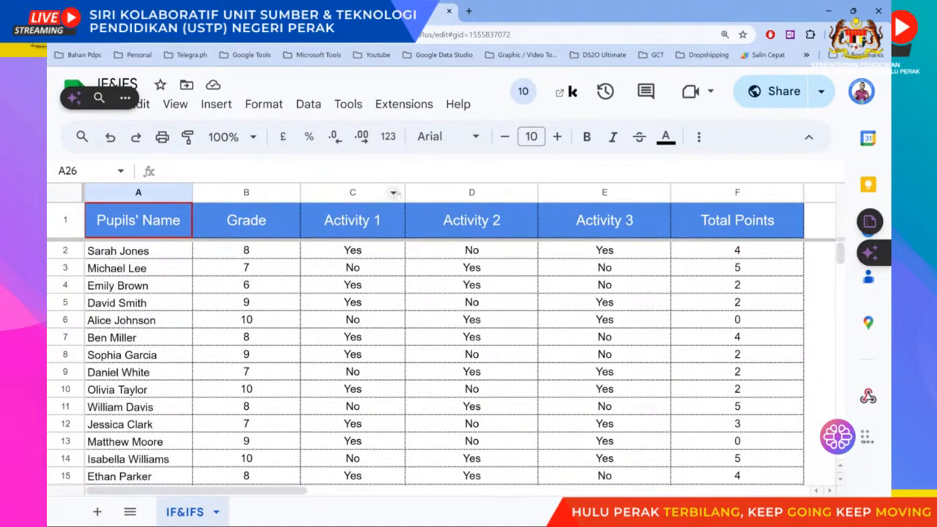
click(395, 194)
click(468, 300)
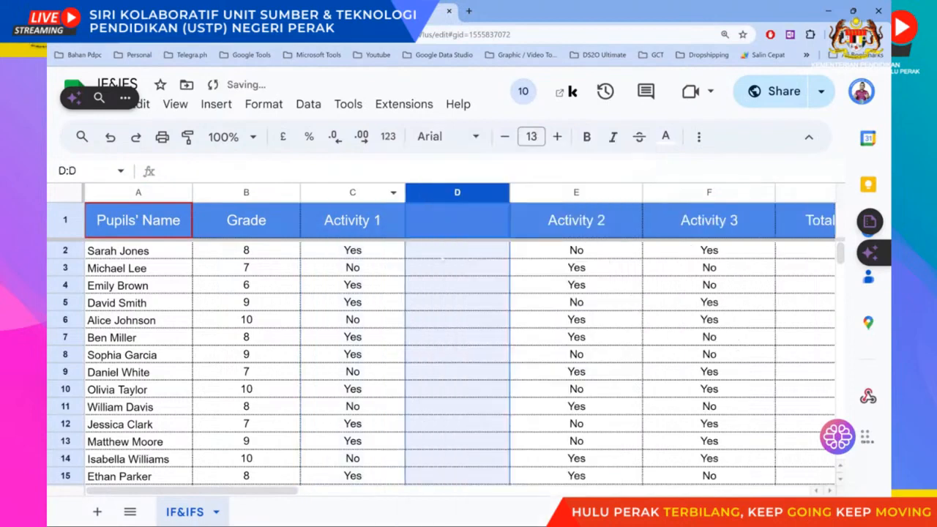
- Copy the formula text =IF(C2="Yes", 2, 0) from A25 and paste it into D2 of the blank column
scroll(301, 335, down, 5)
scroll(301, 335, down, 1)
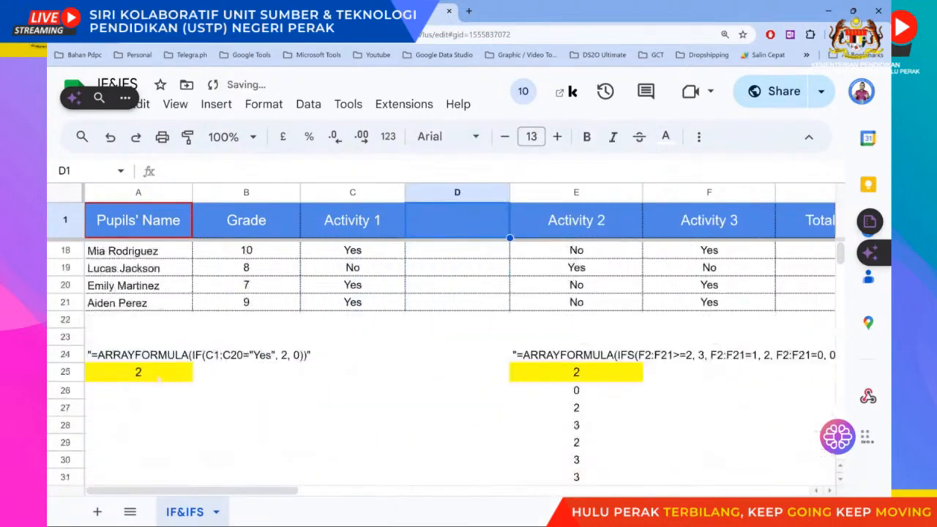
click(155, 374)
click(282, 171)
drag(282, 171, 161, 173)
key(ctrl+c)
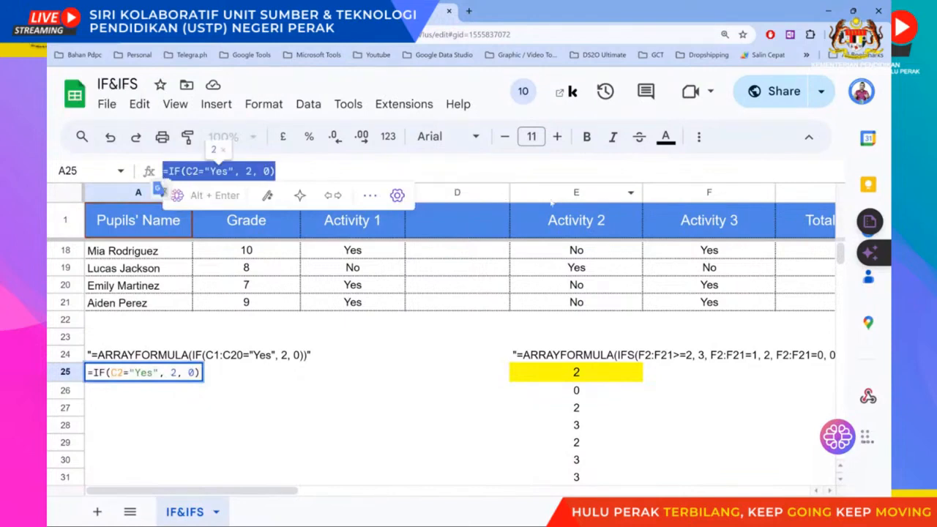
key(Tab)
scroll(466, 293, up, 5)
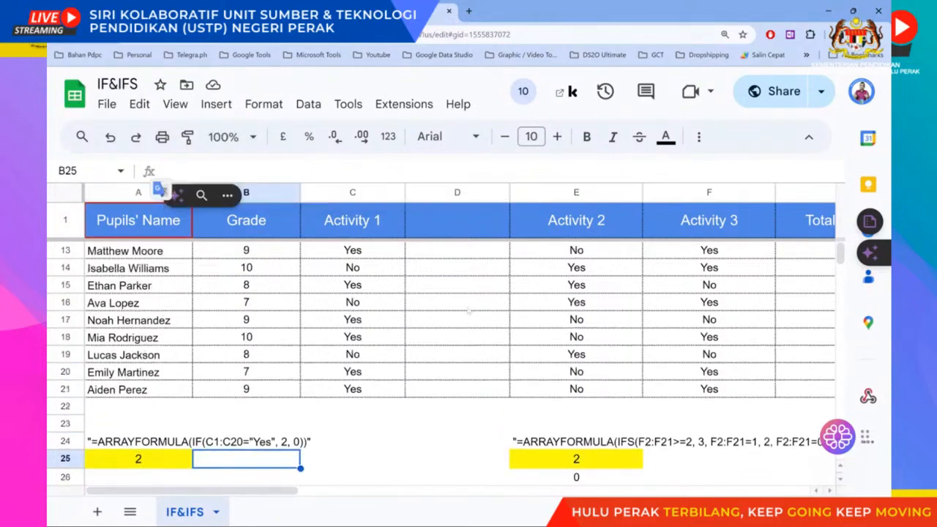
click(462, 250)
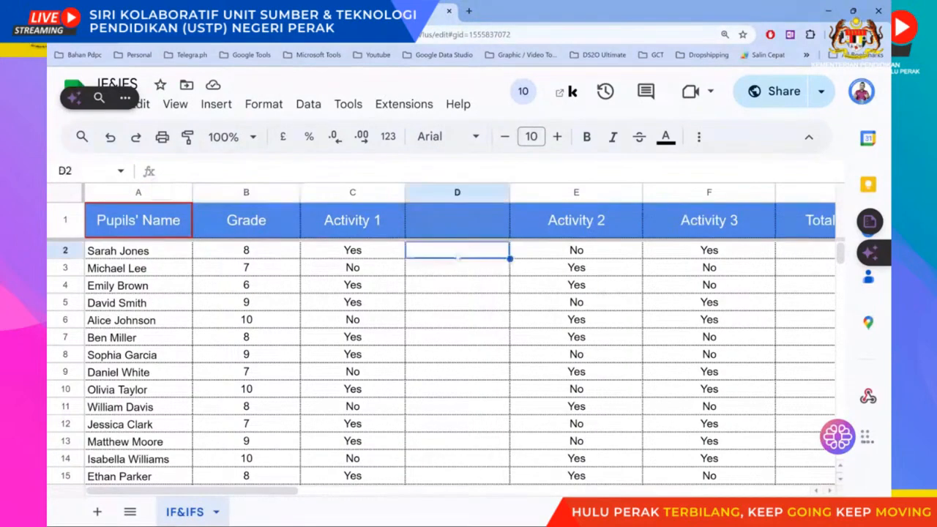
key(ctrl+v)
double_click(458, 254)
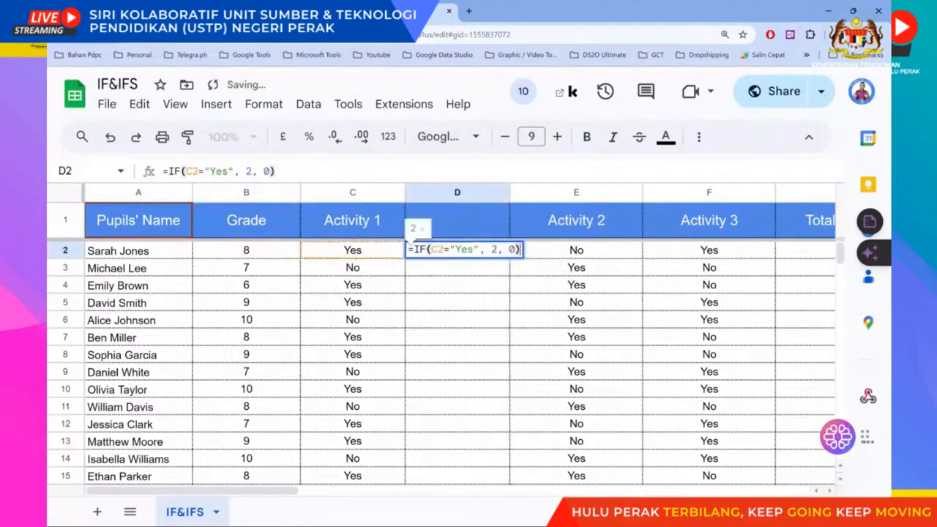
key(Return)
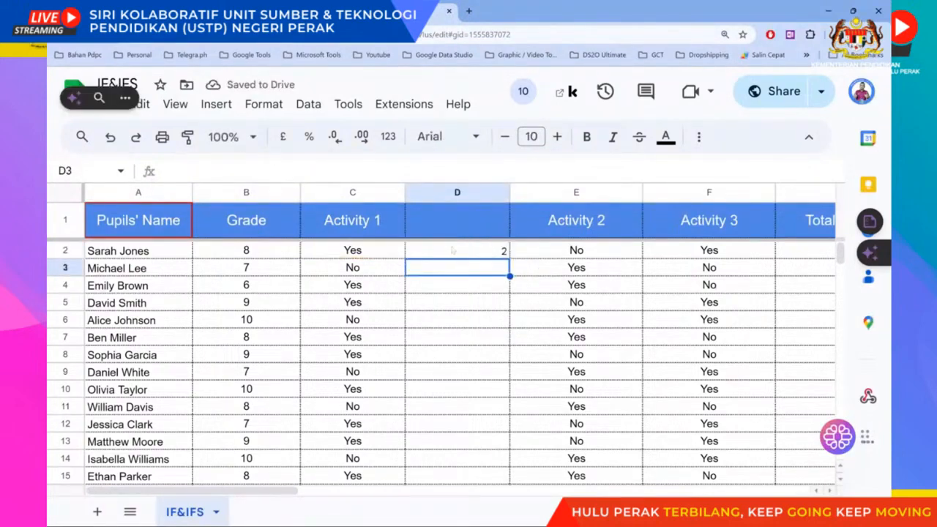
- Center the contents of D2 horizontally
click(473, 250)
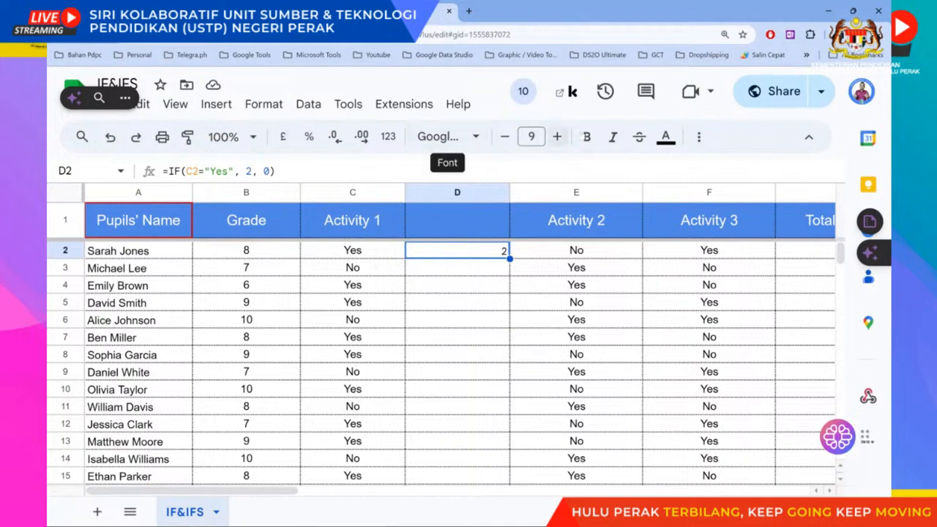
click(699, 137)
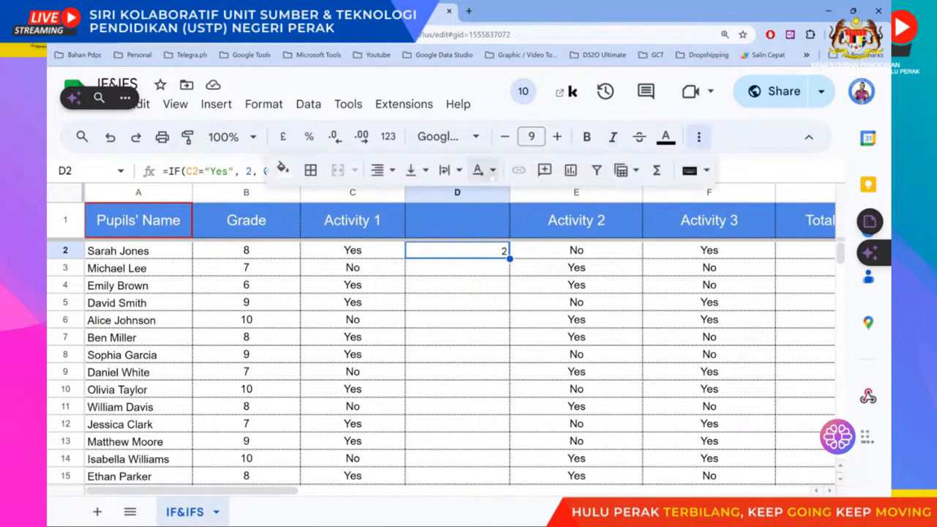
click(382, 171)
click(410, 200)
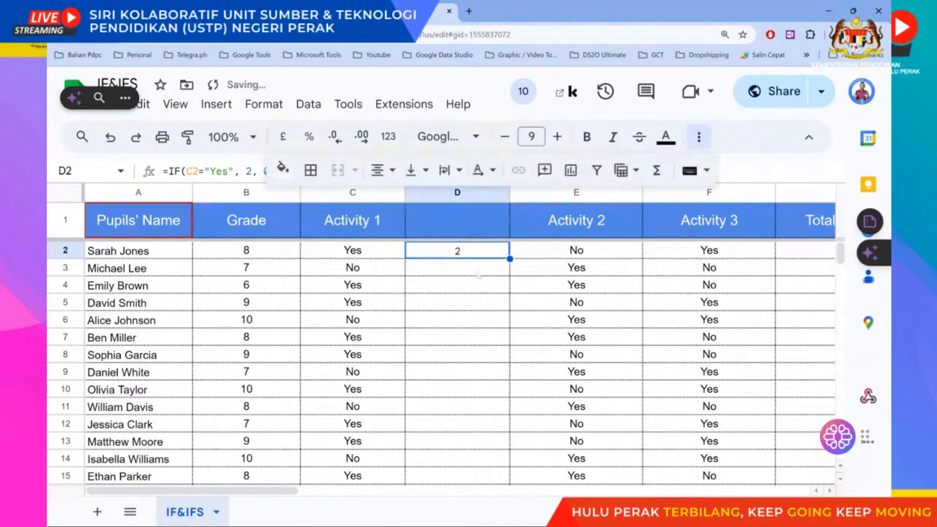
click(478, 276)
- Enter the header "Points" in D1 for the column beside Activity 1
click(462, 225)
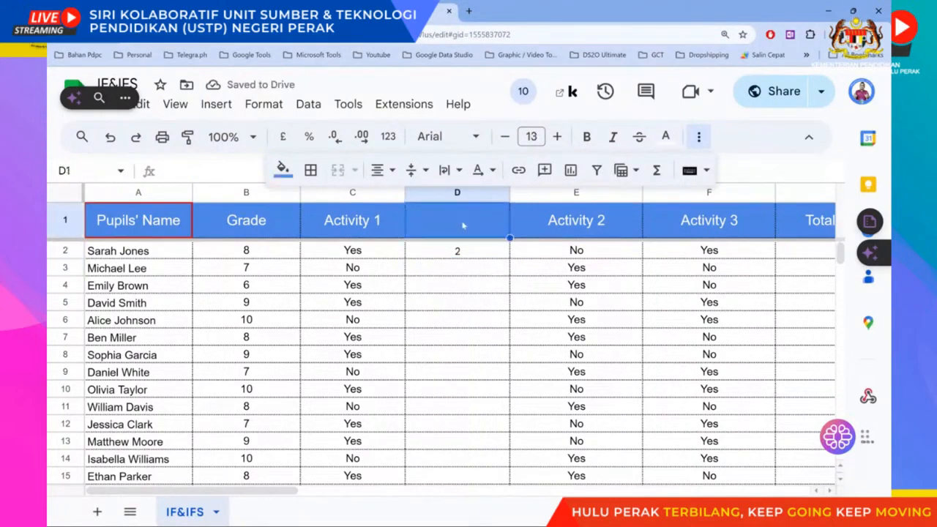
text(Point)
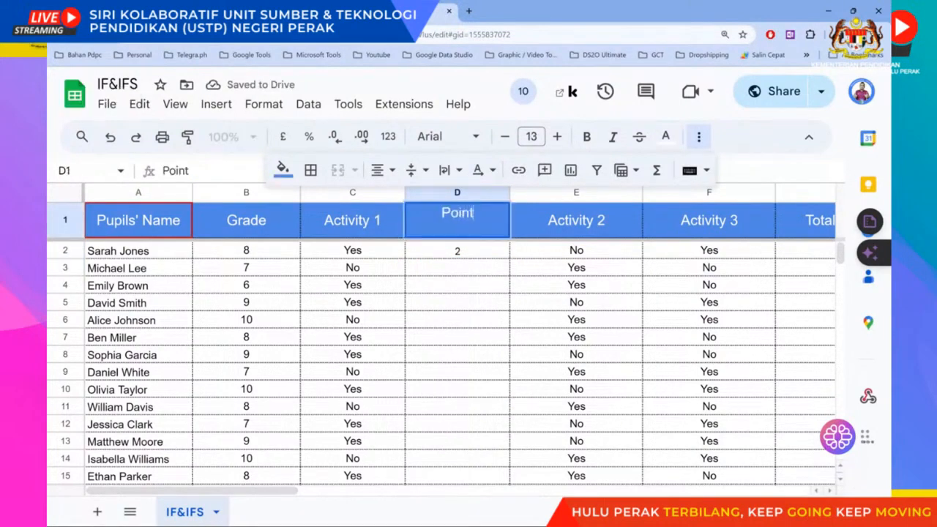
key(BackSpace)
key(BackSpace)
key(BackSpace)
key(BackSpace)
text(oints)
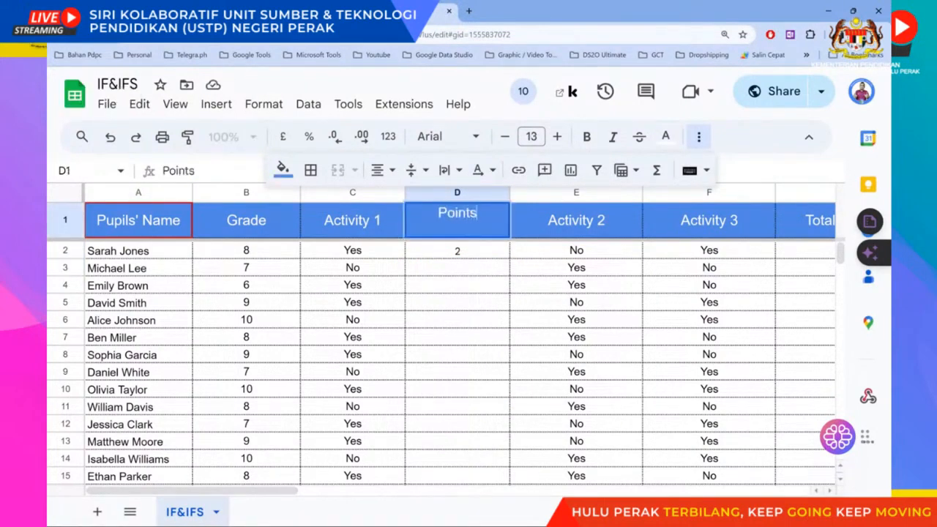
key(Return)
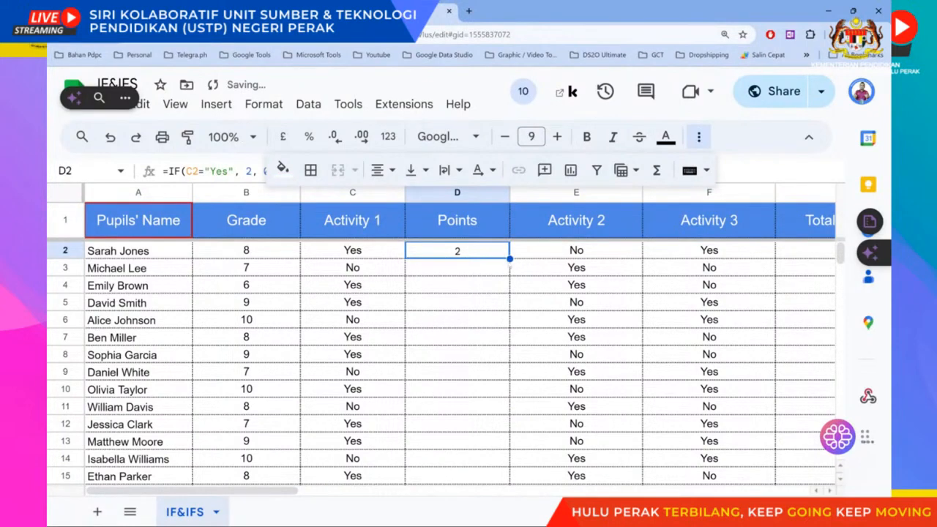
- Fill the D2 formula down to D3 and compare it with the second pupil's Activity 1 answer in C3
drag(510, 259, 509, 271)
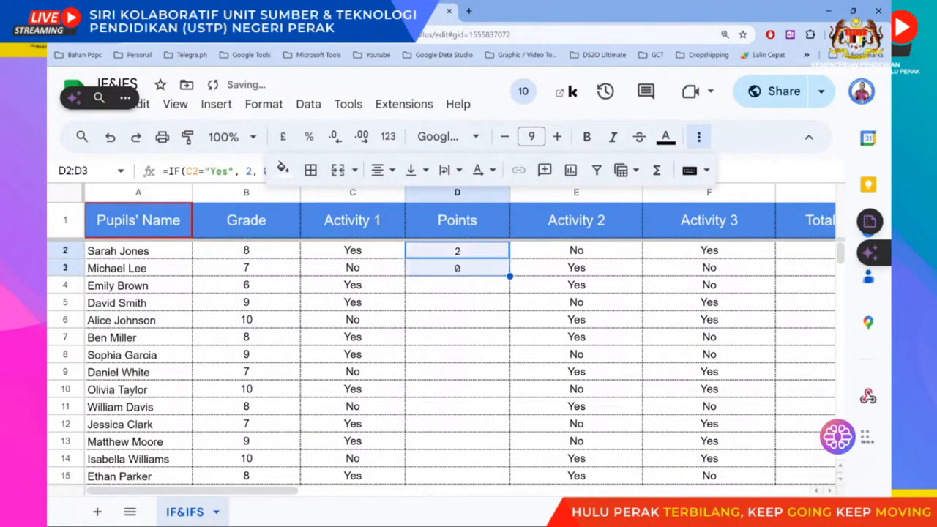
click(370, 267)
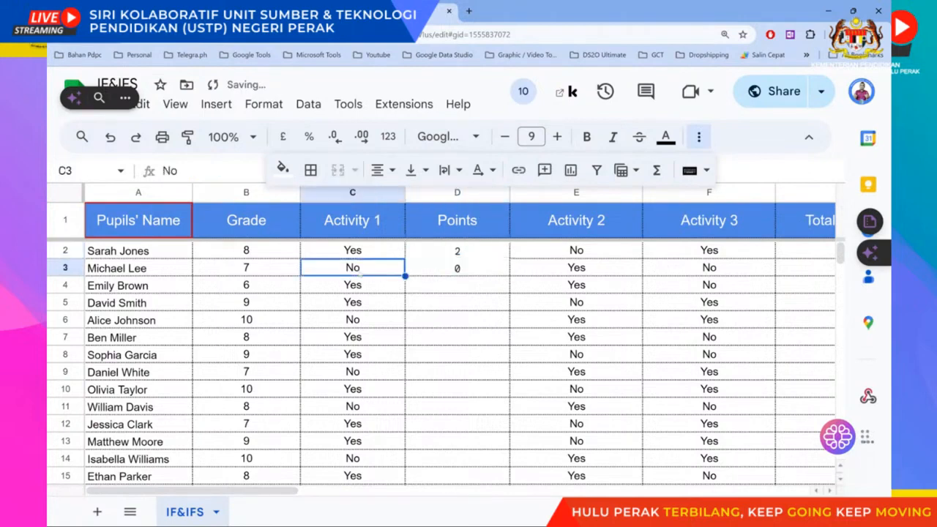
- Fill the D2 formula down to D4 and inspect the cell references in D3 and D4
click(447, 253)
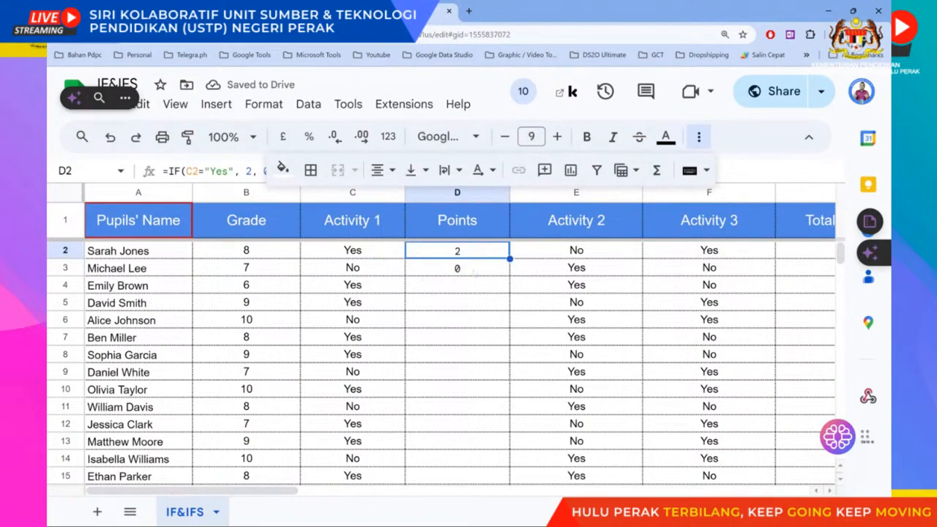
drag(510, 259, 503, 287)
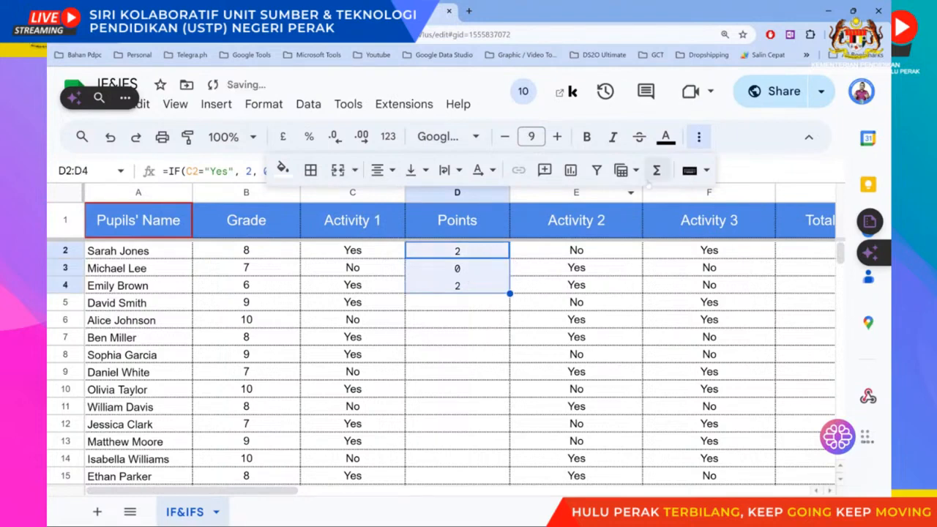
click(700, 139)
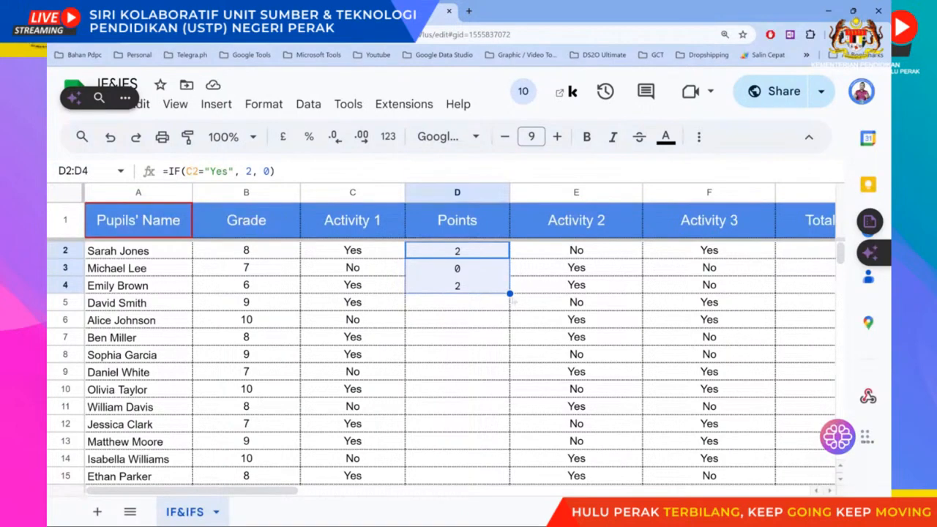
click(483, 273)
click(483, 286)
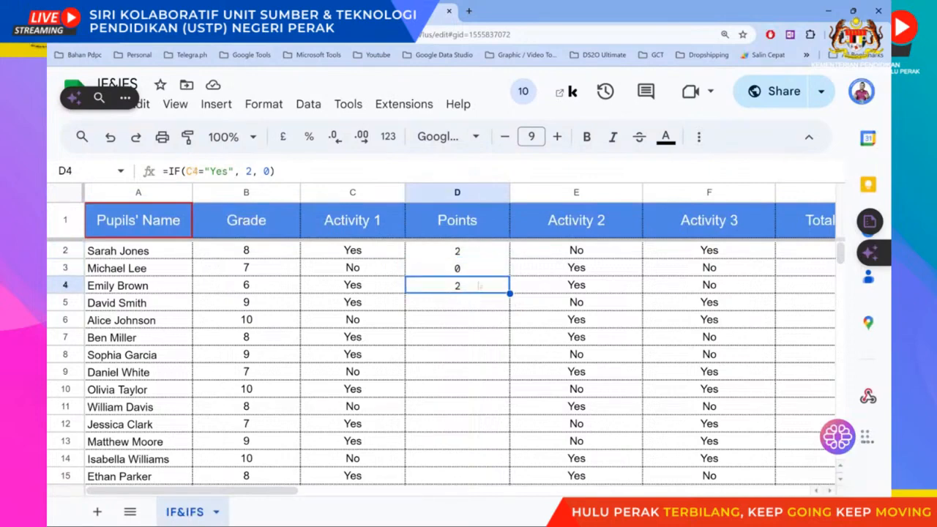
click(480, 273)
scroll(477, 271, down, 5)
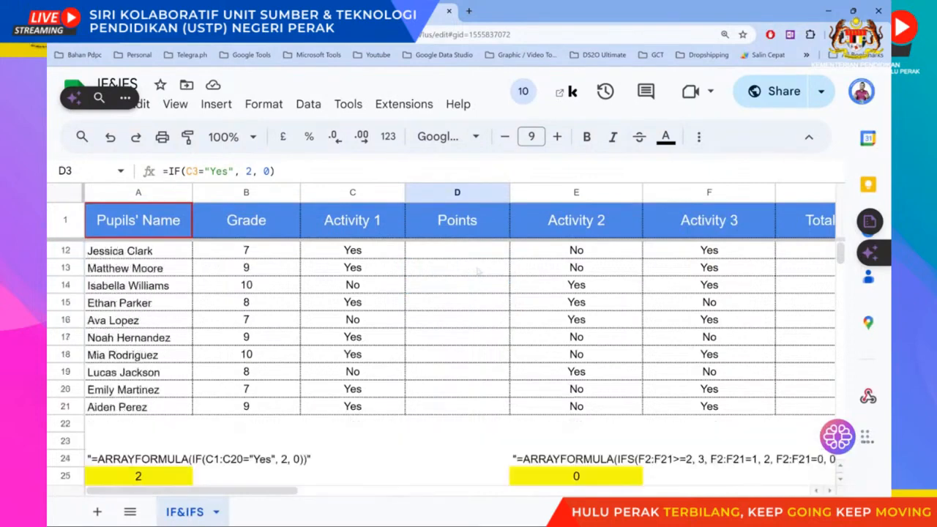
scroll(478, 271, up, 5)
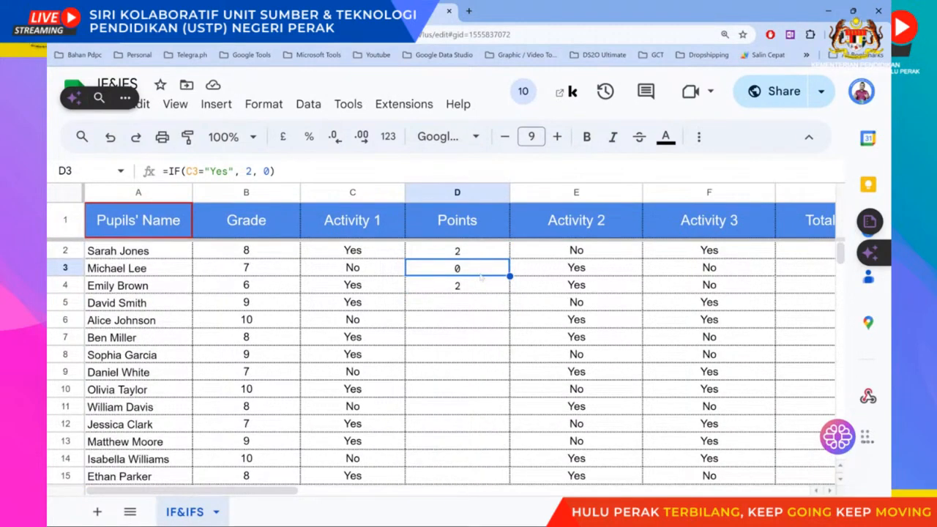
- Clear the filled formulas from D3 and D4 in the Points column
key(Delete)
click(471, 288)
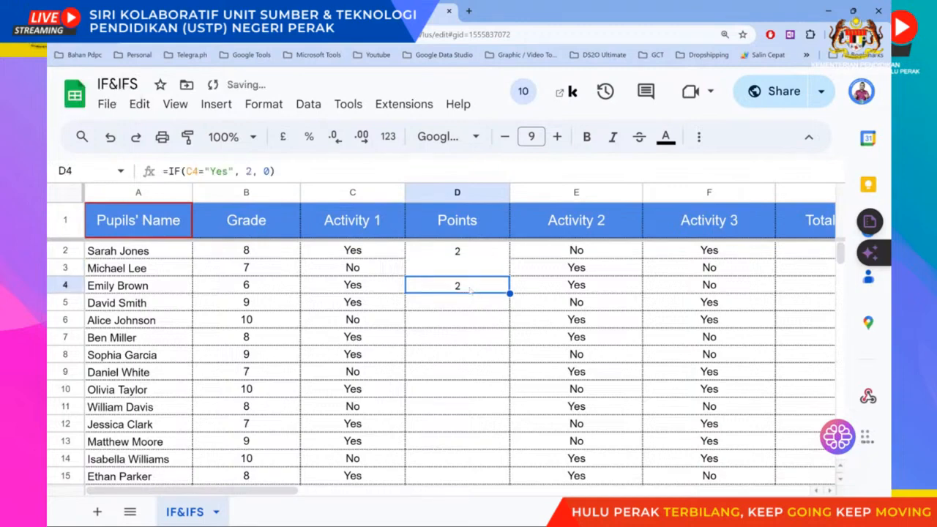
key(Delete)
- Apply all borders to D2:D4 and set a broken line style to match the neighbouring cells
drag(458, 252, 463, 285)
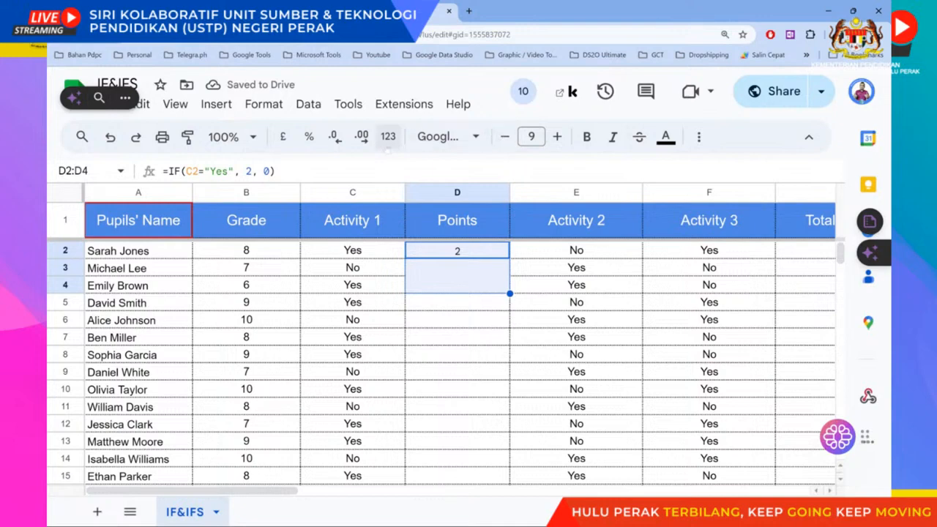
click(698, 137)
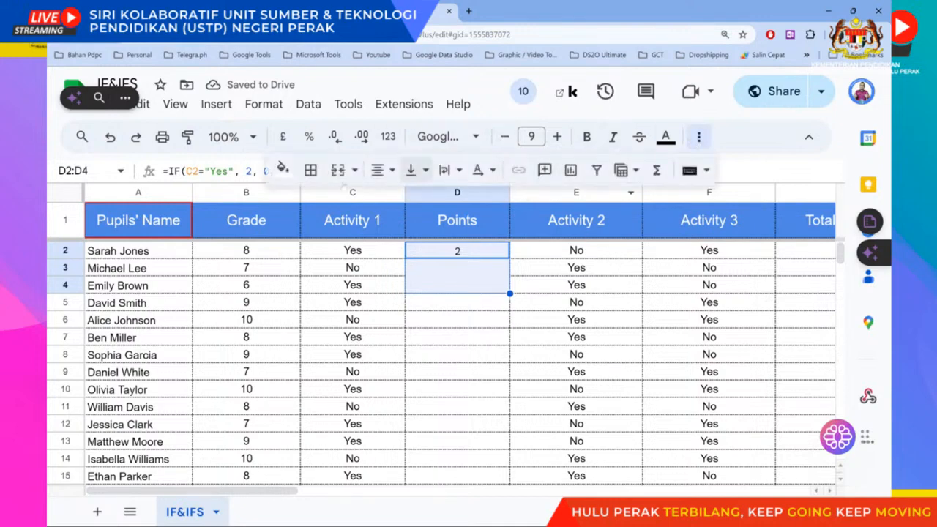
click(310, 170)
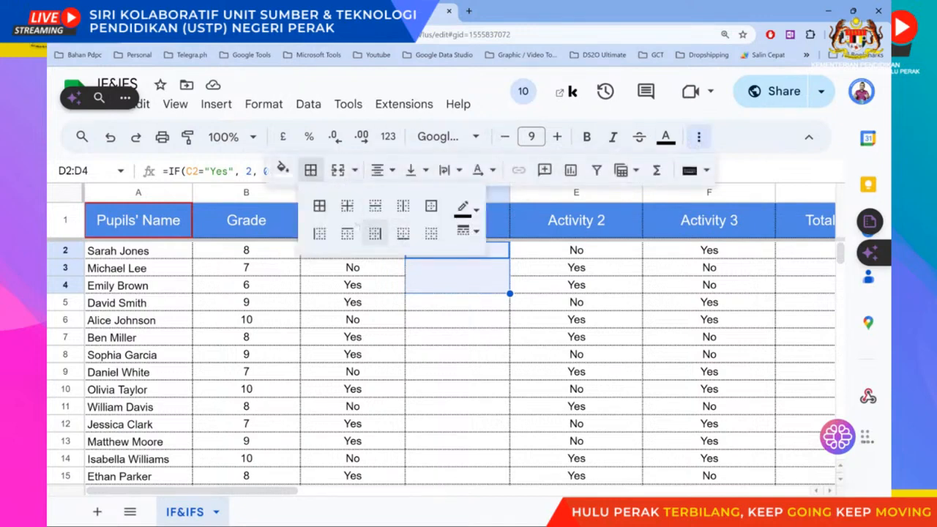
click(319, 205)
click(469, 231)
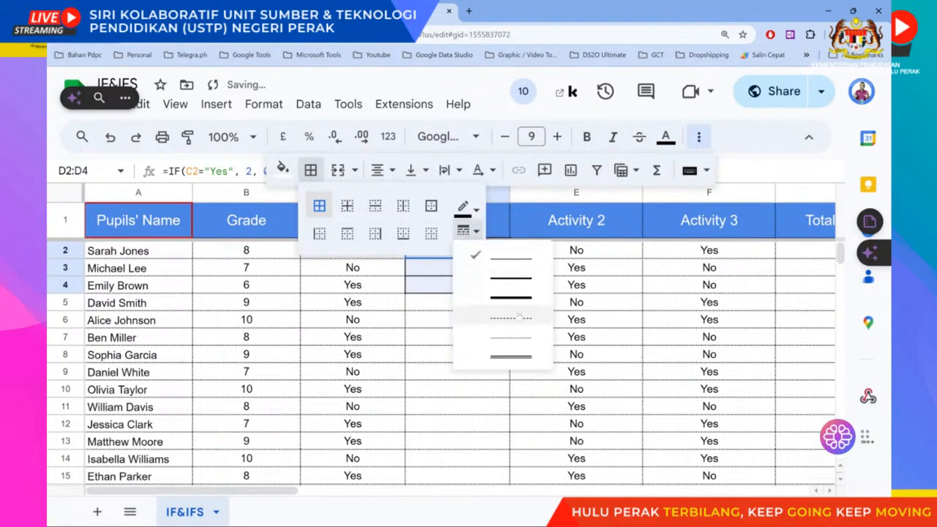
click(512, 347)
click(479, 268)
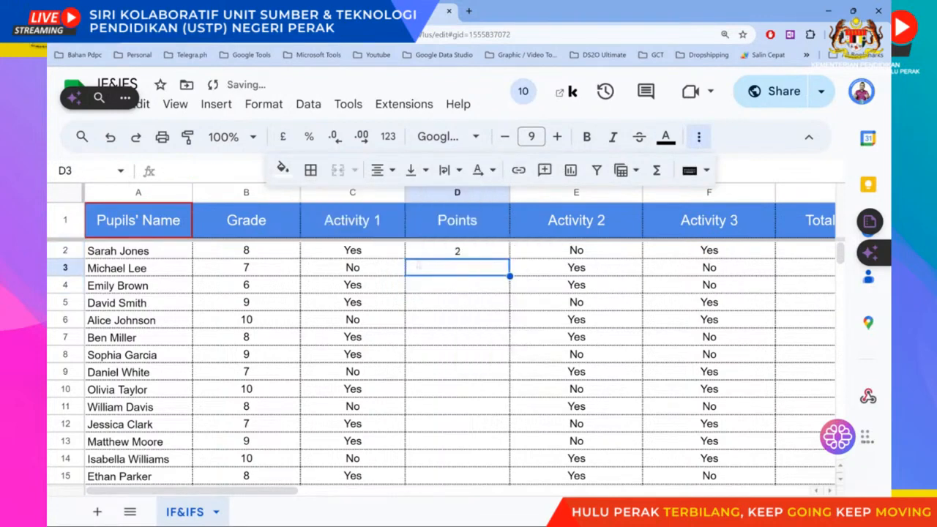
- Extend the condition in the D2 formula from the single cell C2 to the range C2:C21
click(458, 251)
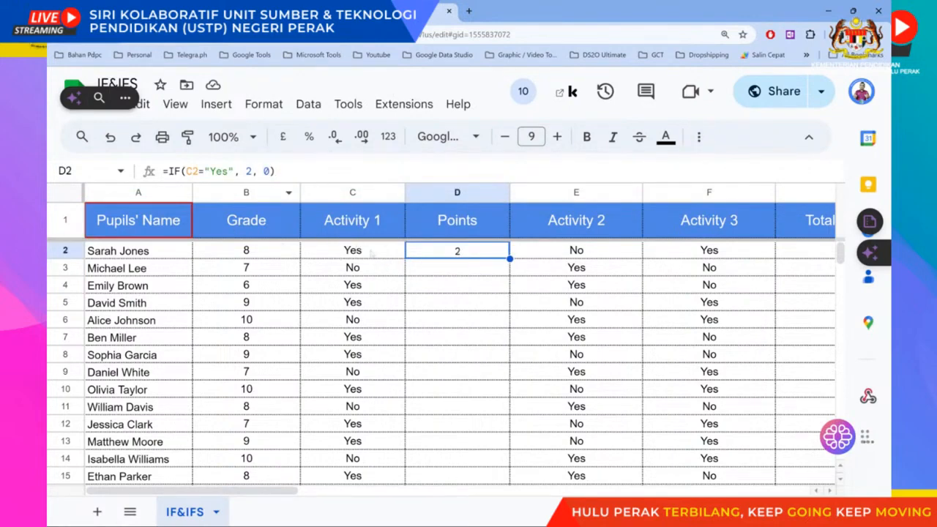
scroll(381, 265, down, 2)
scroll(373, 265, up, 2)
key(Return)
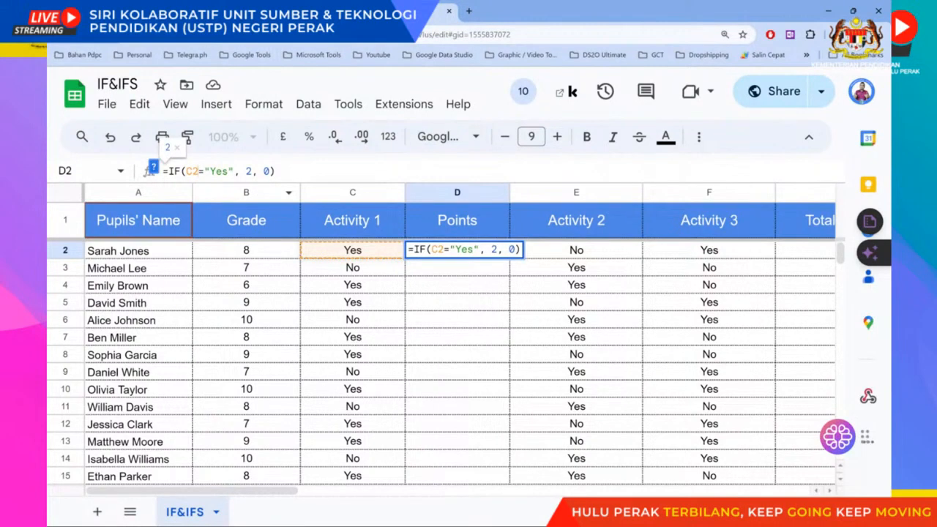
text(:)
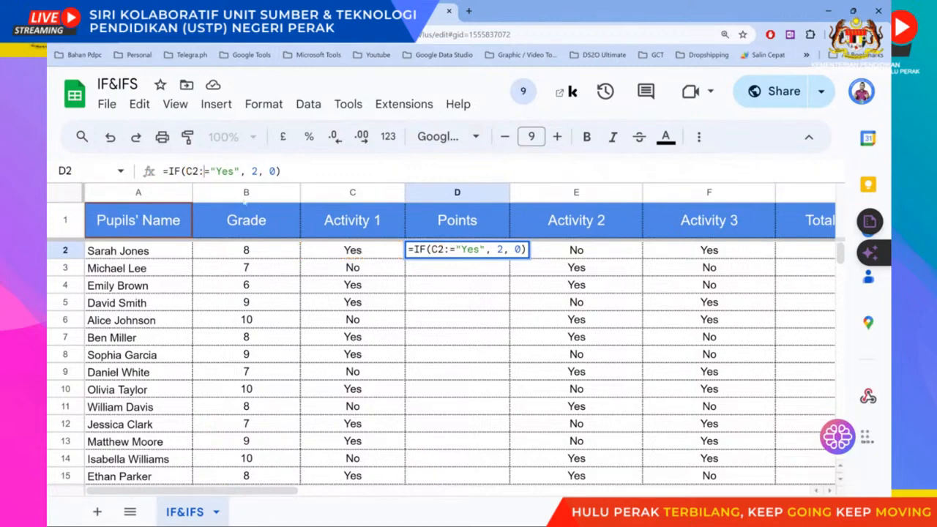
scroll(439, 359, down, 3)
scroll(350, 399, down, 3)
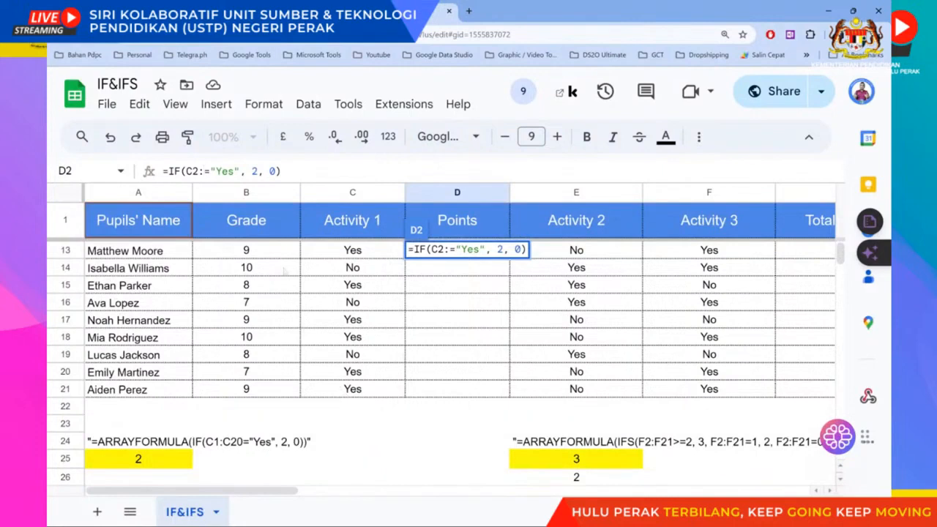
text(C21)
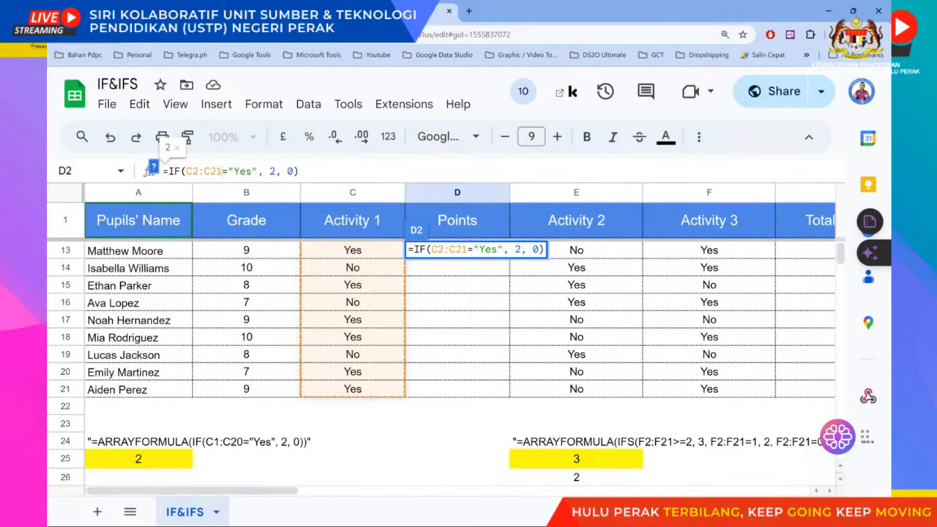
- Try the open-ended range C2:C in the D2 formula and examine how far down it reaches
key(BackSpace)
key(BackSpace)
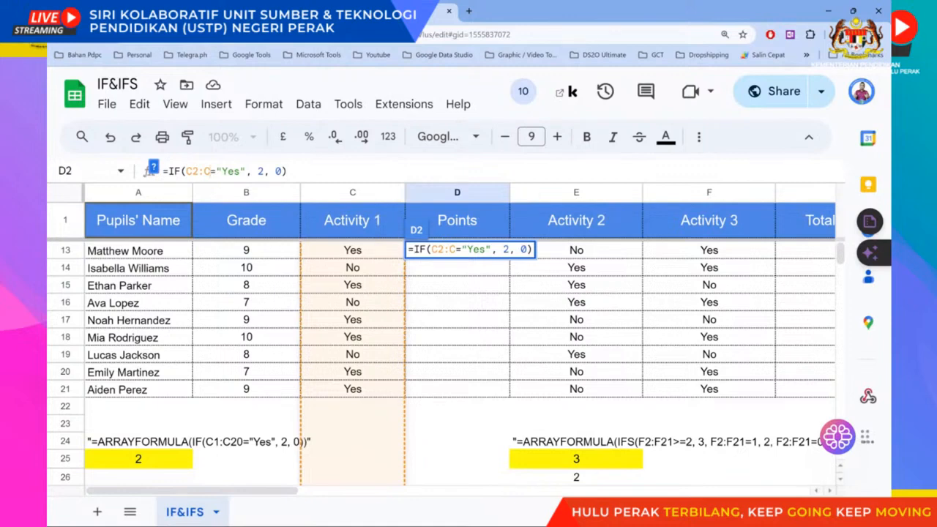
scroll(320, 287, down, 4)
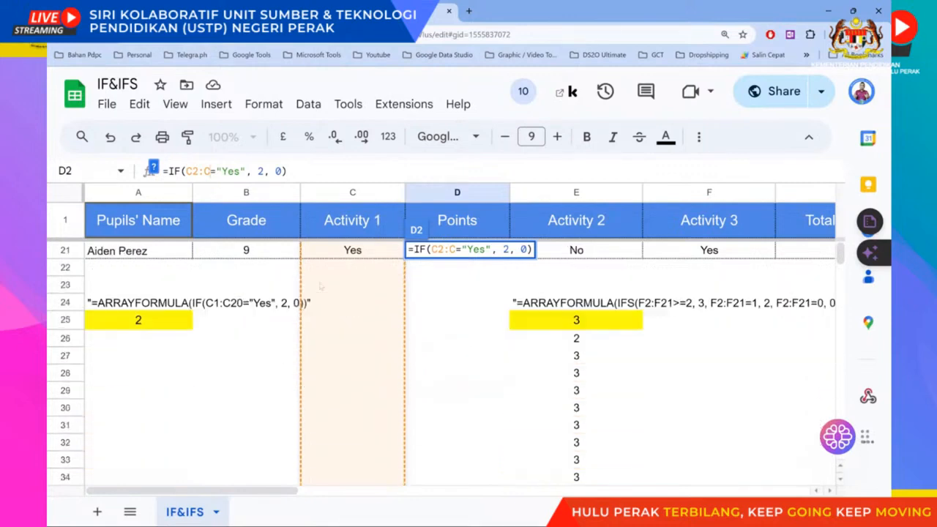
scroll(321, 287, up, 2)
scroll(321, 287, down, 2)
scroll(321, 287, up, 5)
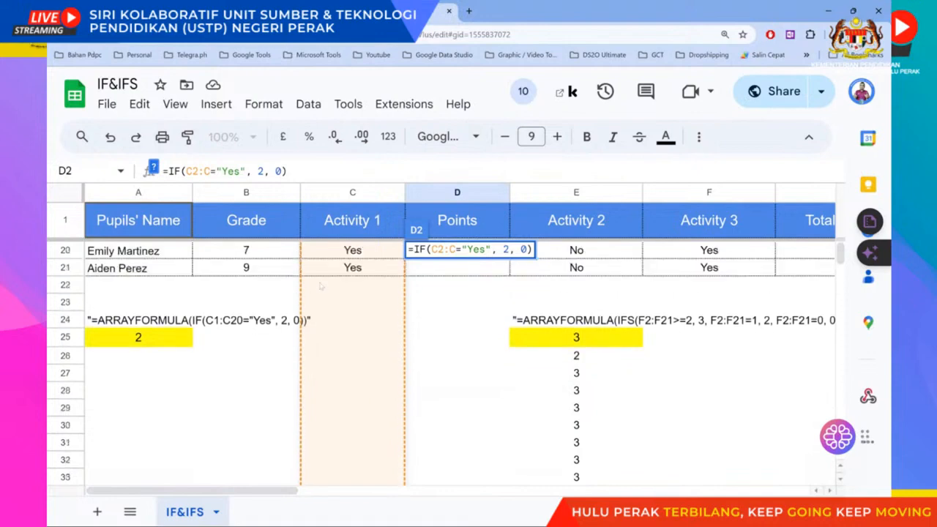
- Close the range at row 21 and commit =IF(C2:C21="Yes", 2, 0) in D2
text(21)
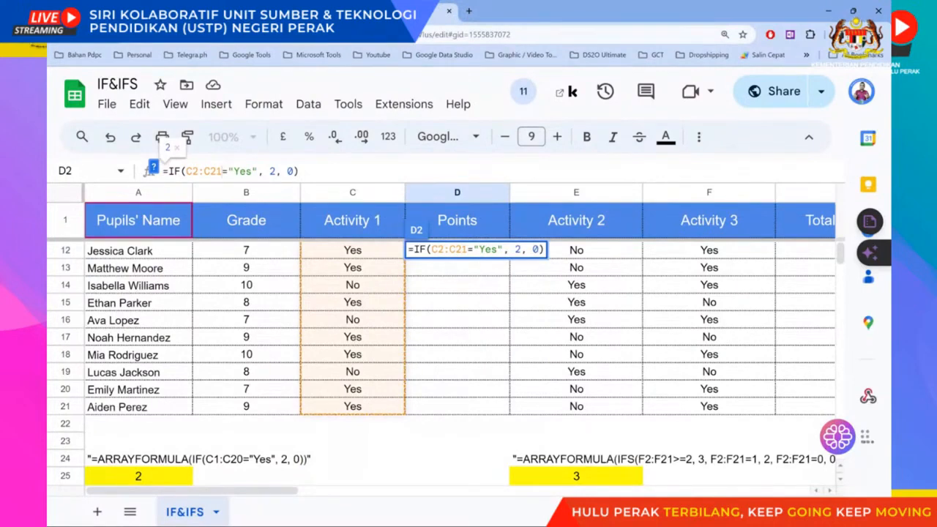
key(Return)
scroll(577, 238, up, 1)
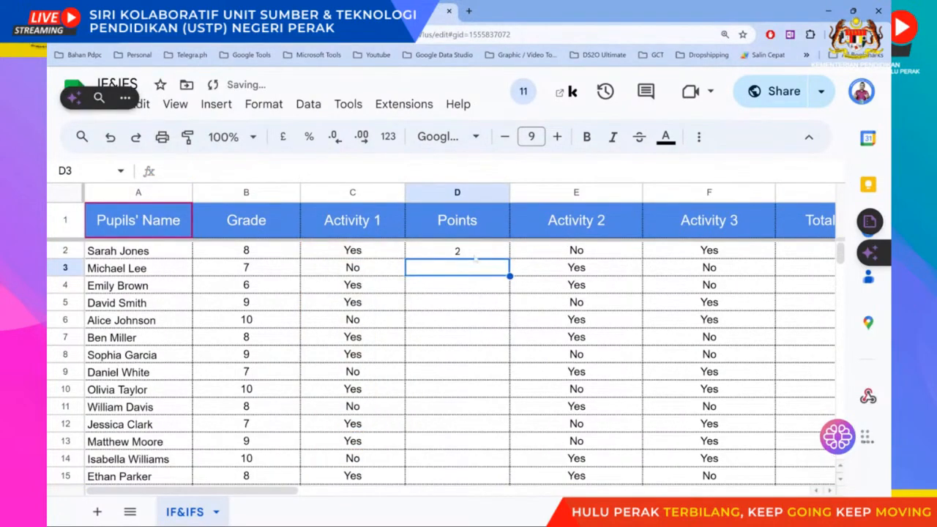
- Examine the range reference inside the D2 formula without changing it
click(476, 256)
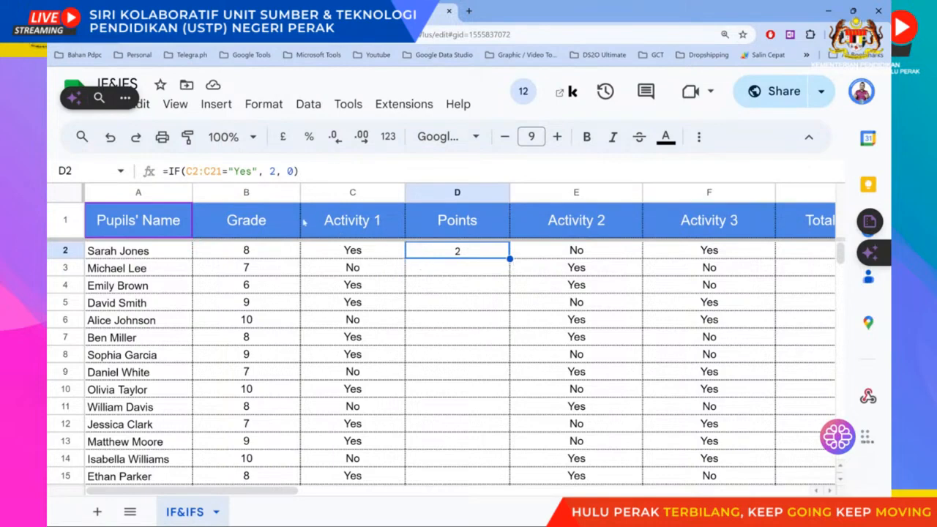
double_click(204, 170)
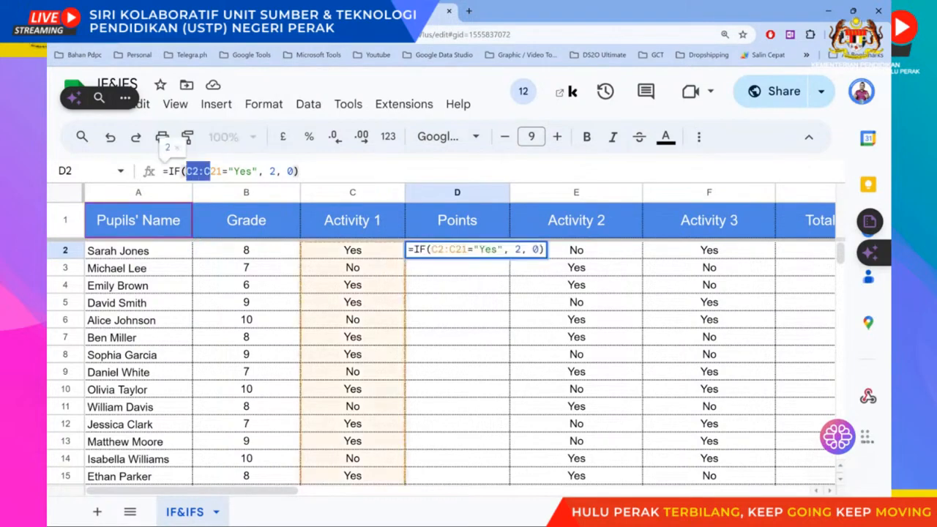
click(337, 171)
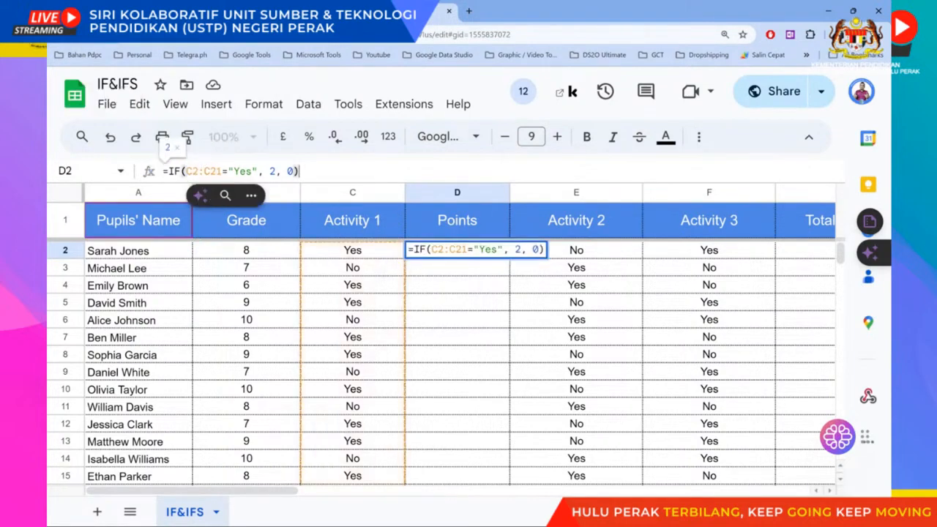
click(442, 285)
- Fill the D2 range formula down to D4 and inspect the ranges used in D3 and D4
click(436, 251)
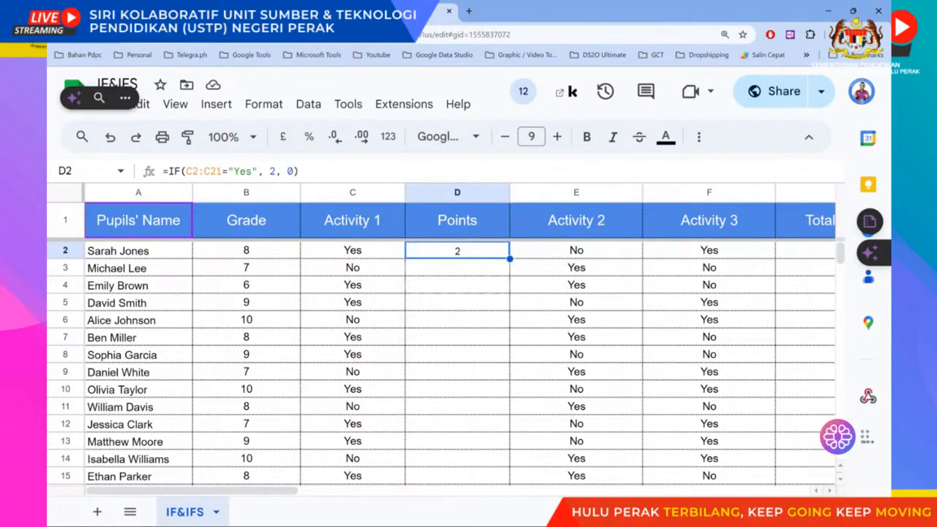
drag(509, 259, 503, 282)
click(448, 276)
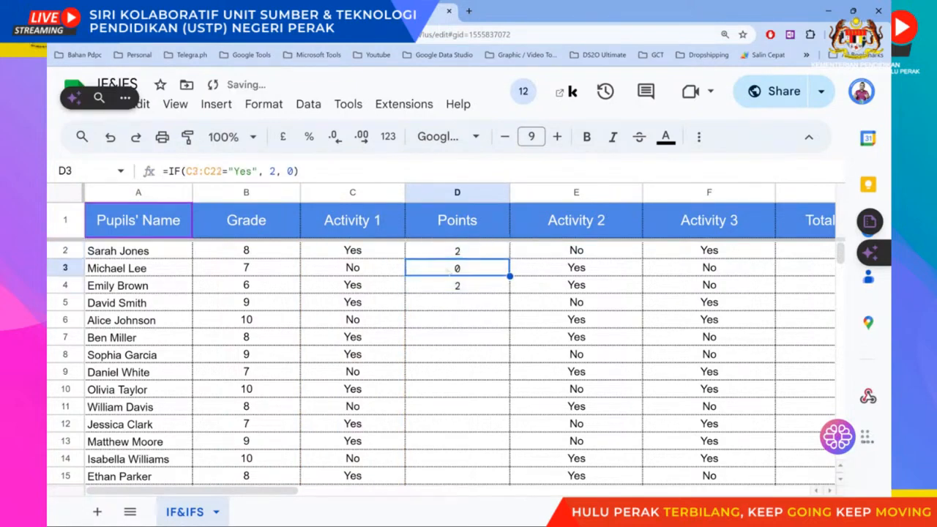
key(Return)
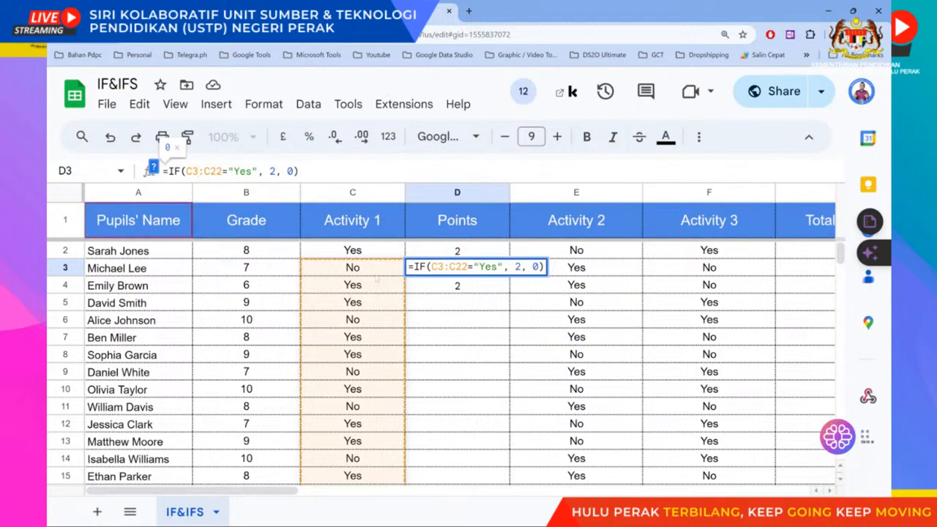
key(Return)
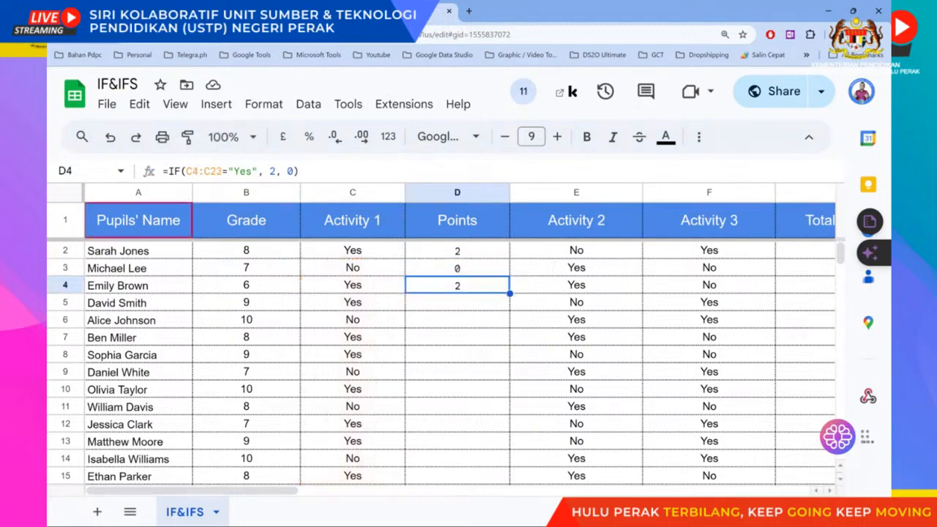
double_click(448, 286)
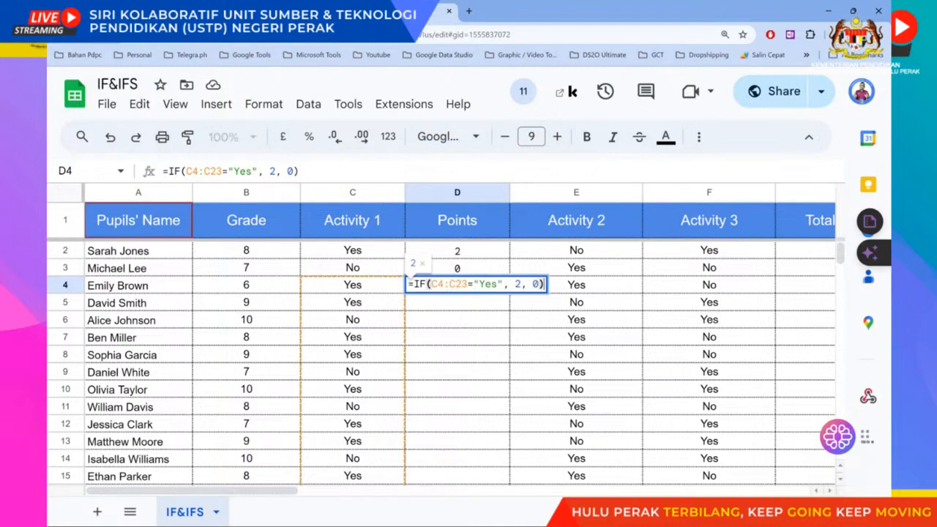
key(Return)
- Clear the copied range formulas from D3 and D4, keeping only the one in D2
click(473, 270)
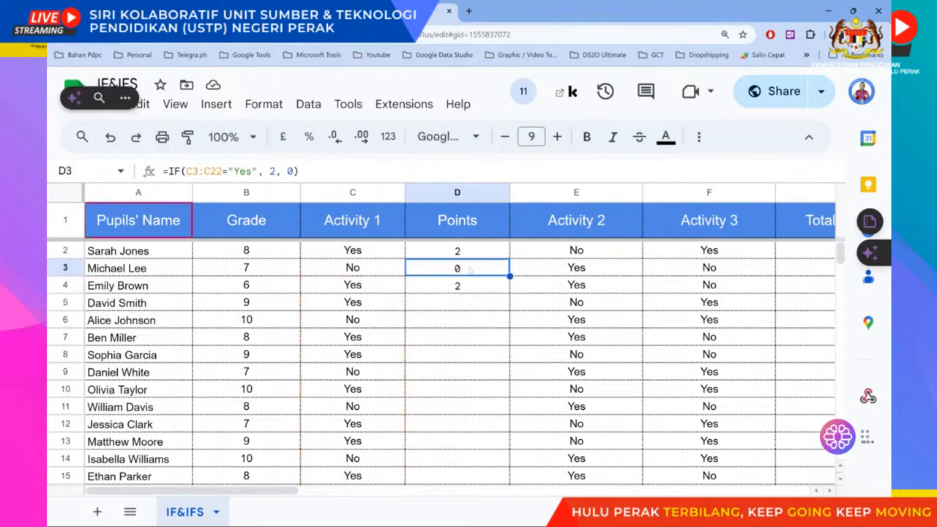
key(Delete)
click(472, 285)
key(Delete)
- Make the range in the D2 formula absolute, giving =IF($C$2:$C$21="Yes", 2, 0)
click(464, 252)
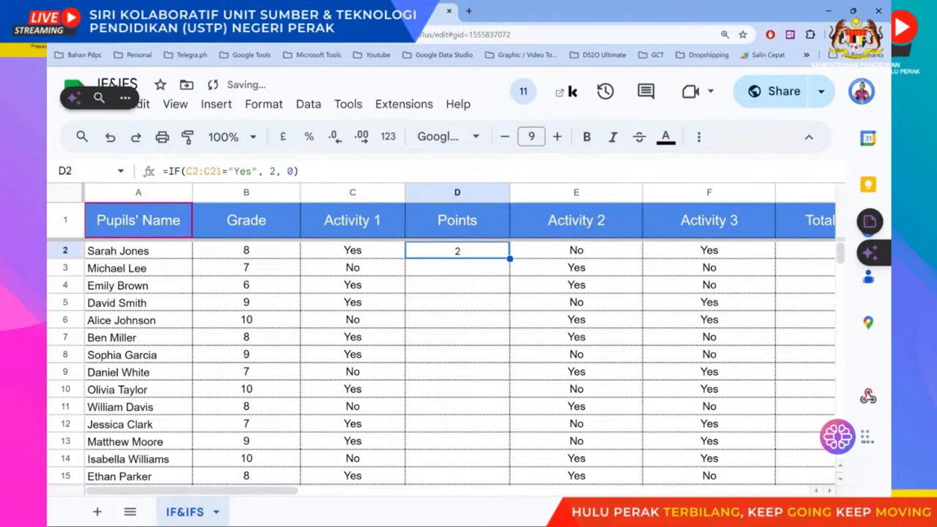
drag(186, 172, 204, 172)
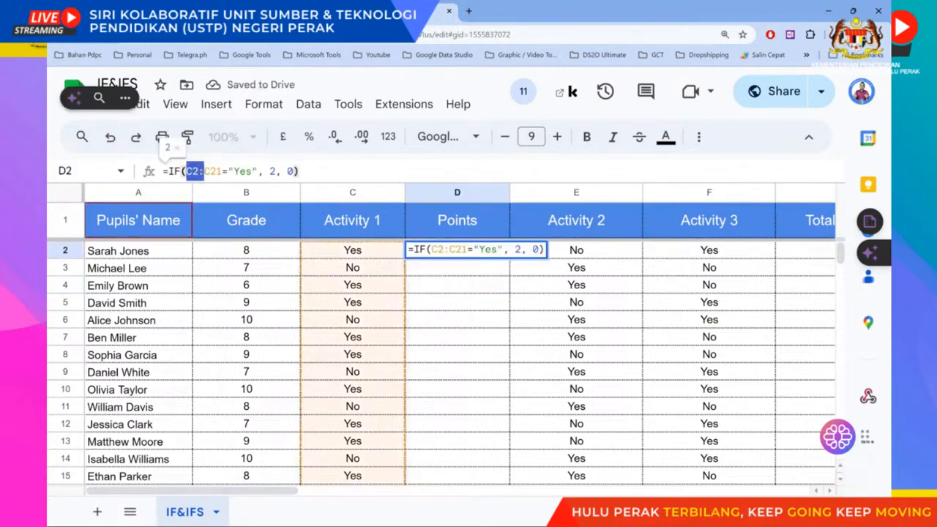
click(199, 172)
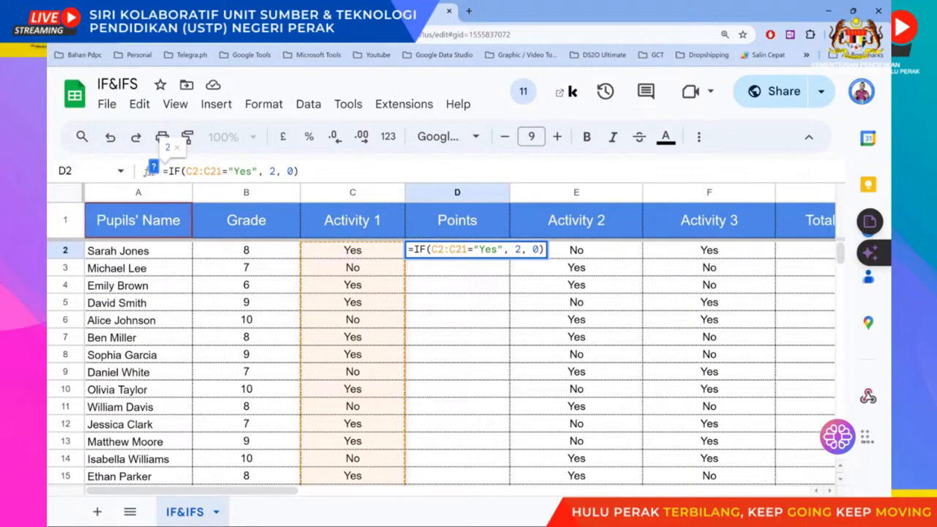
drag(186, 171, 222, 171)
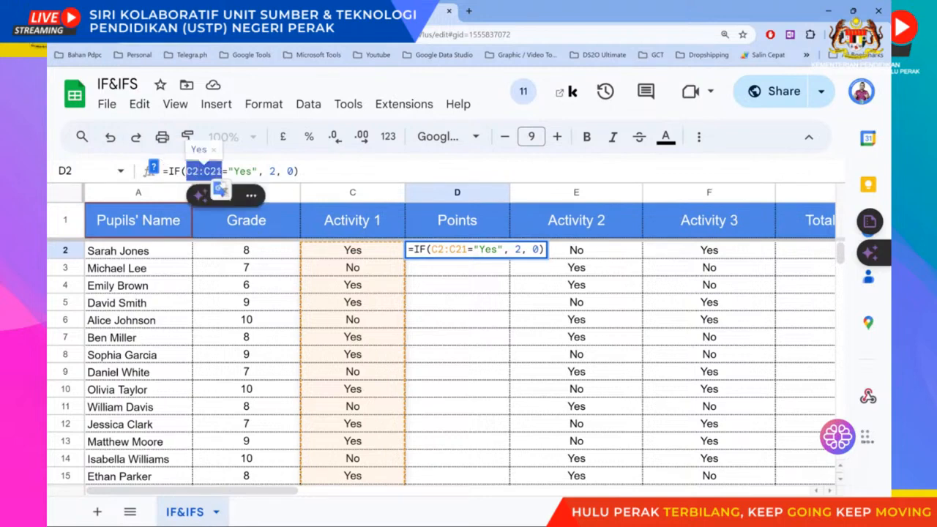
key(F4)
click(251, 195)
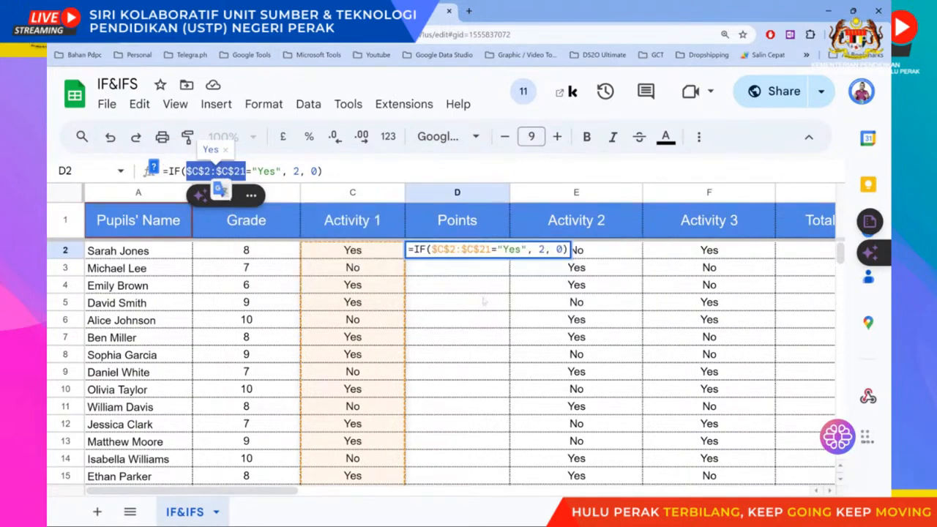
click(466, 282)
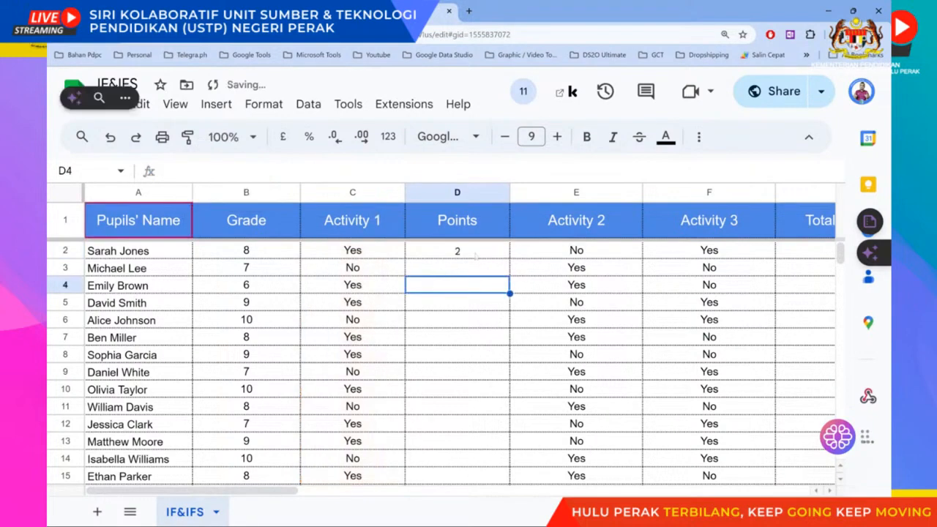
- Fill the absolute-range formula from D2 into D3 and inspect the range reference in D3
click(475, 252)
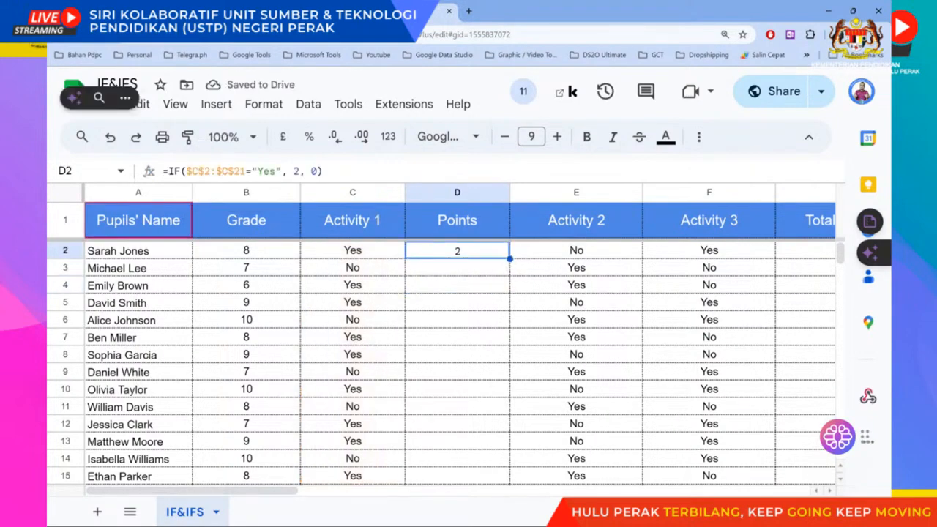
drag(510, 259, 511, 273)
click(435, 273)
key(F2)
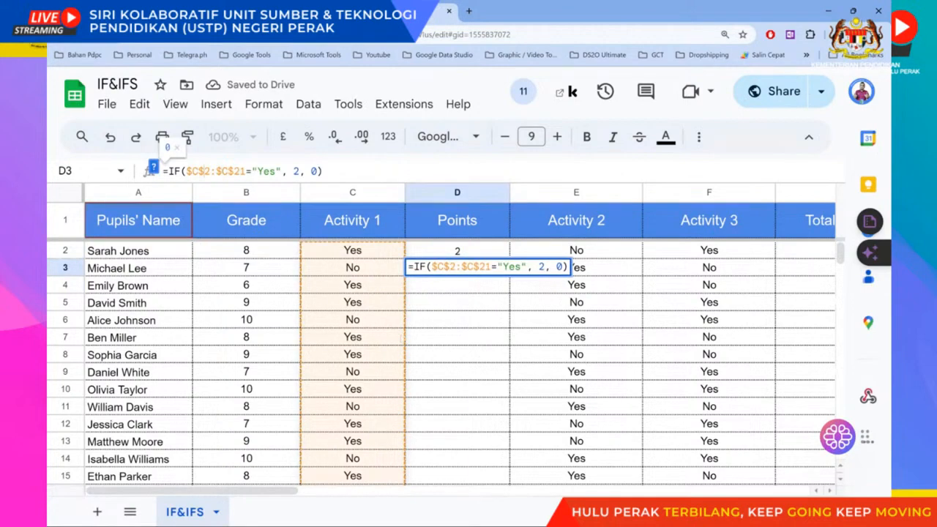
scroll(439, 358, down, 1)
scroll(439, 359, up, 1)
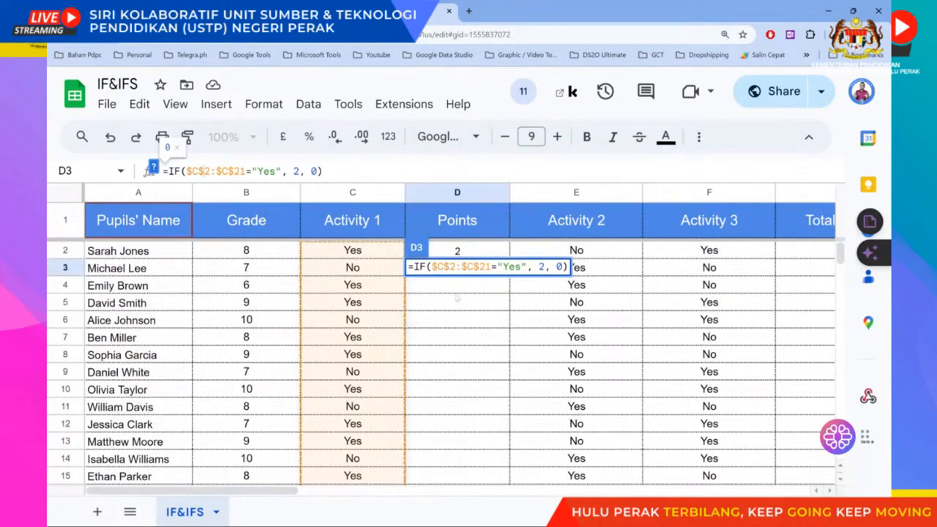
key(Return)
- Fill the D2 formula down to D6, and clear the copies from D3:D6
click(470, 269)
click(497, 253)
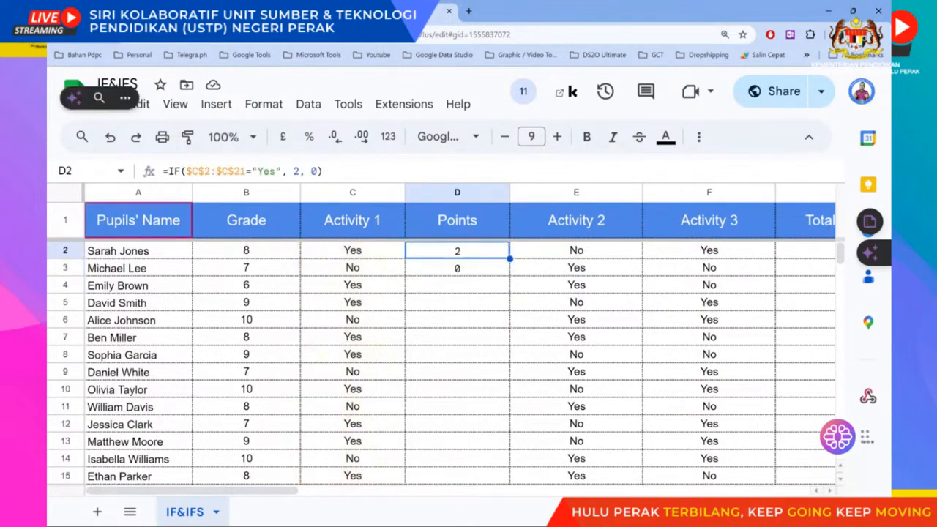
drag(509, 259, 484, 328)
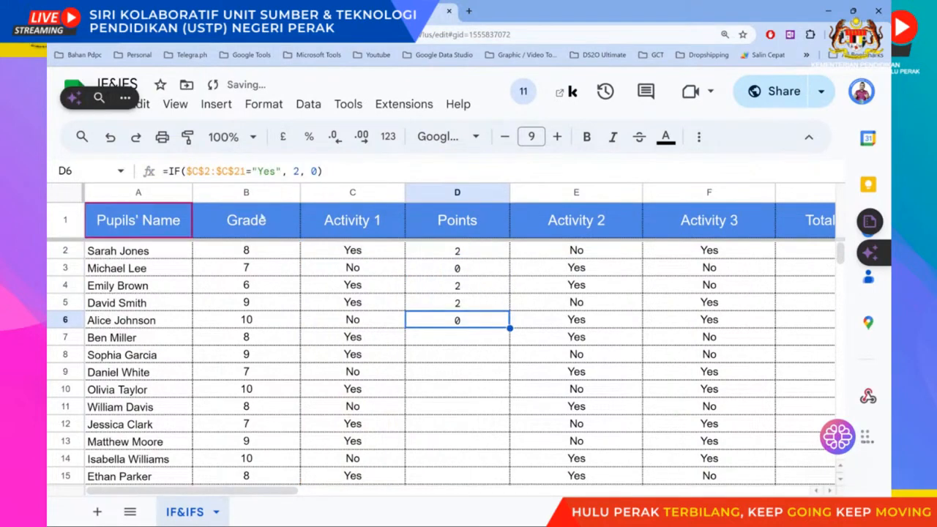
key(Return)
key(Return)
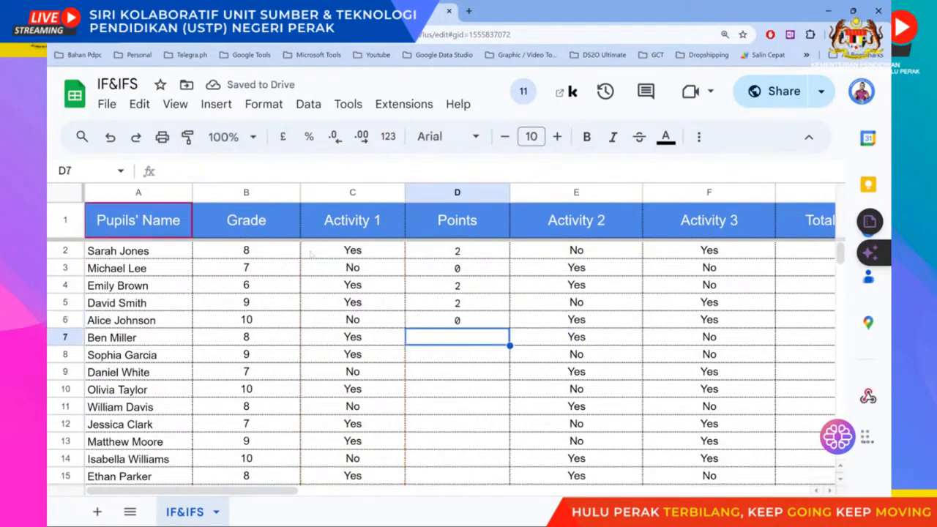
drag(449, 271, 452, 317)
key(Delete)
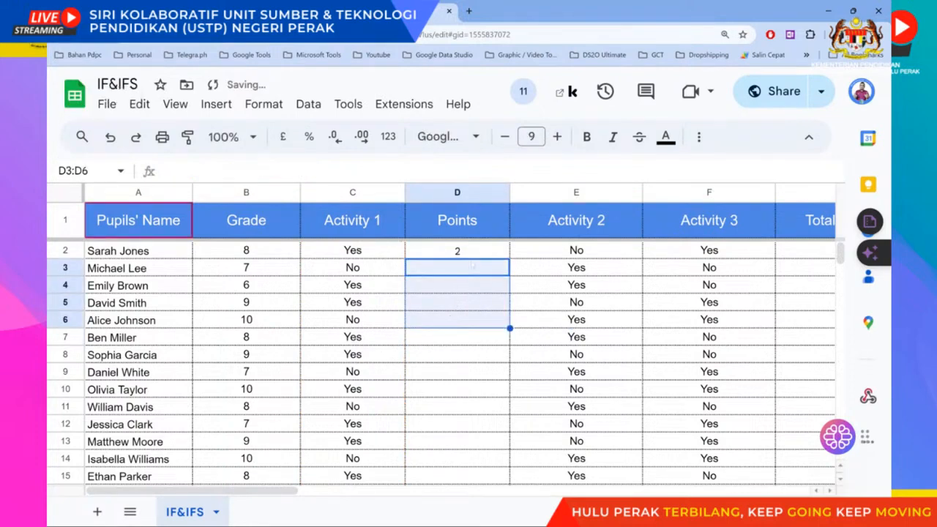
- Wrap the IF formula in D2 in ARRAYFORMULA, giving =arrayformula(IF($C$2:$C$21="Yes", 2, 0))
click(475, 251)
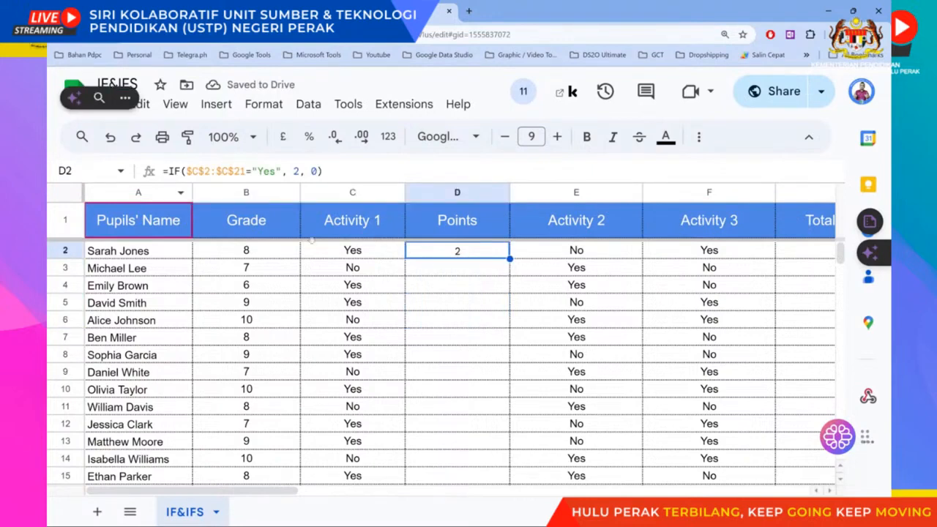
scroll(313, 245, down, 1)
scroll(312, 245, up, 1)
scroll(312, 244, up, 1)
scroll(313, 245, down, 5)
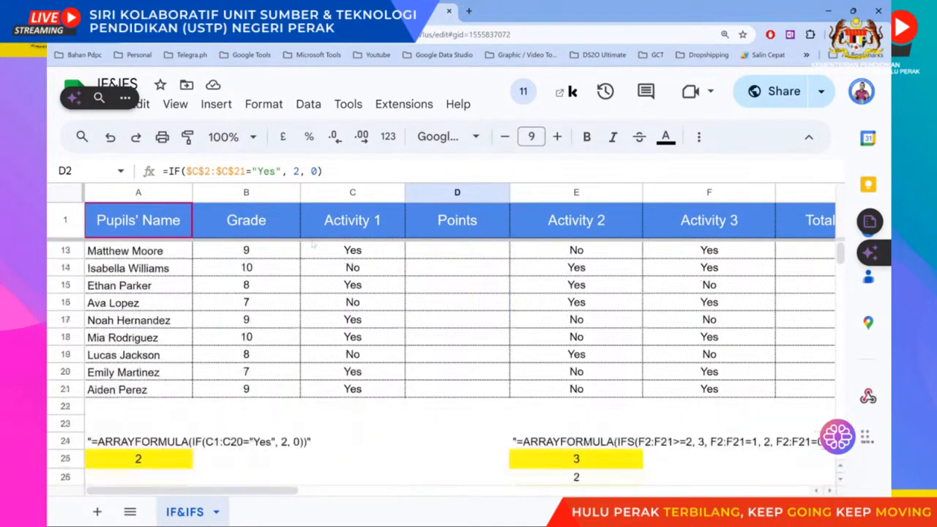
scroll(312, 245, up, 4)
scroll(312, 244, up, 2)
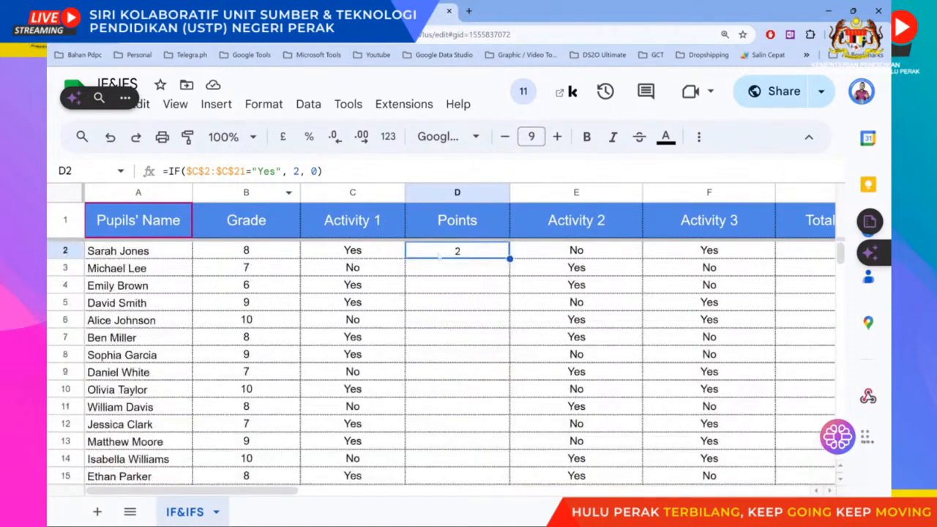
click(168, 171)
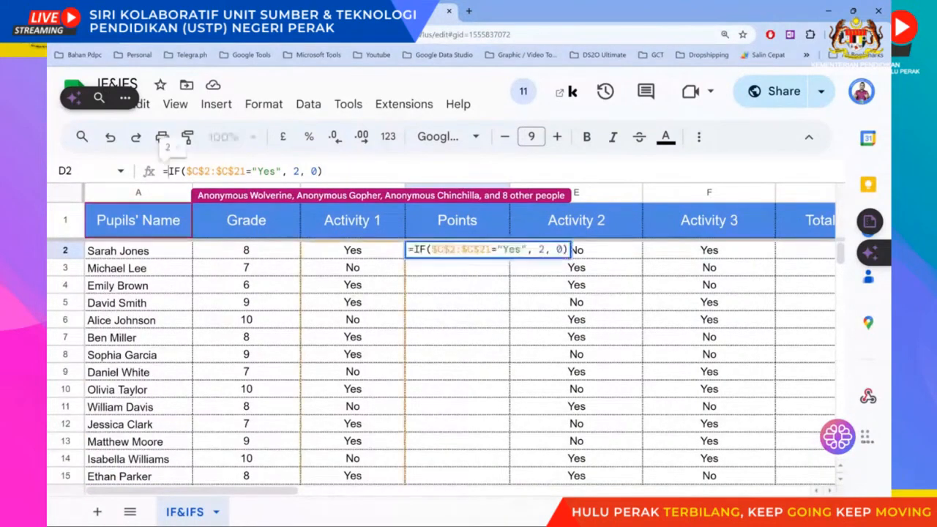
text(arr)
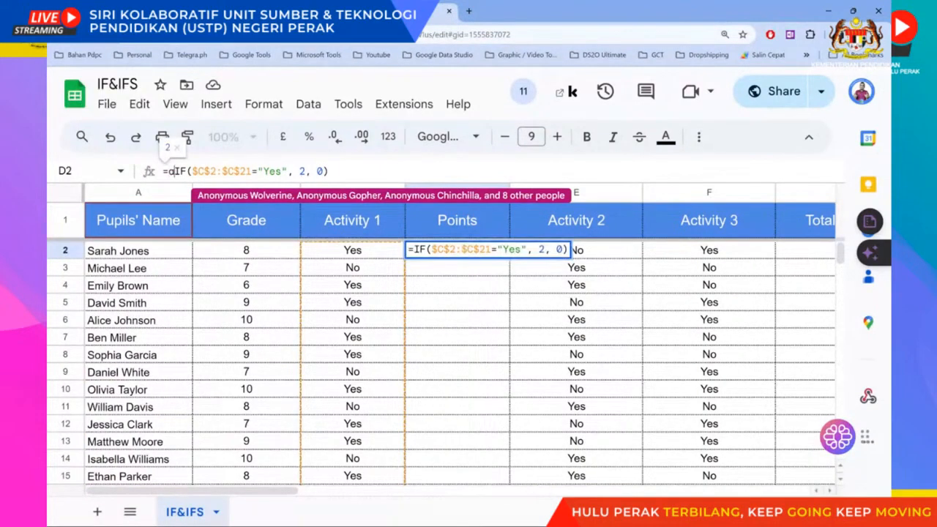
text(ayfor)
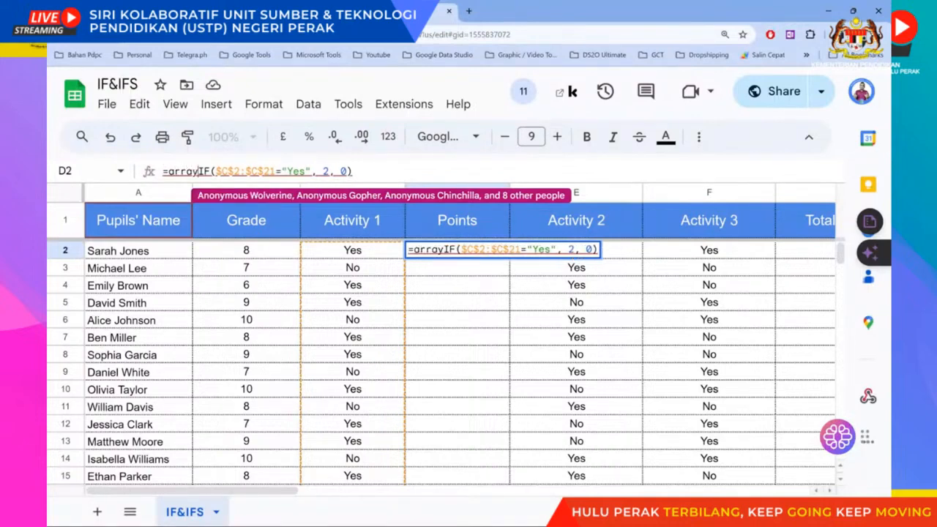
text(mula)
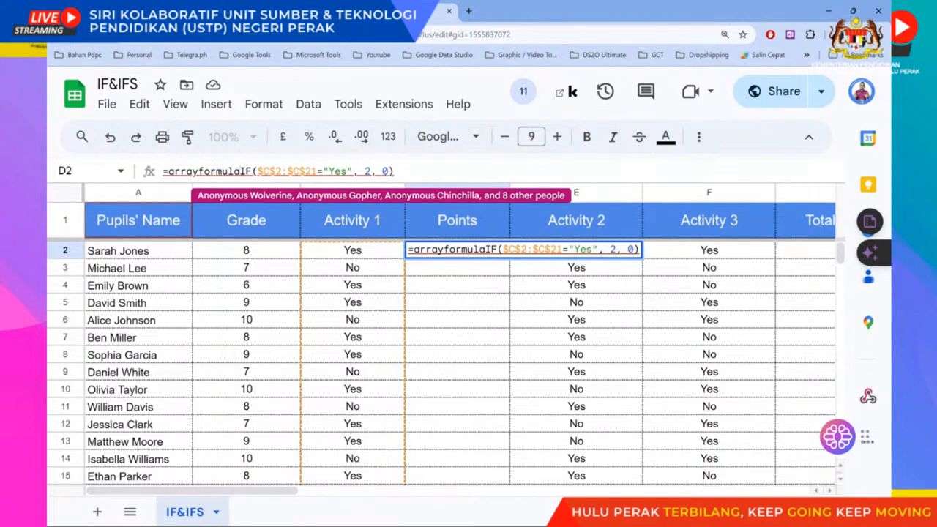
text(()
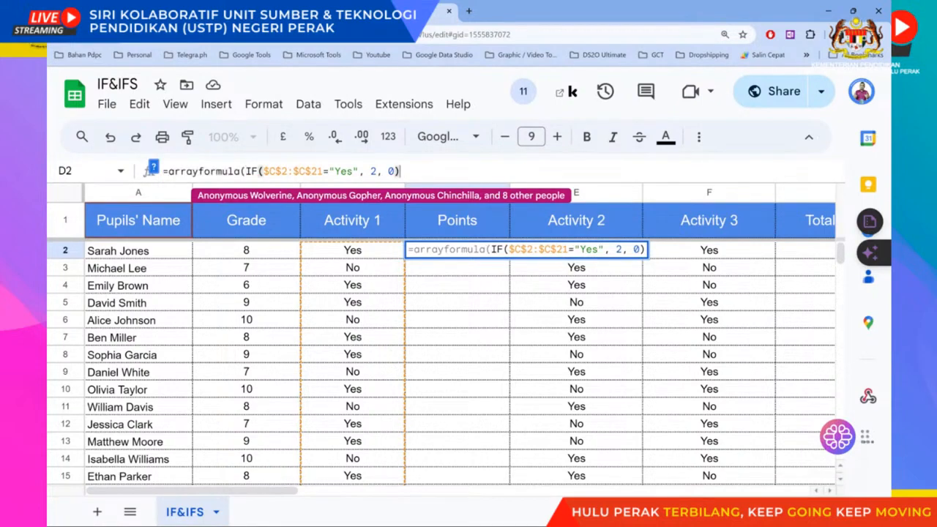
text())
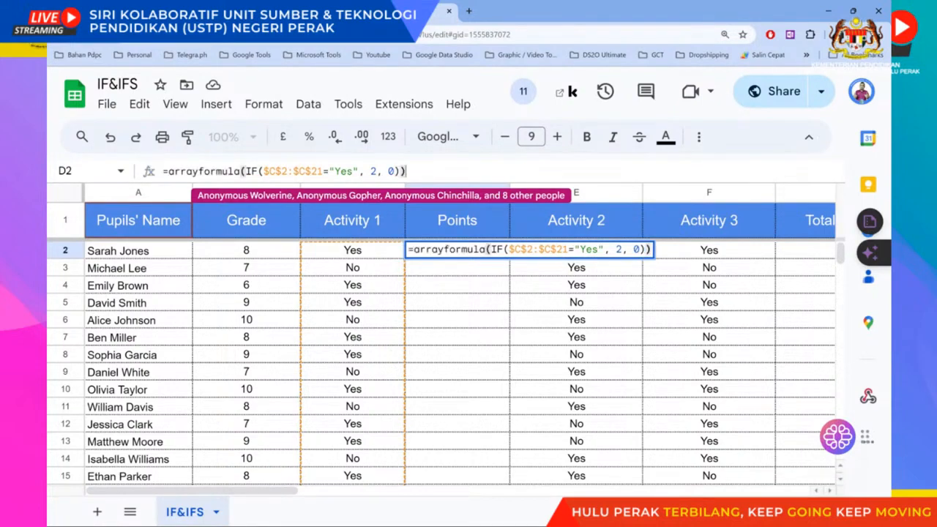
key(Return)
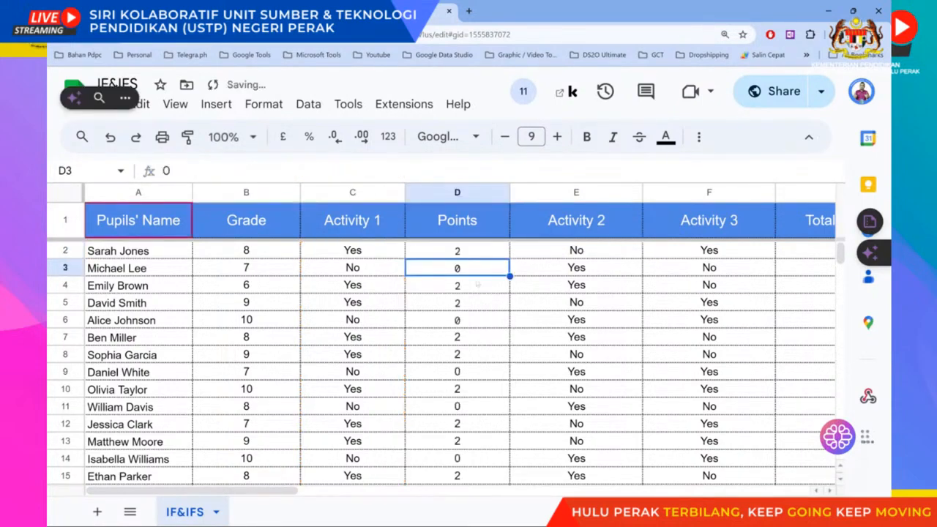
- Check the Points column down to row 21 and examine the array formula in D2 without changing it
scroll(480, 293, down, 5)
scroll(476, 284, down, 2)
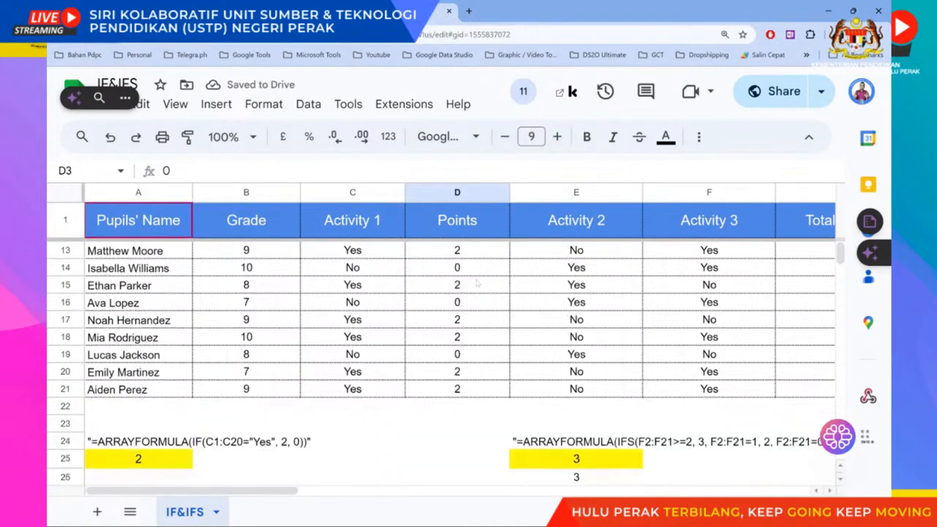
scroll(477, 284, up, 5)
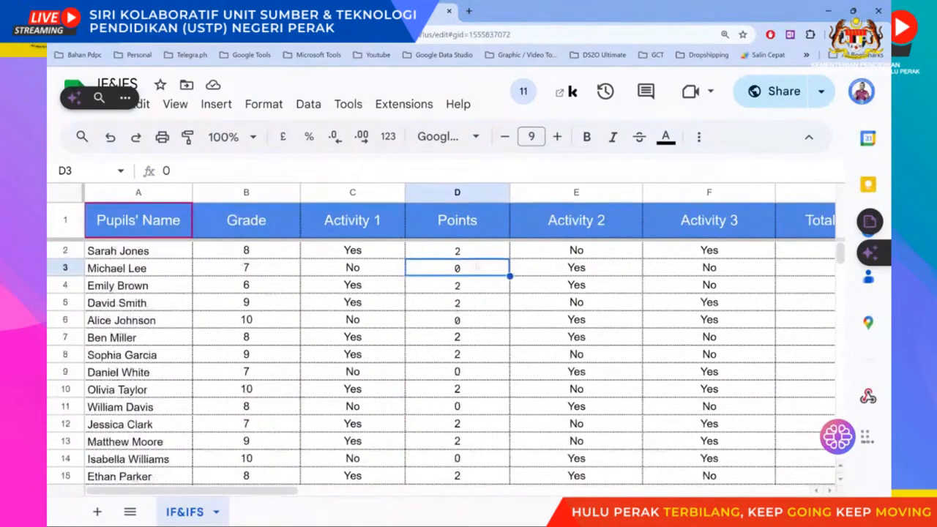
key(Up)
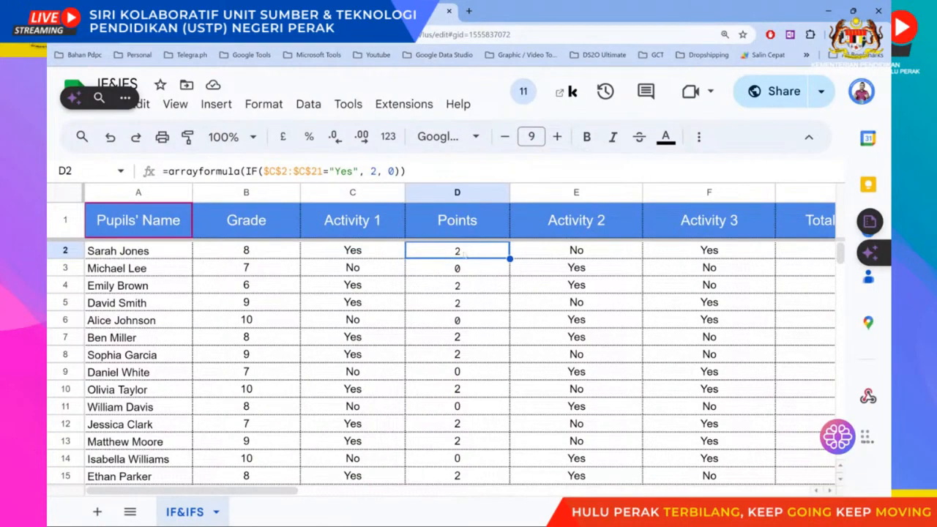
key(Return)
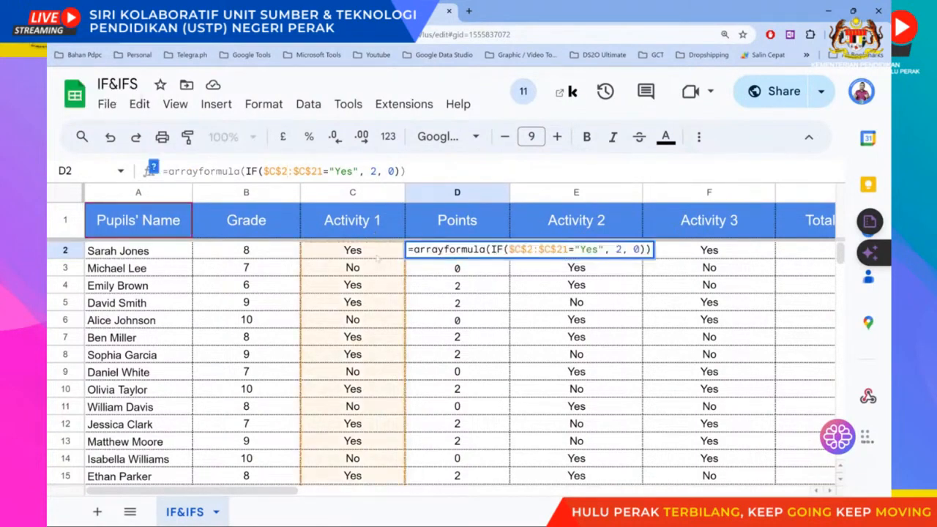
key(Return)
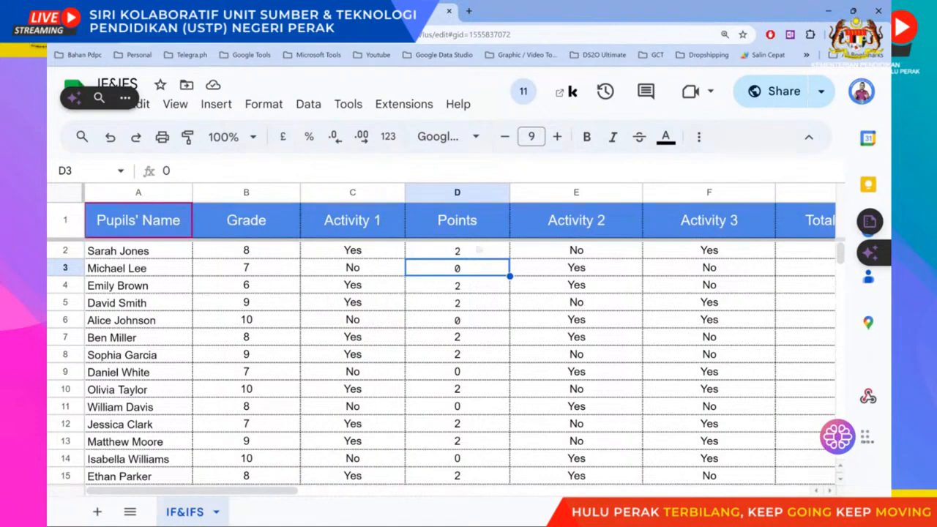
click(486, 252)
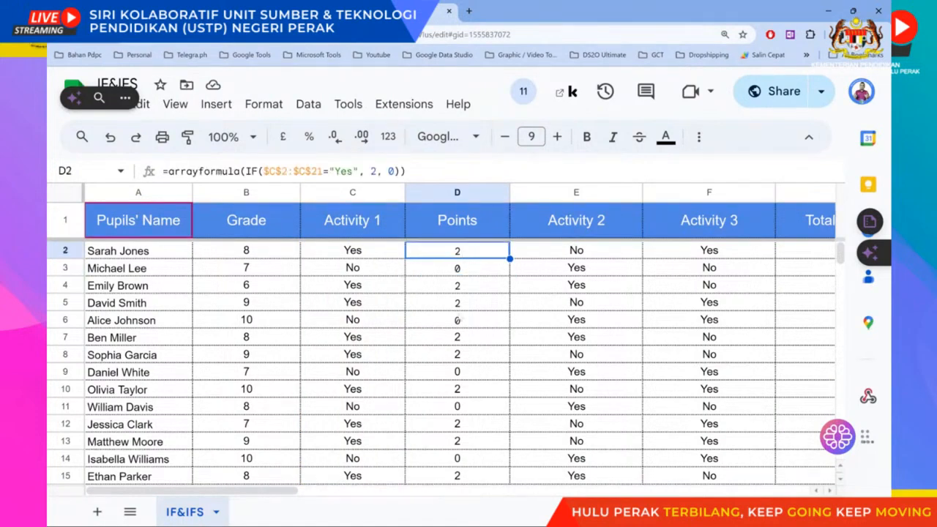
scroll(419, 380, down, 1)
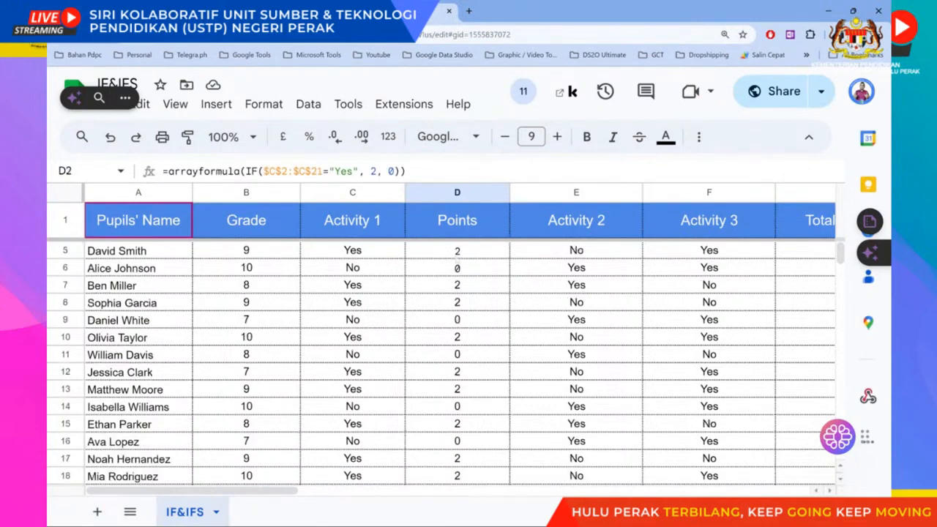
scroll(419, 381, up, 1)
scroll(351, 363, down, 5)
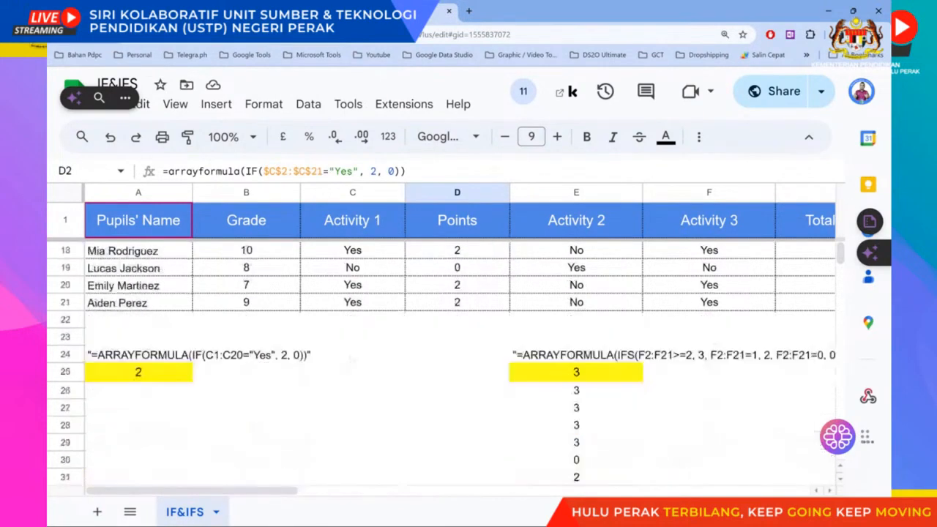
scroll(352, 363, up, 1)
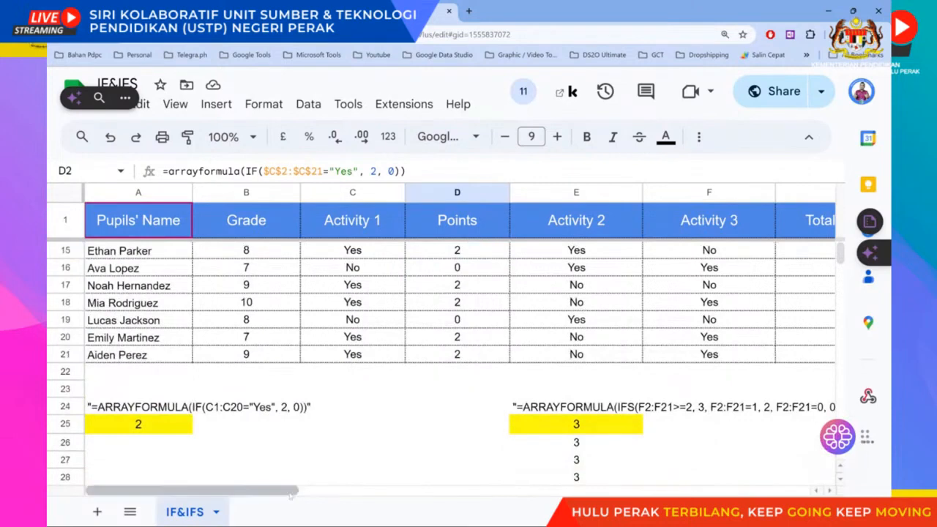
- Examine the ARRAYFORMULA IFS example in E25 and the Total Points range it references, leaving it unchanged
drag(295, 494, 371, 494)
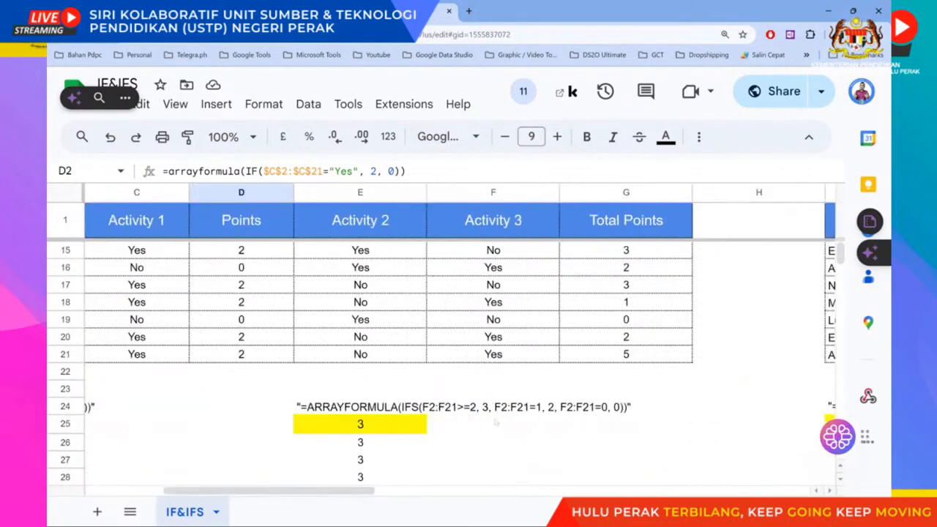
scroll(498, 423, up, 2)
scroll(505, 419, down, 1)
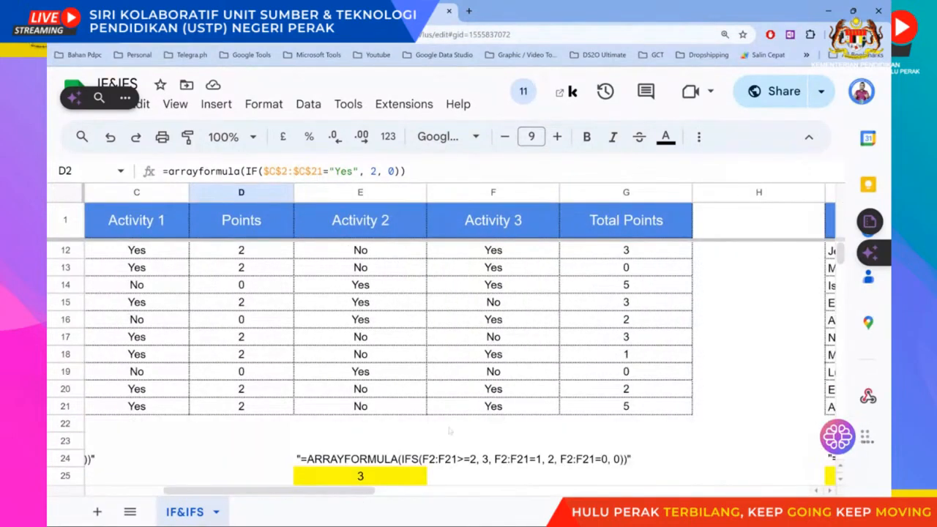
click(409, 478)
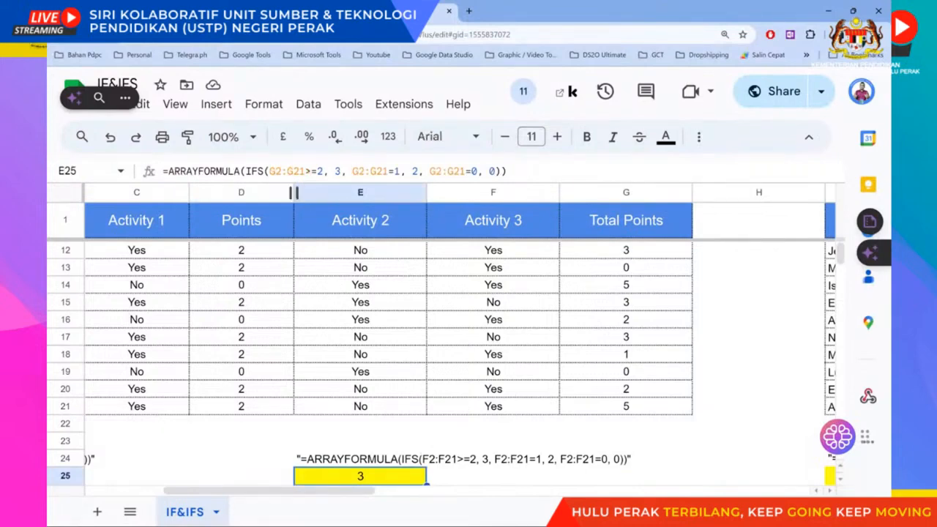
key(Return)
scroll(455, 280, up, 5)
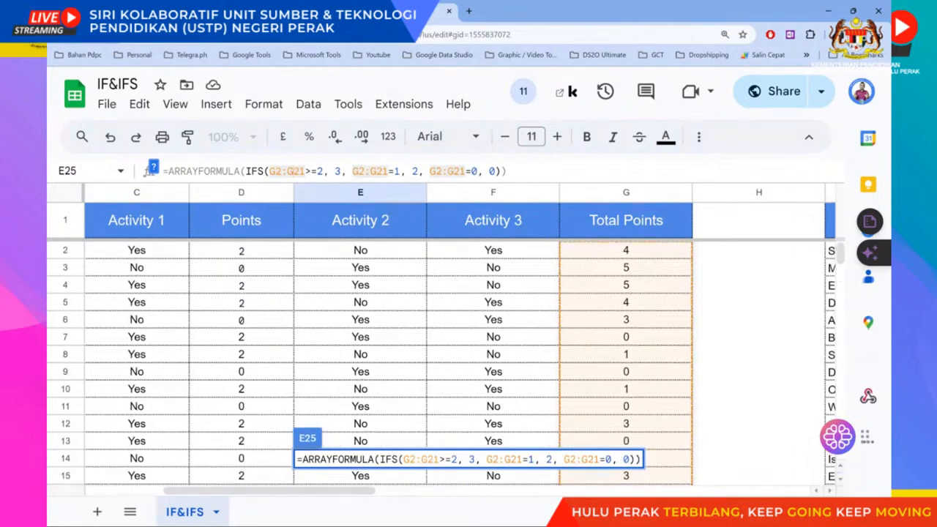
key(Return)
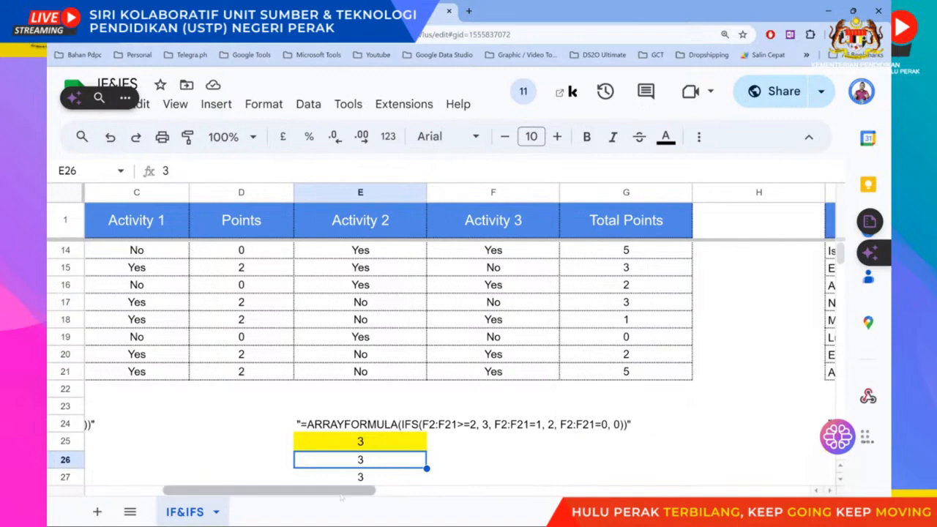
scroll(439, 330, right, 3)
scroll(439, 352, up, 4)
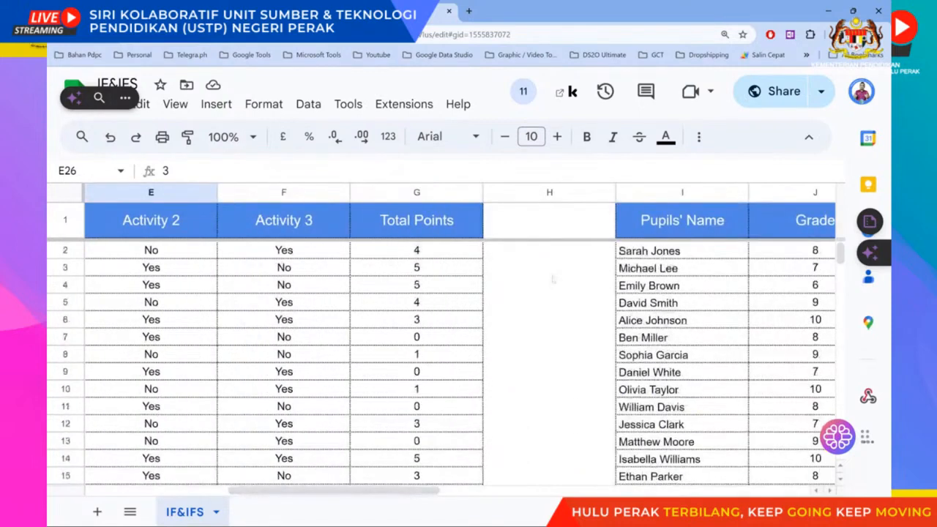
- Insert one blank column after the empty column H, between the points table and the pupils' names table
click(555, 222)
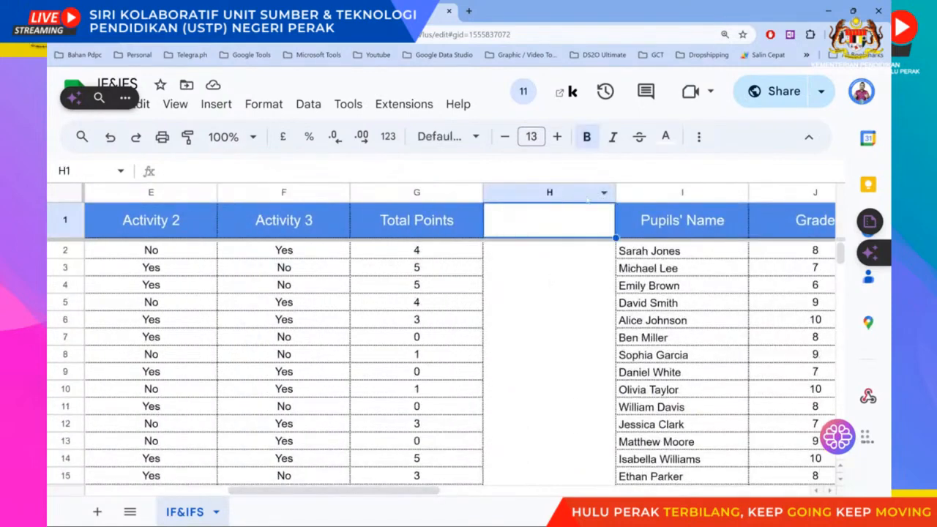
click(604, 193)
click(693, 297)
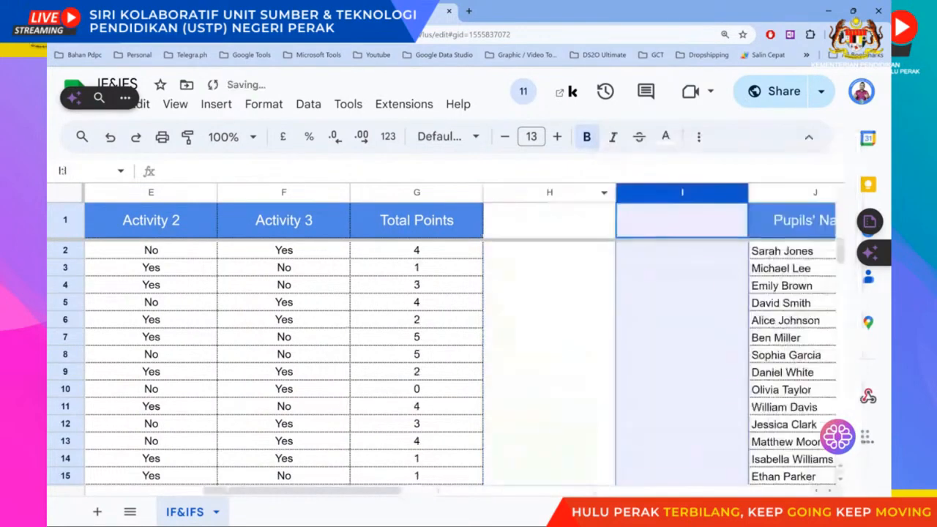
- Copy the ARRAYFORMULA IFS formula from the yellow cell E25 into H2, beside the first Total Points value
scroll(352, 416, down, 6)
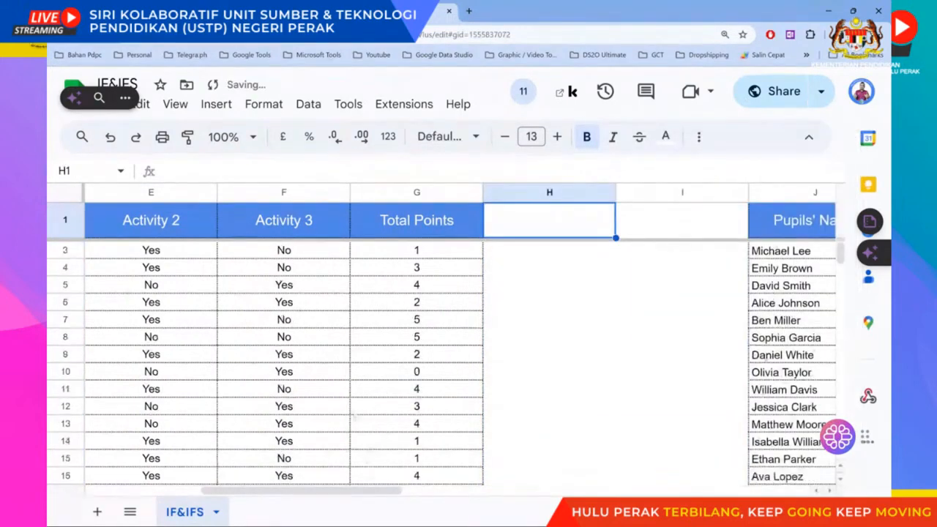
click(151, 339)
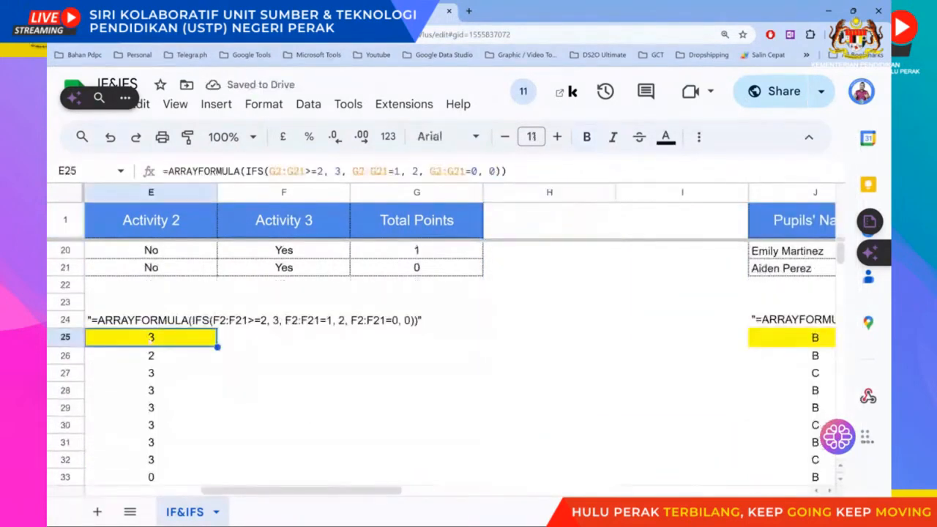
scroll(493, 280, up, 6)
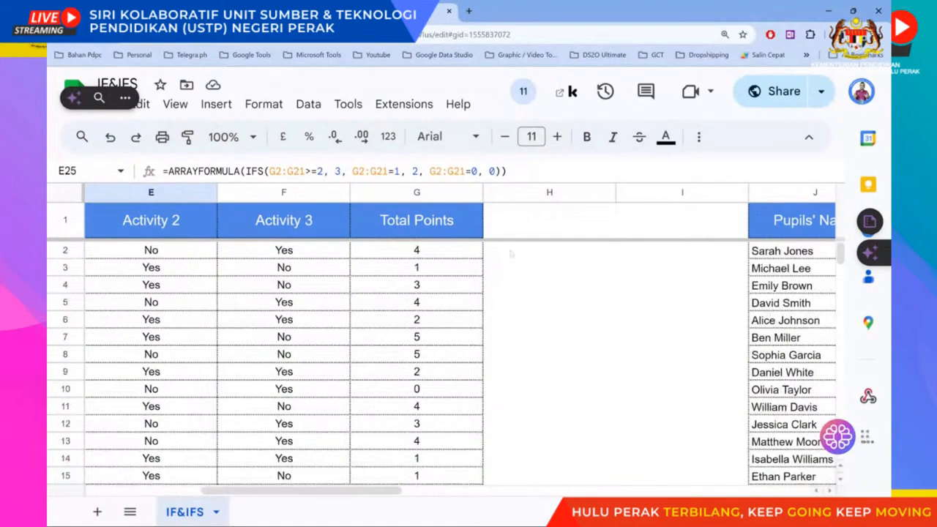
click(513, 252)
text(=ARRAYFORMULA(IFS(#REF!>=2, 3, #REF!=1, 2, #REF!=0, 0)))
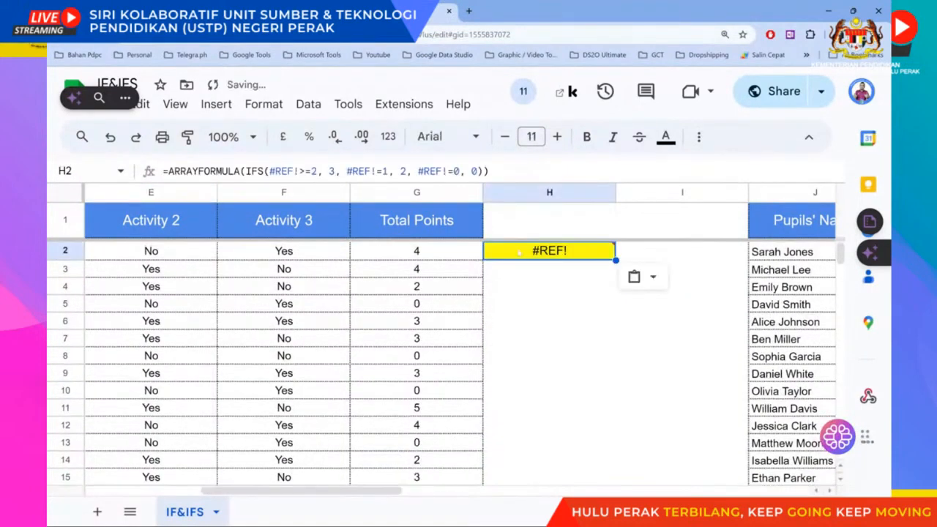
- Compare the formula pasted in H2 with the original formula in E25
double_click(575, 252)
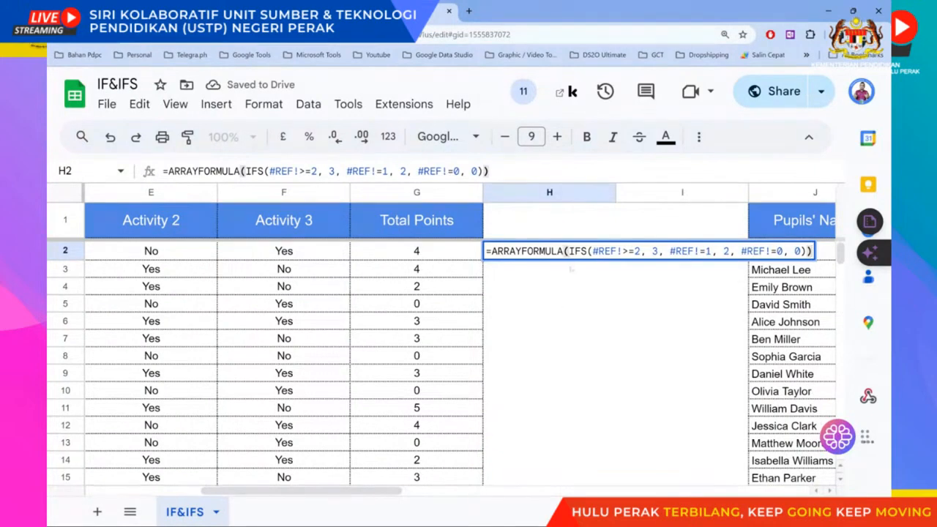
click(571, 267)
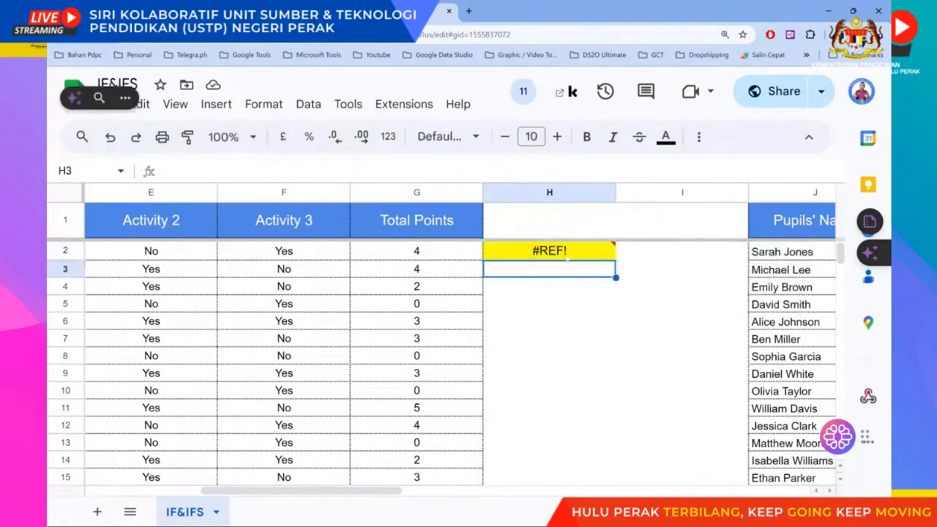
scroll(484, 384, down, 5)
click(151, 372)
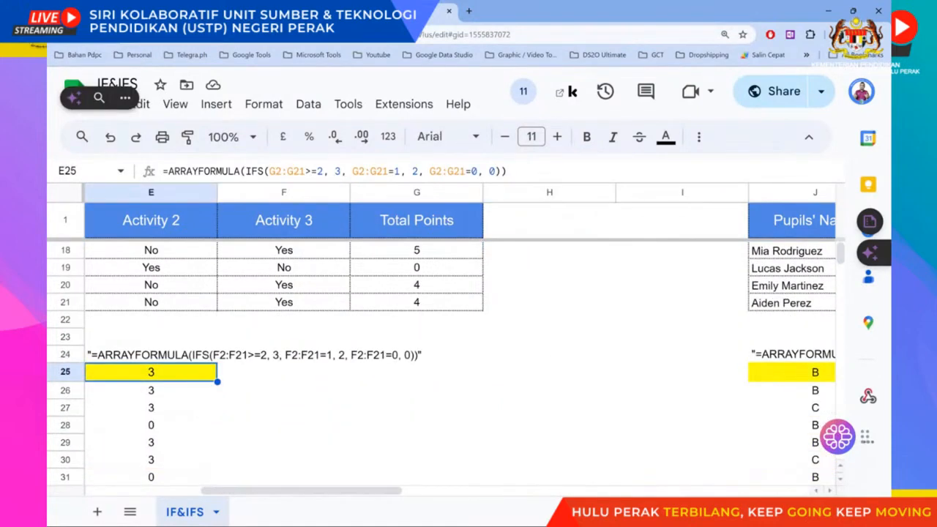
click(590, 309)
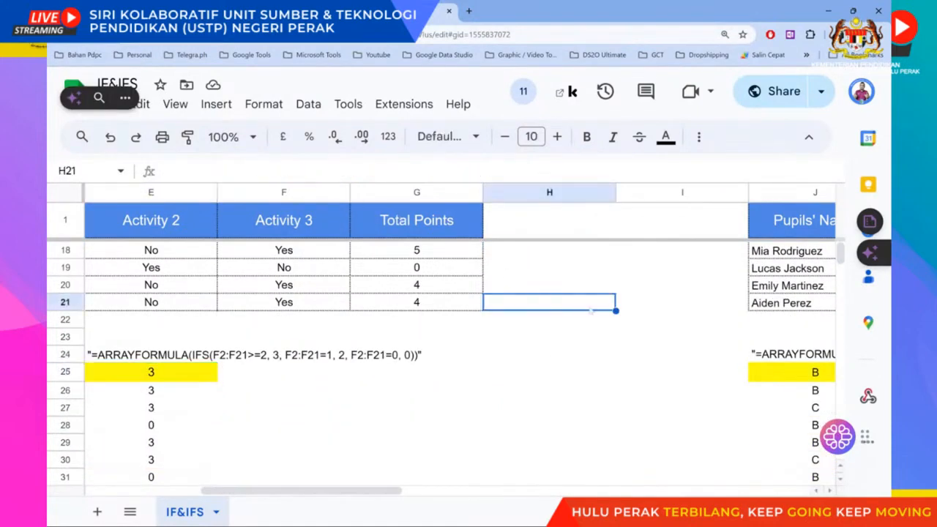
scroll(590, 310, up, 5)
- Replace all three #REF! references in H2's formula with the range G2:G21 and commit the formula
click(533, 252)
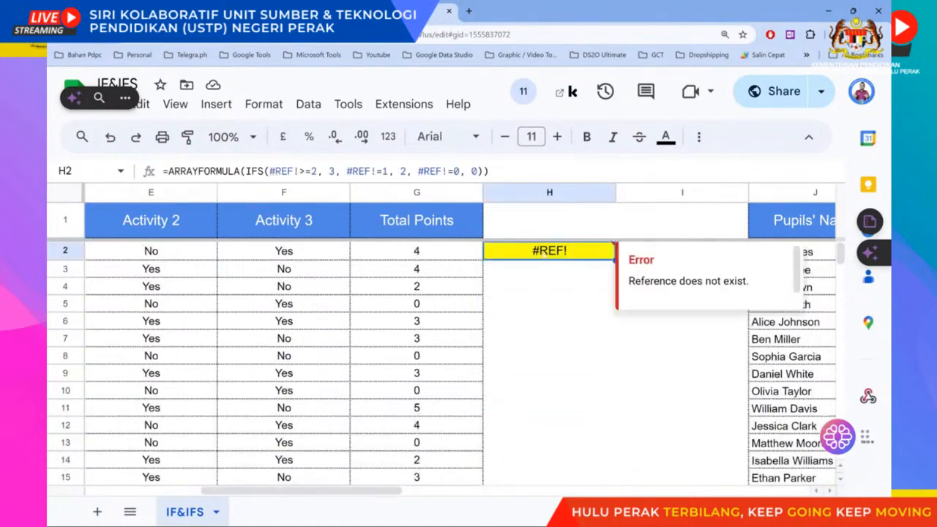
drag(269, 172, 300, 171)
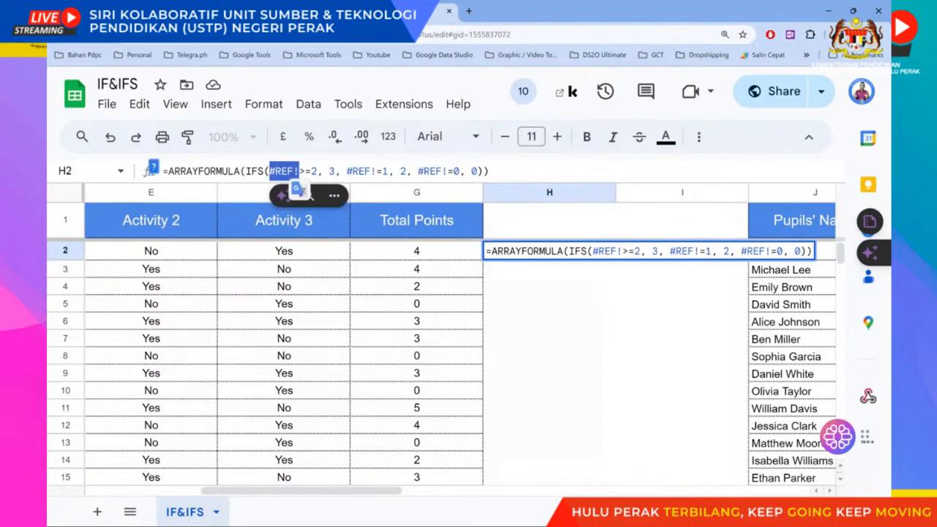
text(G2:)
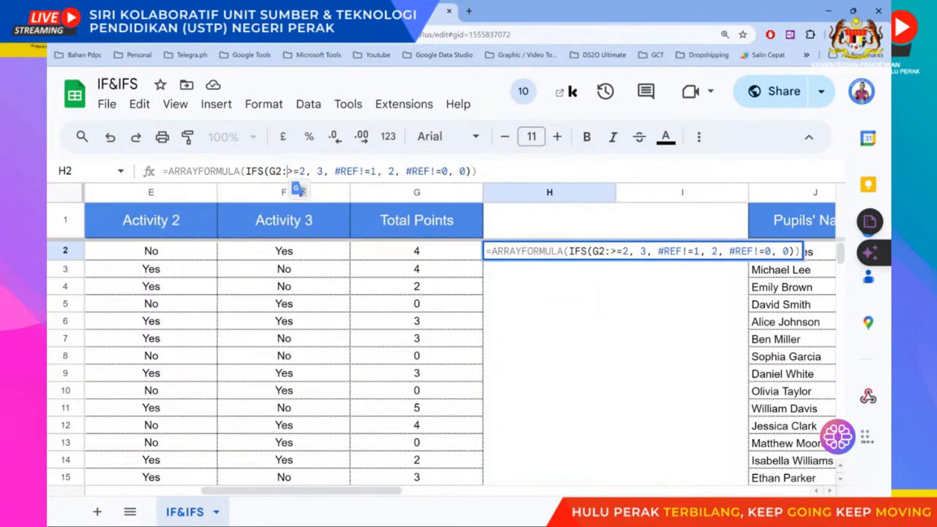
text(G21)
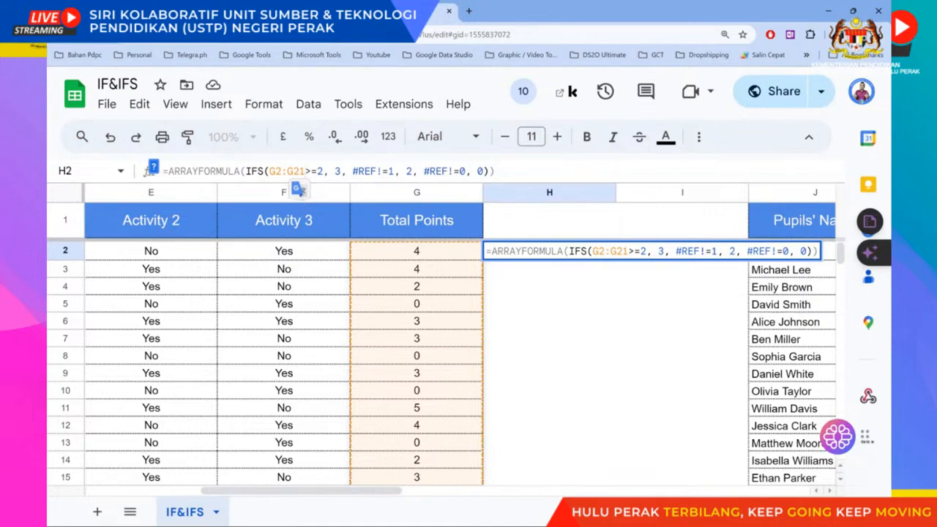
drag(269, 171, 382, 171)
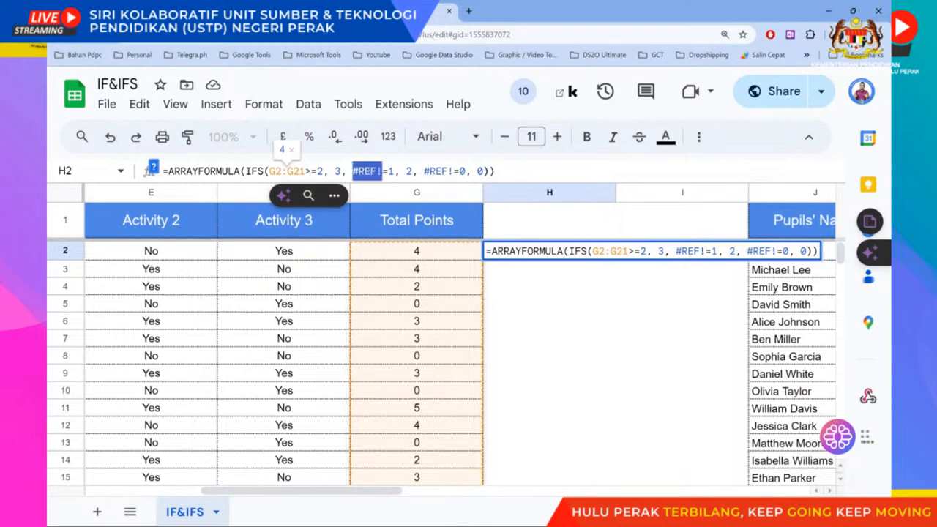
text(G2:G21)
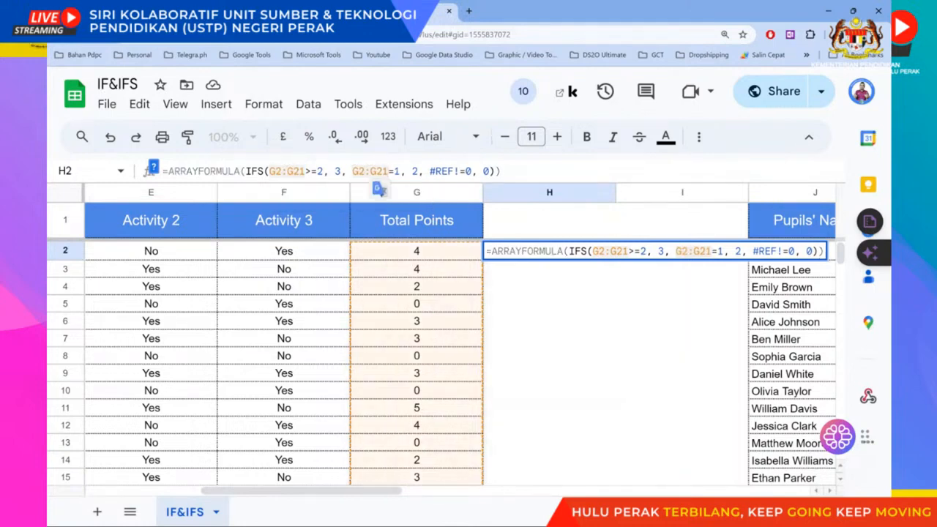
drag(429, 171, 461, 171)
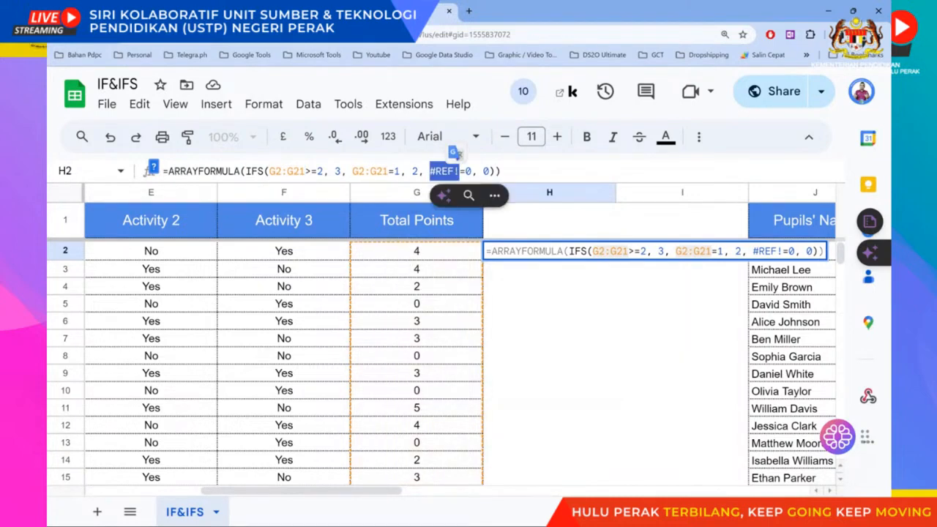
text(G2:G21)
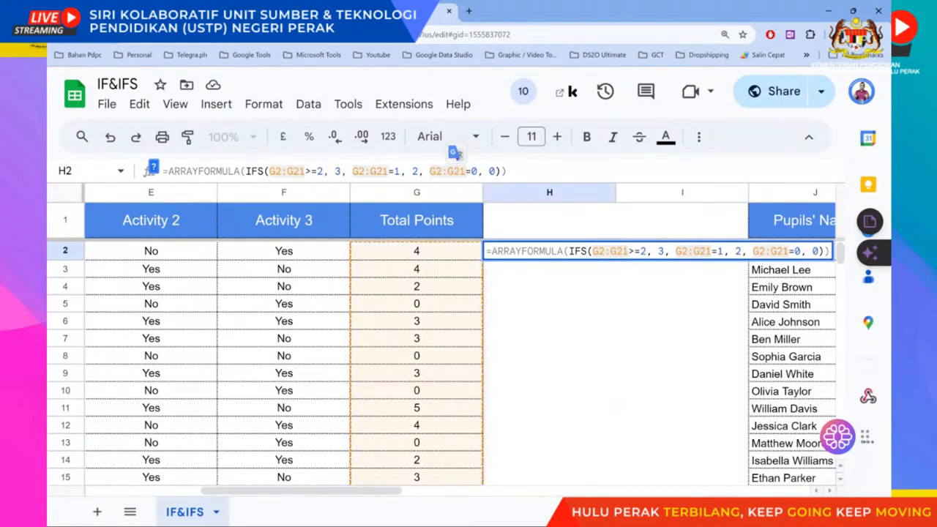
key(Return)
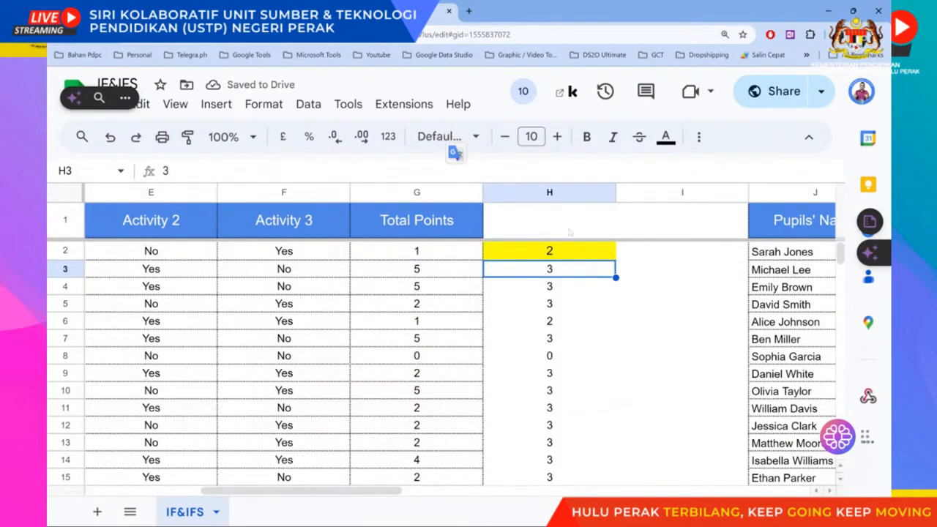
click(552, 252)
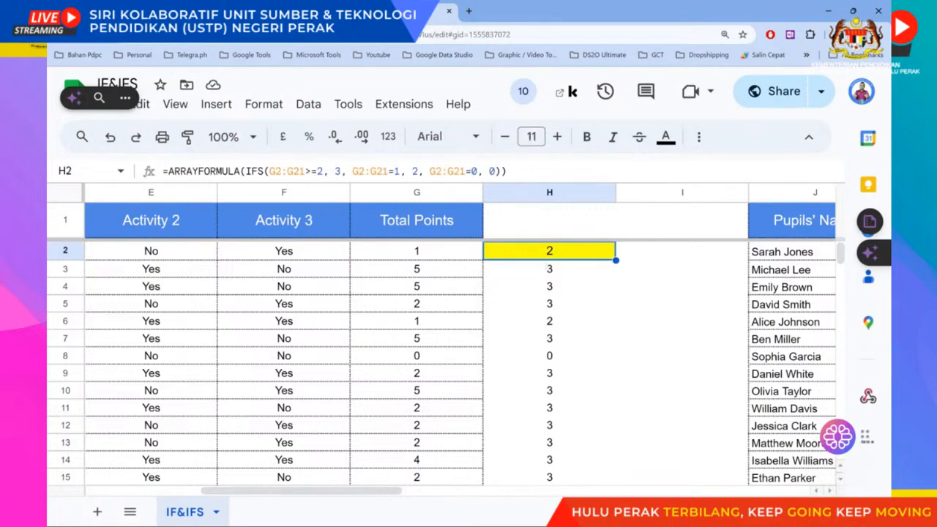
click(529, 223)
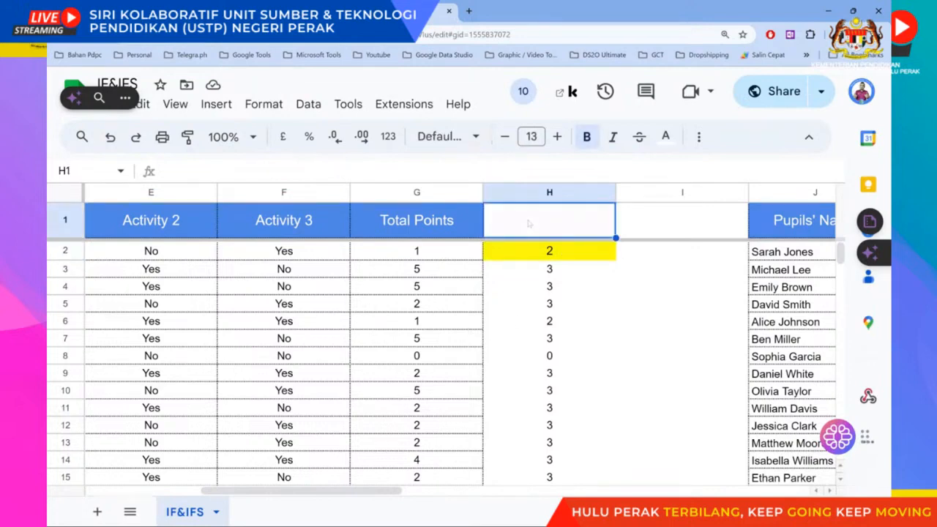
text(EXTR)
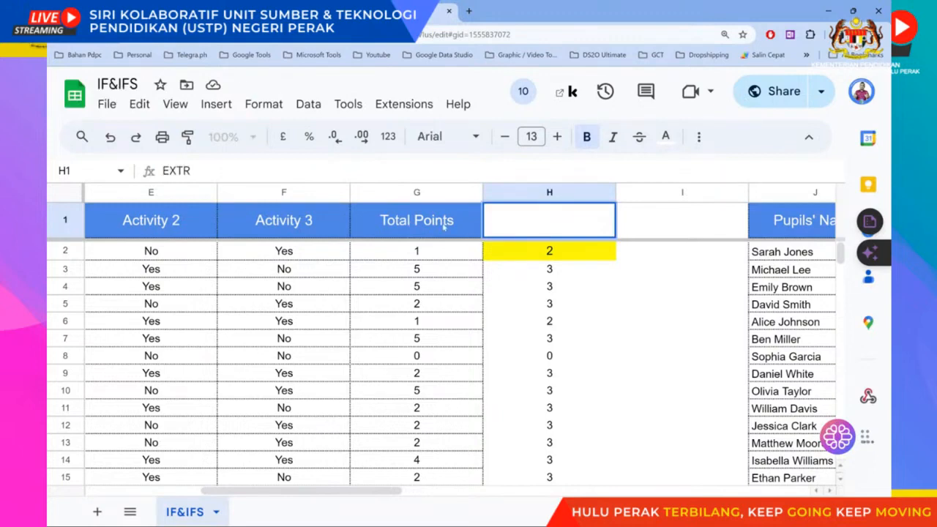
key(BackSpace)
key(BackSpace)
key(Delete)
key(Delete)
click(637, 269)
- Enter the header "Extra Points" in cell H1
click(571, 226)
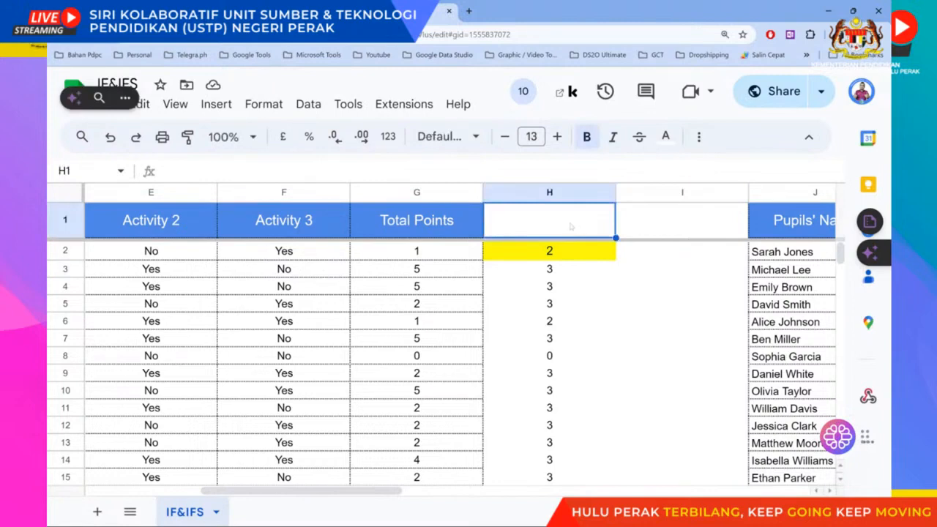
text(Ext)
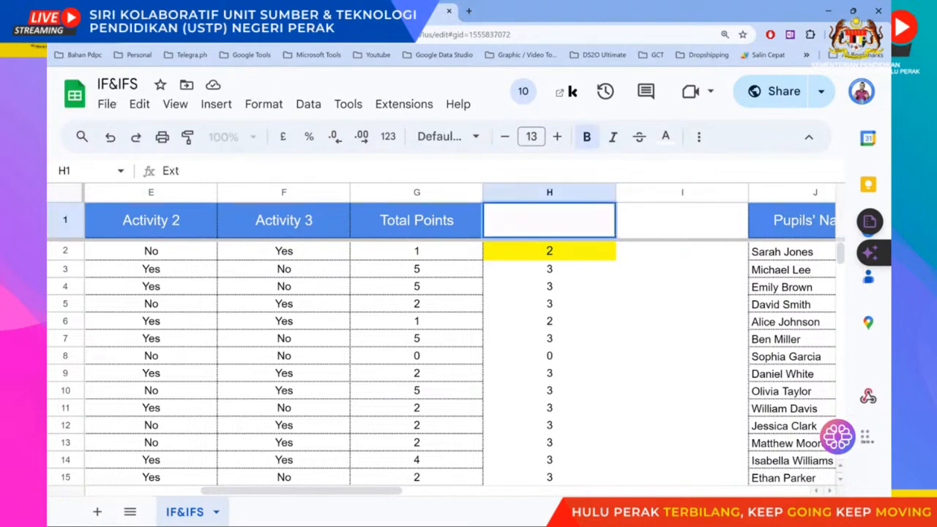
text(ra Pom)
key(BackSpace)
text(ints)
key(Return)
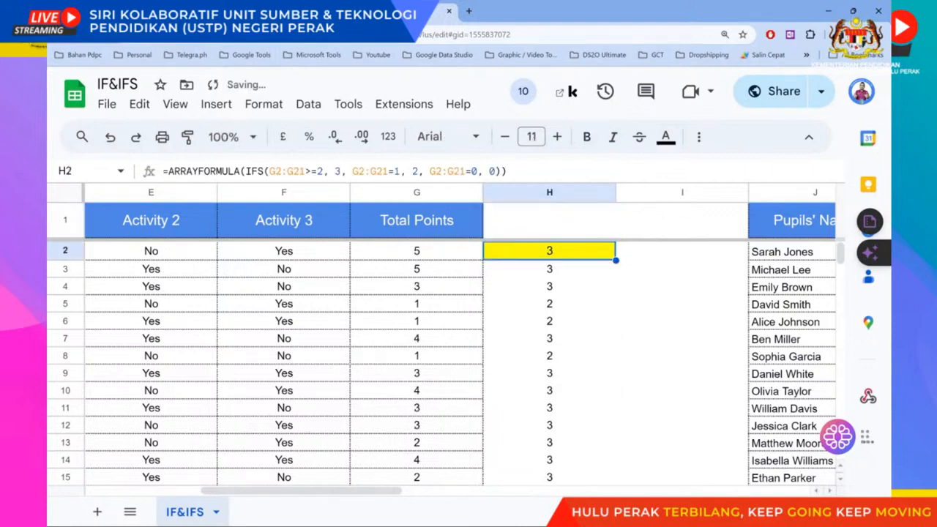
- Fill header cell H1 with the same blue as the neighbouring headers and remove its bold formatting
click(567, 221)
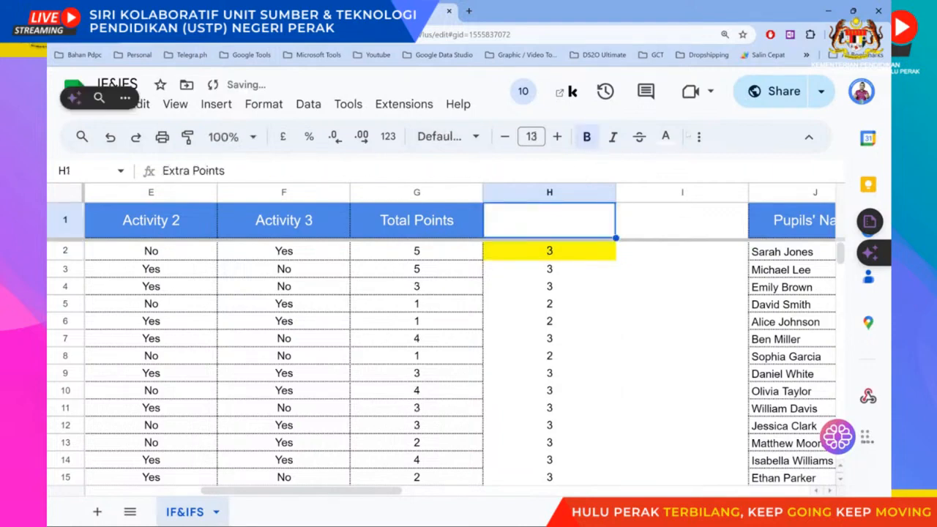
click(698, 137)
click(283, 169)
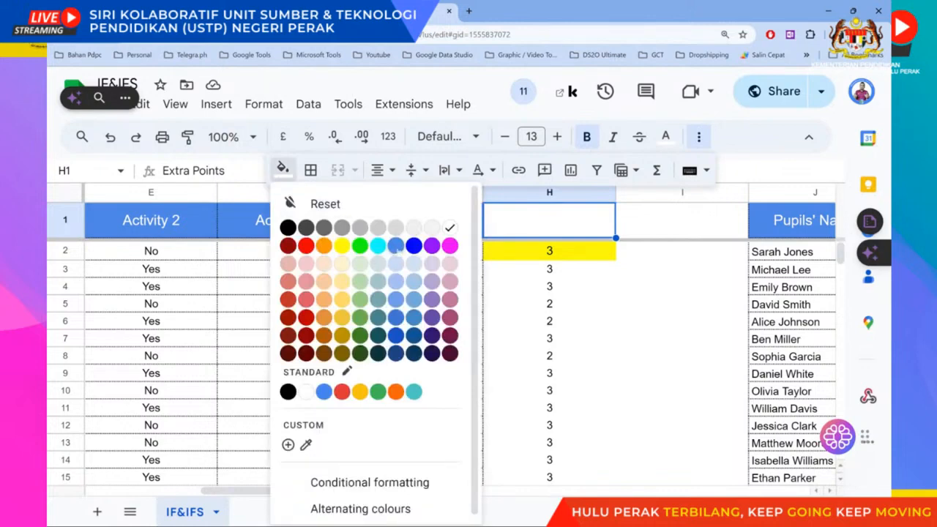
click(396, 246)
click(626, 271)
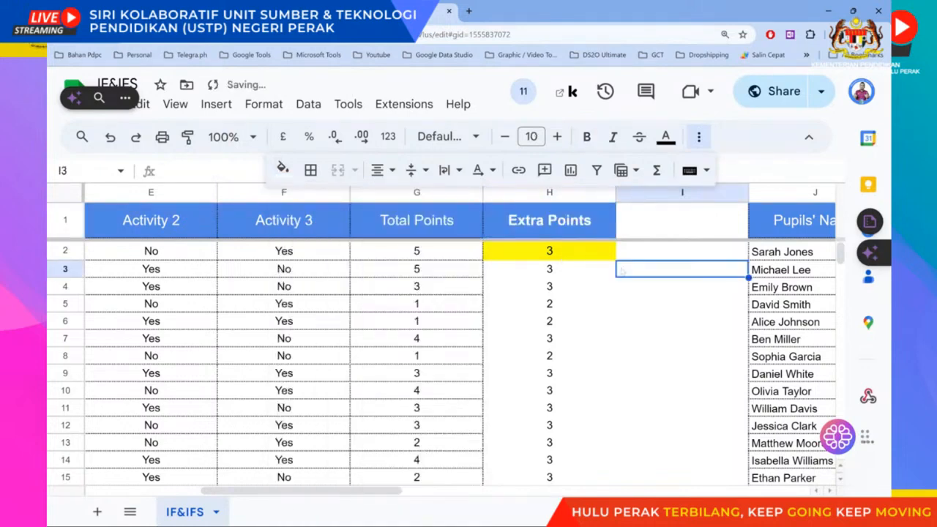
click(597, 230)
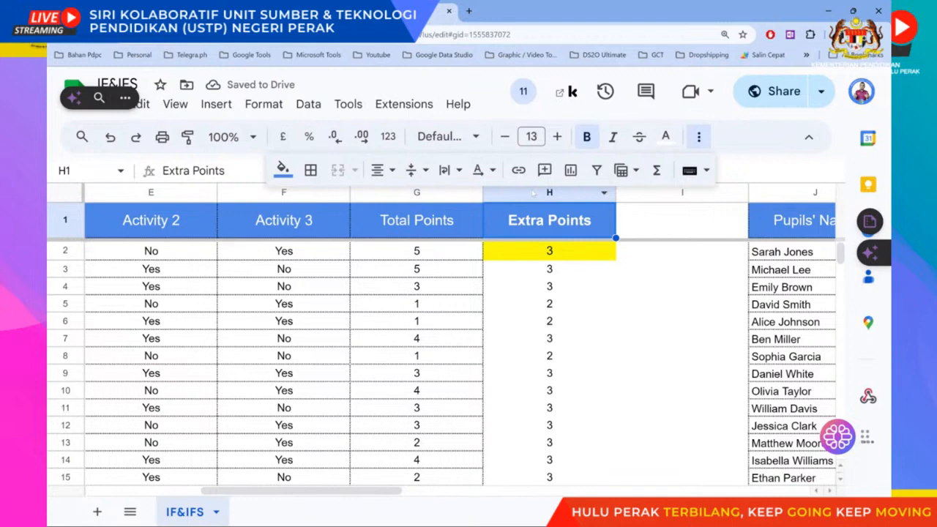
key(ctrl+b)
click(555, 255)
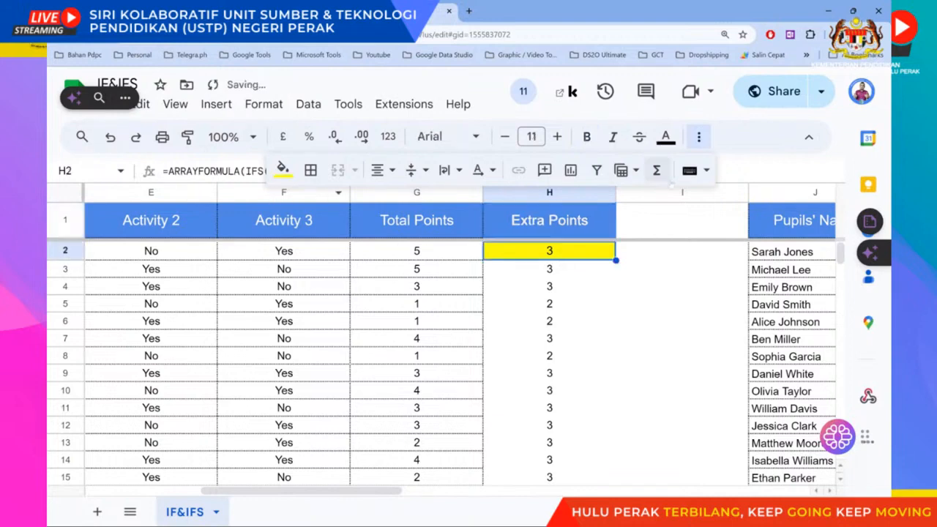
click(699, 137)
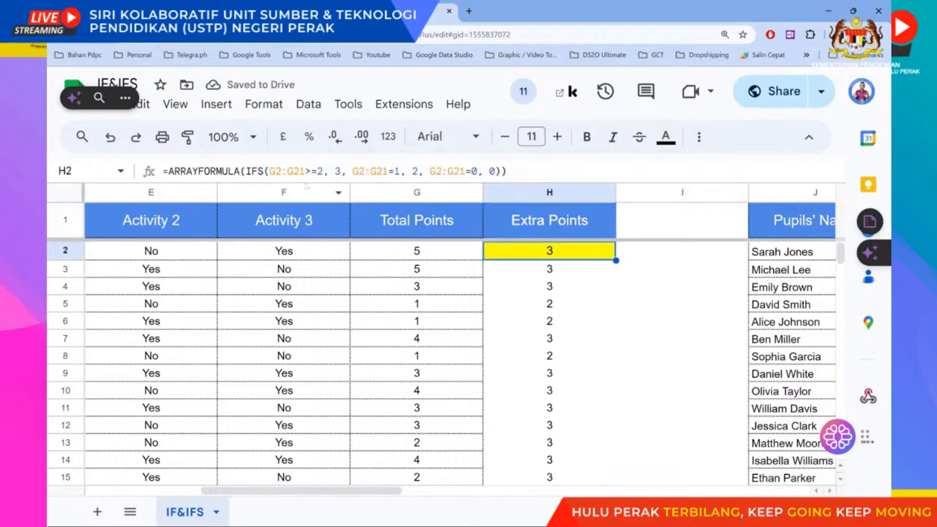
- Remove the ARRAYFORMULA wrapper and its closing parenthesis from the formula in H2, and commit the plain IFS formula
key(Return)
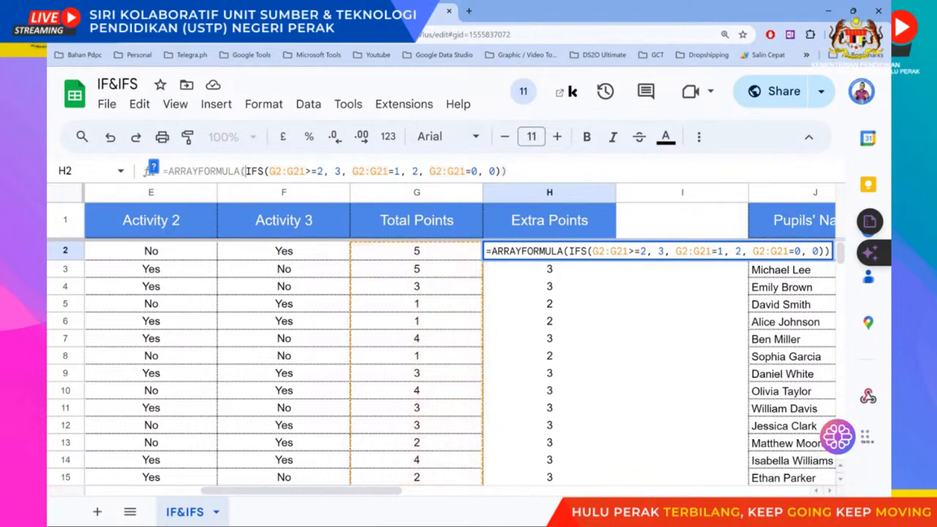
key(shift+Left)
key(shift+Left)
key(shift+Left)
key(shift+Left)
key(shift+Left)
key(shift+Left)
key(shift+Left)
key(shift+Left)
key(shift+Left)
key(shift+Left)
key(shift+Left)
key(shift+Left)
key(shift+Left)
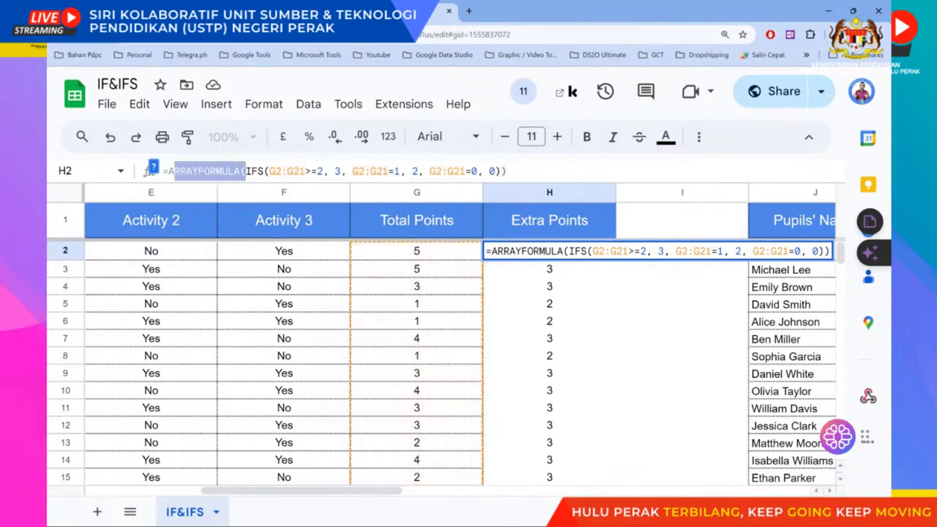
key(shift+Left)
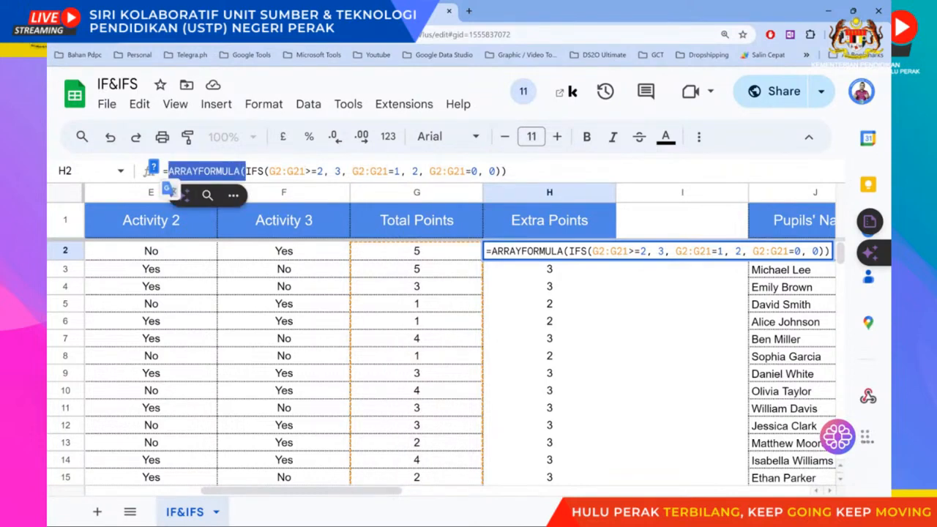
key(BackSpace)
key(End)
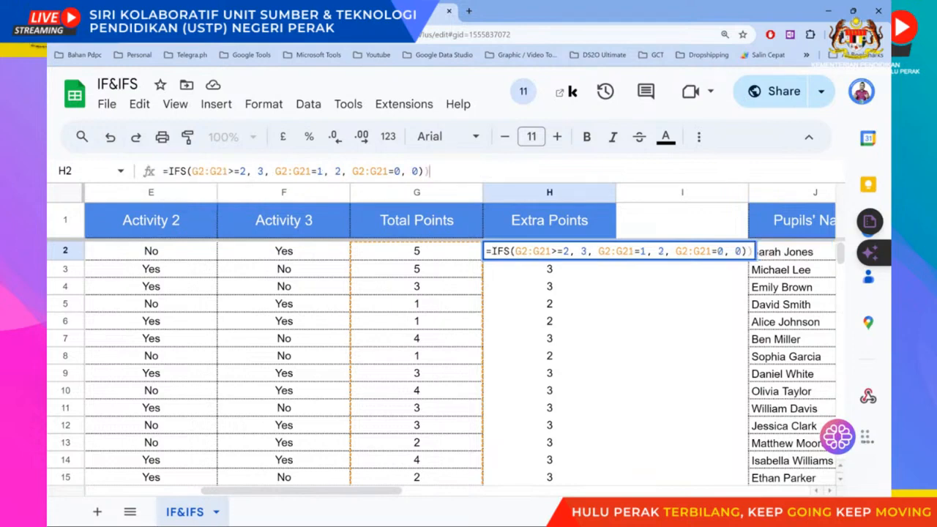
key(BackSpace)
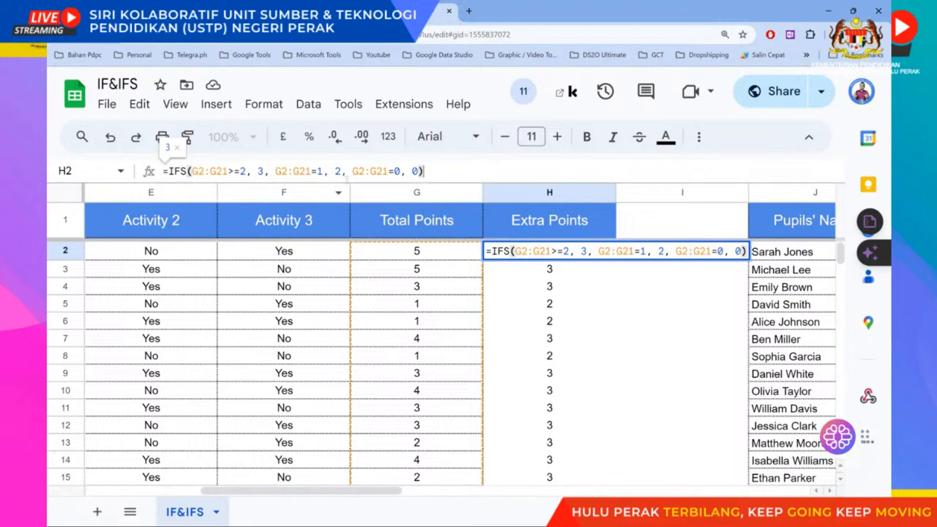
click(180, 172)
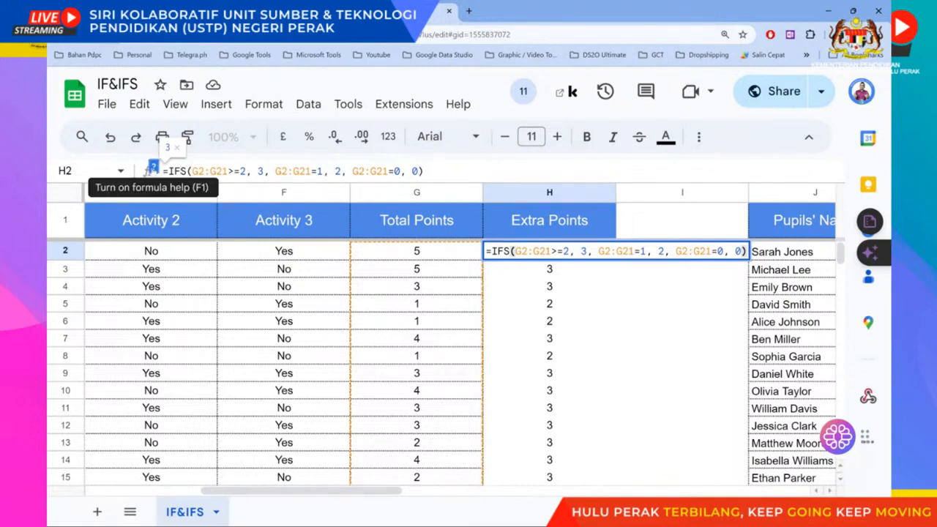
click(153, 167)
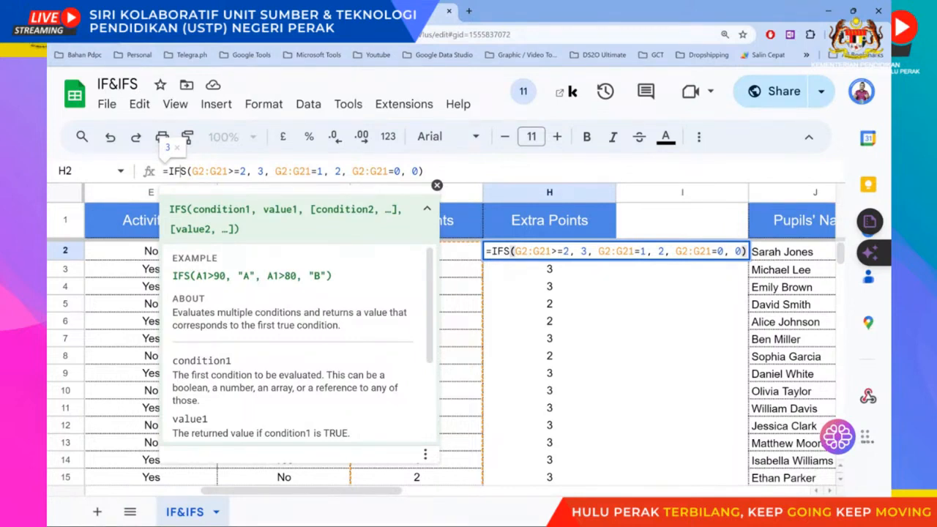
key(Return)
click(550, 251)
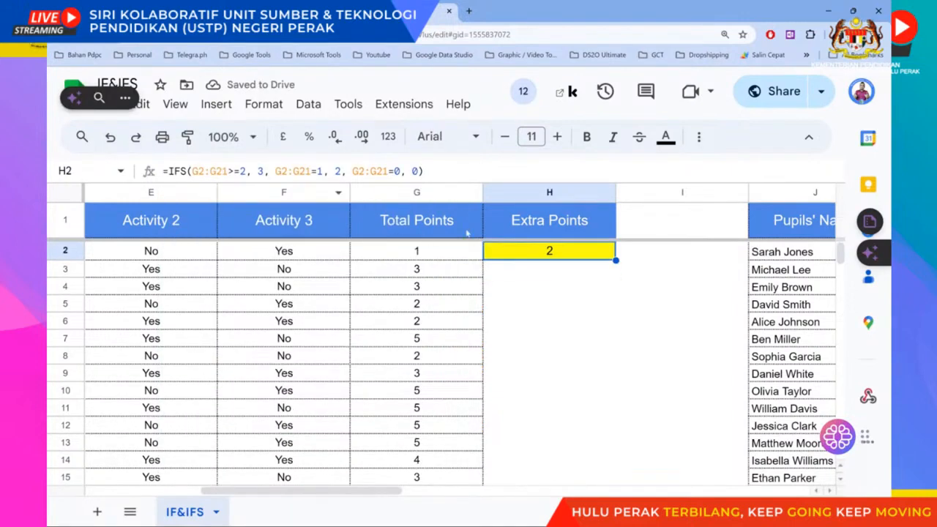
- Check which Total Points cells the range G2:G21 in H2's formula covers
click(430, 221)
click(544, 253)
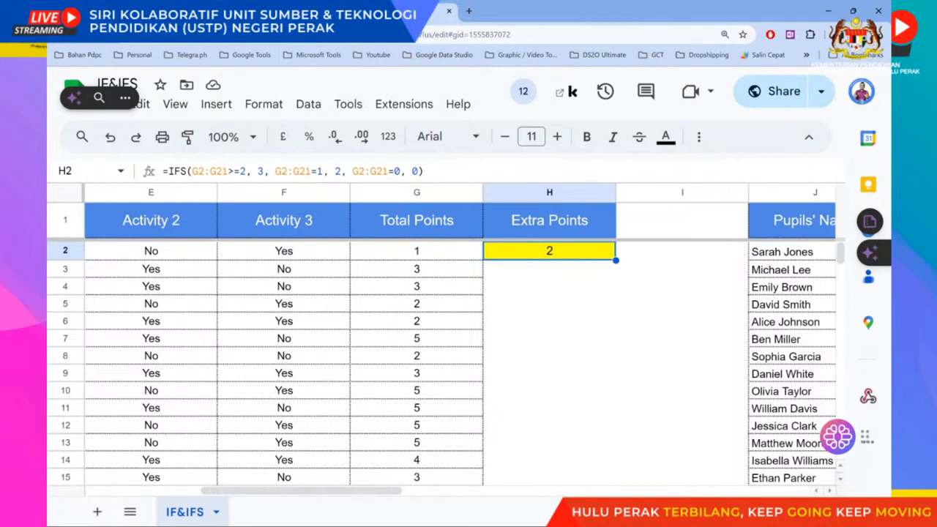
click(210, 171)
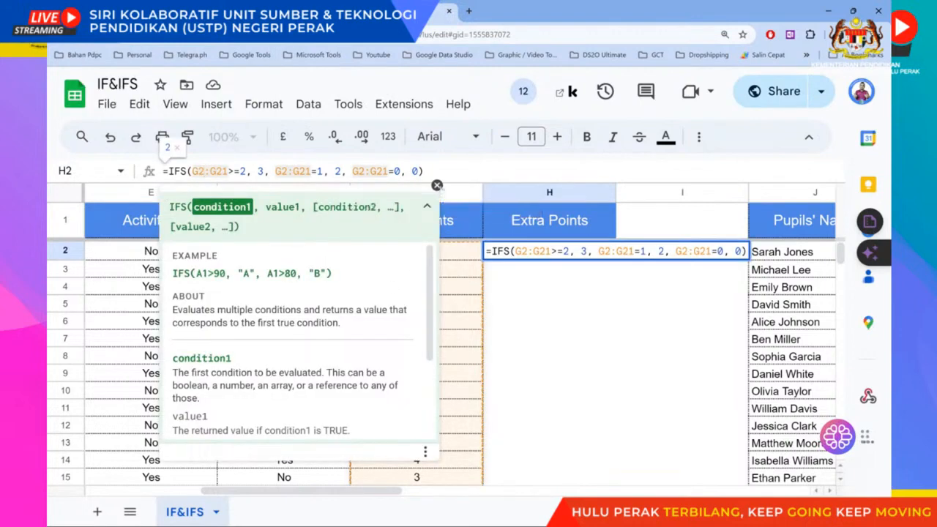
click(437, 185)
scroll(410, 323, down, 3)
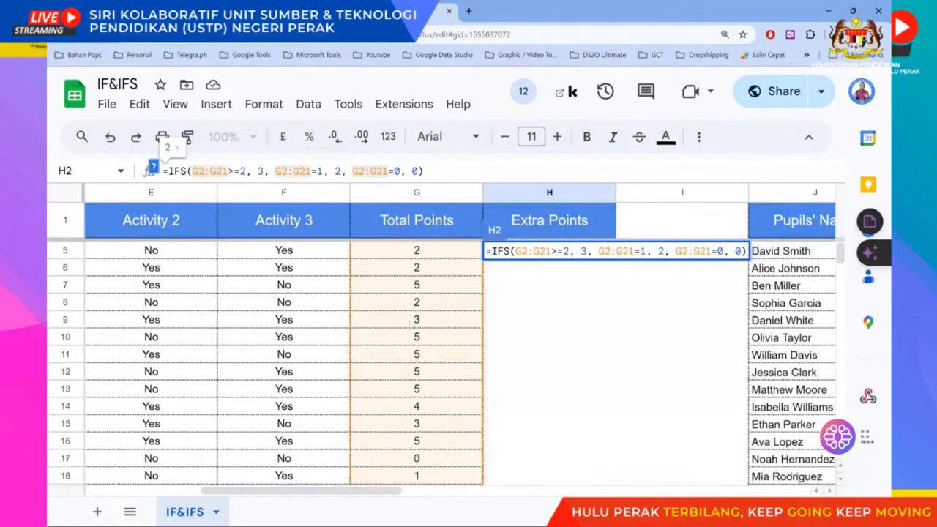
scroll(329, 293, up, 3)
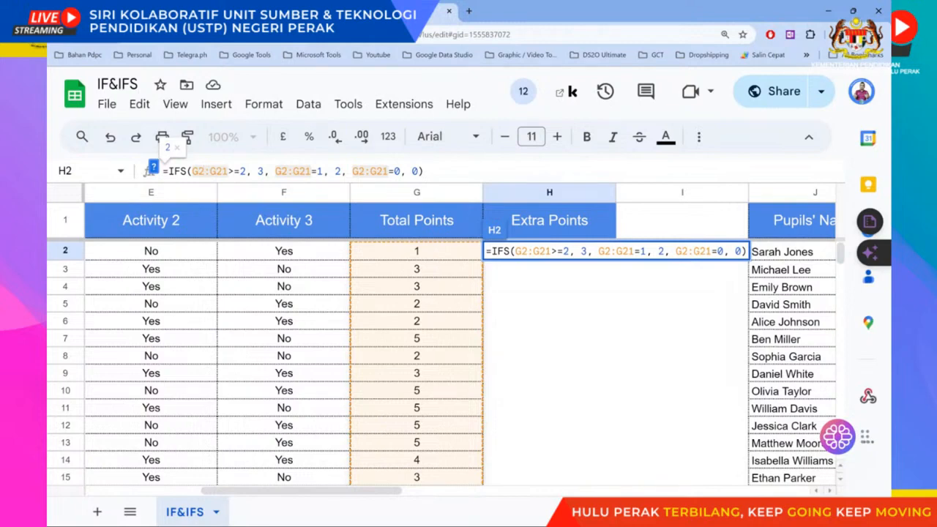
- Try an open-ended G2:G range in the first condition of H2's formula, and restore it to G2:G21
double_click(219, 171)
drag(211, 171, 217, 172)
key(BackSpace)
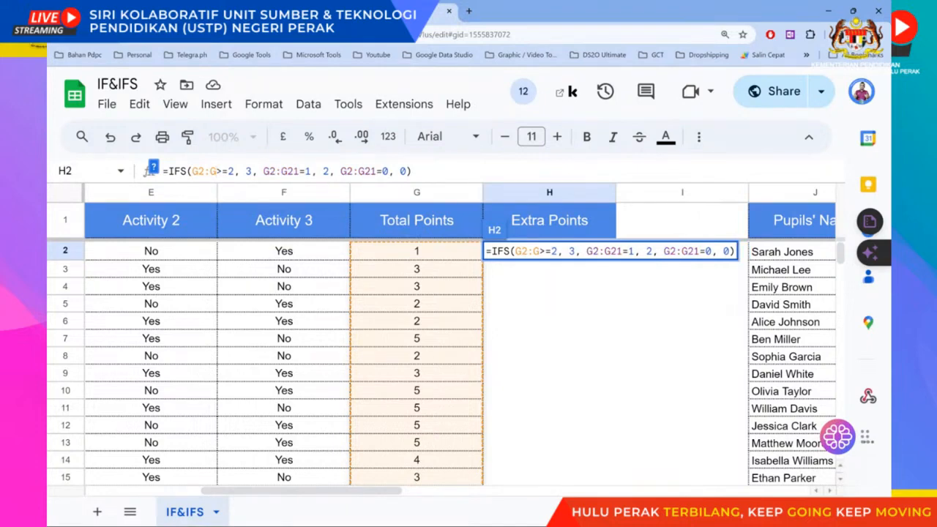
text(21)
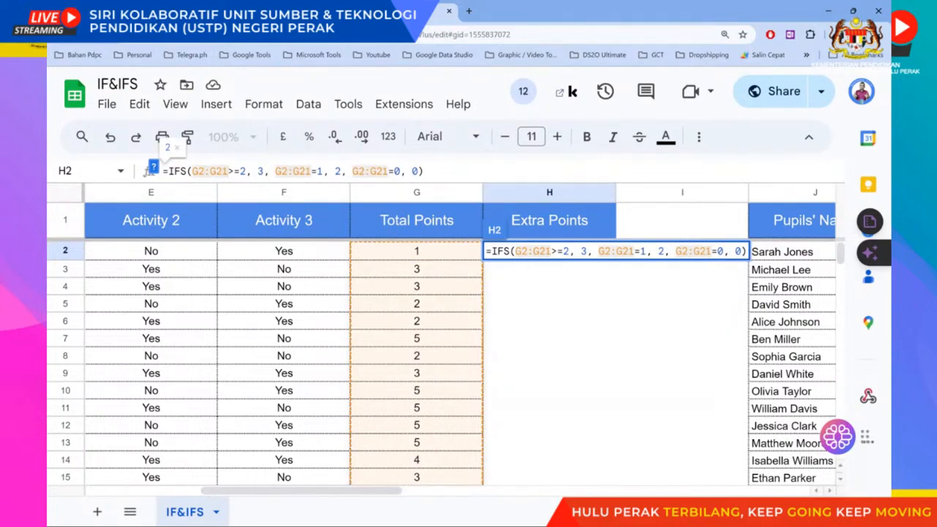
- Examine the first condition G2:G21>=2 and its return value 3 in H2's IFS formula
click(153, 167)
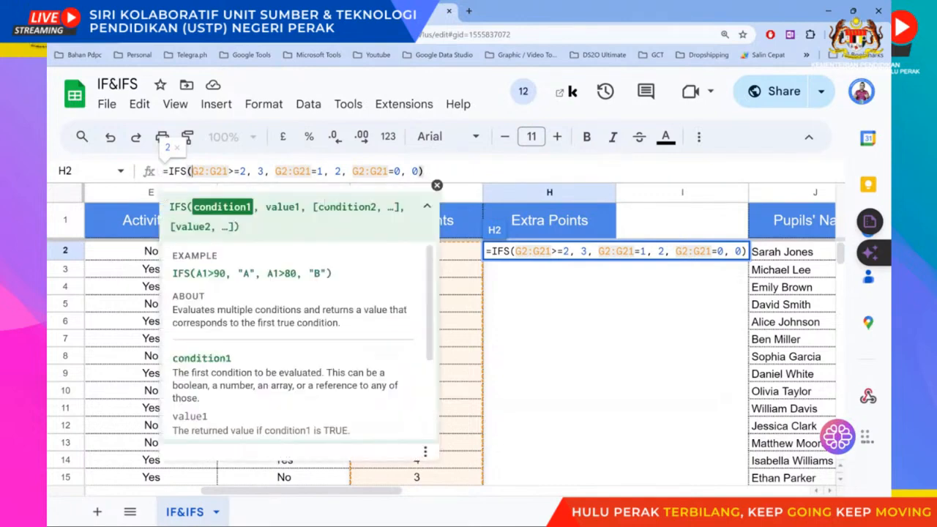
click(153, 167)
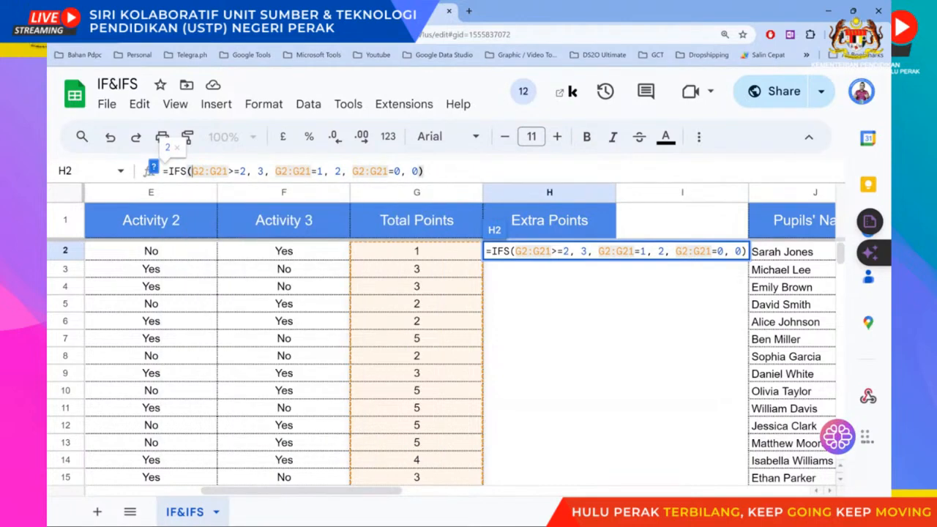
drag(246, 172, 192, 171)
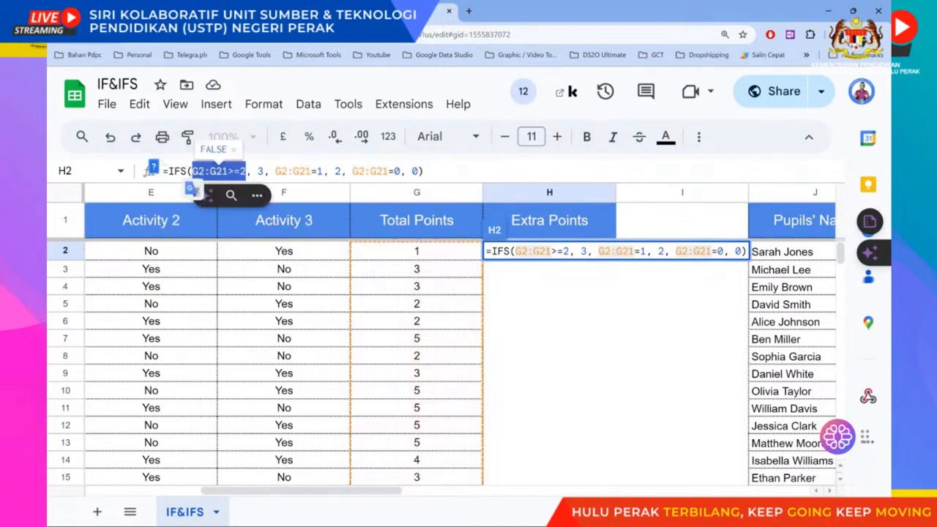
click(265, 171)
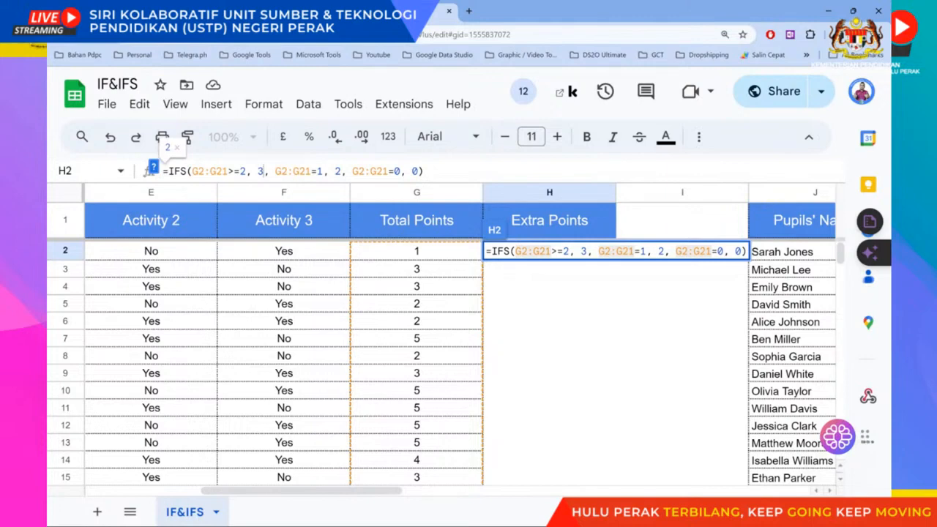
drag(192, 171, 246, 171)
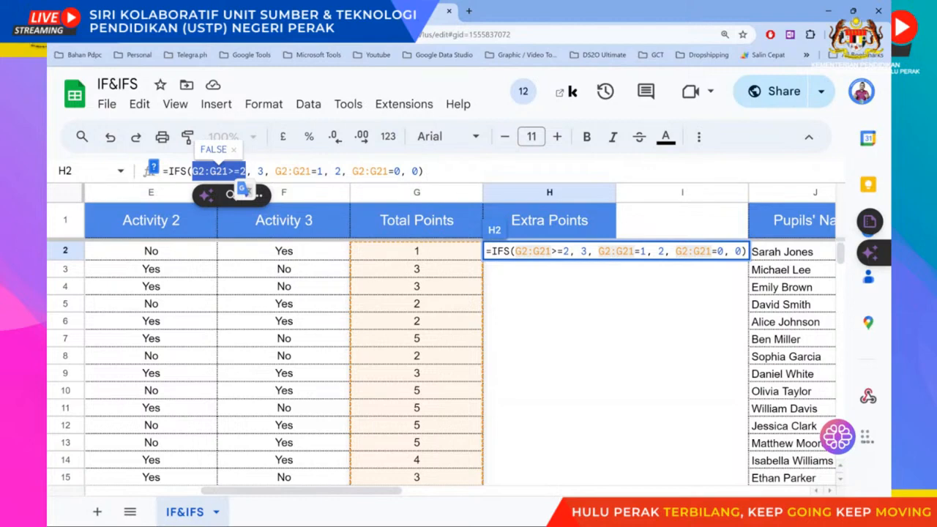
drag(192, 171, 234, 171)
click(205, 171)
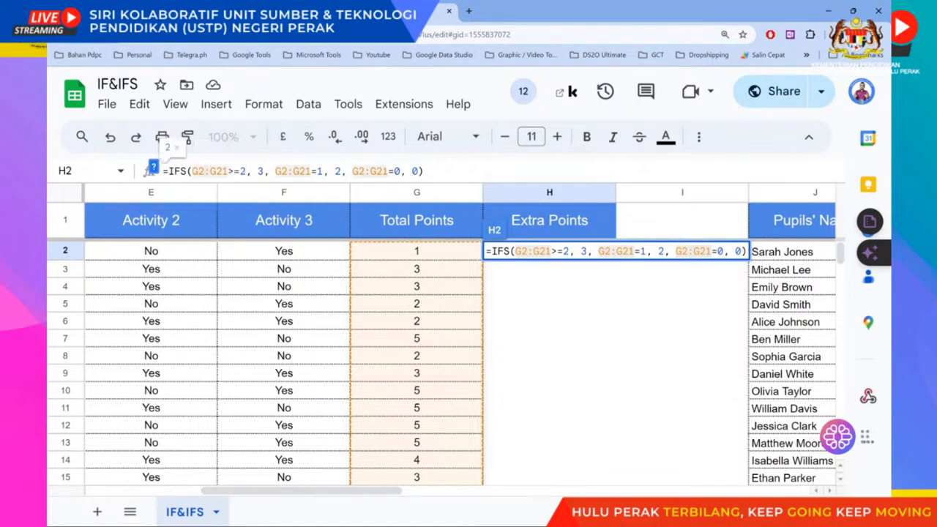
double_click(259, 172)
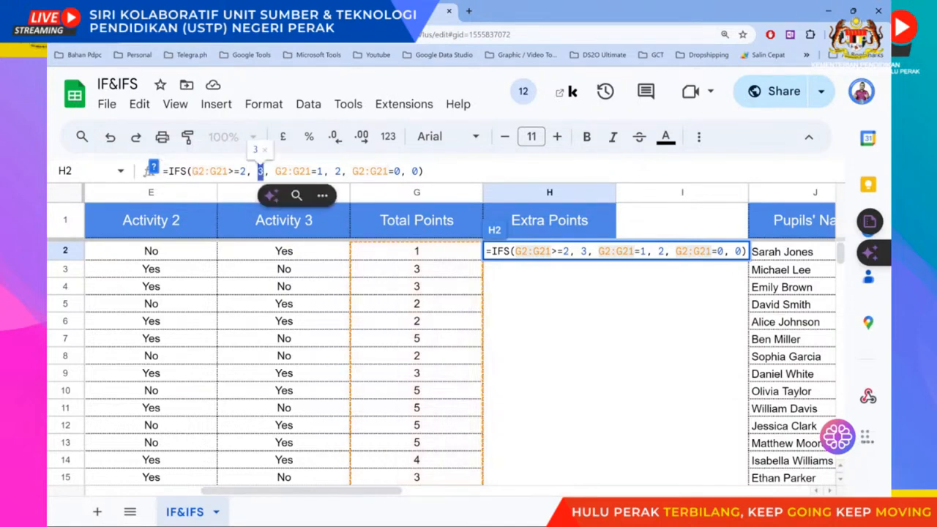
drag(192, 171, 246, 171)
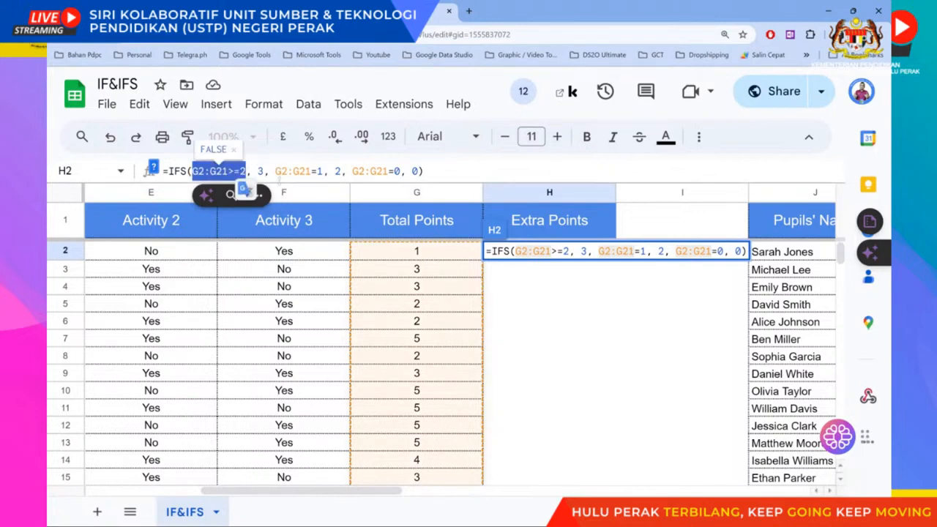
- Examine the second condition G2:G21=1 with its value 2 and the third condition G2:G21=0, and close H2's formula
click(276, 171)
drag(276, 172, 323, 171)
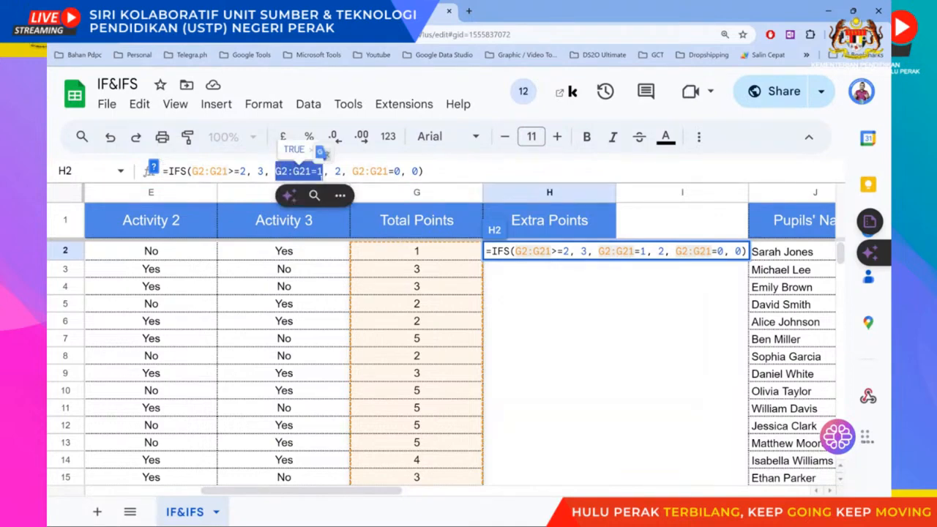
click(335, 172)
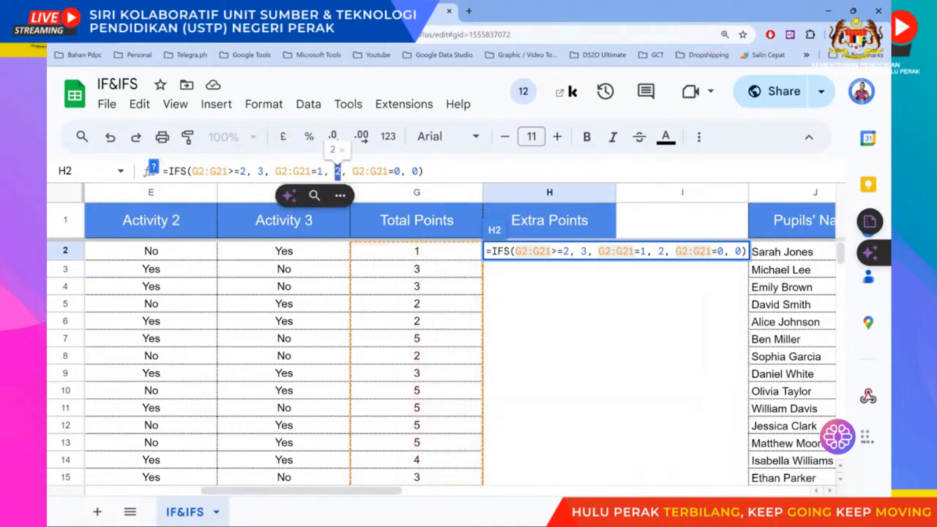
drag(353, 171, 400, 172)
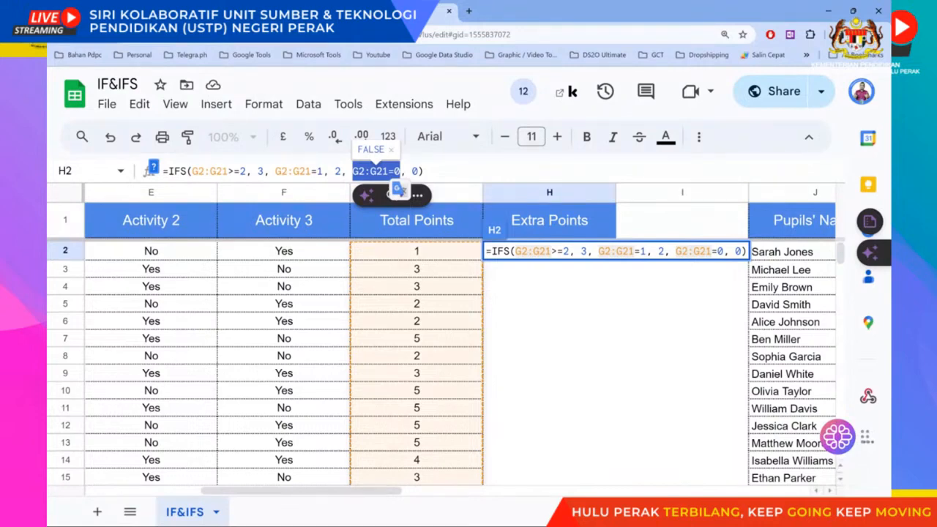
key(Return)
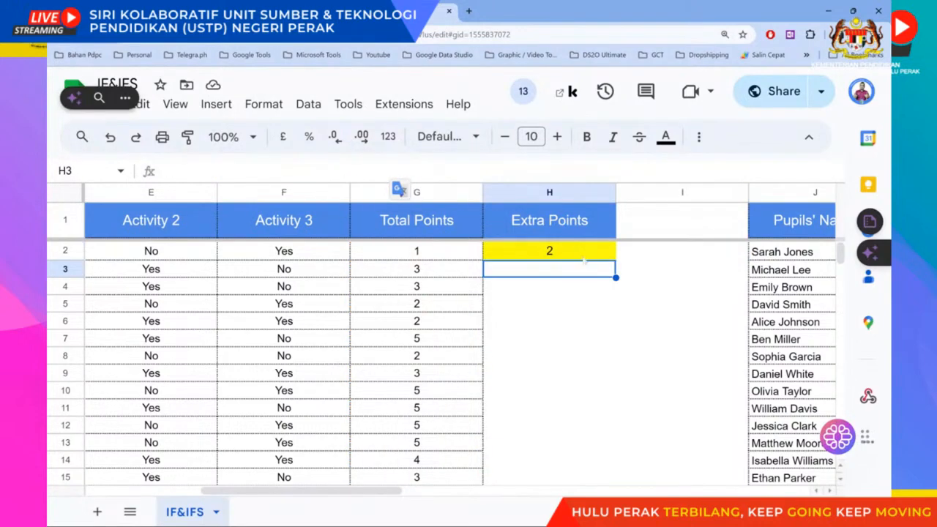
- Compare the Extra Points result in H2 with the Total Points in G2 and the matching value in the formula
click(549, 257)
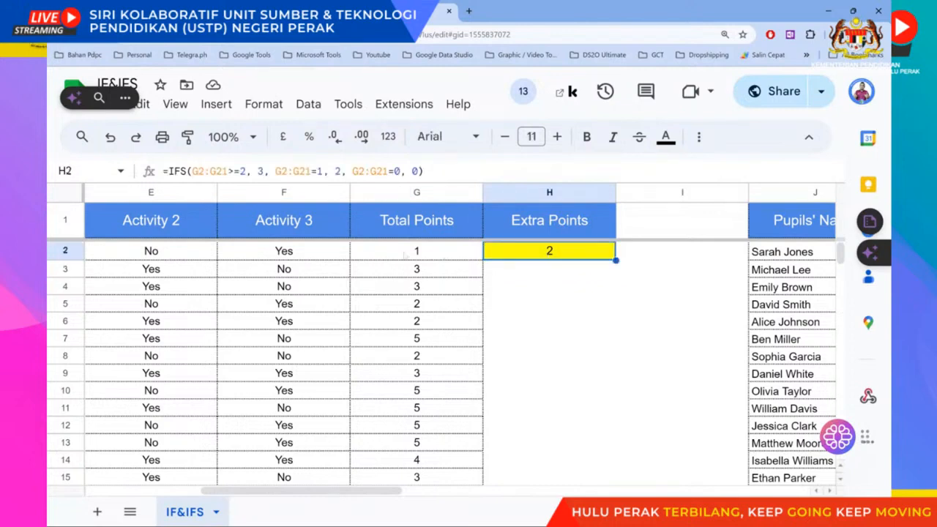
click(410, 252)
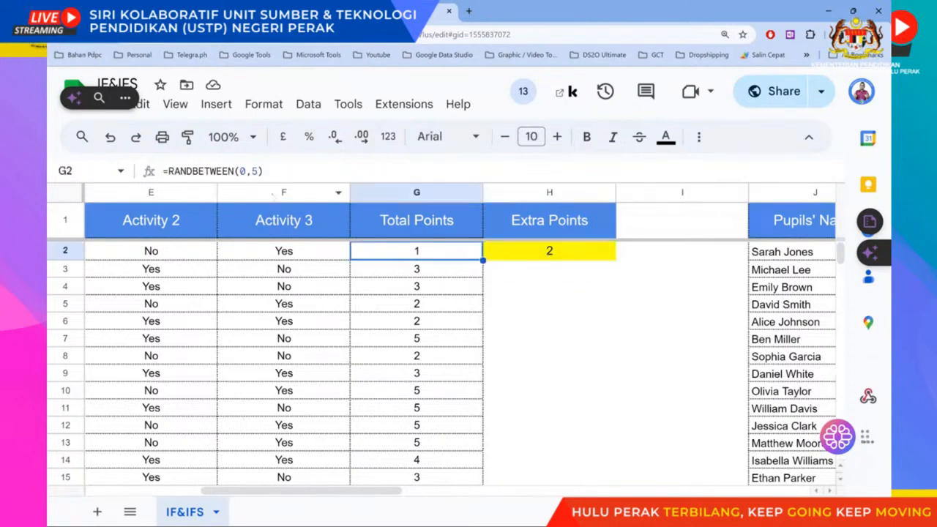
click(505, 252)
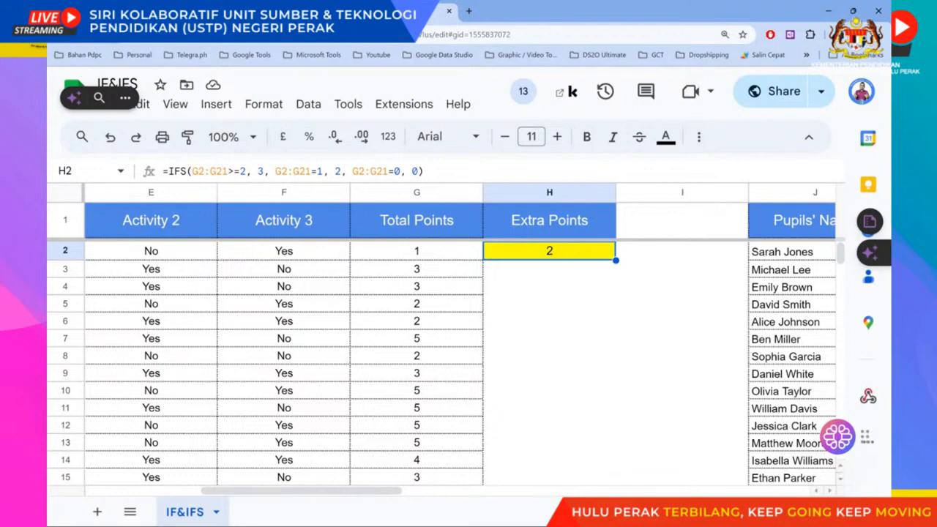
click(340, 172)
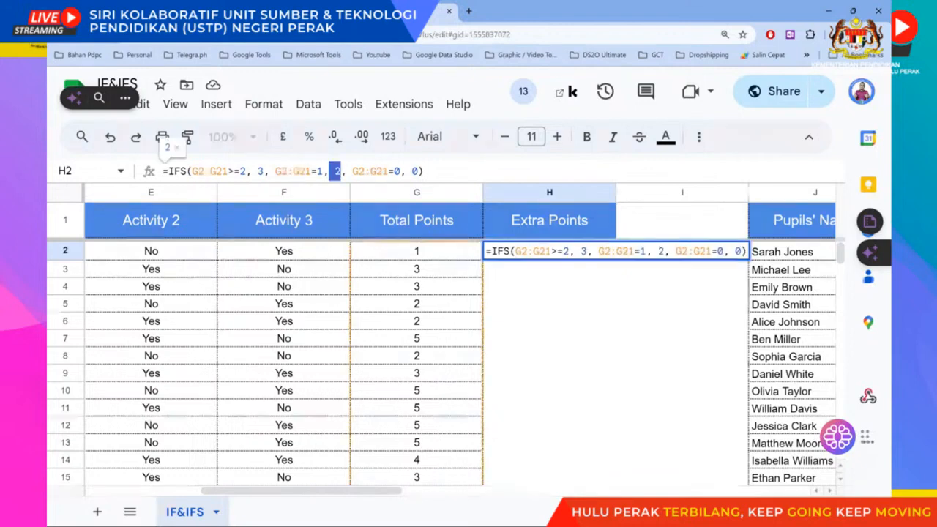
double_click(337, 172)
click(520, 307)
click(568, 260)
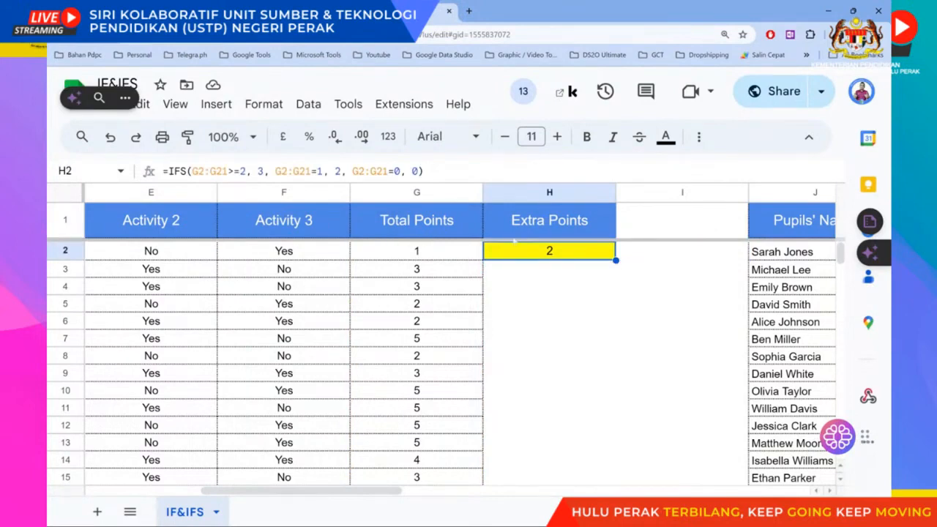
- Fill the IFS formula from H2 down to H3 and check the range references in H3's copy
drag(615, 261, 608, 276)
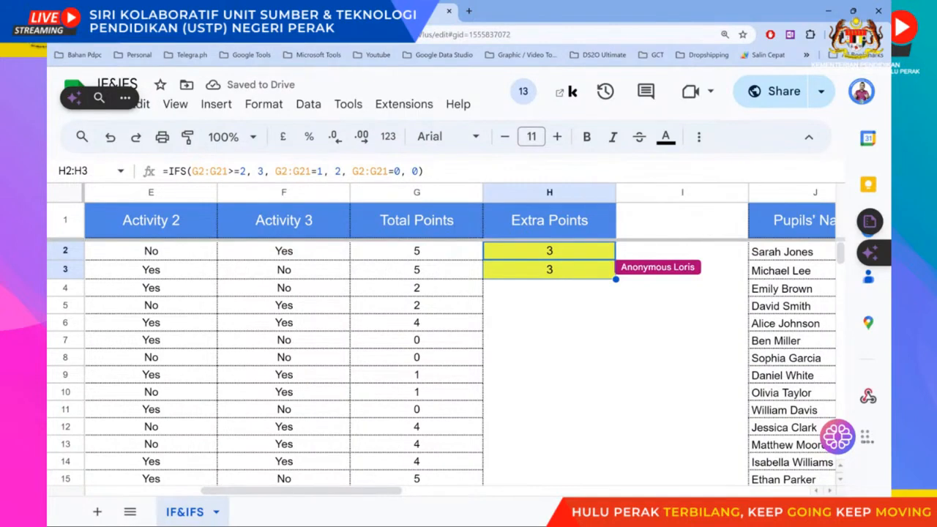
click(584, 275)
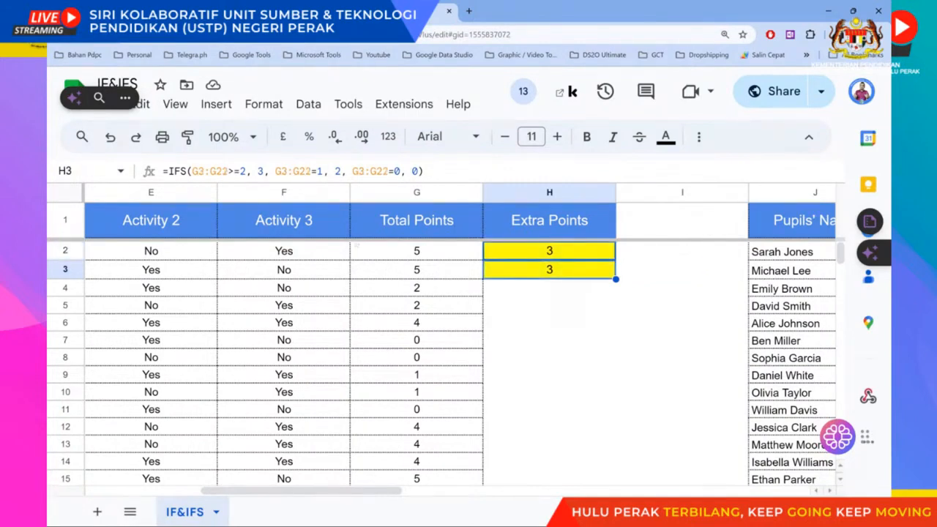
click(205, 171)
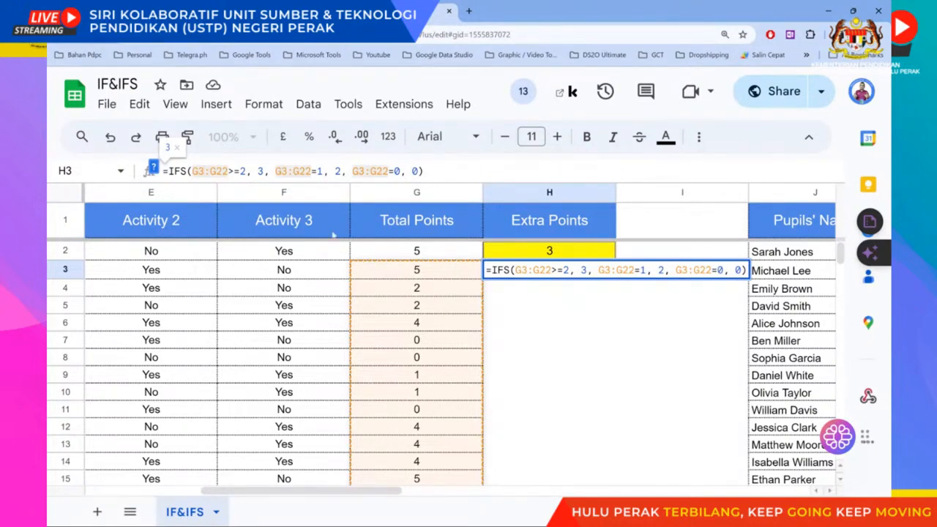
key(Return)
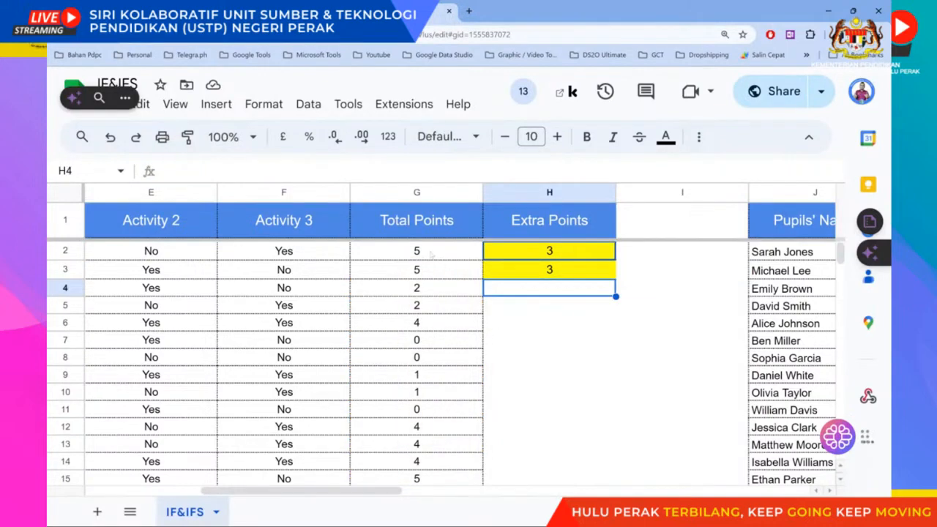
- Undo the formula fill into H3 and leave H2 with the plain IFS formula without ARRAYFORMULA
click(432, 254)
key(ctrl+z)
key(ctrl+z)
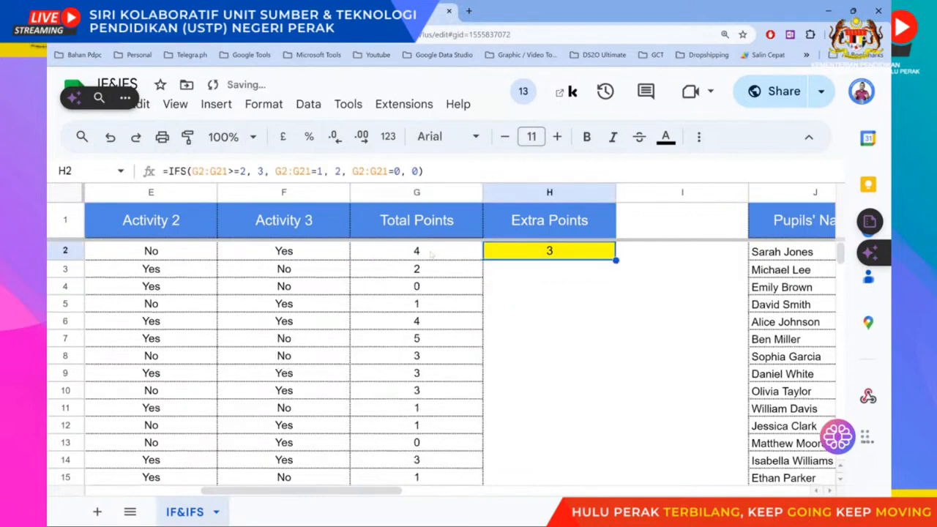
key(ctrl+z)
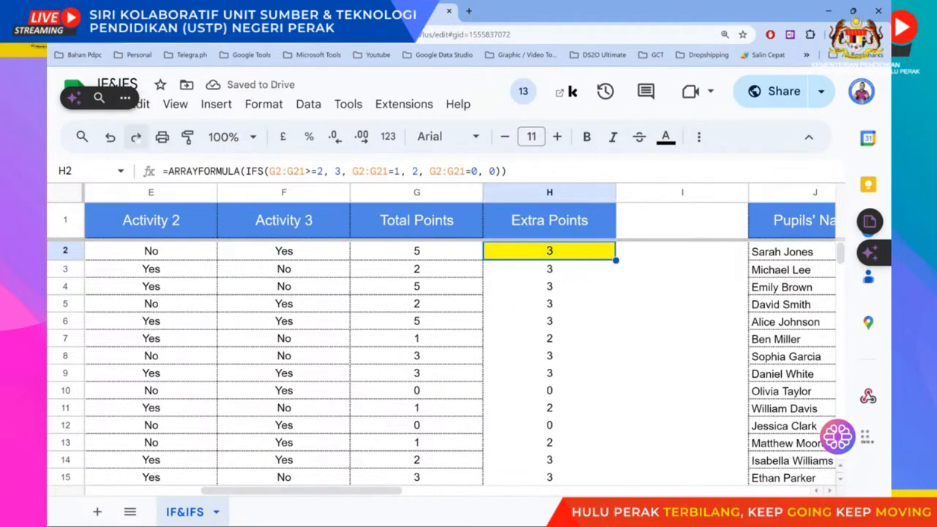
click(135, 137)
click(135, 136)
- Examine the random-number formula in G2 and the Total Points column down to row 21
click(449, 251)
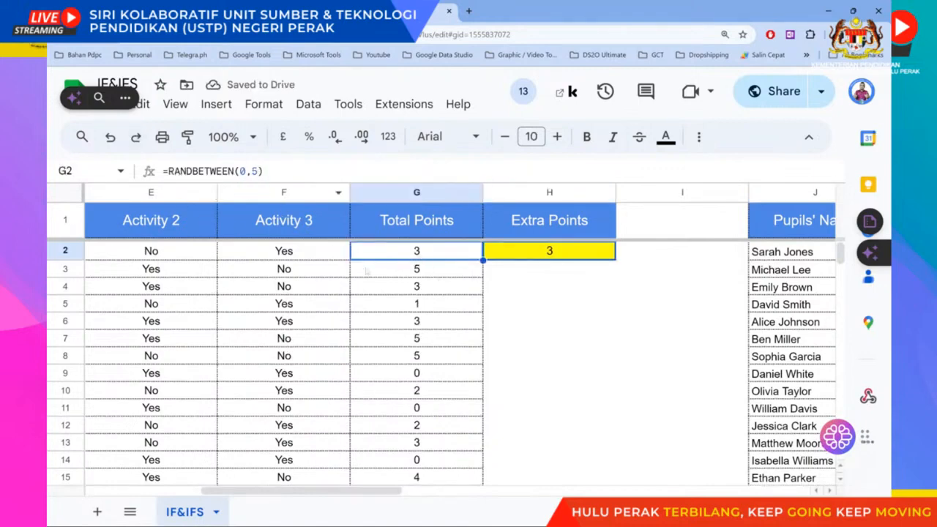
scroll(431, 390, down, 1)
scroll(430, 391, down, 3)
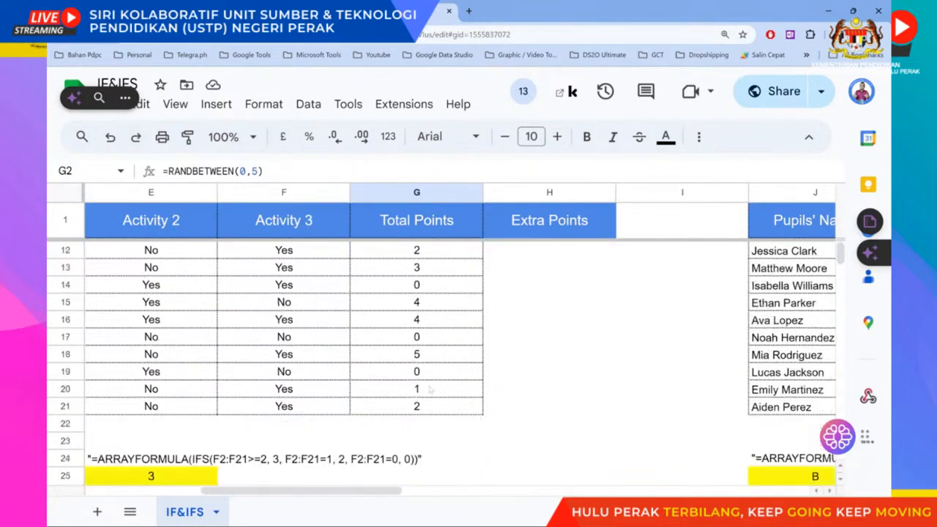
scroll(430, 391, up, 4)
drag(262, 171, 163, 171)
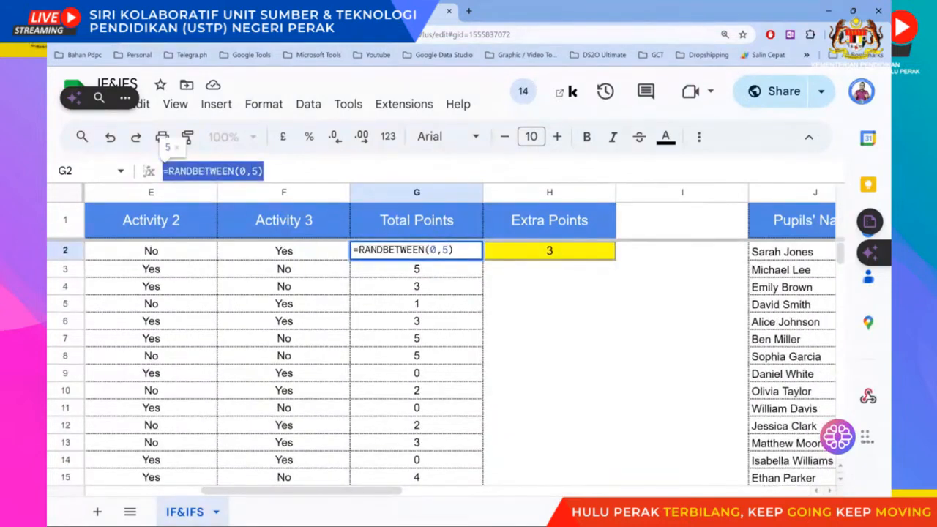
key(Return)
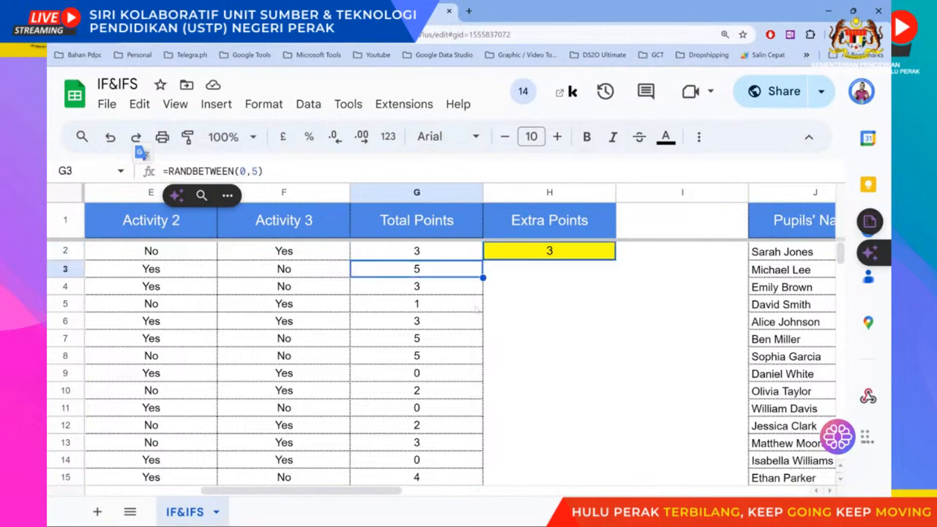
click(466, 251)
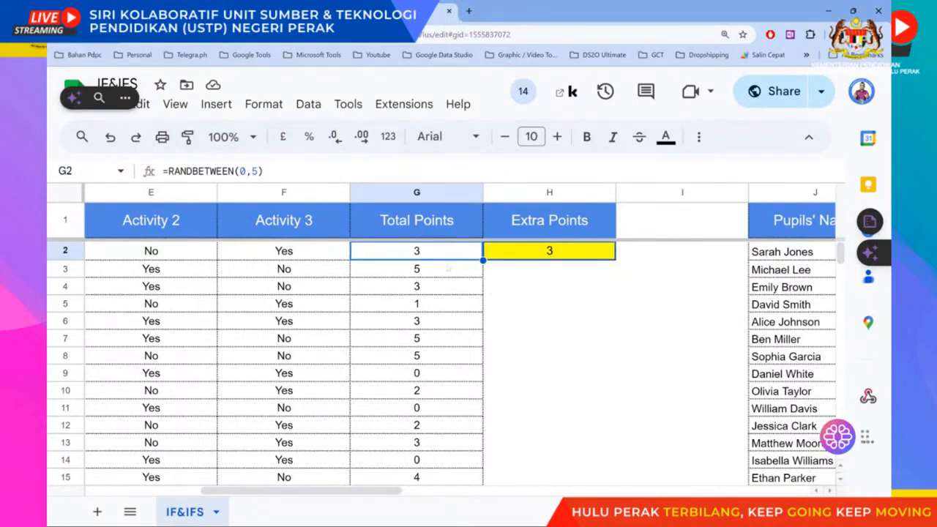
- Replace the RANDBETWEEN formulas in G2:G21 with fixed values by pasting the range over itself as values only
click(447, 269)
key(Up)
key(Up)
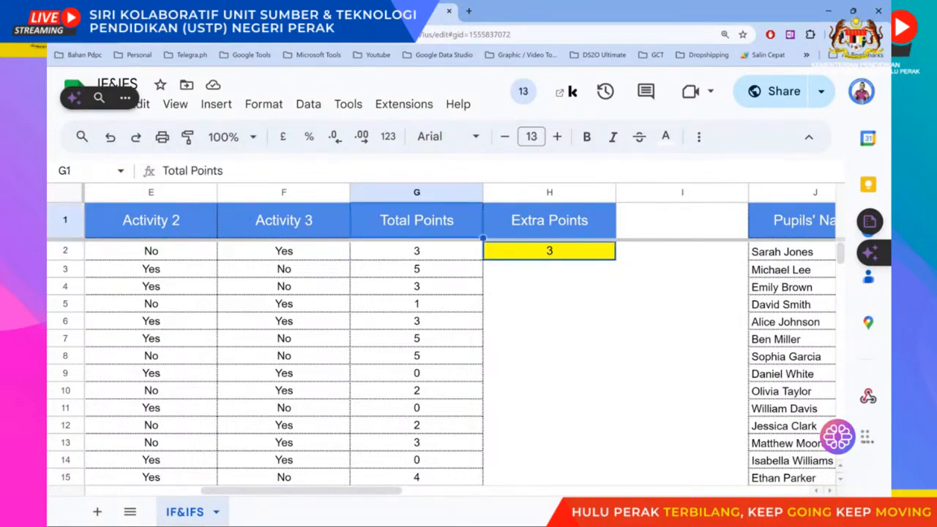
key(Down)
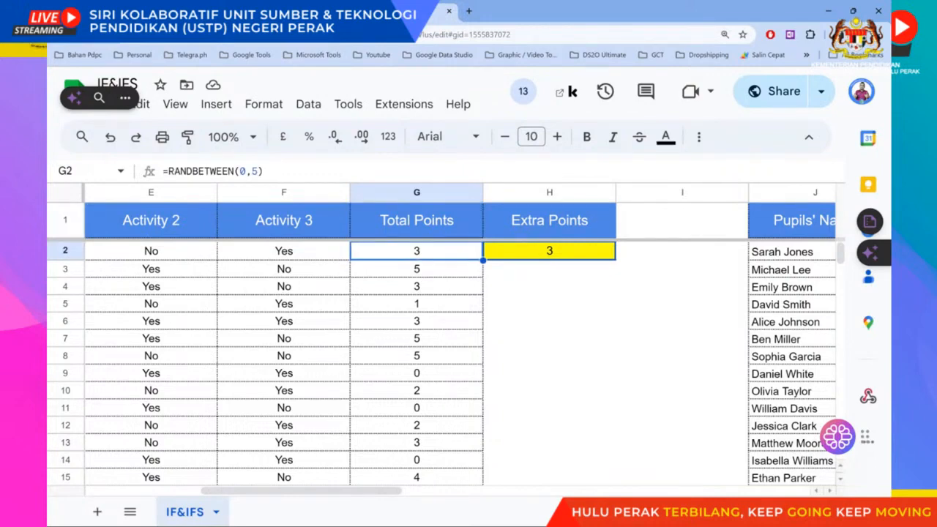
key(ctrl+shift+Down)
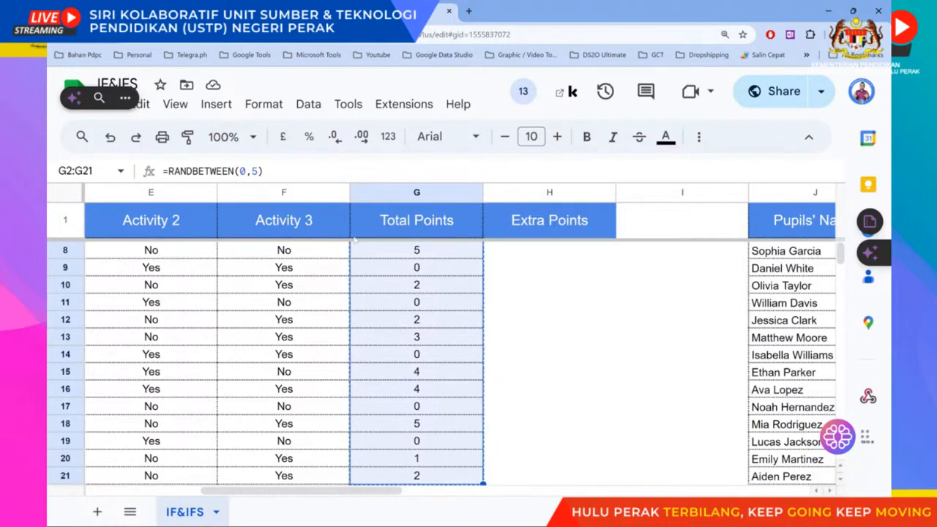
key(ctrl+v)
click(521, 467)
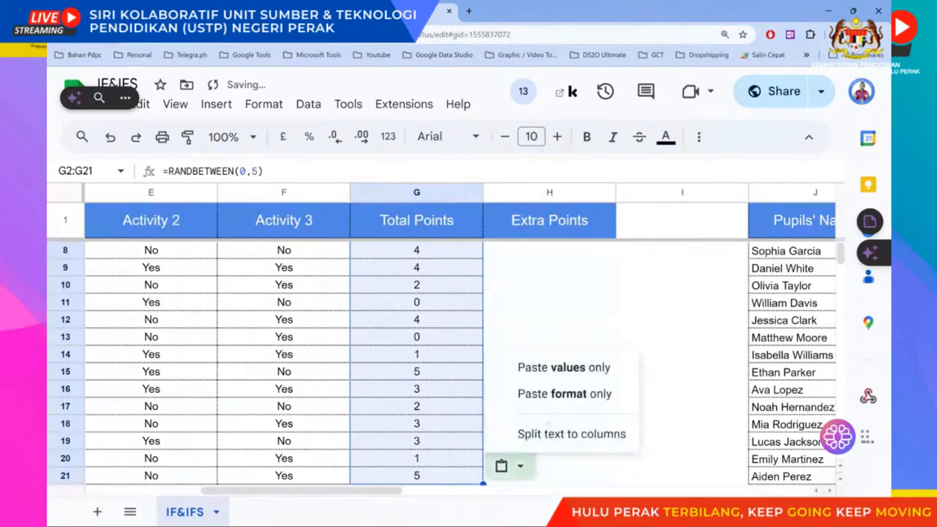
click(564, 367)
click(582, 322)
scroll(582, 322, up, 3)
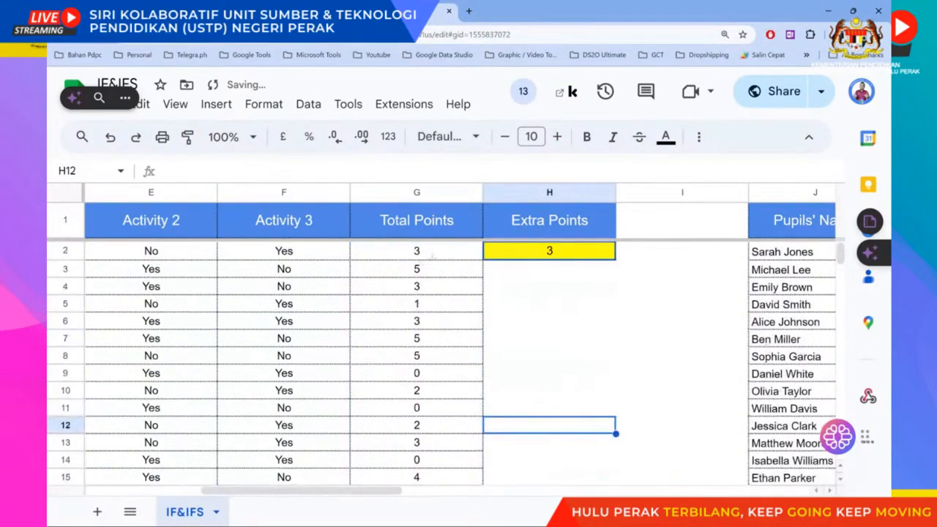
- Fill H2's IFS formula down to H3, check the range references in the copy, and undo the fill
click(417, 250)
click(549, 250)
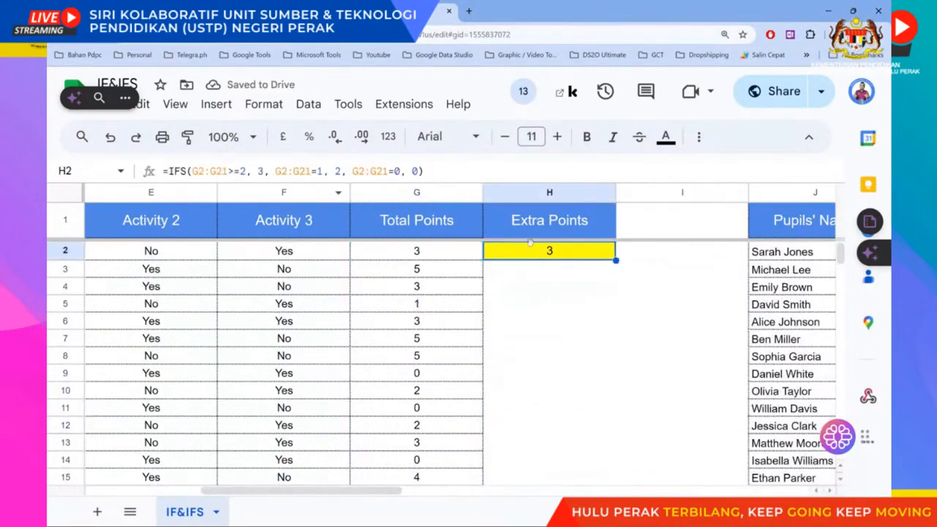
drag(616, 261, 617, 278)
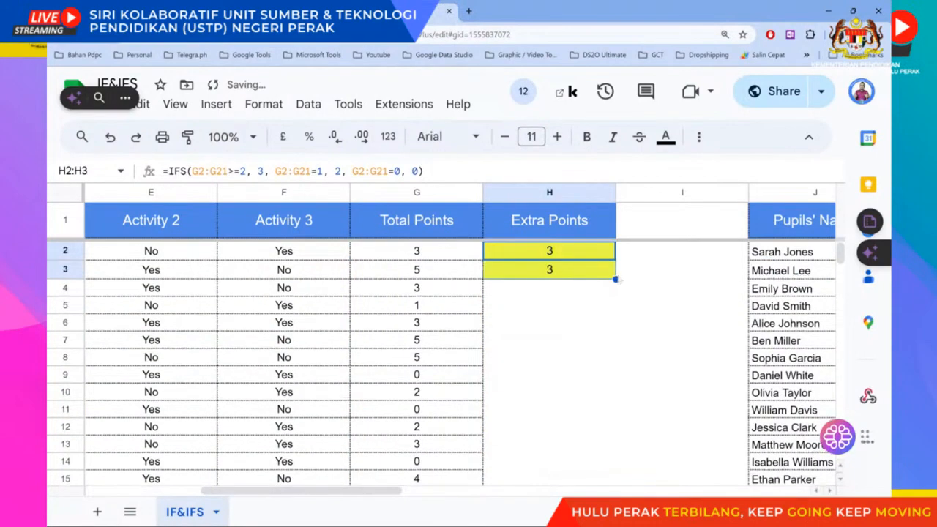
click(556, 271)
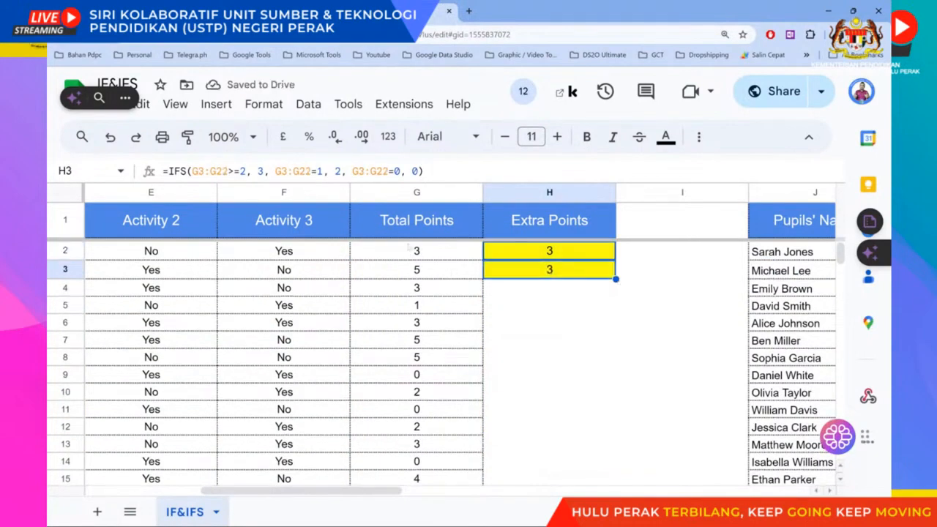
key(F2)
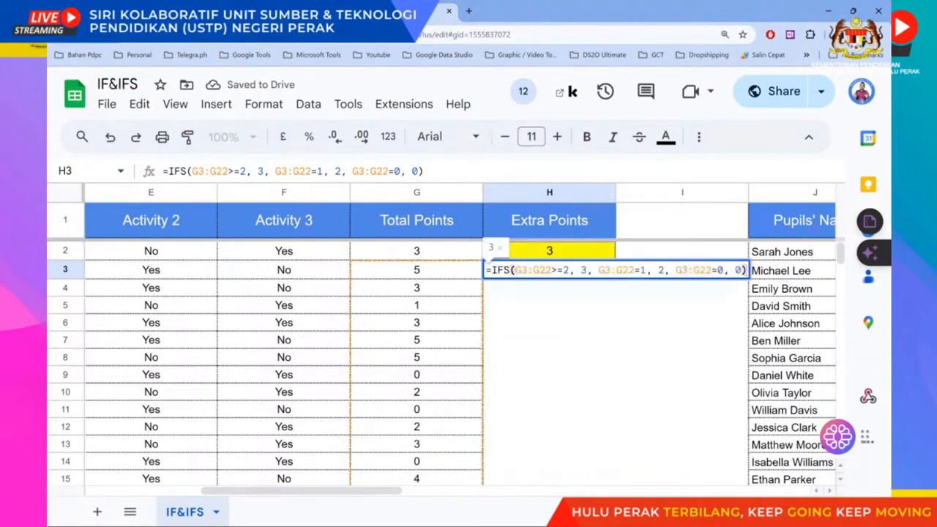
key(Return)
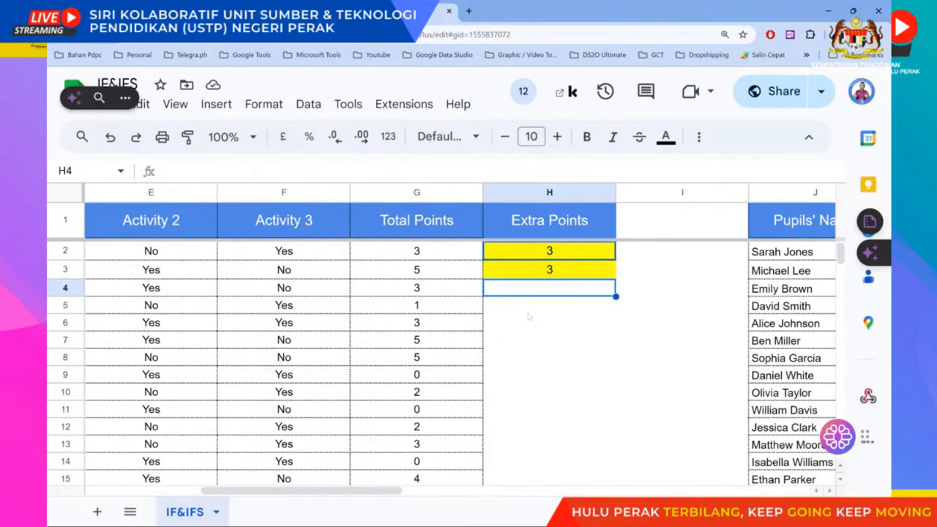
key(ctrl+z)
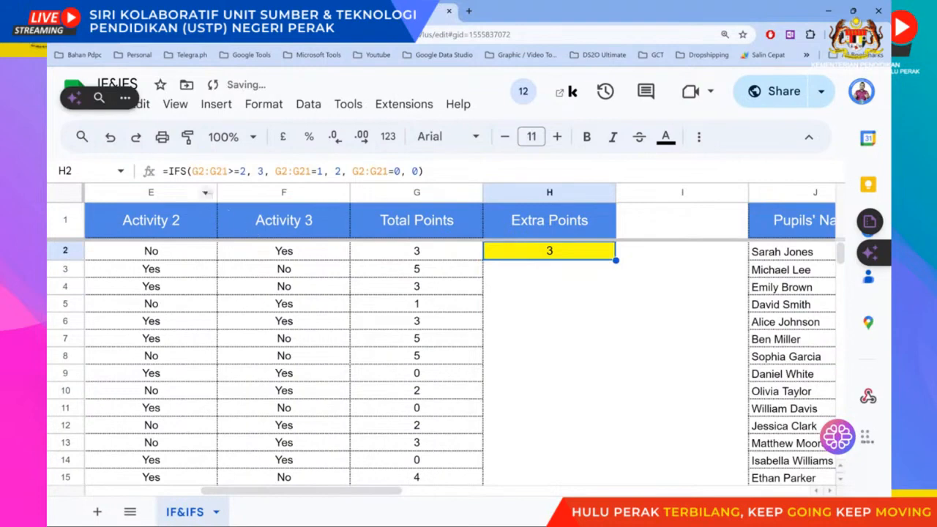
- Make all three G2:G21 ranges in H2's IFS formula absolute as $G$2:$G$21 and dismiss the suggested auto-fill
drag(192, 170, 228, 170)
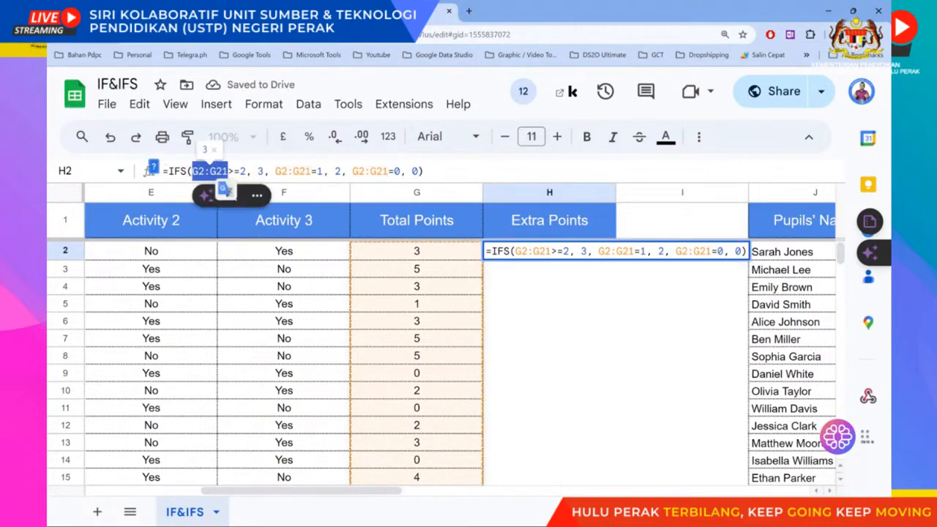
key(F4)
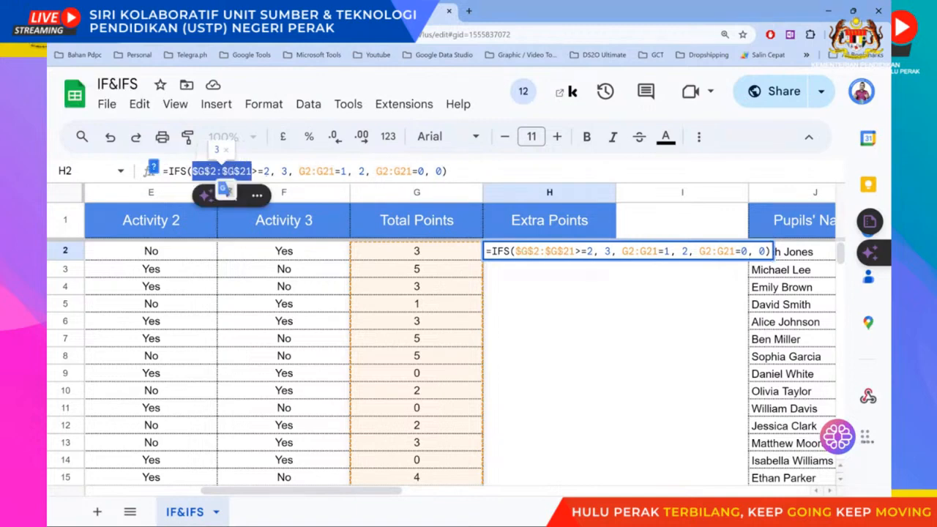
drag(299, 171, 336, 171)
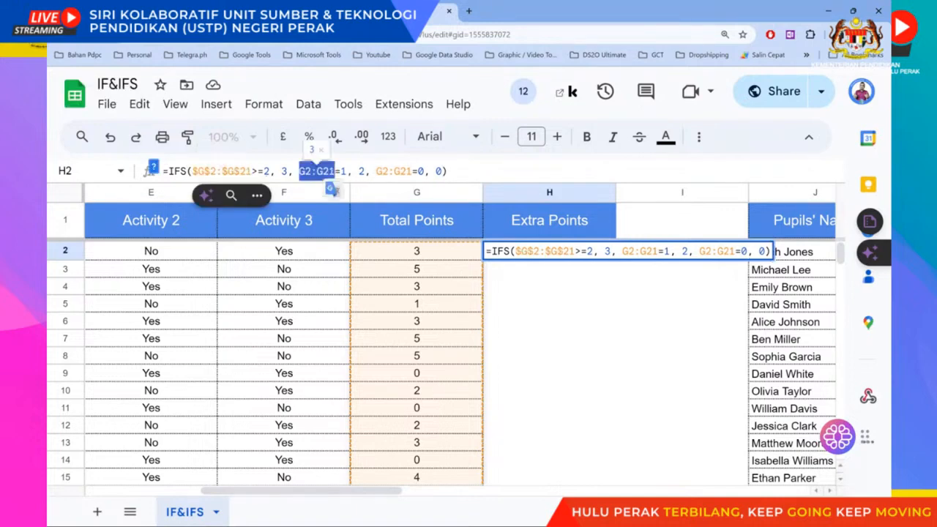
key(F4)
drag(400, 170, 433, 171)
key(F4)
key(Return)
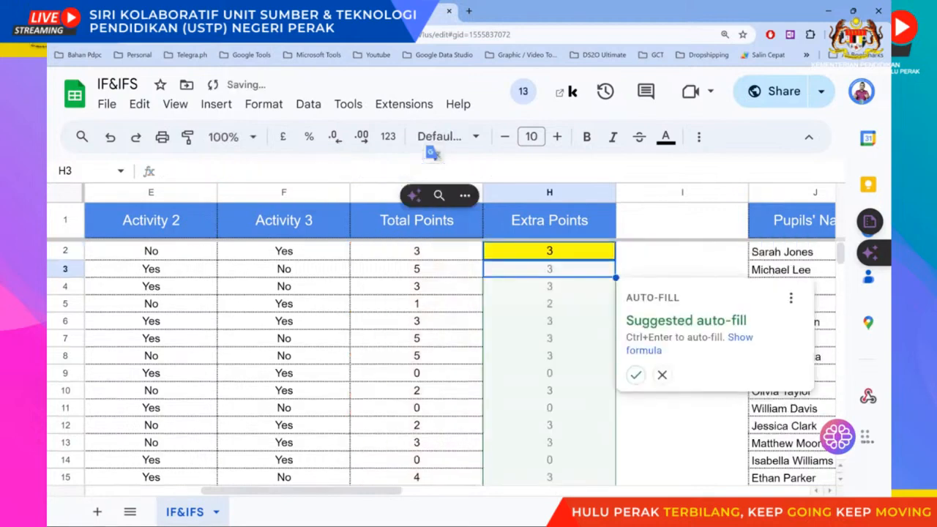
click(662, 375)
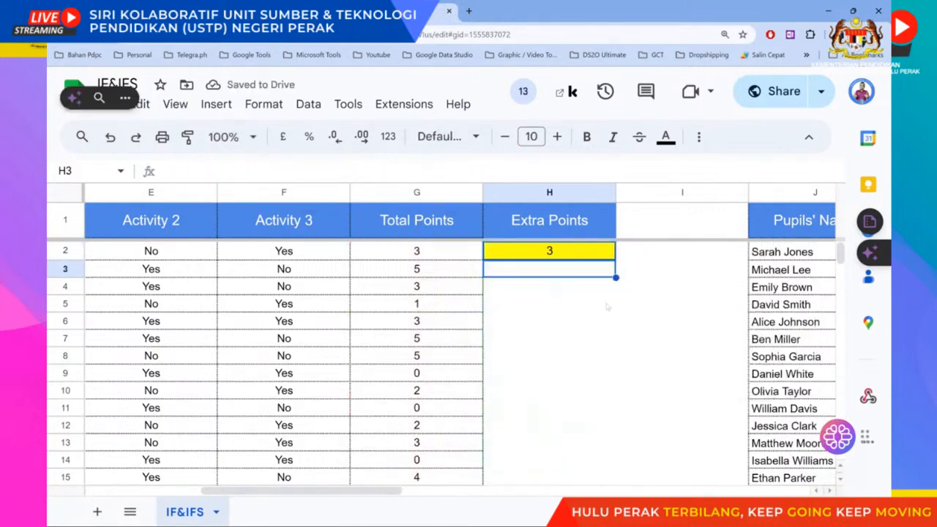
- Fill the IFS formula with absolute ranges from H2 down to H3 and check the references in H3
click(597, 256)
drag(616, 260, 615, 274)
click(566, 271)
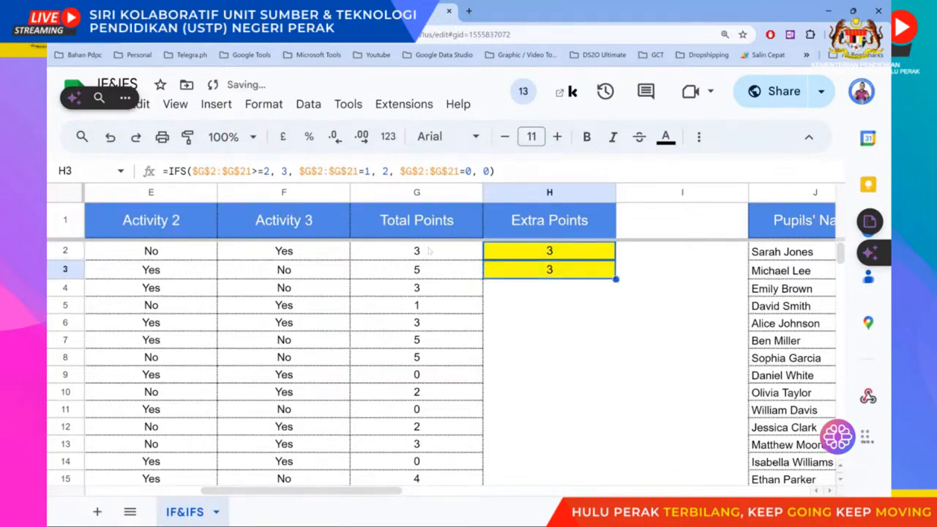
key(F2)
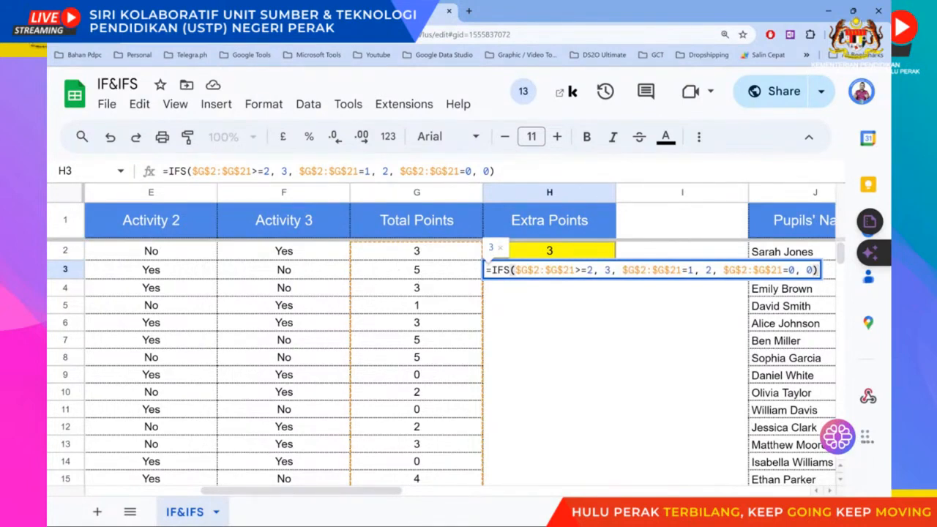
key(Return)
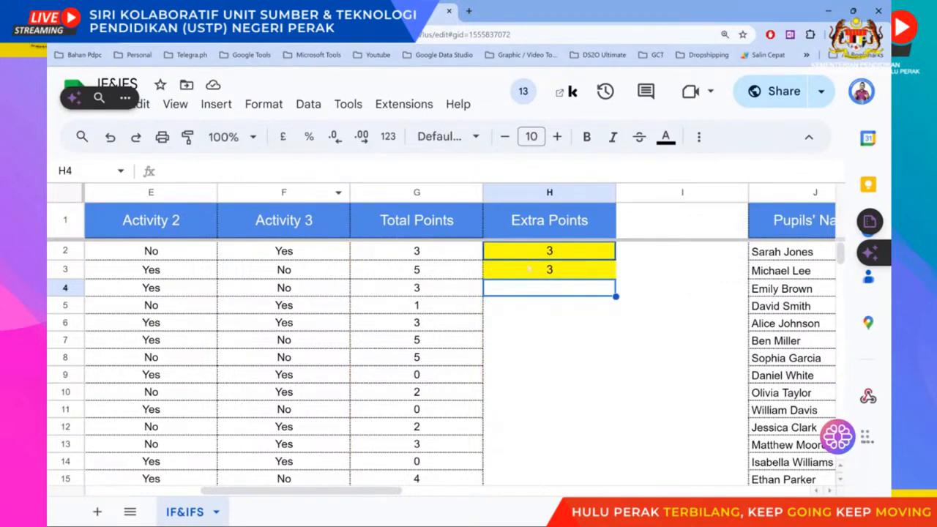
- Clear the formula from H3 and wrap H2's IFS formula in ARRAYFORMULA
click(529, 269)
key(Delete)
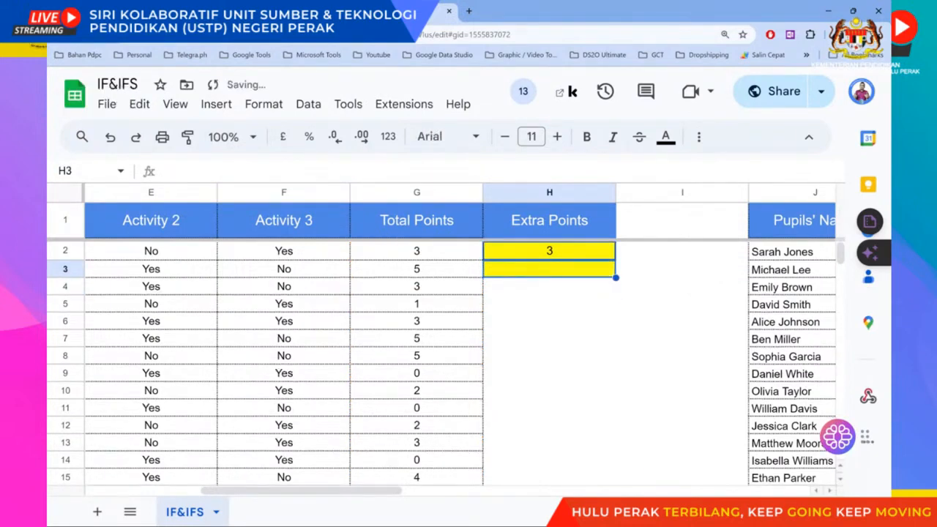
key(Up)
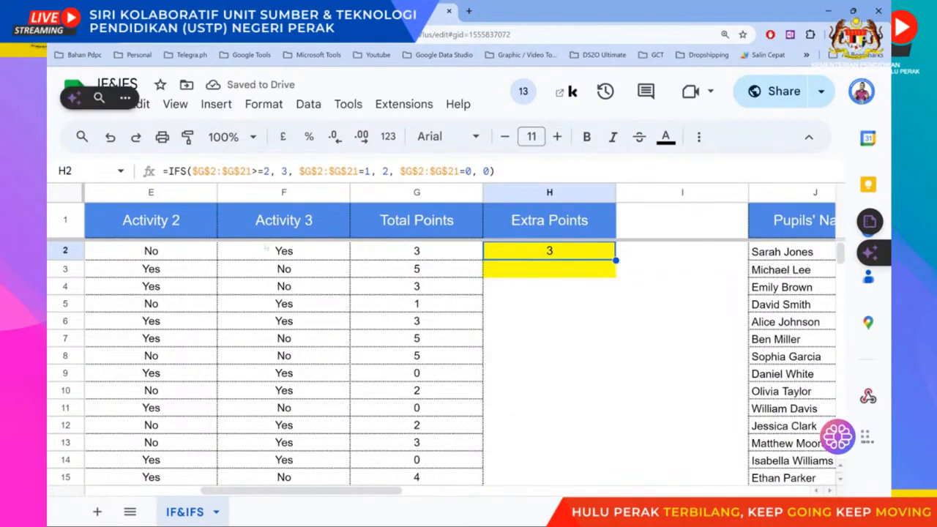
click(166, 171)
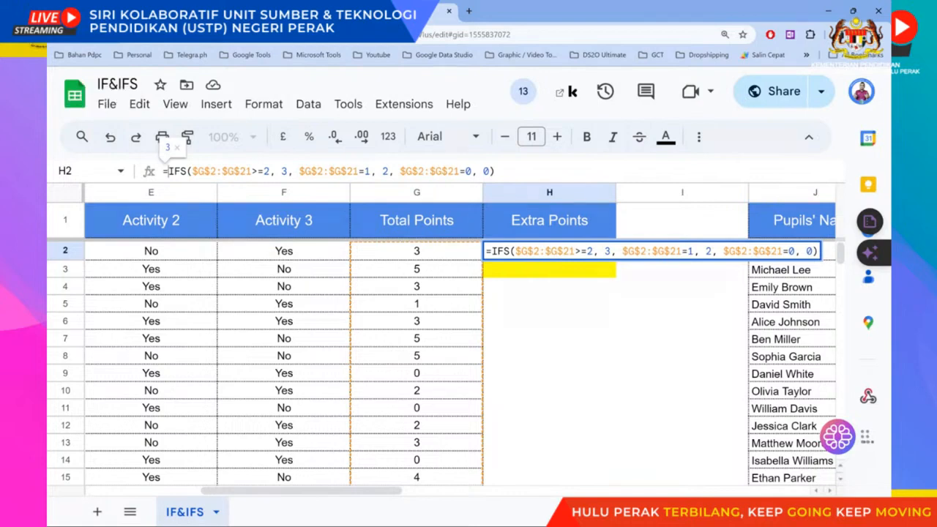
text(Array)
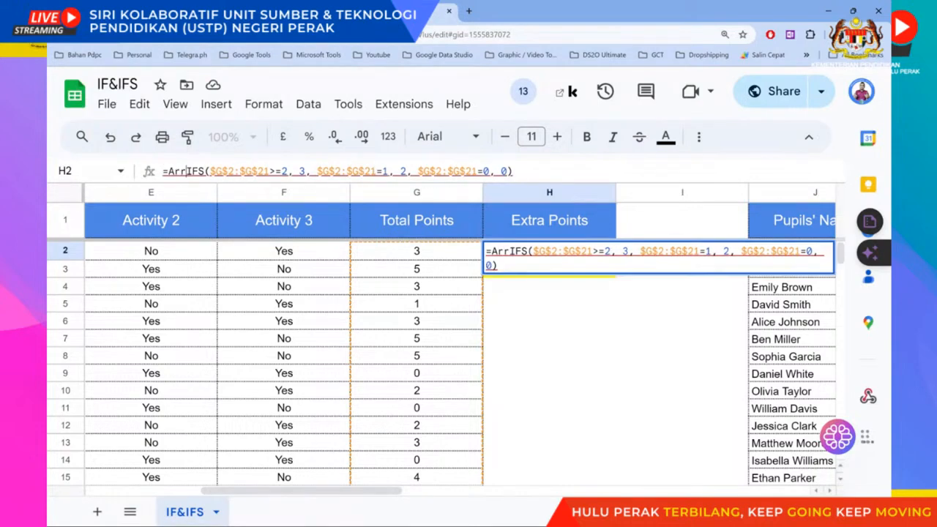
text(formula)
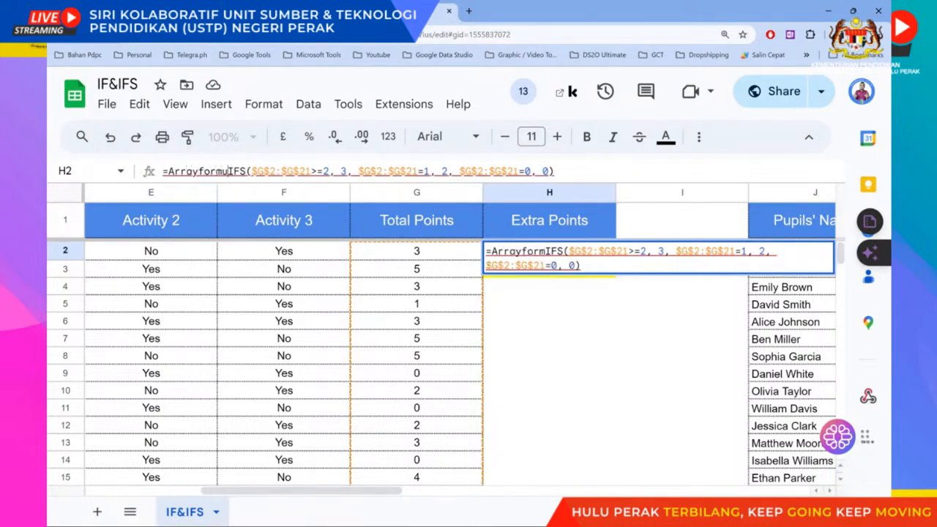
text(()
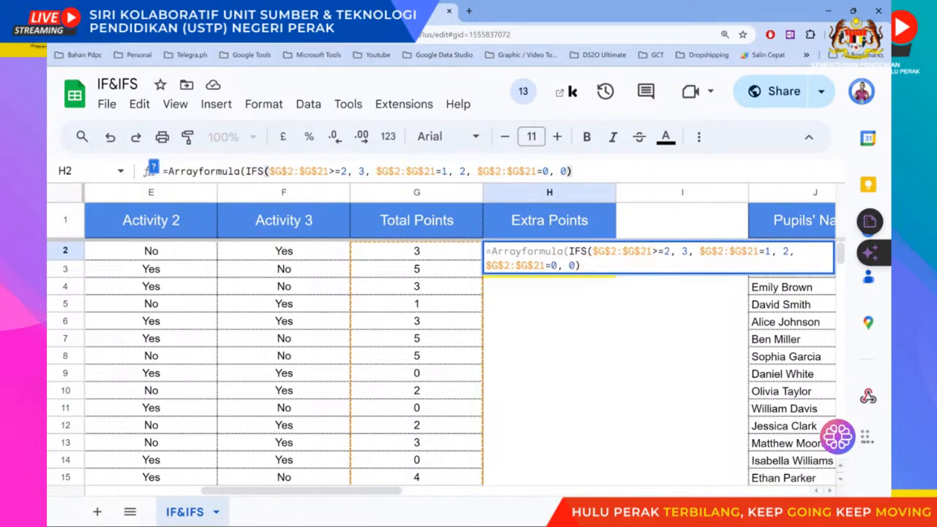
text())
key(Return)
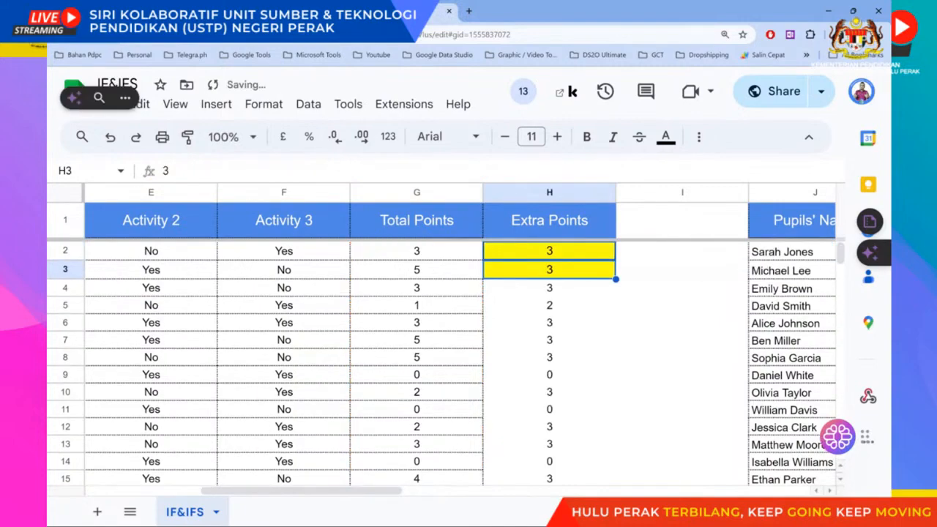
- Compare the Extra Points results with the Total Points down to row 21
scroll(603, 265, down, 3)
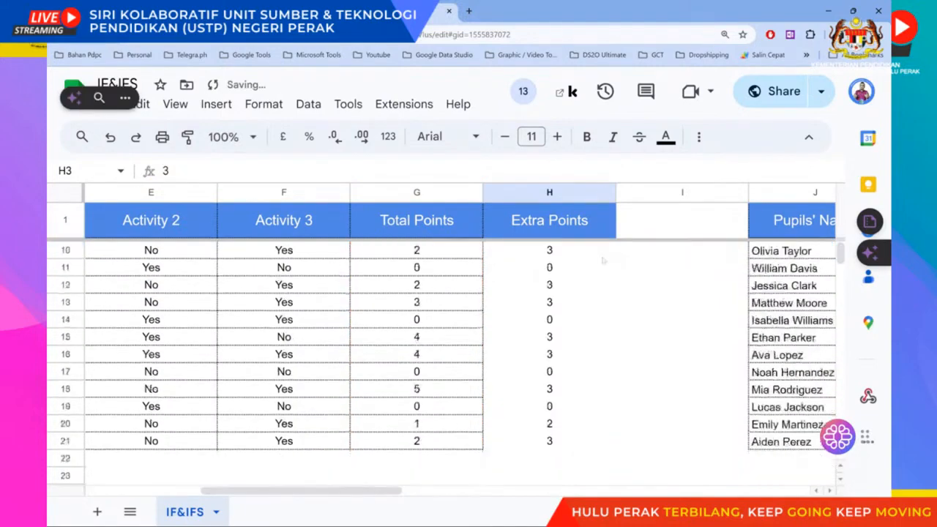
scroll(603, 262, up, 2)
scroll(603, 260, down, 3)
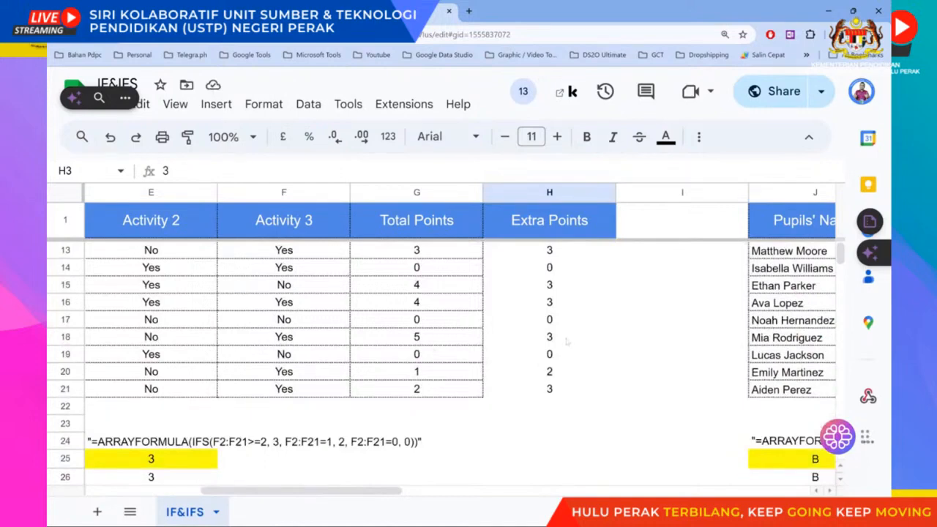
- Check H2's ARRAYFORMULA, and look over the pupils' scores table and the sample grading formulas below it
scroll(572, 340, up, 4)
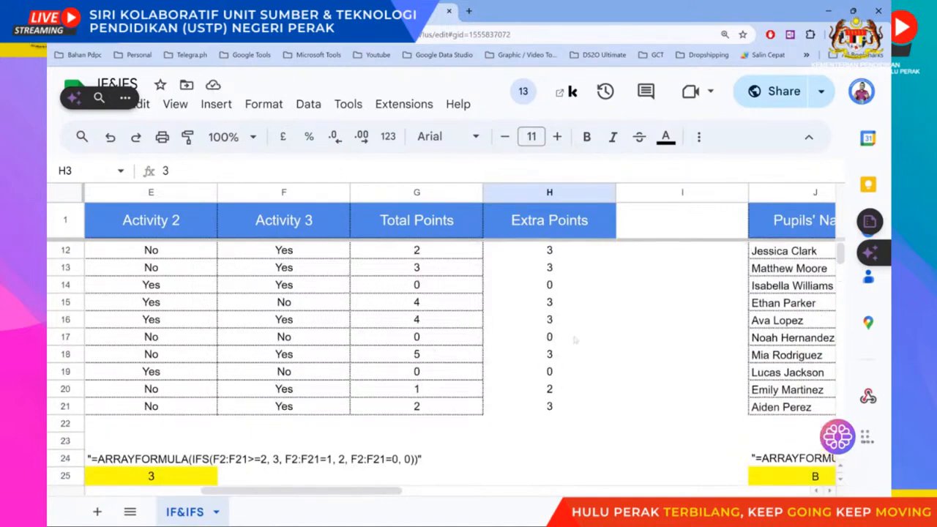
click(564, 259)
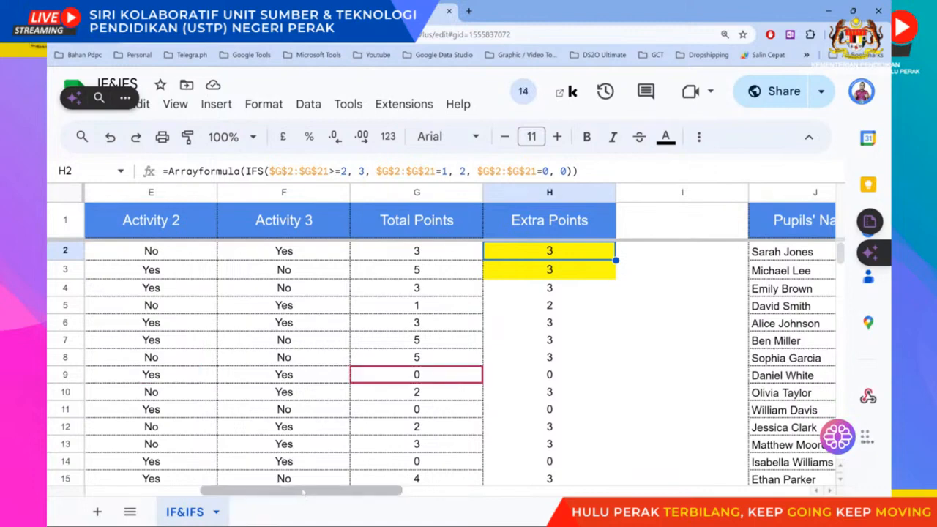
drag(322, 495, 491, 495)
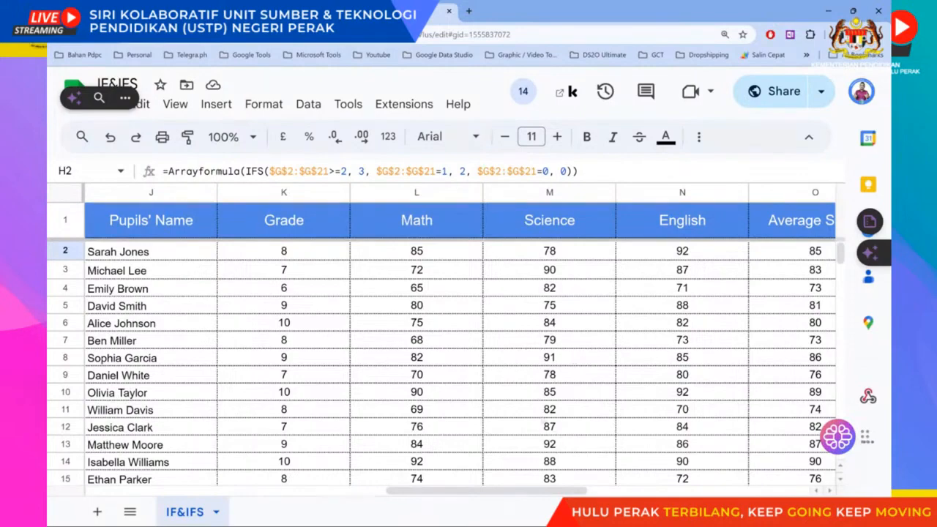
scroll(601, 397, down, 3)
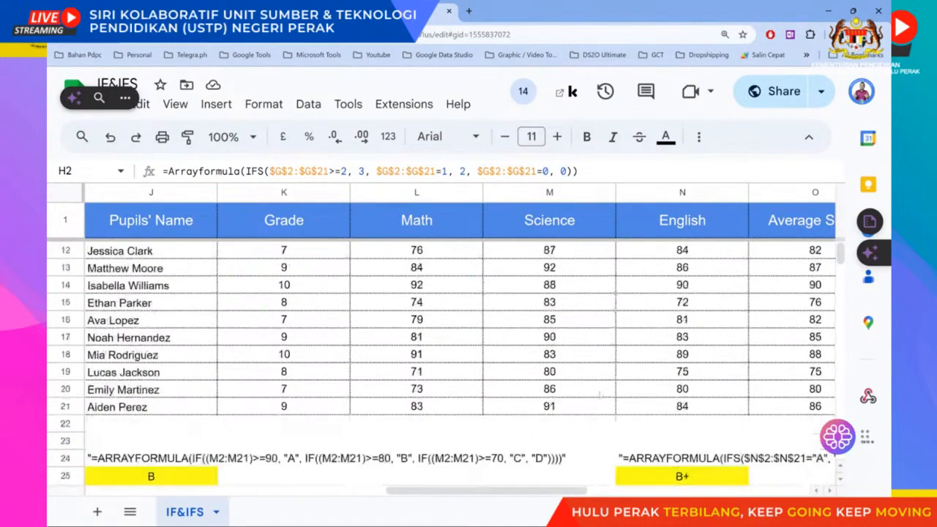
scroll(602, 397, up, 1)
mouse_move(560, 491)
mouse_down()
mouse_move(547, 492)
mouse_move(684, 492)
mouse_move(549, 489)
mouse_up()
scroll(611, 349, down, 3)
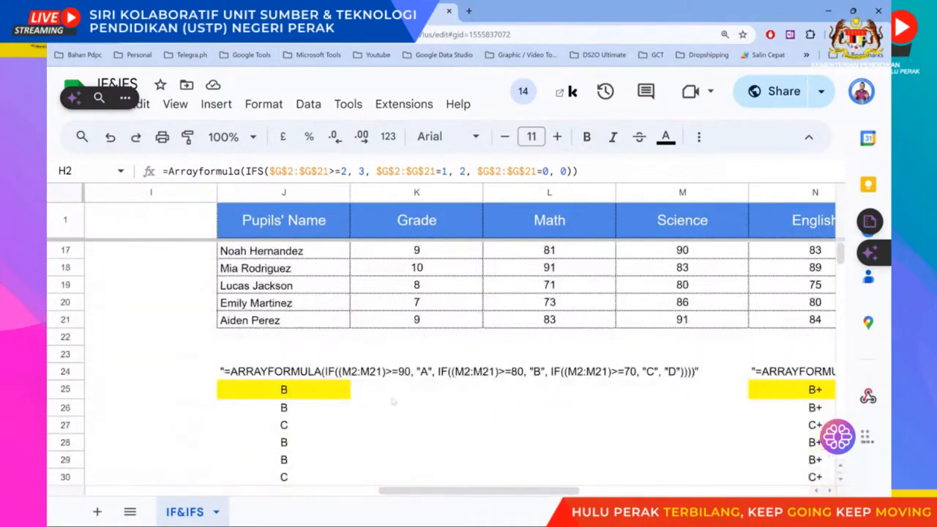
- Make all three O2:O21 ranges in J25's nested IF formula absolute as $O$2:$O$21
click(320, 392)
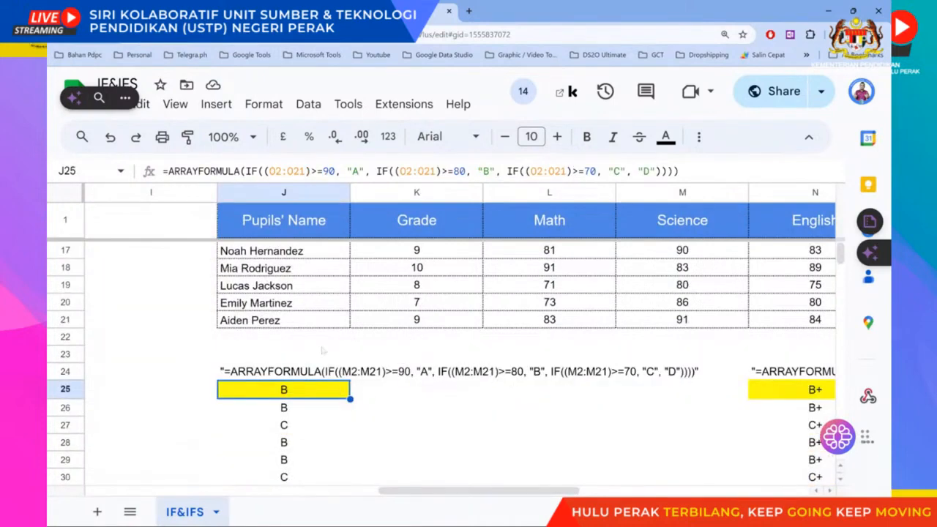
click(300, 171)
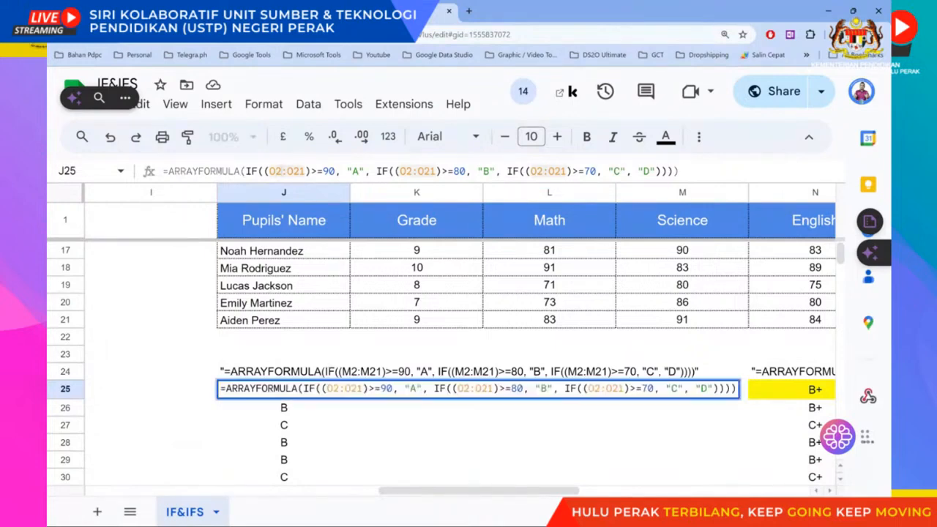
scroll(494, 379, up, 5)
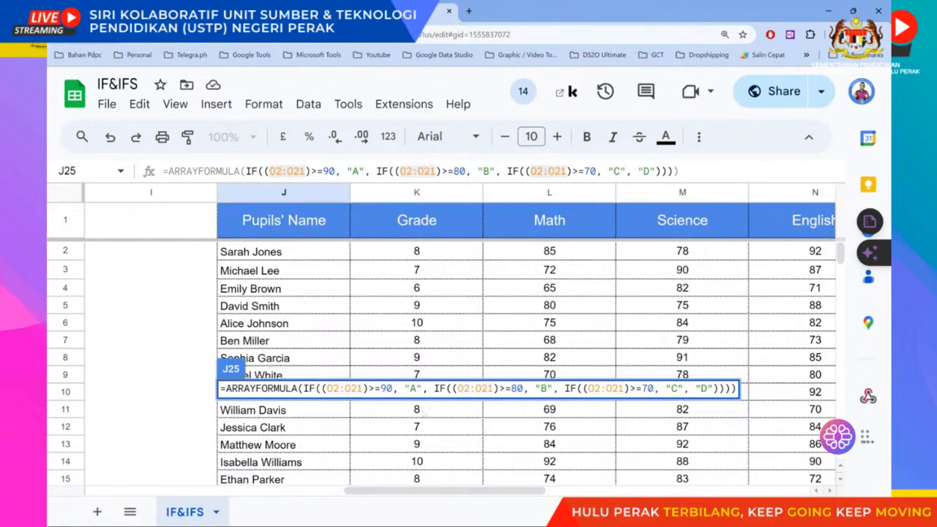
drag(423, 490, 531, 508)
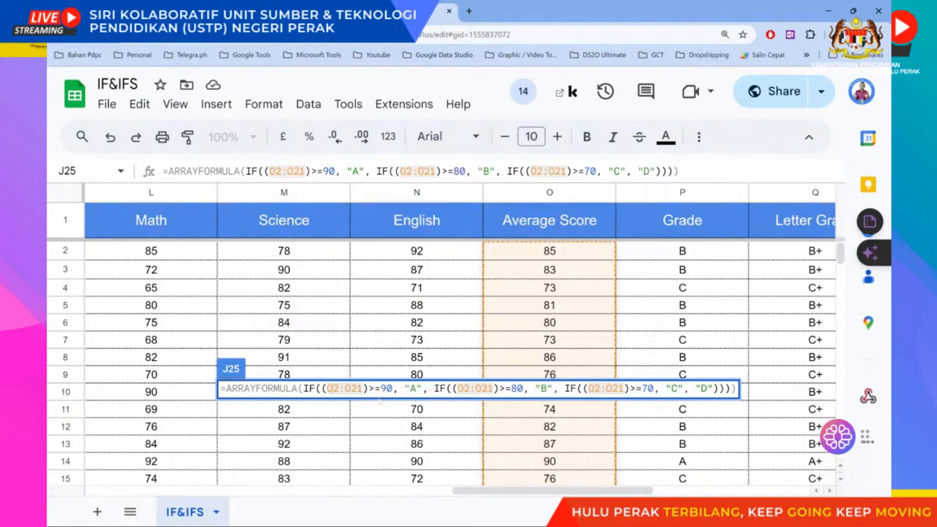
click(363, 390)
drag(327, 389, 362, 389)
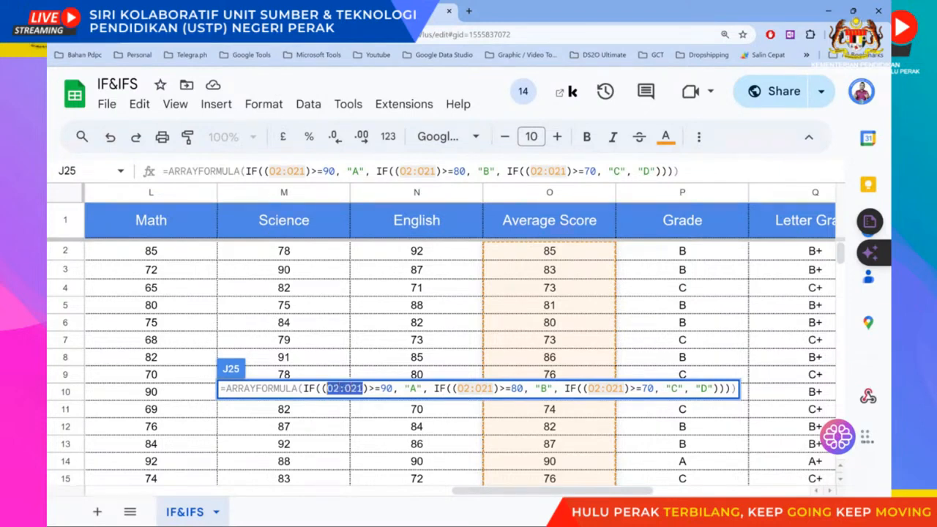
key(F4)
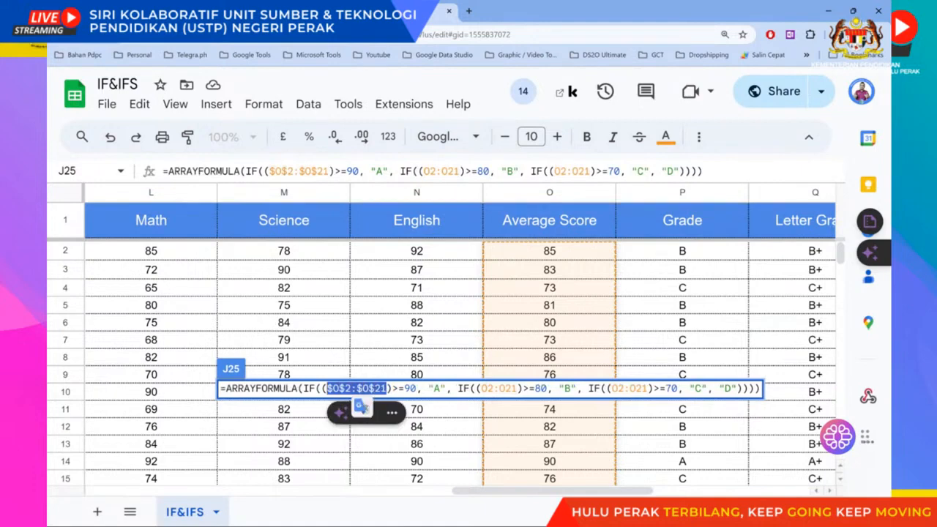
drag(481, 389, 519, 389)
key(F4)
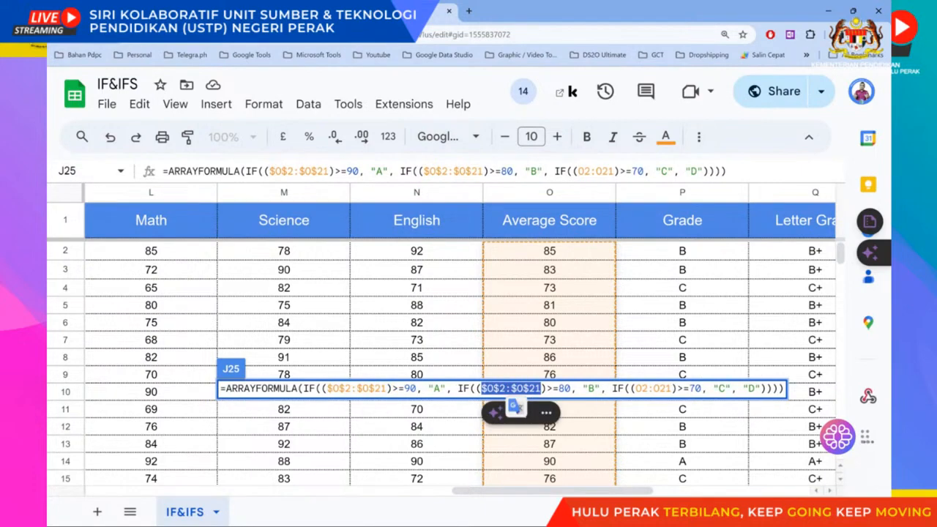
drag(635, 388, 673, 389)
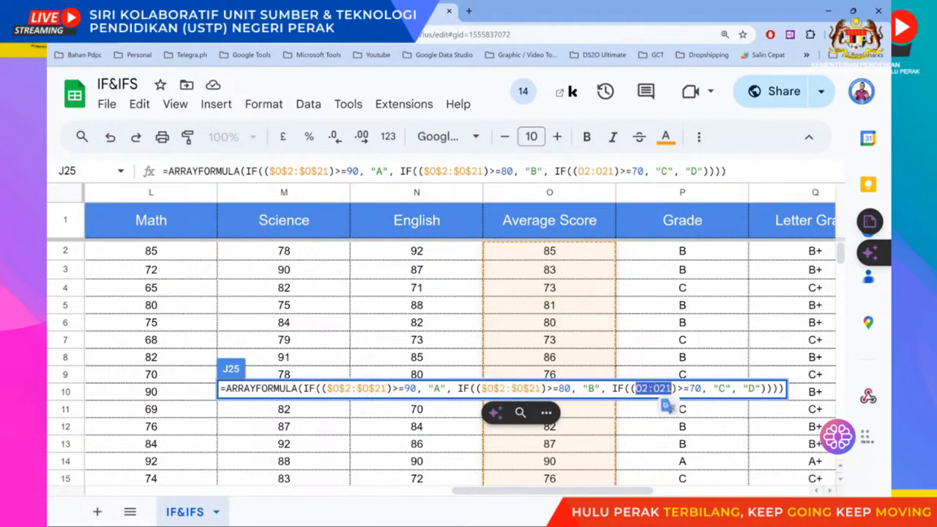
key(F4)
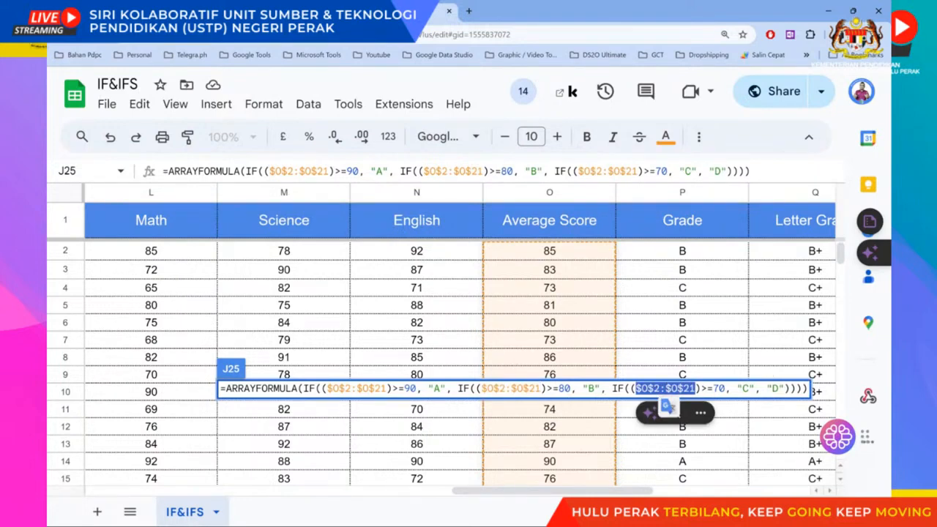
- Review the A, B, C and D grade conditions in J25 against the Average Score column and commit the formula
drag(392, 389, 404, 389)
click(393, 389)
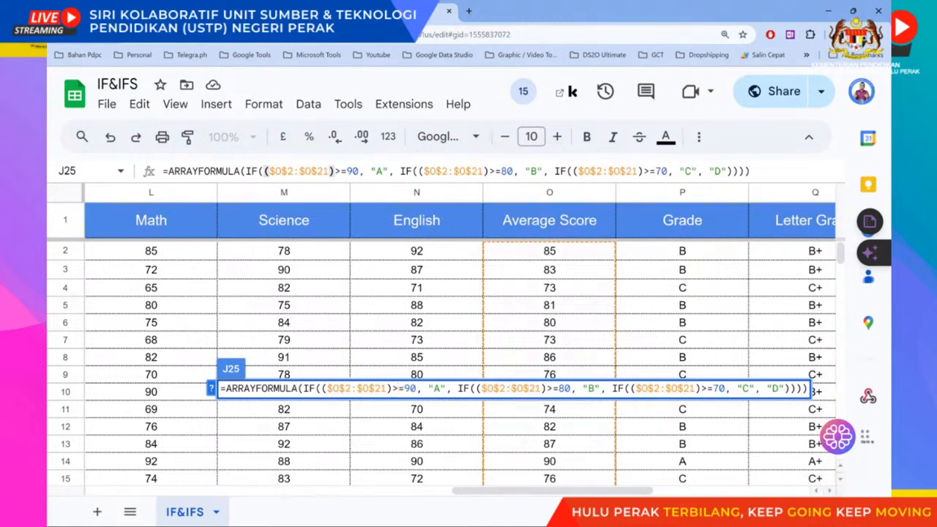
scroll(716, 404, down, 2)
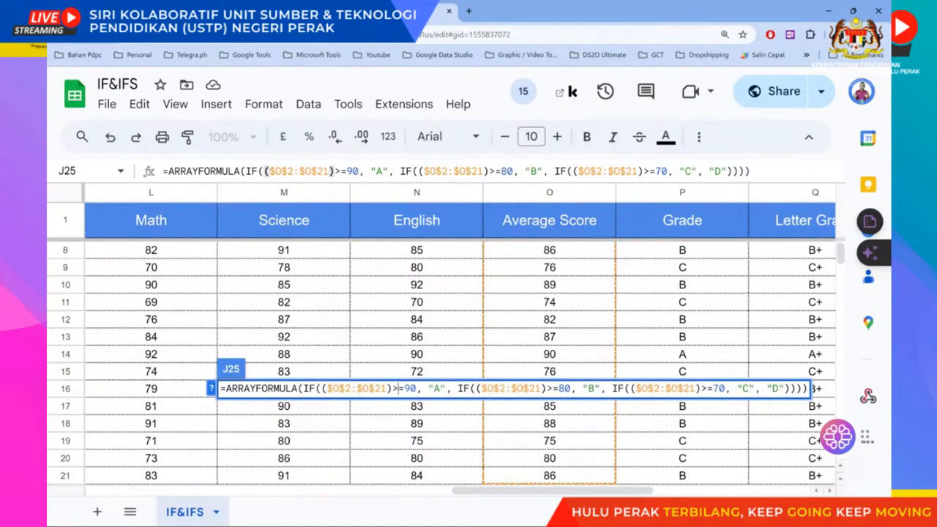
click(780, 388)
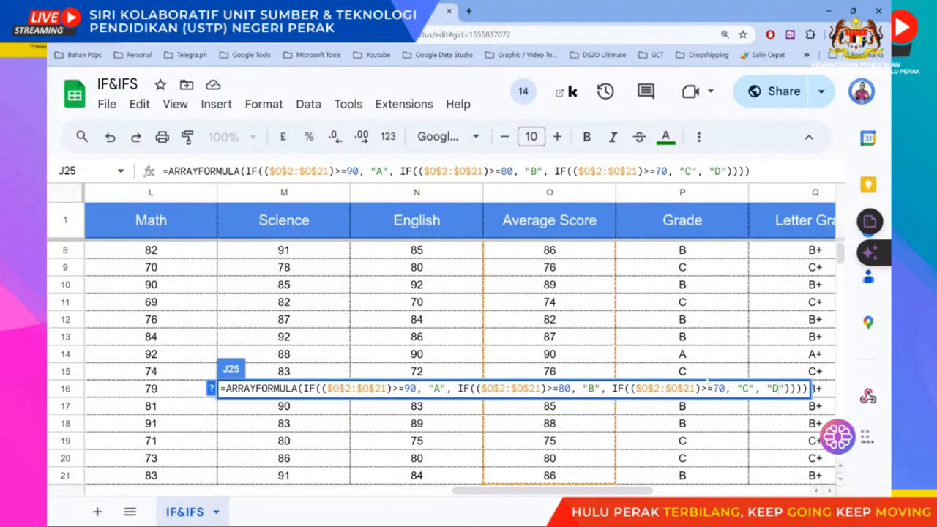
key(Return)
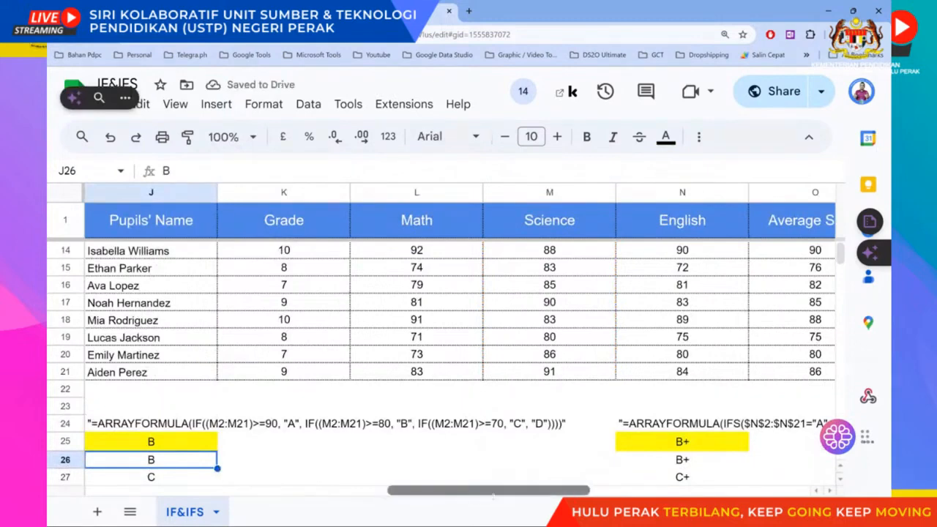
- Clear the existing Grade entries from P2:P21
drag(478, 493, 552, 490)
scroll(441, 367, up, 4)
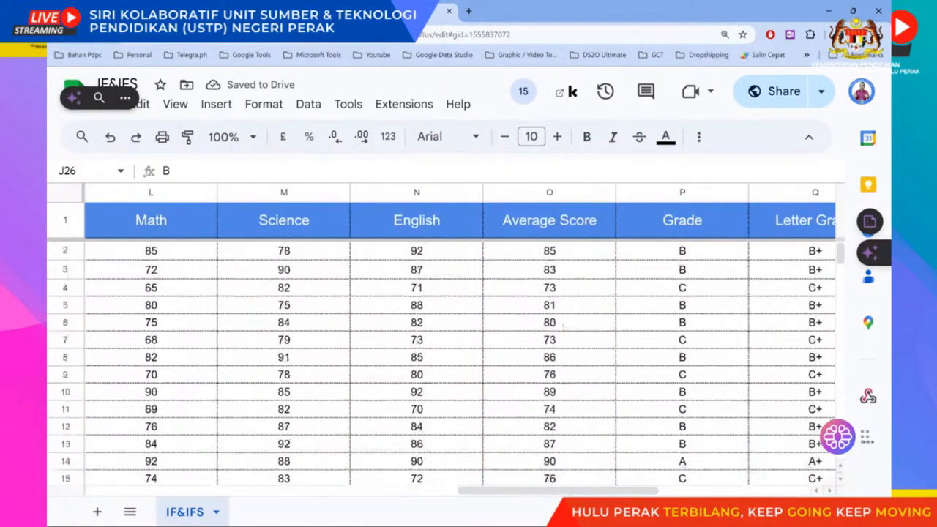
click(681, 251)
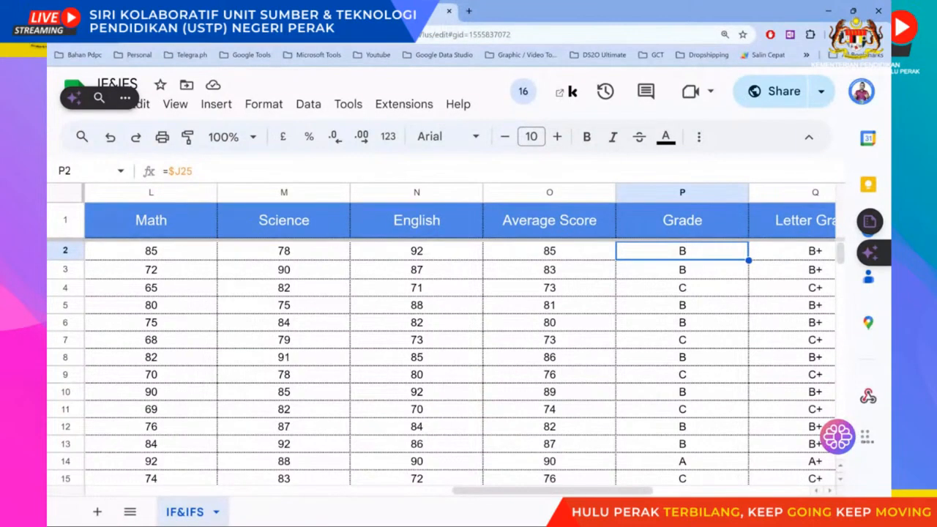
key(ctrl+shift+Down)
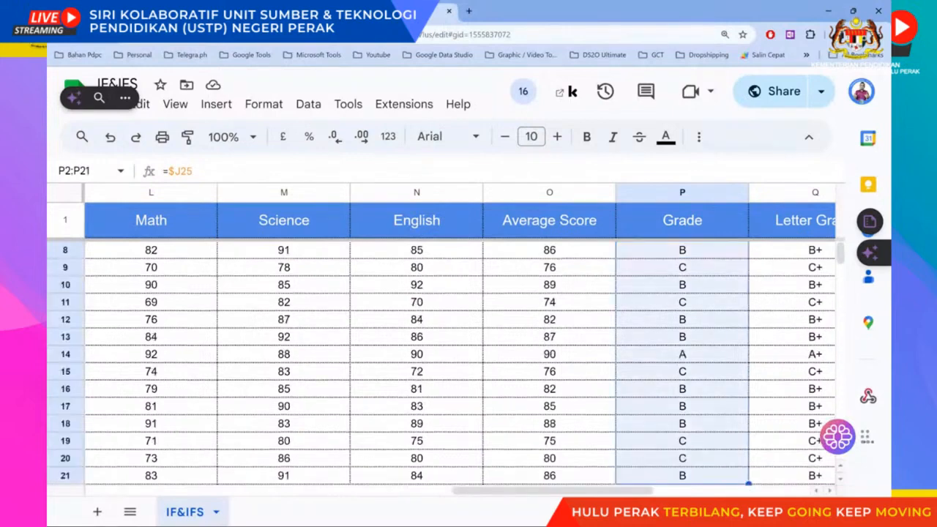
key(Delete)
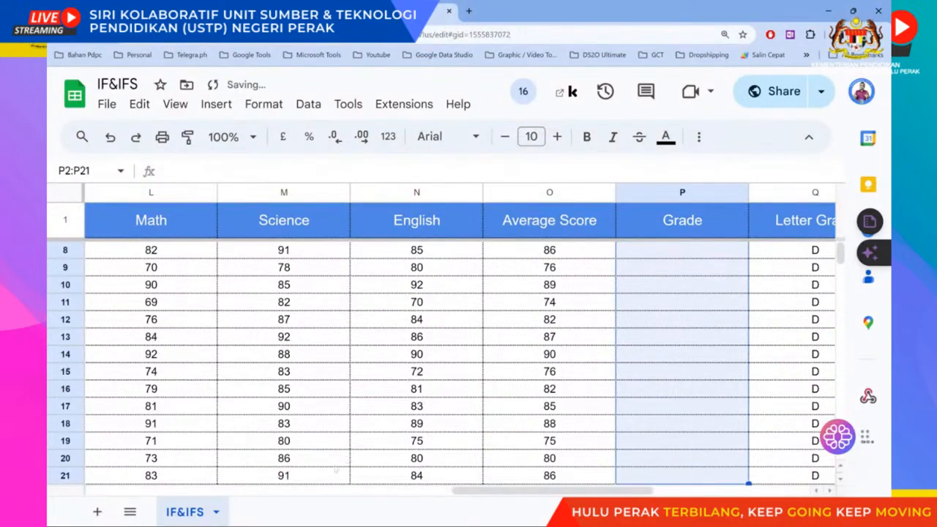
- Copy J25's nested IF ARRAYFORMULA with the absolute $O$2:$O$21 ranges into P2 of the Grade column
scroll(335, 471, down, 2)
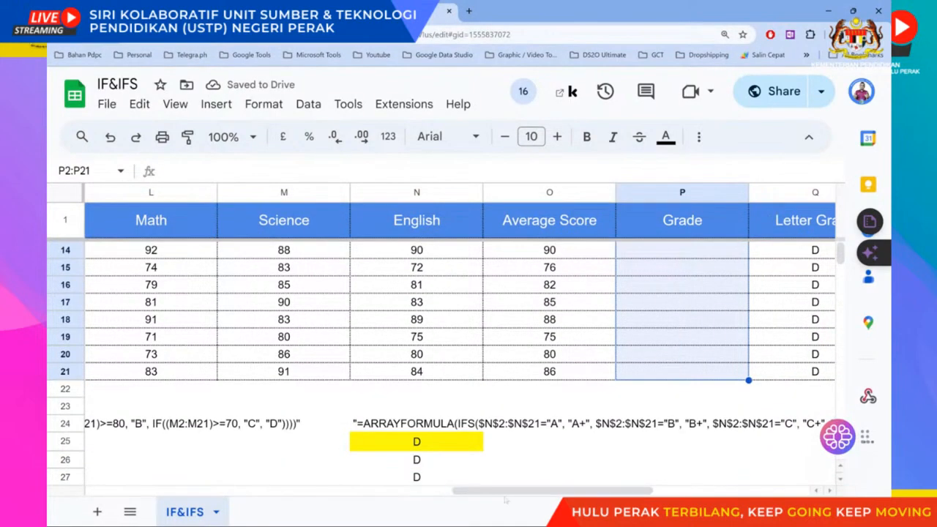
drag(505, 498, 401, 498)
click(326, 442)
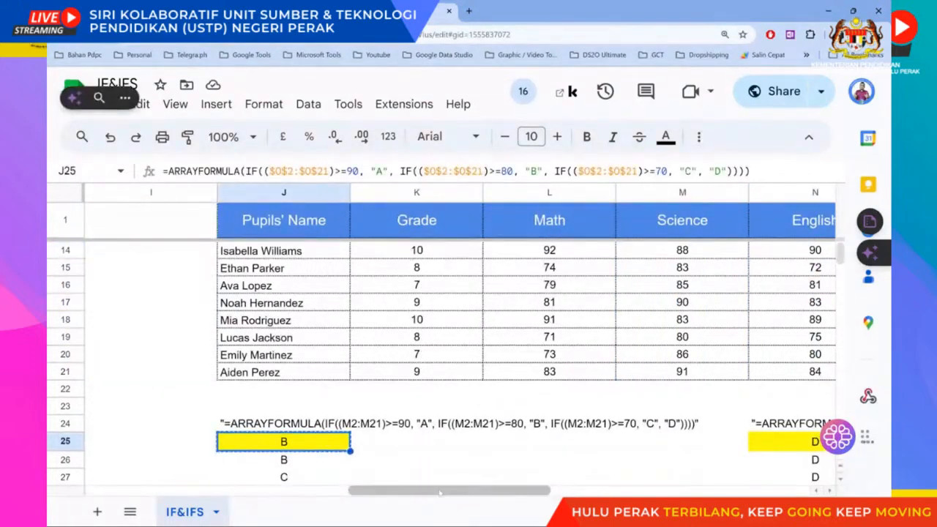
drag(439, 489, 565, 489)
scroll(682, 265, up, 4)
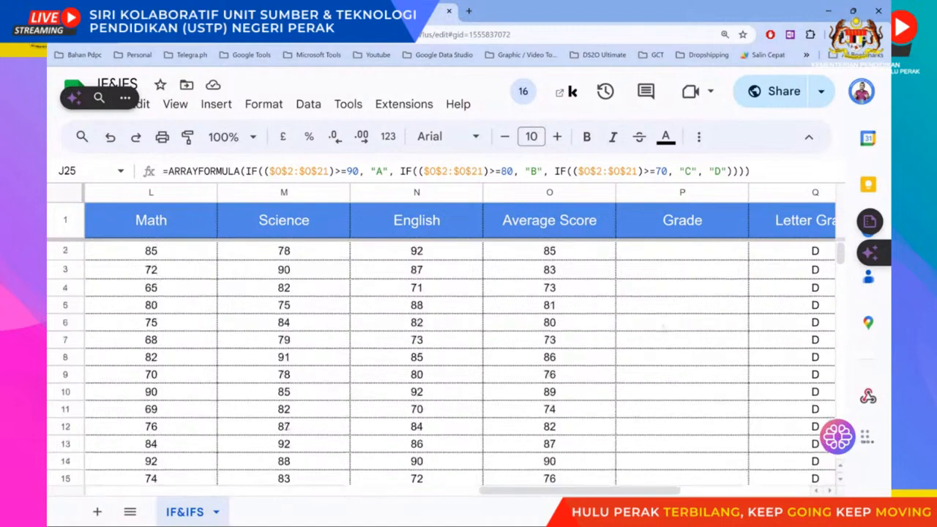
click(695, 250)
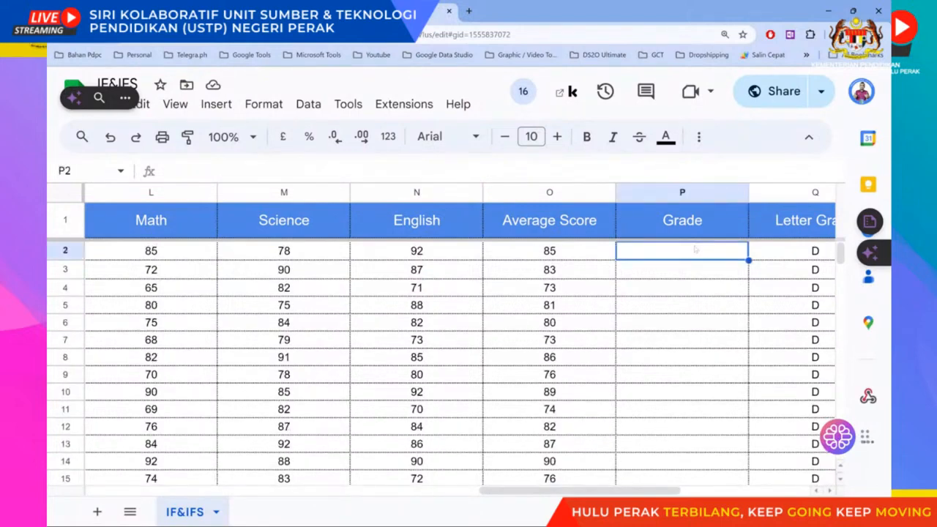
text(=ARRAYFORMULA(IF(($O$2:$O$21)>=90, "A", IF(($O$2:$O$21)>=80, "B", IF(($O$2:$O$21)>=70, "C", "D")))))
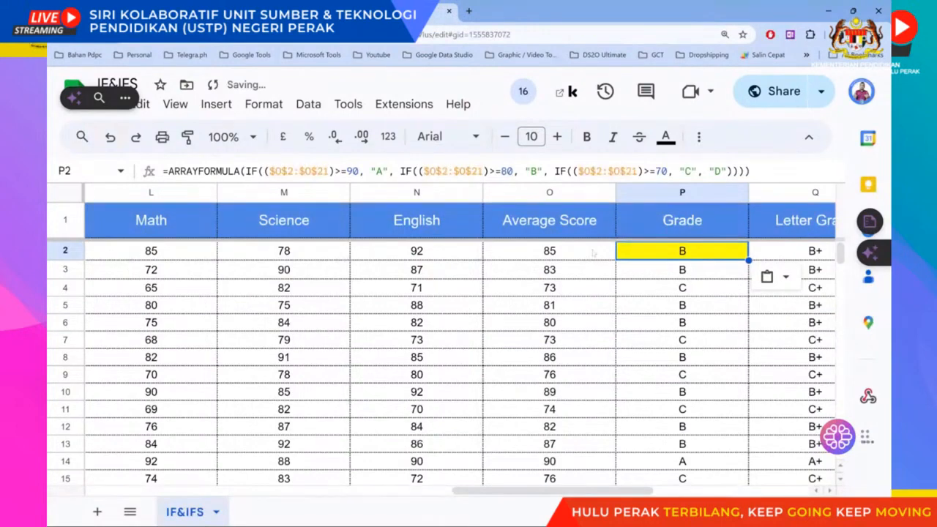
- Inspect the AVERAGE formula in O2 and the ARRAYFORMULA in P2, leaving P2 selected
click(576, 252)
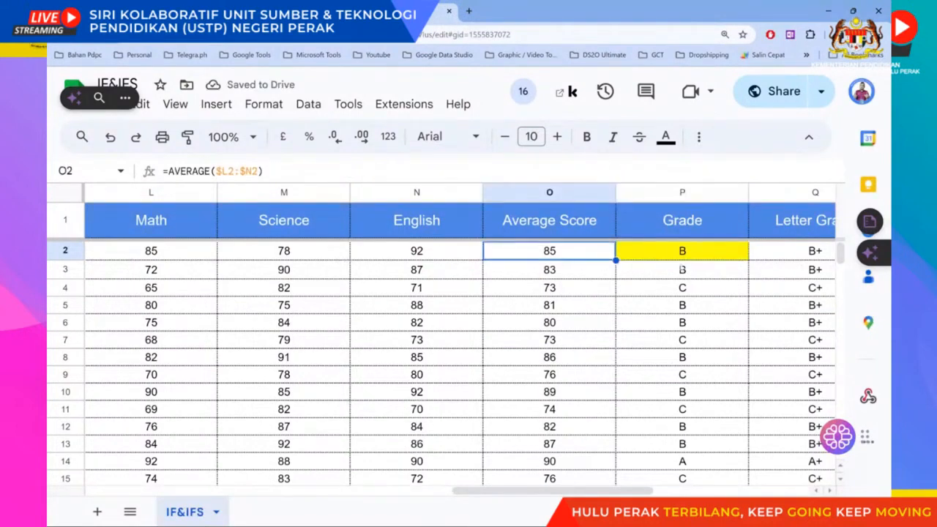
click(685, 252)
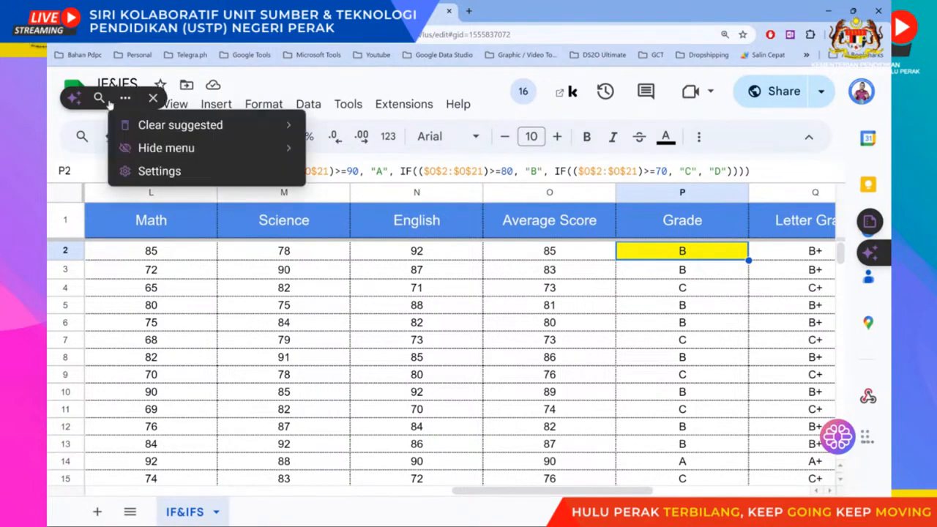
key(Return)
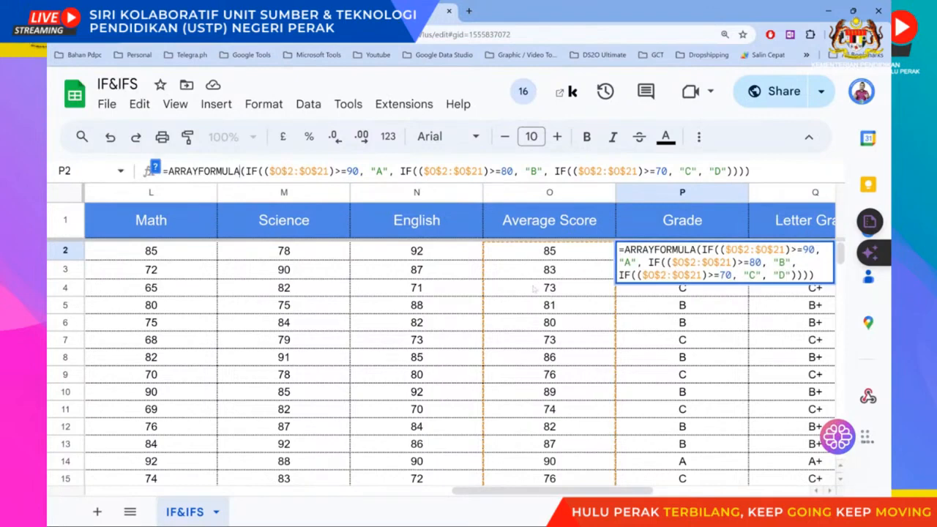
key(Return)
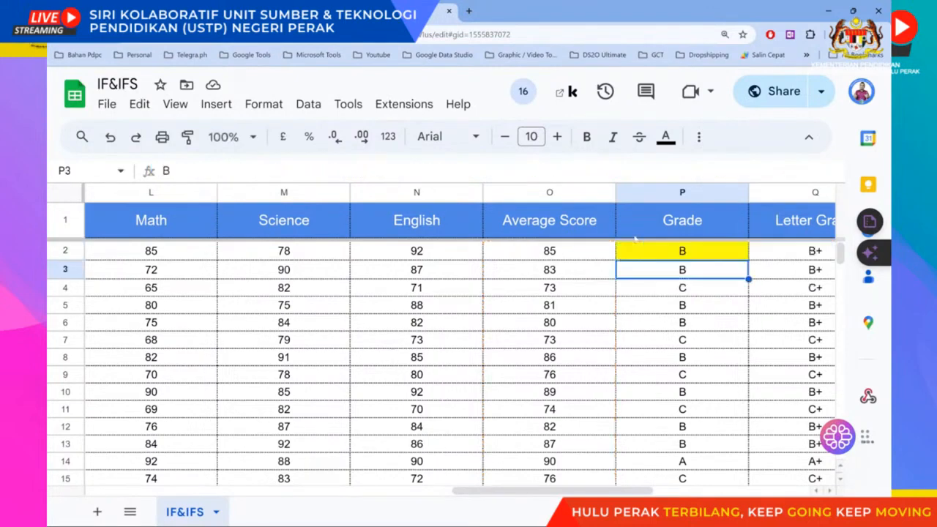
click(701, 256)
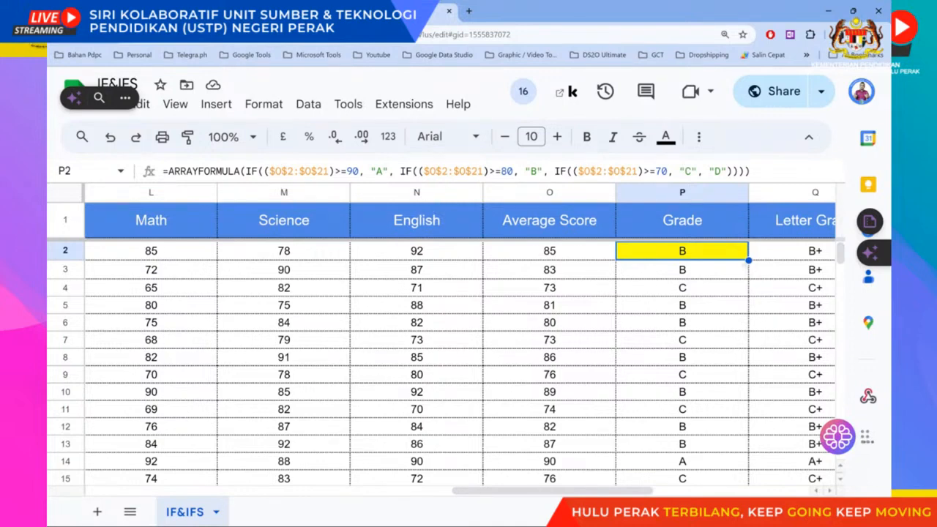
- Compare the Grade and Letter Grade columns with the sample IFS formula in row 24
drag(647, 491, 709, 491)
scroll(672, 416, down, 4)
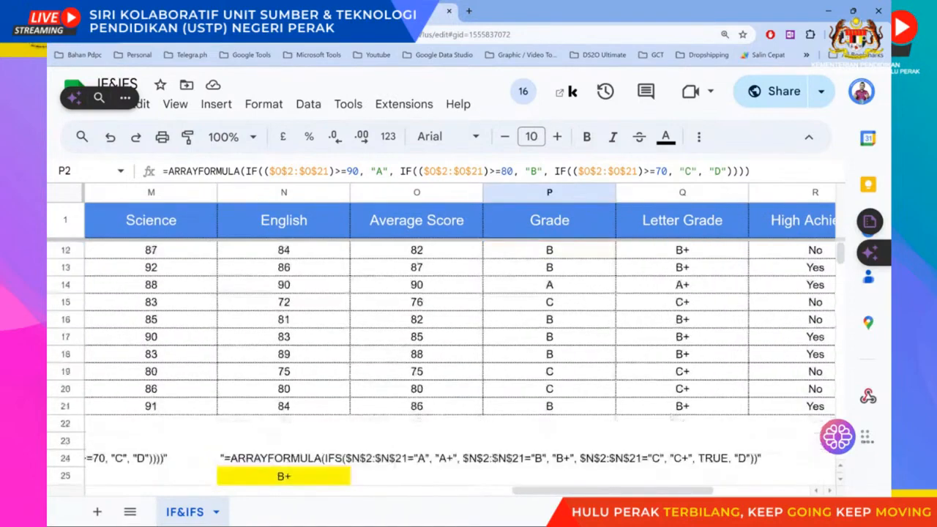
scroll(716, 286, up, 2)
scroll(716, 286, down, 2)
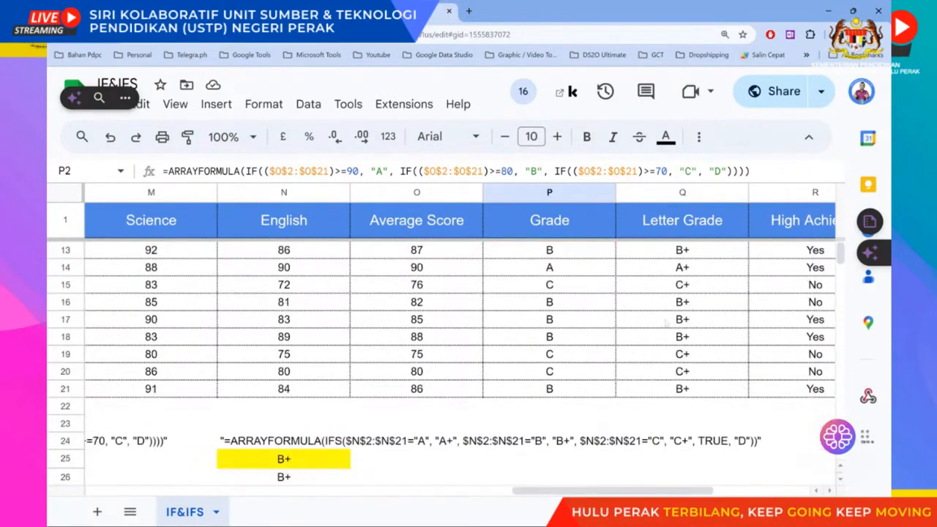
scroll(639, 330, up, 4)
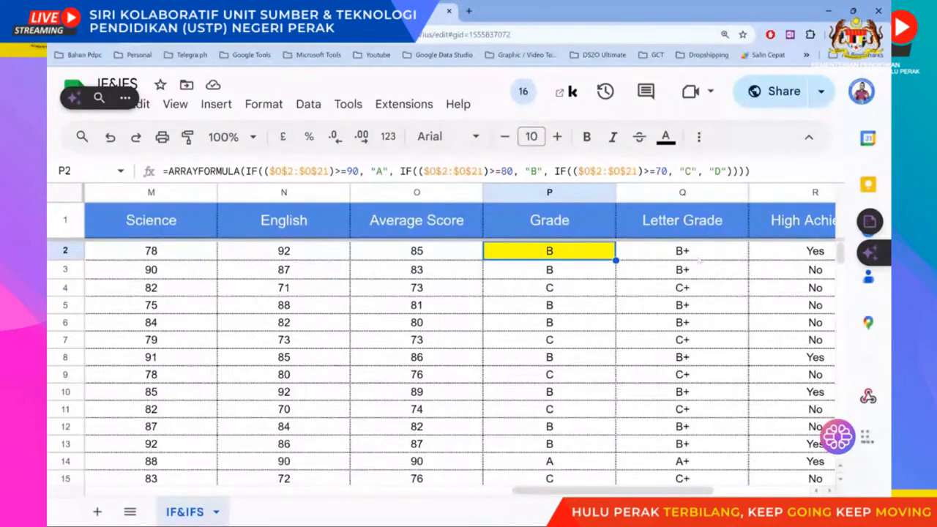
- Review the Letter Grade results against the Grade column and inspect the IFS ARRAYFORMULA in N25
scroll(681, 277, down, 4)
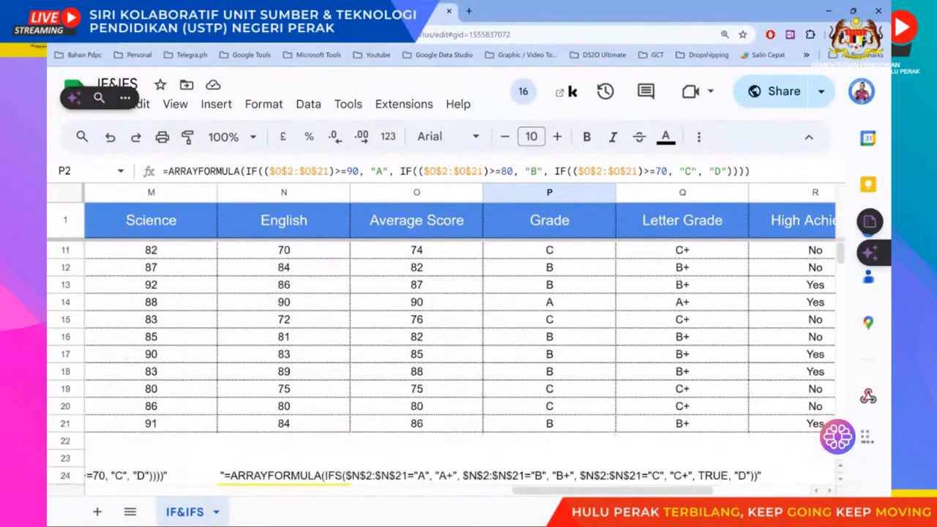
scroll(681, 277, up, 4)
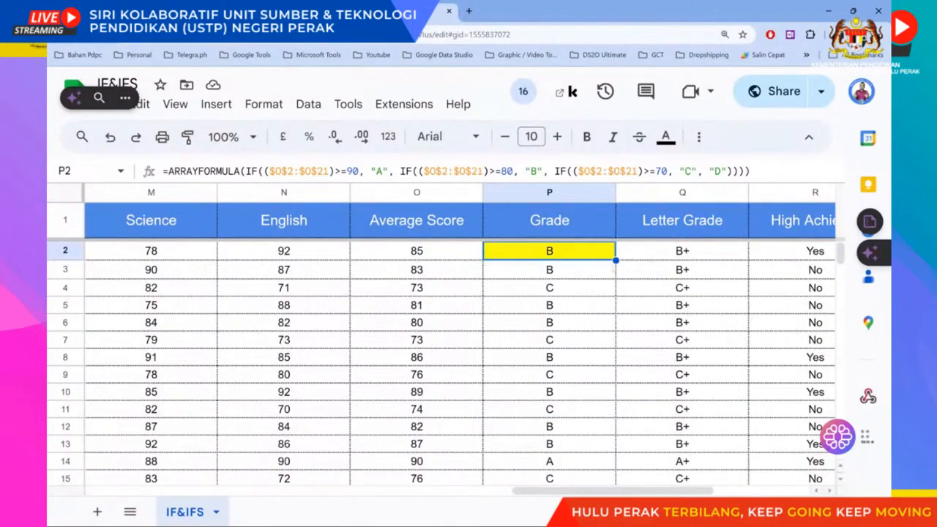
scroll(672, 279, down, 4)
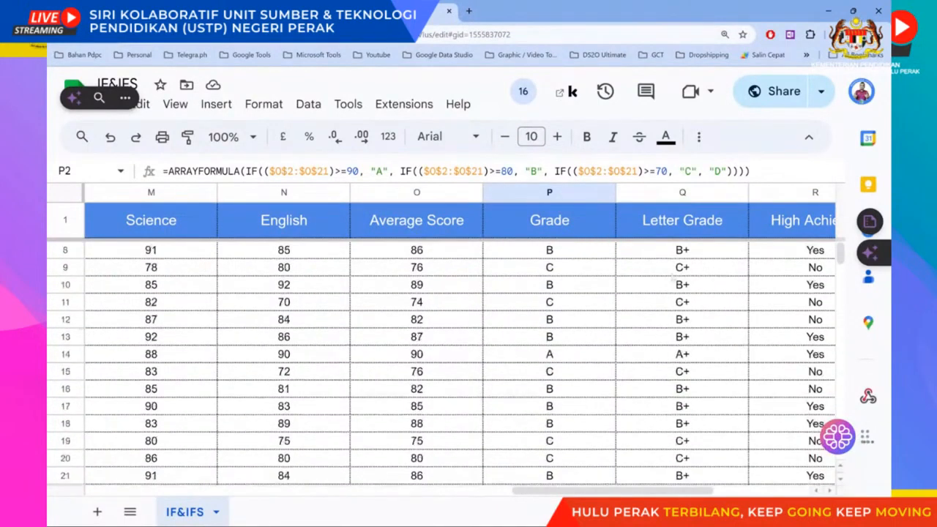
scroll(672, 278, up, 4)
scroll(672, 279, down, 3)
scroll(672, 278, up, 1)
scroll(673, 278, up, 2)
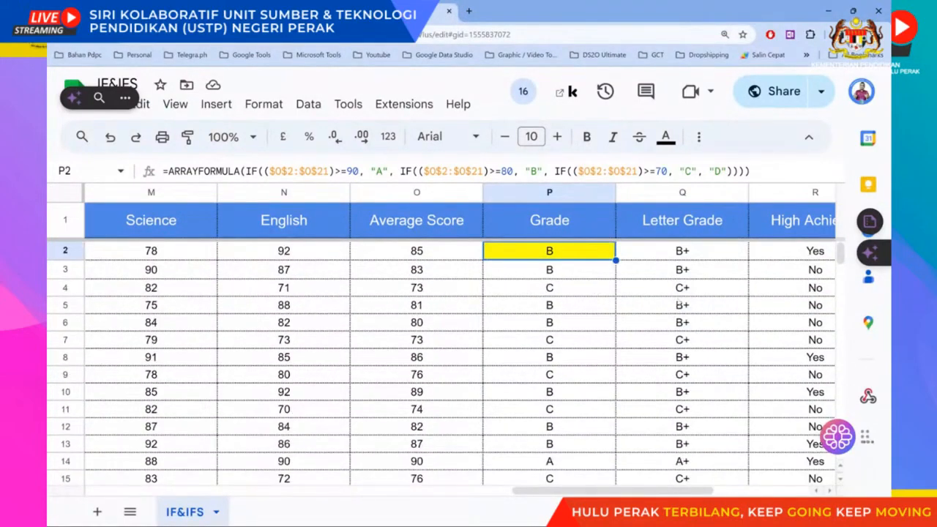
scroll(598, 296, down, 5)
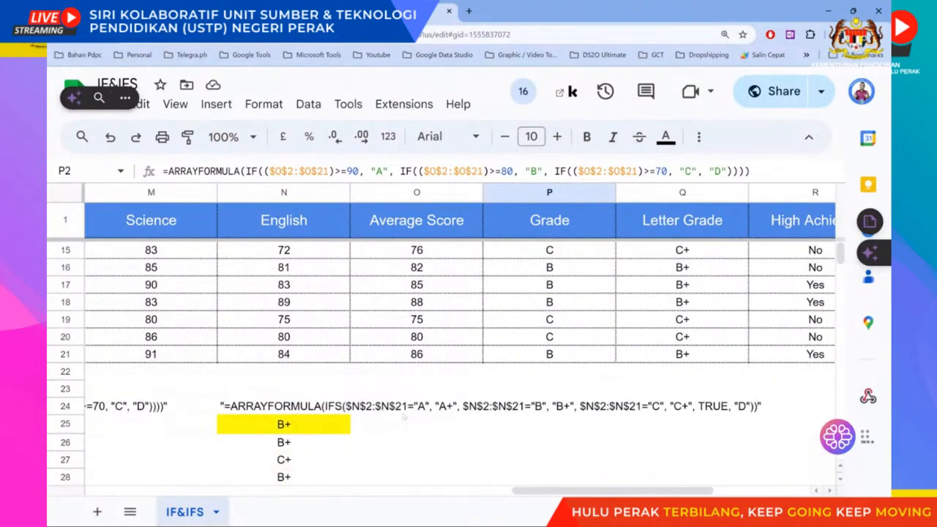
click(310, 430)
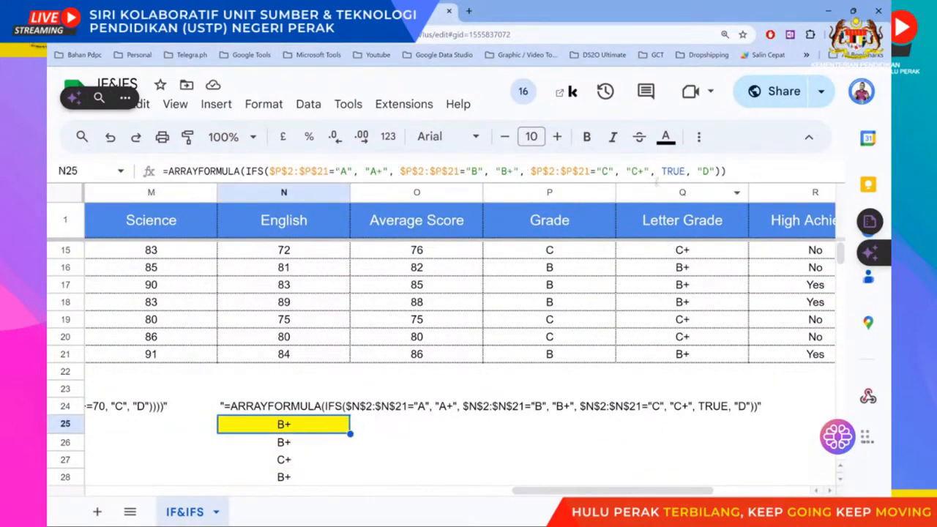
mouse_move(659, 185)
mouse_down()
mouse_move(657, 217)
mouse_move(660, 191)
mouse_up()
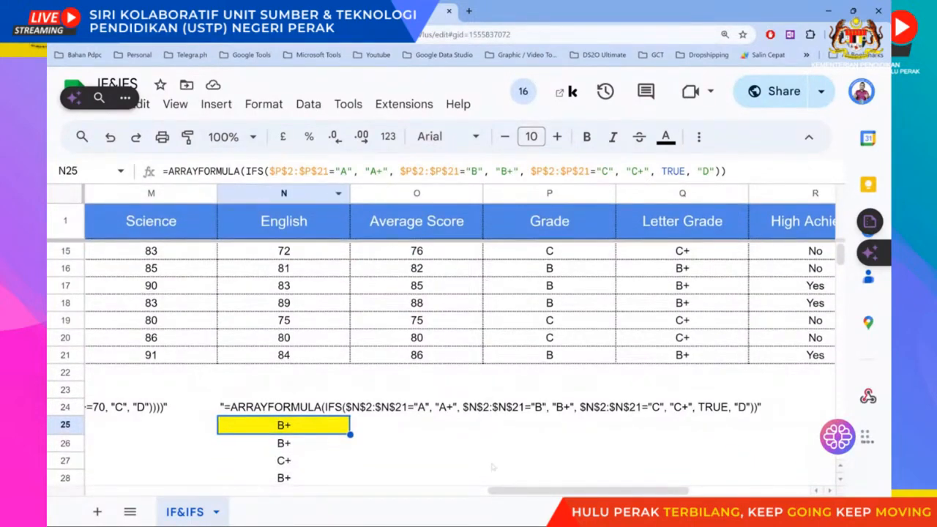
- Change the false result in S25's sample High Achiever IF formula to "Not Yet"
drag(564, 492, 697, 488)
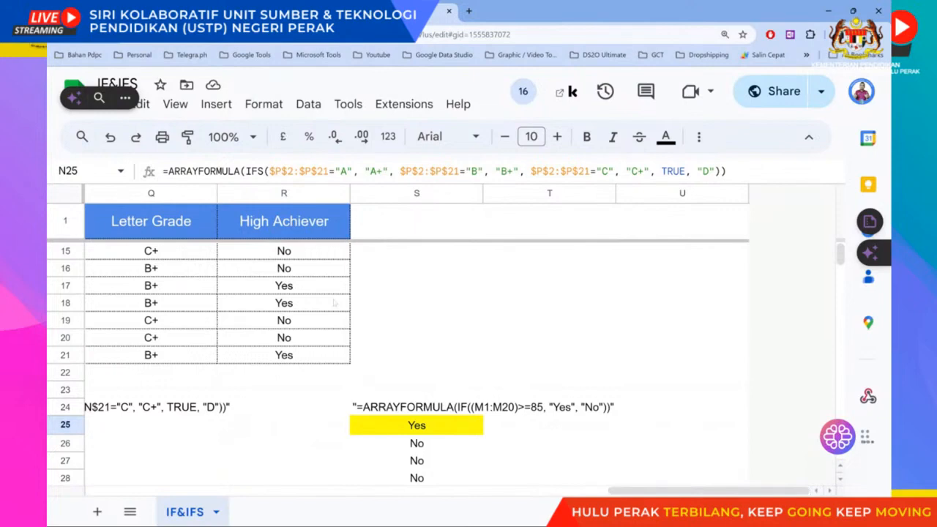
scroll(334, 303, up, 5)
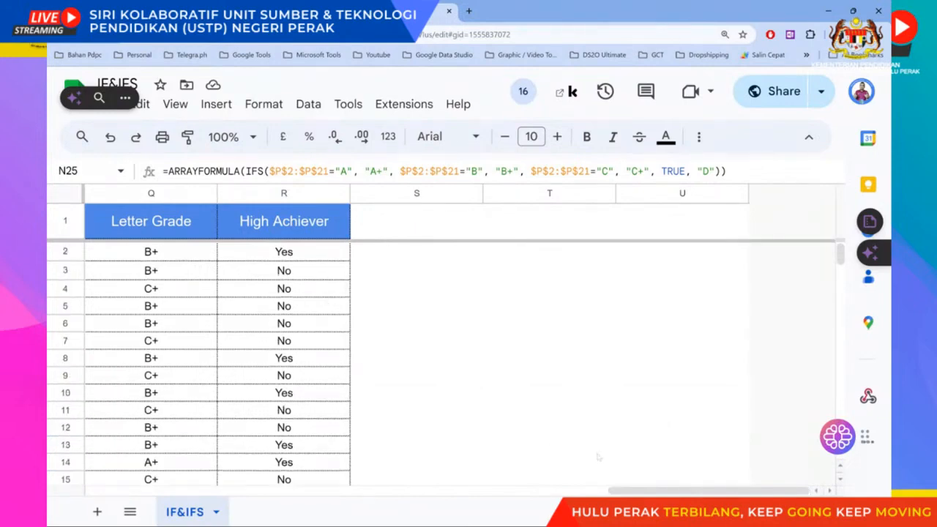
drag(643, 490, 680, 494)
scroll(659, 425, down, 5)
scroll(659, 439, up, 3)
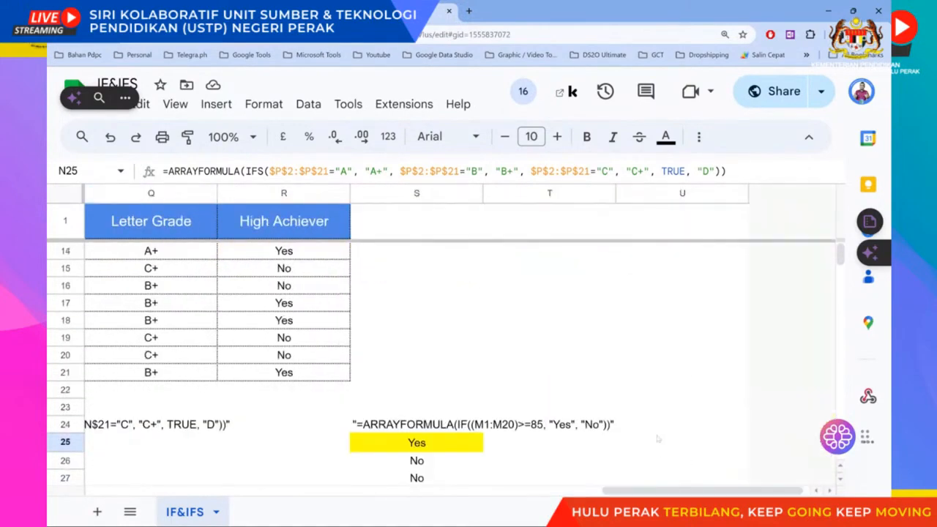
scroll(644, 432, down, 2)
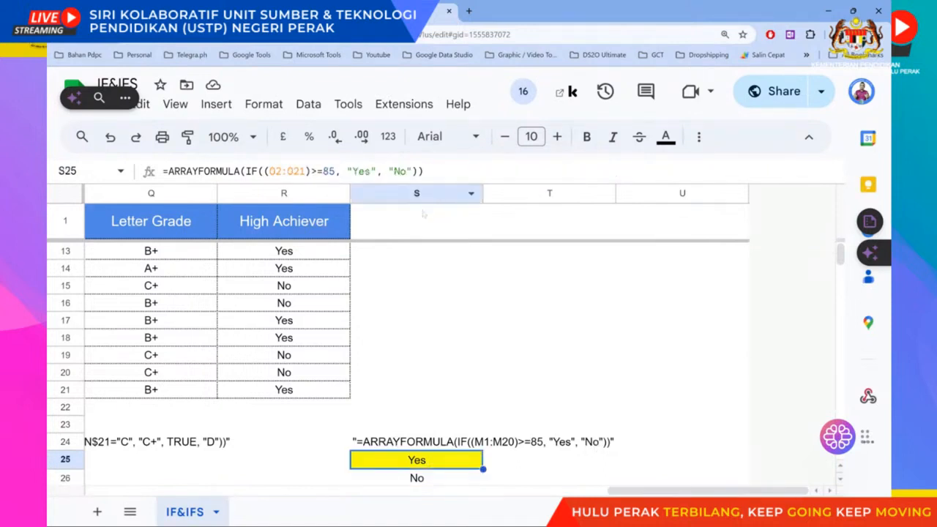
click(407, 171)
text(t )
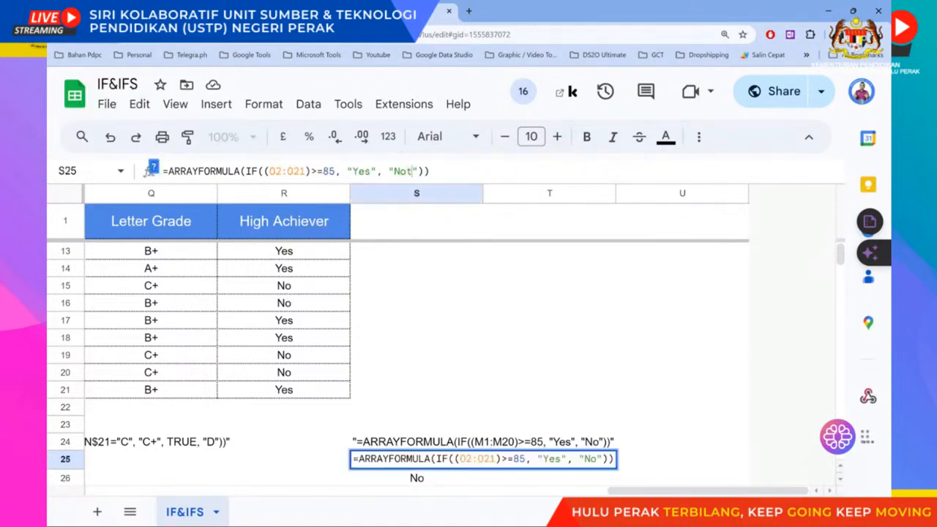
text(Yet)
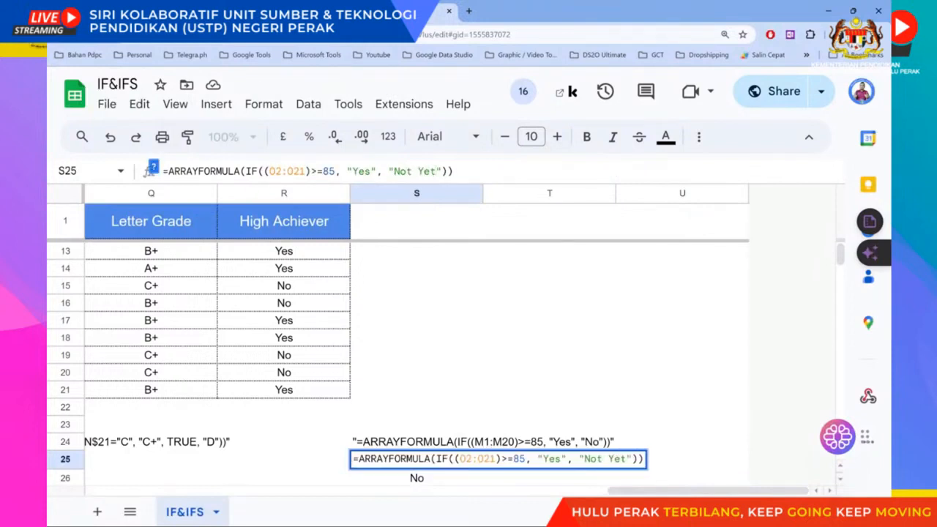
key(Return)
scroll(424, 299, down, 3)
- In R2 of the High Achiever column, make the O2:O21 range of the "Yes"/"Not Yet" ARRAYFORMULA absolute
scroll(394, 402, up, 6)
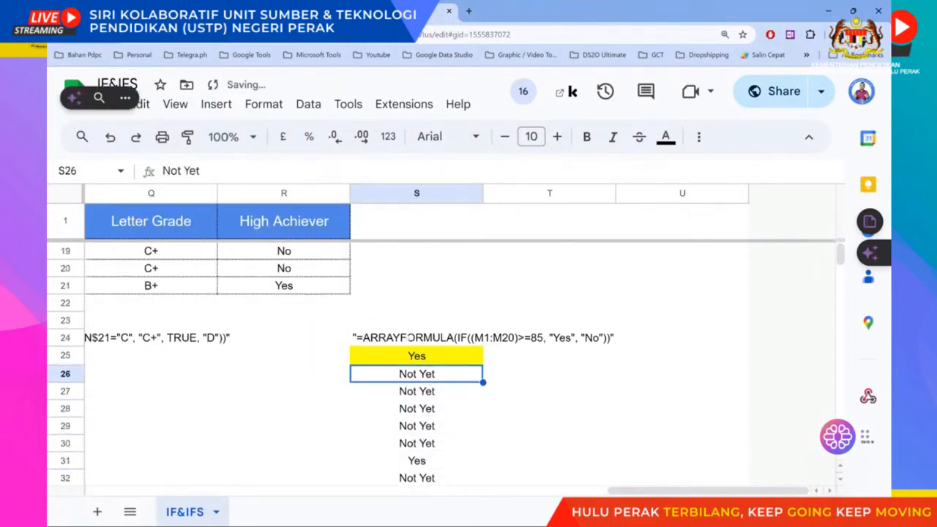
scroll(394, 401, up, 2)
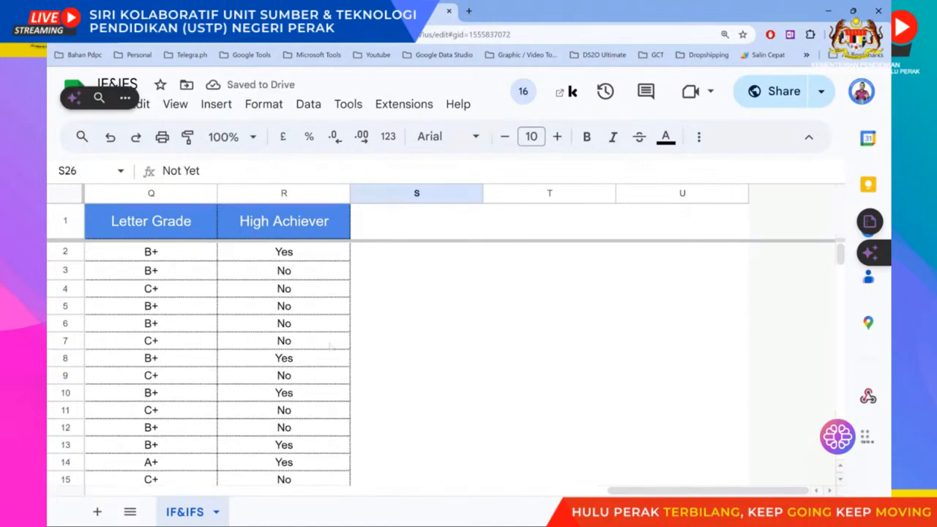
click(328, 259)
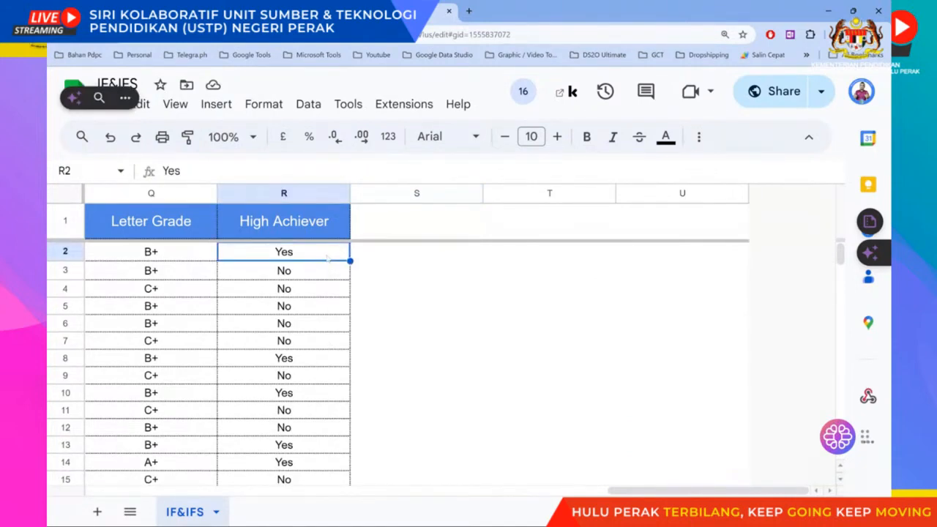
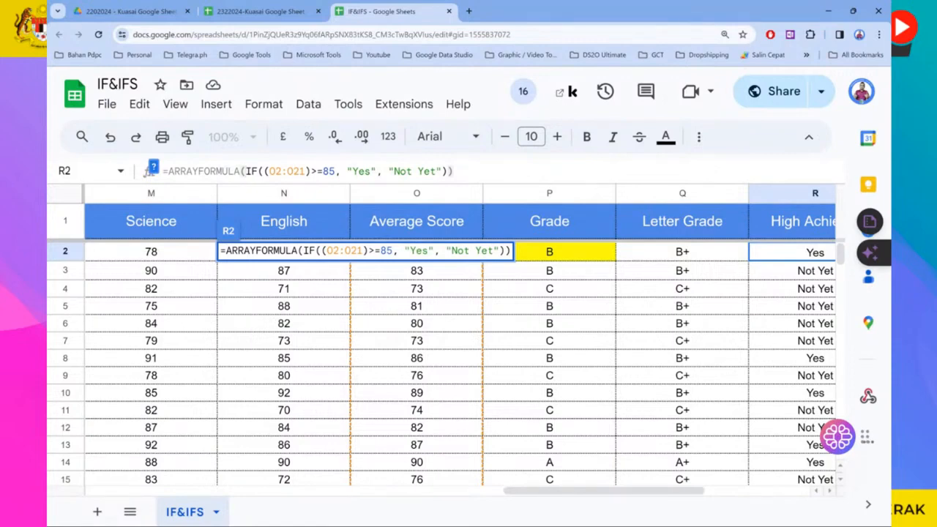
drag(326, 251, 363, 251)
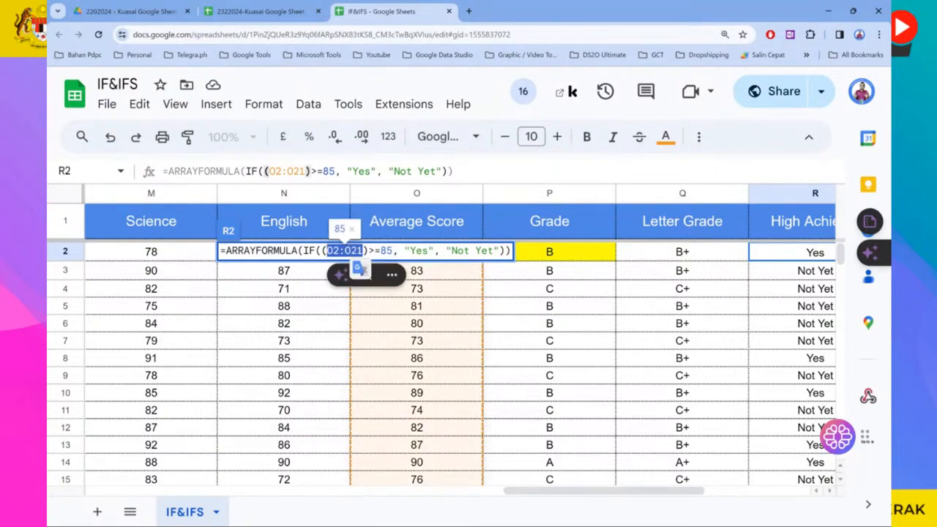
key(F4)
key(Return)
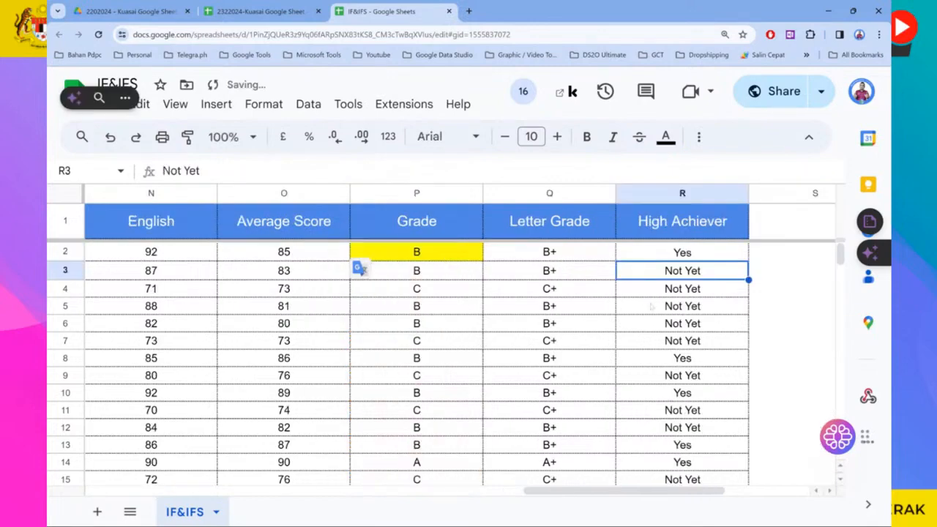
- Switch to the 2322024-Kuasai Google Sheet spreadsheet and tick the Status checkboxes for IF and IFS
scroll(359, 268, left, 6)
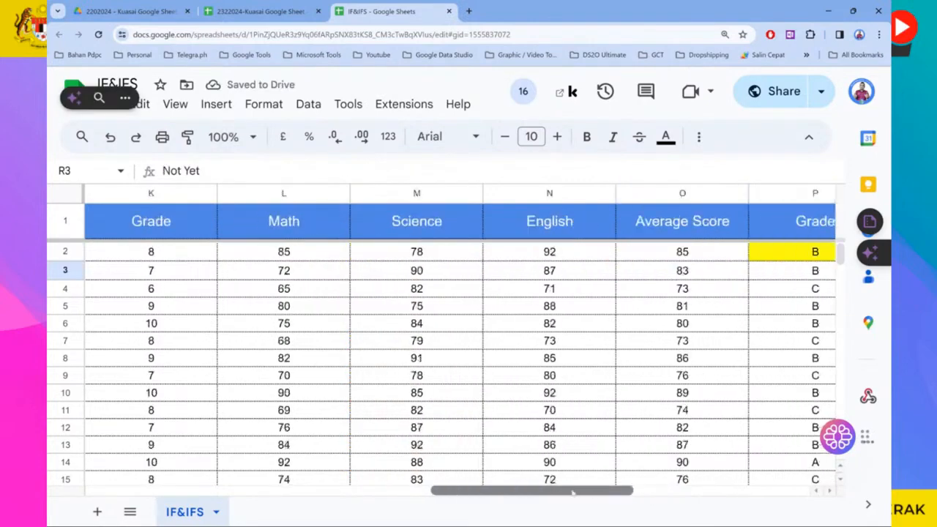
scroll(439, 352, left, 6)
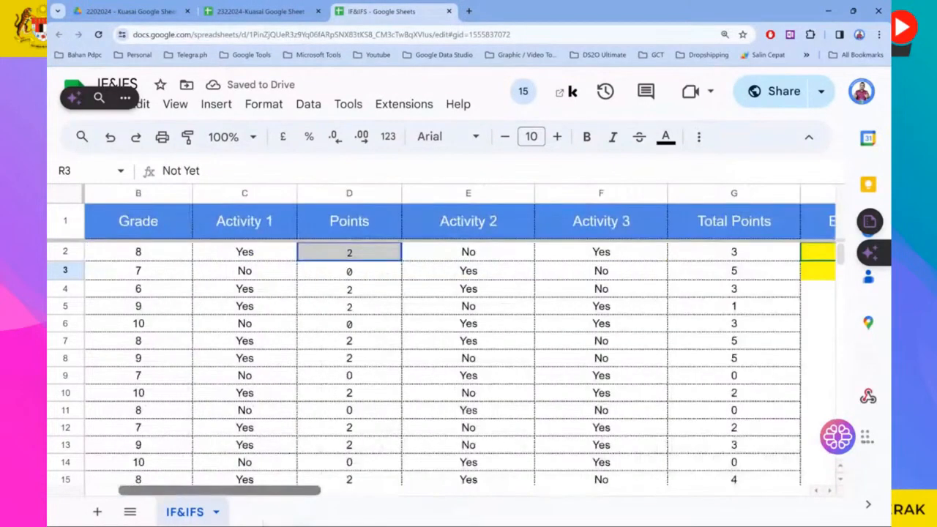
scroll(440, 352, down, 1)
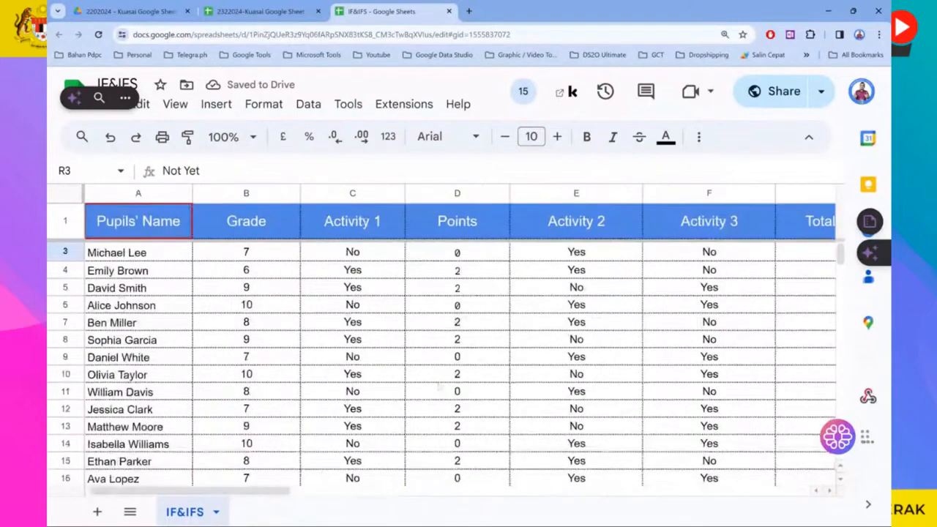
scroll(437, 386, up, 1)
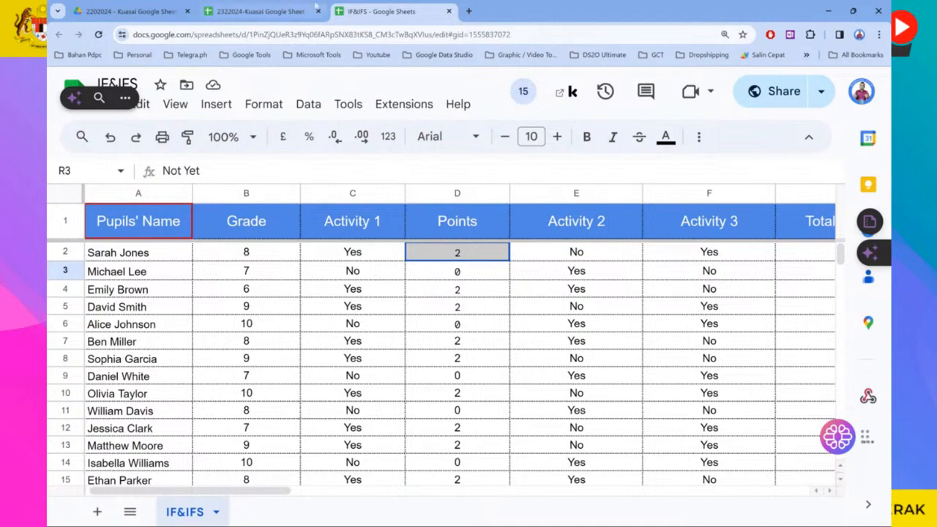
click(288, 9)
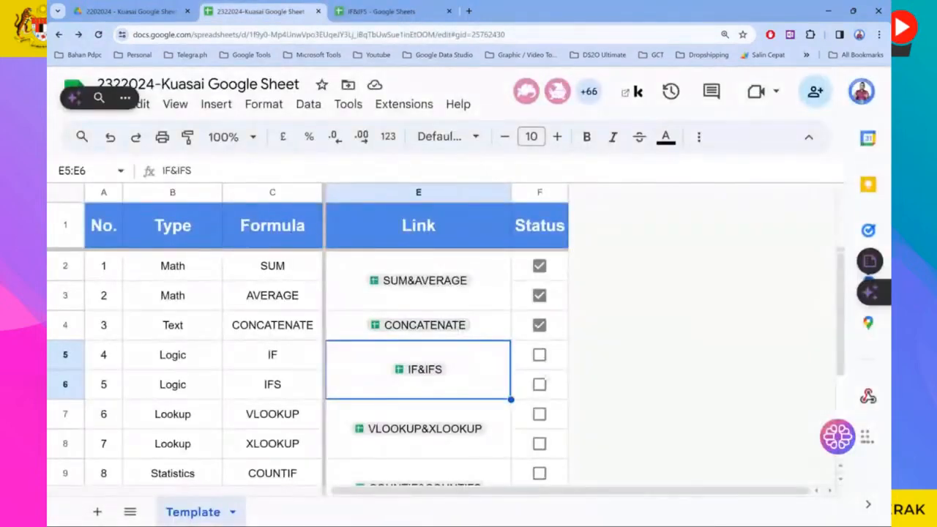
click(540, 355)
click(539, 384)
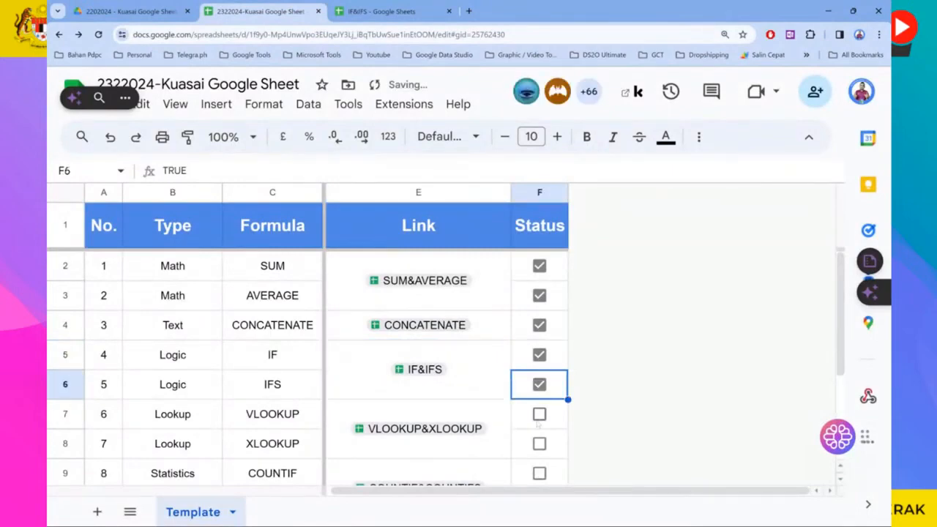
- Open the linked VLOOKUP&XLOOKUP spreadsheet from the formula list and close the IF&IFS spreadsheet
mouse_move(477, 491)
mouse_down()
mouse_move(466, 495)
mouse_move(494, 501)
mouse_move(469, 502)
mouse_up()
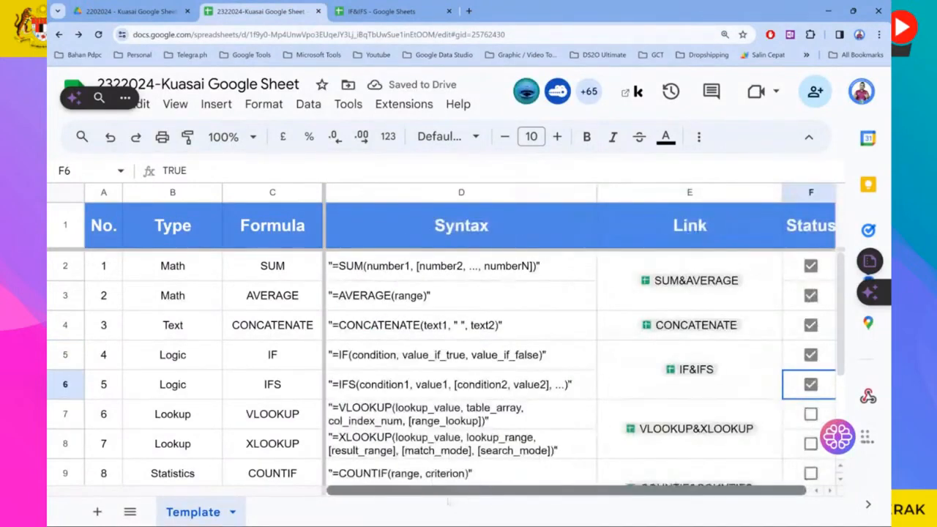
scroll(542, 400, down, 1)
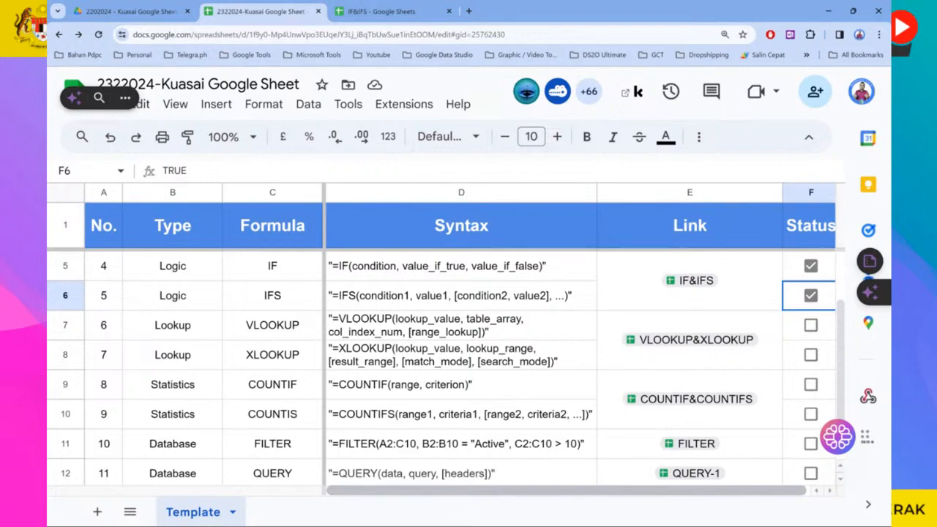
drag(441, 494, 534, 503)
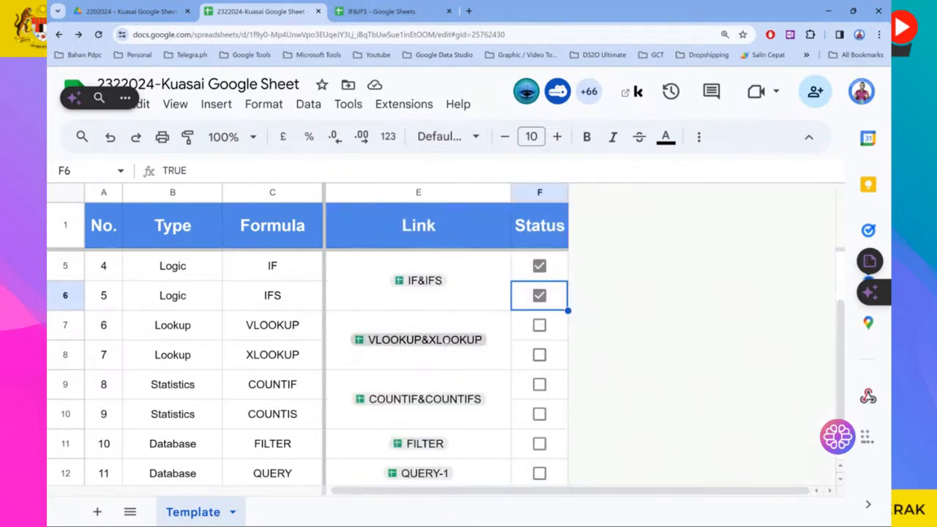
click(449, 344)
click(463, 388)
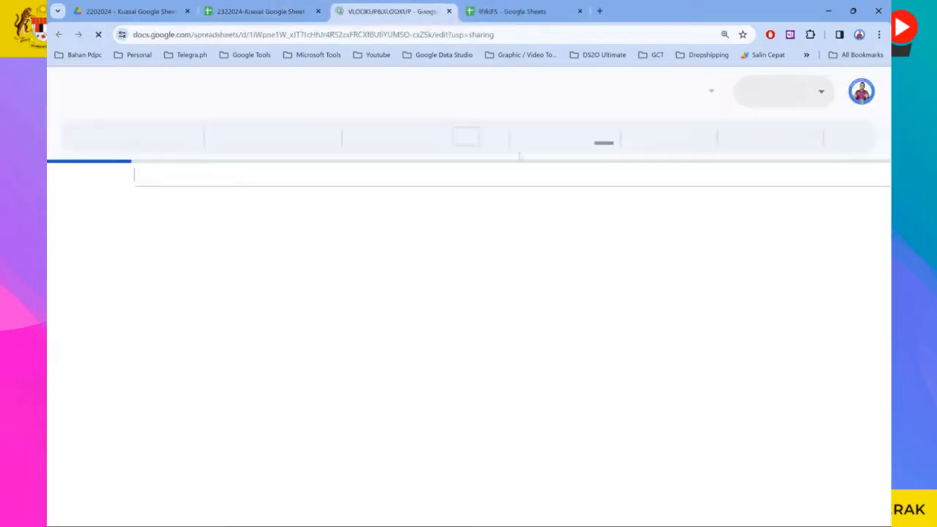
click(580, 11)
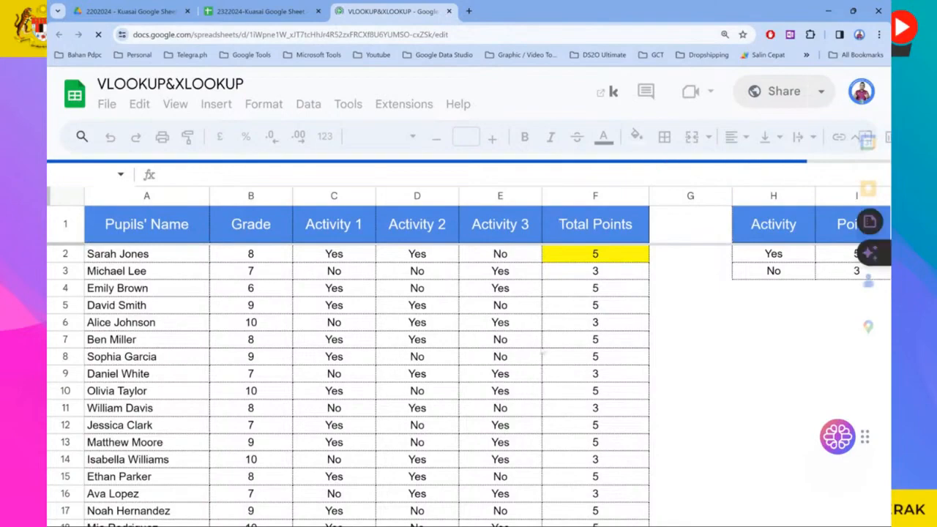
- Look over the VLOOKUP sheet's pupil table and sample formula, and inspect the Total Points formula in F2
scroll(444, 297, down, 4)
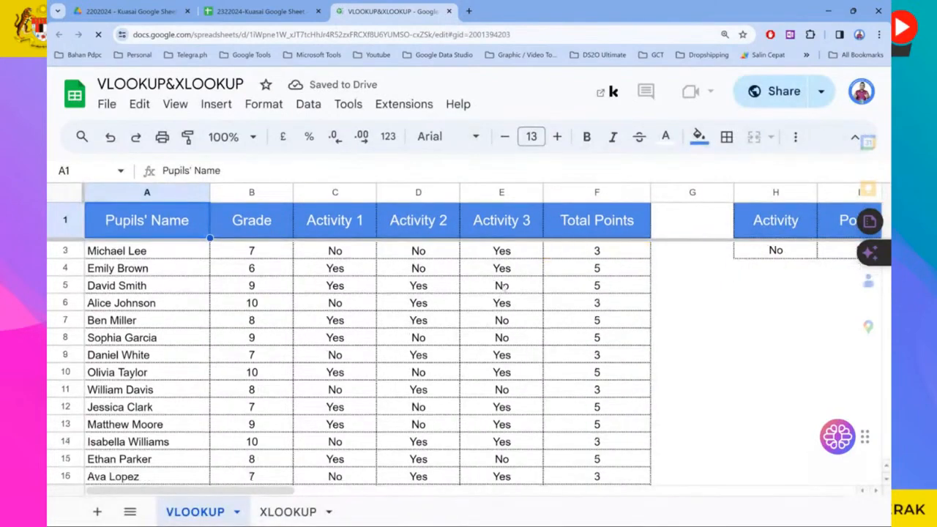
scroll(444, 296, up, 4)
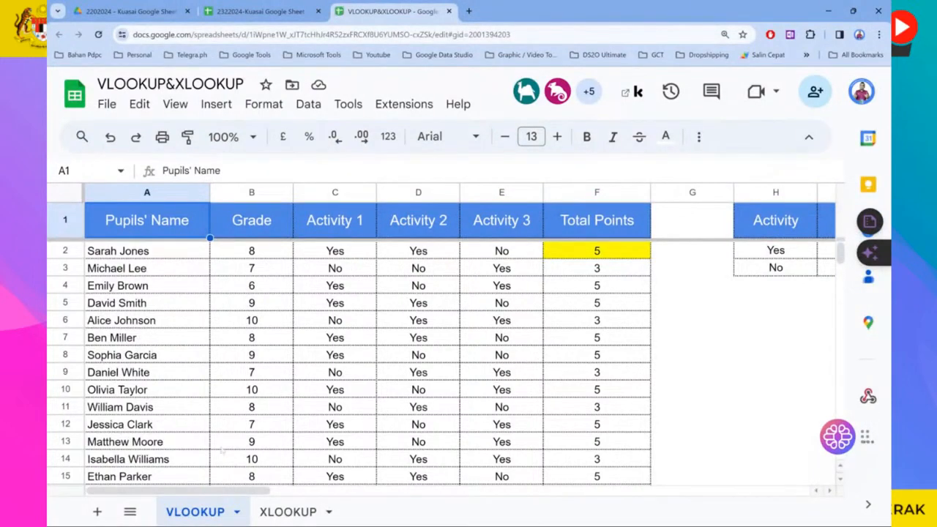
scroll(432, 306, down, 3)
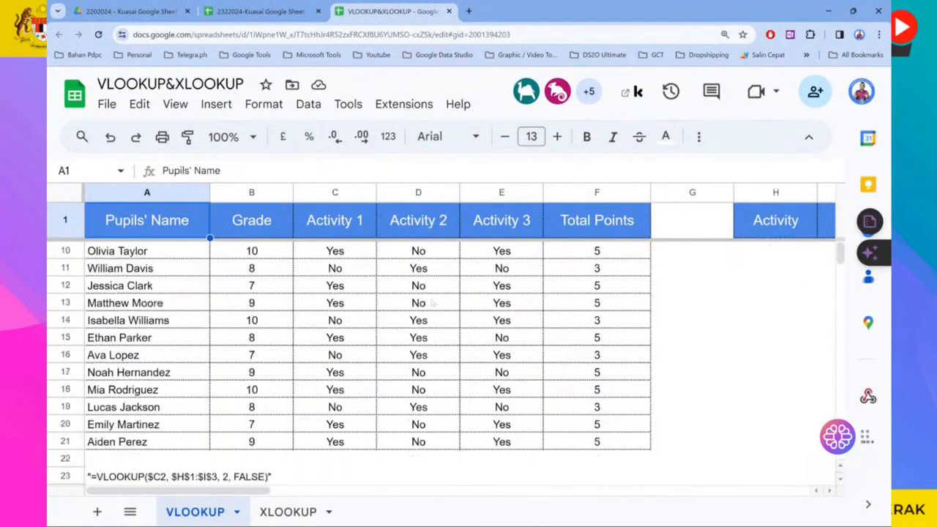
scroll(432, 306, up, 3)
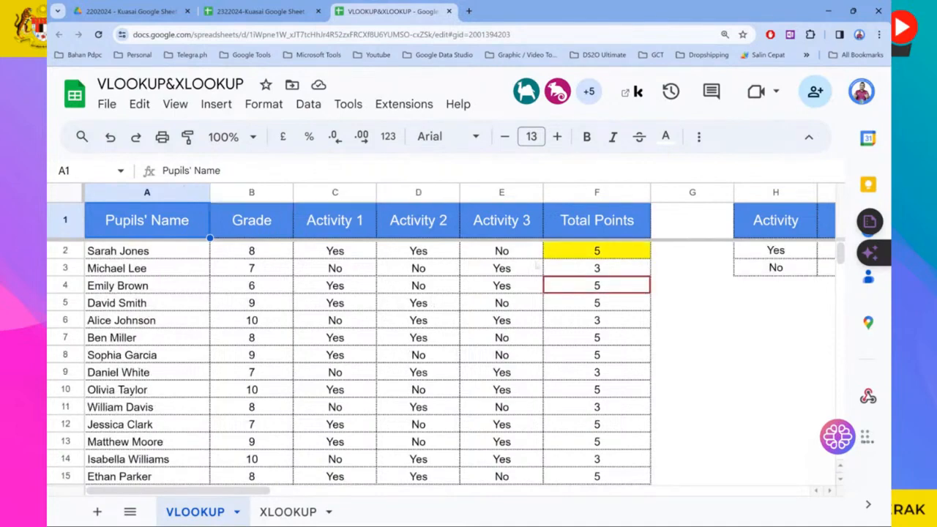
click(593, 257)
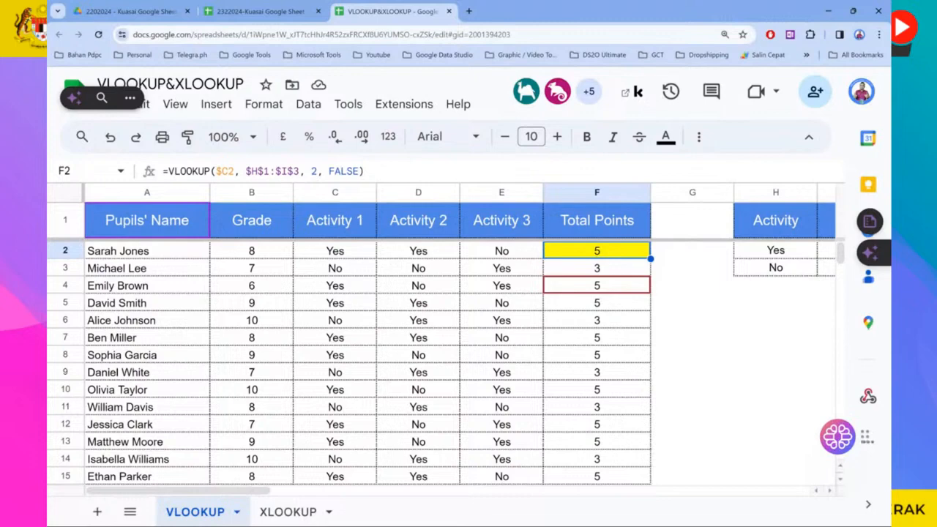
- Examine the VLOOKUP formula in F2 and read its function help on the search_key and range arguments
click(208, 171)
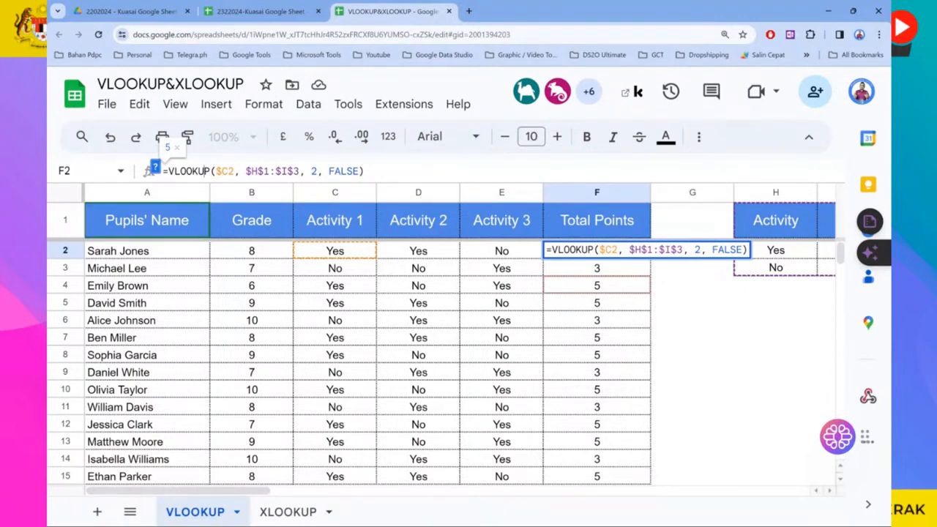
click(155, 167)
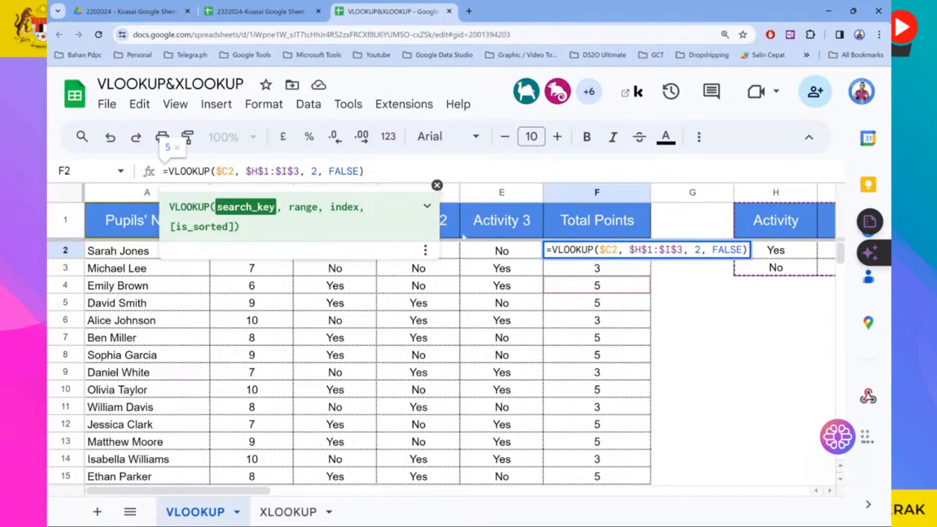
click(437, 185)
key(Escape)
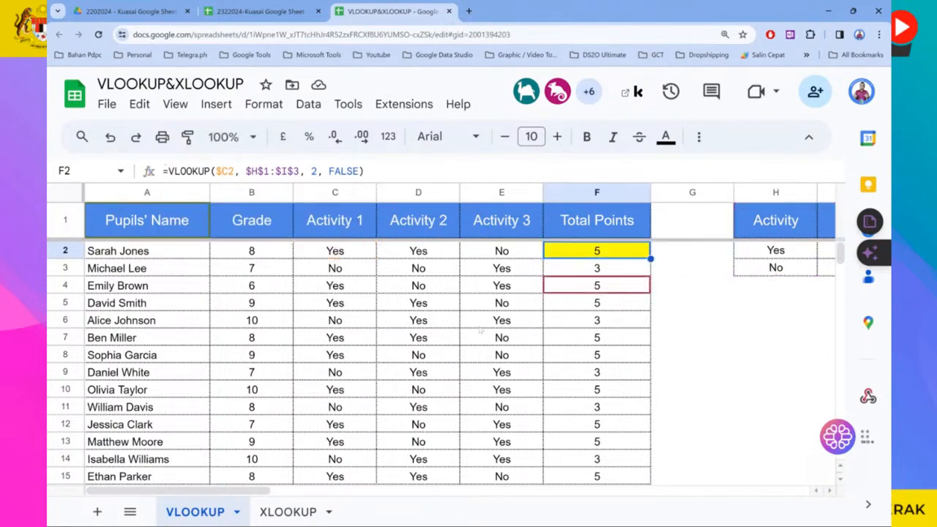
click(688, 355)
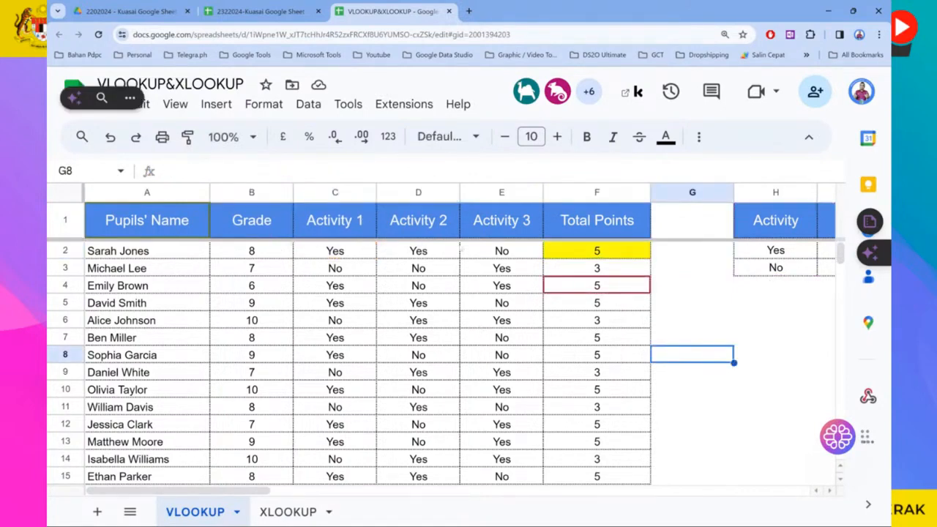
click(586, 254)
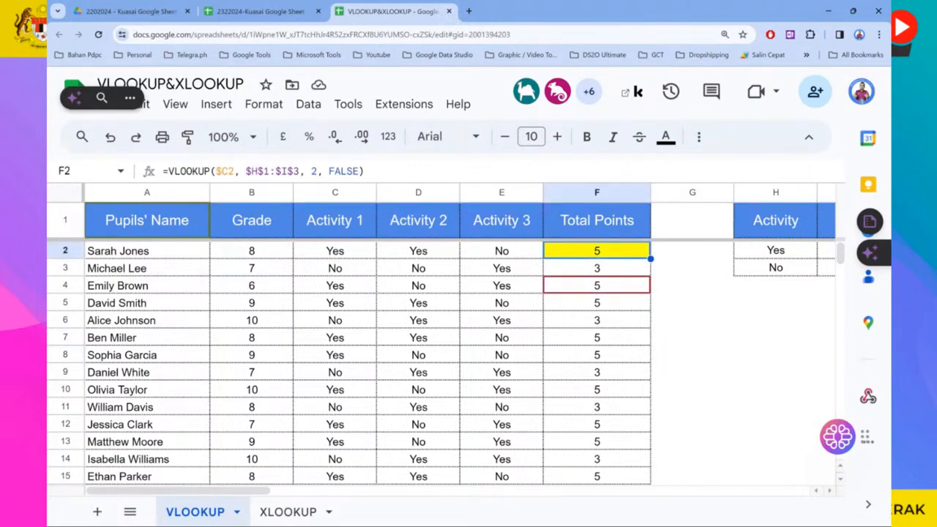
key(Return)
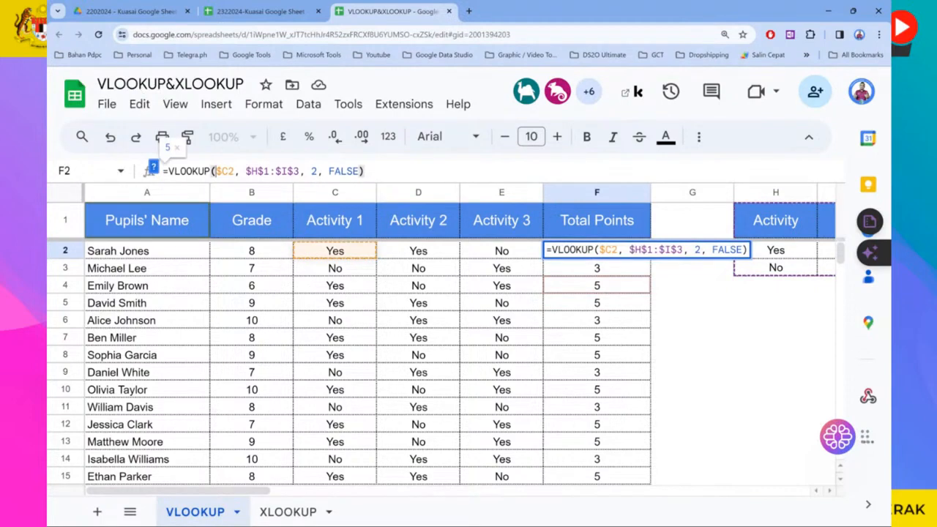
click(153, 168)
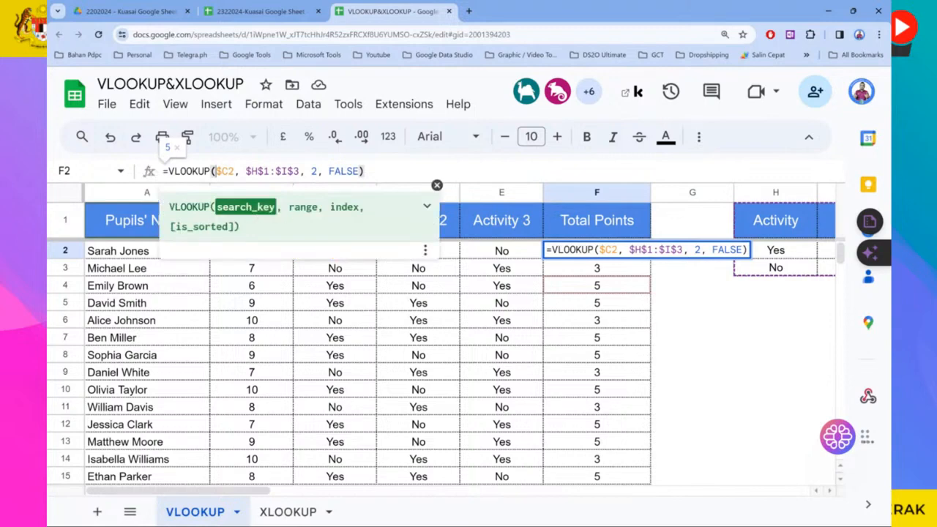
click(253, 227)
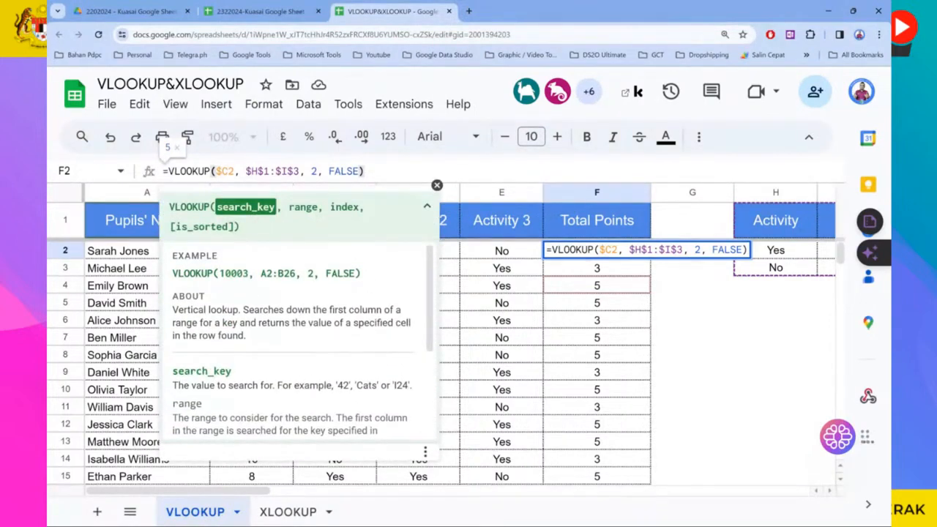
drag(288, 208, 319, 208)
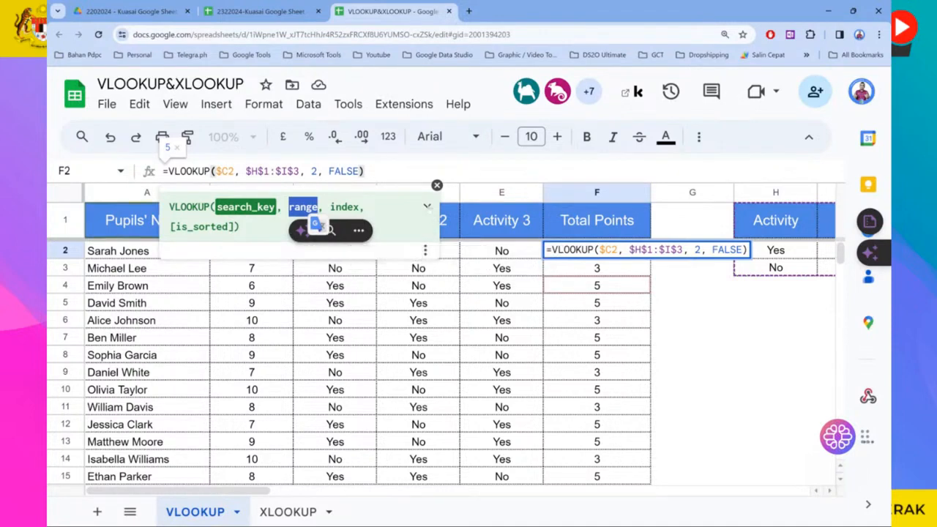
click(427, 206)
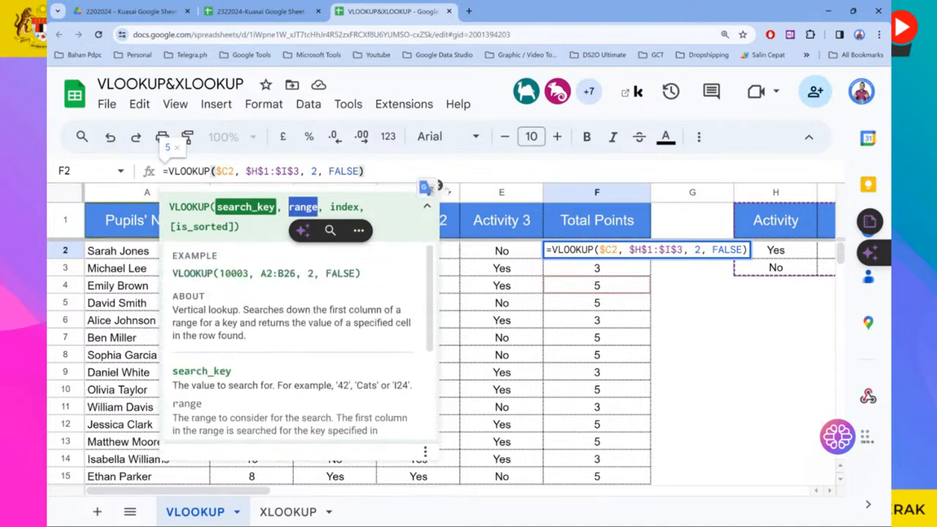
click(427, 186)
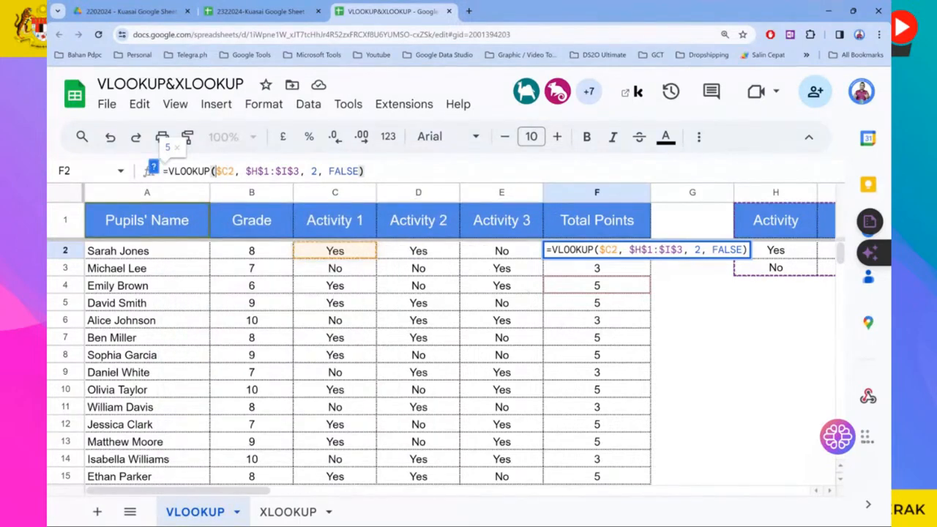
- Examine the Activity and Points lookup table in H1:I3 that the F2 formula refers to
click(610, 250)
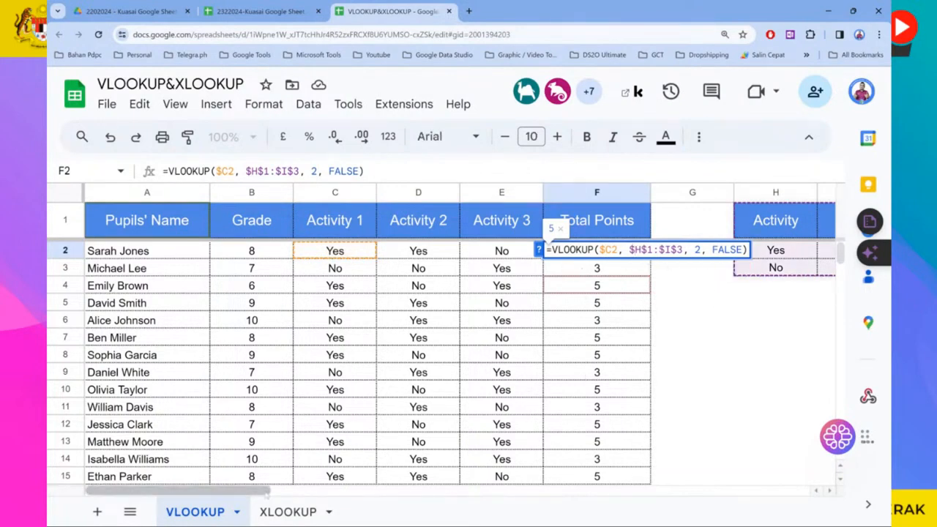
drag(266, 496, 320, 495)
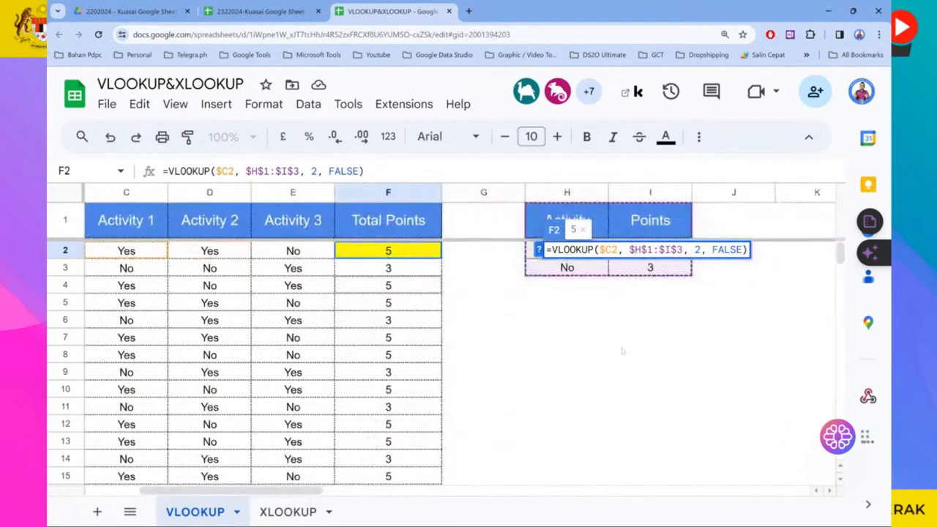
click(663, 322)
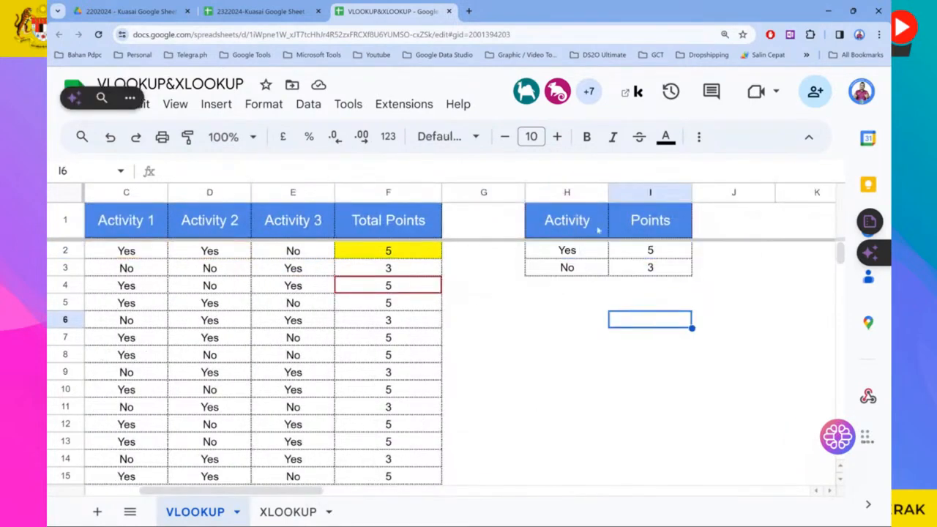
drag(551, 220, 635, 275)
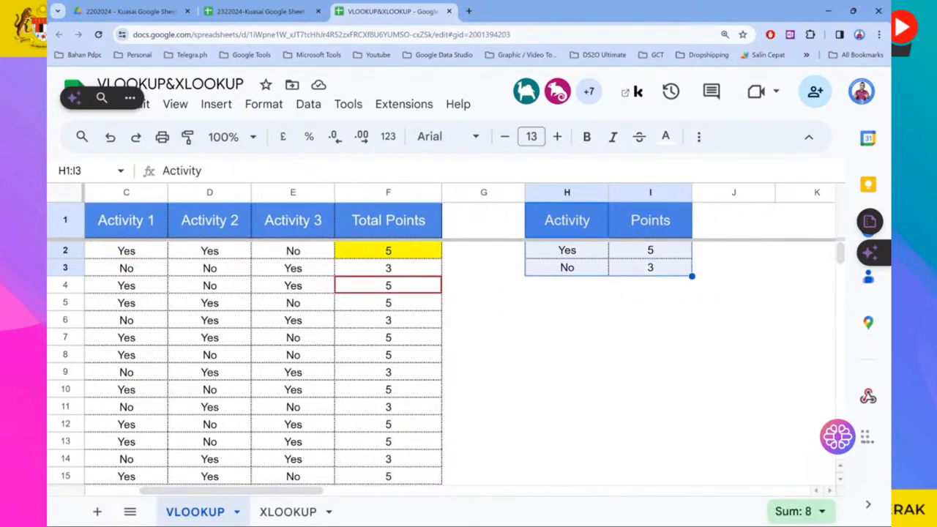
click(417, 254)
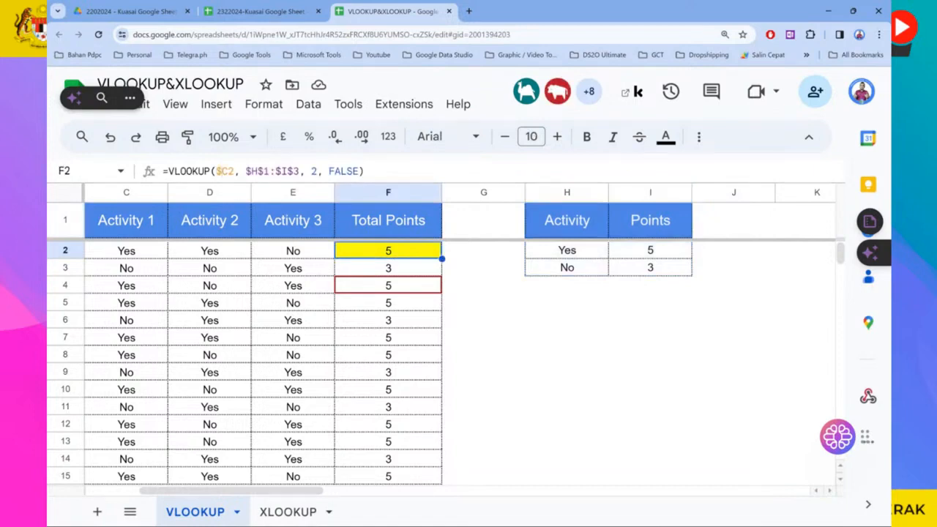
- Examine the range, index and is_sorted arguments of the F2 formula with the VLOOKUP help, matching the index to the Points column
key(Return)
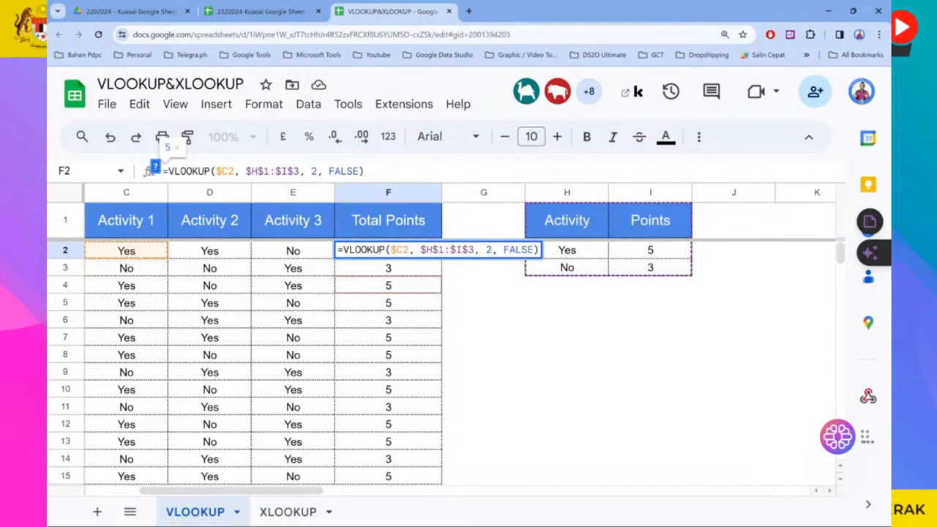
click(275, 171)
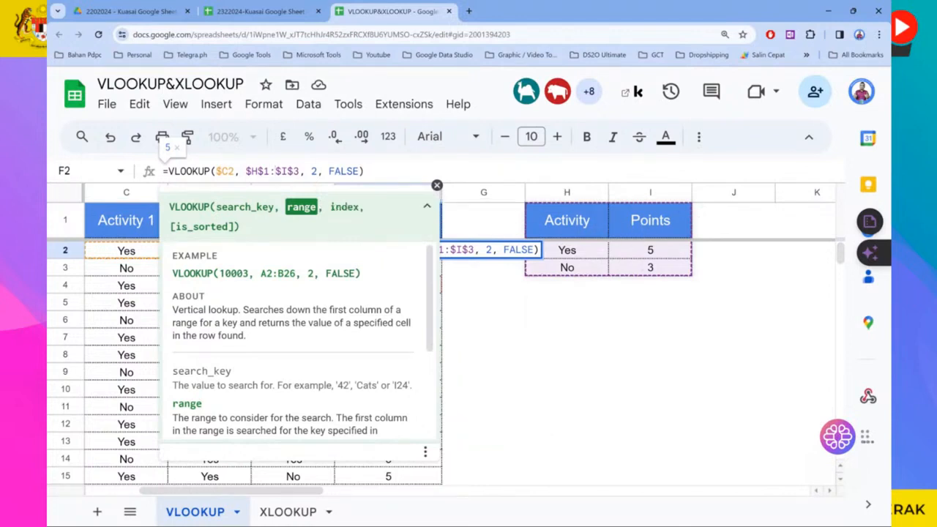
click(312, 172)
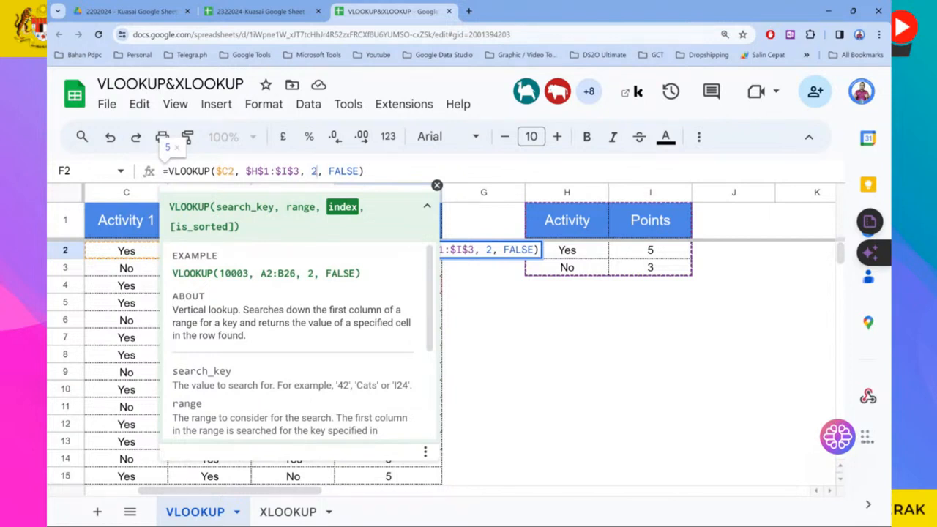
click(650, 250)
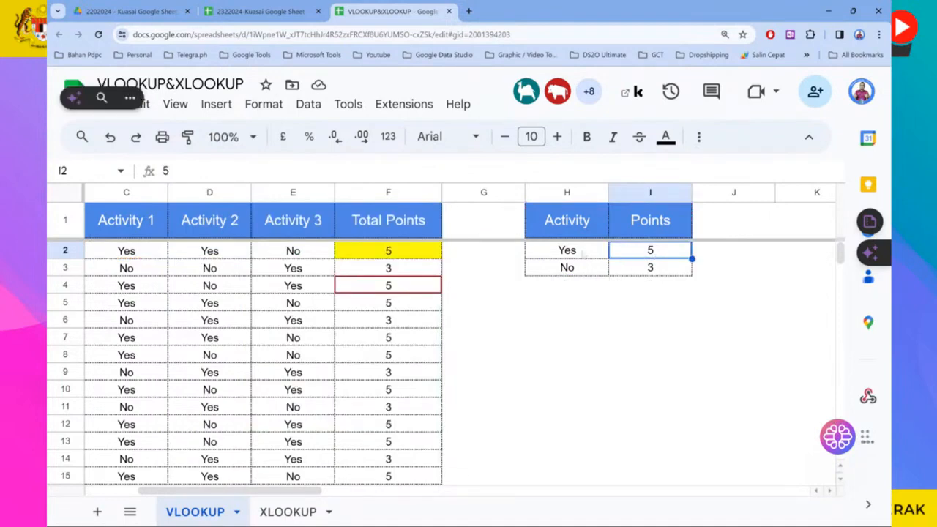
click(408, 251)
click(341, 171)
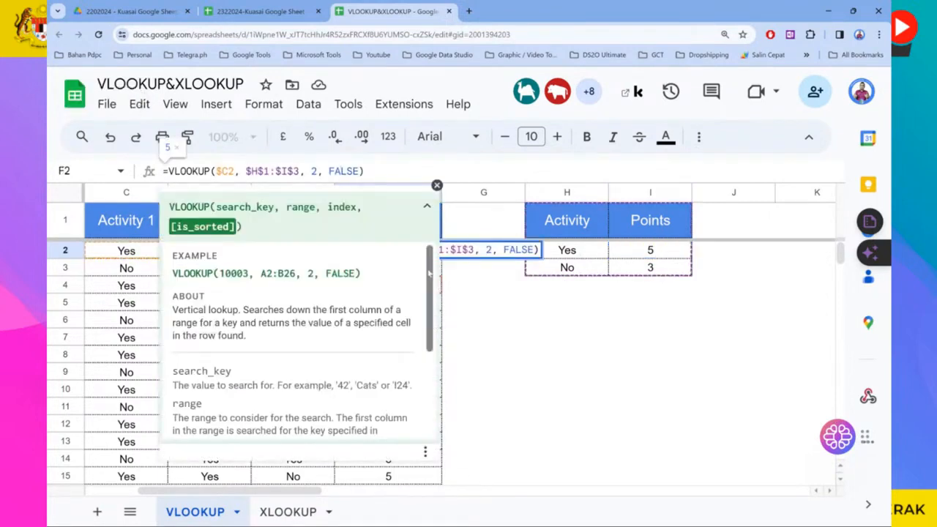
scroll(301, 344, down, 2)
scroll(300, 344, down, 3)
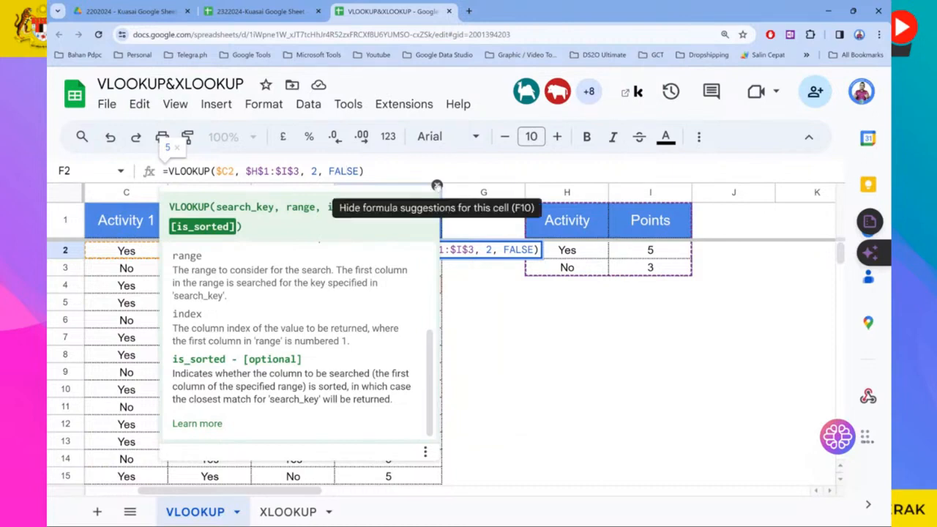
click(437, 185)
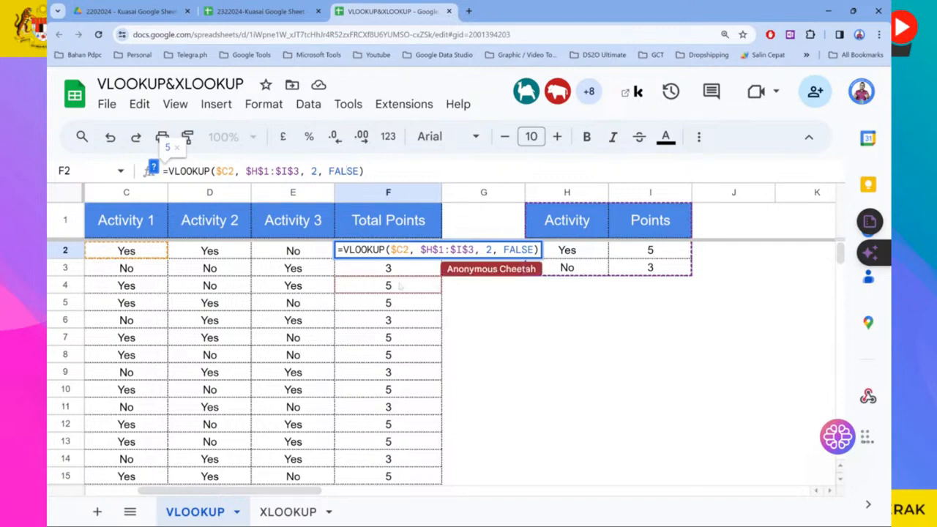
key(Return)
- Compare the VLOOKUP formulas in F2 and F3 of the Total Points column
click(397, 256)
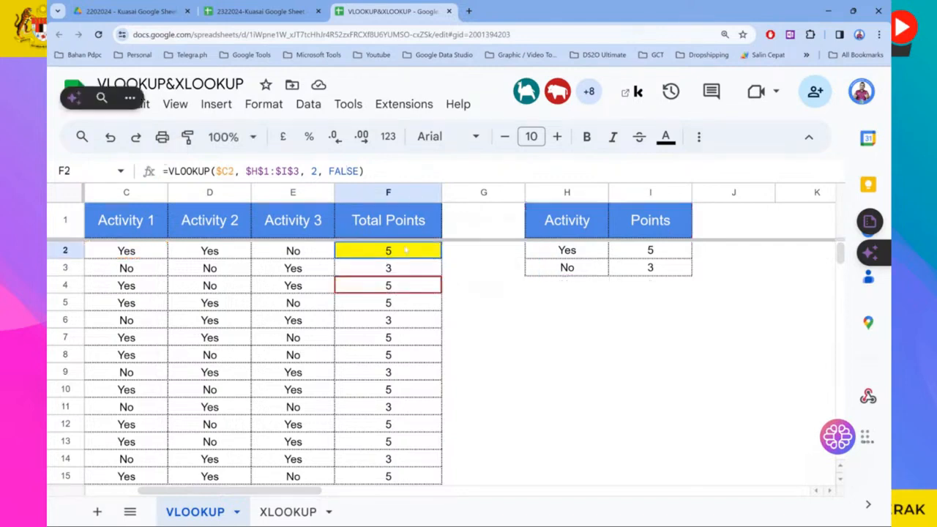
click(395, 272)
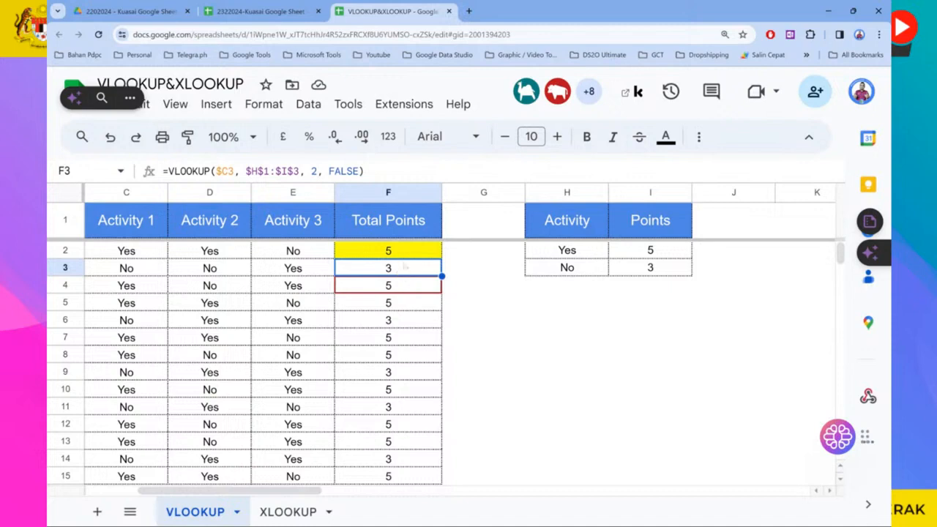
click(394, 252)
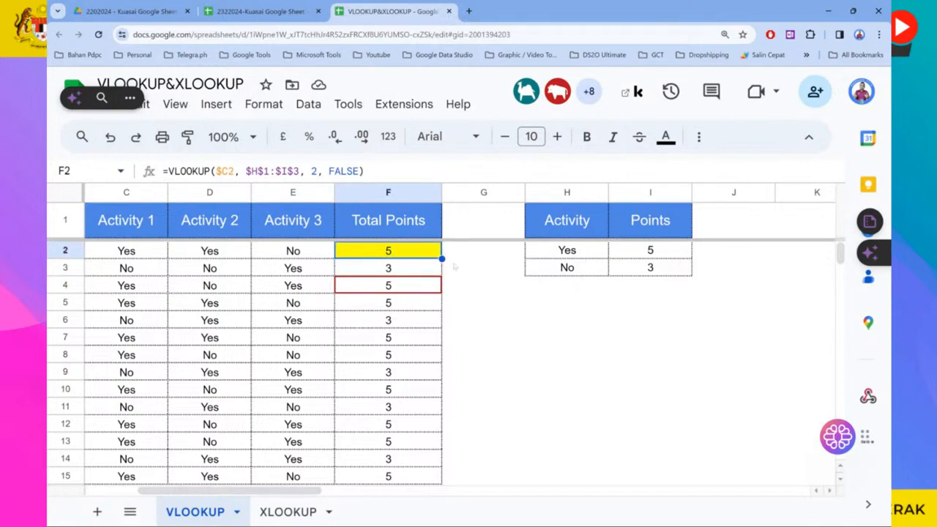
click(328, 172)
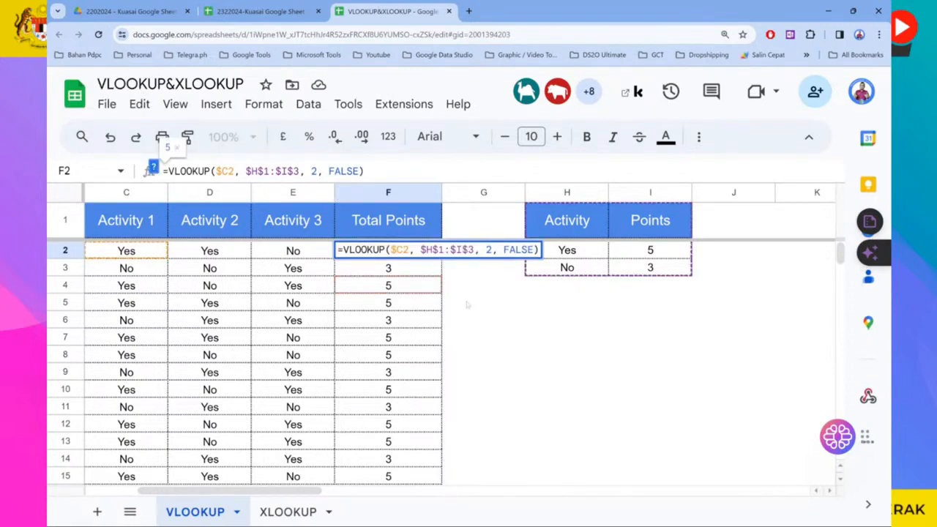
click(412, 272)
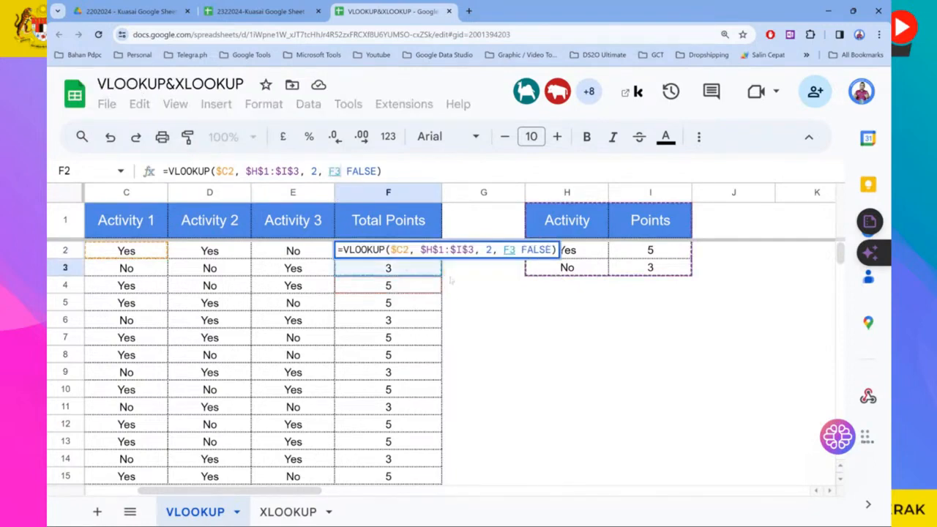
key(Return)
key(Up)
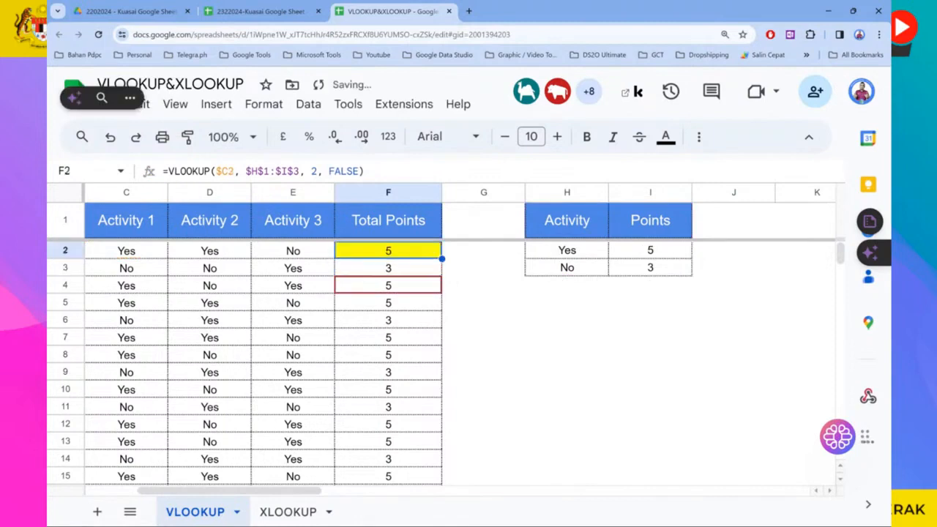
- Clear the Total Points formulas in F3:F21, keeping only the VLOOKUP formula in F2
key(Down)
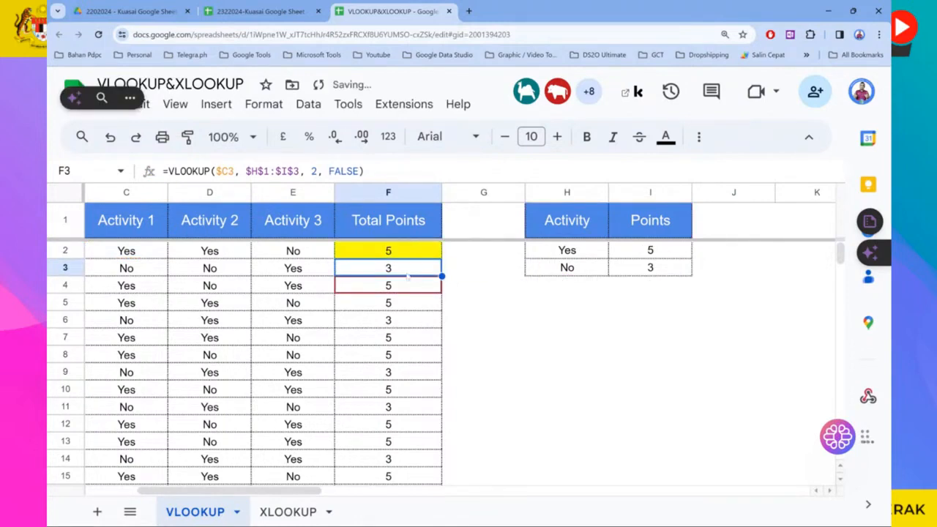
key(ctrl+shift+Down)
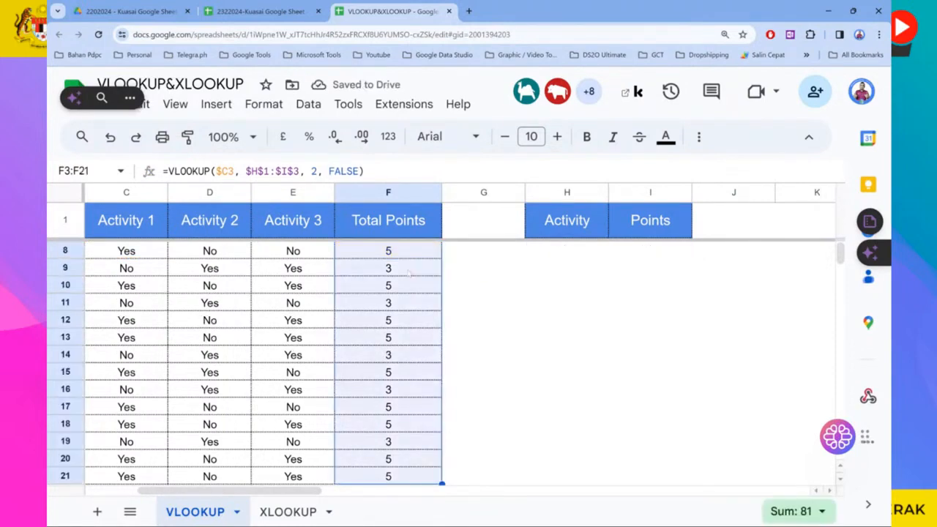
scroll(455, 314, up, 2)
key(Delete)
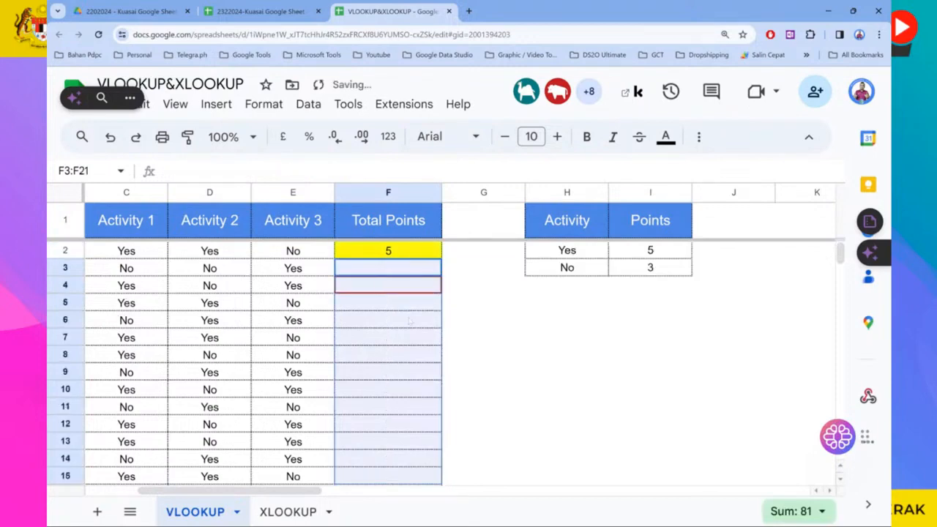
click(456, 314)
- Fill the VLOOKUP formula from F2 down through F5 in the Total Points column
click(418, 255)
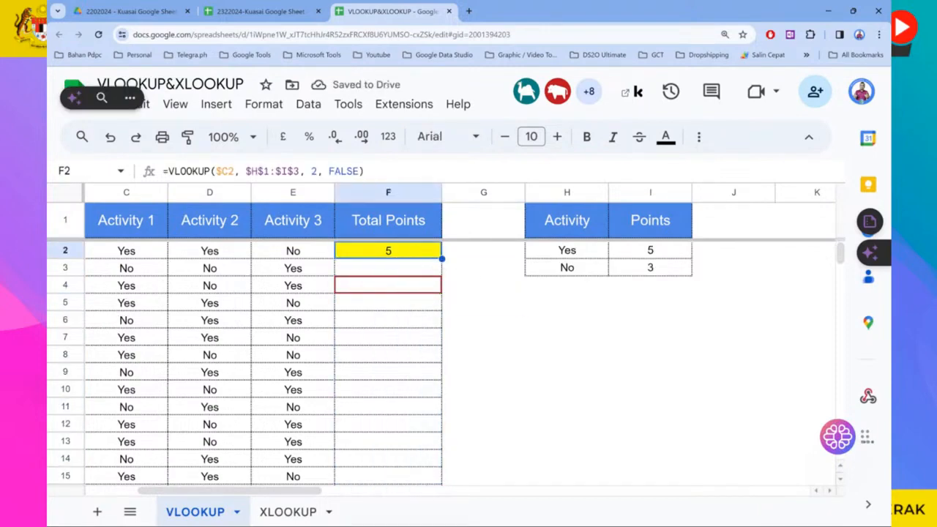
drag(443, 258, 444, 312)
click(489, 303)
- Check the copied formula in F3 against the Activity 1 value it looks up in C3
click(421, 268)
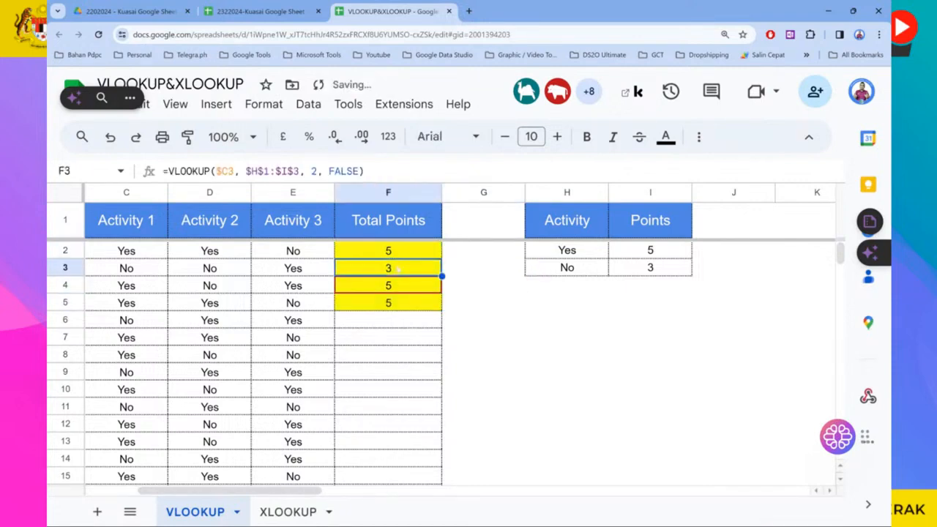
drag(307, 493, 272, 492)
click(335, 269)
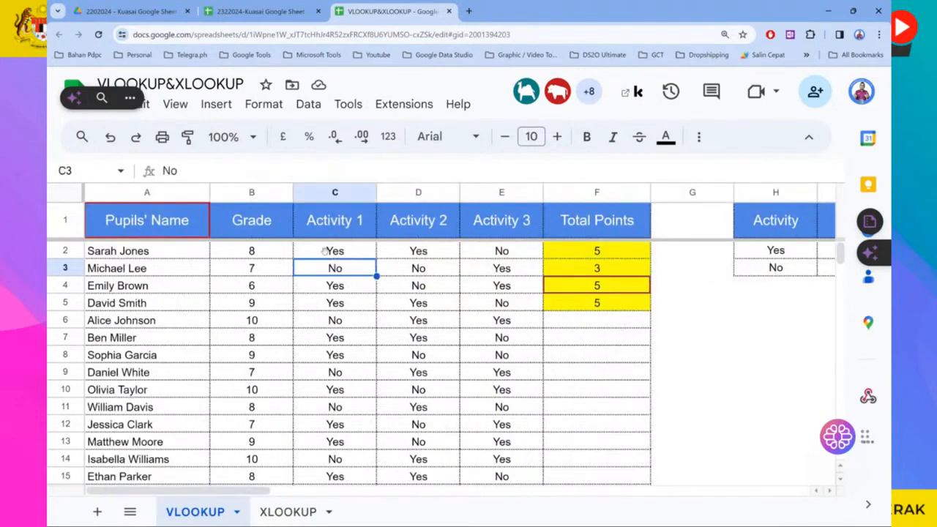
- Check the VLOOKUP formula in F3 against the Activity and Points lookup table in columns H and I
click(597, 268)
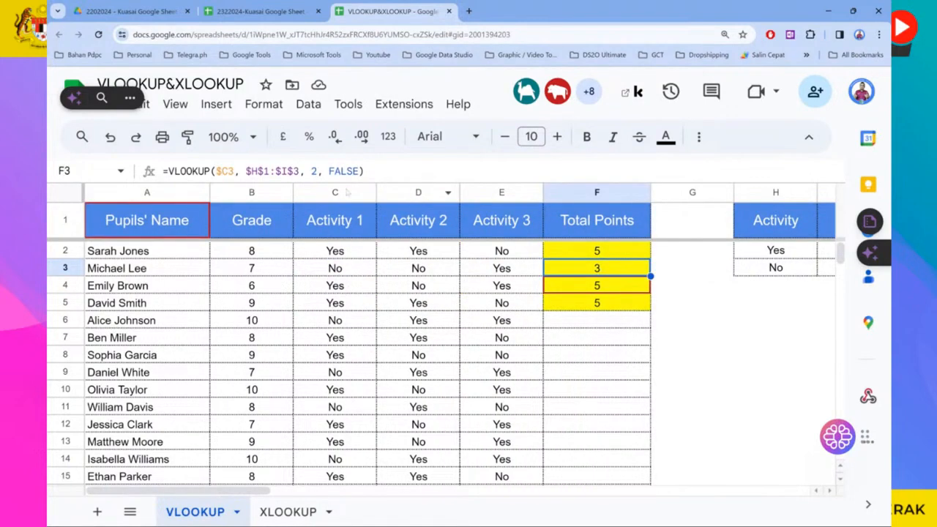
key(F2)
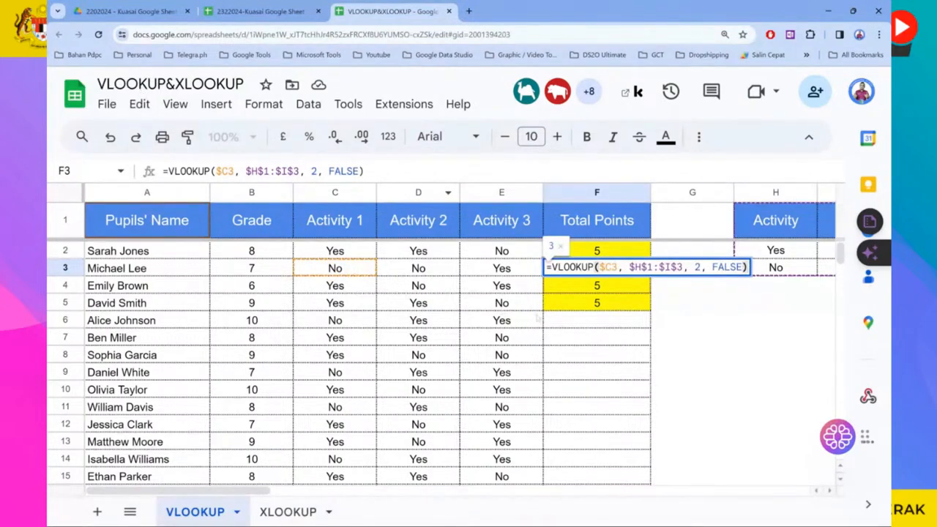
drag(242, 492, 312, 501)
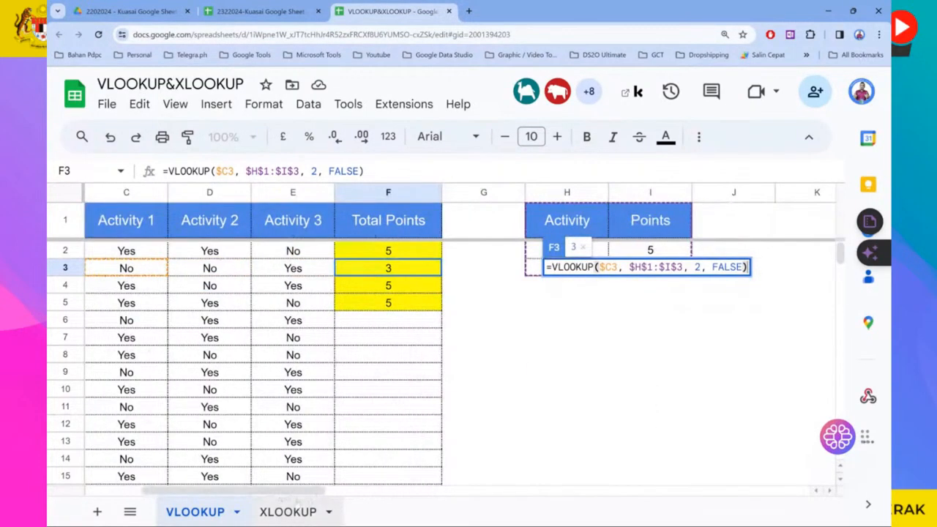
click(532, 387)
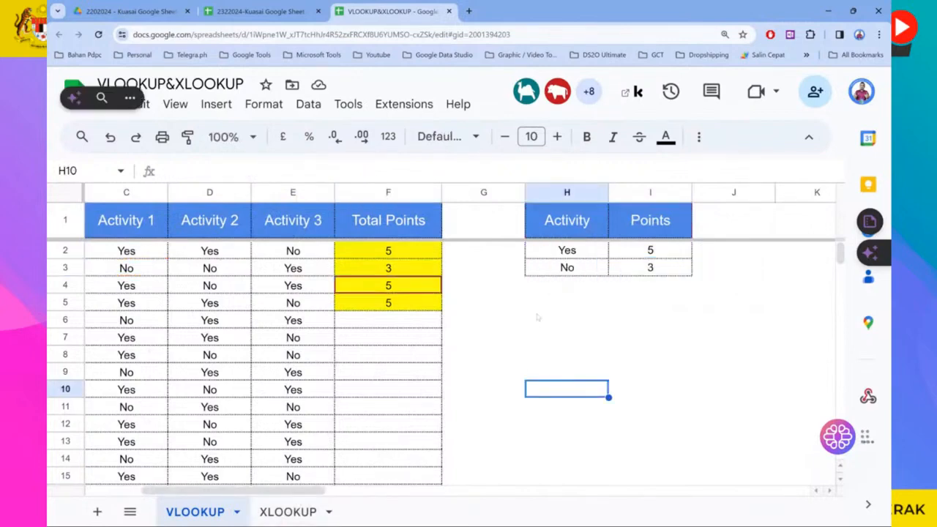
click(536, 315)
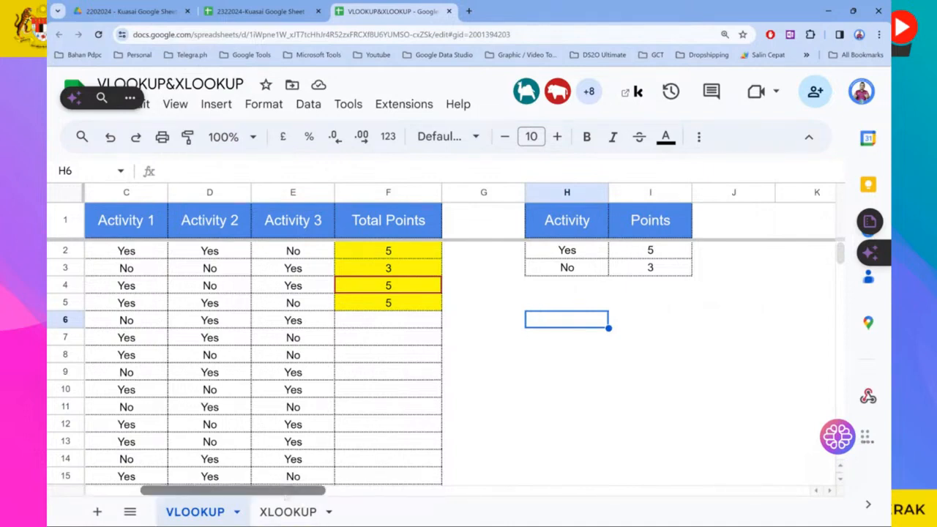
drag(234, 491, 178, 490)
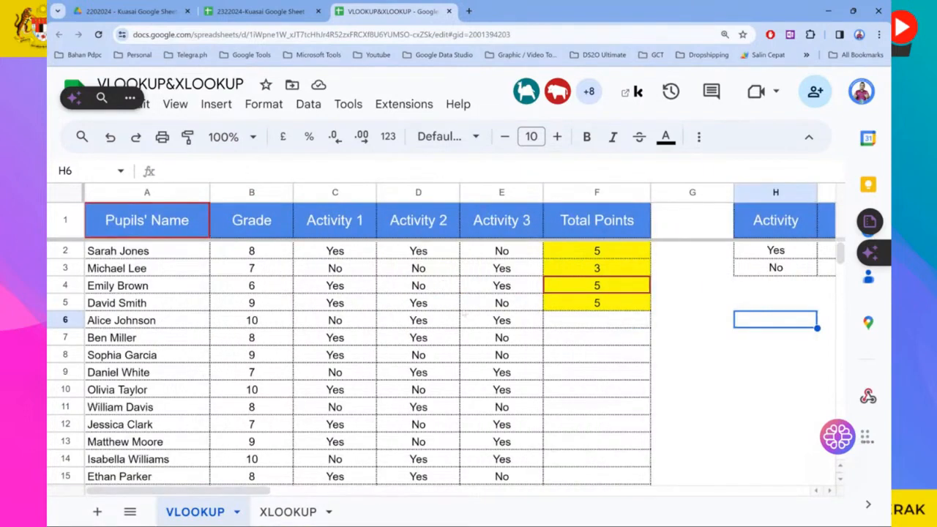
- Review the VLOOKUP formula in F2 for the first pupil without changing it
click(177, 252)
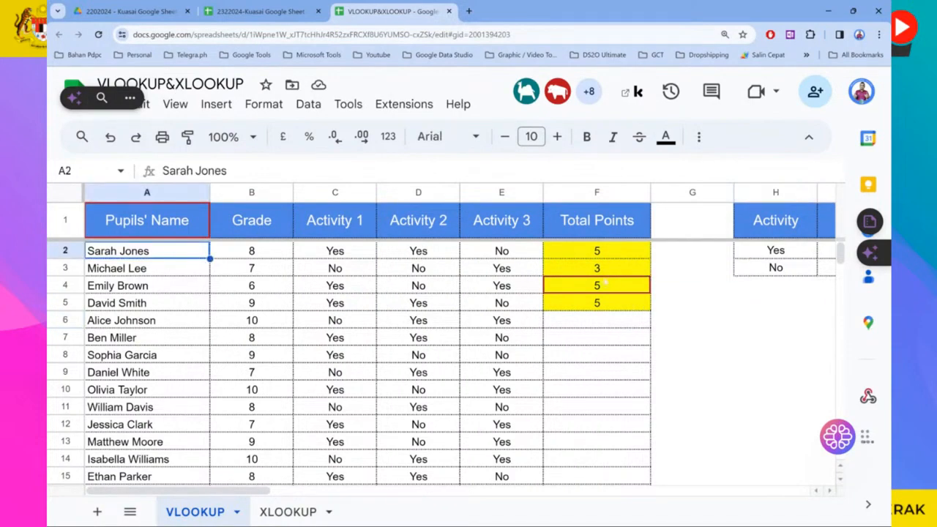
click(591, 251)
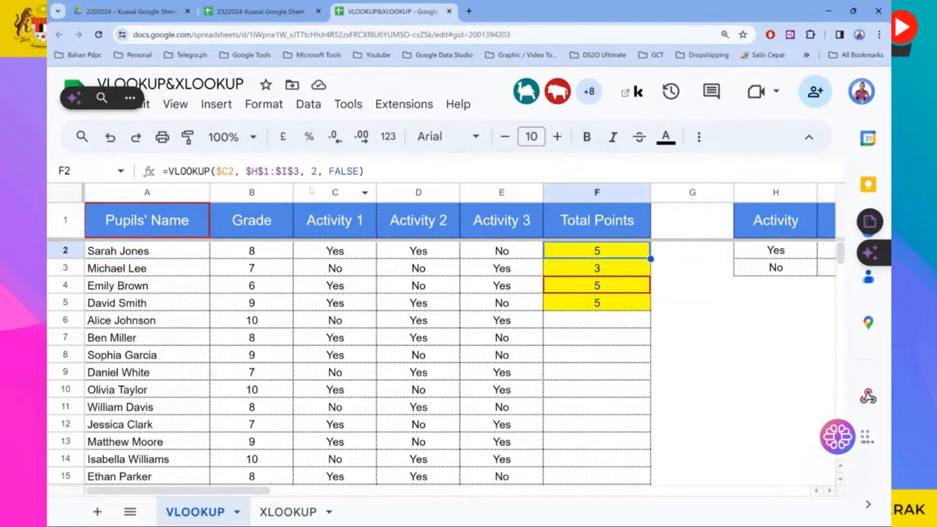
click(214, 171)
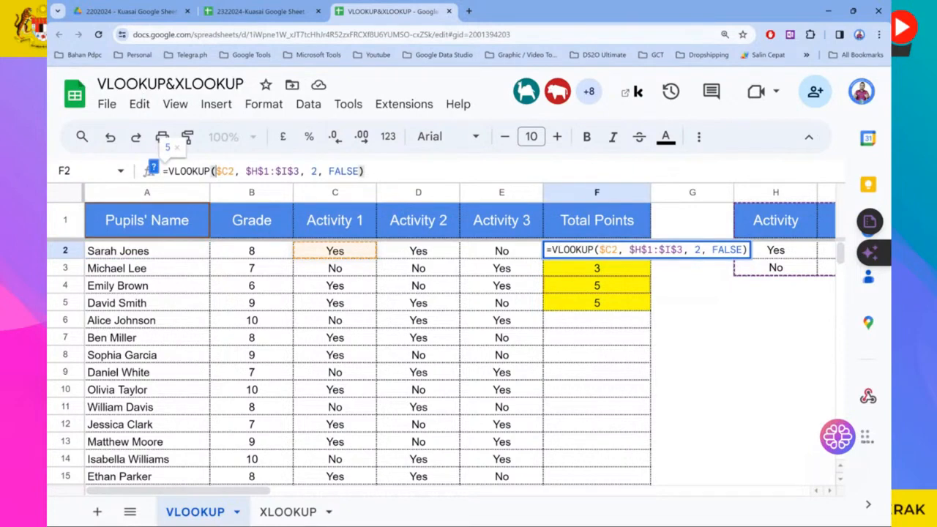
key(Return)
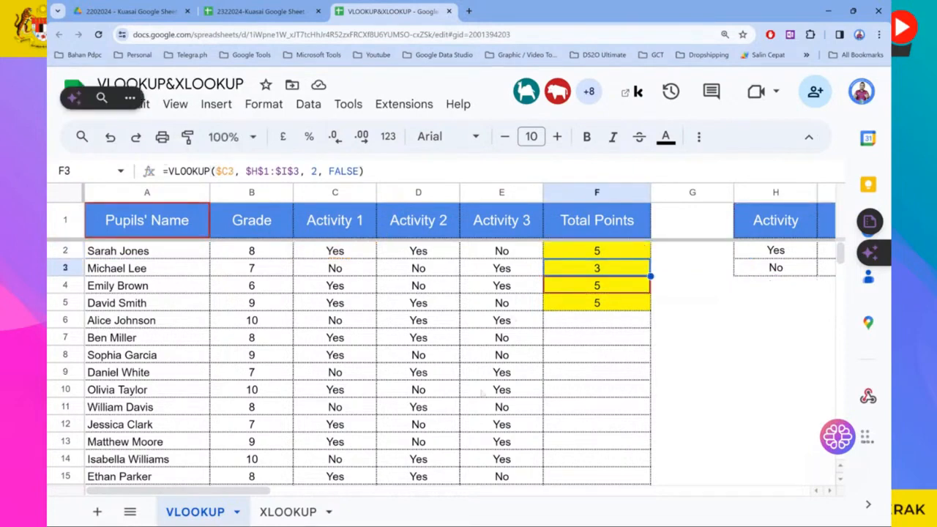
click(695, 327)
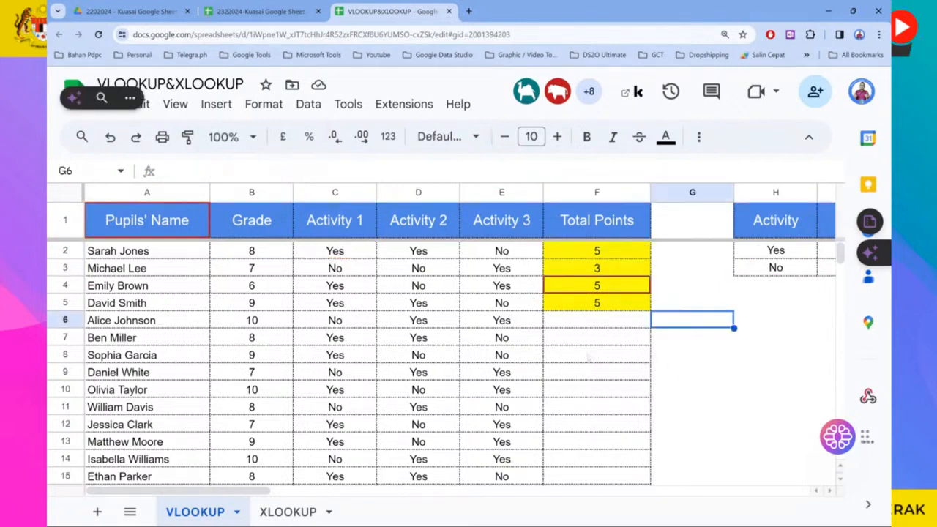
click(700, 343)
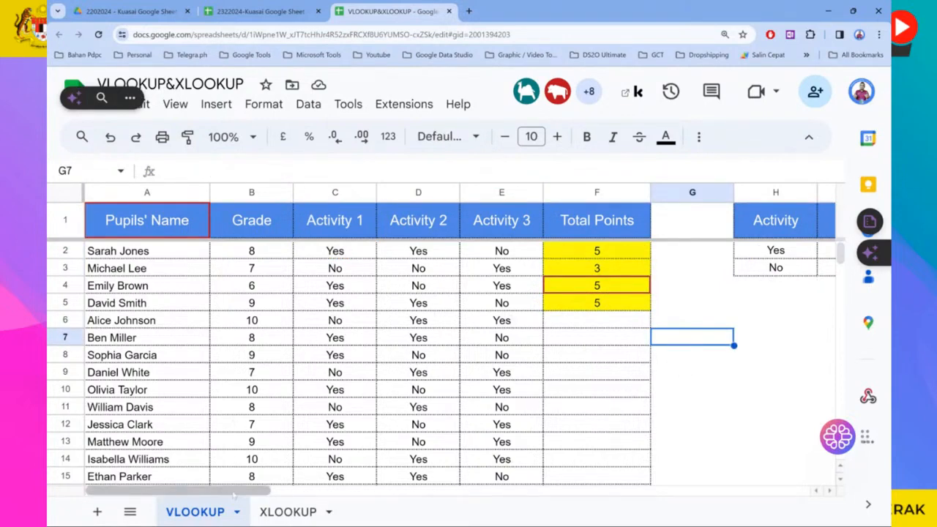
- Hide column M, the Grade column next to Pupils' Name in the subject scores table
mouse_move(234, 496)
mouse_down()
mouse_move(318, 496)
mouse_move(231, 495)
mouse_up()
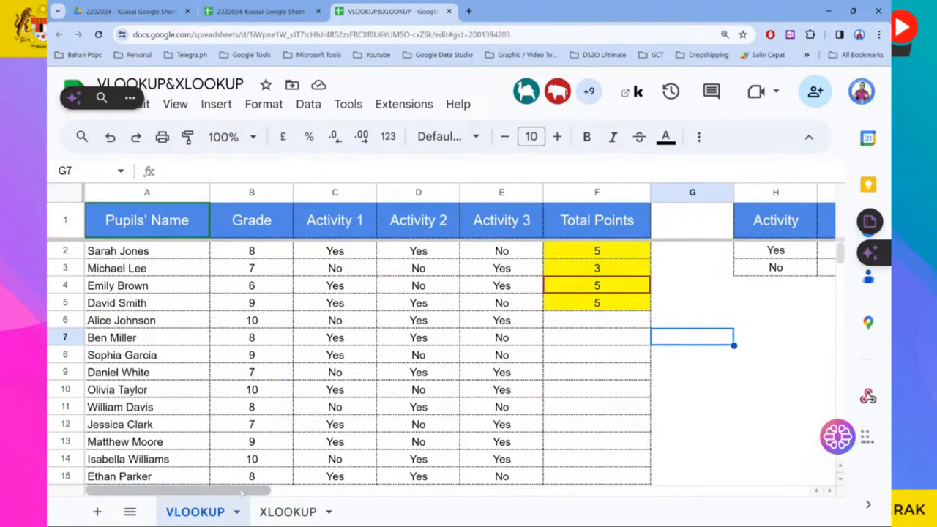
drag(242, 493, 485, 492)
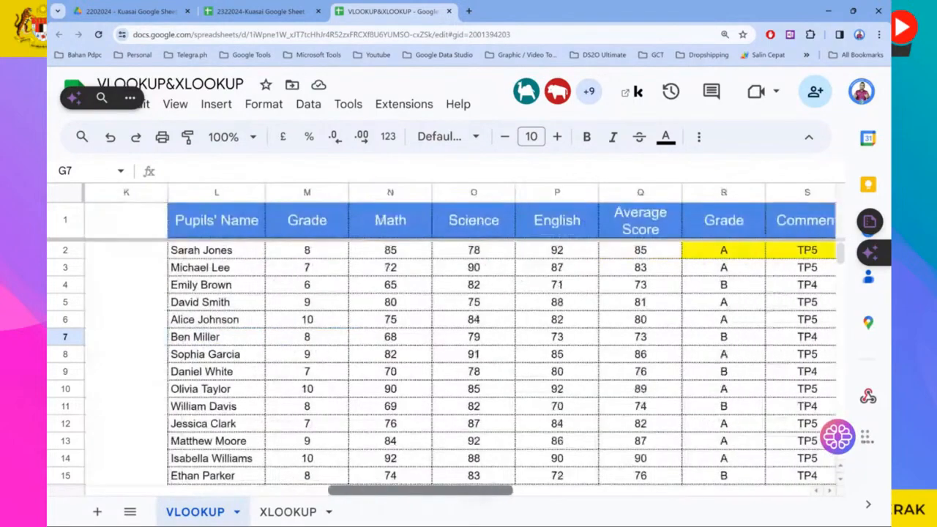
scroll(587, 315, down, 3)
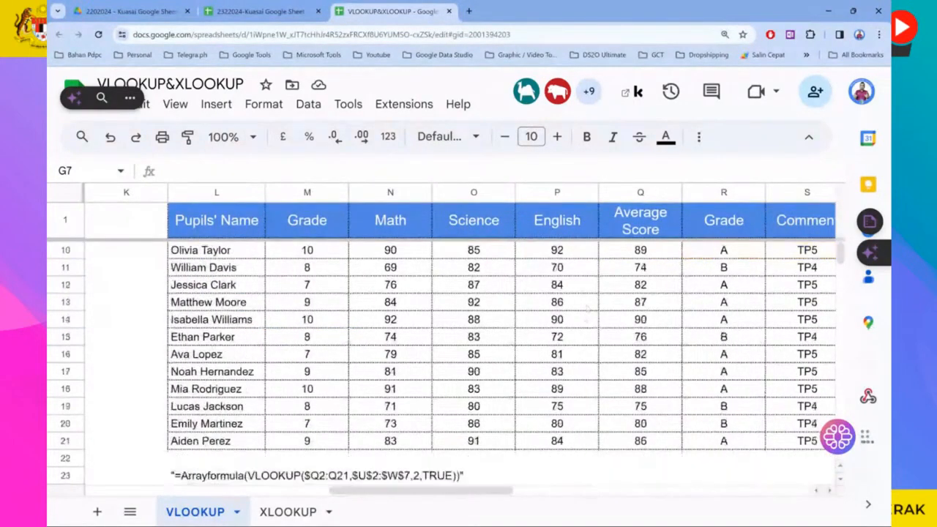
scroll(588, 308, up, 3)
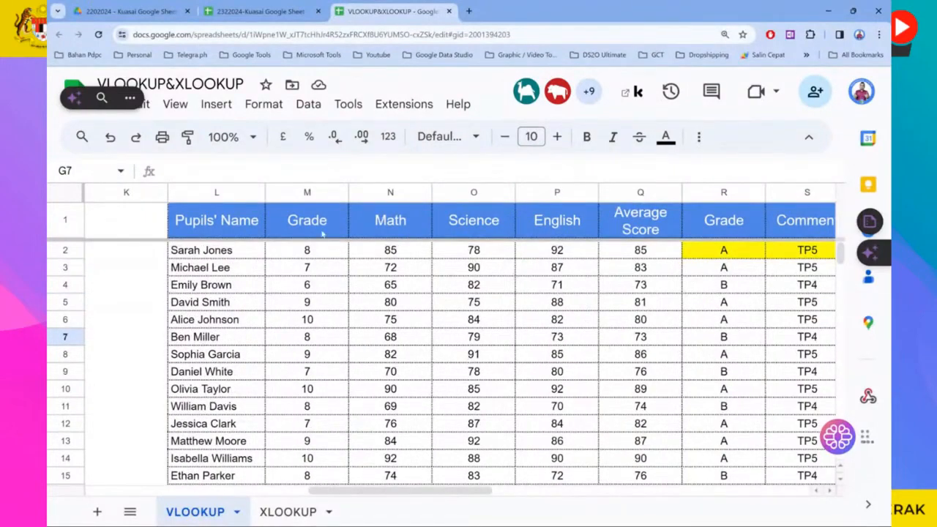
click(320, 192)
right_click(326, 192)
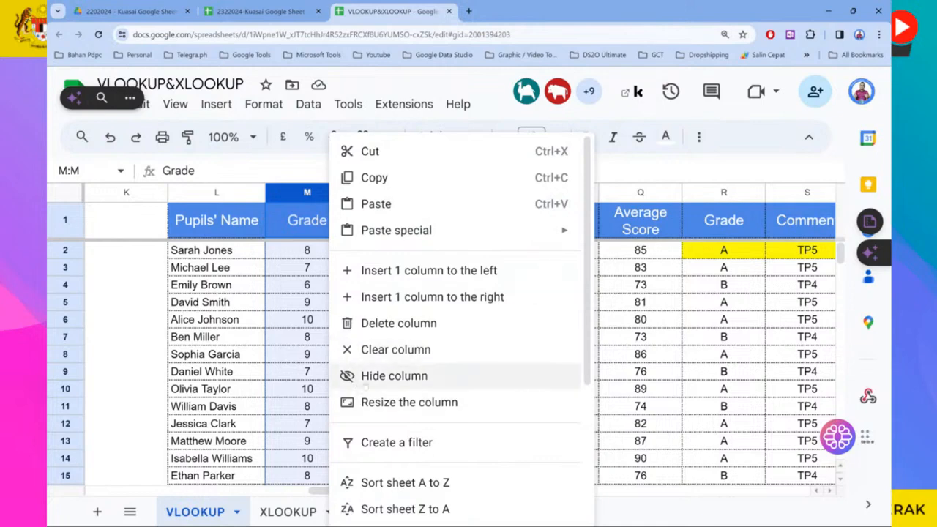
click(380, 376)
scroll(374, 491, left, 3)
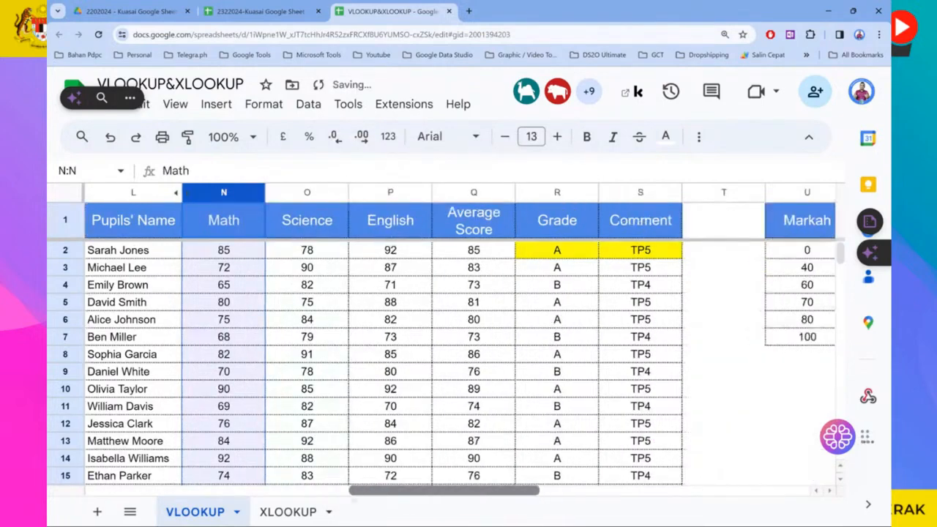
scroll(439, 352, right, 2)
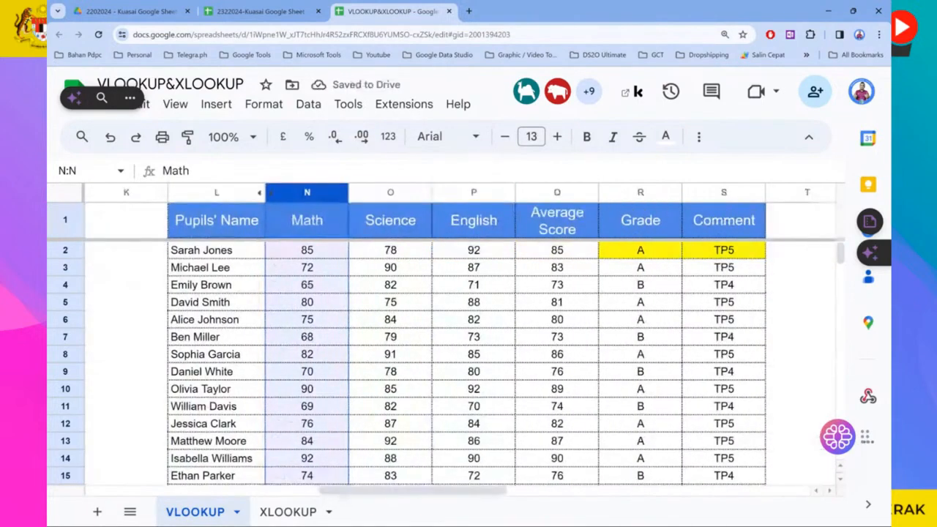
- Change the lookup range in R2's Arrayformula VLOOKUP to $Q$2:Q$21
click(654, 250)
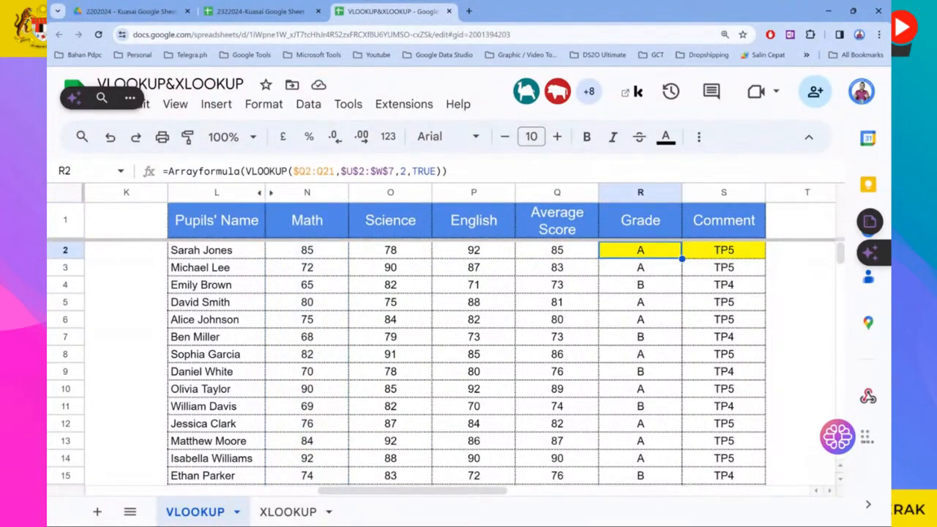
click(306, 171)
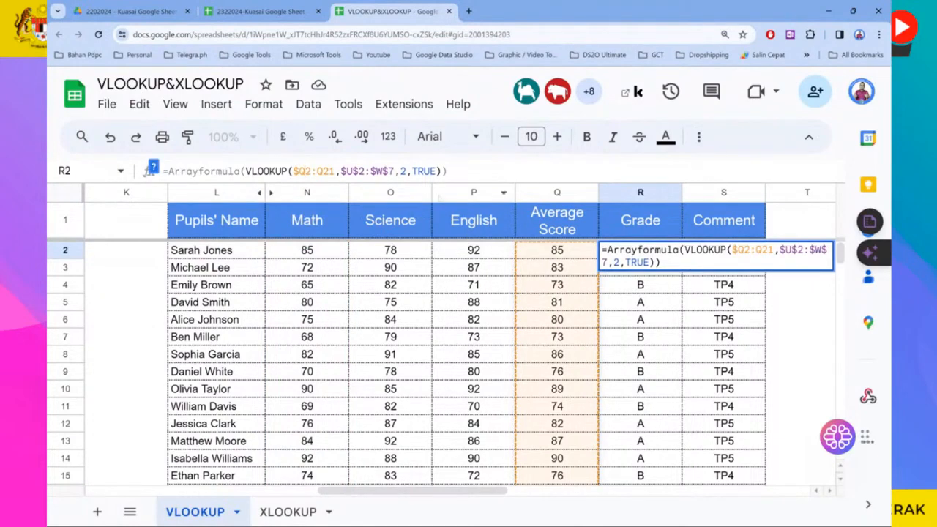
drag(293, 171, 335, 171)
key(F4)
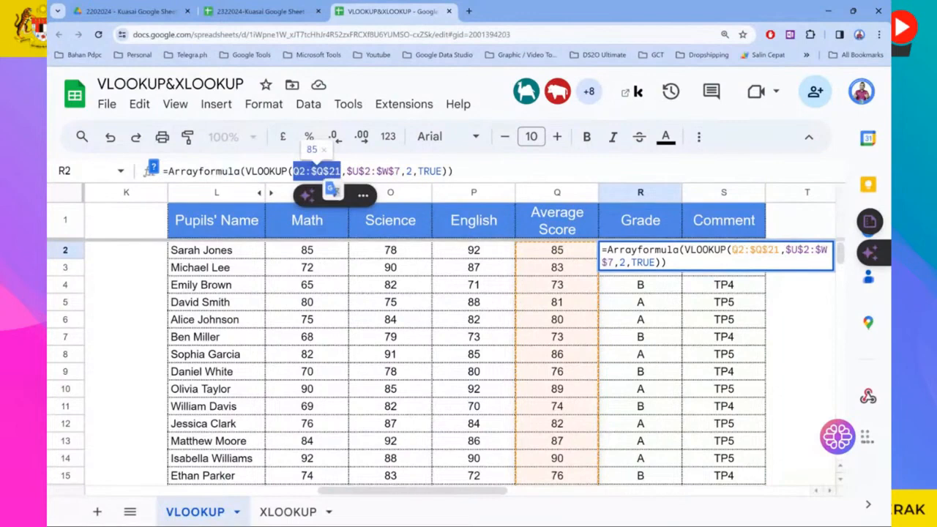
key(F4)
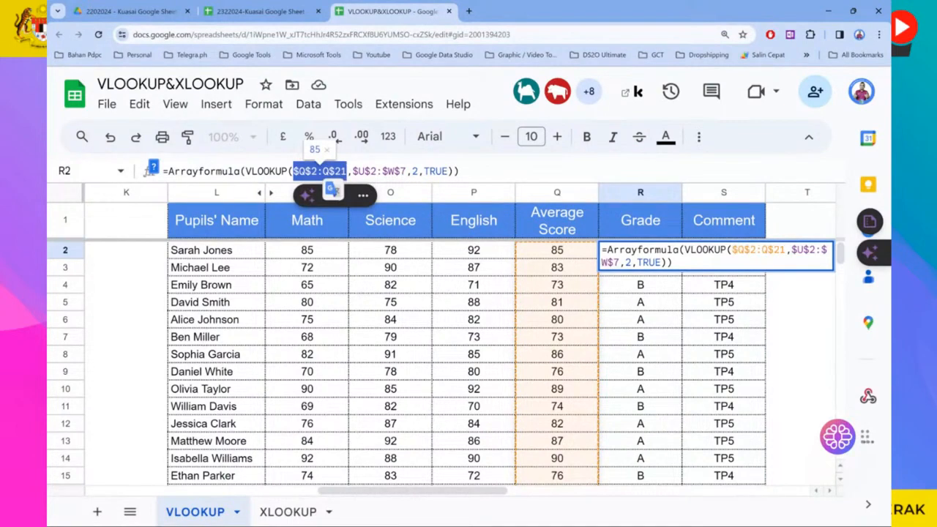
key(Return)
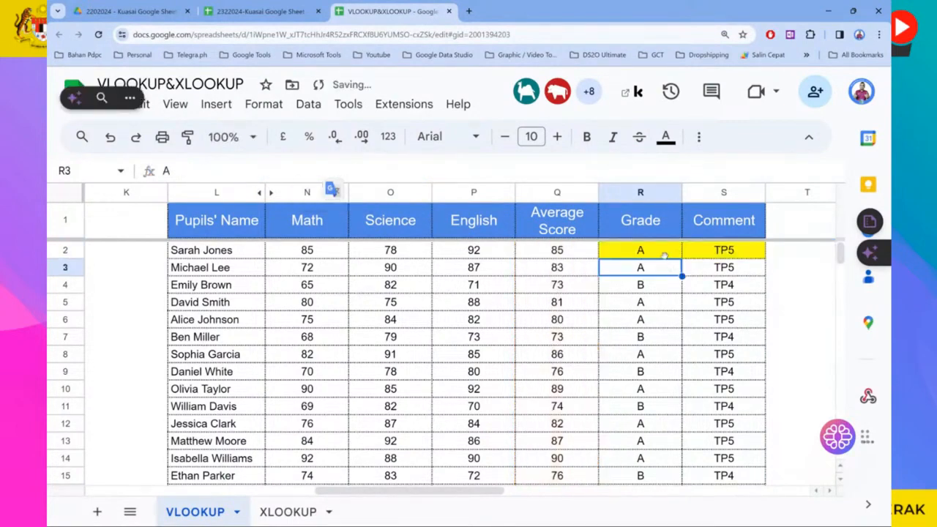
- Check the Grade formula in R2 against the Markah and Gred lookup table in U1:V7
click(663, 254)
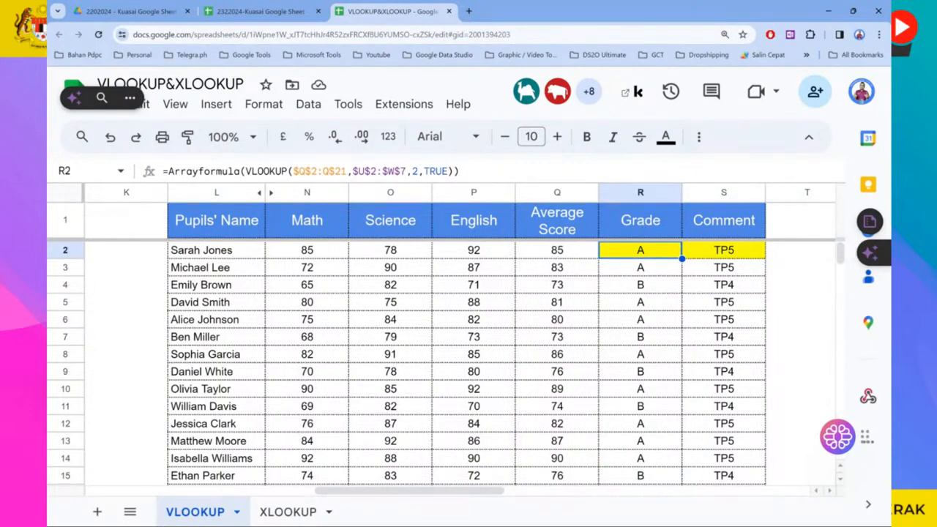
double_click(678, 249)
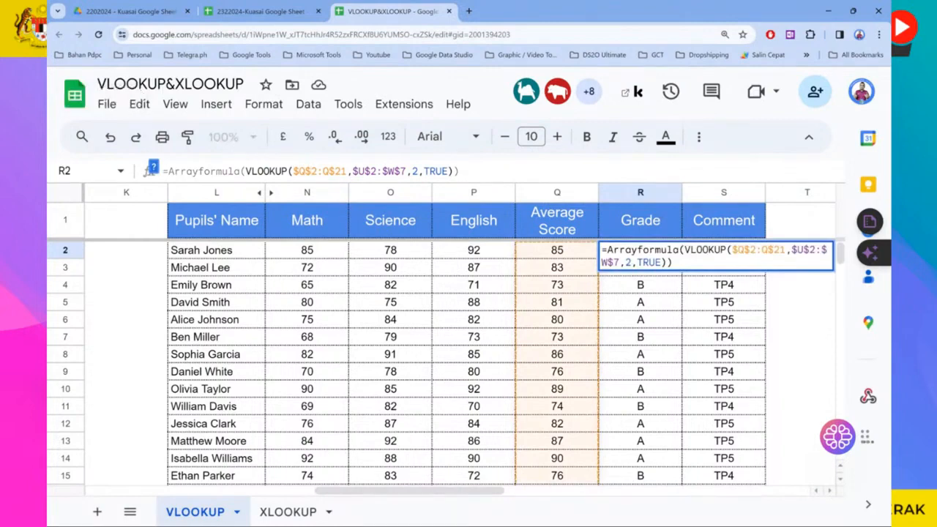
key(Return)
key(Up)
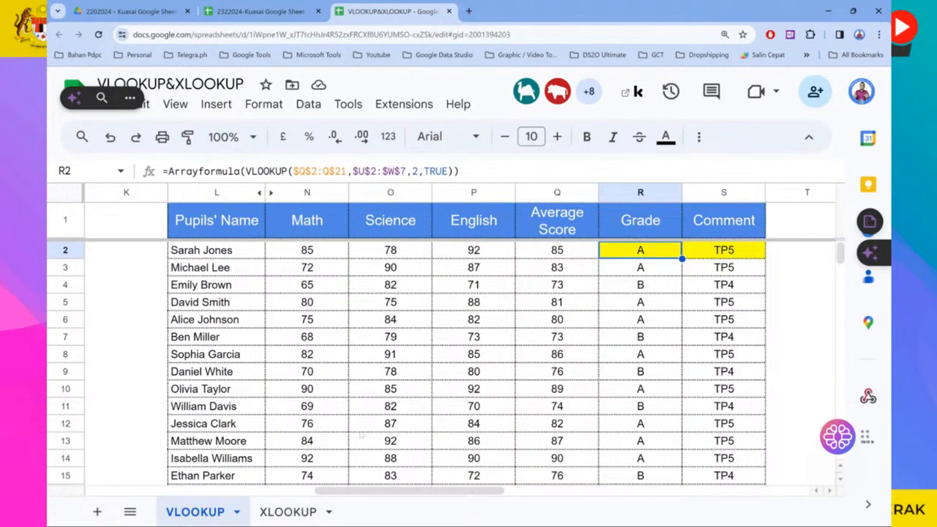
drag(353, 491, 410, 498)
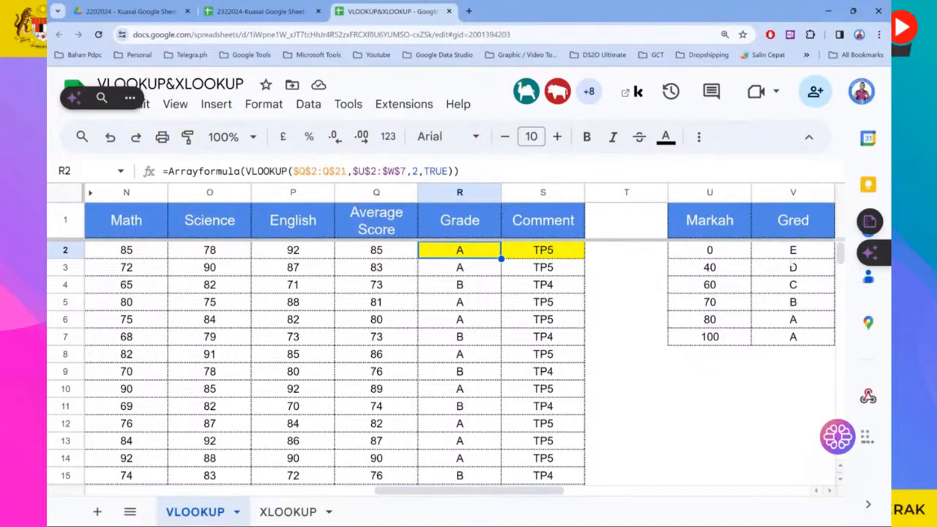
drag(690, 216, 789, 348)
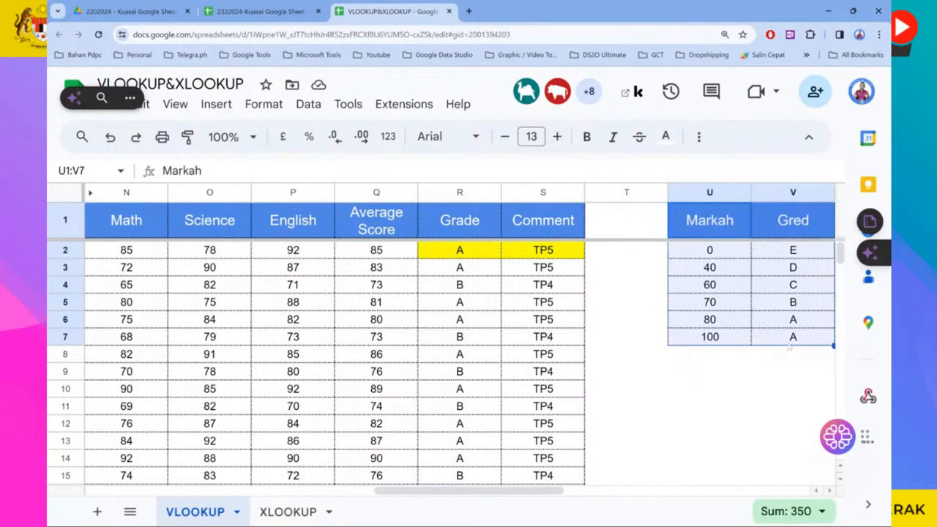
click(657, 392)
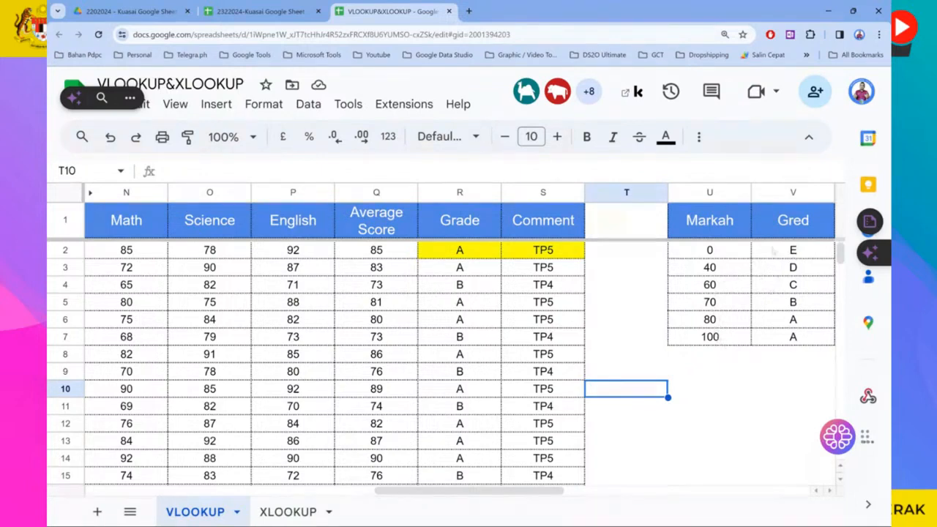
- Strip the Arrayformula wrapper and all VLOOKUP arguments from the Grade formula in R2, leaving =(VLOOKUP())
click(470, 252)
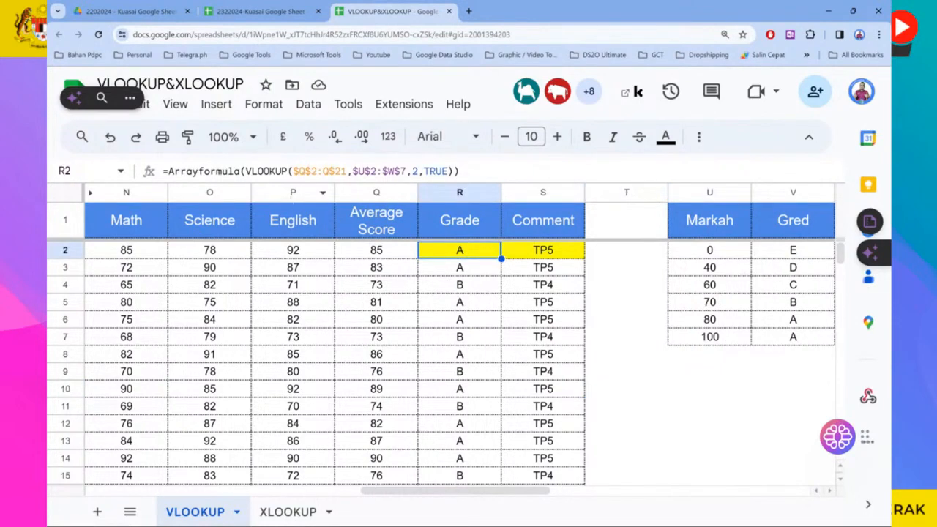
drag(239, 171, 168, 171)
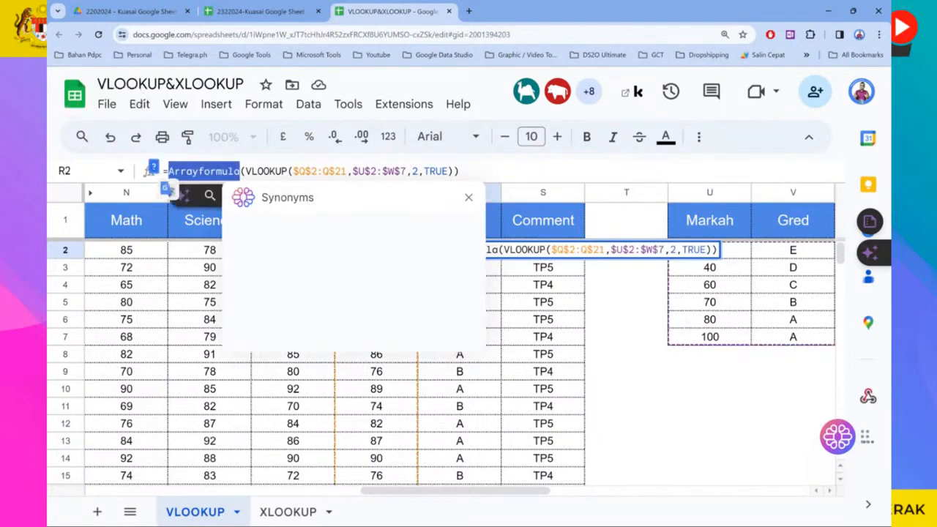
key(BackSpace)
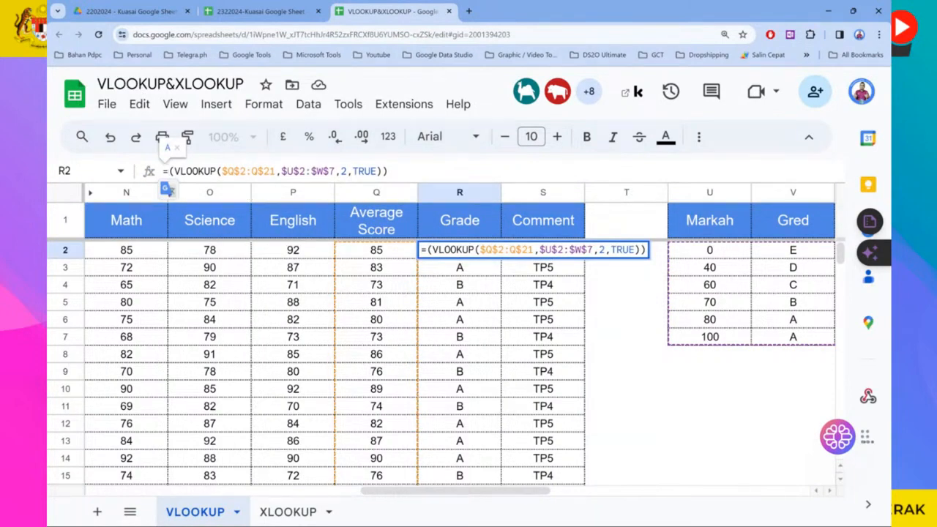
drag(221, 171, 334, 188)
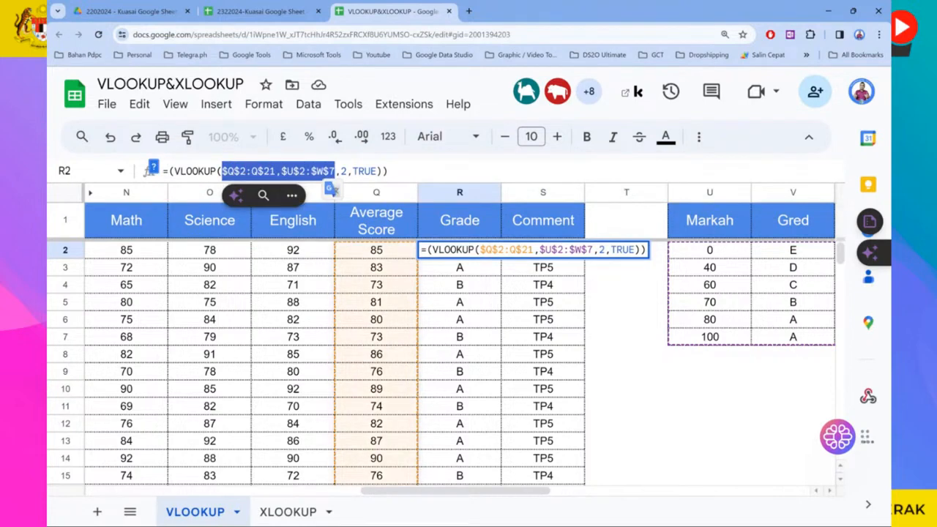
click(347, 171)
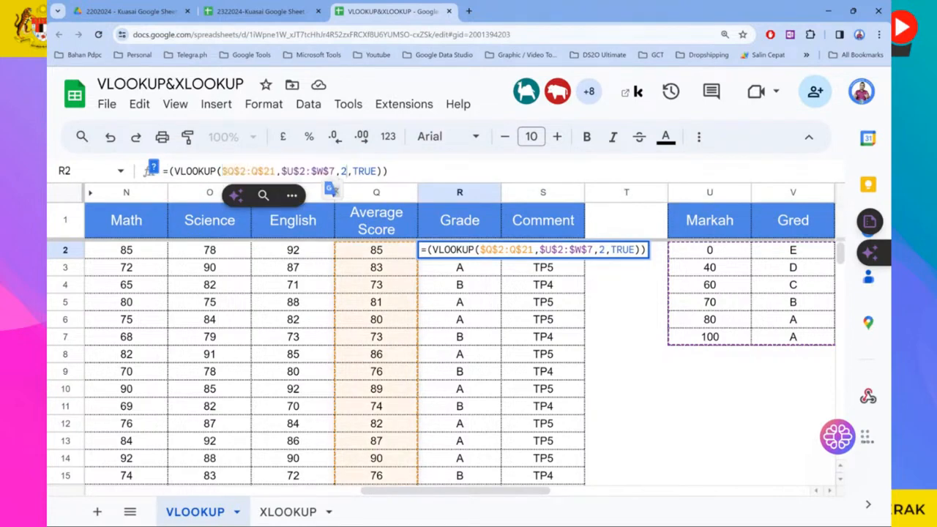
drag(222, 171, 376, 171)
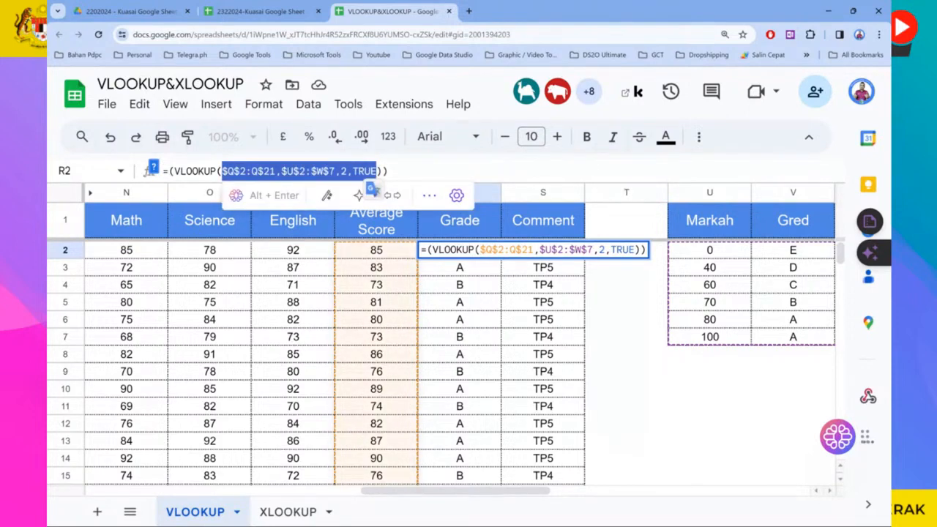
key(ctrl+x)
key(Return)
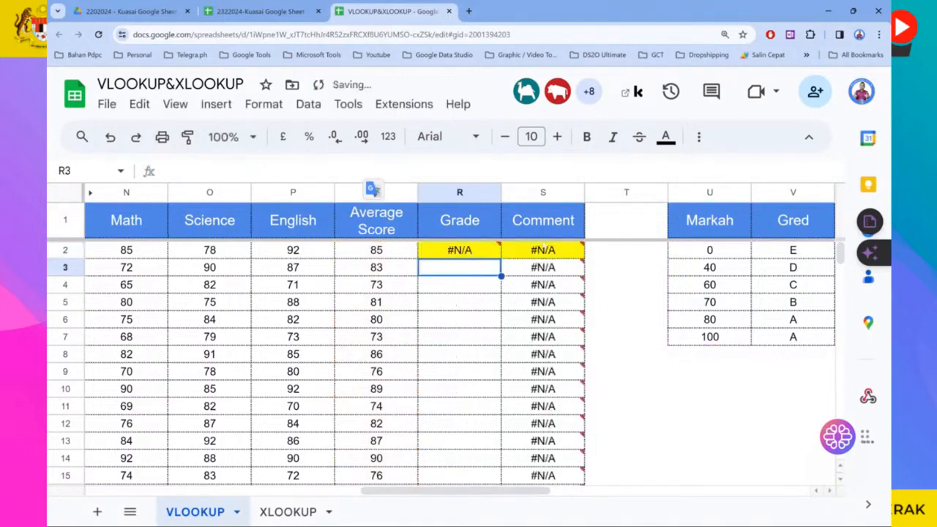
- Enter the first pupil's average score cell Q2 as the search key of R2's empty VLOOKUP
click(476, 252)
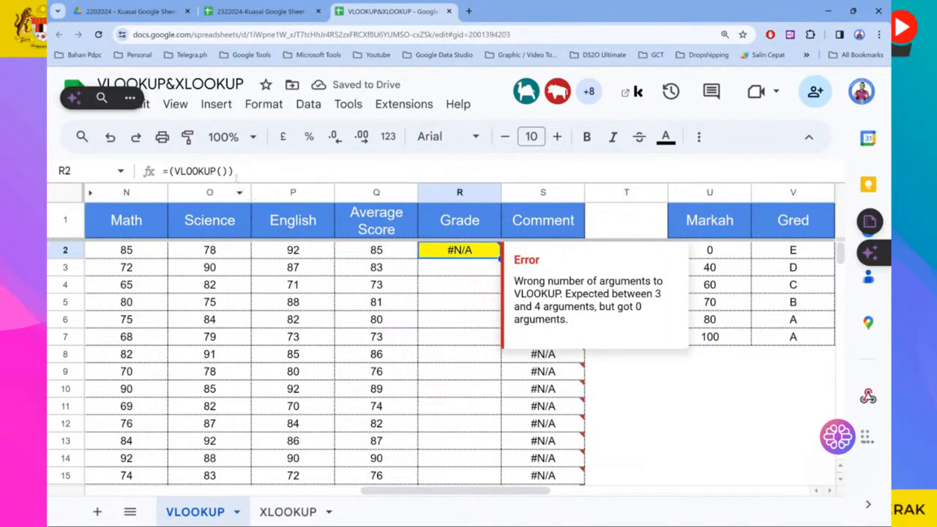
click(230, 172)
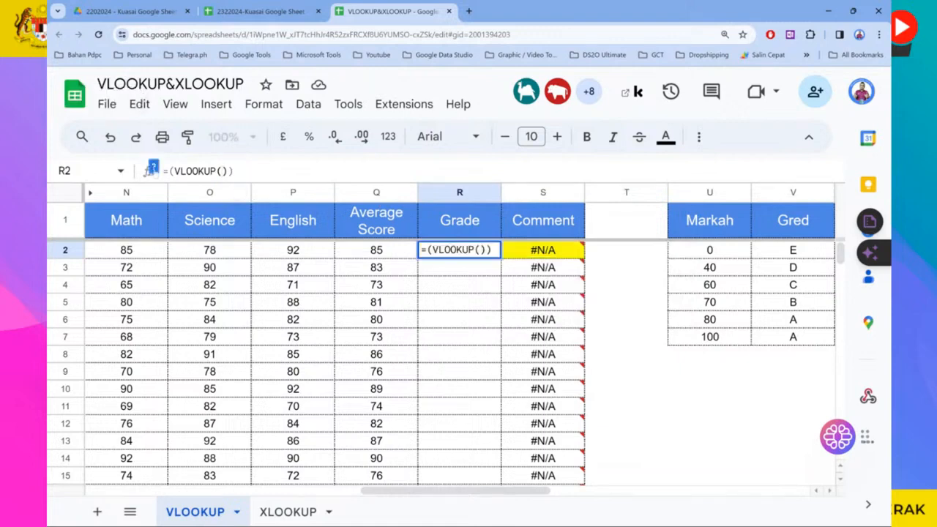
click(221, 171)
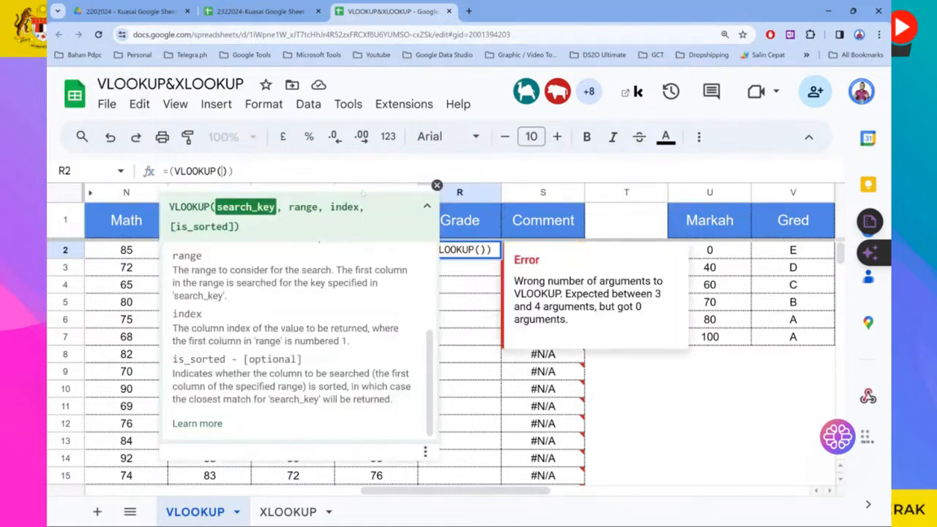
click(437, 185)
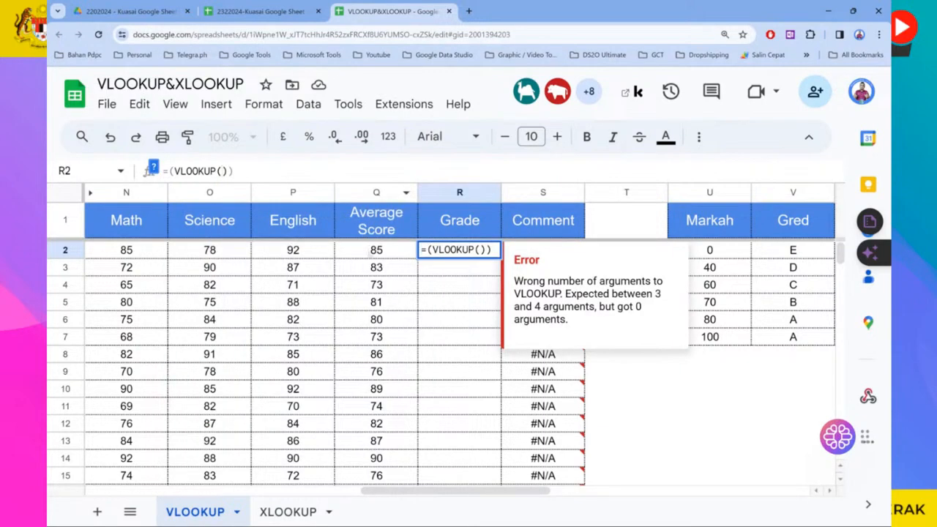
text(Q2)
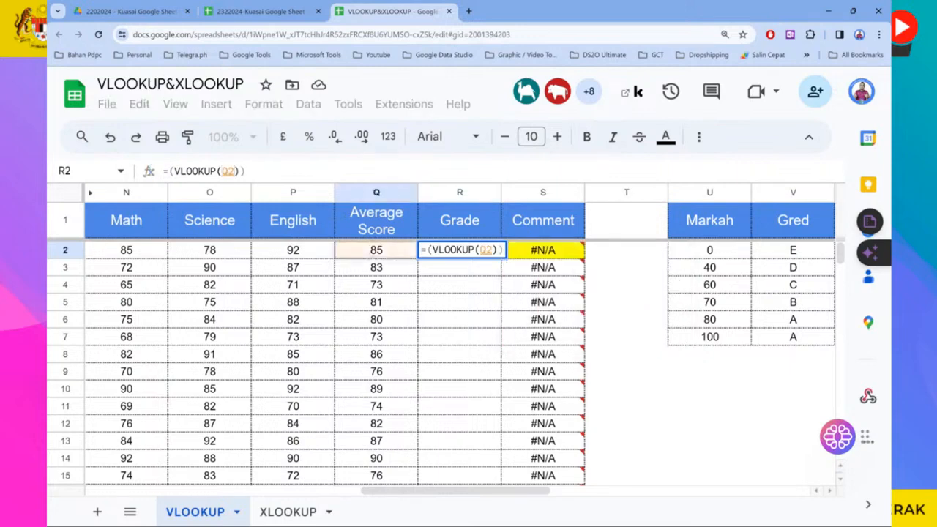
text(,)
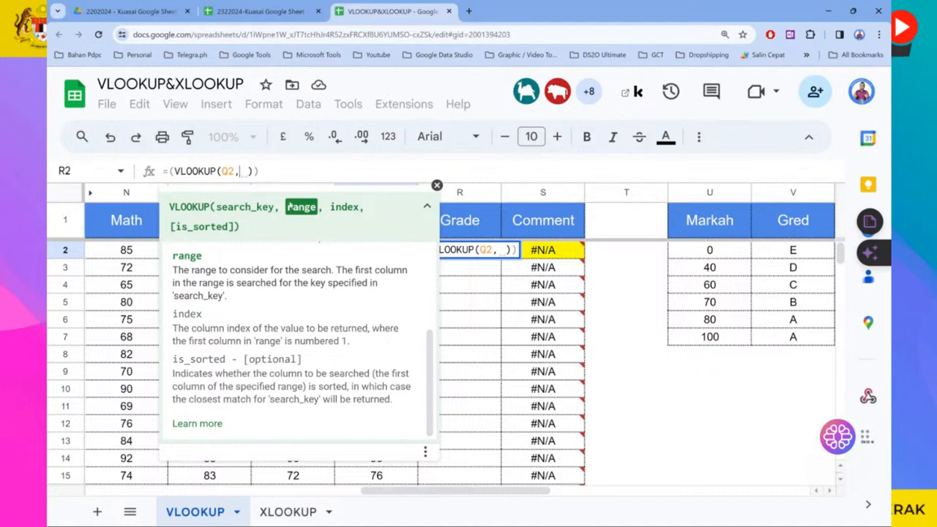
- Complete R2's VLOOKUP arguments with the absolute range $U$2:$V$7, index 2 and FALSE for is_sorted
drag(707, 256, 780, 342)
key(F4)
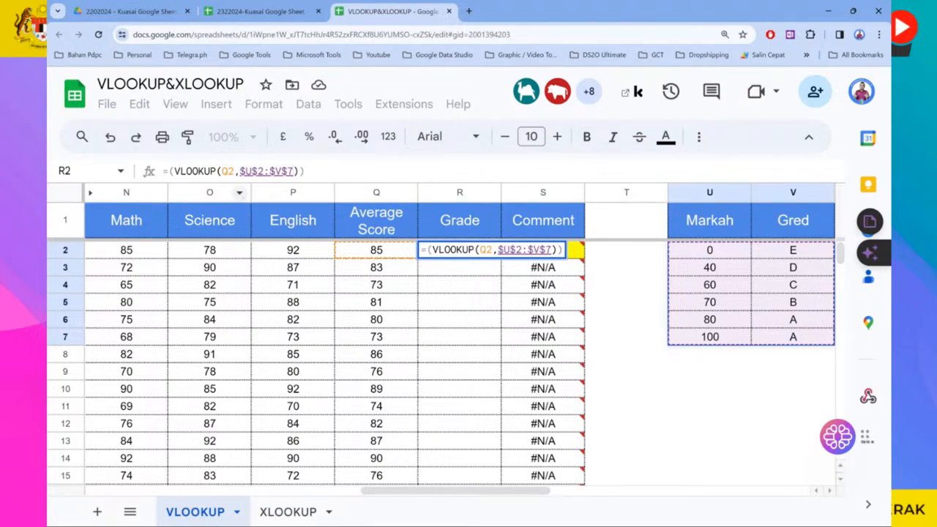
text(,)
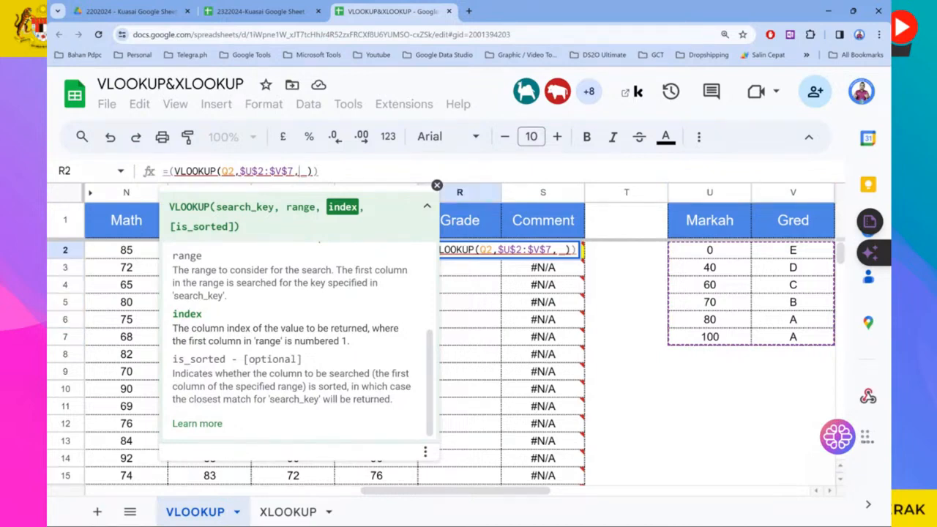
text(2)
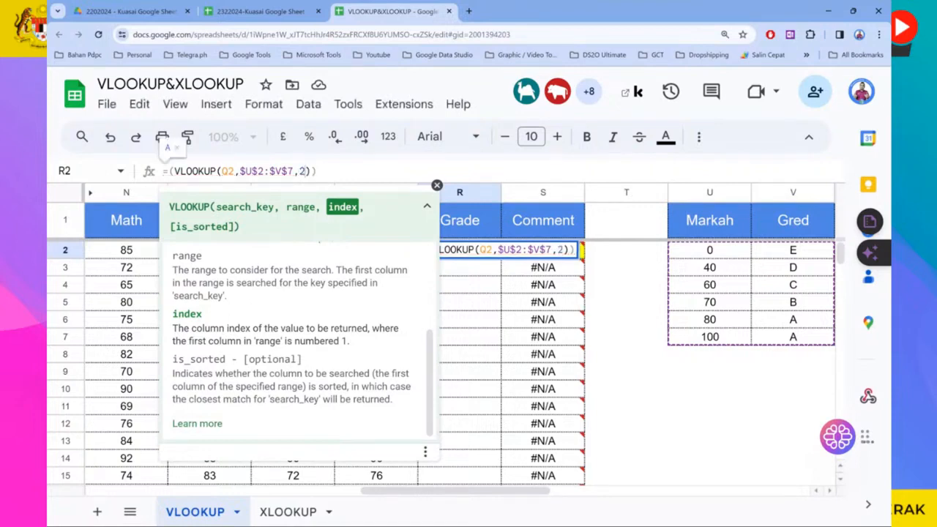
text(,)
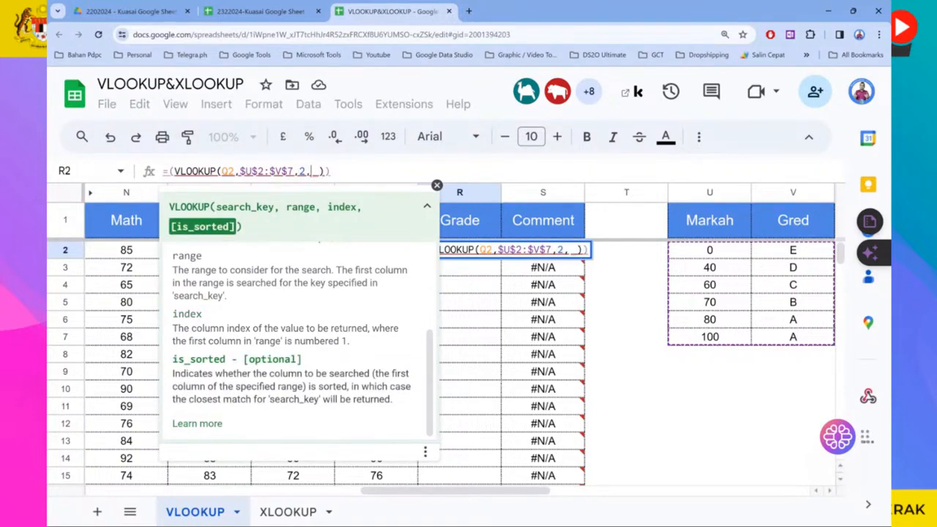
text(FALSE)
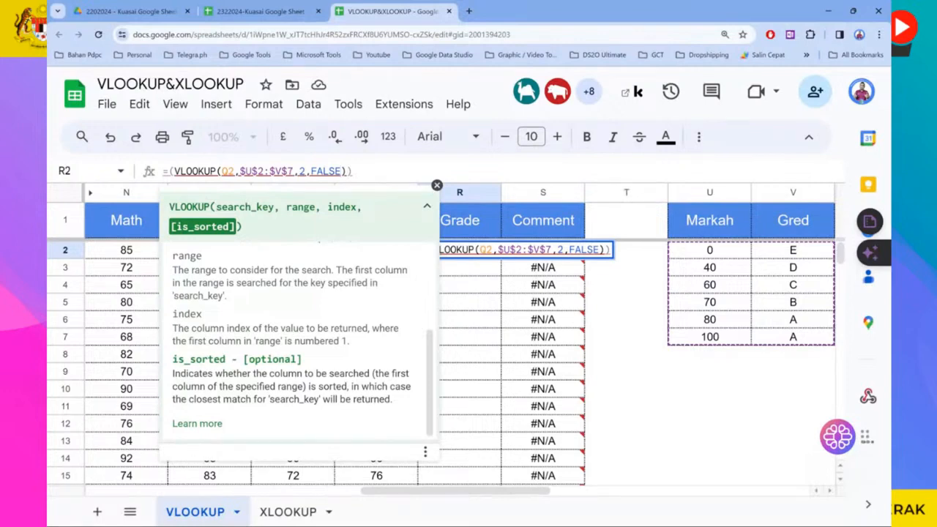
- Remove the extra outer parentheses from R2 so the formula reads =VLOOKUP(Q2,$U$2:$V$7,2,FALSE), and commit it
key(Right)
key(Right)
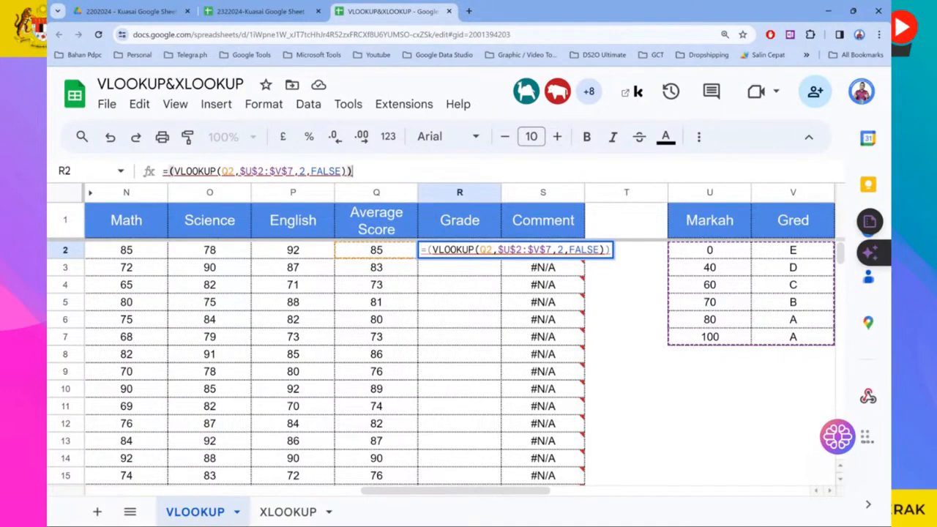
key(BackSpace)
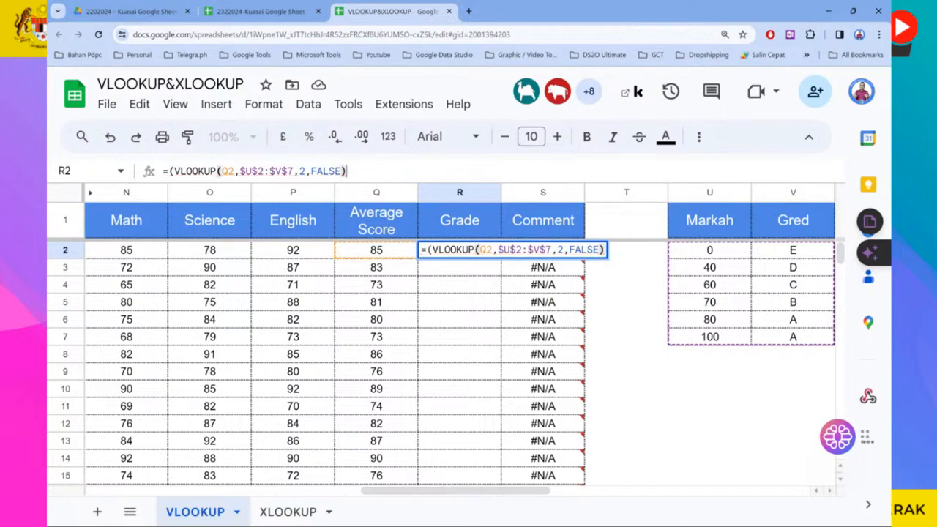
click(175, 172)
key(BackSpace)
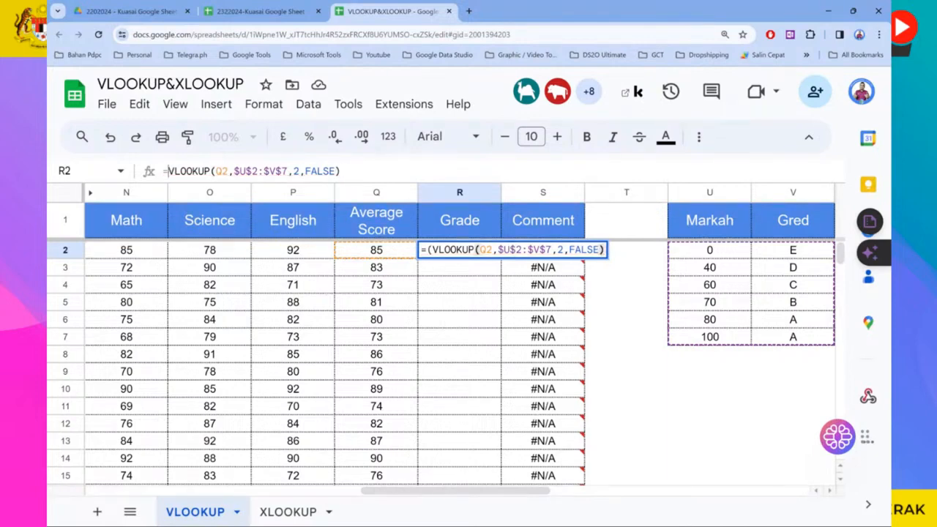
key(Return)
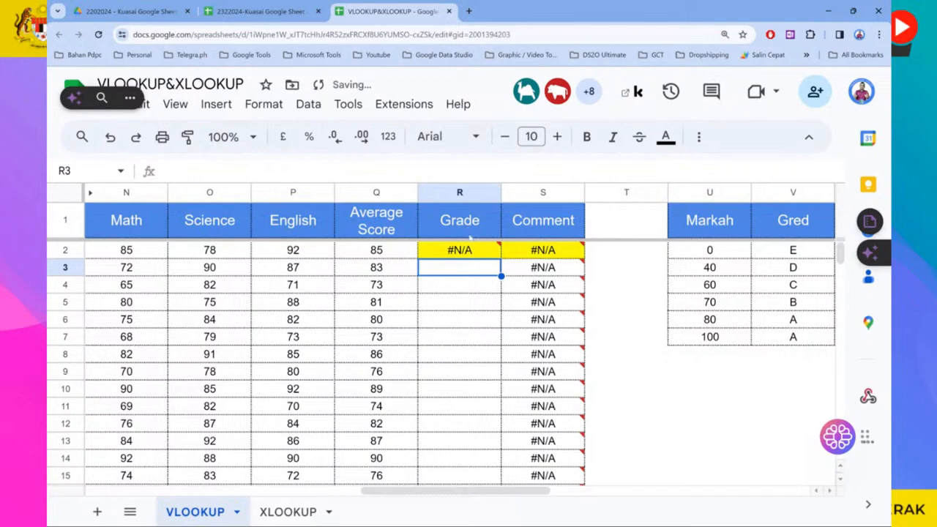
- Change the is_sorted argument of R2's VLOOKUP to TRUE and reject the suggested auto-fill for the Grade column
click(470, 251)
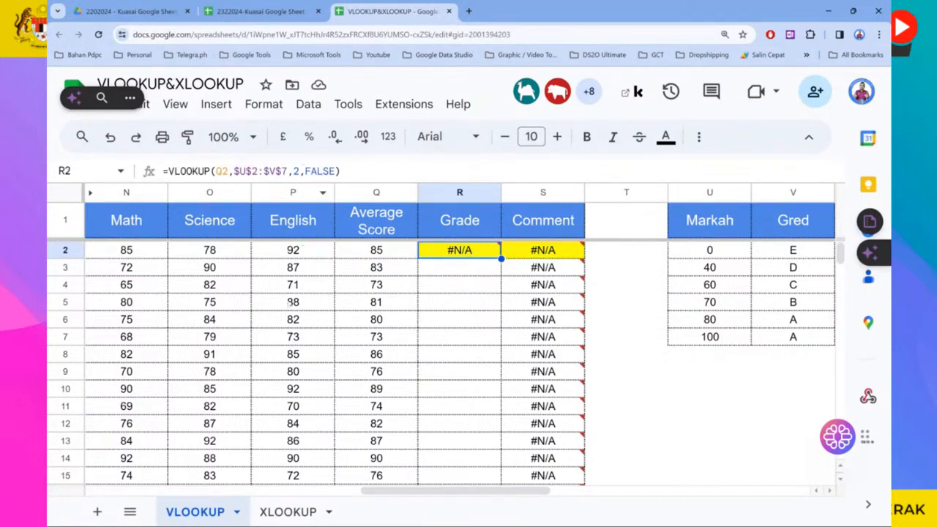
scroll(291, 300, down, 4)
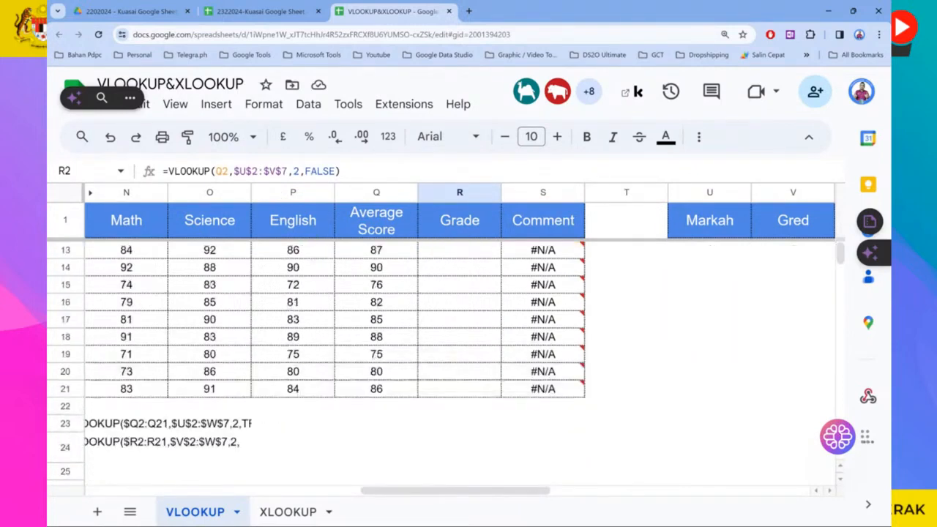
double_click(320, 170)
text(TRUE)
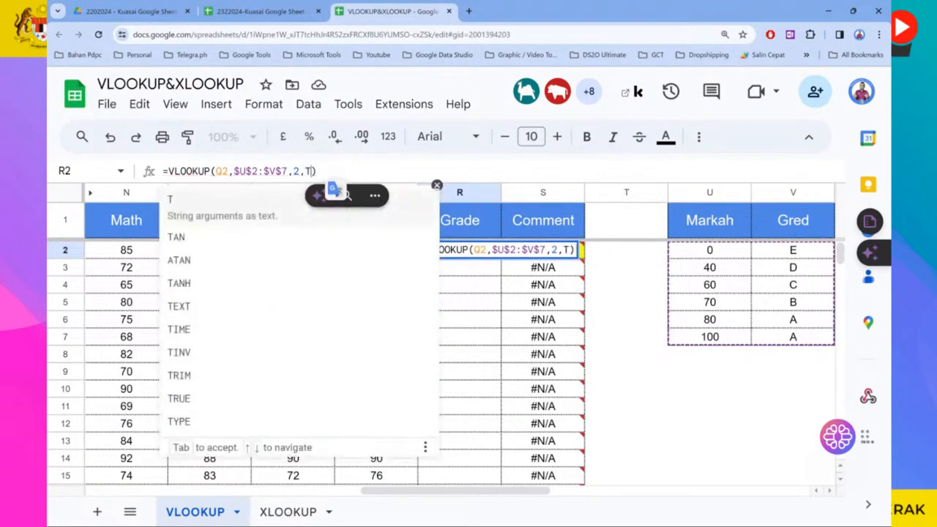
key(Return)
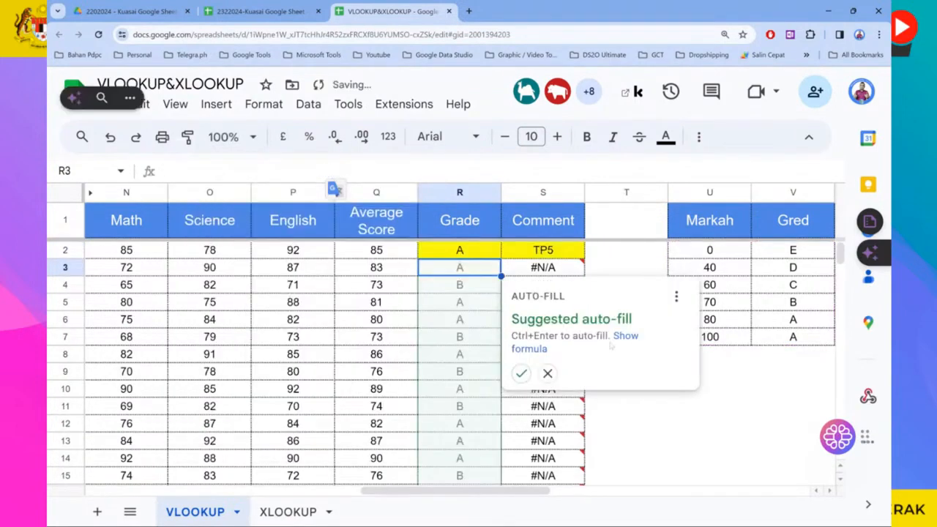
click(548, 374)
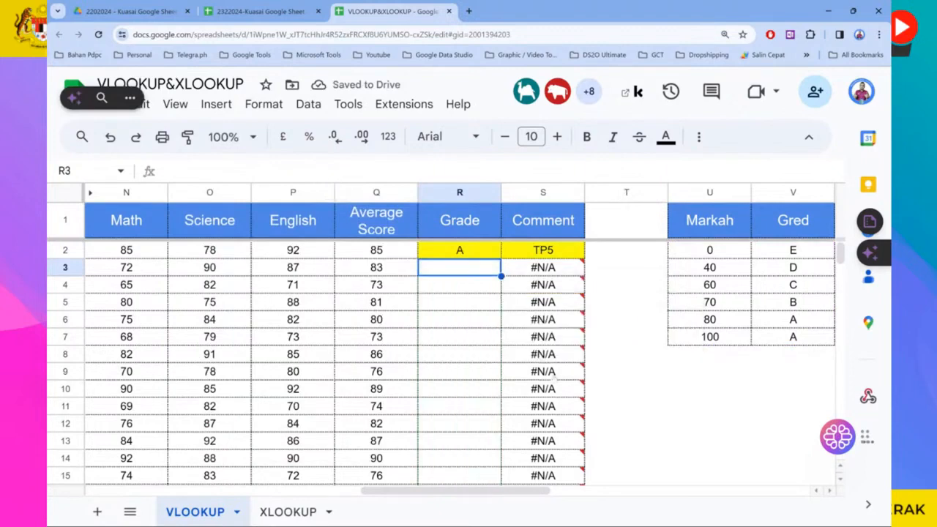
- Fill the VLOOKUP formula from R2 down into R3
click(489, 251)
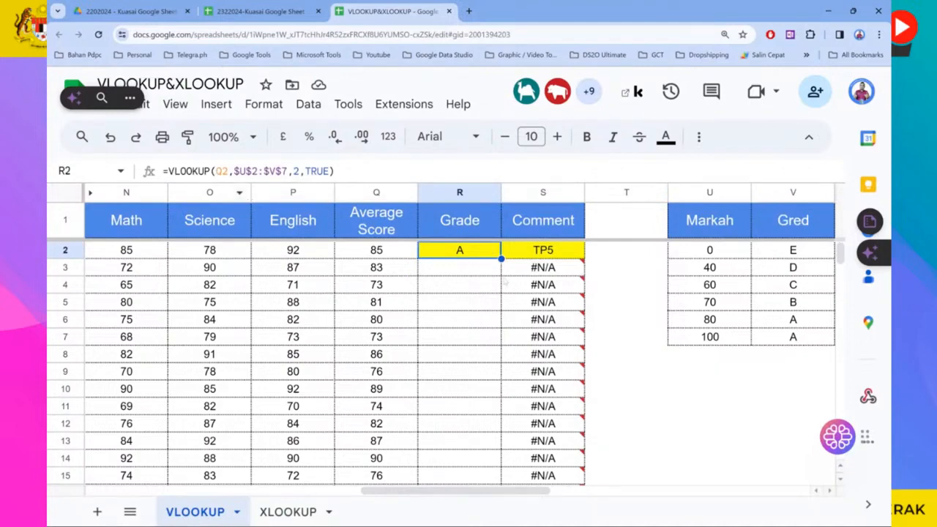
mouse_move(504, 270)
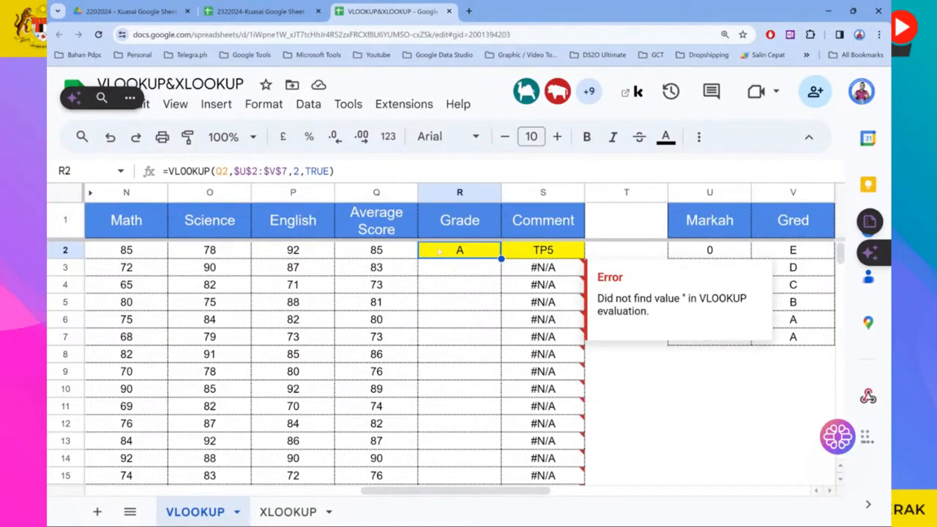
click(216, 171)
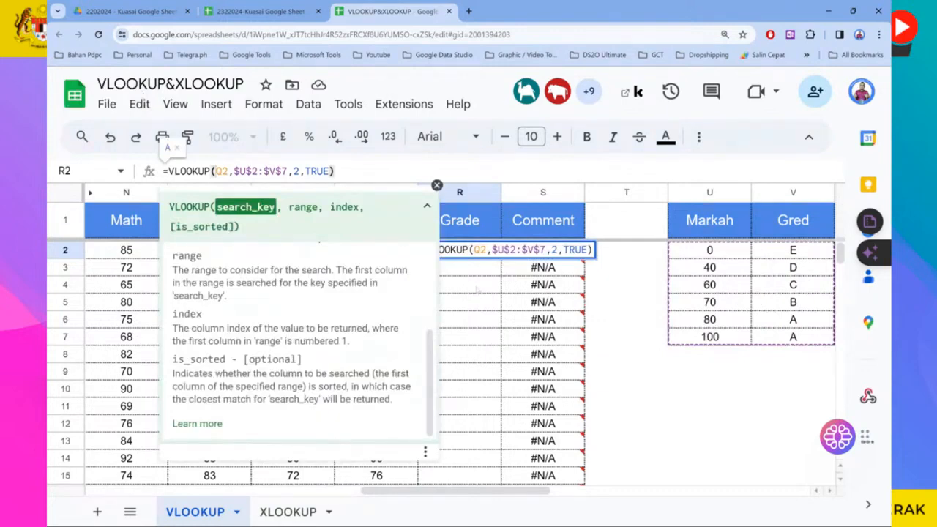
click(478, 288)
click(478, 251)
drag(501, 258, 451, 277)
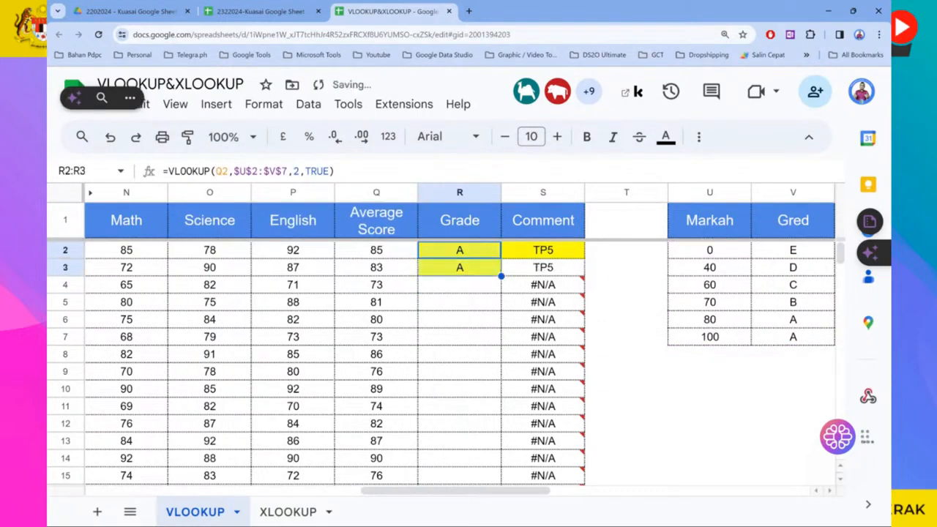
- Check the search key in R3's copied VLOOKUP formula and undo the fill into R3
click(451, 276)
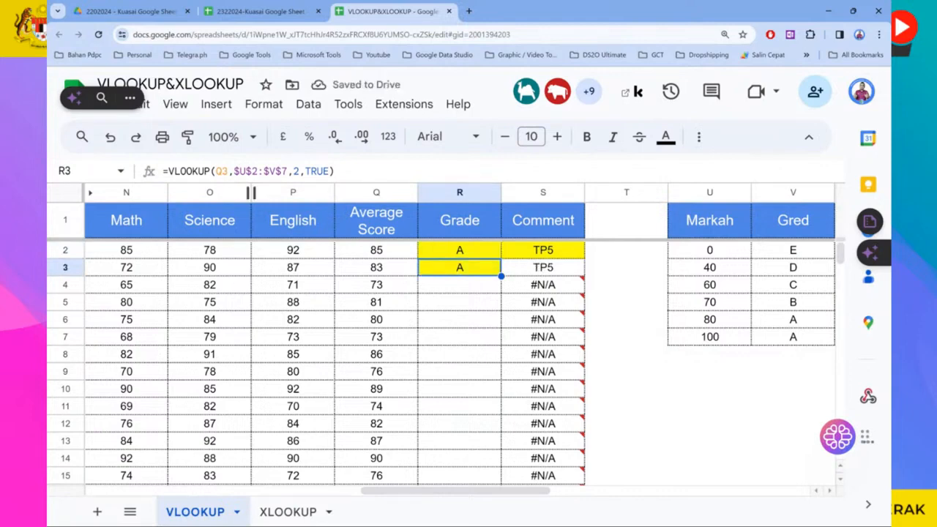
click(216, 172)
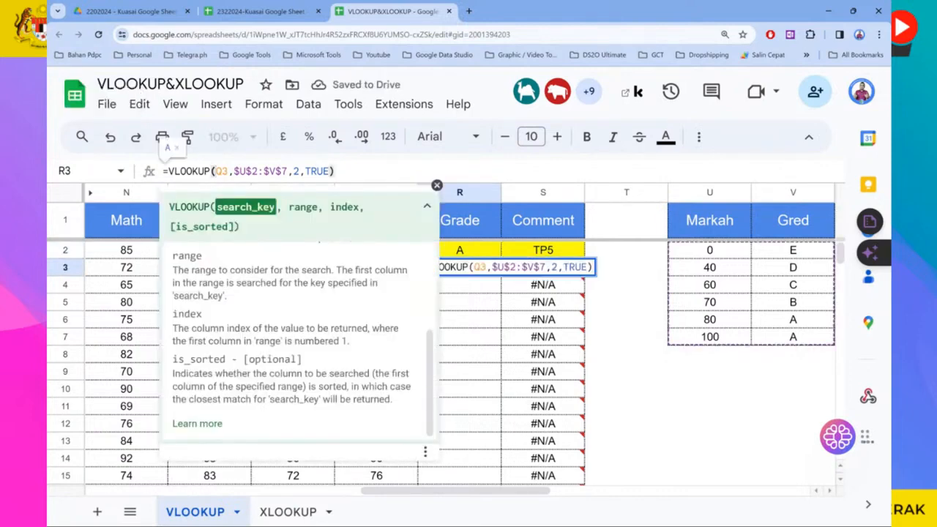
key(Return)
click(476, 270)
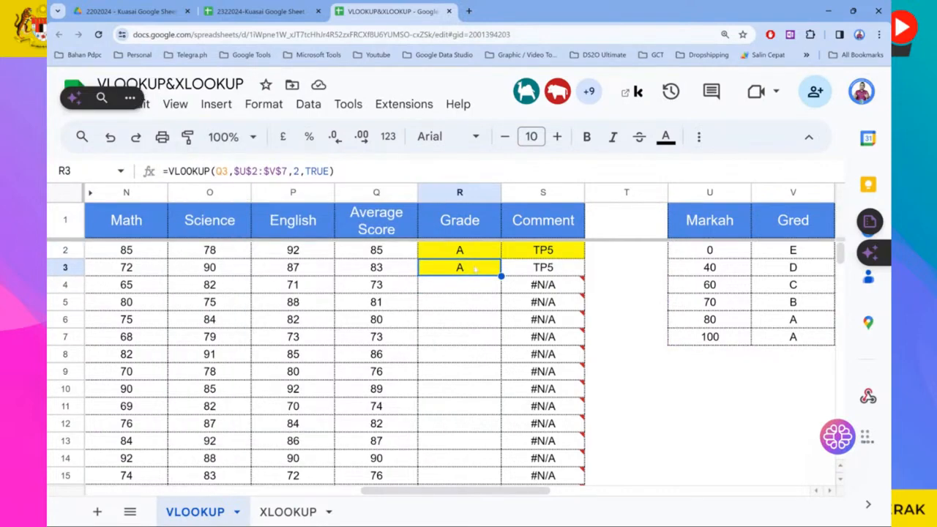
key(ctrl+z)
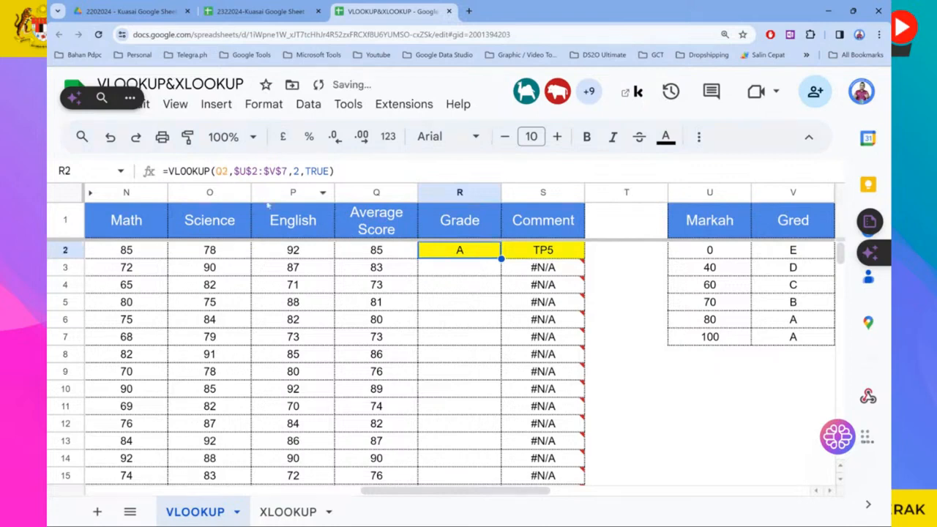
- Lock the column of the search key in R2's VLOOKUP so it reads $Q2, and commit the formula
key(F2)
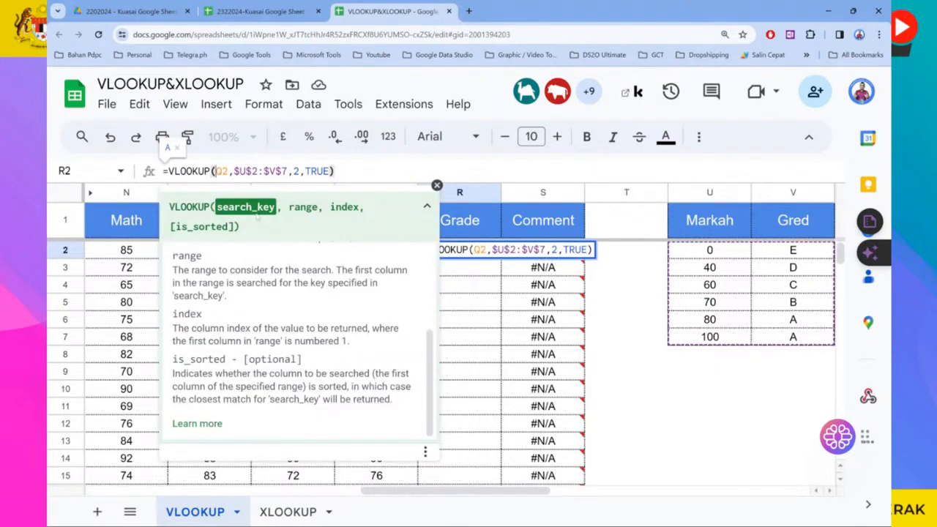
key(F4)
key(F4)
key(F4)
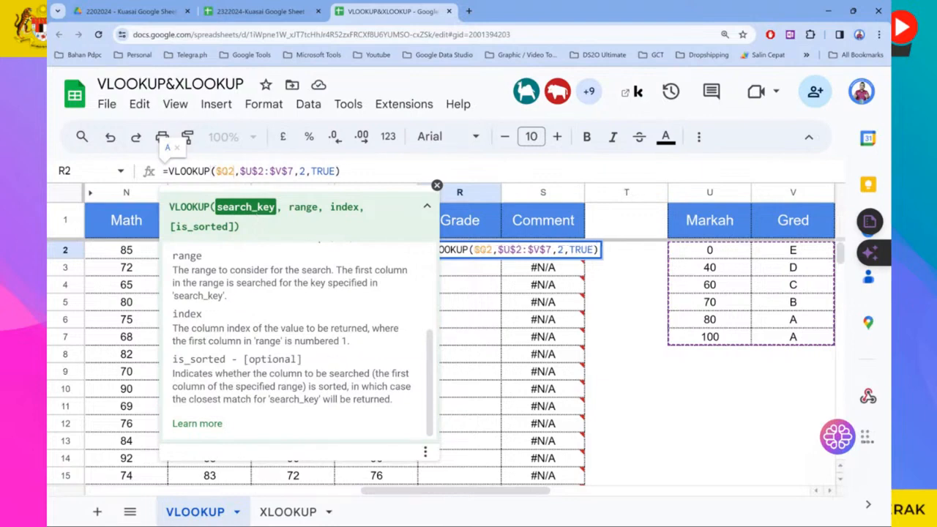
key(Return)
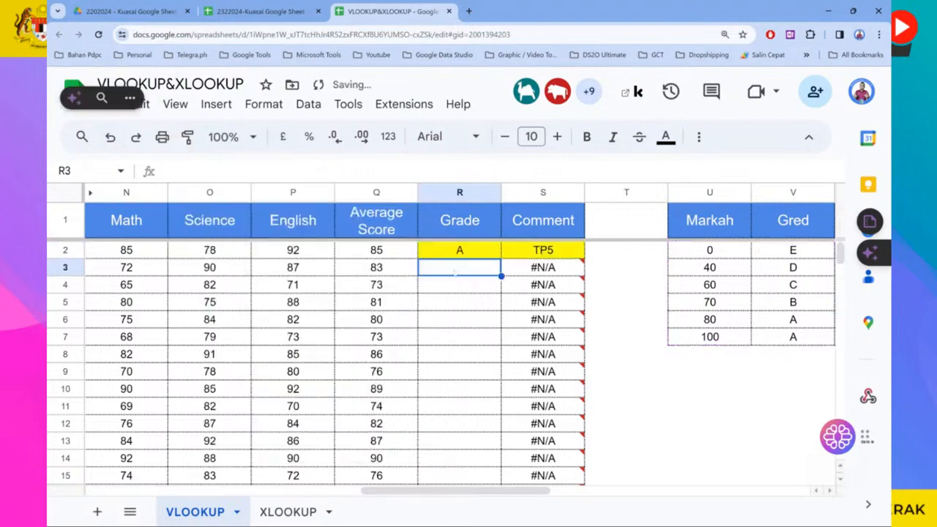
- Fill the VLOOKUP formula from R2 down through R9, and clear the copied formulas from R3:R9
click(469, 257)
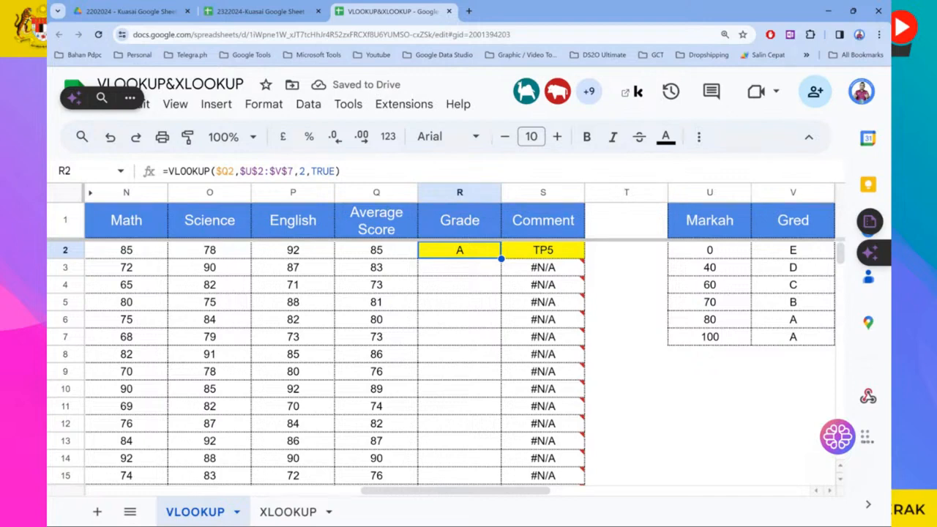
drag(502, 259, 501, 378)
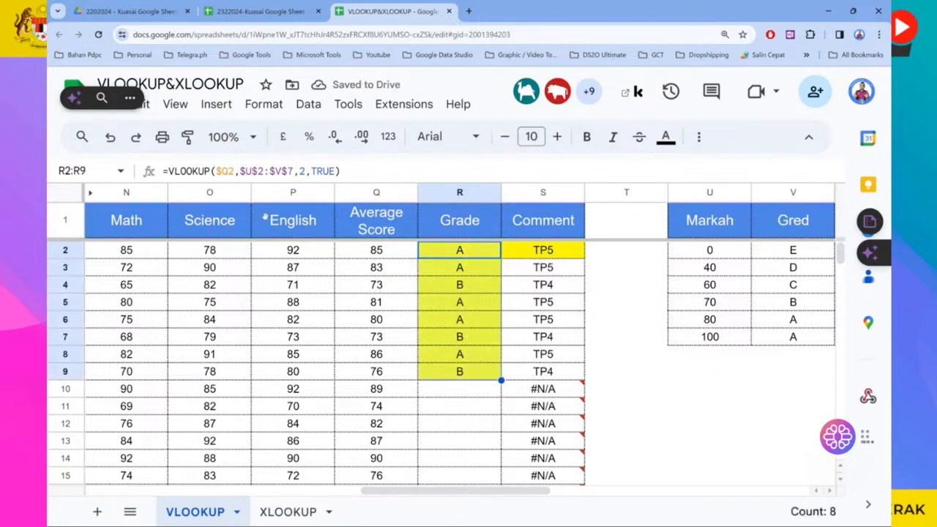
click(441, 275)
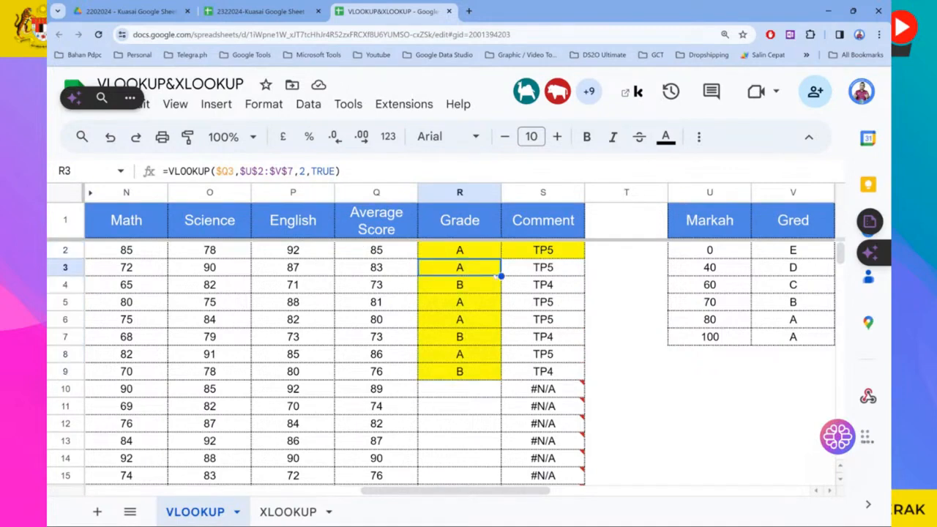
drag(460, 268, 460, 371)
key(Delete)
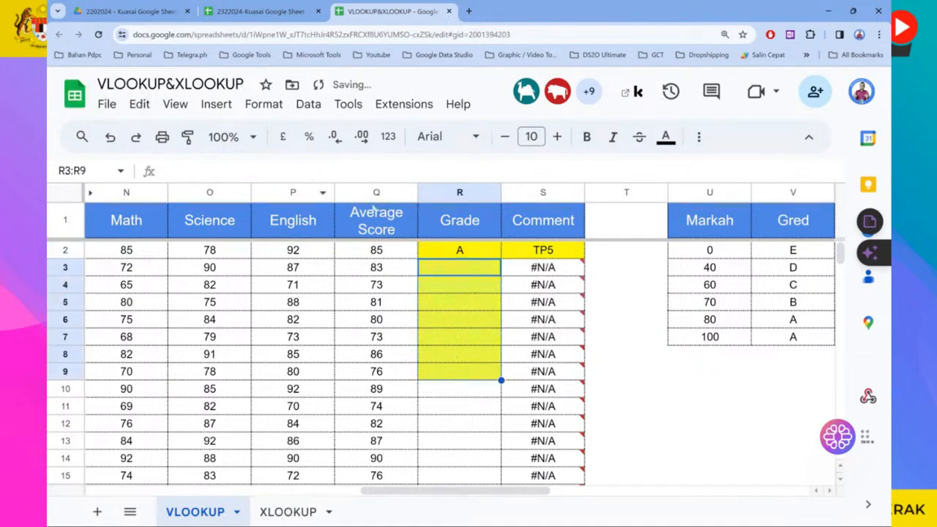
- Extend the search key of R2's VLOOKUP to the Average Score range Q2:$Q$21
key(Up)
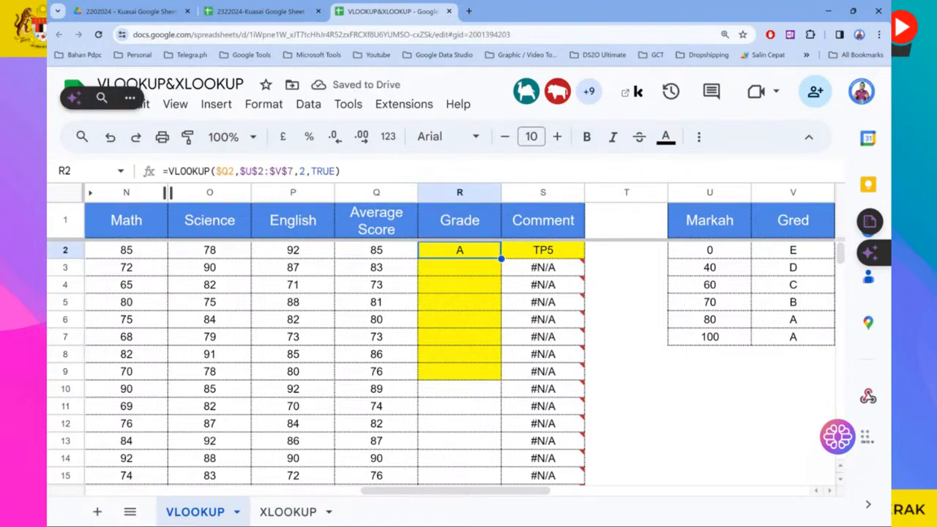
key(F2)
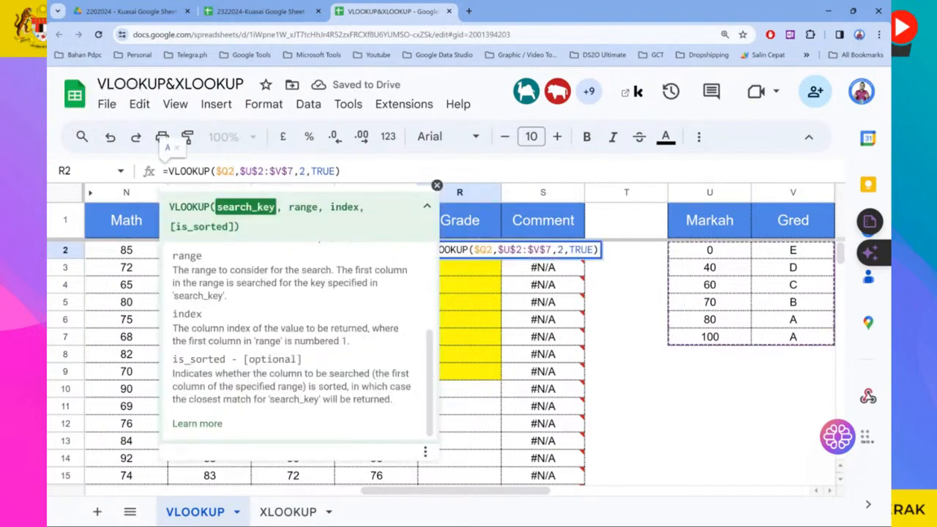
click(437, 185)
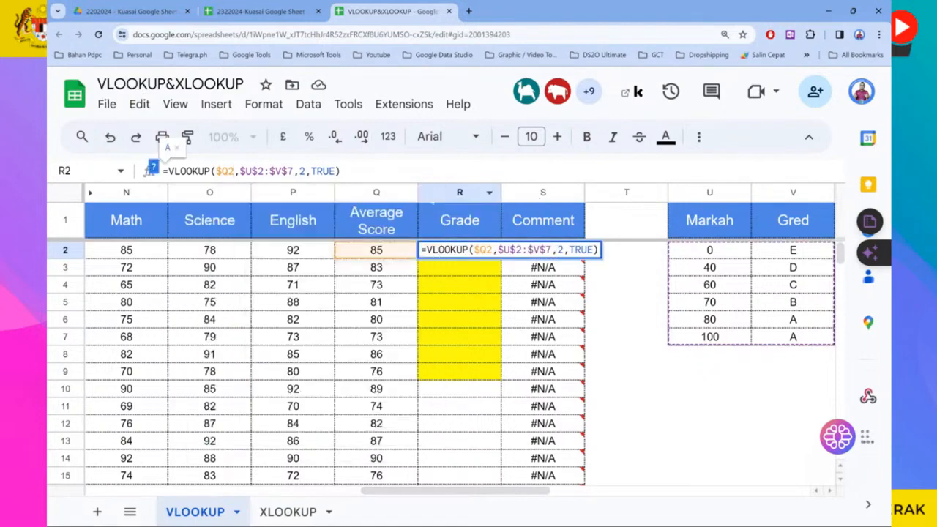
scroll(374, 269, down, 2)
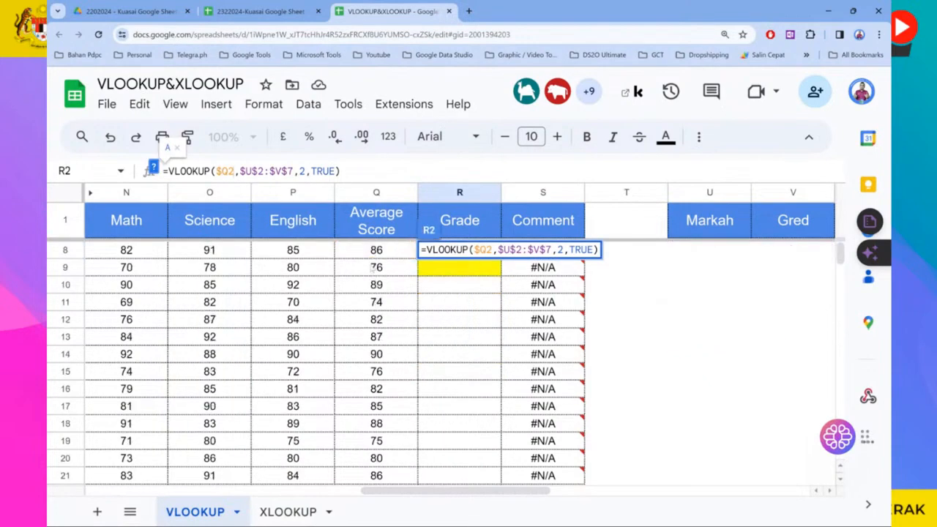
scroll(374, 270, down, 3)
scroll(346, 379, up, 5)
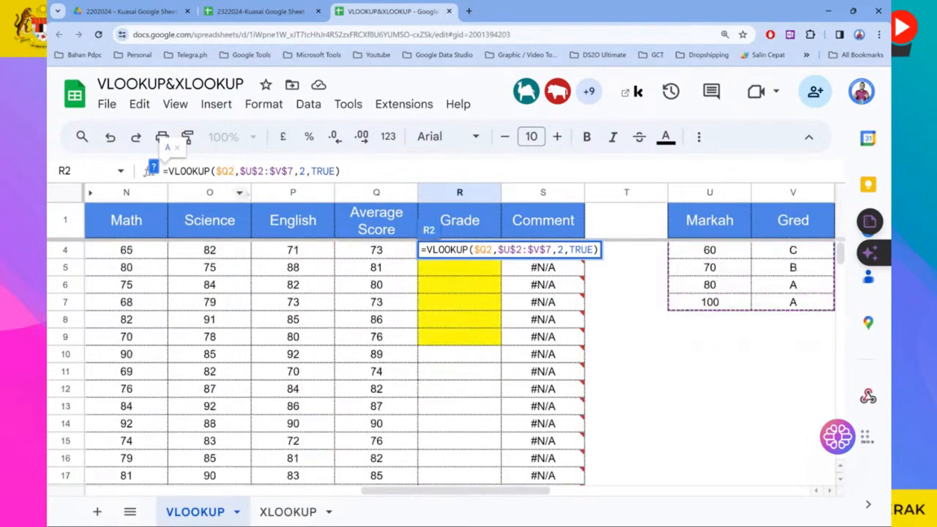
text(:)
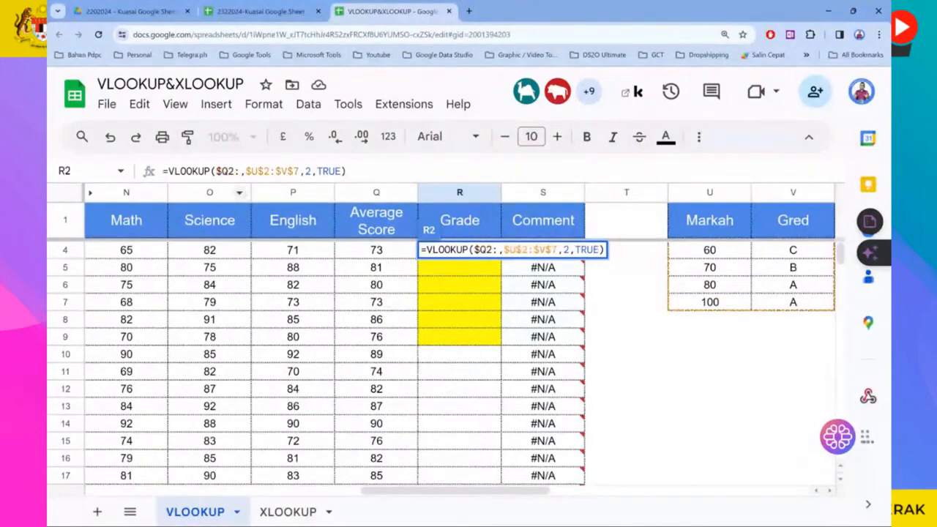
text(Q21)
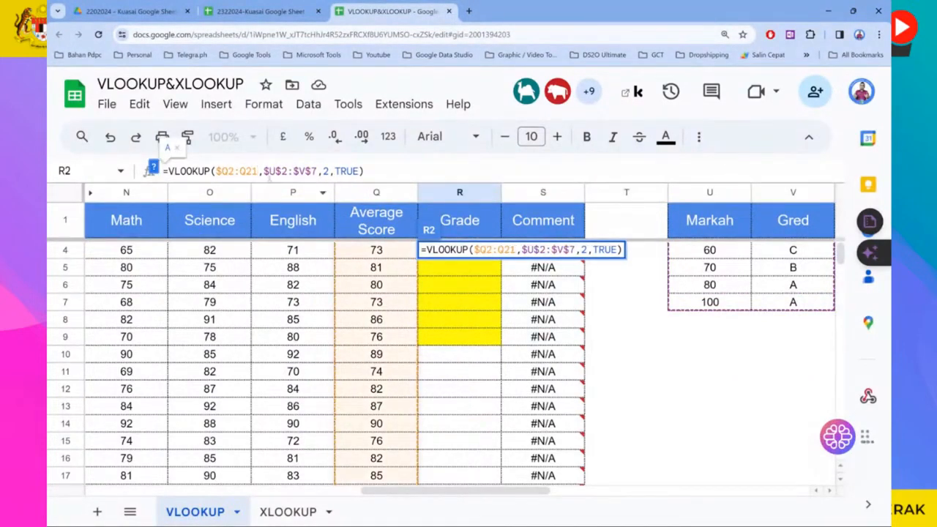
drag(216, 171, 258, 171)
key(F4)
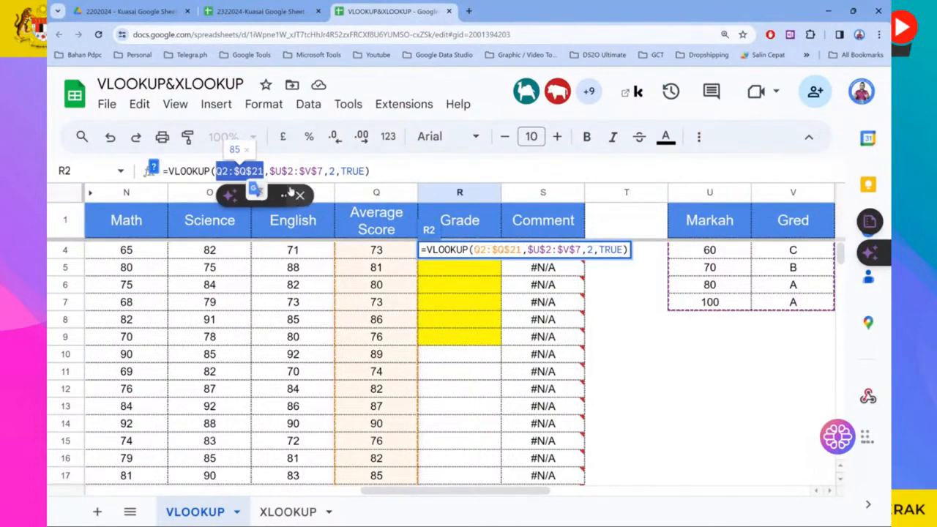
- Wrap R2's VLOOKUP in arrayformula( ), commit it, and check the Grade column down to row 21
click(163, 171)
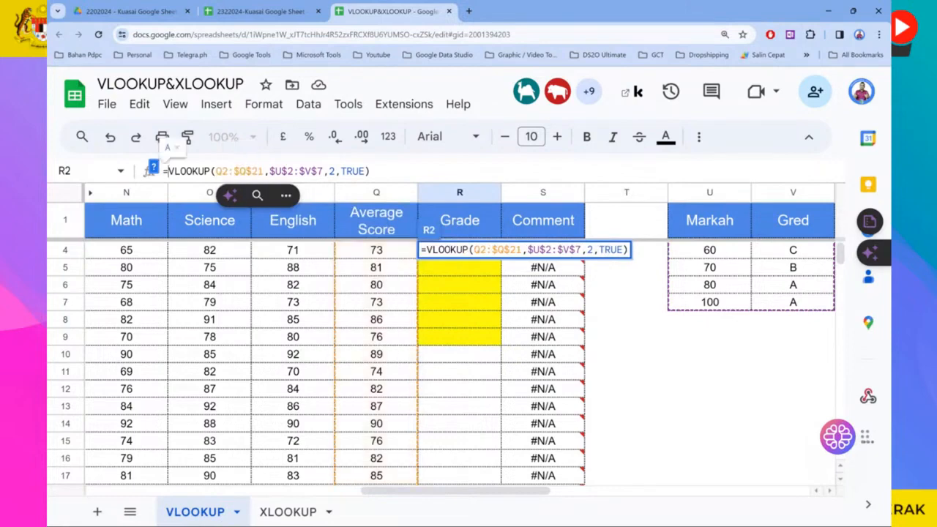
text(arraf)
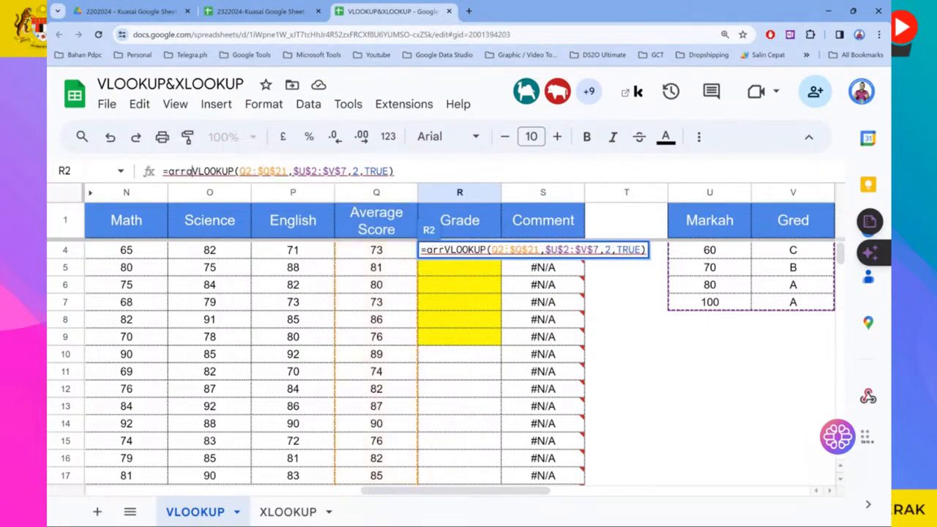
key(BackSpace)
text(yformu)
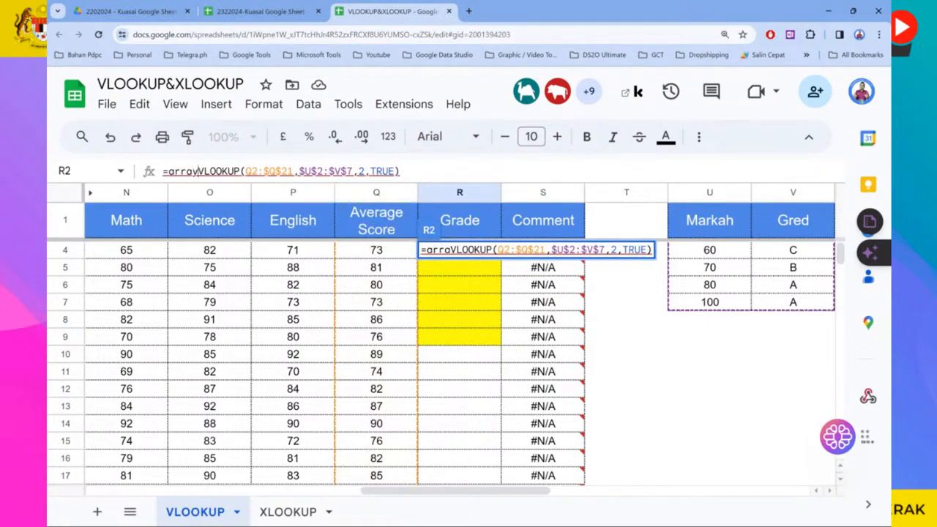
text(la()
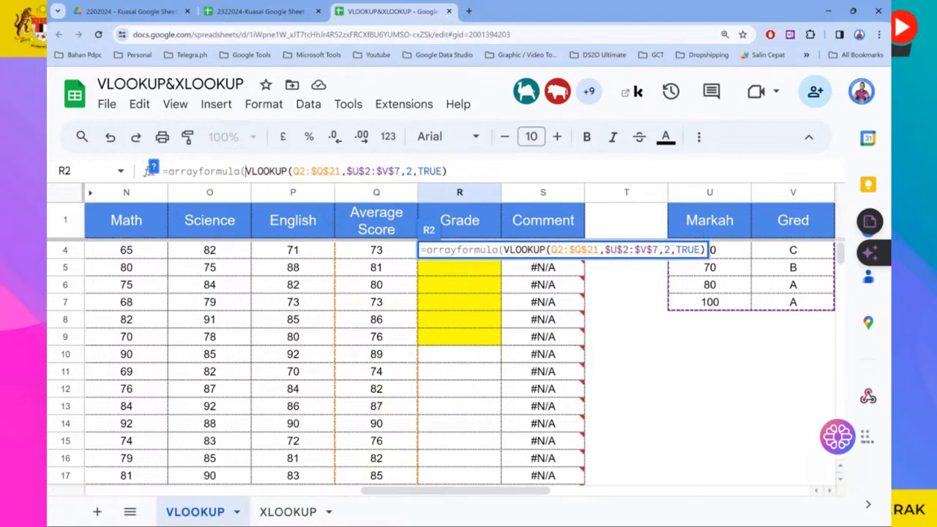
click(452, 172)
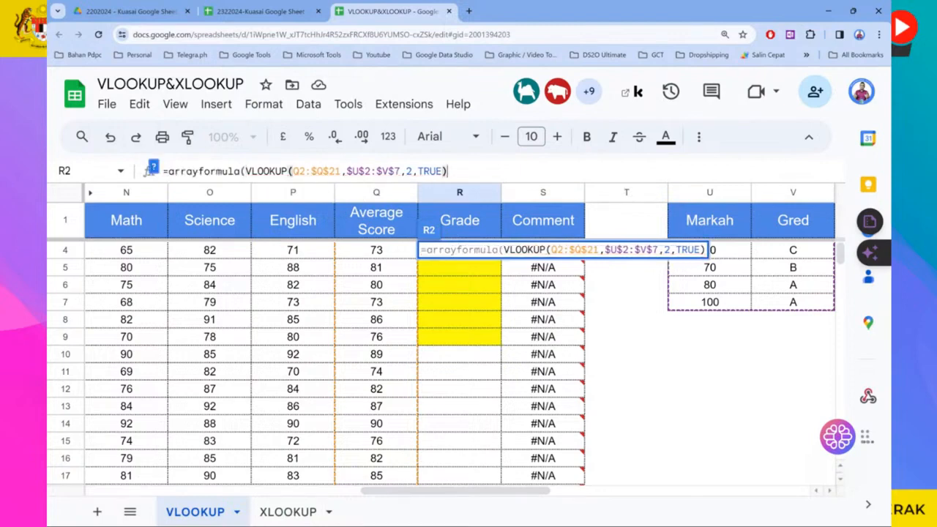
text())
key(Return)
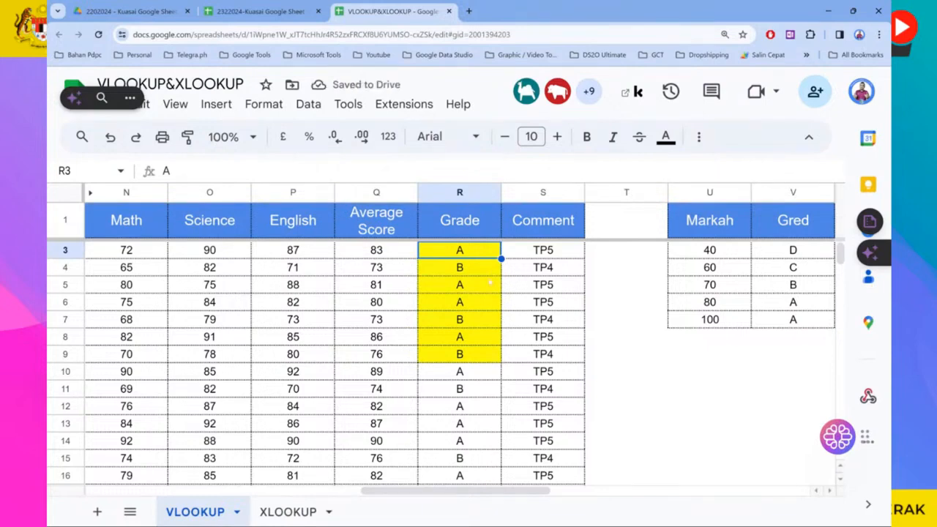
scroll(470, 268, down, 4)
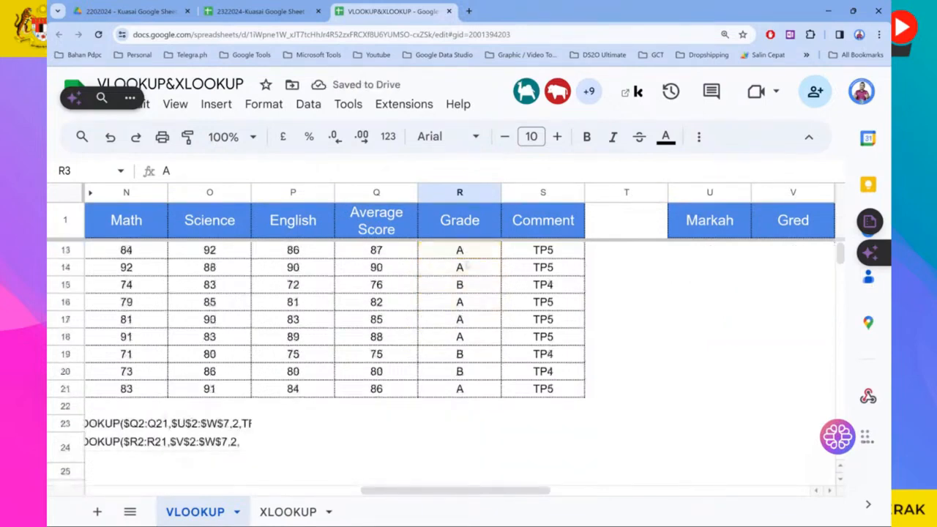
scroll(466, 267, up, 4)
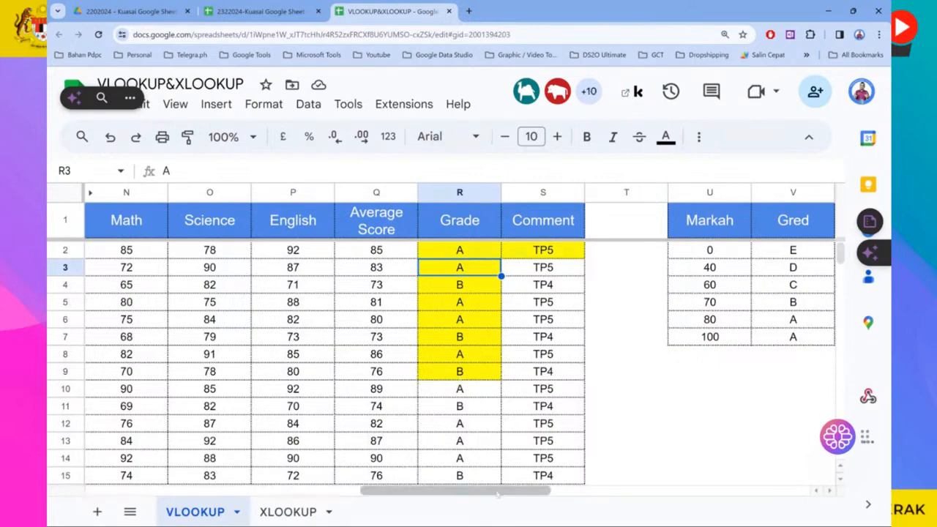
- Examine the Arrayformula VLOOKUP in S2 of the Comment column and its lookup range in the Gred and Comment table
scroll(495, 469, right, 2)
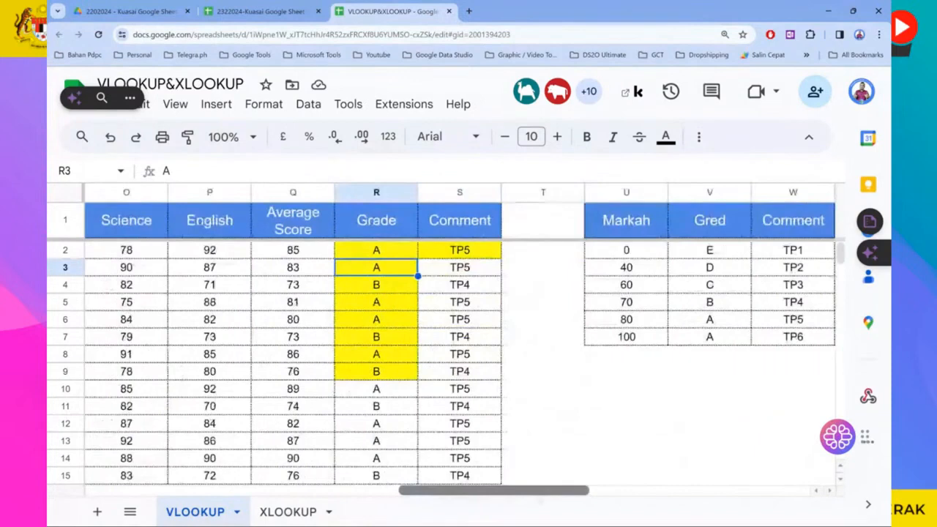
click(480, 251)
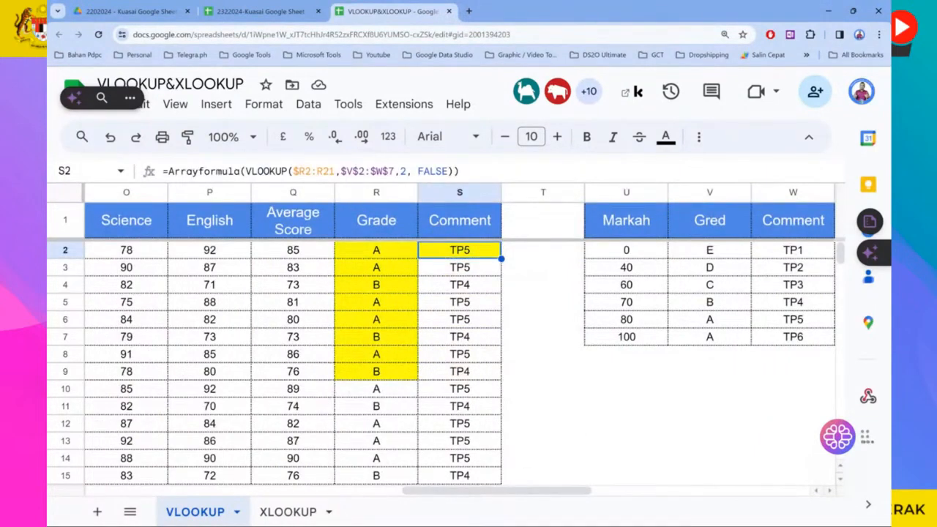
click(301, 171)
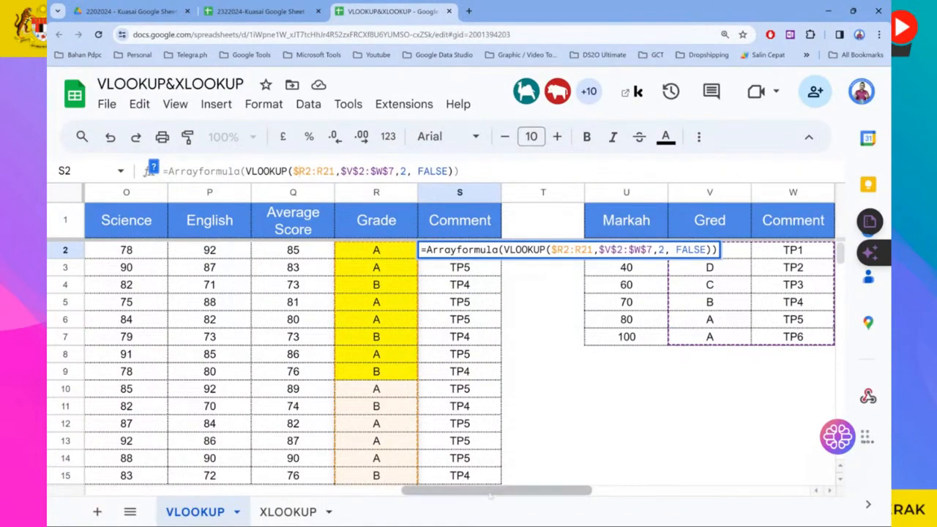
drag(492, 491, 550, 491)
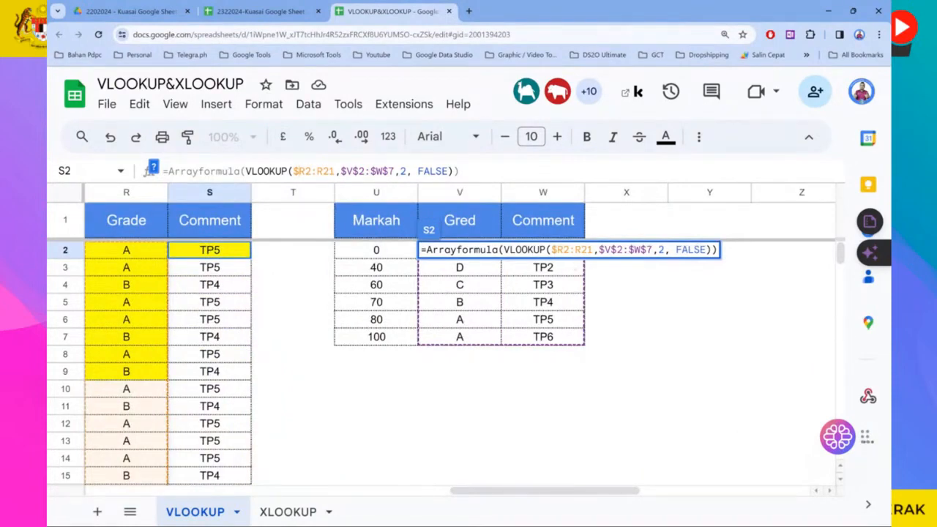
key(Return)
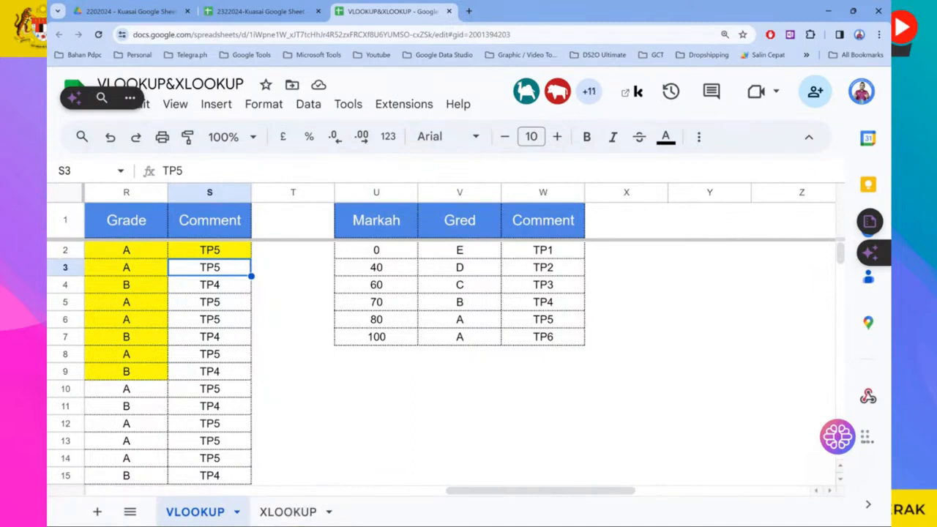
click(216, 252)
drag(347, 172, 401, 172)
drag(341, 171, 376, 171)
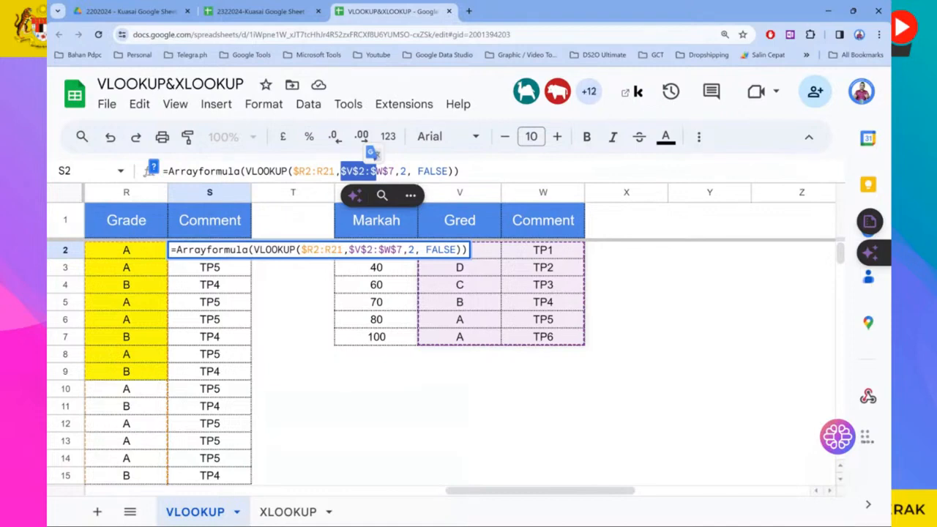
key(Return)
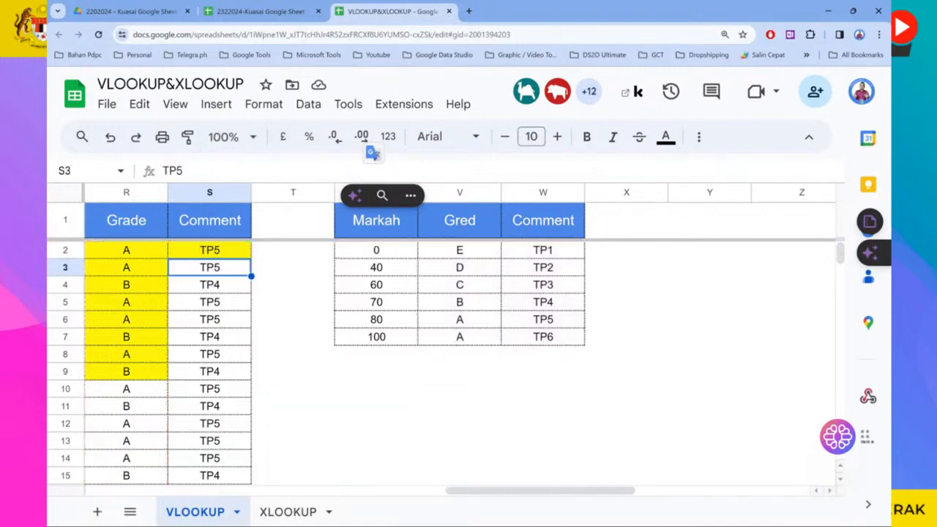
- Review the search key and lookup range of the arrayformula VLOOKUP in R2 of the Grade column
click(147, 249)
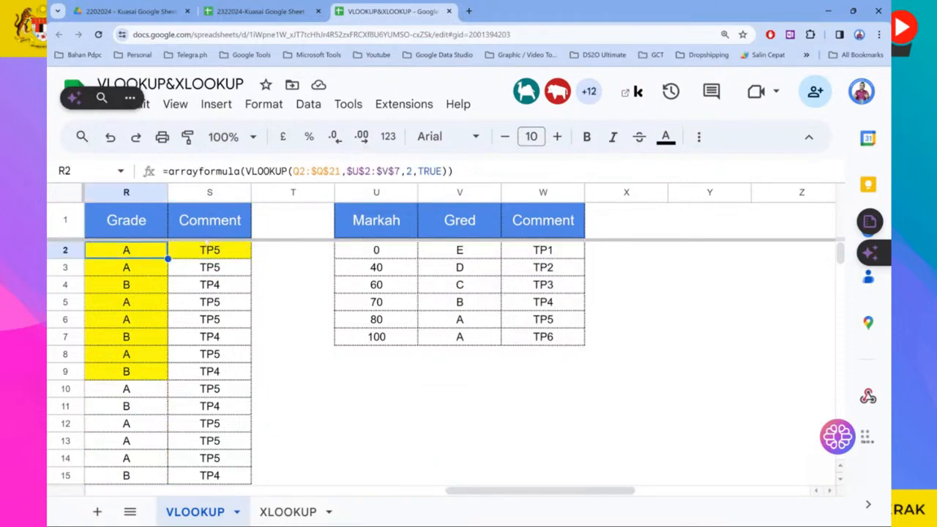
click(299, 172)
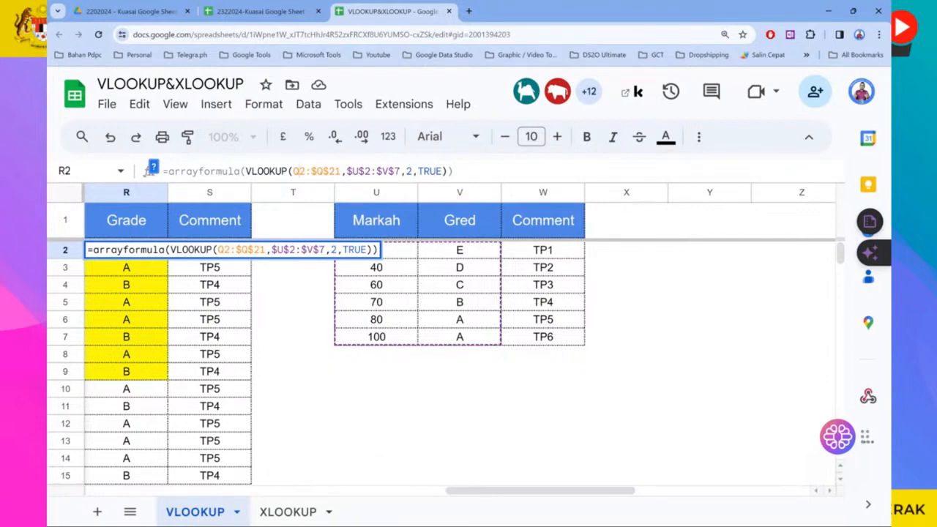
key(Return)
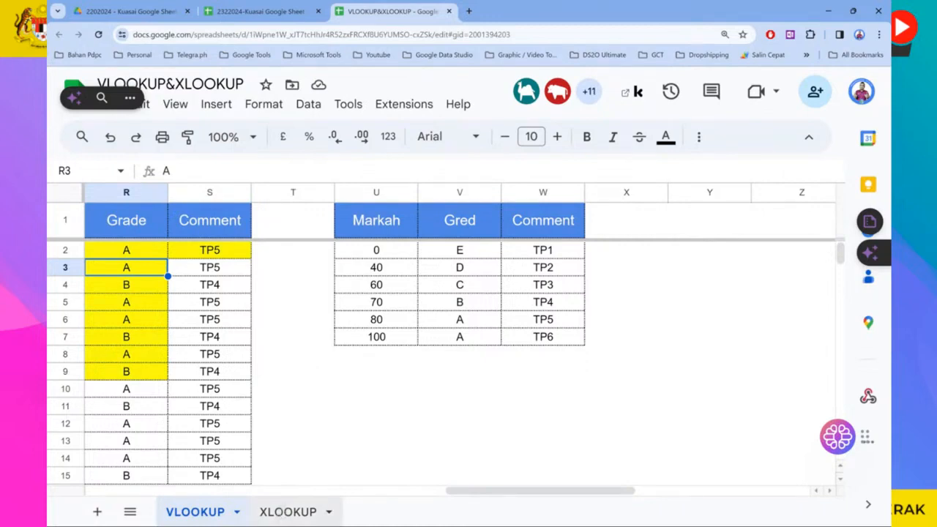
- Open the XLOOKUP sheet and look over the pupils' scores, the Grade (XLOOKUP) and TP columns, and the lookup table
click(282, 512)
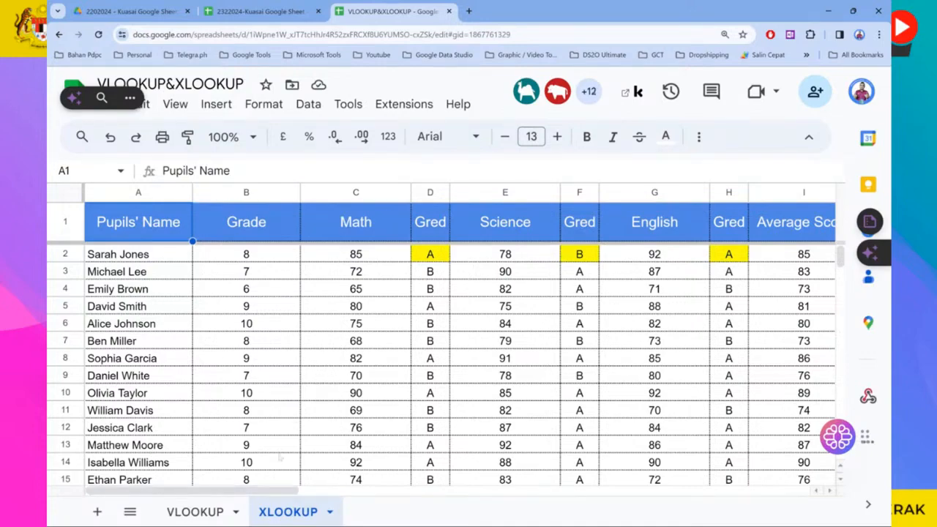
scroll(308, 360, down, 1)
scroll(308, 360, down, 3)
scroll(308, 359, up, 4)
drag(271, 496, 398, 513)
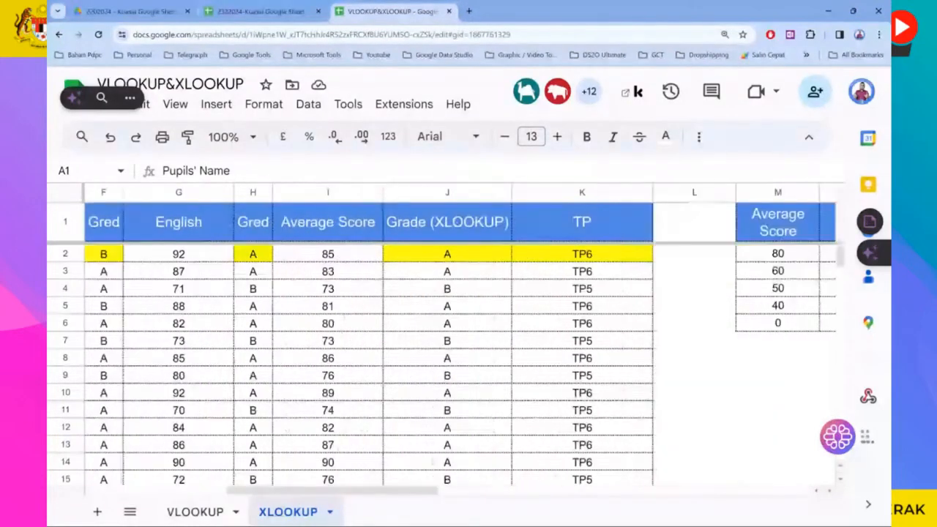
- Inspect the search key and lookup range of the XLOOKUP in J2 of the Grade (XLOOKUP) column against the lookup table
click(469, 254)
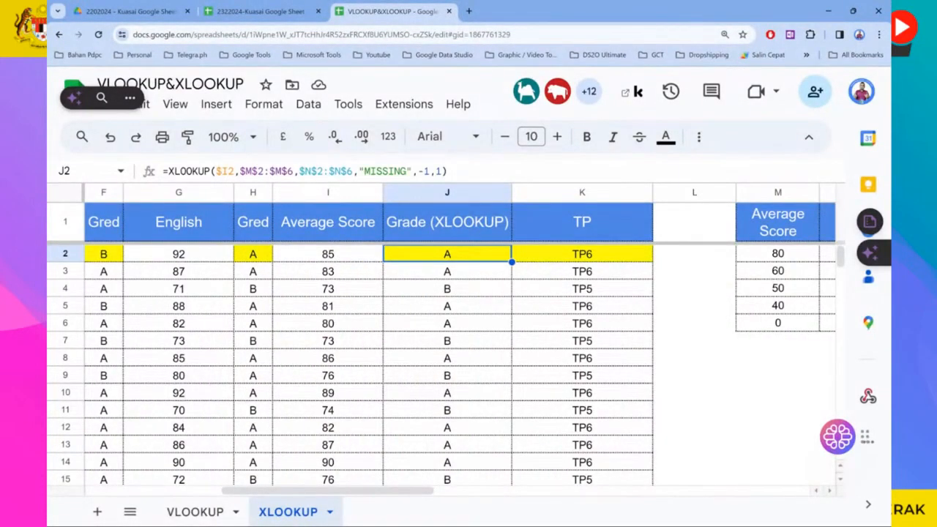
click(258, 172)
click(154, 170)
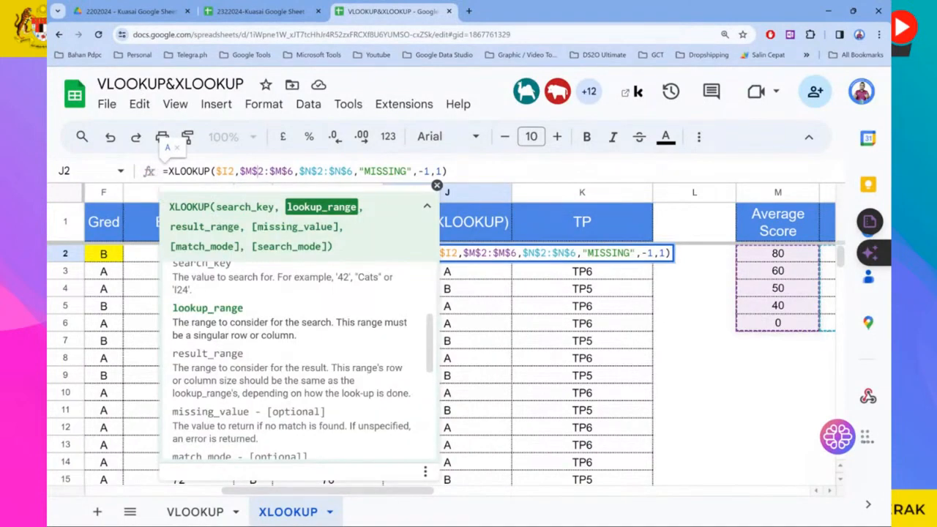
click(226, 171)
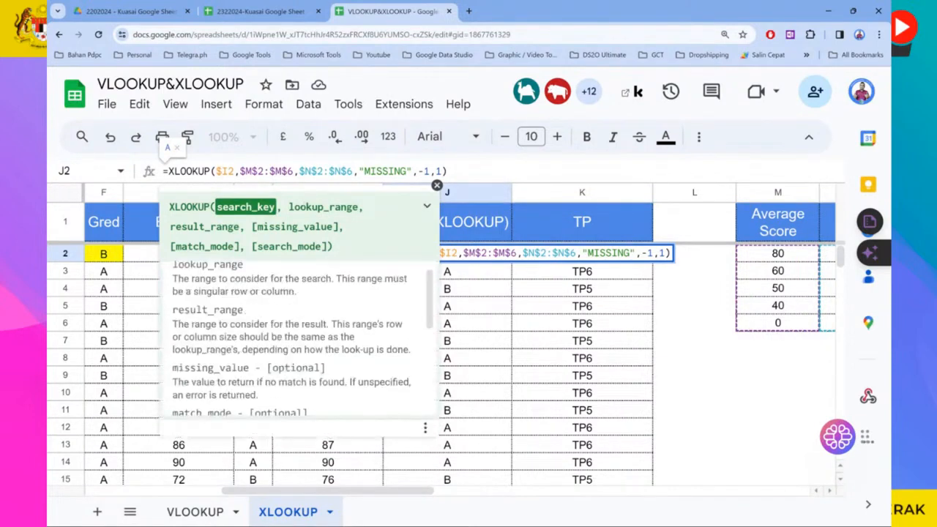
click(277, 172)
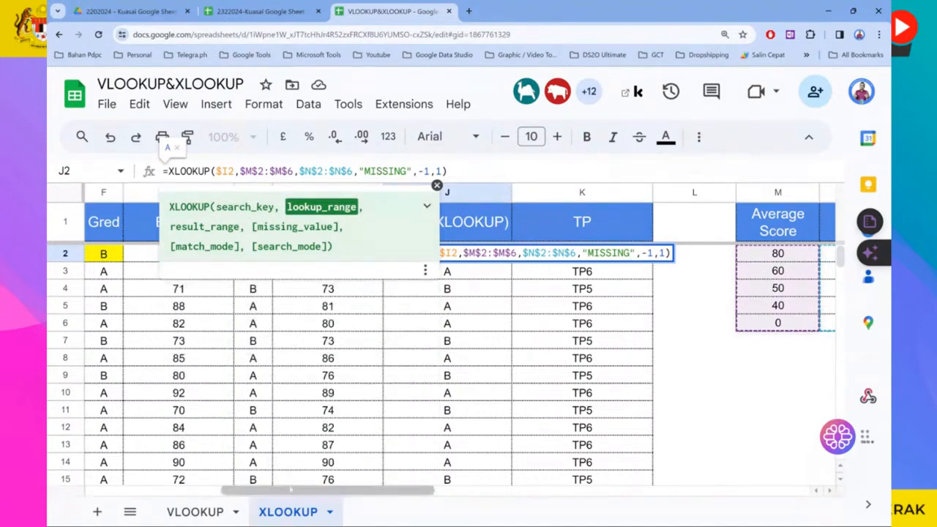
drag(292, 490, 359, 491)
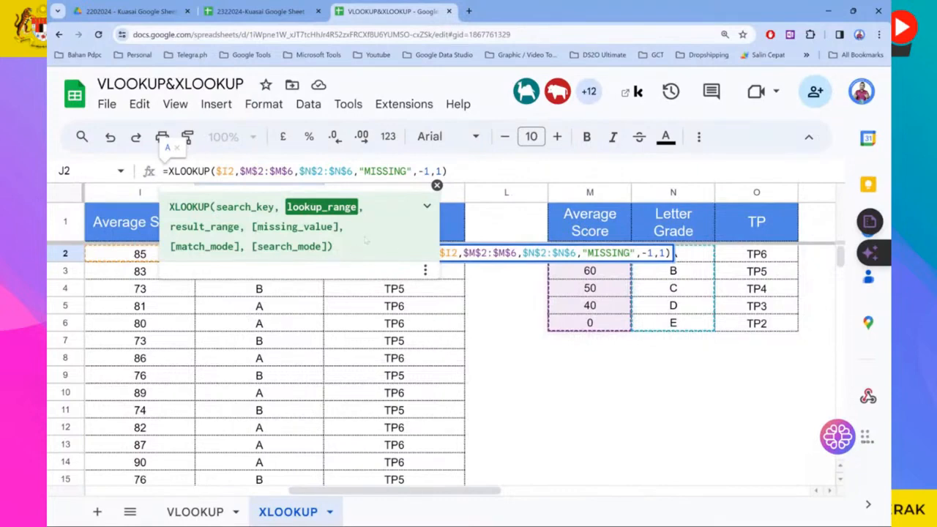
- Read the XLOOKUP argument descriptions in the formula help, hide the help, and leave J2's formula
click(427, 207)
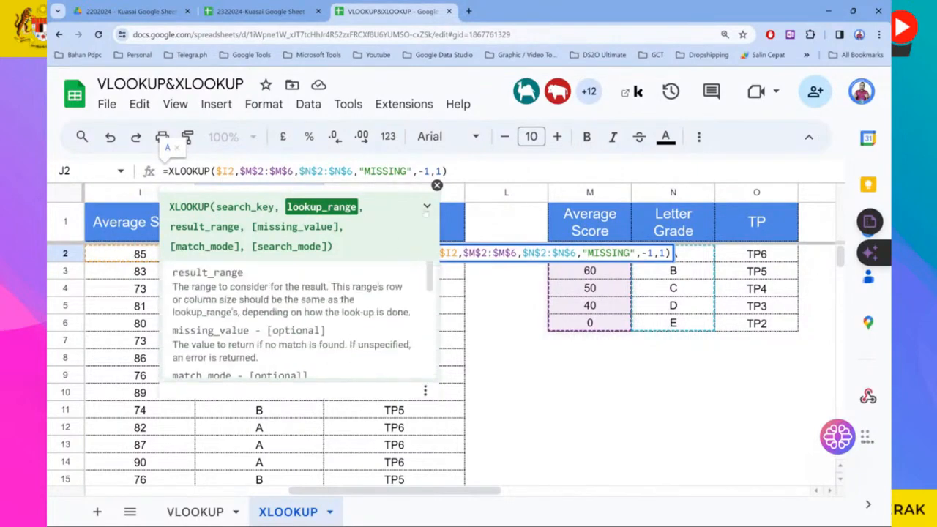
scroll(428, 338, down, 3)
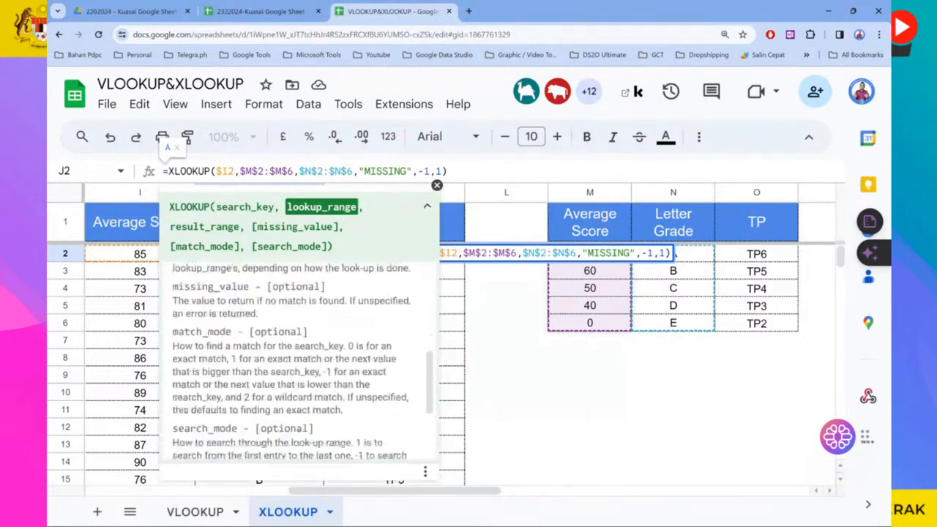
scroll(300, 359, up, 5)
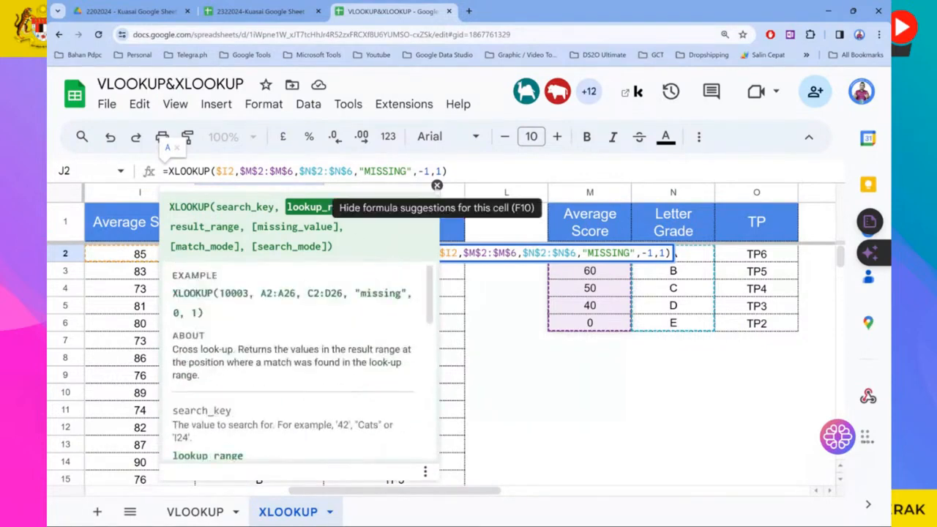
click(437, 186)
click(518, 361)
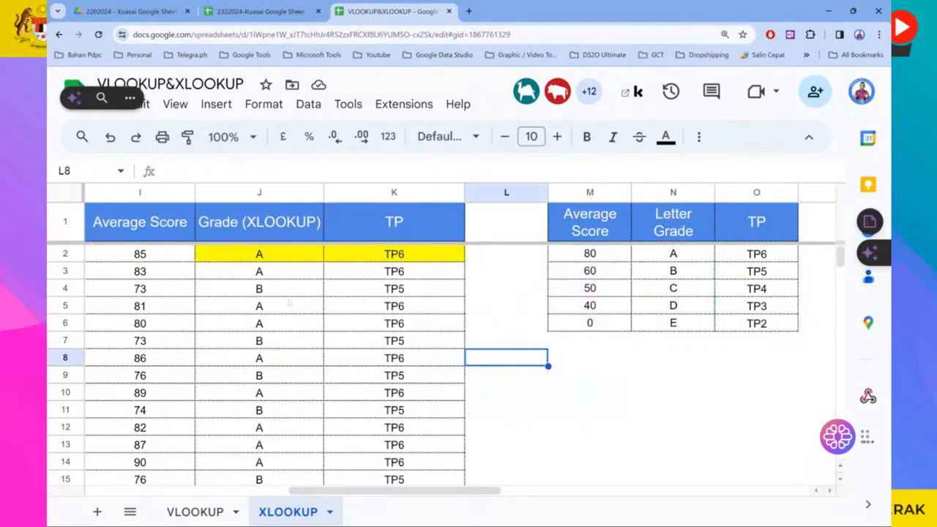
- Review the lookup ranges of the Arrayformula VLOOKUPs in R2 and S2 on the VLOOKUP sheet for comparison with J2's XLOOKUP
click(282, 254)
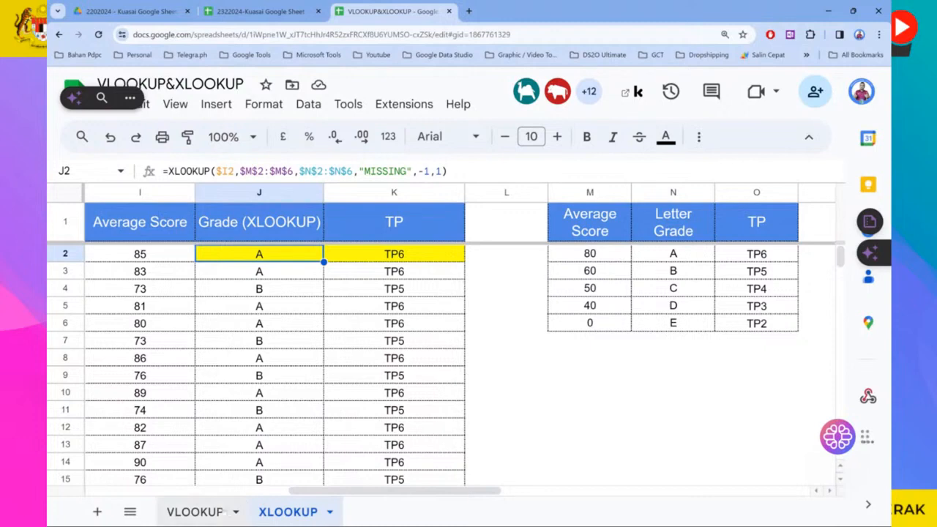
click(211, 515)
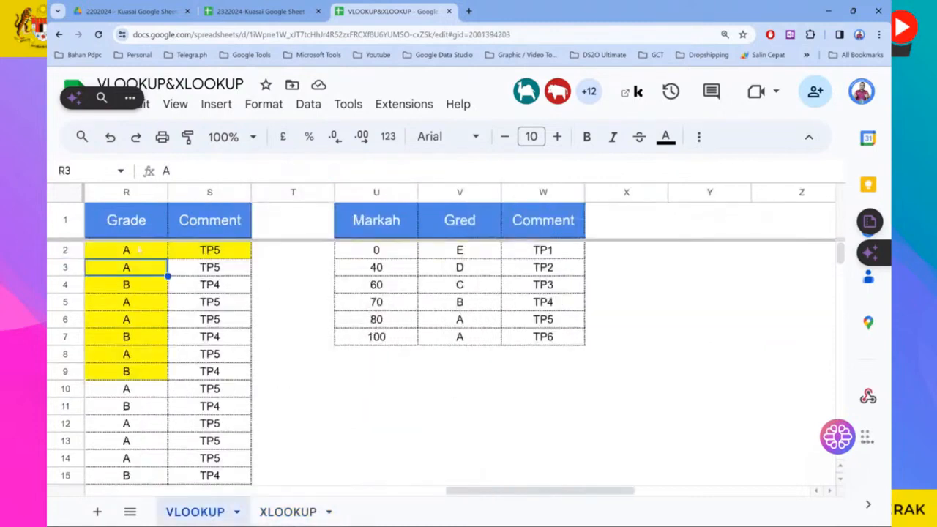
click(138, 250)
click(376, 171)
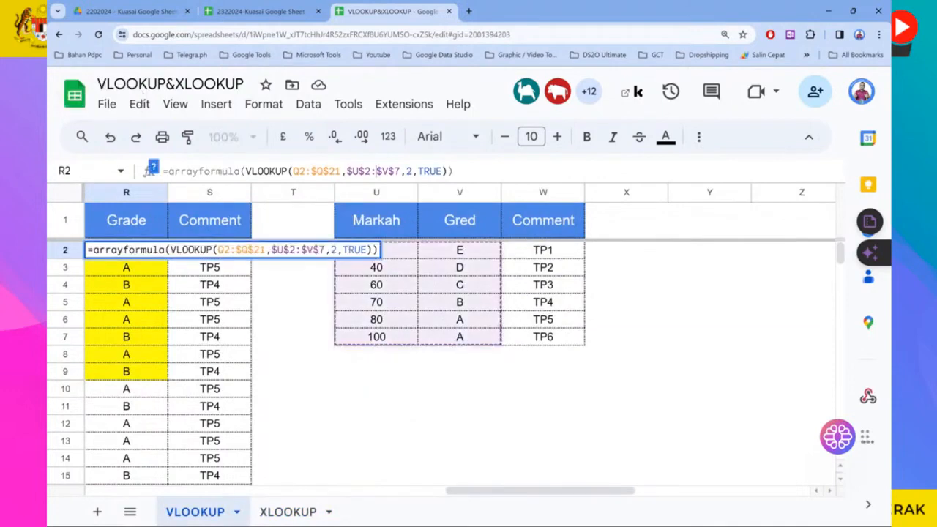
key(Tab)
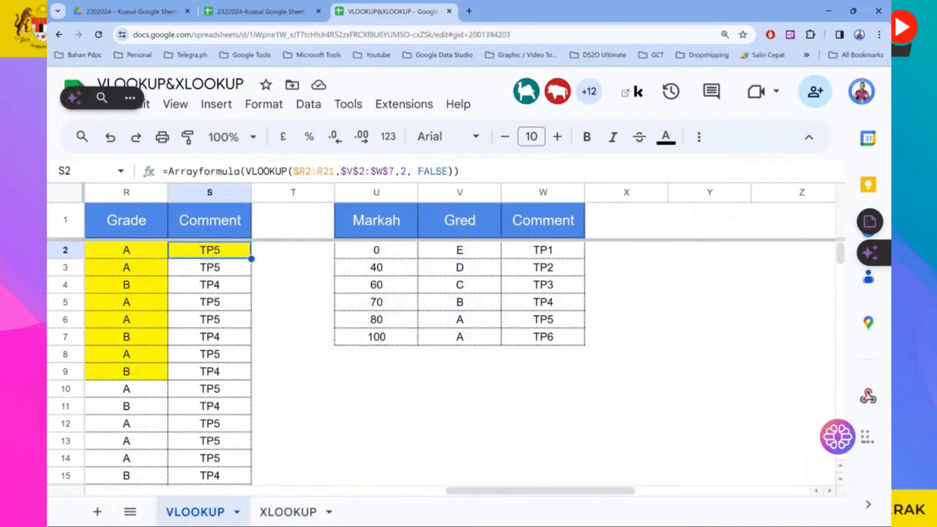
click(353, 170)
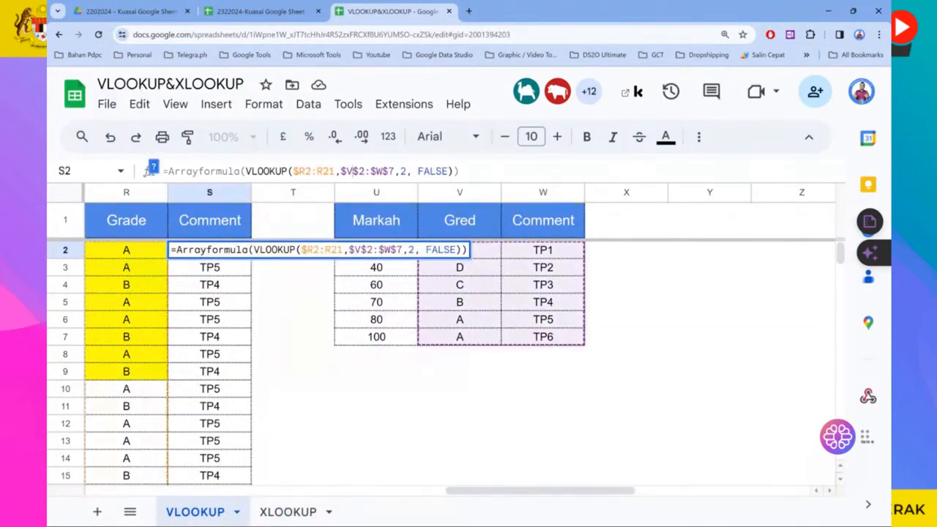
key(Tab)
- Return to the XLOOKUP sheet and examine the lookup range, result range and "MISSING" argument in J2's formula
click(288, 512)
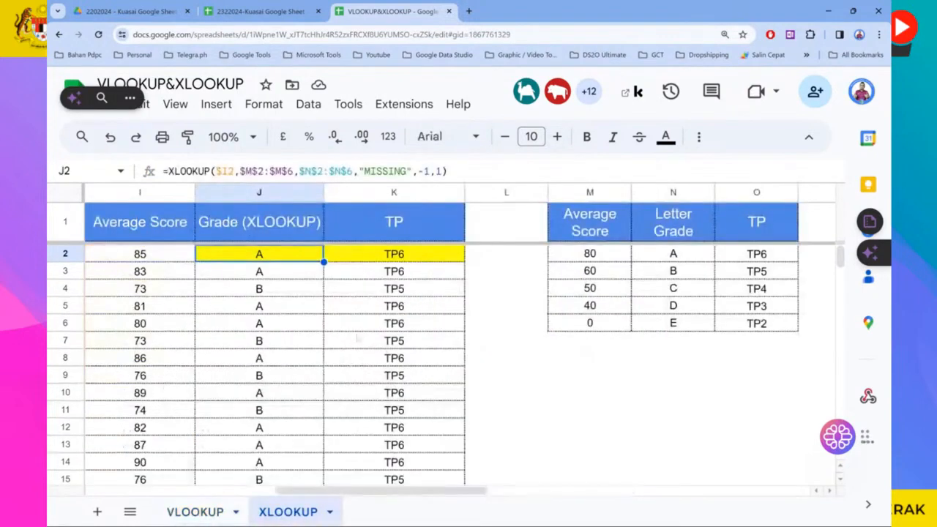
click(288, 171)
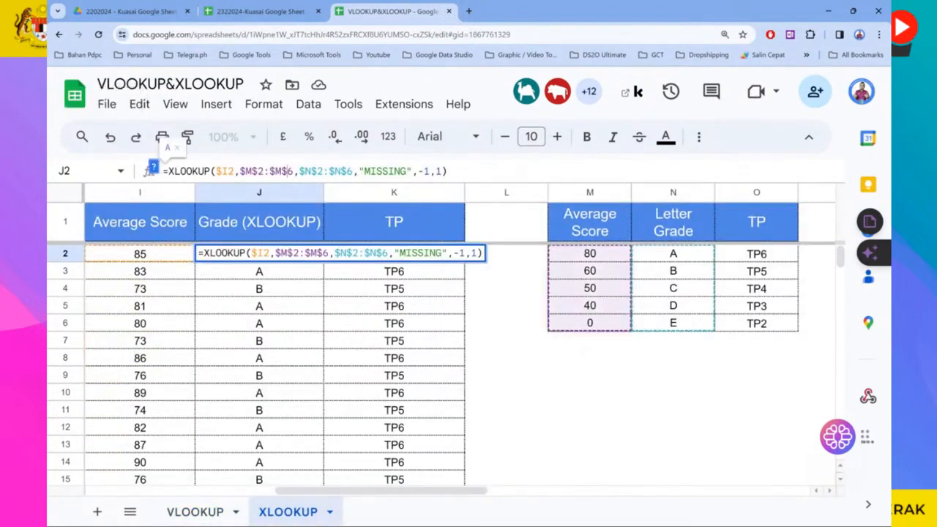
click(329, 171)
click(364, 171)
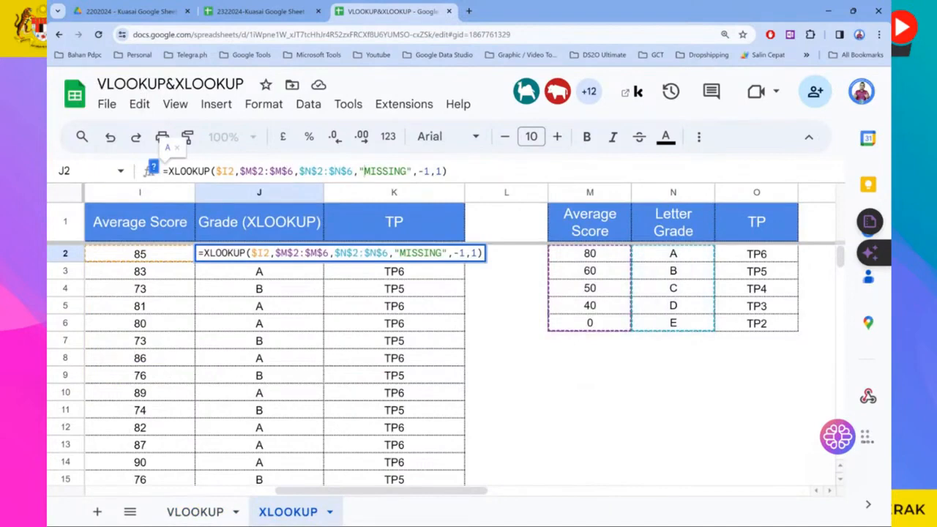
click(252, 171)
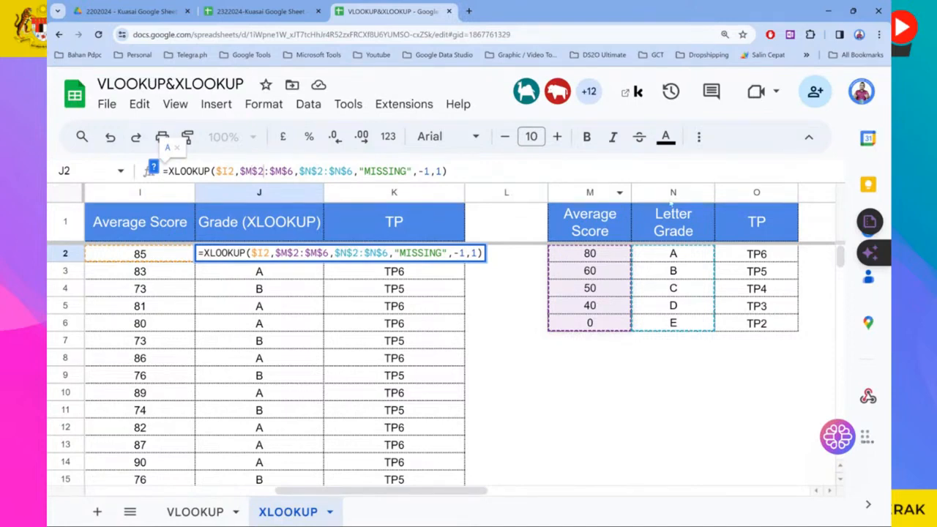
- Look at the Letter Grade and Average Score columns of the lookup table and recheck the ranges in J2's XLOOKUP
click(672, 191)
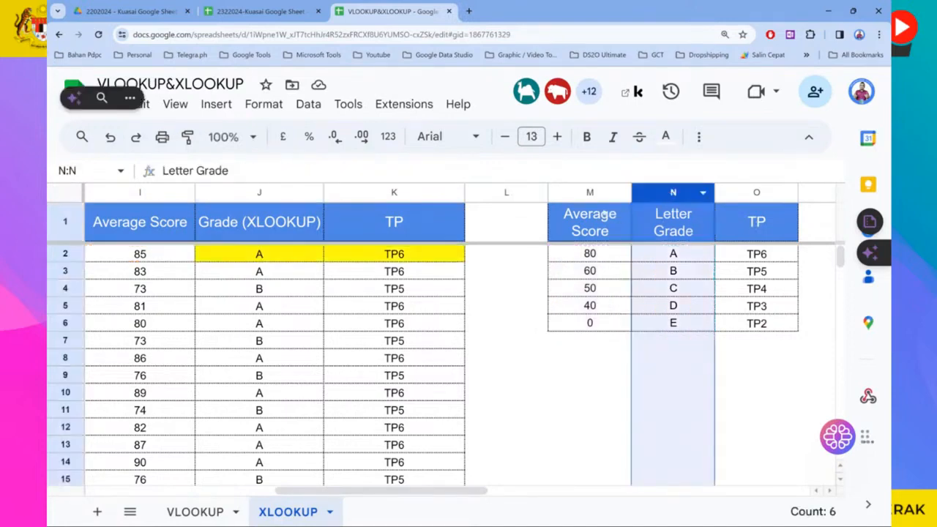
click(594, 256)
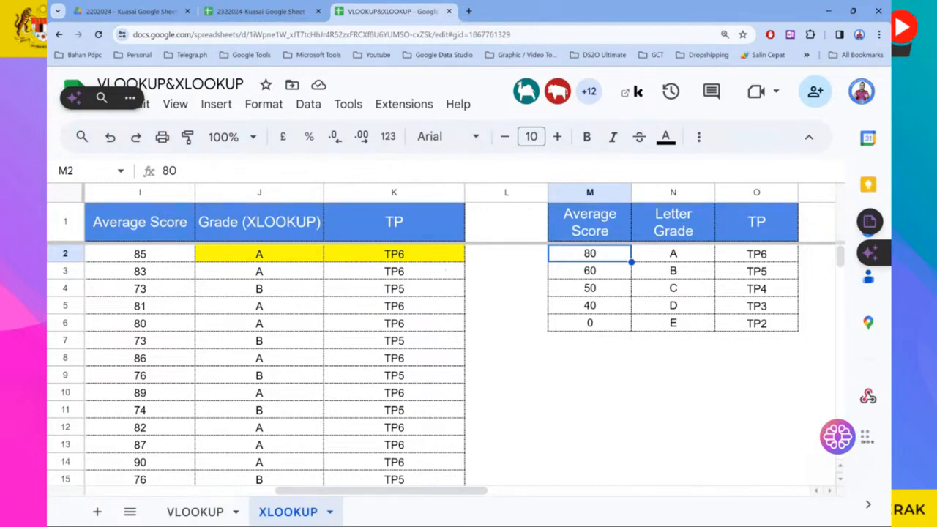
click(306, 255)
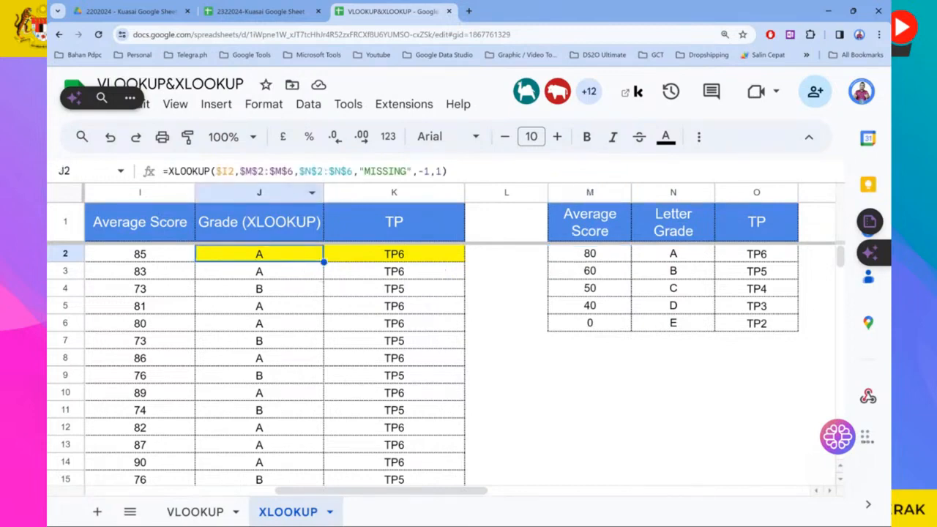
key(F2)
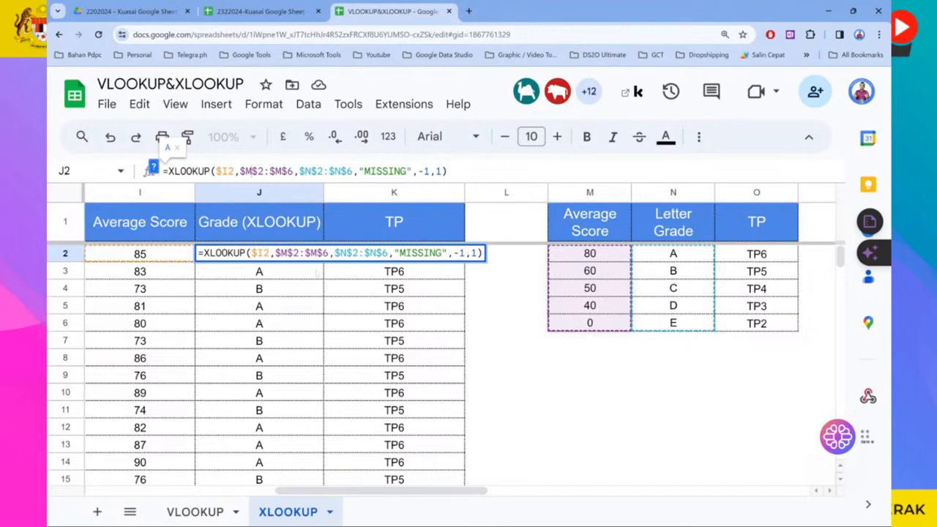
key(Return)
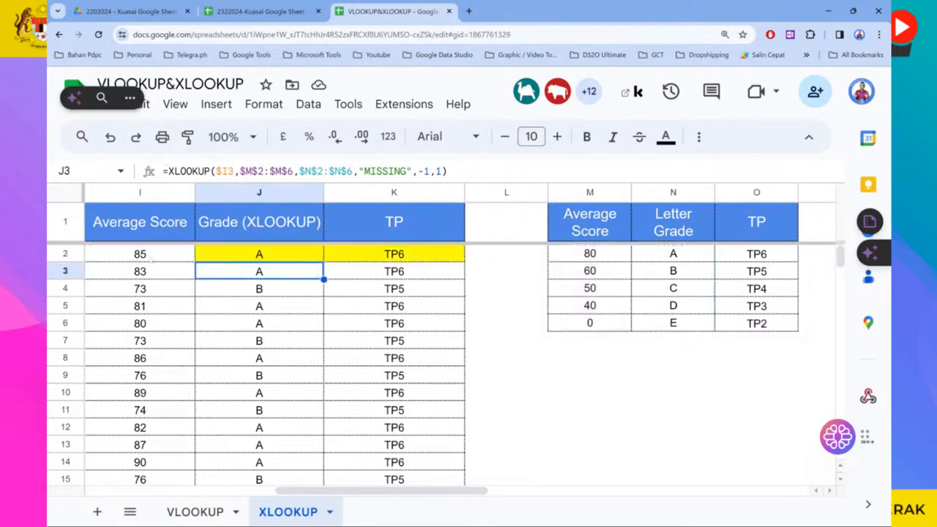
- Check the Average Score formula in I2 and trace J2's XLOOKUP result range and lookup range in the table
click(164, 257)
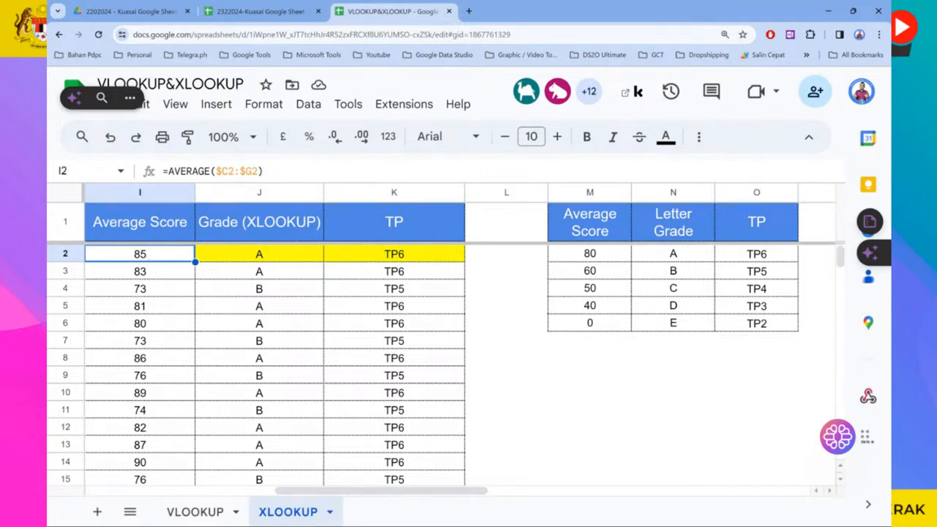
click(260, 260)
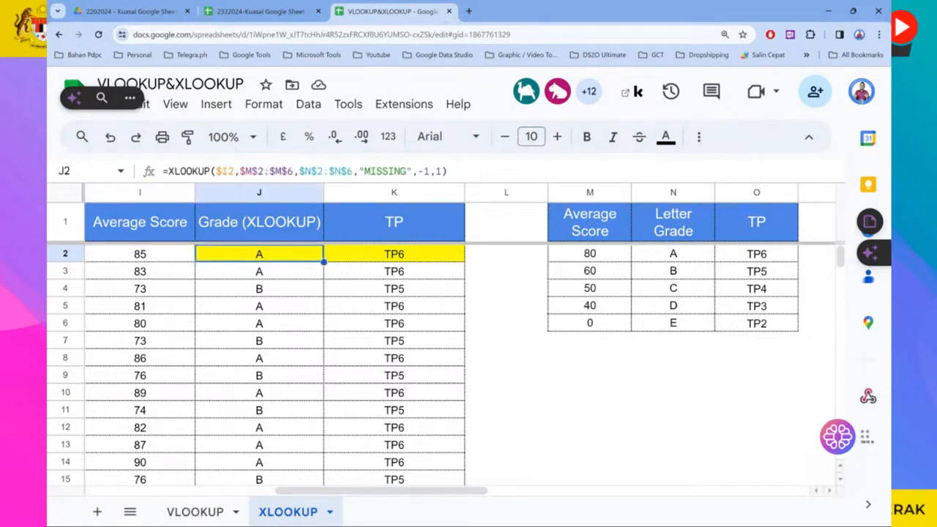
click(329, 171)
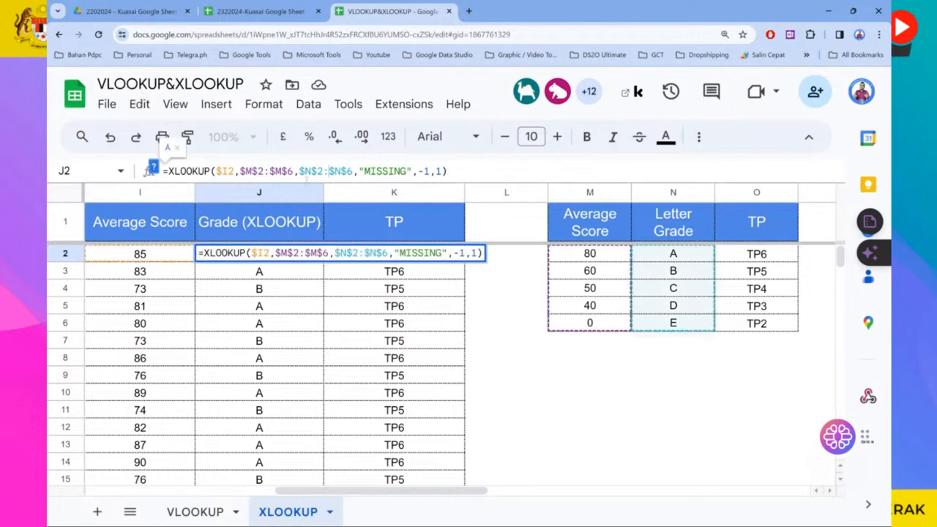
click(252, 171)
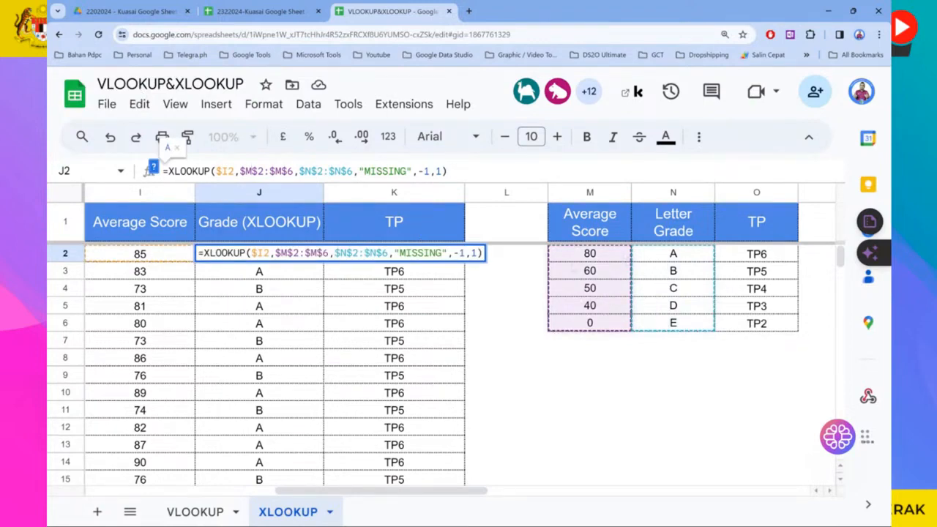
- Examine the result range, match mode and search mode arguments of J2's XLOOKUP with the function help shown
click(358, 253)
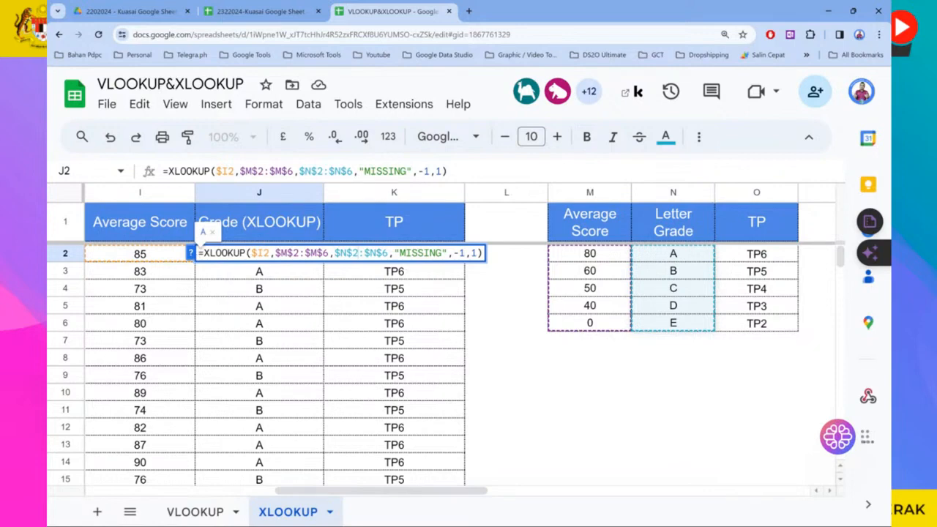
click(459, 253)
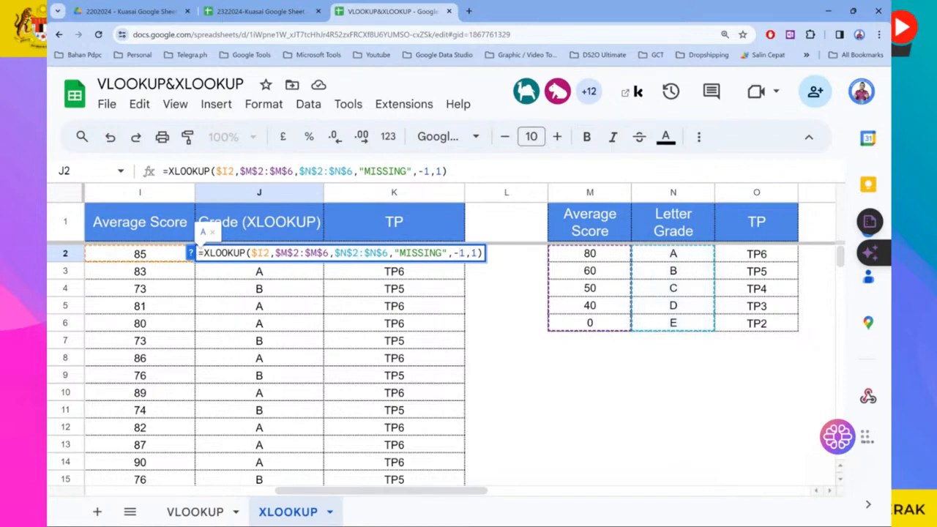
key(shift+Left)
click(191, 253)
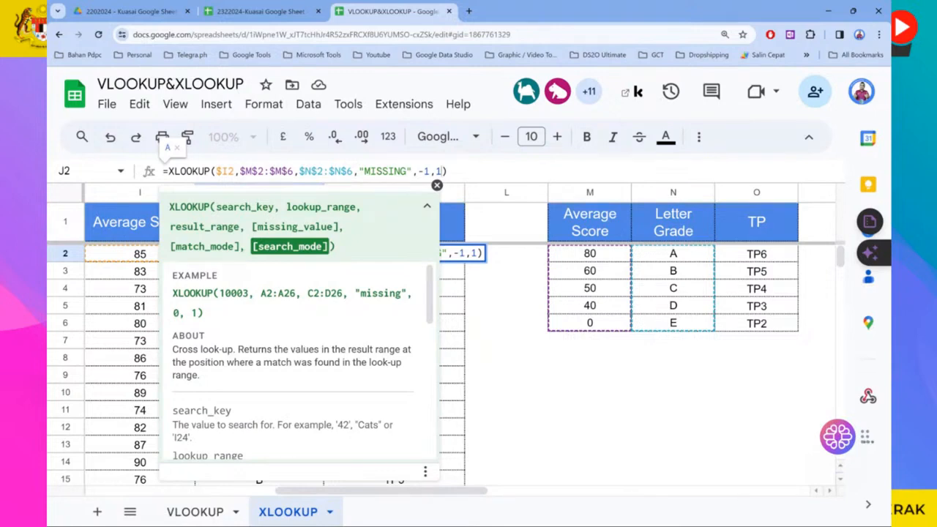
key(Return)
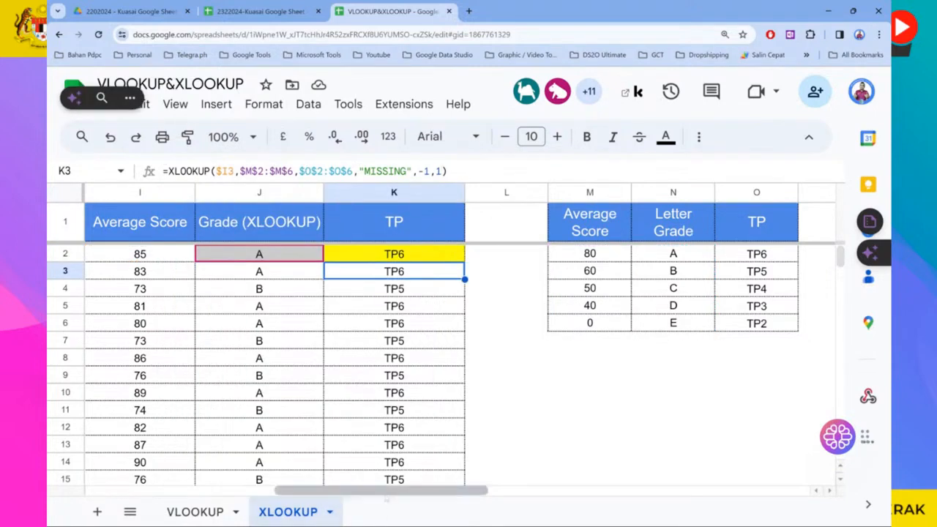
- Clear the Math score in C21, the last pupil's row of the XLOOKUP sheet
drag(387, 496, 356, 491)
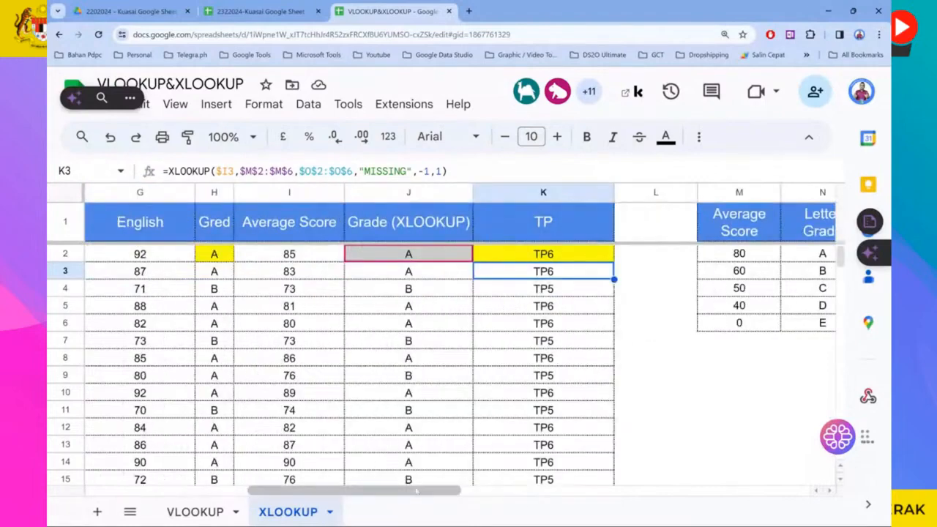
scroll(359, 472, left, 5)
scroll(331, 460, down, 2)
scroll(331, 460, down, 2)
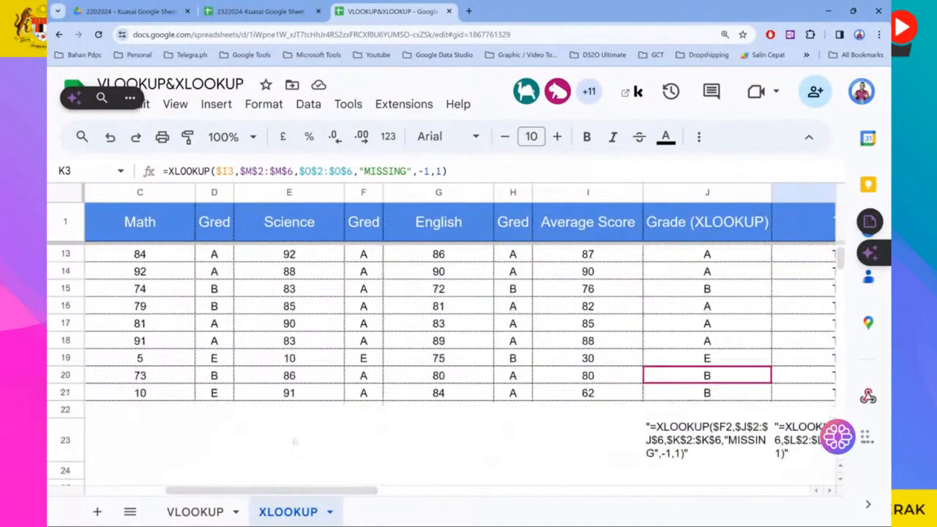
click(156, 395)
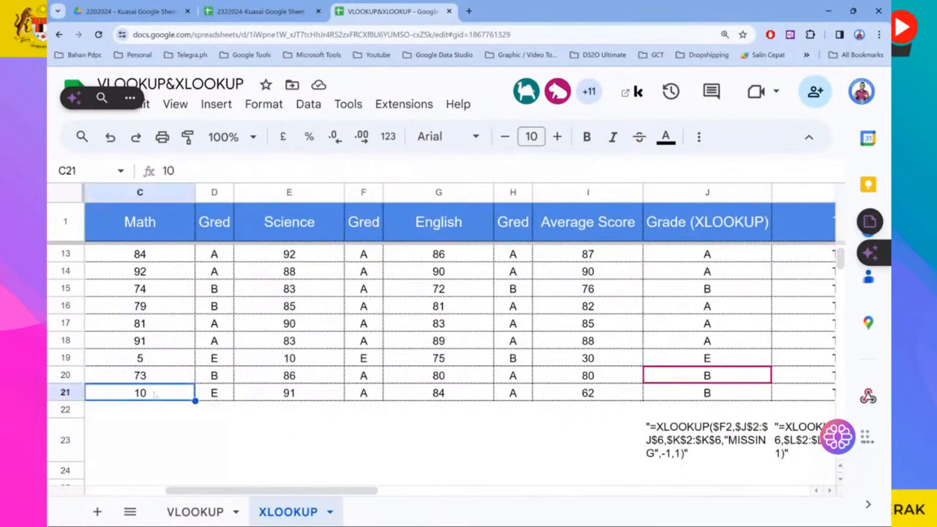
key(Delete)
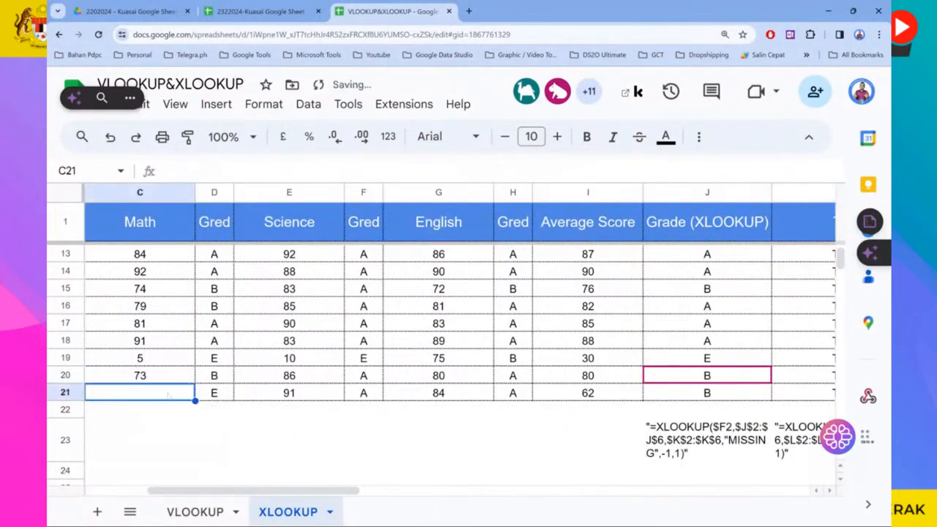
- Clear the Science score in E21, the English score in G21 and the Average Score formula in I21
click(293, 394)
key(Delete)
click(439, 394)
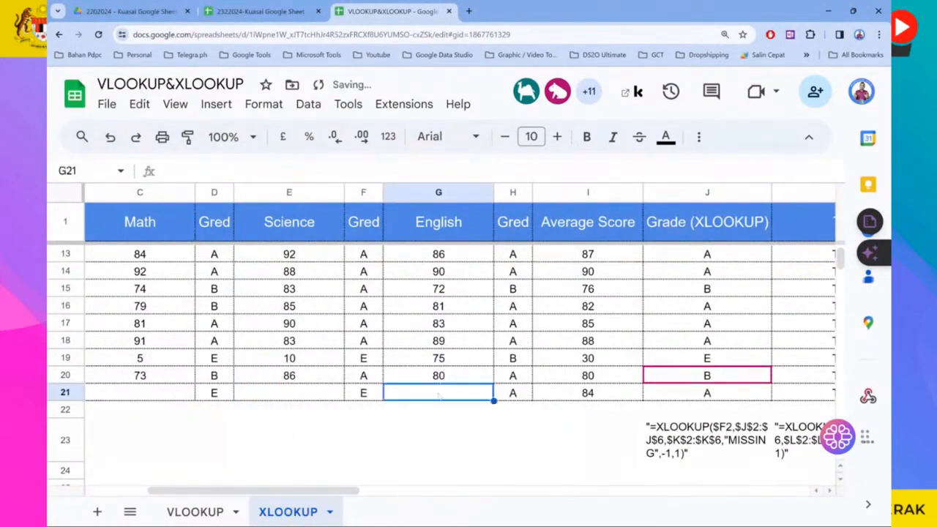
key(Delete)
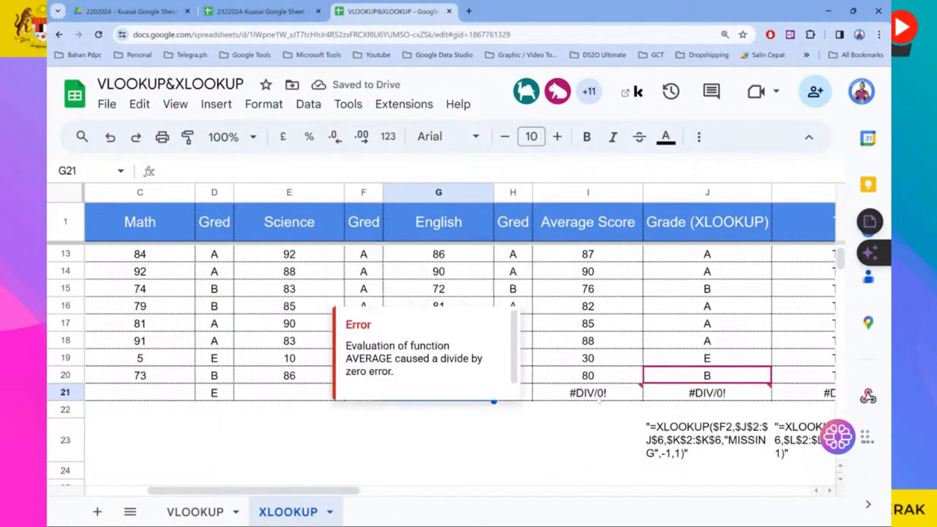
click(600, 396)
key(Delete)
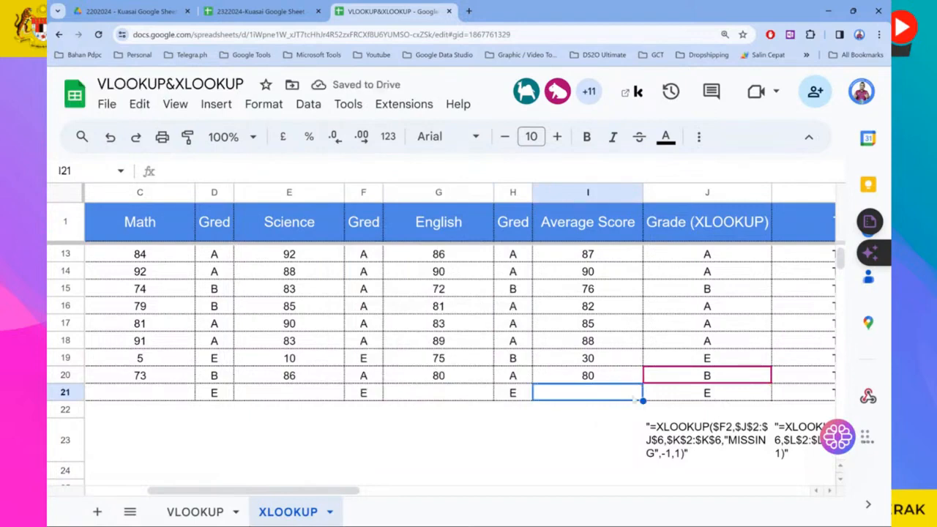
- Undo the clearing of the last pupil's scores and average in row 21, including the Math score in C21
key(ctrl+z)
key(ctrl+z)
key(ctrl+z)
key(ctrl+z)
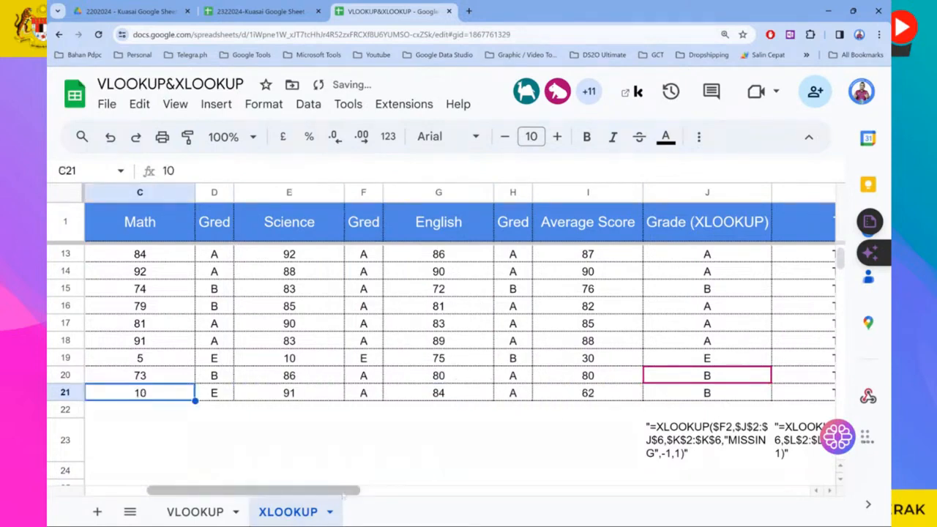
- Check the lookup and result ranges of the Grade XLOOKUP formula in J2 against the lookup table
drag(343, 497, 454, 501)
scroll(439, 500, up, 4)
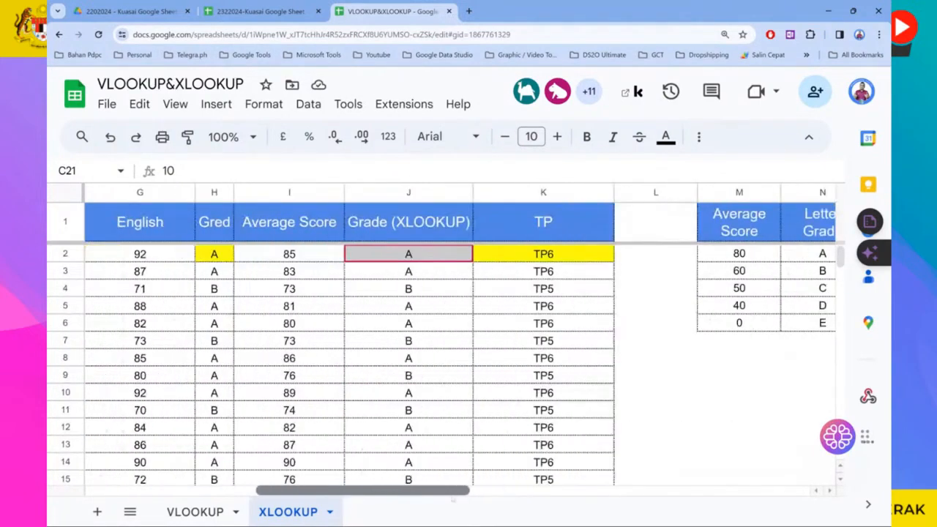
click(453, 272)
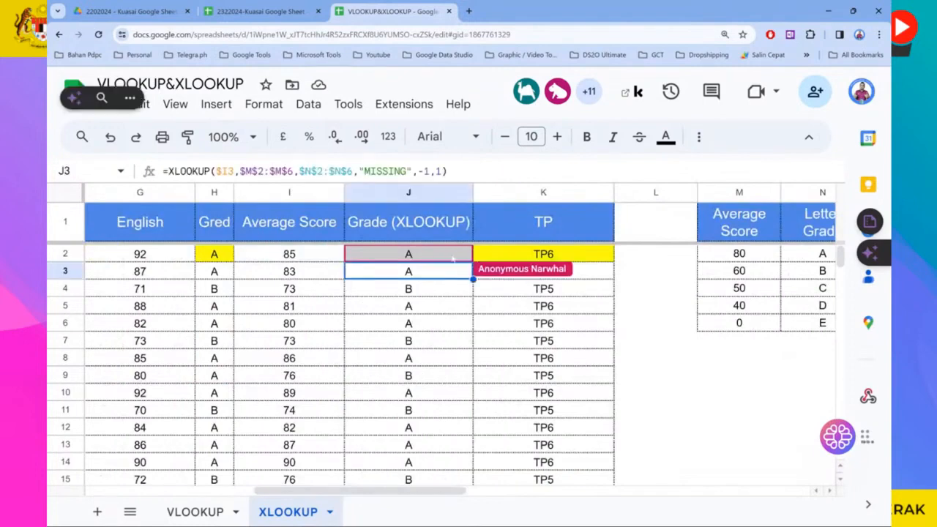
click(454, 256)
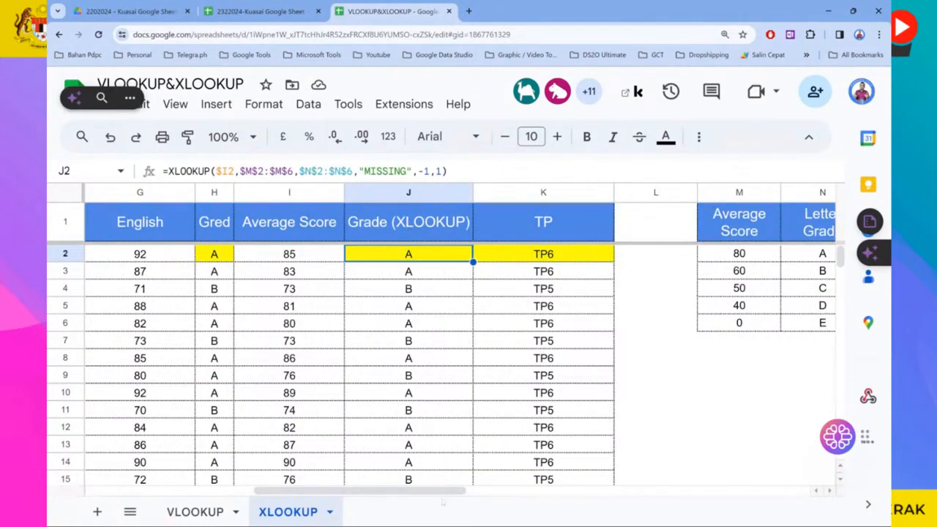
drag(444, 493, 473, 495)
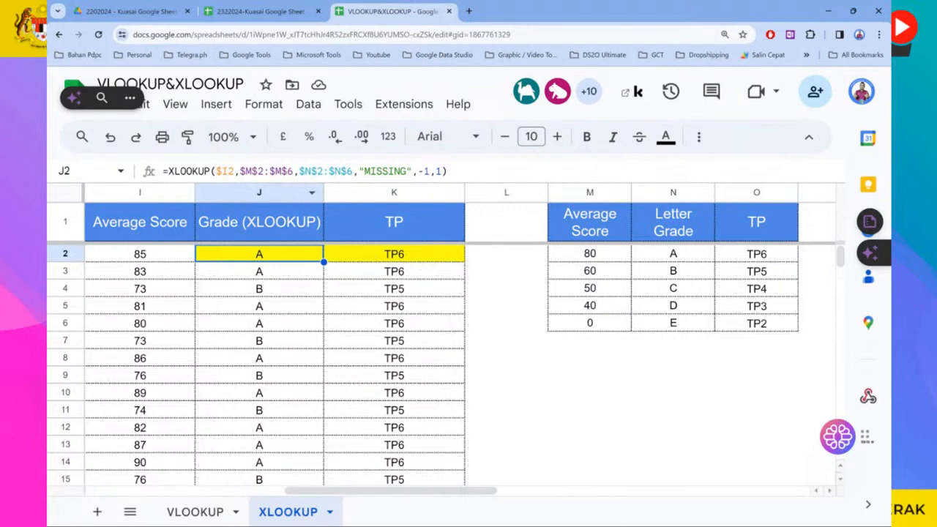
key(Return)
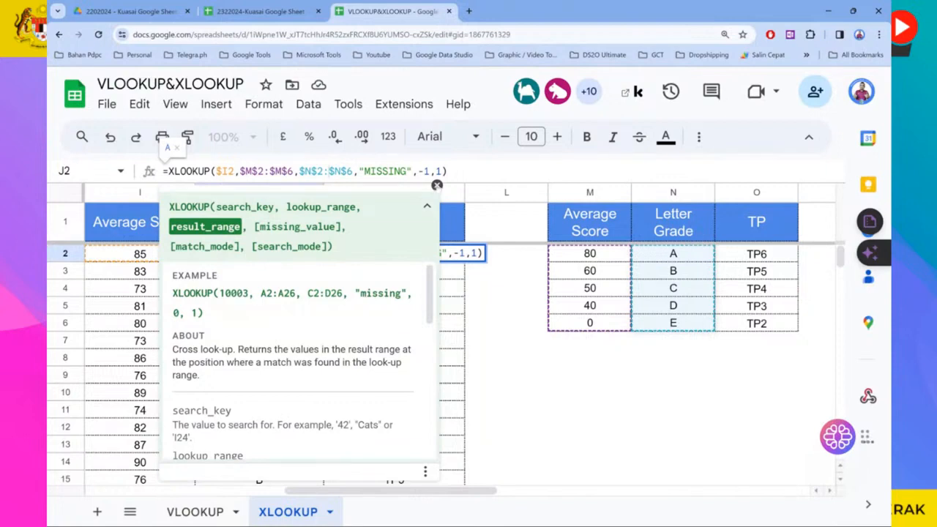
click(437, 186)
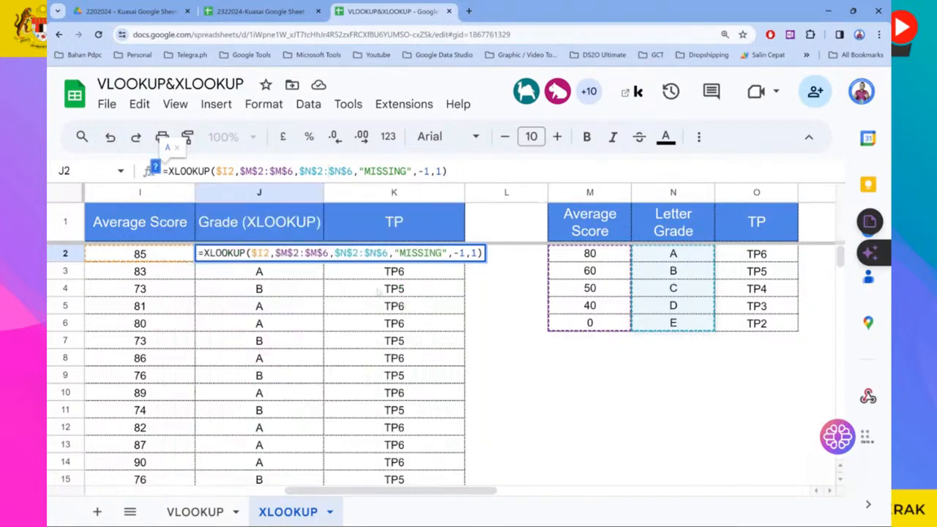
key(Tab)
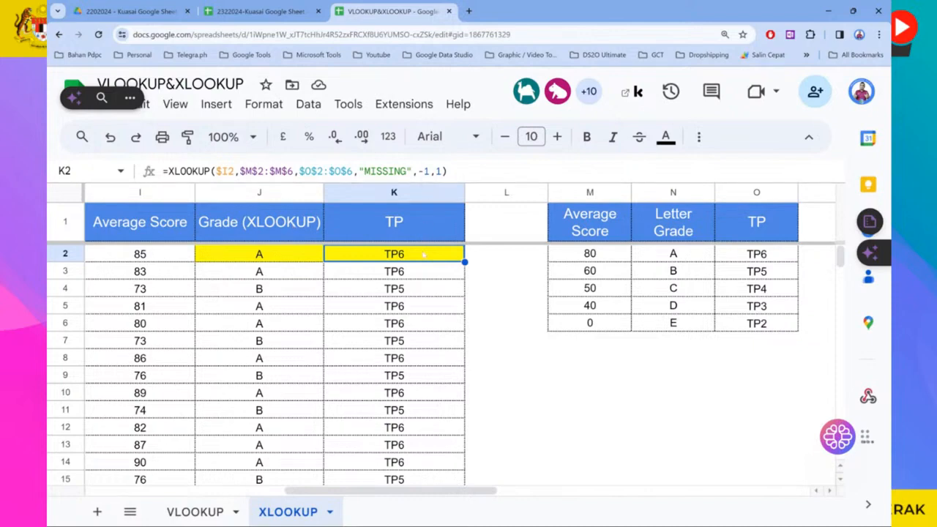
- Examine the TP column's XLOOKUP formula in K2, comparing its search key, lookup range and result range with the function help
key(F2)
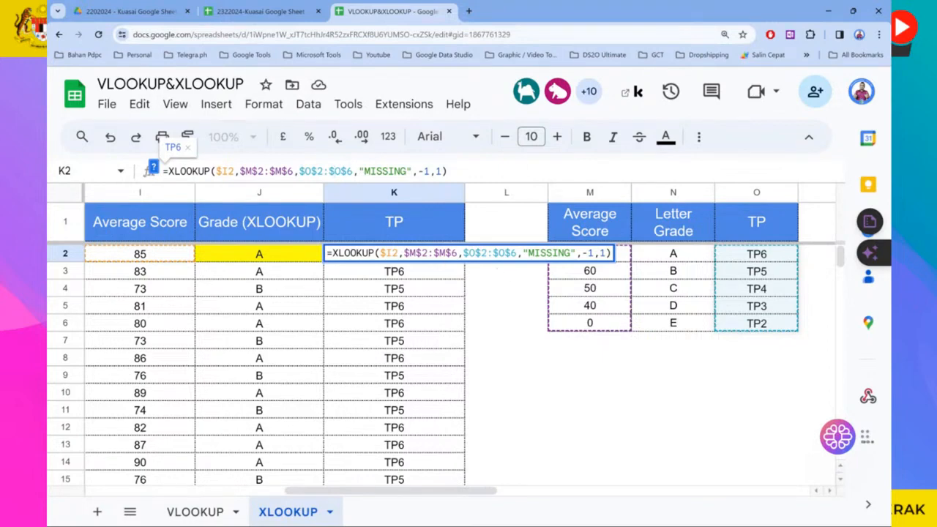
click(379, 253)
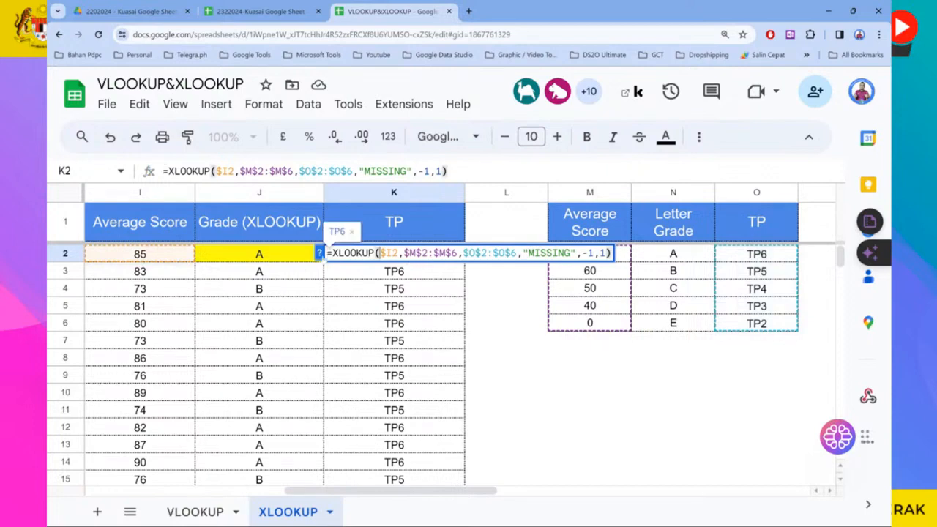
click(320, 254)
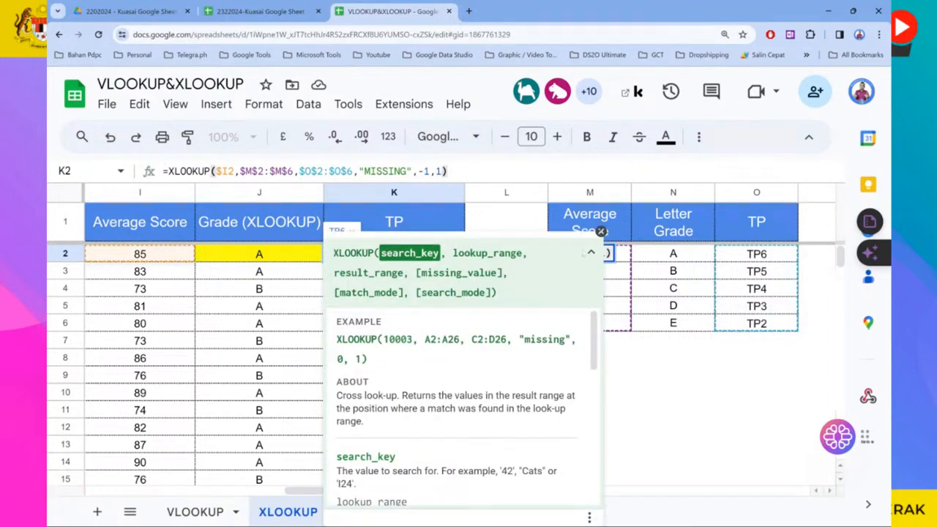
click(601, 232)
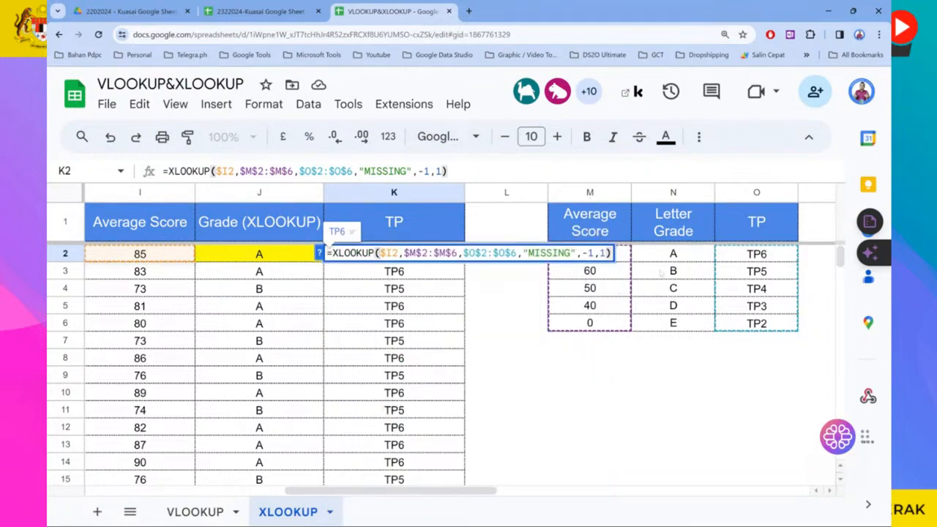
click(320, 253)
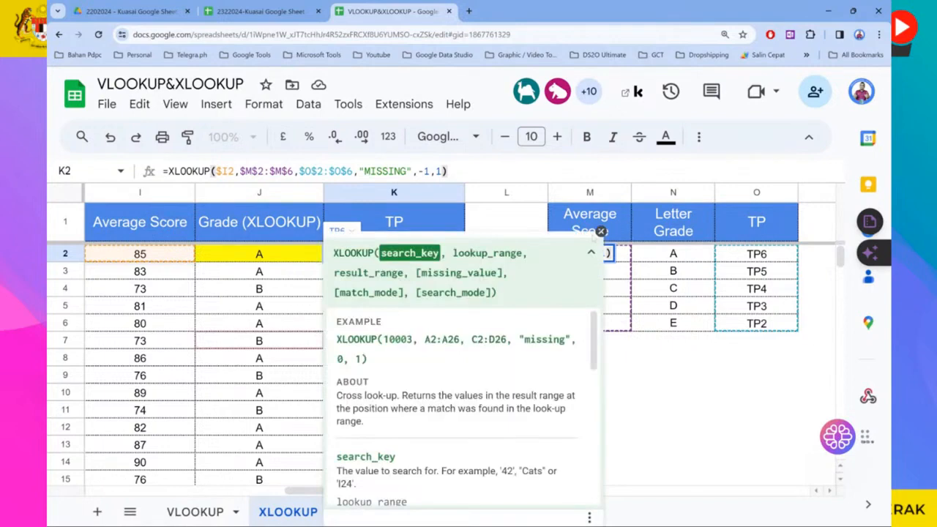
click(600, 231)
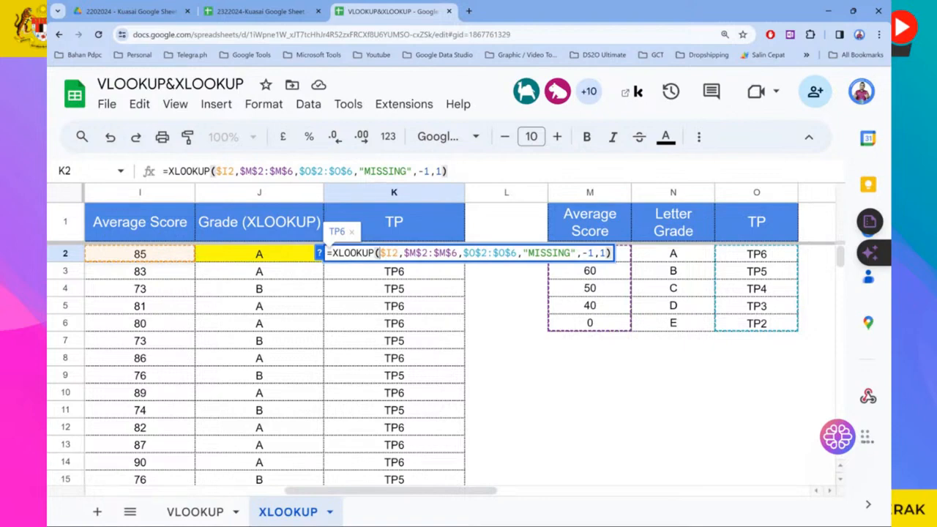
key(Return)
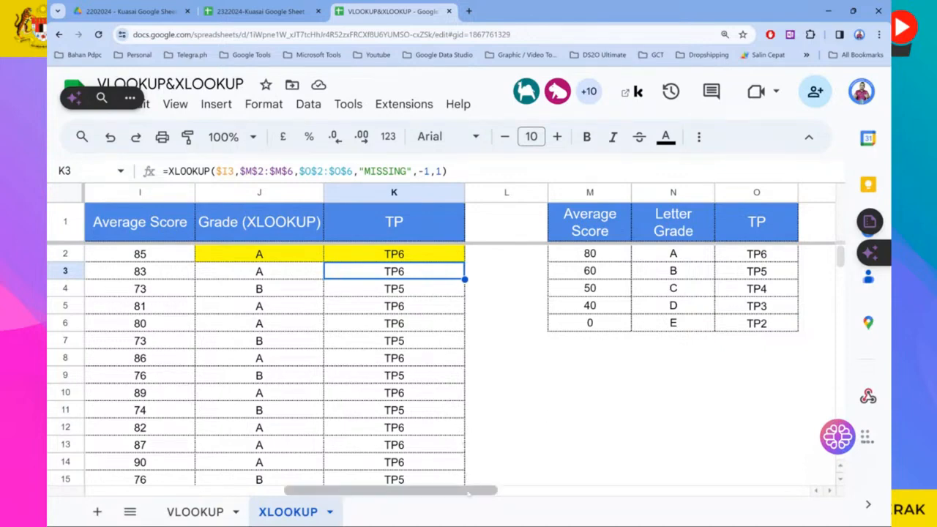
drag(464, 490, 278, 492)
scroll(501, 318, down, 5)
scroll(498, 319, up, 4)
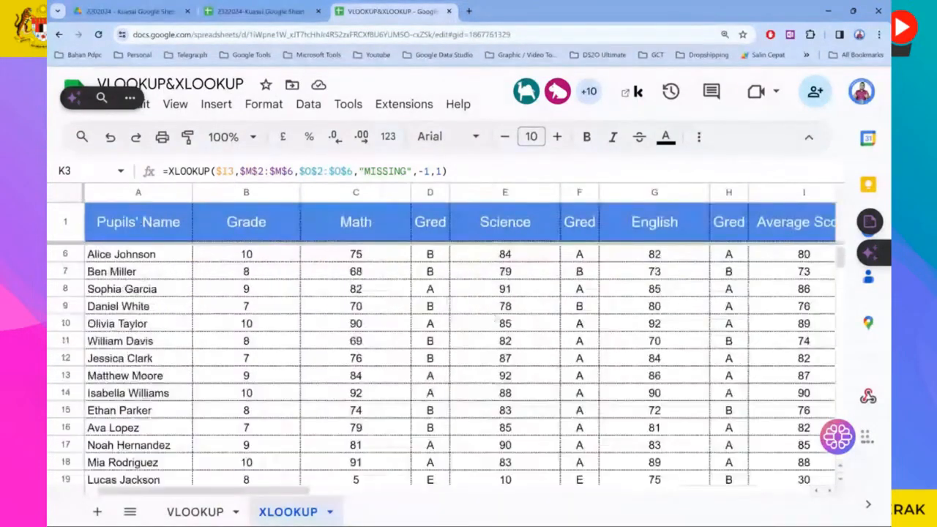
scroll(439, 359, up, 2)
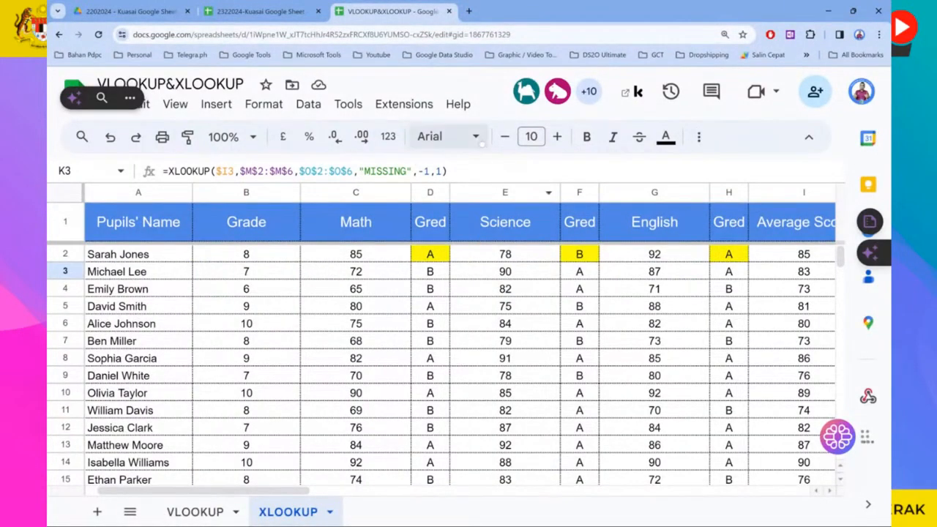
- Switch to the 2322024-Kuasai Google Sheet spreadsheet and tick the Status checkboxes for VLOOKUP and XLOOKUP
click(268, 11)
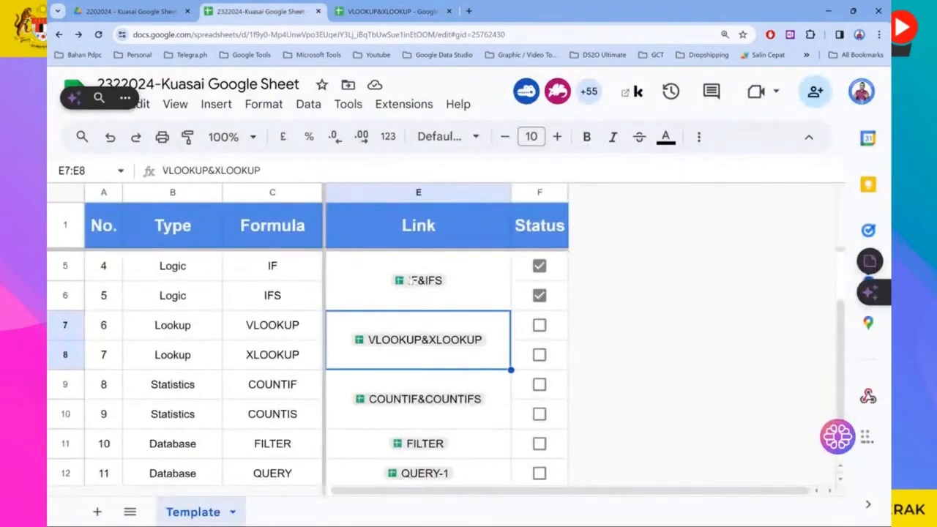
click(540, 326)
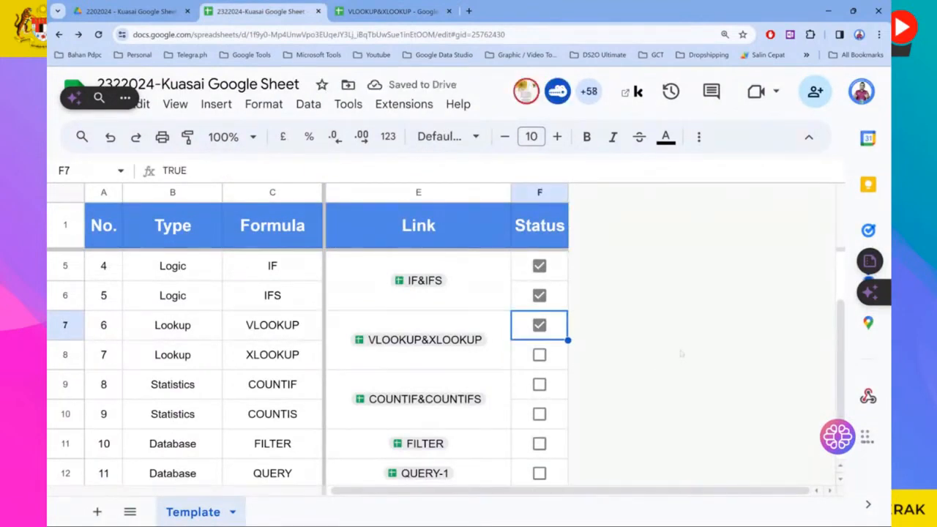
drag(512, 491, 495, 498)
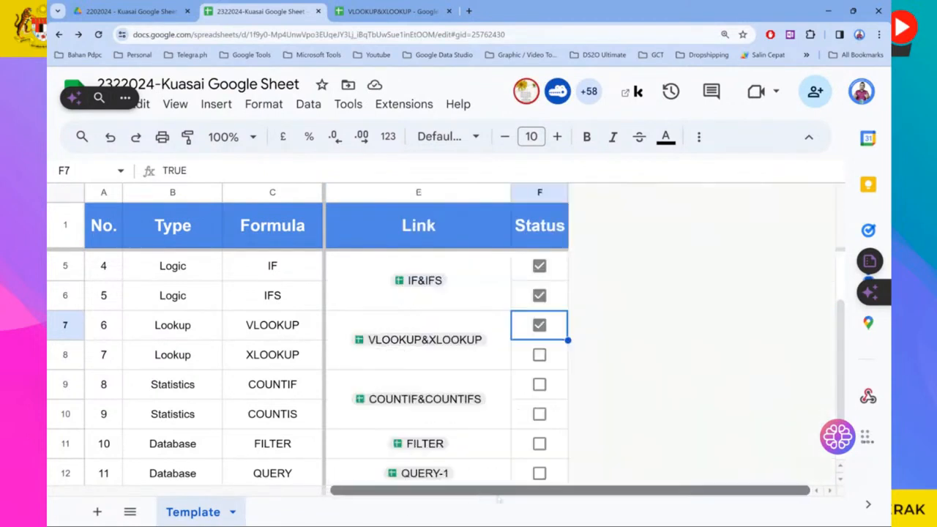
click(540, 356)
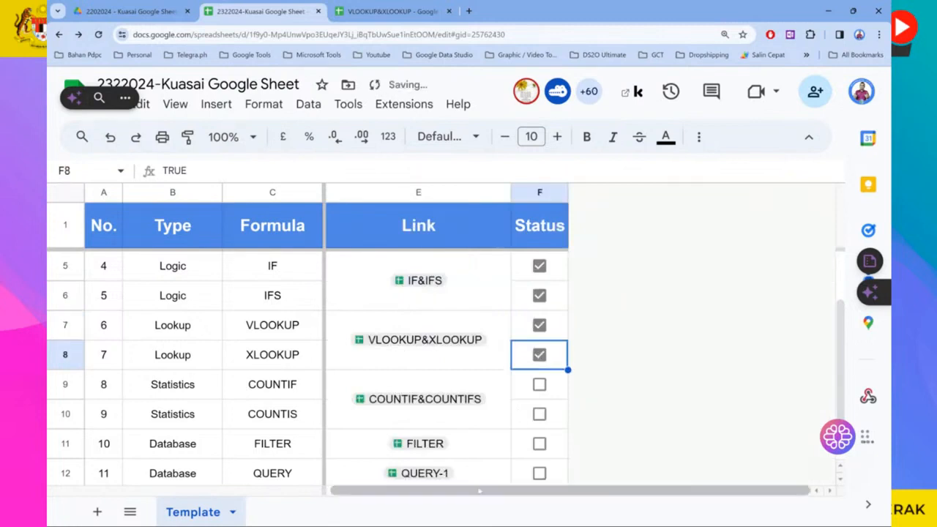
- Correct the misspelled formula name in C10 to COUNTIFS
drag(480, 494, 405, 507)
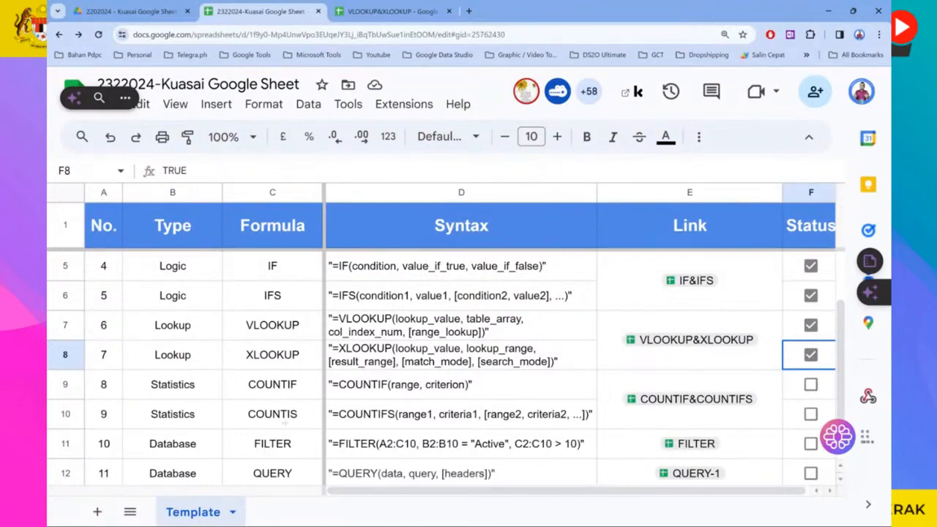
click(297, 415)
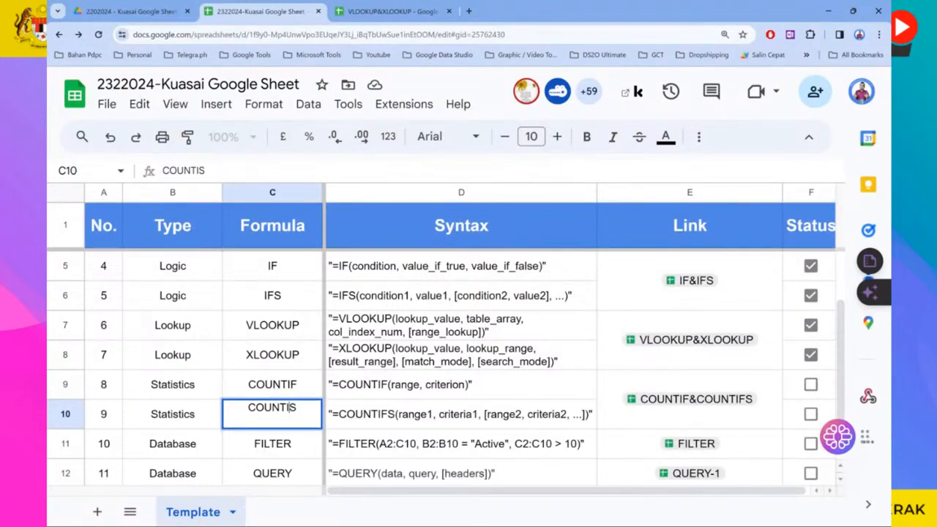
text(F)
key(Return)
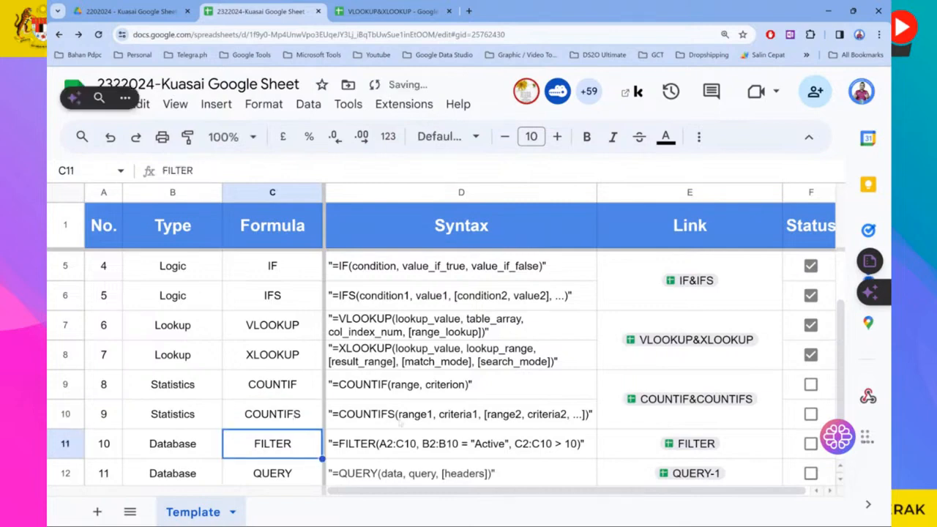
- Review the COUNTIF and COUNTIFS syntax in D9 and D10, and open the linked COUNTIF&COUNTIFS spreadsheet
click(381, 390)
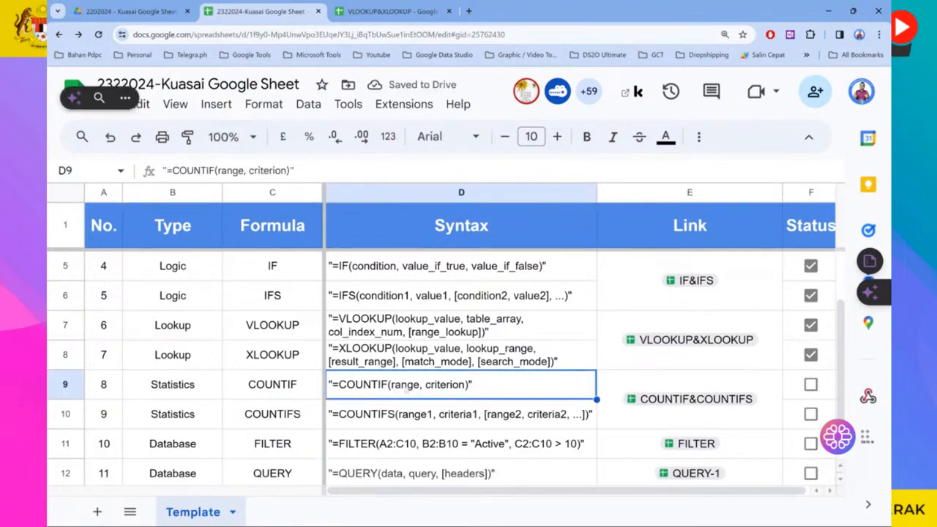
scroll(406, 387, down, 1)
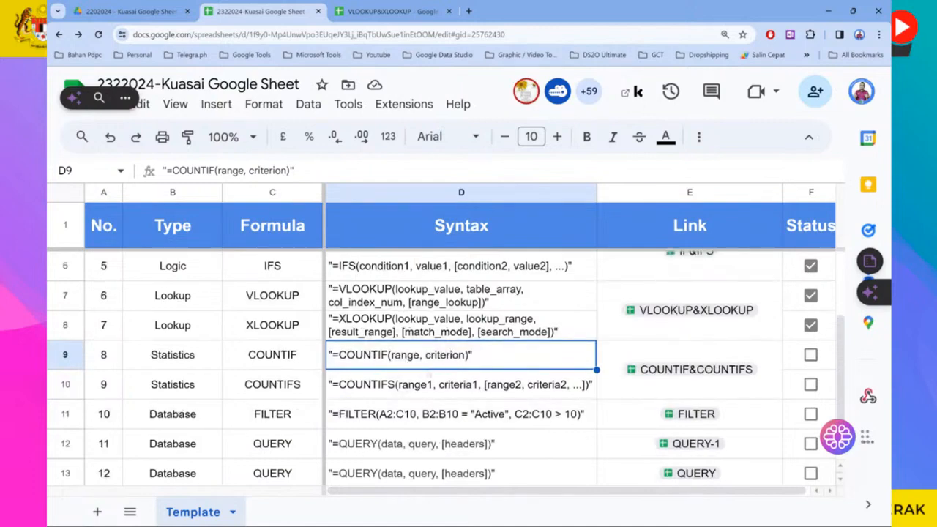
click(382, 391)
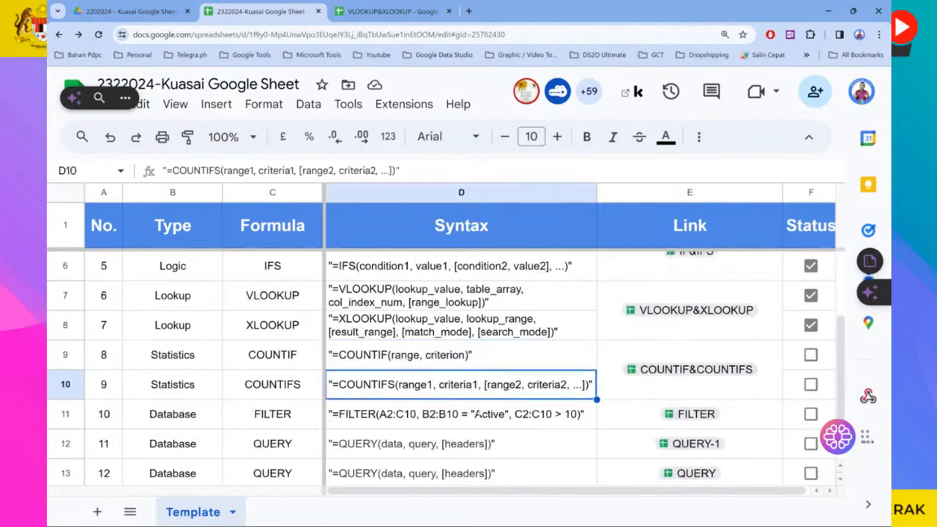
click(676, 366)
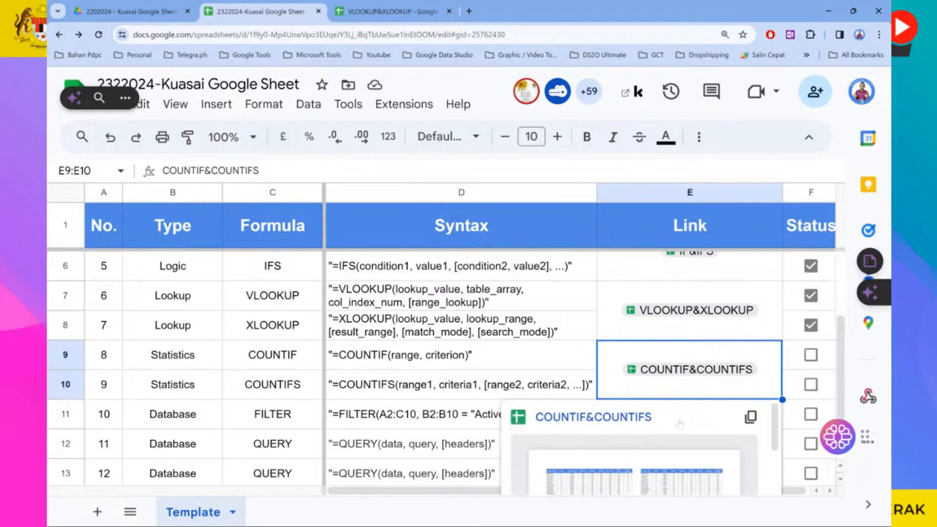
click(622, 417)
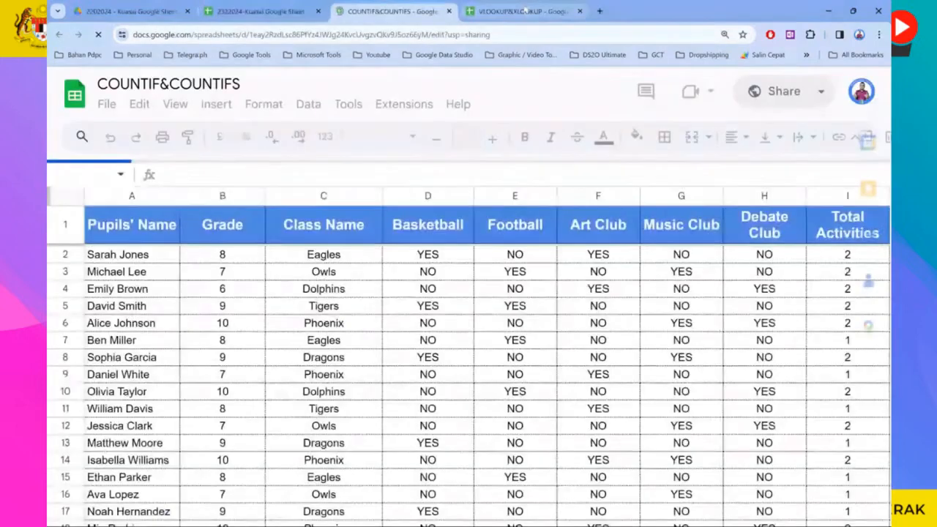
- Close the VLOOKUP&XLOOKUP spreadsheet and look across the columns of the COUNTIF&COUNTIFS sheet
click(526, 9)
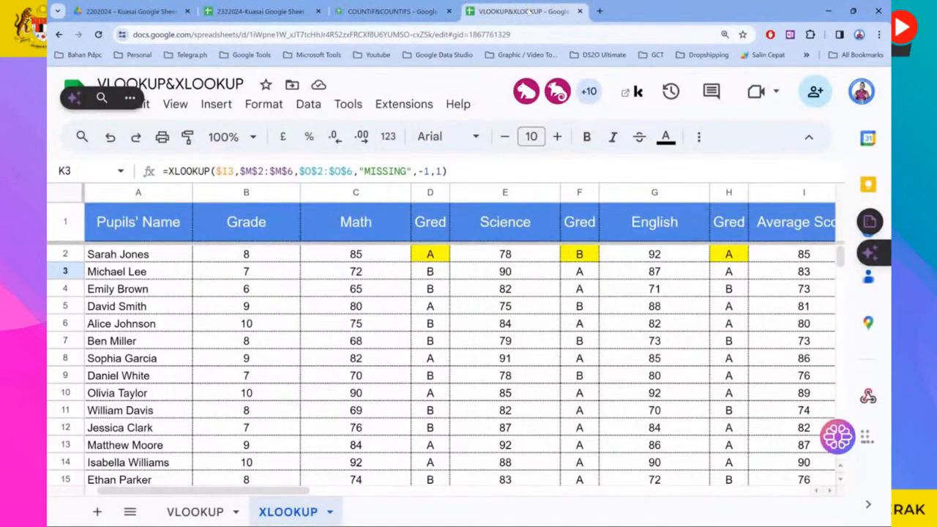
middle_click(528, 12)
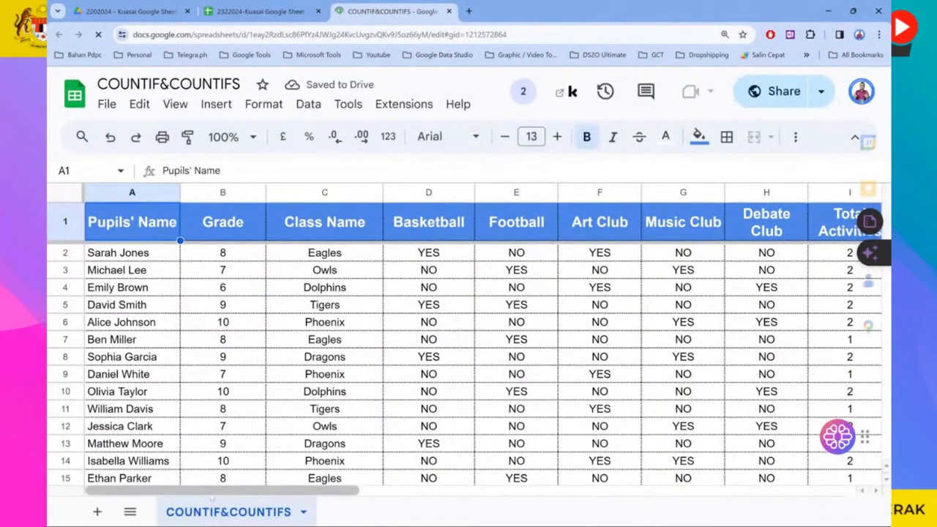
scroll(468, 352, right, 3)
drag(321, 494, 184, 491)
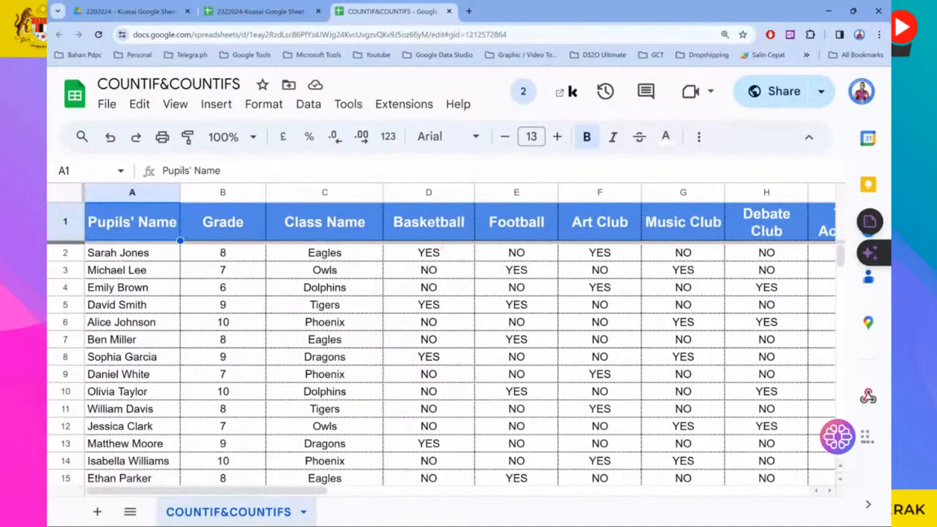
- Look over the pupils' activities table and the adjoining scores table, down to the COUNTIF and COUNTIFS examples below row 21
drag(291, 491, 414, 501)
scroll(440, 352, right, 3)
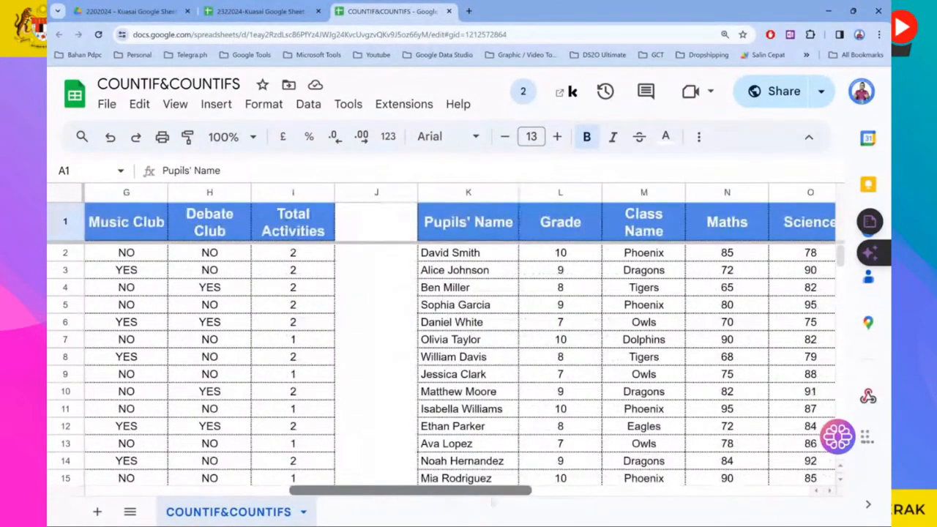
drag(392, 491, 208, 493)
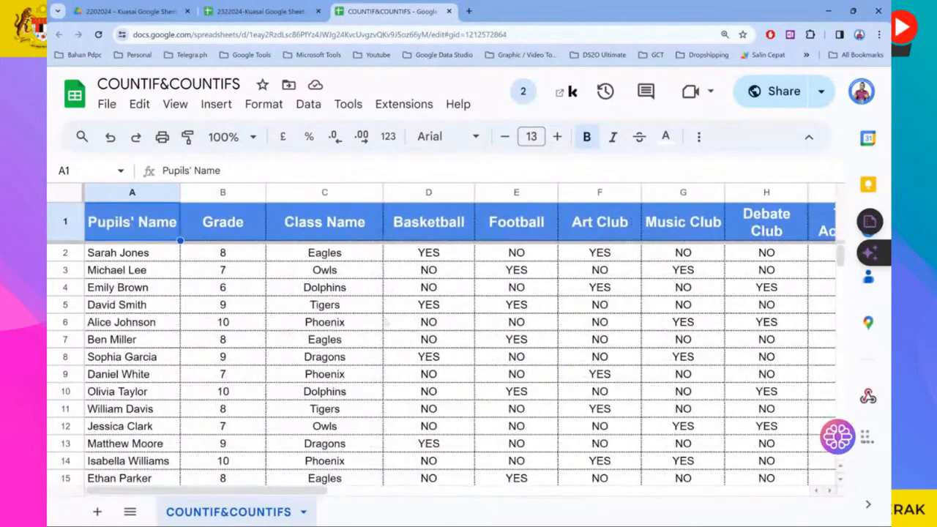
scroll(387, 320, down, 5)
scroll(388, 320, up, 5)
drag(269, 492, 339, 495)
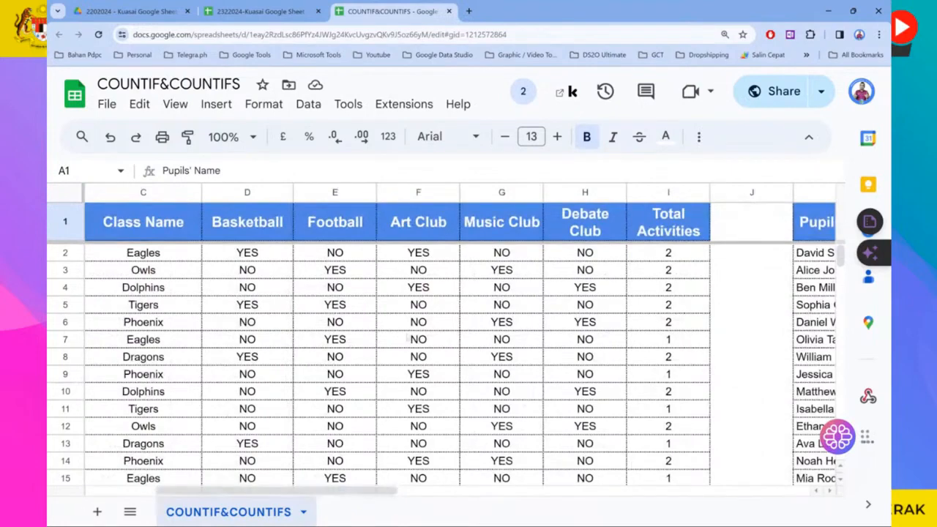
scroll(408, 338, down, 3)
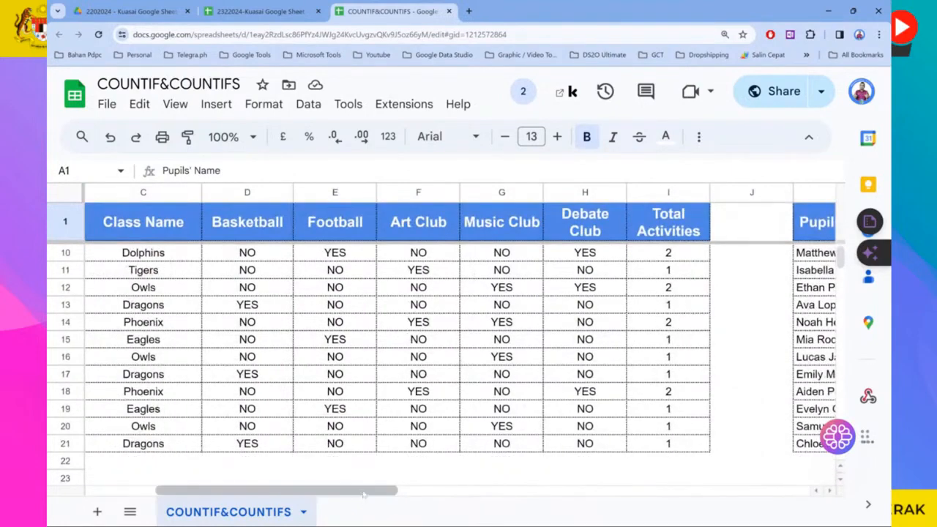
drag(364, 495, 293, 495)
scroll(309, 327, down, 2)
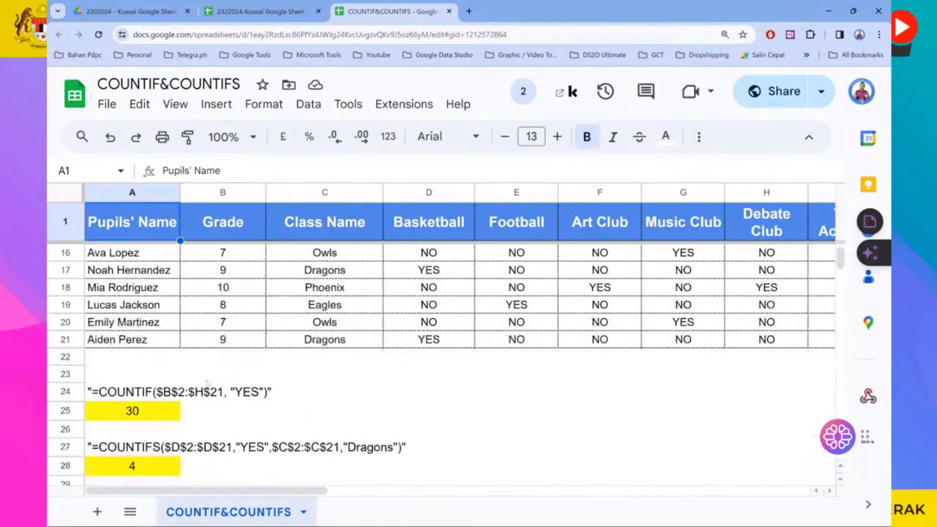
- Open the COUNTIF formula in A25 for editing and examine its highlighted range $B$2:$H$21 across the pupils' table
click(173, 410)
click(167, 396)
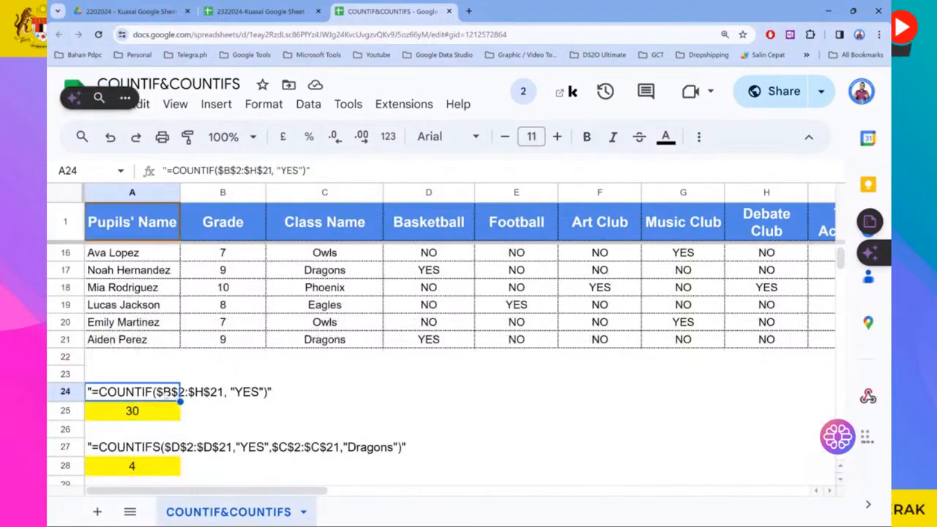
click(155, 416)
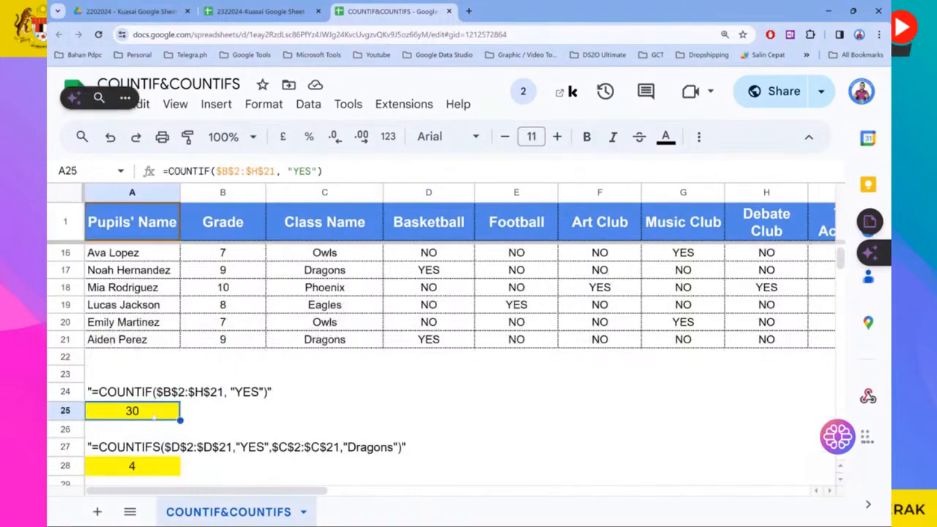
double_click(154, 416)
scroll(155, 417, up, 5)
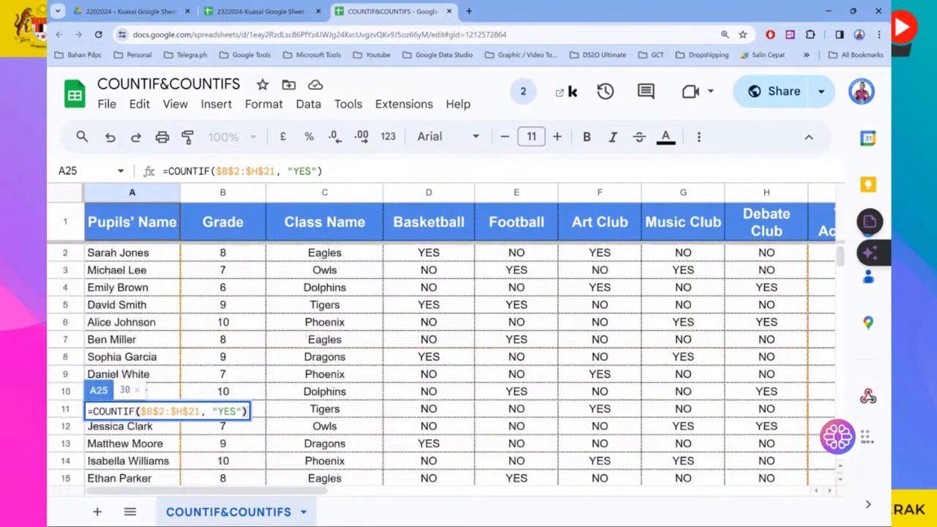
scroll(155, 417, down, 4)
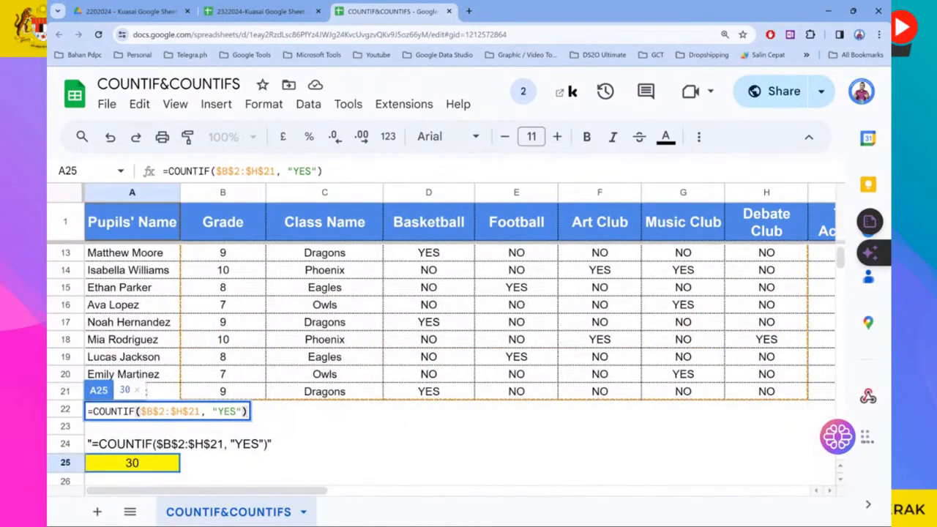
scroll(304, 390, up, 2)
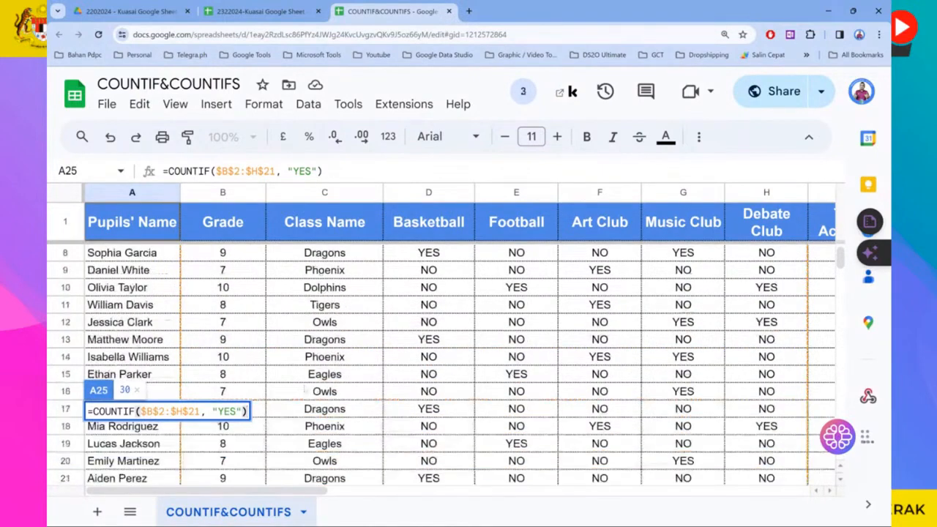
scroll(304, 390, up, 3)
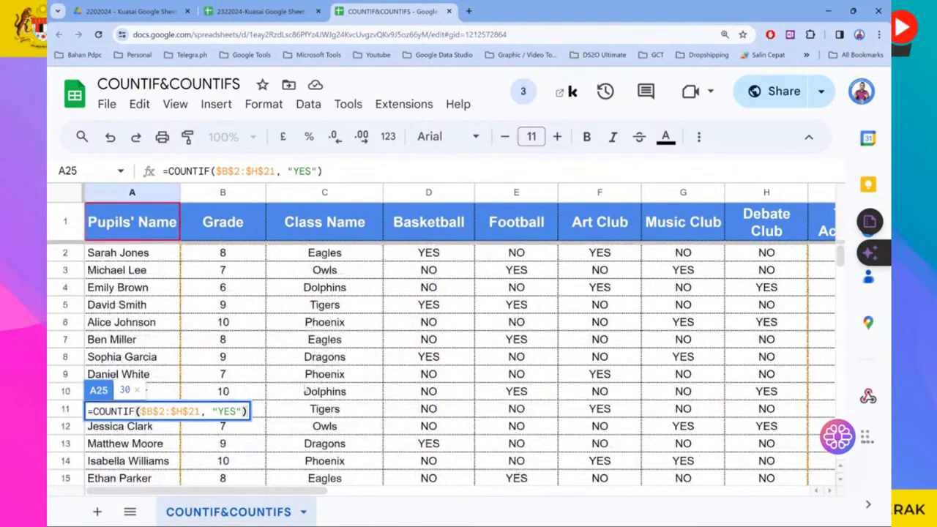
scroll(361, 369, down, 3)
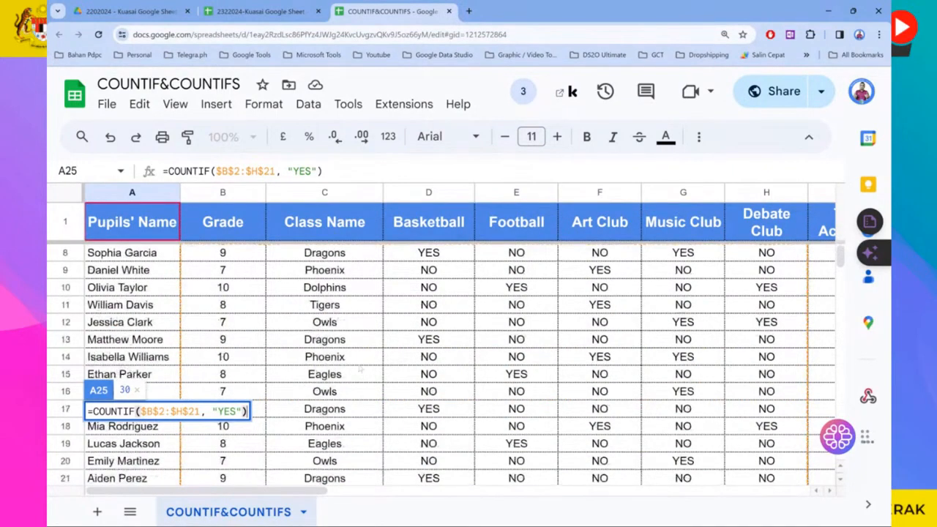
scroll(361, 370, down, 5)
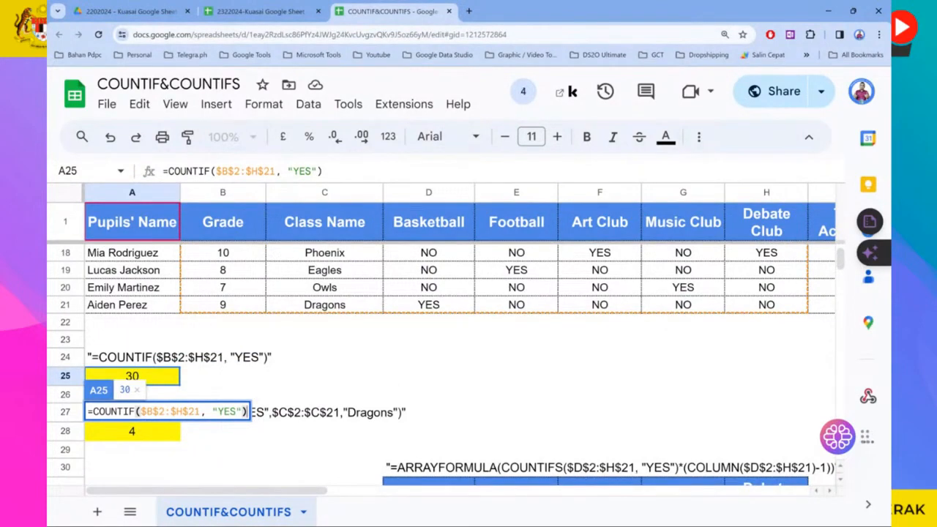
- Read the expanded function help for the COUNTIF formula in A25, covering its range and criterion arguments, and close it
key(ctrl+a)
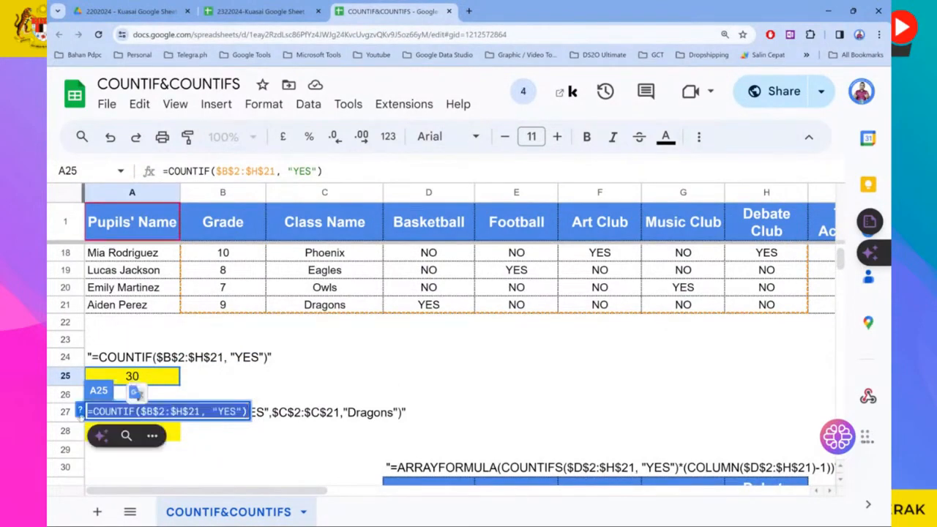
click(140, 411)
scroll(143, 380, down, 1)
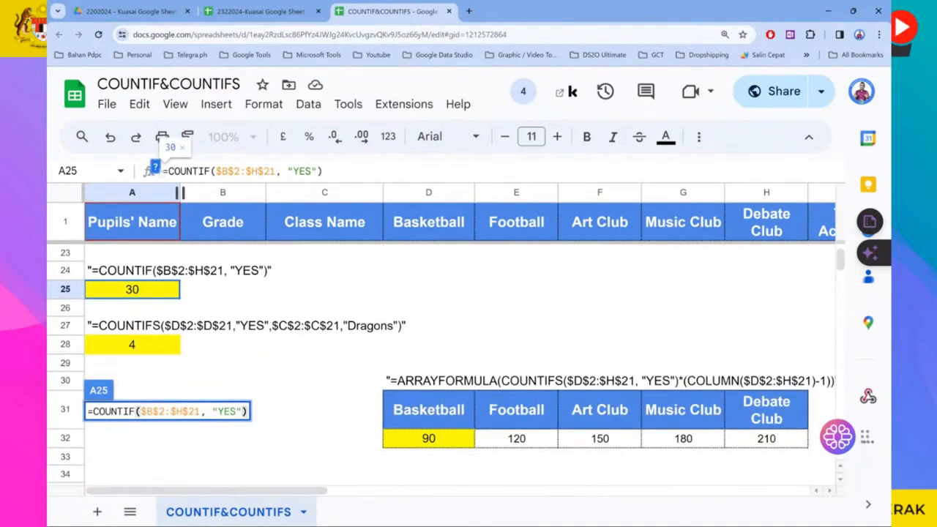
click(173, 171)
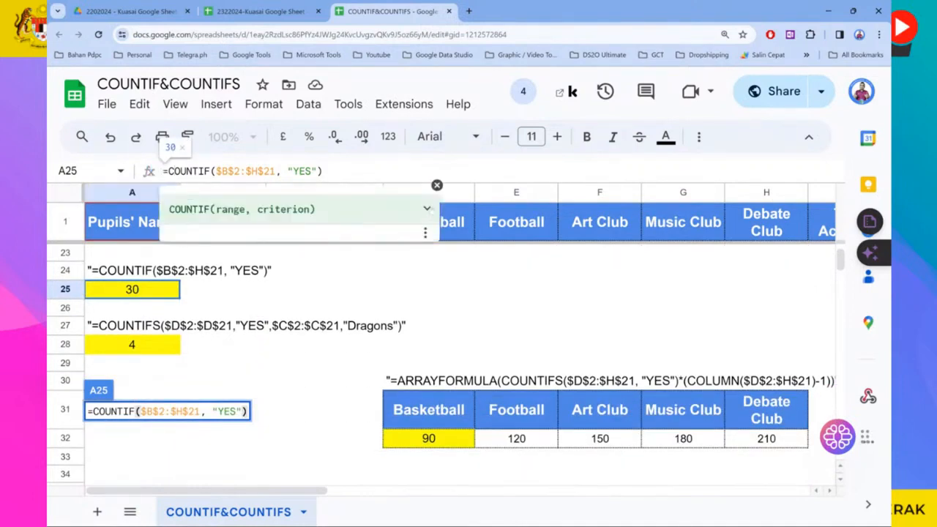
click(427, 210)
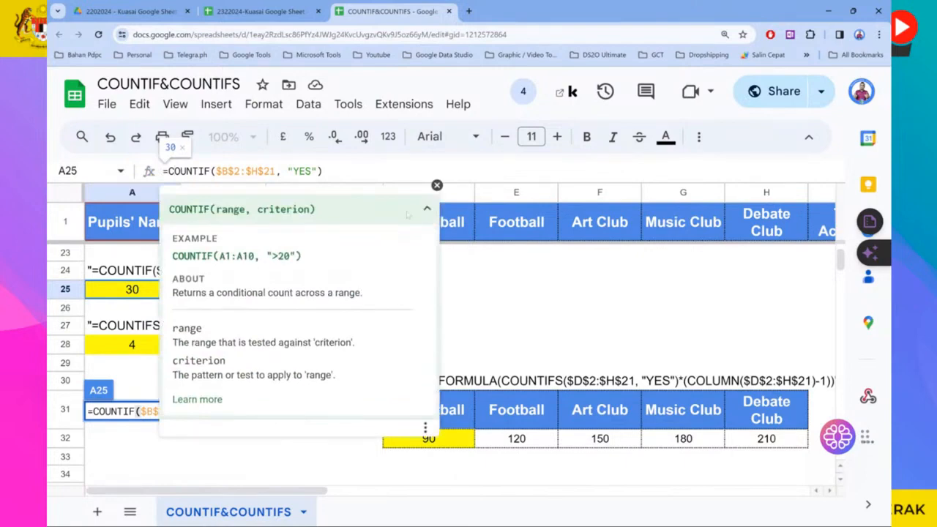
click(437, 186)
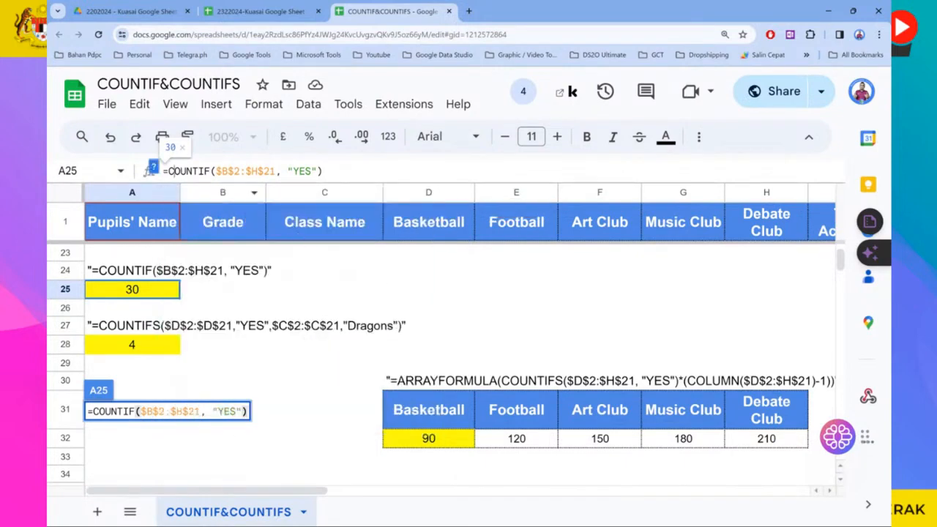
- Leave the A25 formula by selecting a cell in the Grade column, and review the pupils' activities table back to row 2
scroll(439, 352, up, 5)
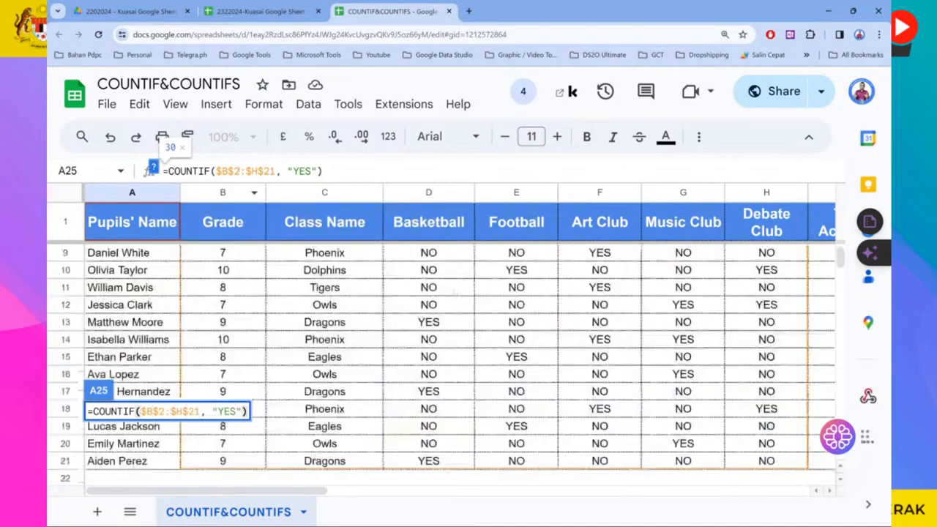
click(428, 287)
click(249, 253)
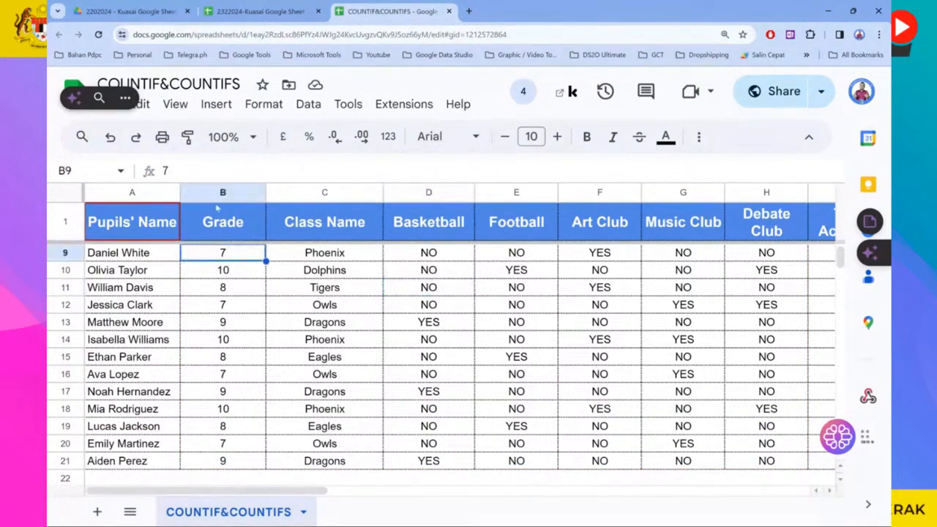
scroll(218, 209, down, 3)
scroll(217, 208, up, 5)
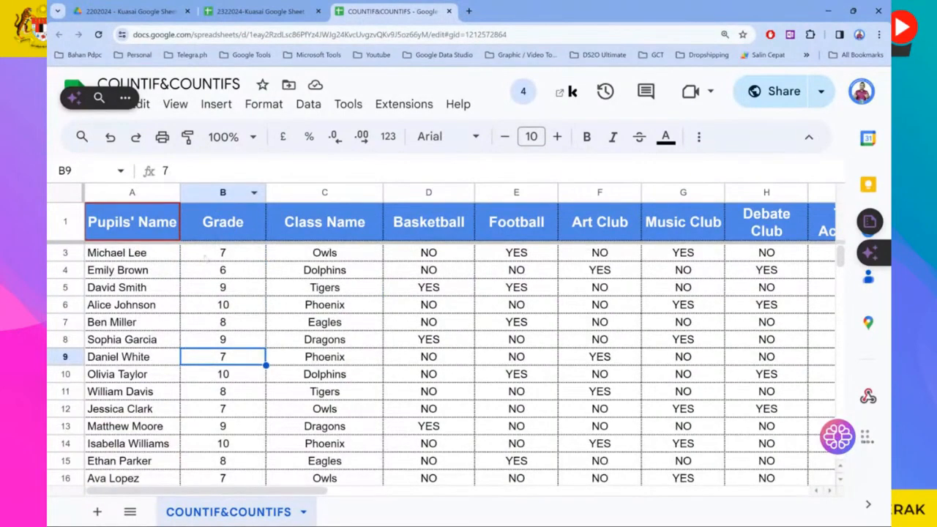
scroll(212, 261, up, 1)
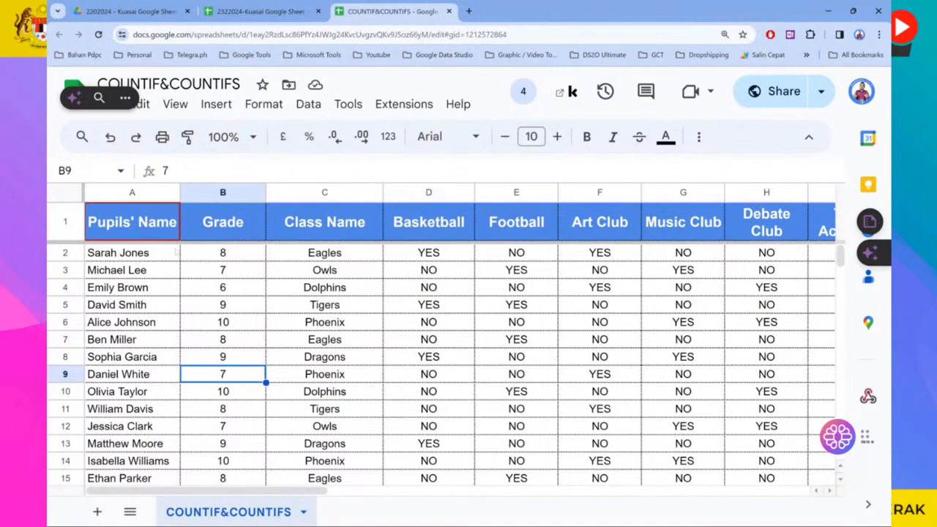
- Change the COUNTIF formula in cell A25 so its range starts at column D, giving =COUNTIF($D$2:$H$21, "YES")
scroll(225, 265, down, 3)
click(149, 479)
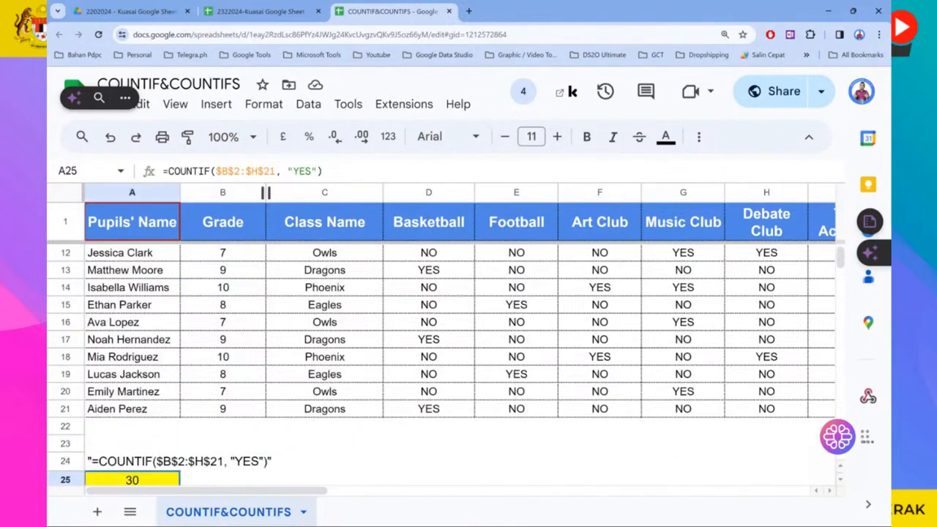
key(F2)
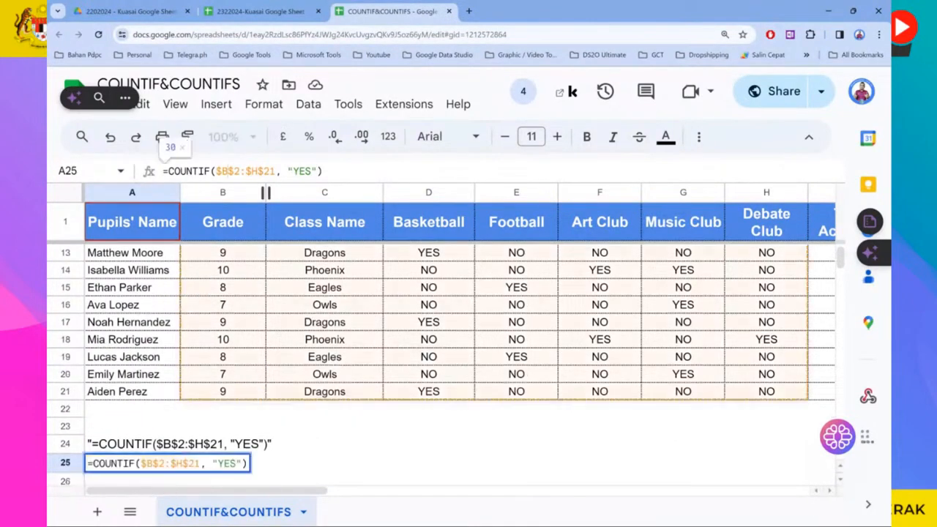
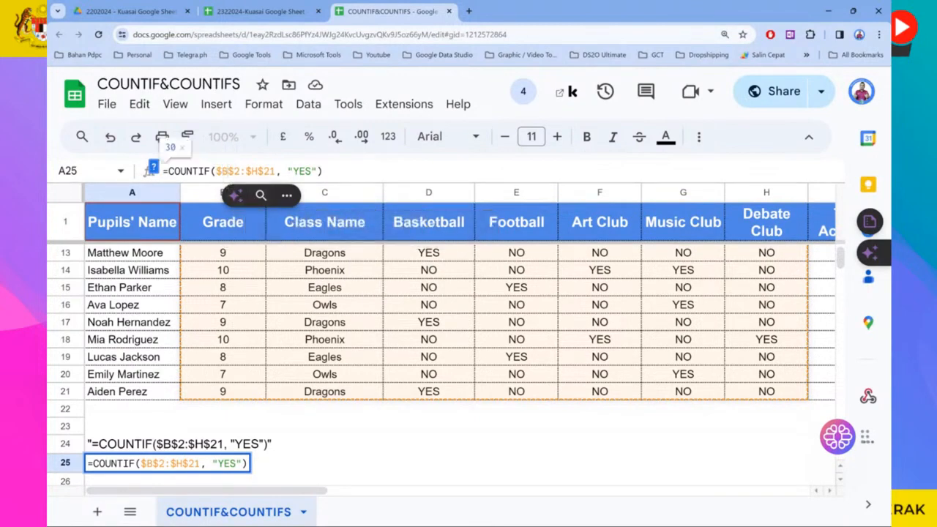
text(D)
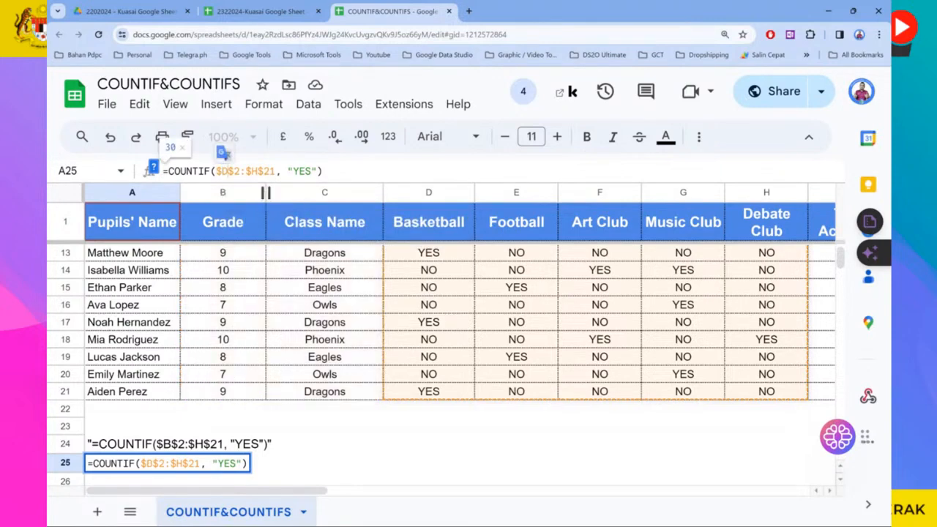
key(Tab)
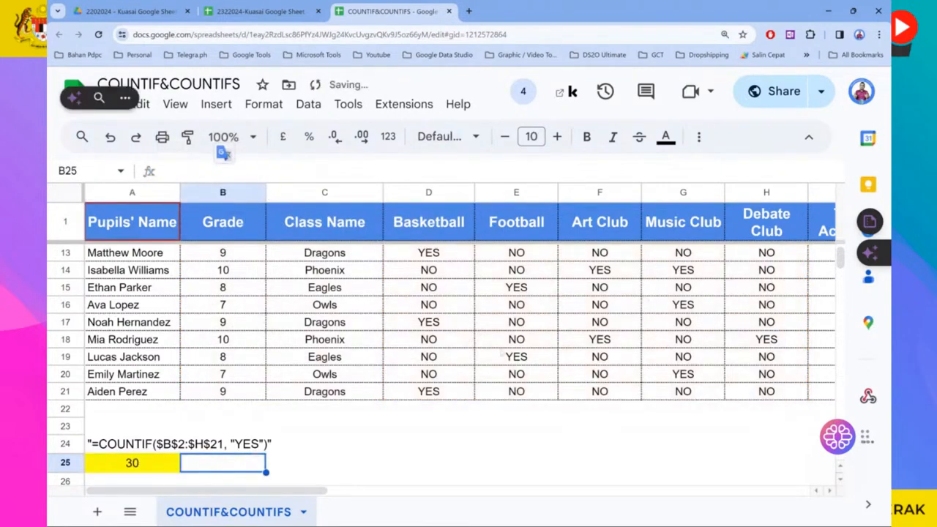
- Examine the COUNTIF formula in A25, comparing its $D$2:$H$21 range and "YES" criterion with the activity columns
scroll(566, 434, up, 5)
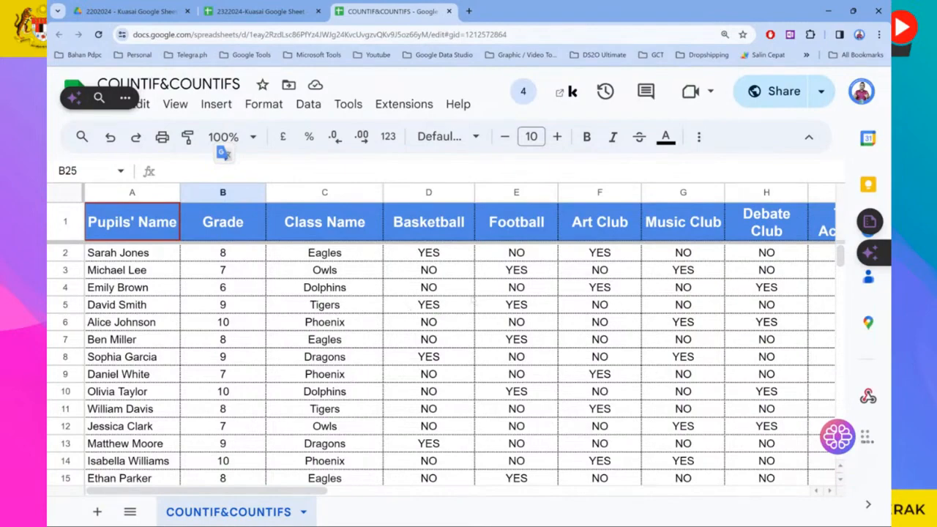
scroll(440, 366, down, 5)
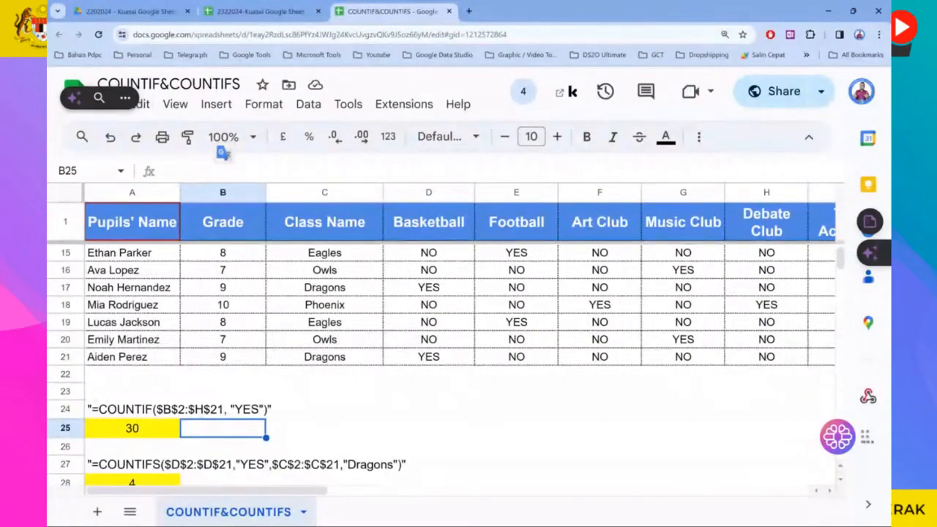
click(164, 431)
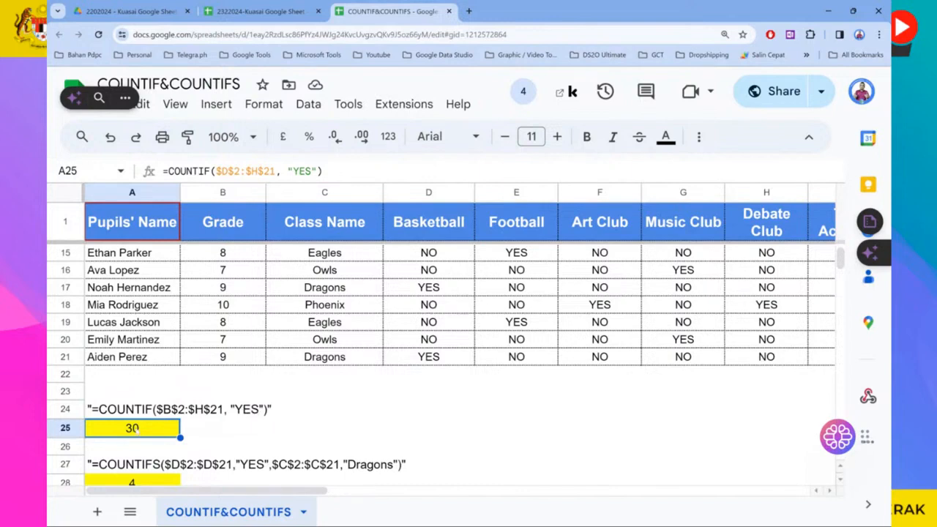
click(299, 172)
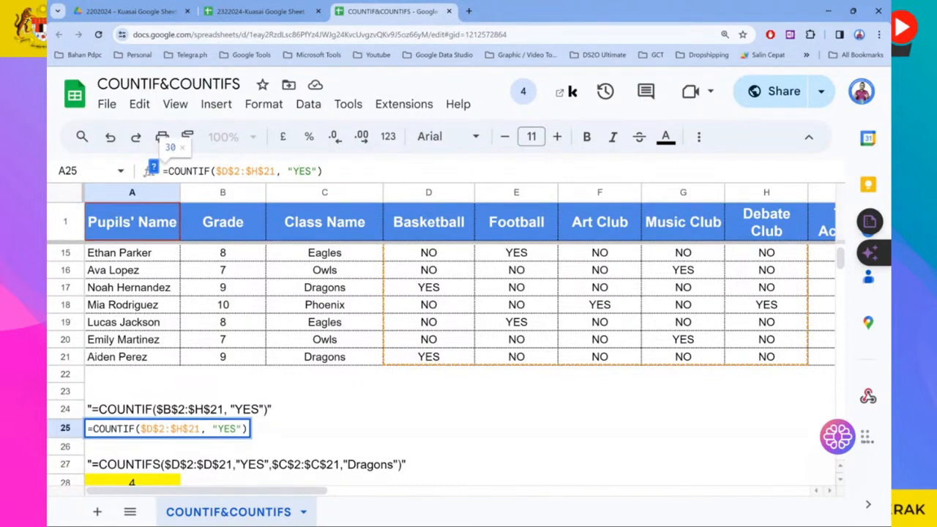
drag(216, 171, 275, 170)
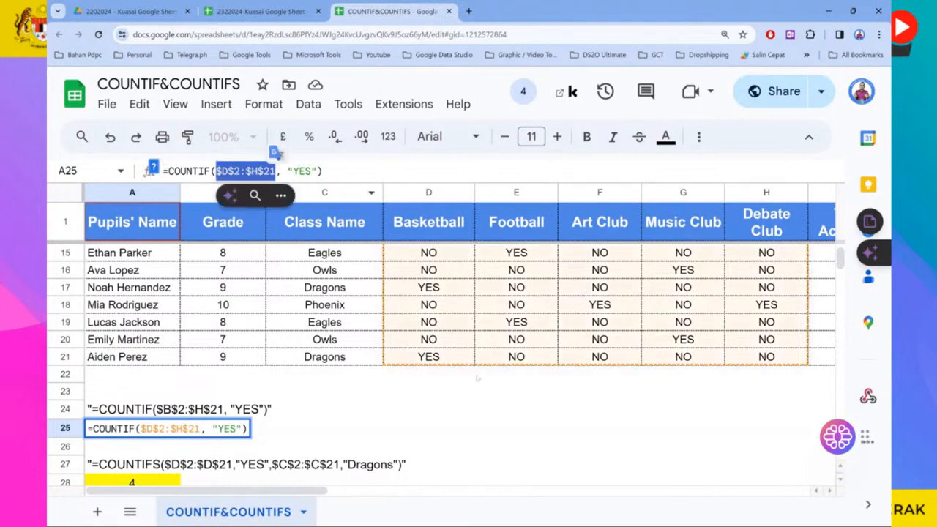
scroll(477, 378, up, 5)
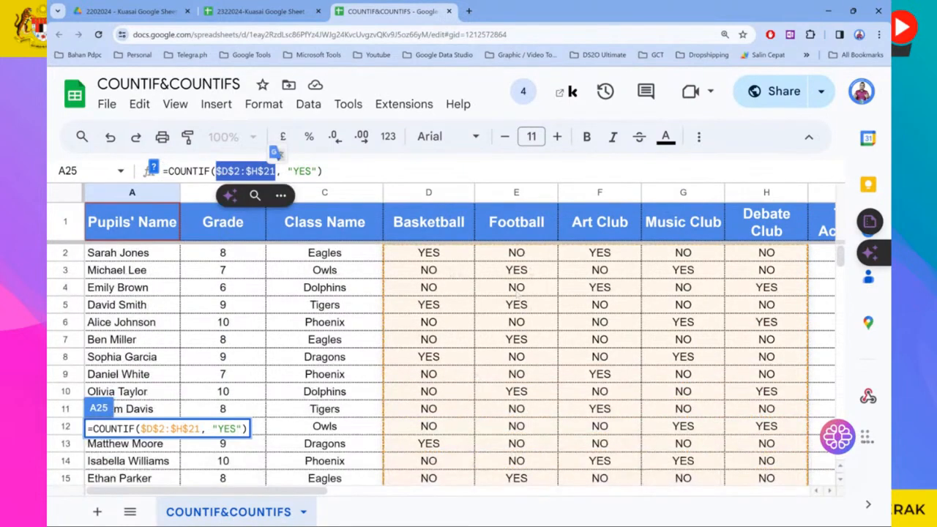
scroll(326, 194, down, 3)
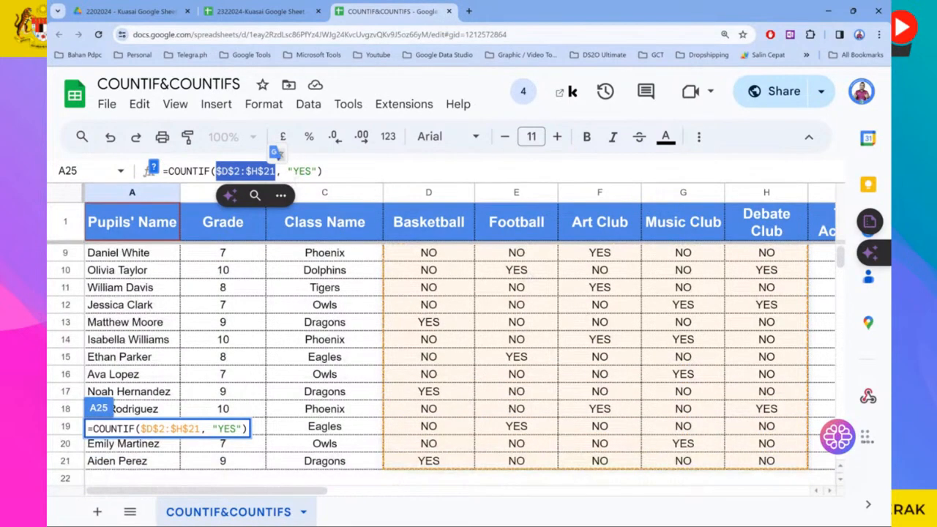
click(296, 171)
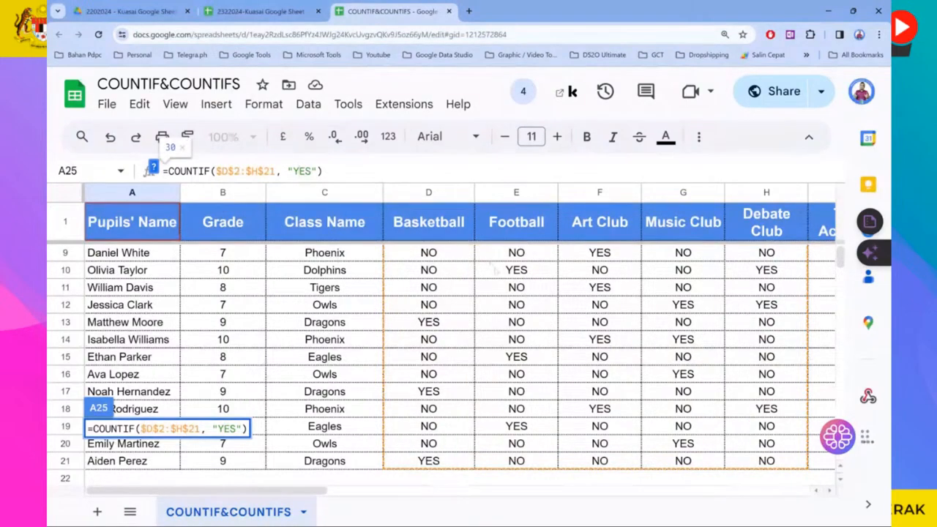
key(Return)
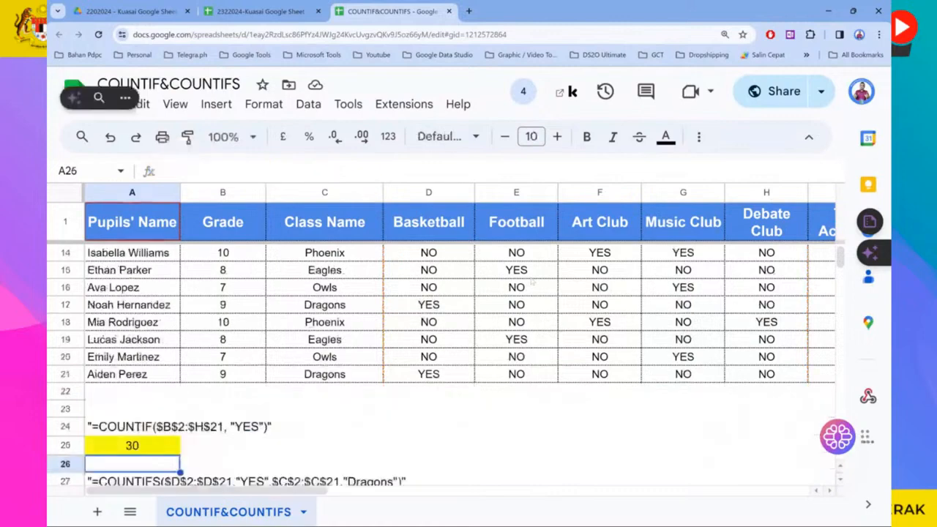
- Open the COUNTIFS formula in A28 and examine its highlighted ranges in the Class Name and Basketball columns
scroll(545, 359, down, 3)
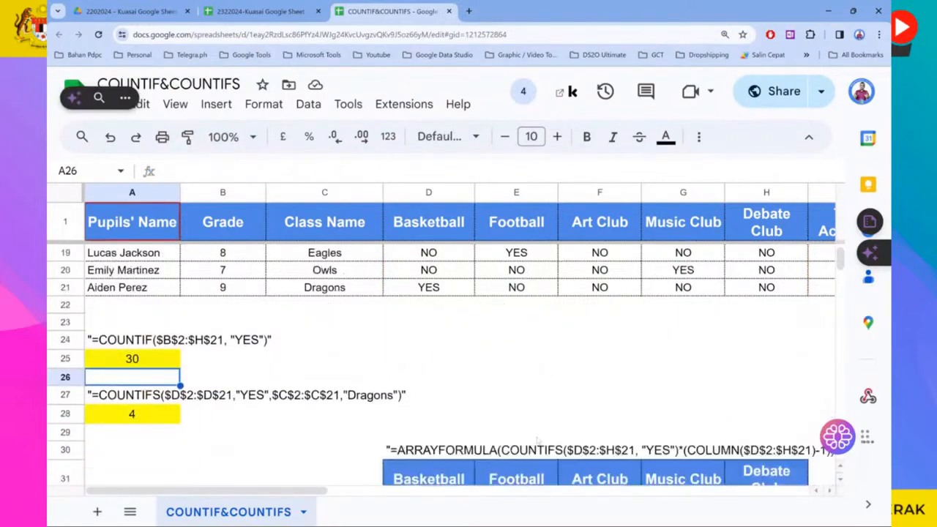
scroll(314, 309, up, 3)
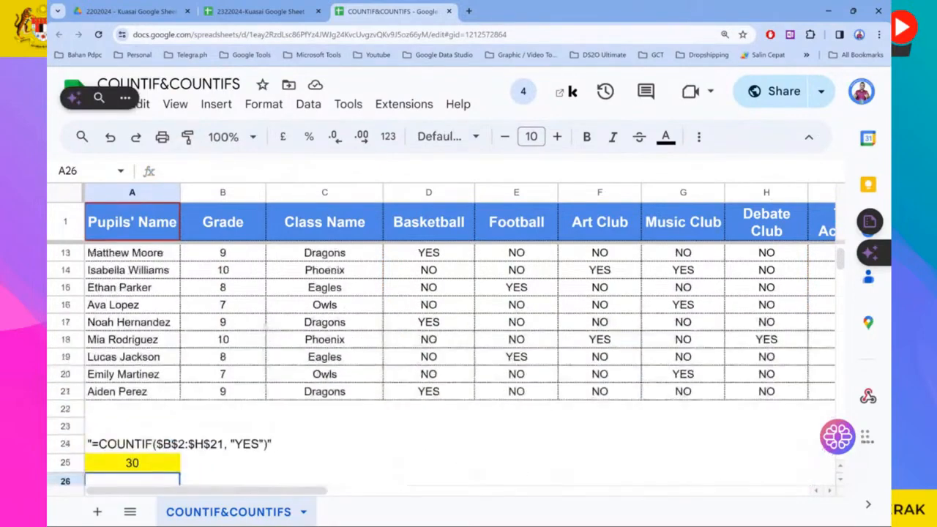
scroll(213, 353, down, 2)
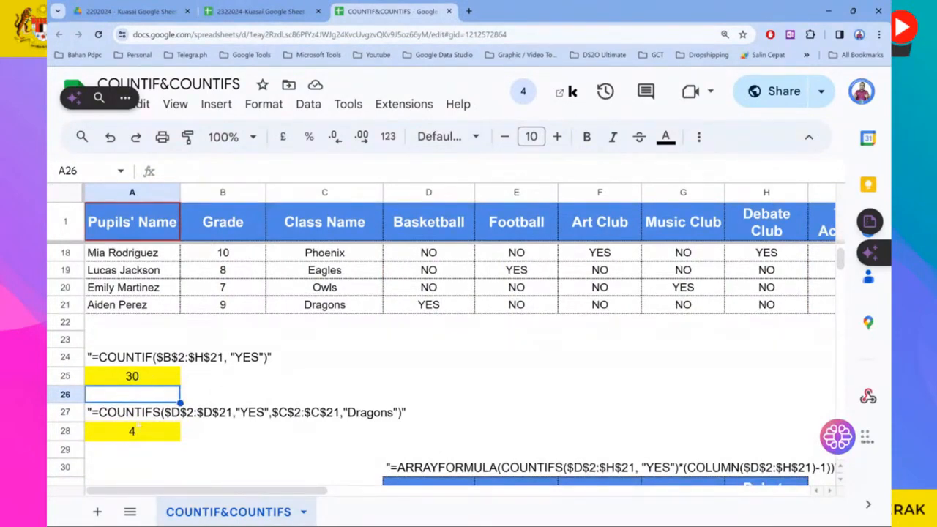
click(138, 427)
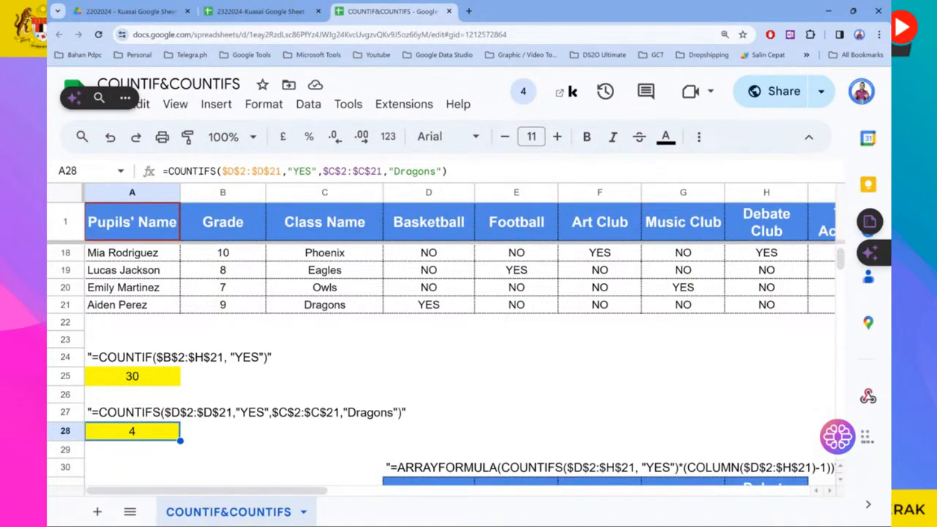
double_click(138, 428)
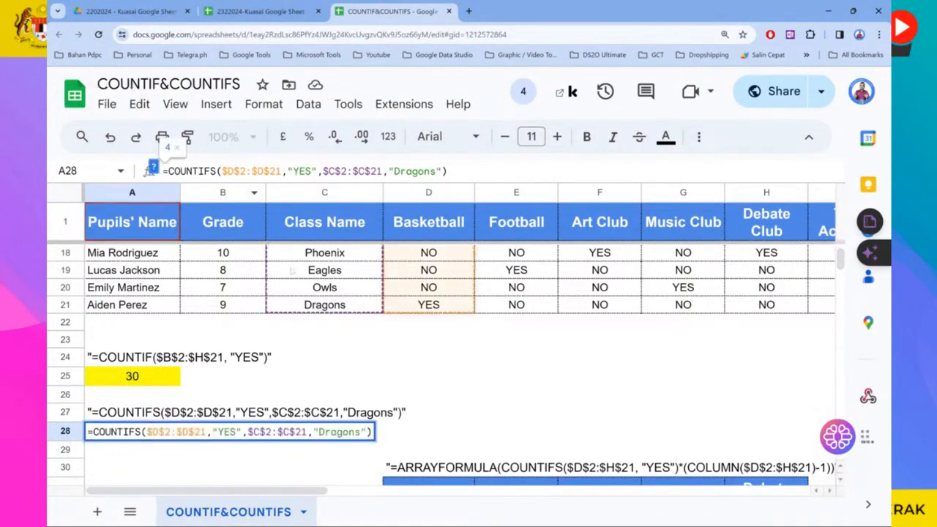
scroll(353, 326, up, 1)
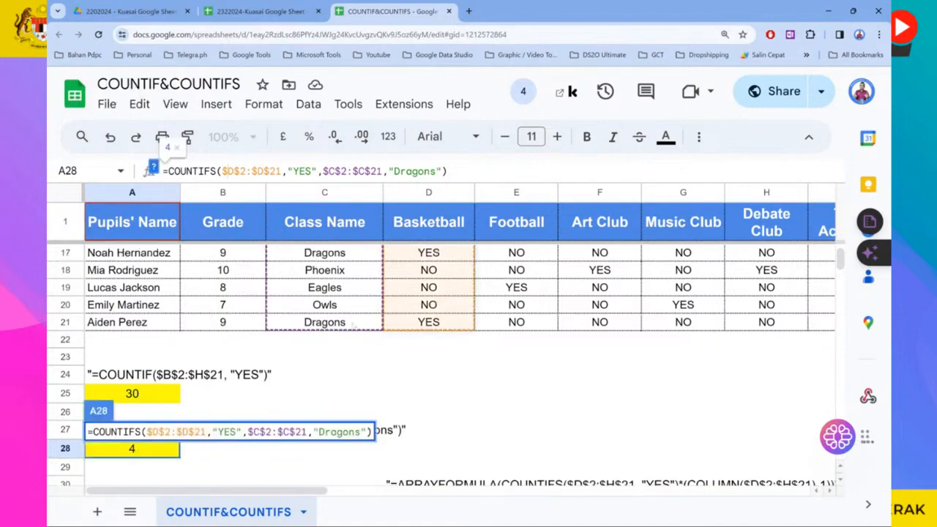
scroll(353, 326, up, 5)
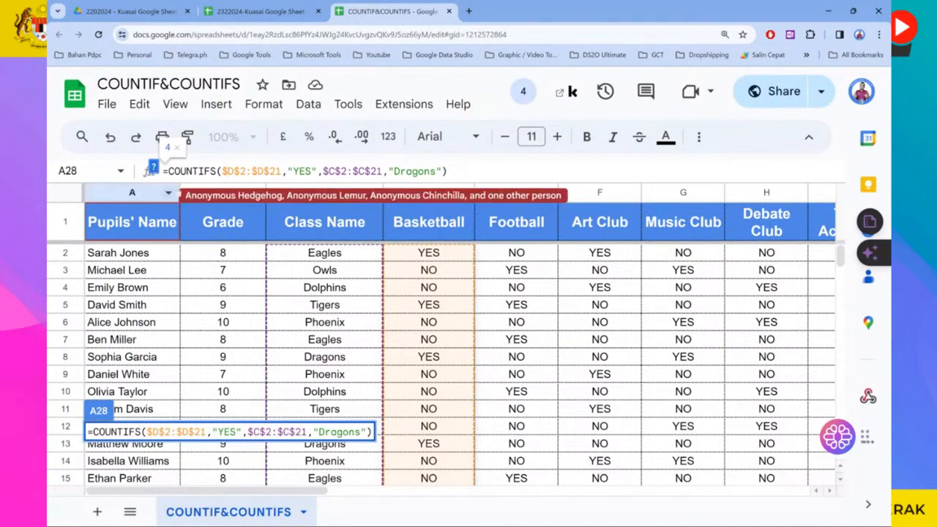
- Consult the formula help for the first criteria range of COUNTIFS and compare it with the Basketball column
click(154, 167)
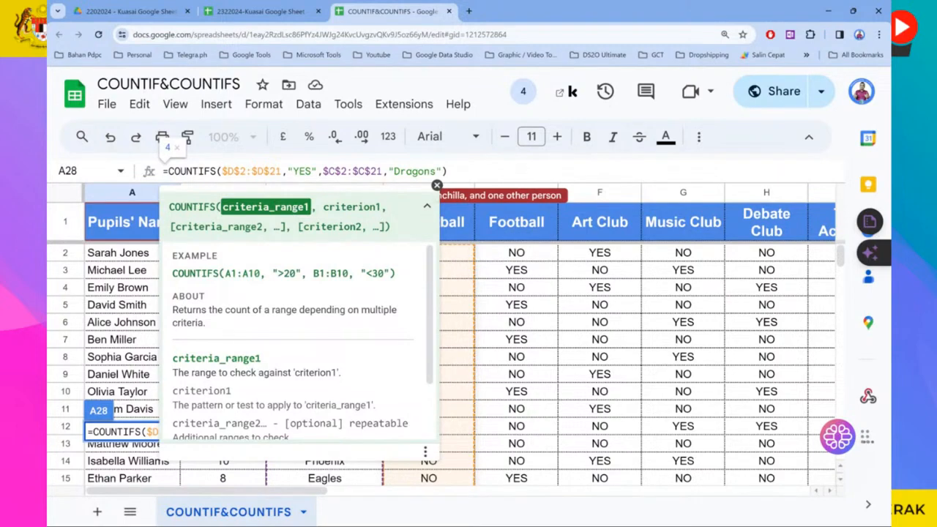
click(436, 185)
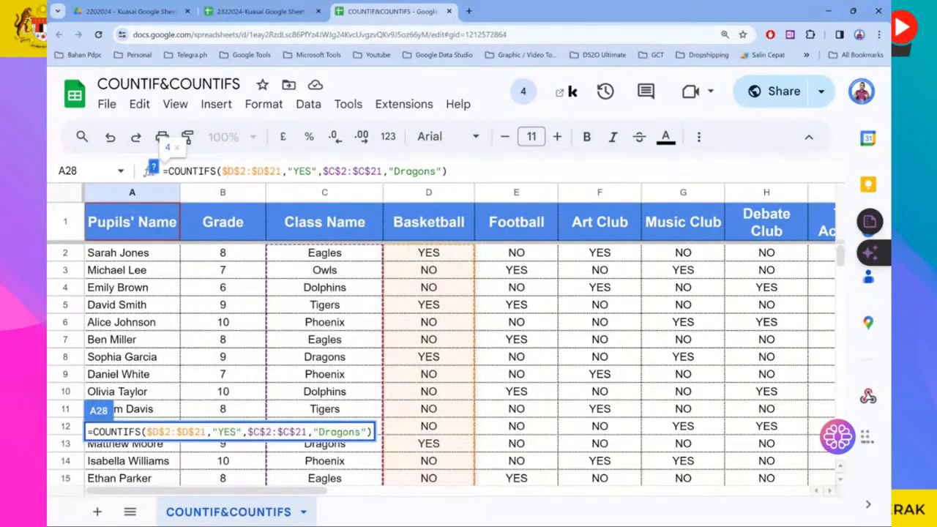
click(152, 170)
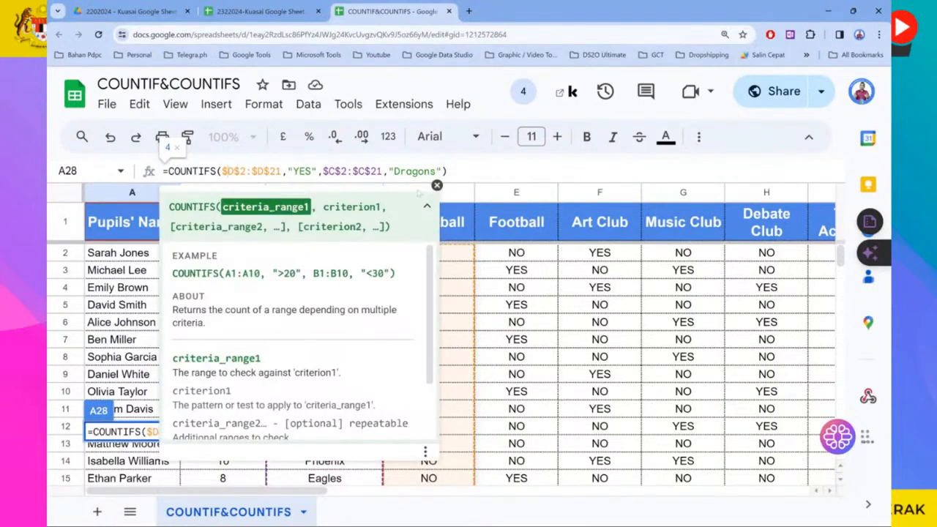
click(437, 185)
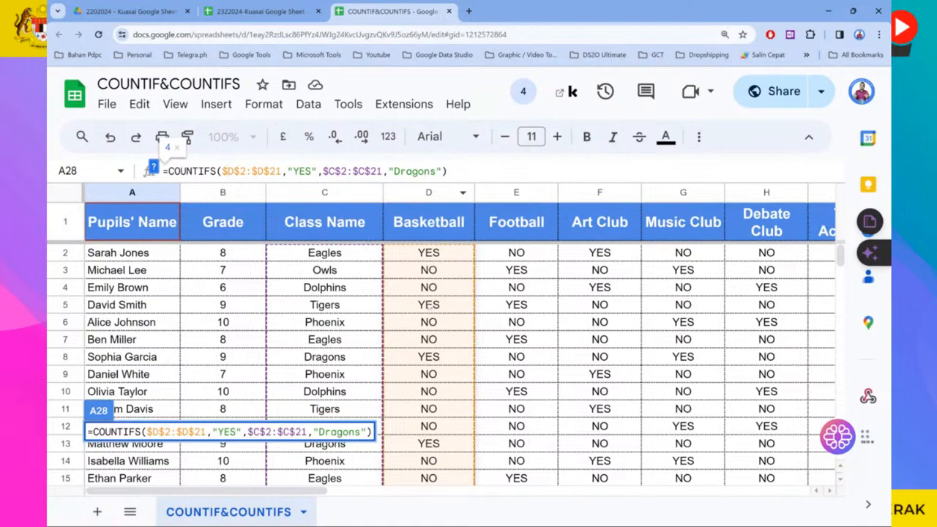
scroll(461, 366, down, 3)
scroll(461, 366, up, 3)
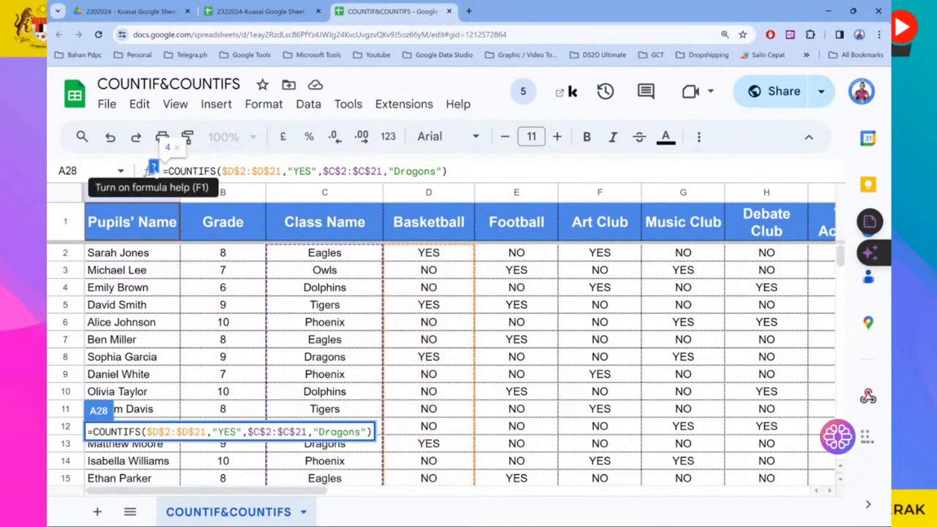
- Consult the formula help for the "YES" and "Dragons" criteria of the COUNTIFS formula
click(152, 169)
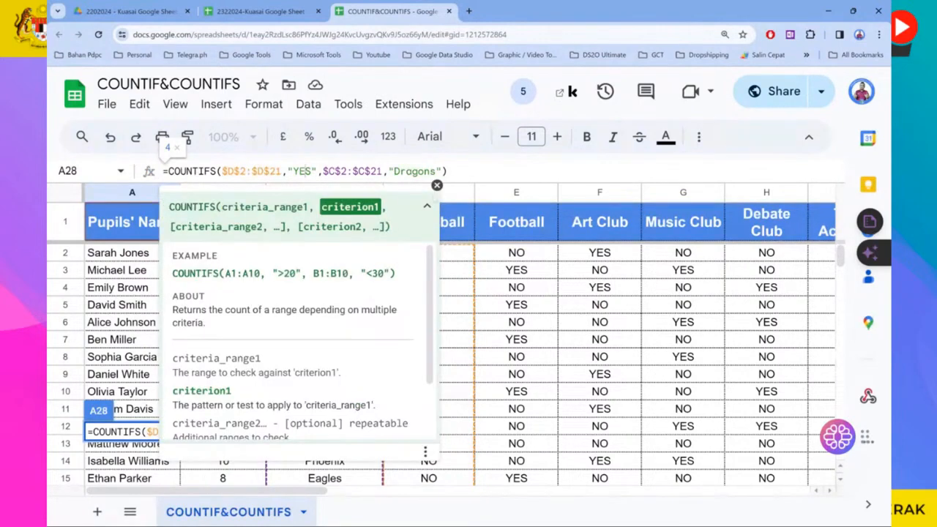
click(437, 185)
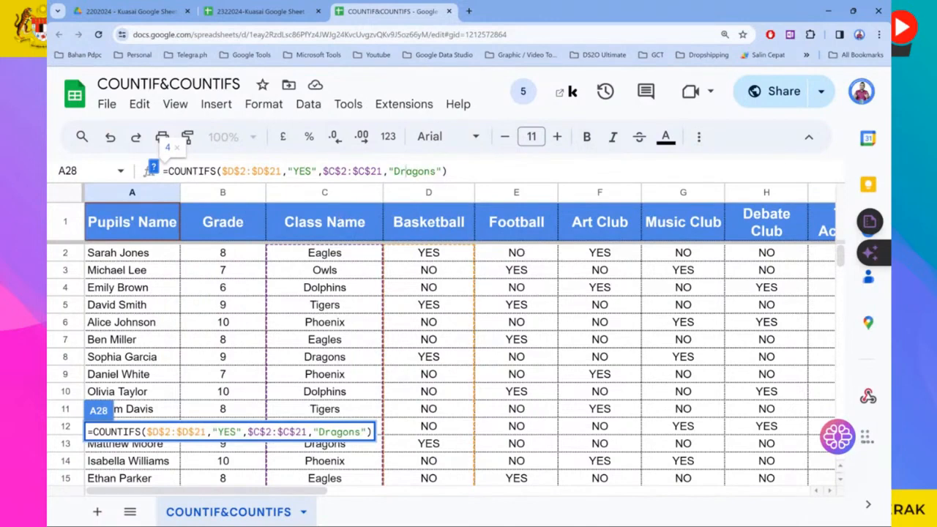
click(154, 168)
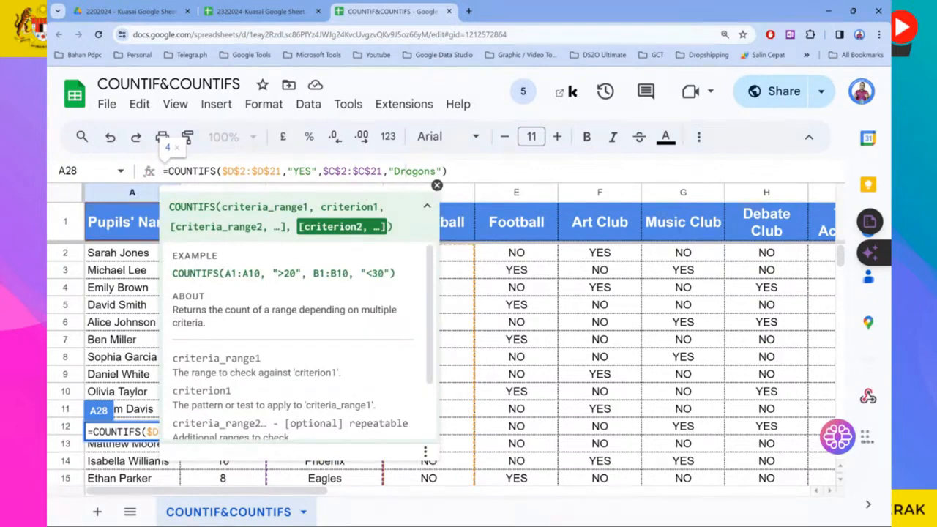
click(437, 185)
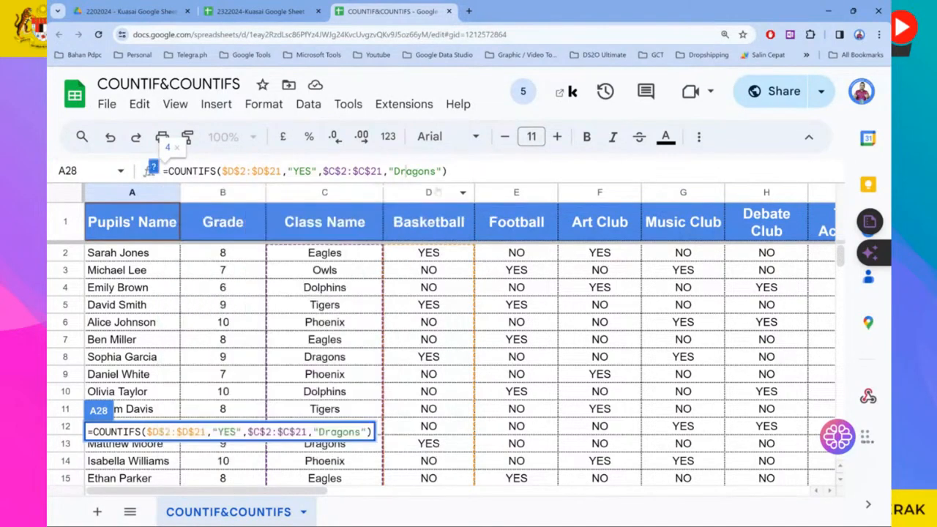
- Review the COUNTIFS arguments $D$2:$D$21, $C$2:$C$21 and "Dragons" in turn, leave the formula as is, and return to the pupil table
click(221, 172)
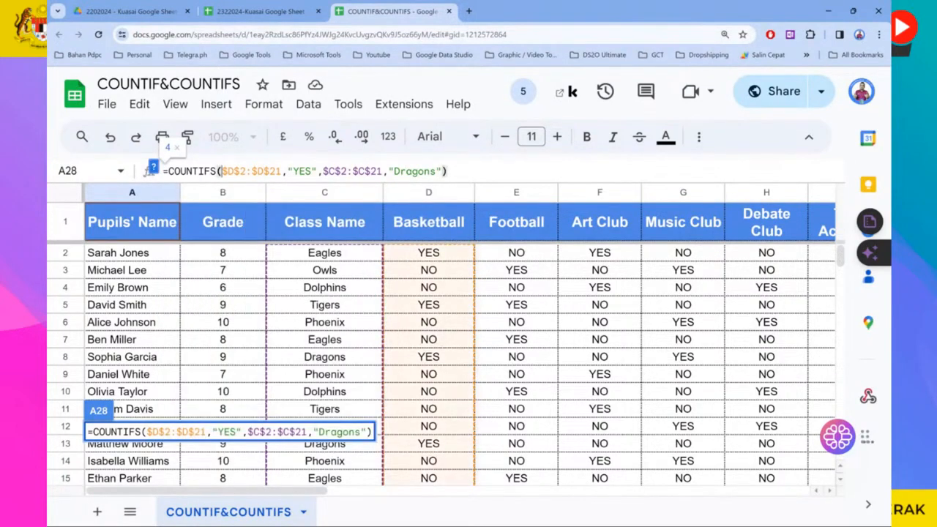
click(239, 172)
click(341, 172)
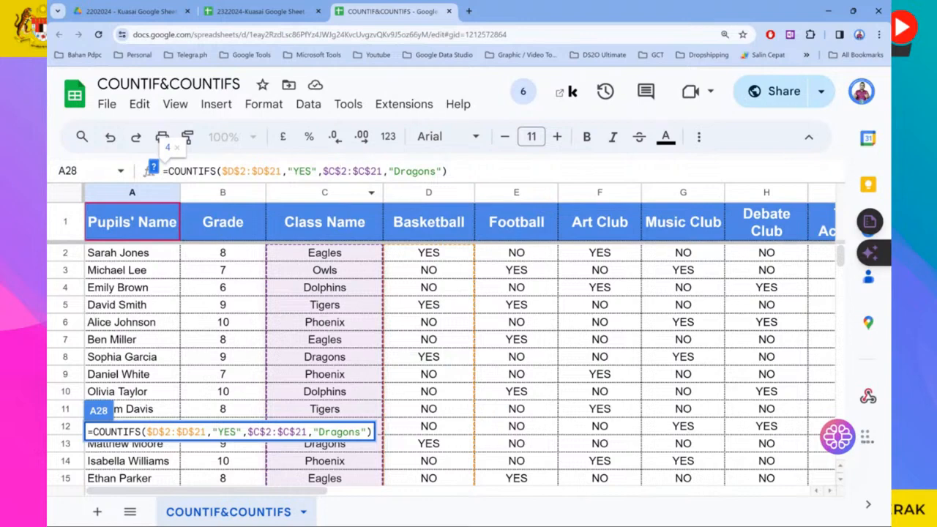
drag(394, 171, 437, 171)
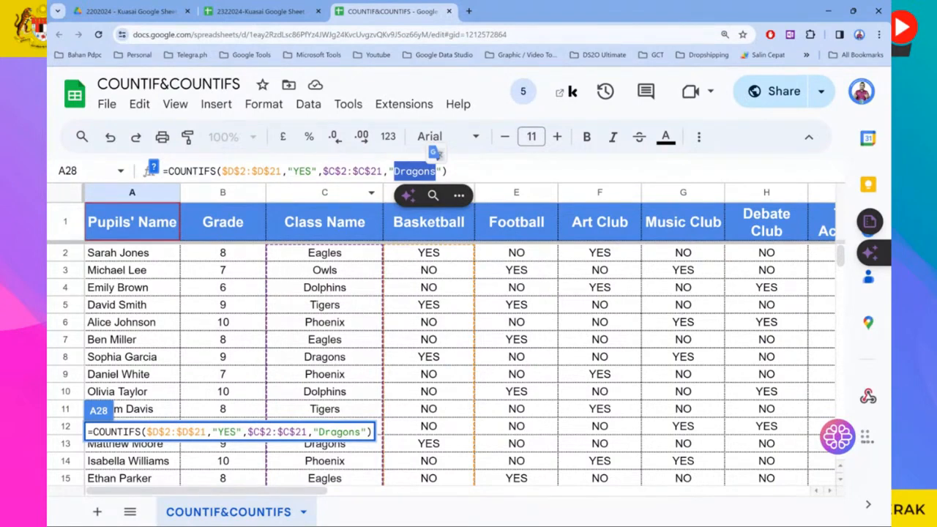
key(Return)
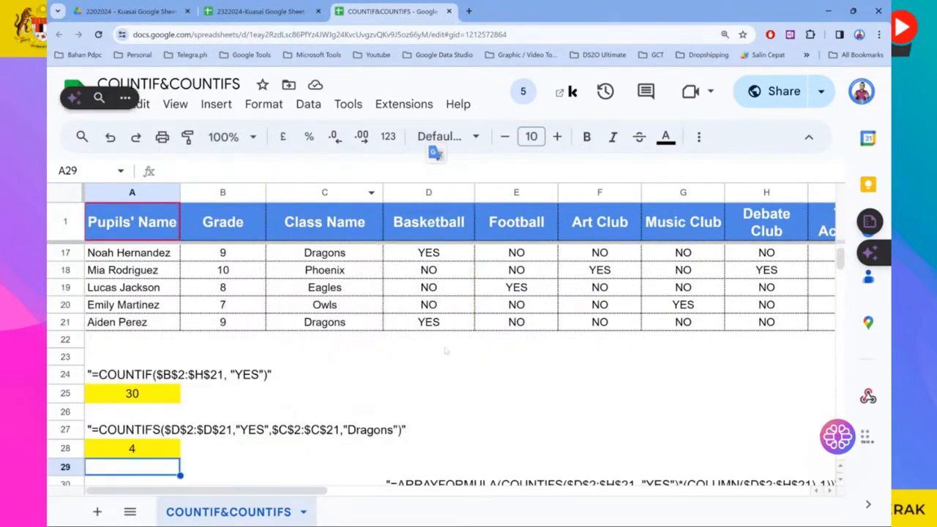
scroll(448, 351, up, 5)
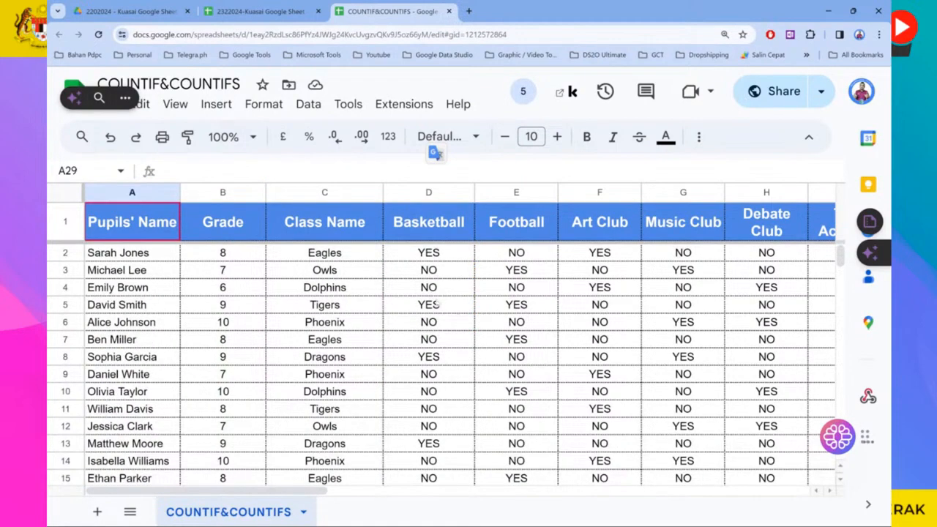
- Open the COUNTIF formula in K25 below the subject marks table and examine its $N$2:$R$21 range
scroll(425, 366, down, 6)
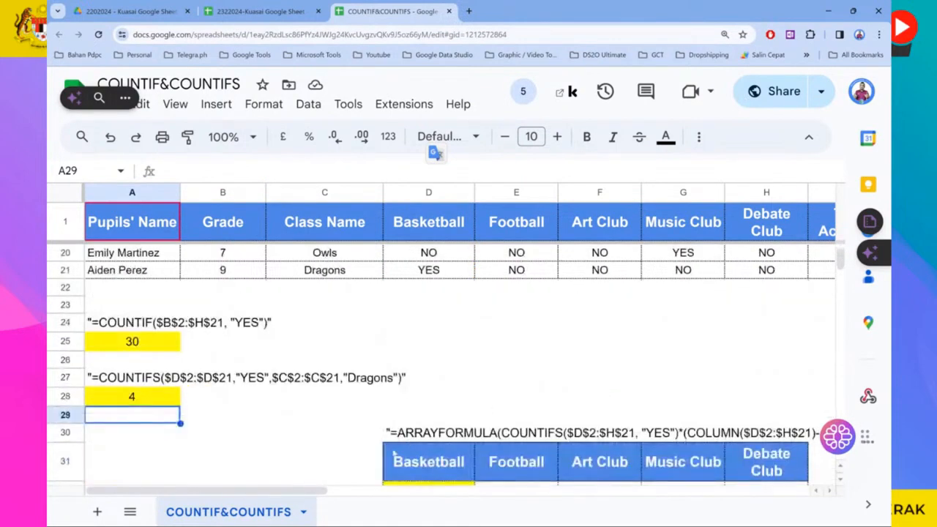
drag(290, 495, 574, 503)
scroll(551, 391, up, 4)
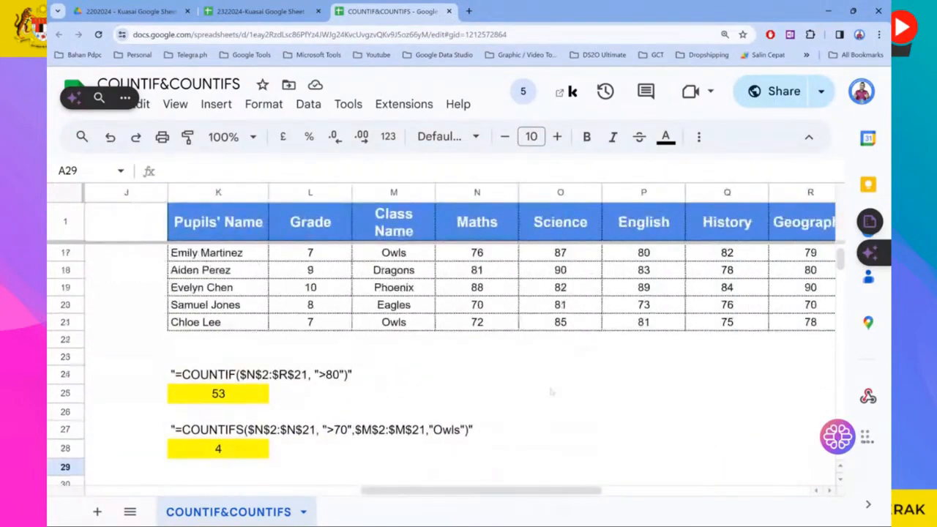
scroll(552, 392, up, 4)
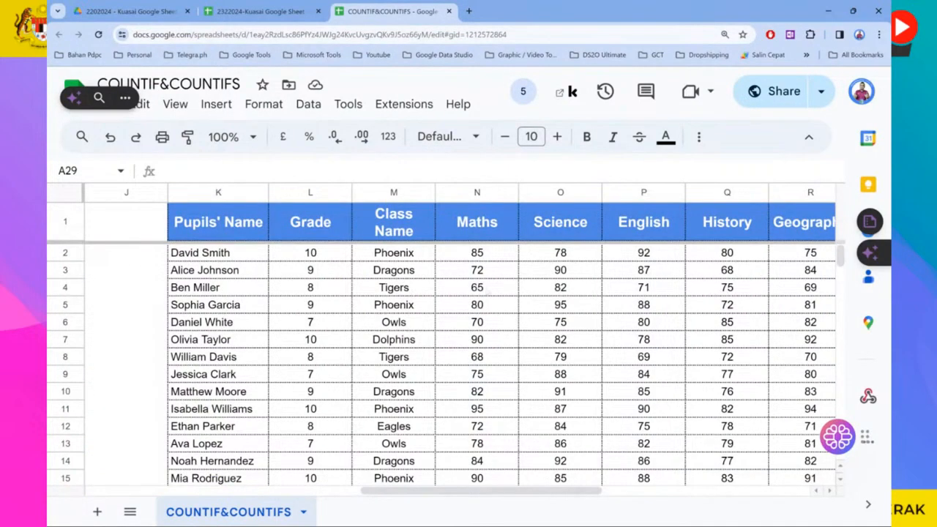
scroll(621, 269, down, 4)
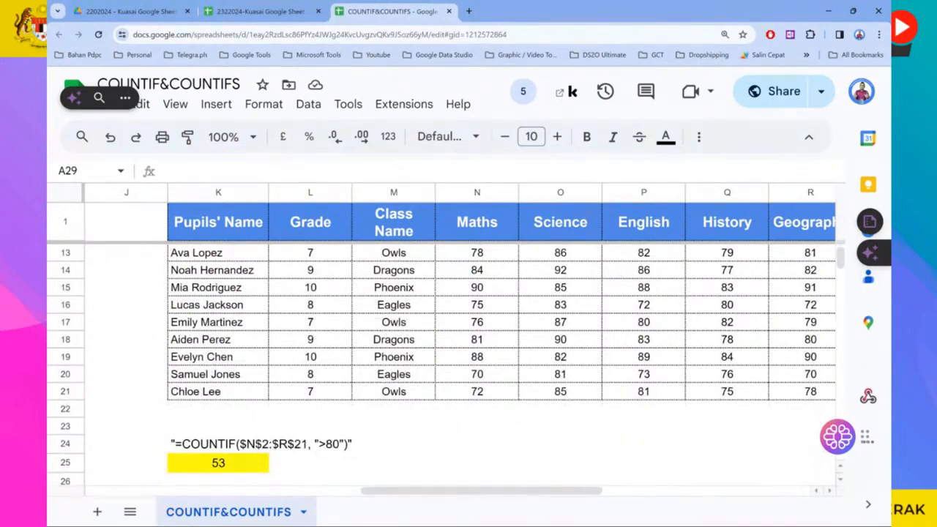
click(218, 464)
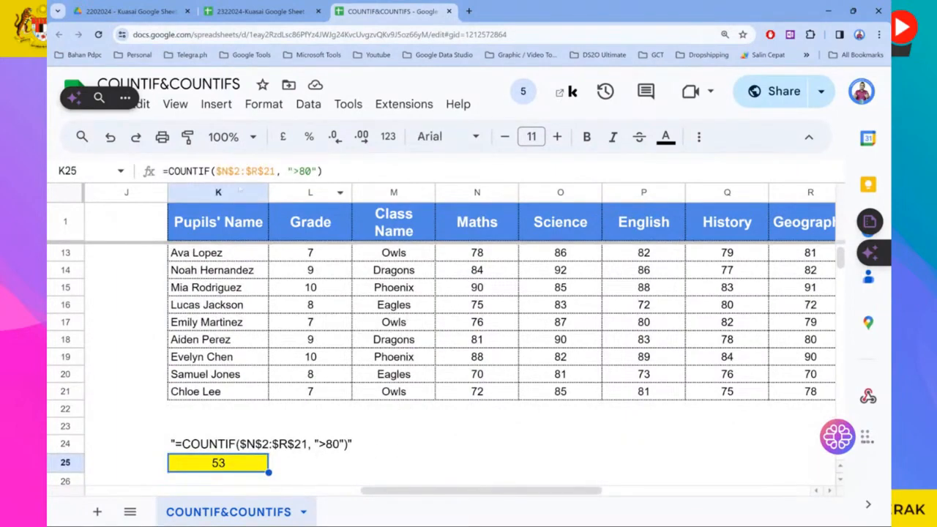
click(330, 172)
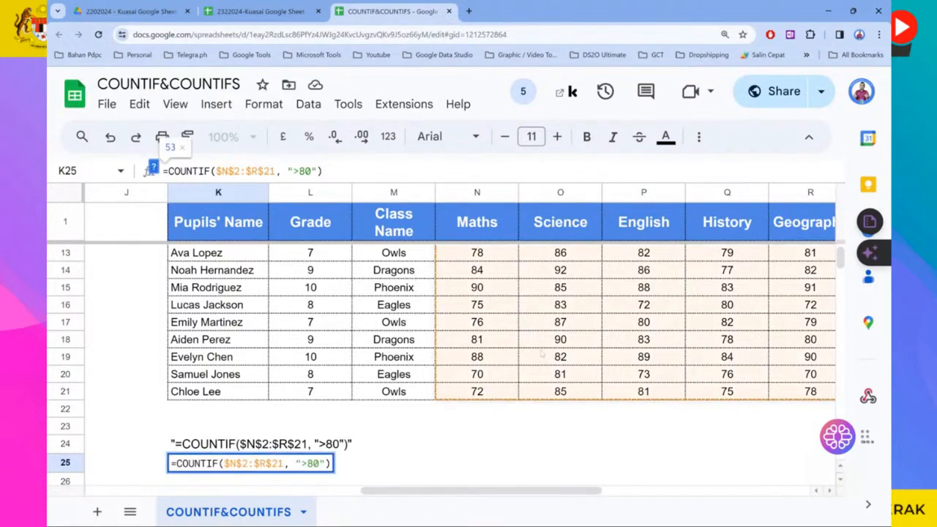
scroll(541, 354, up, 4)
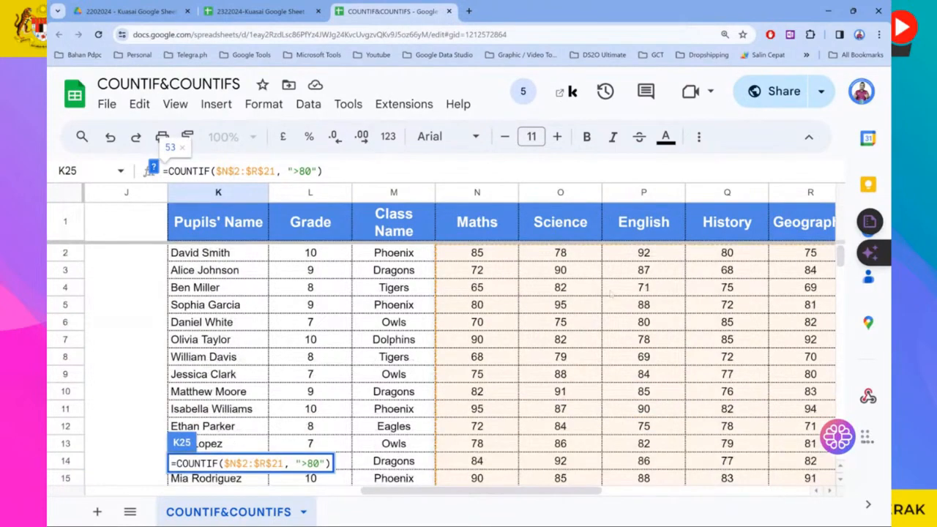
scroll(611, 292, down, 4)
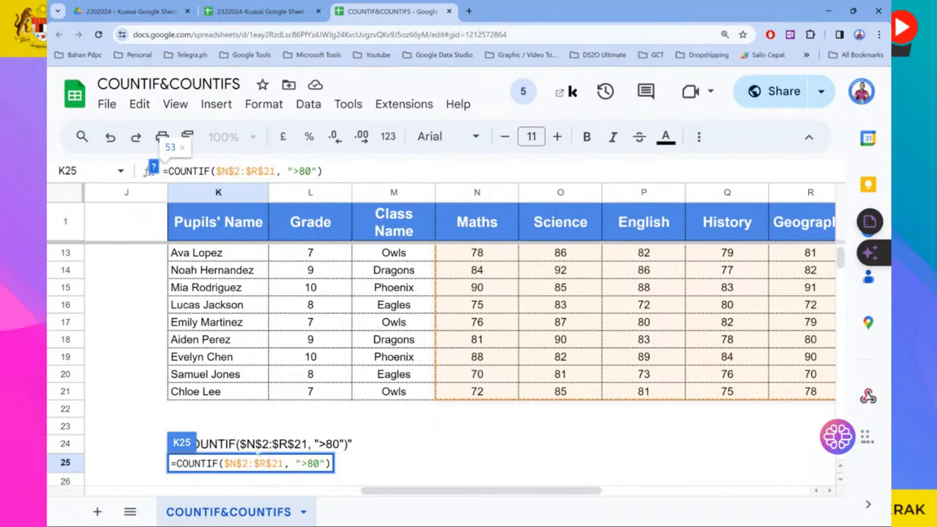
- Replace the COUNTIF range in K25 with the Maths marks N2:N21, keeping the ">80" criterion
drag(284, 464, 224, 464)
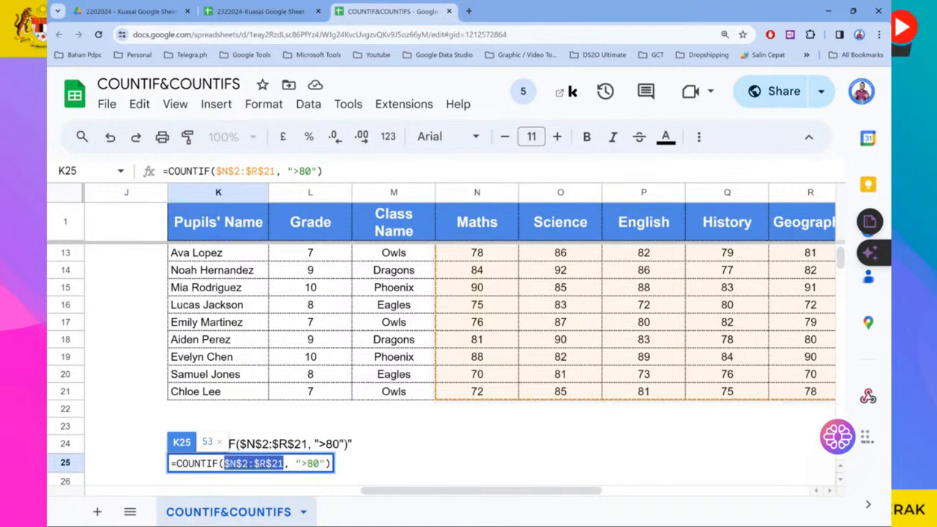
key(BackSpace)
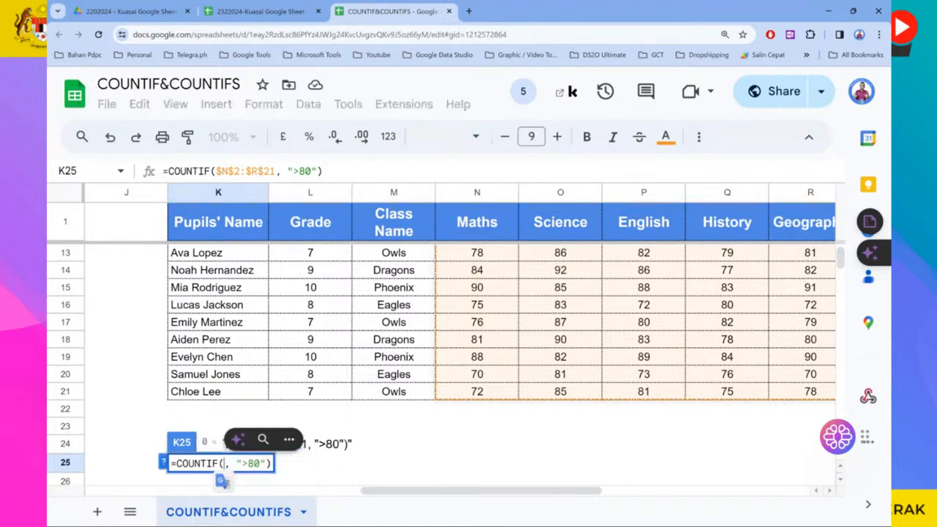
scroll(223, 481, up, 1)
scroll(528, 393, up, 4)
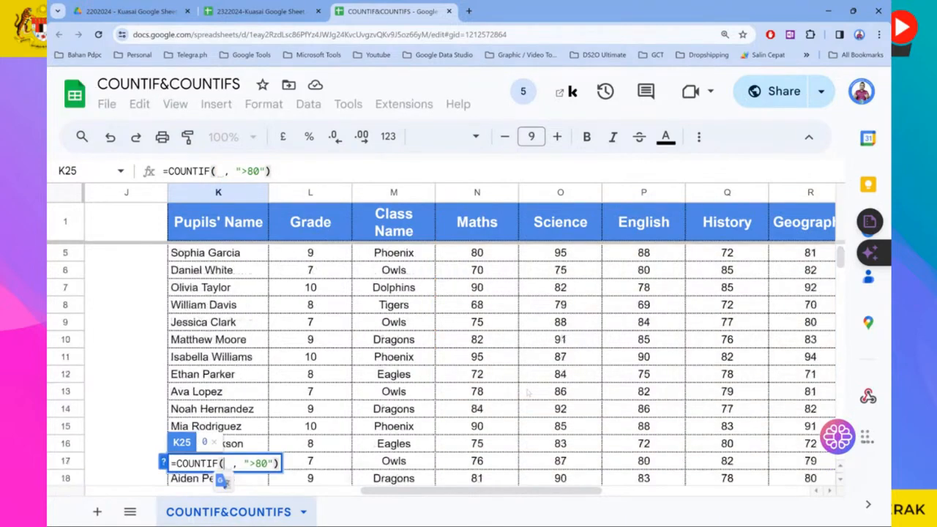
drag(492, 254, 509, 274)
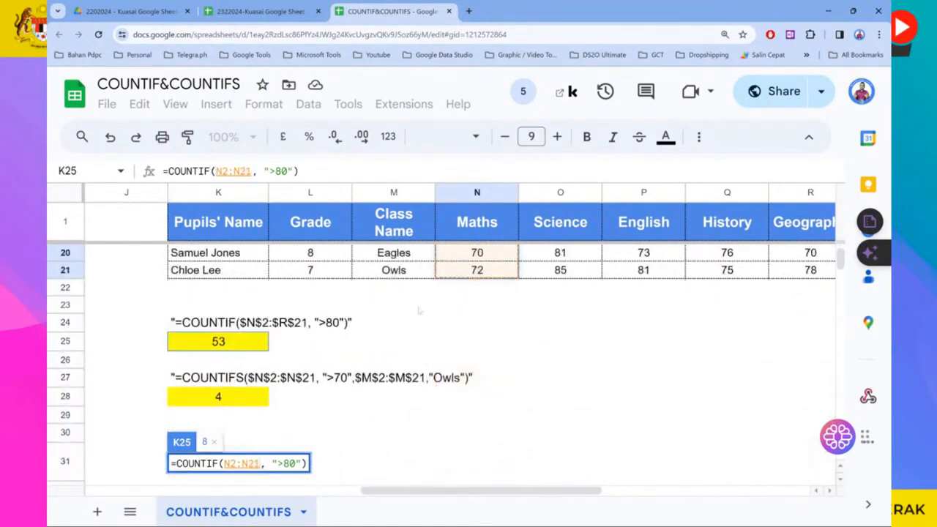
key(Return)
click(242, 344)
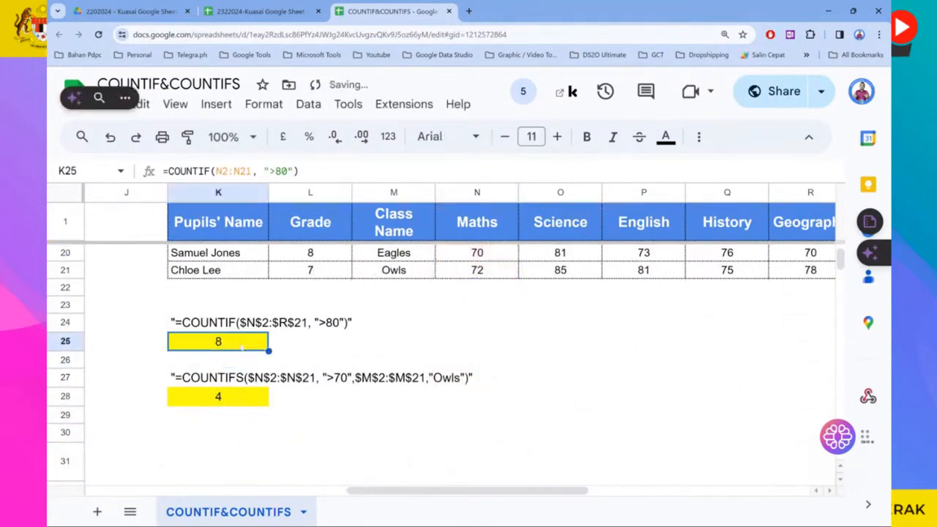
- Reopen the K25 formula, check its highlighted range against the Maths marks, and leave it as is
double_click(242, 344)
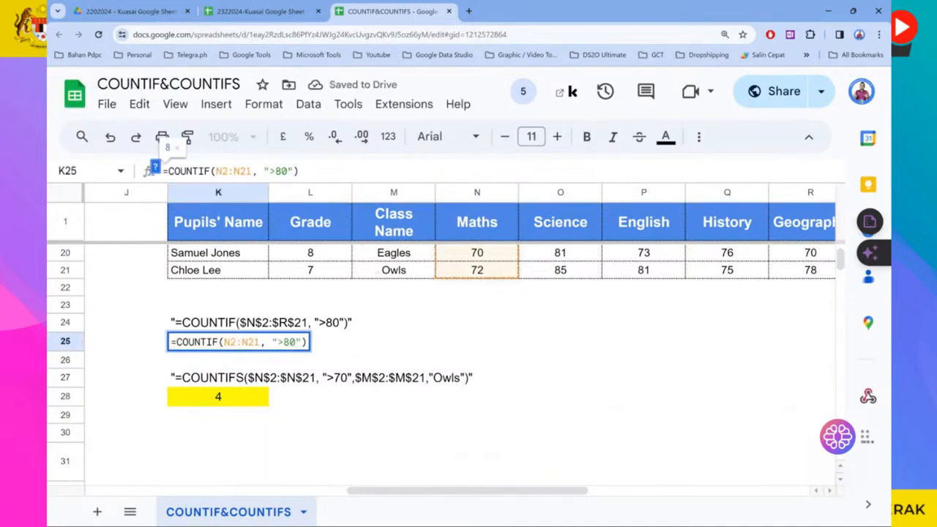
scroll(441, 366, up, 6)
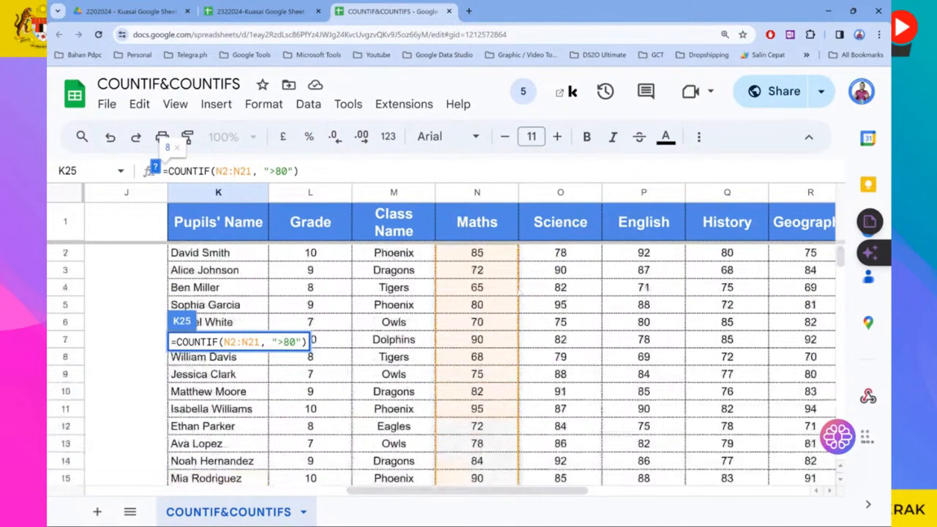
scroll(441, 366, down, 5)
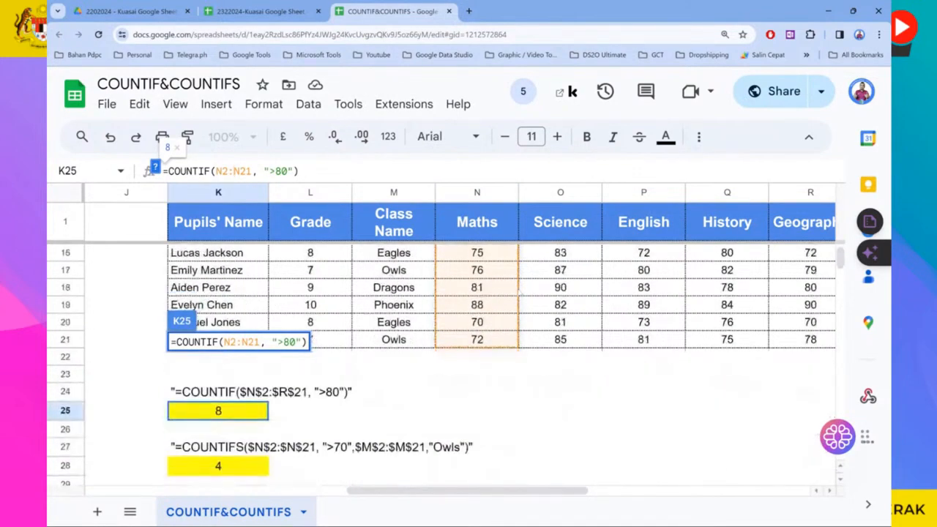
key(Return)
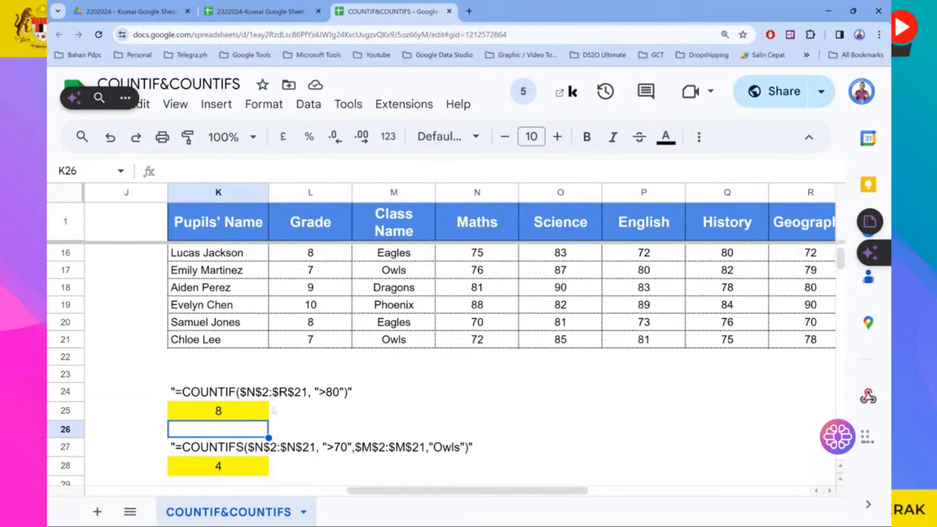
- Open the COUNTIFS formula in K28 and examine its highlighted ranges in the Maths and Class Name columns
scroll(231, 444, down, 1)
click(223, 431)
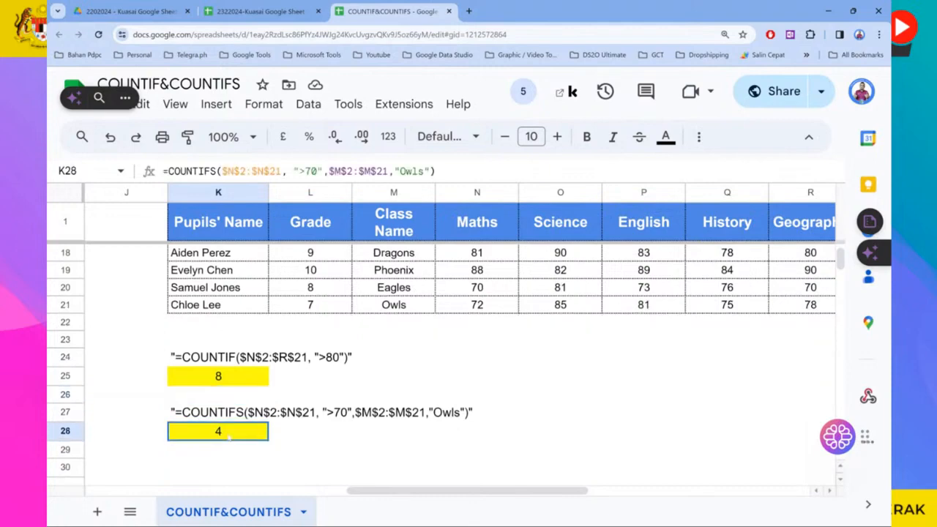
click(252, 172)
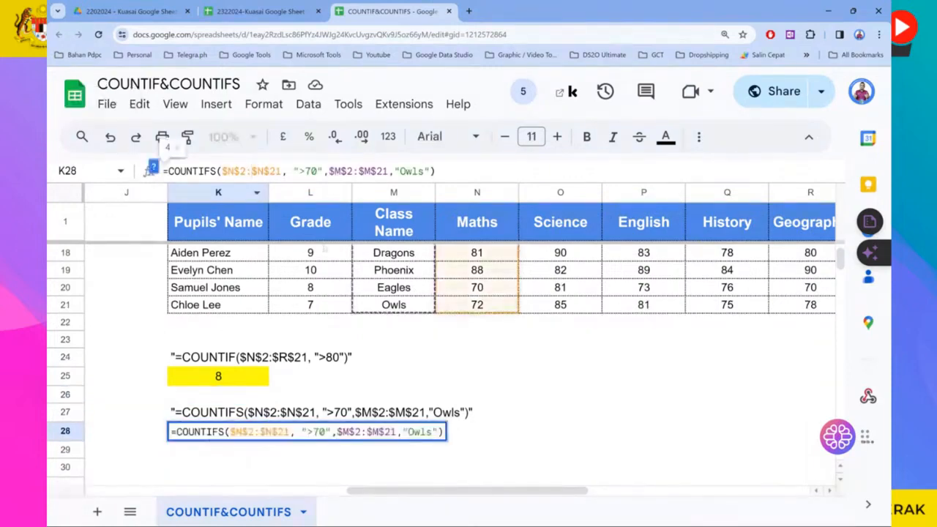
scroll(352, 233, up, 2)
scroll(352, 234, up, 2)
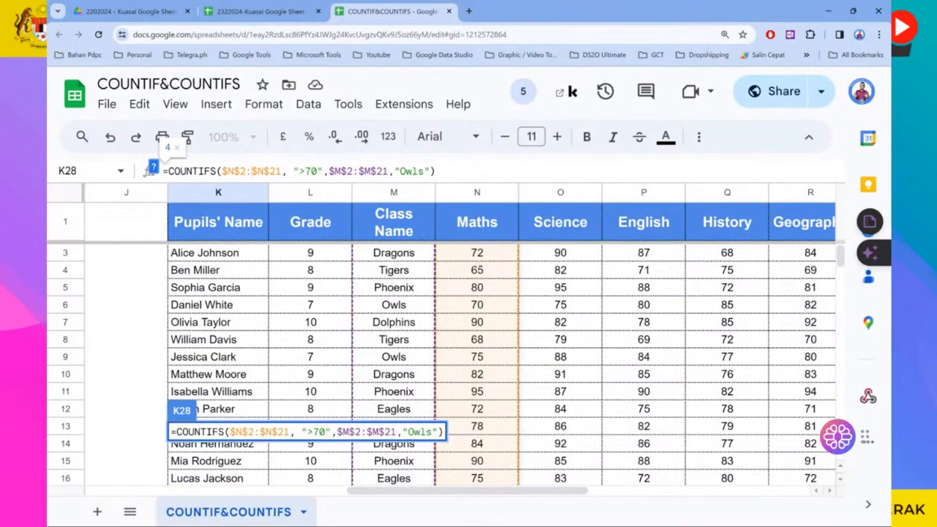
scroll(477, 271, down, 2)
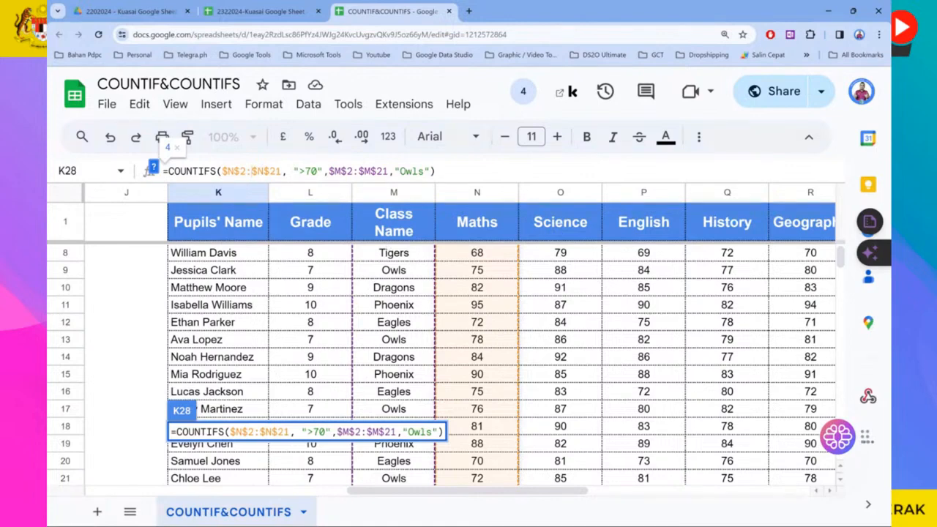
- Remove the space before the ">70" criterion in the K28 formula and consult the COUNTIFS help for criterion1
double_click(290, 171)
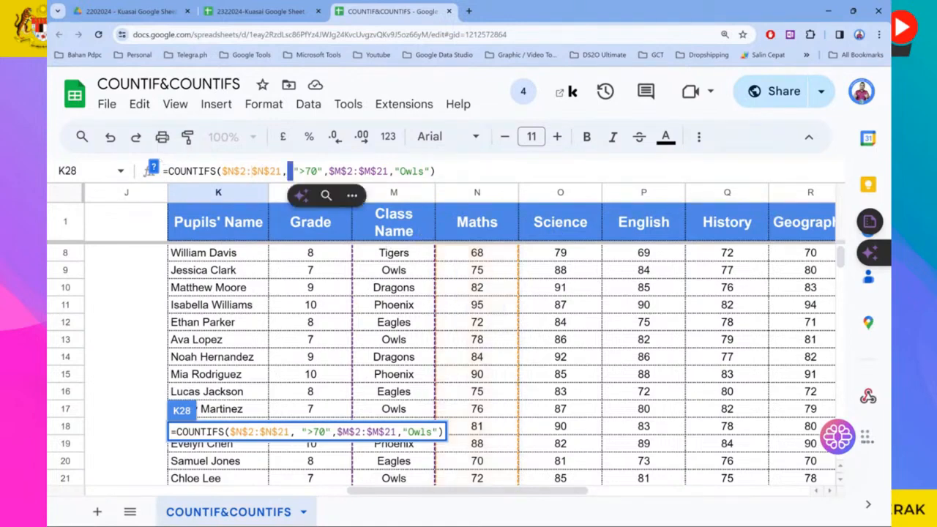
key(BackSpace)
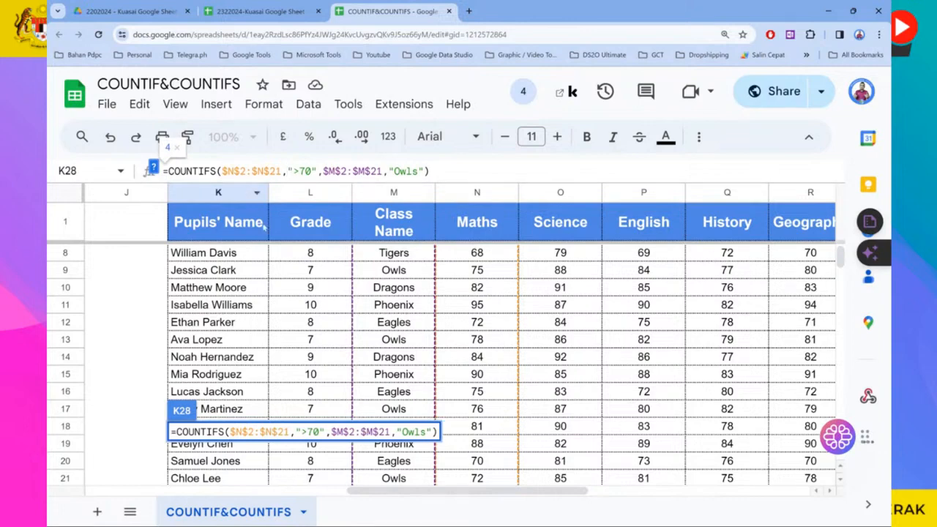
click(151, 168)
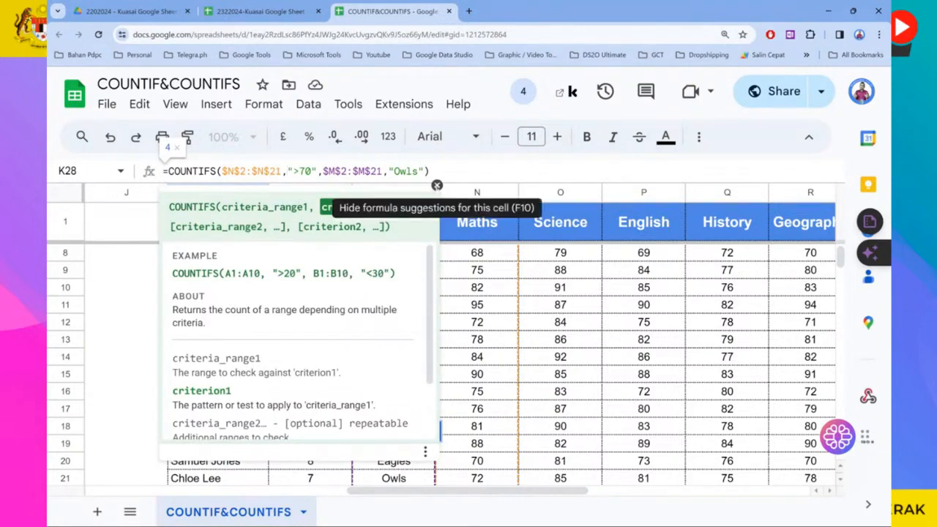
click(437, 185)
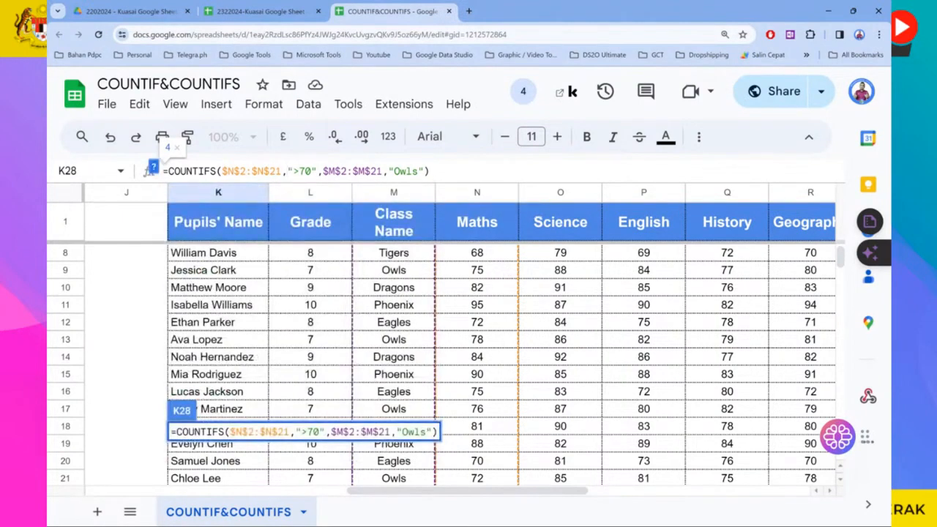
- Try the K28 COUNTIFS formula without quotation marks around the >70 criterion
drag(288, 171, 316, 172)
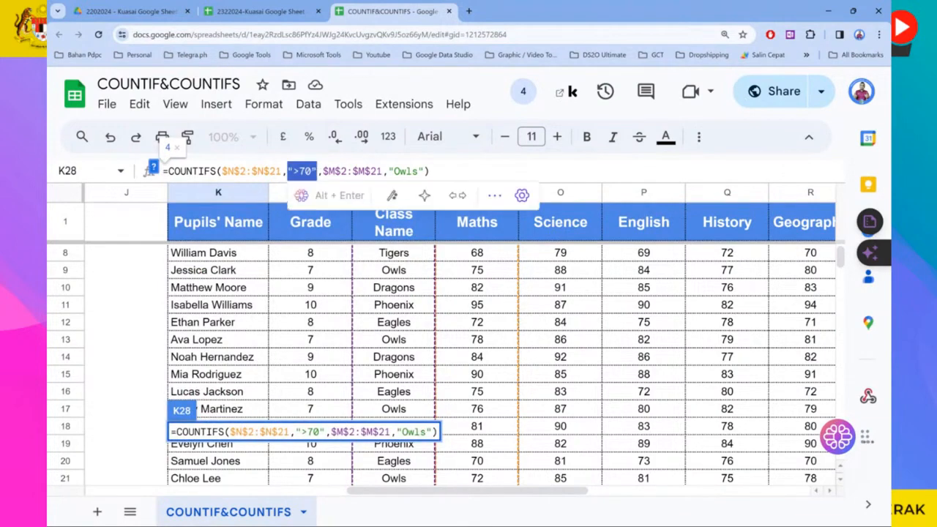
click(306, 171)
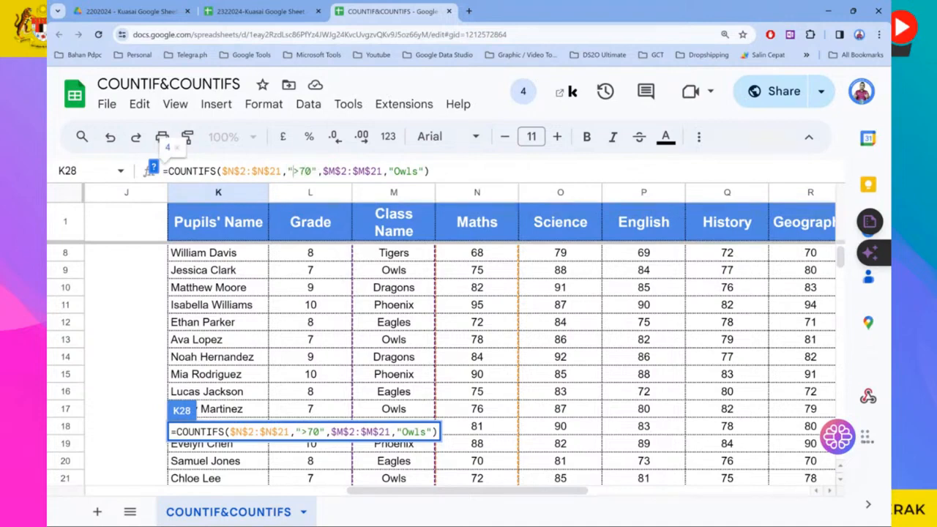
click(291, 171)
key(BackSpace)
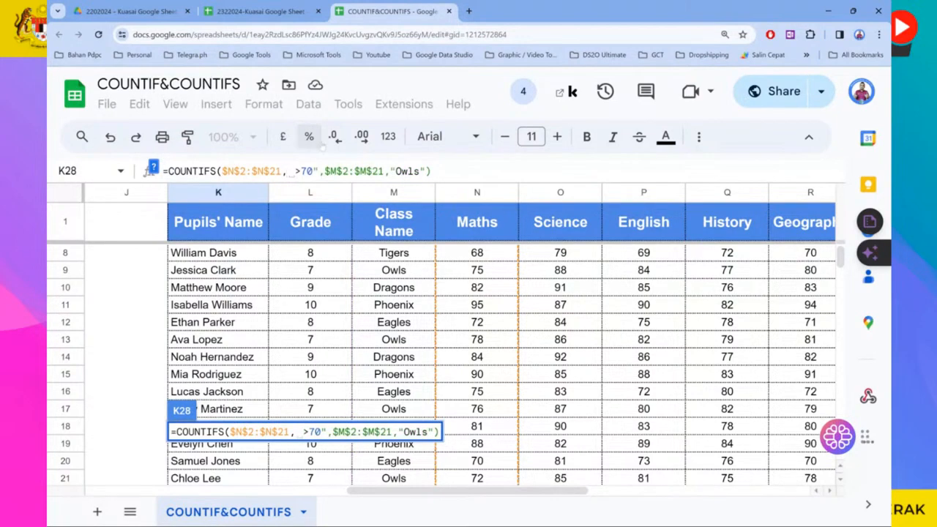
key(Delete)
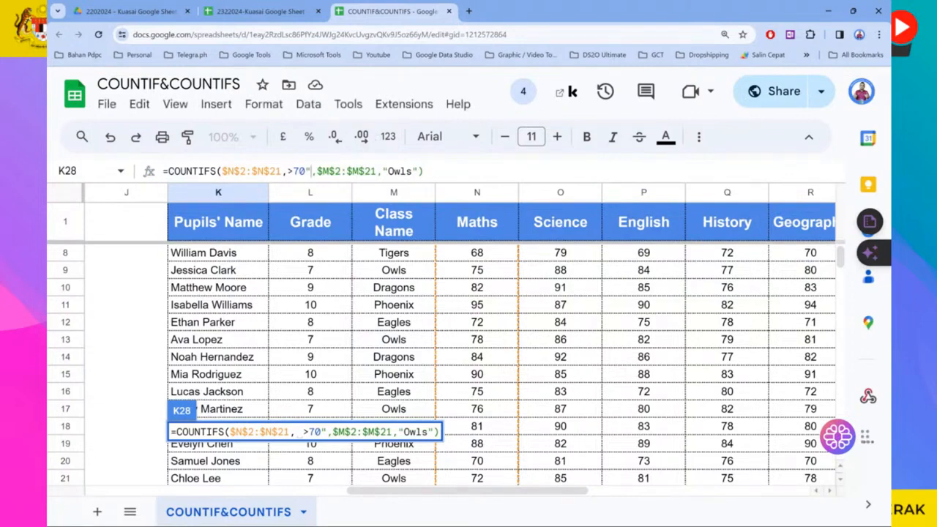
click(312, 172)
key(BackSpace)
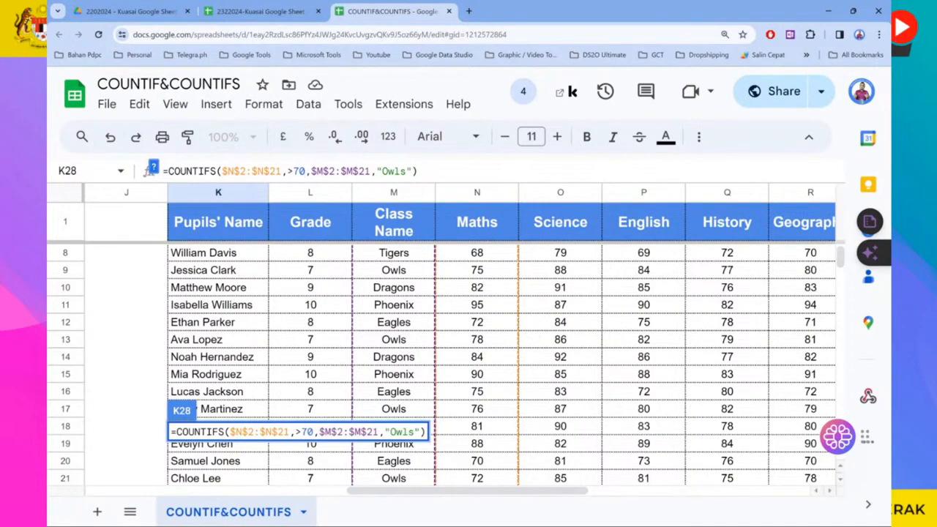
key(Return)
click(232, 452)
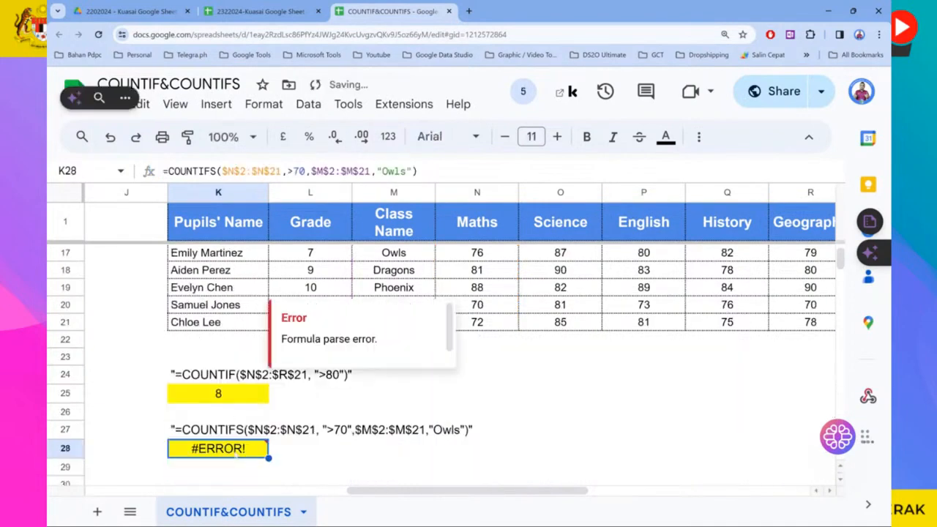
- Put the >70 criterion back in quotation marks in the K28 COUNTIFS formula and check its Class Name range and "Owls" criterion
scroll(236, 454, up, 3)
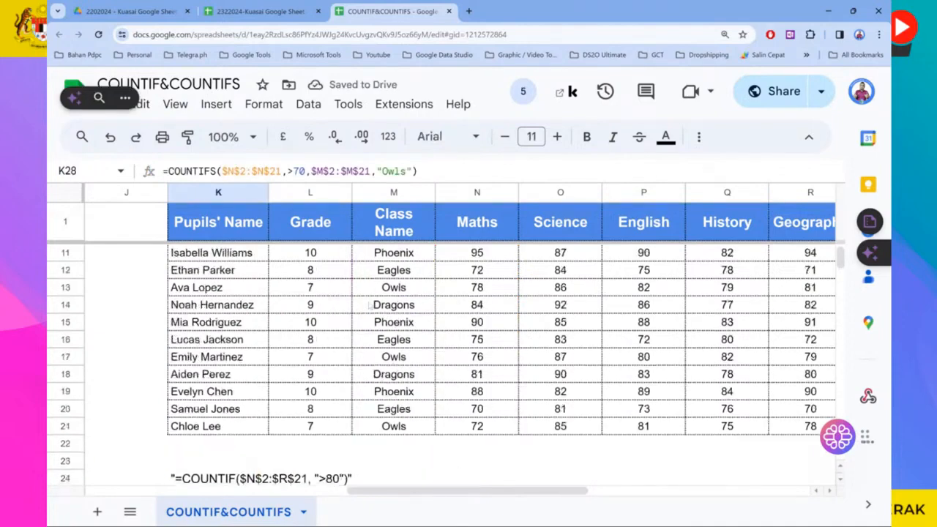
scroll(370, 306, up, 5)
click(287, 170)
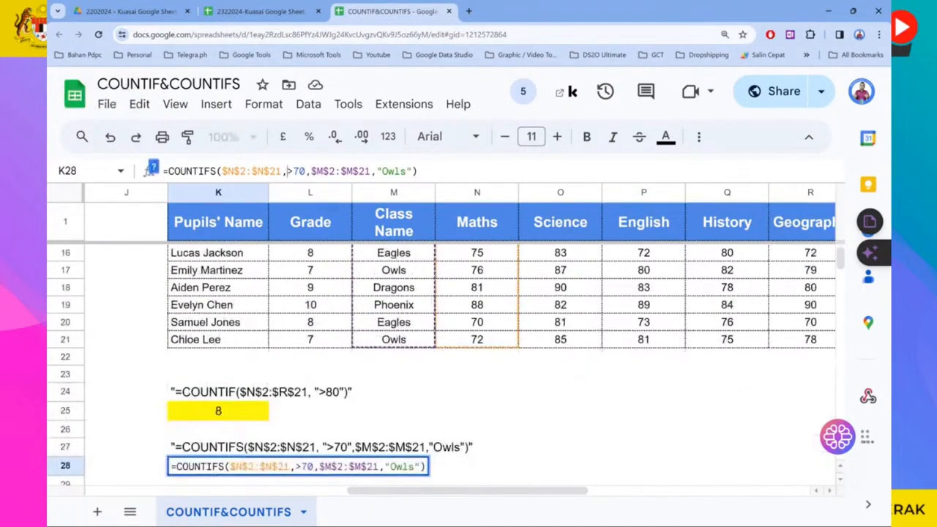
text(">70")
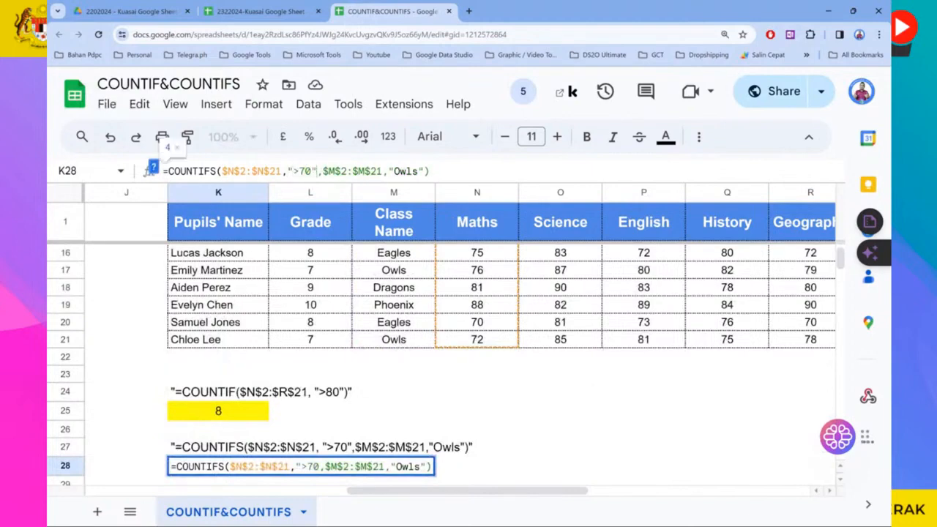
click(353, 171)
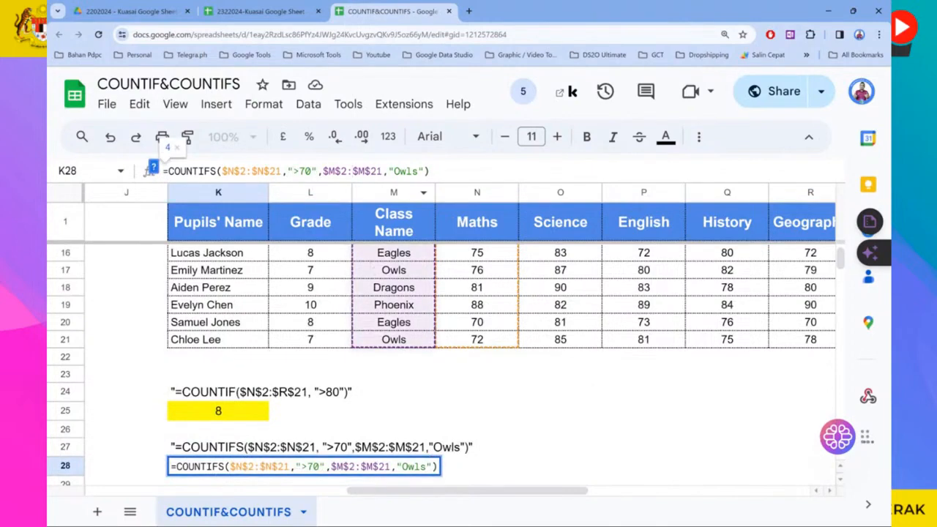
scroll(468, 330, up, 5)
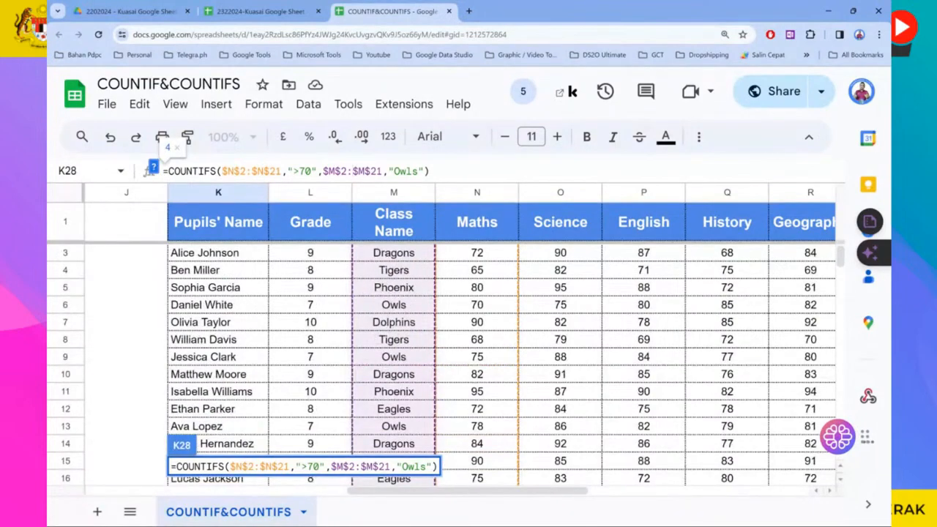
click(400, 171)
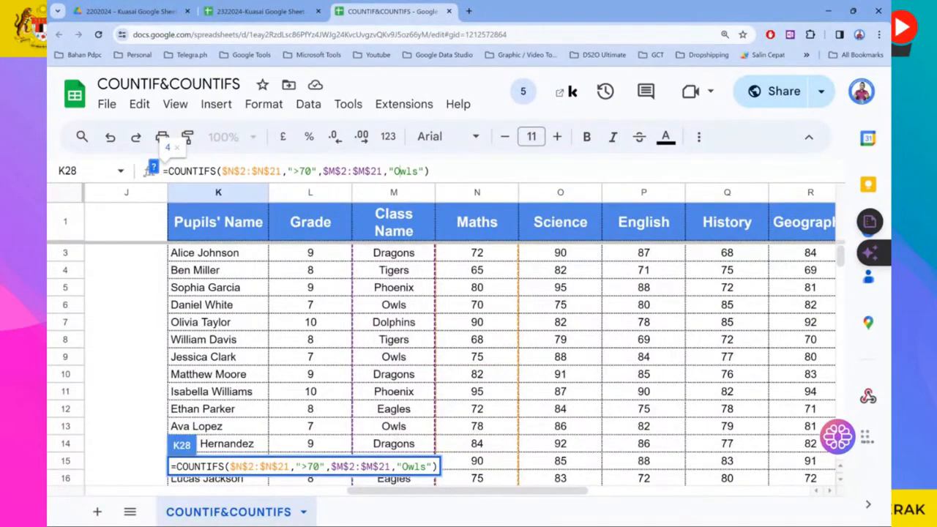
key(Return)
- Reject the suggested replacement formula for K28, keeping the existing COUNTIFS formula
click(528, 432)
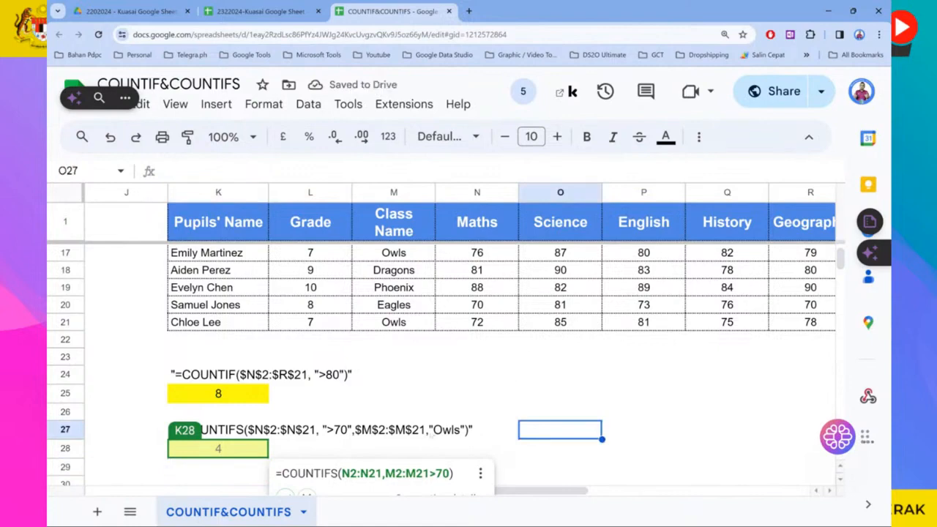
click(297, 448)
click(568, 420)
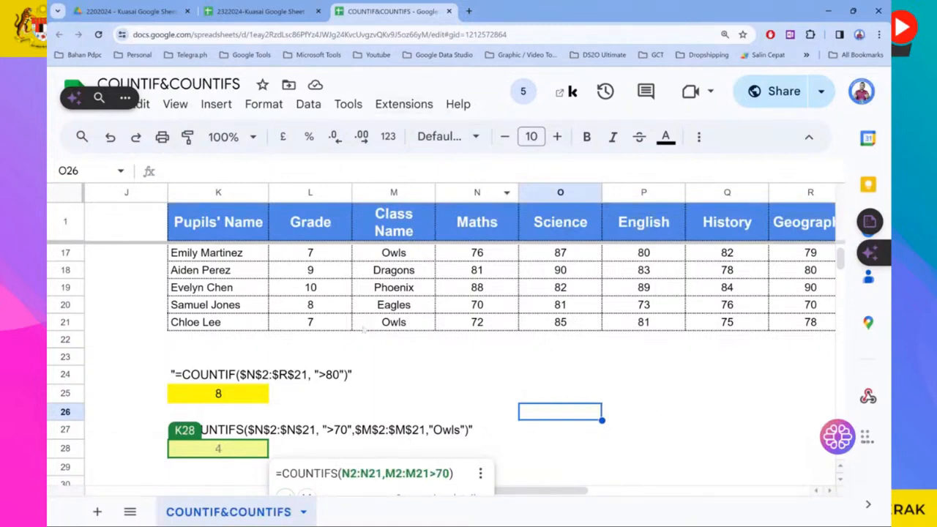
scroll(339, 444, up, 2)
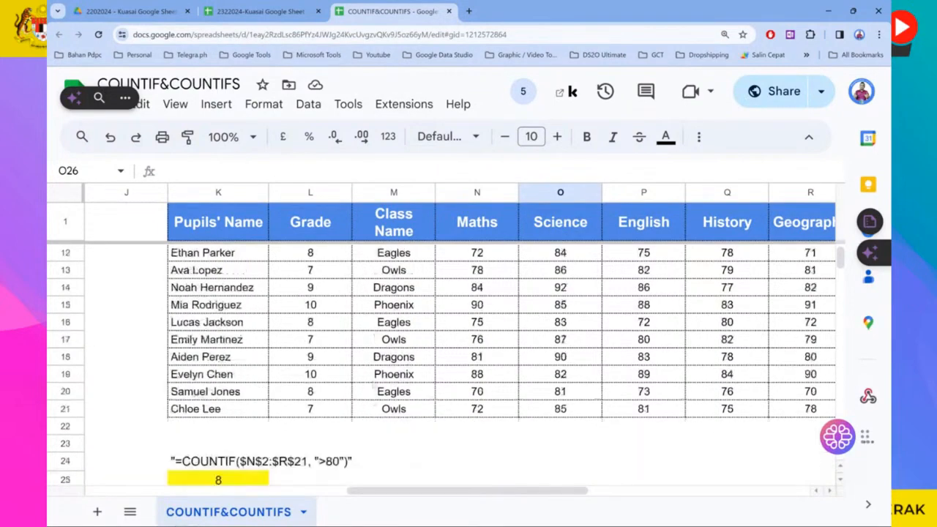
scroll(283, 381, down, 3)
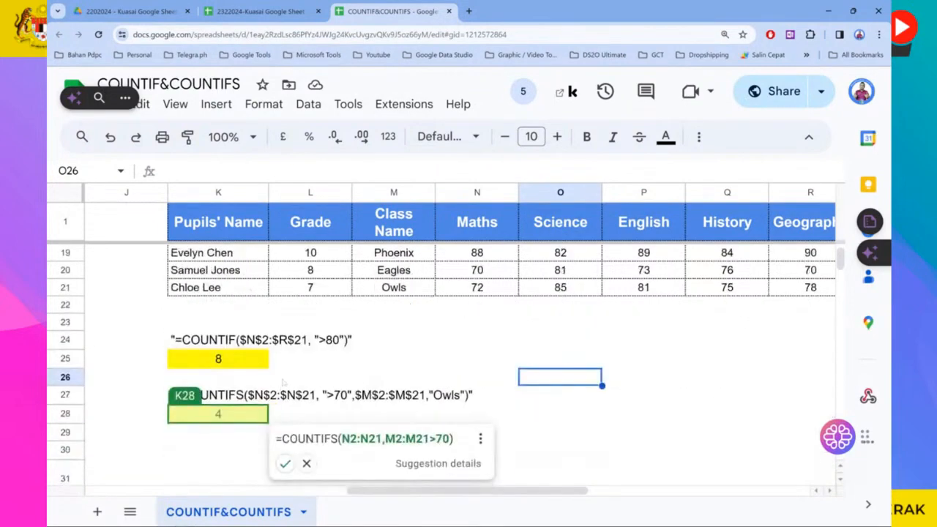
click(307, 464)
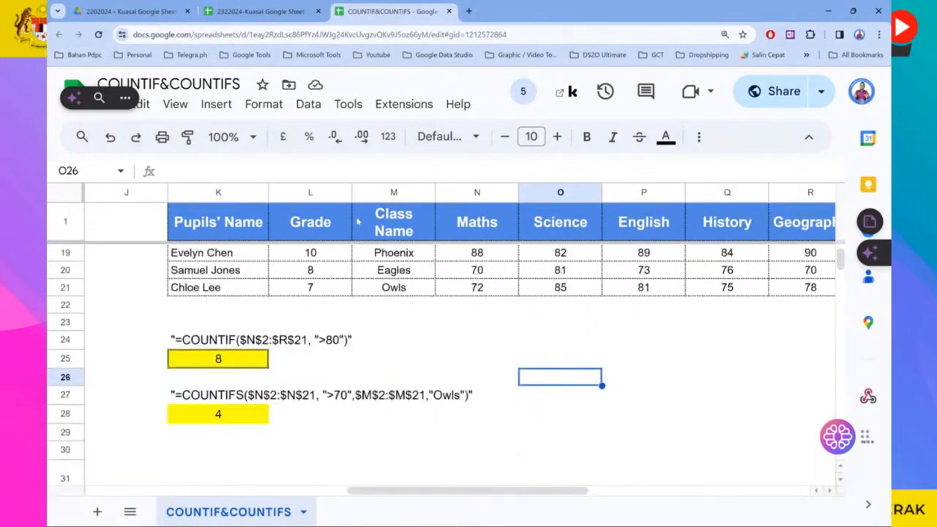
- Switch to the 2322024-Kuasai Google Sheet file and tick the Status checkboxes for COUNTIF and COUNTIFS
click(282, 13)
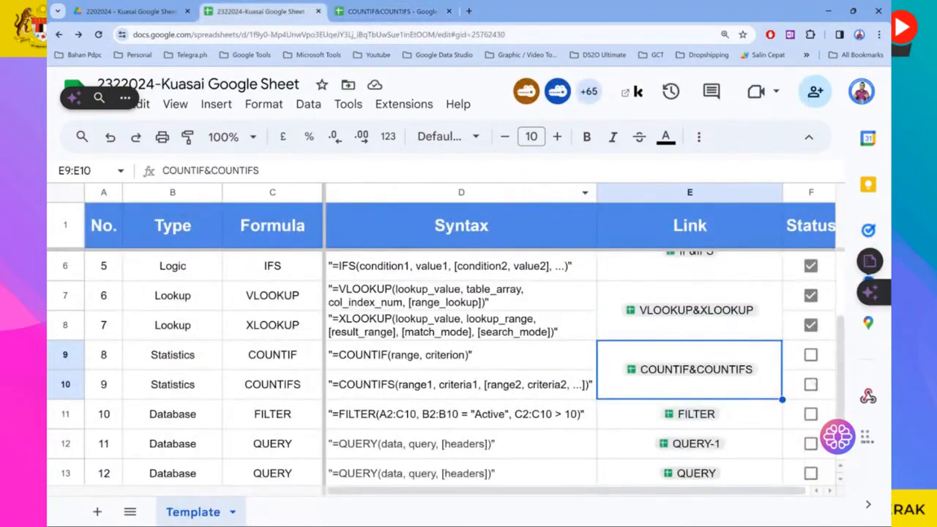
click(810, 354)
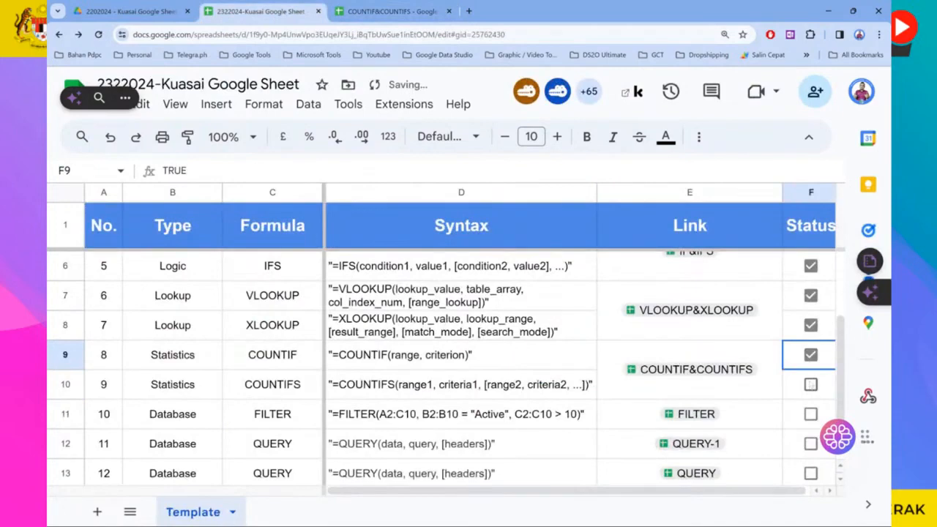
click(811, 384)
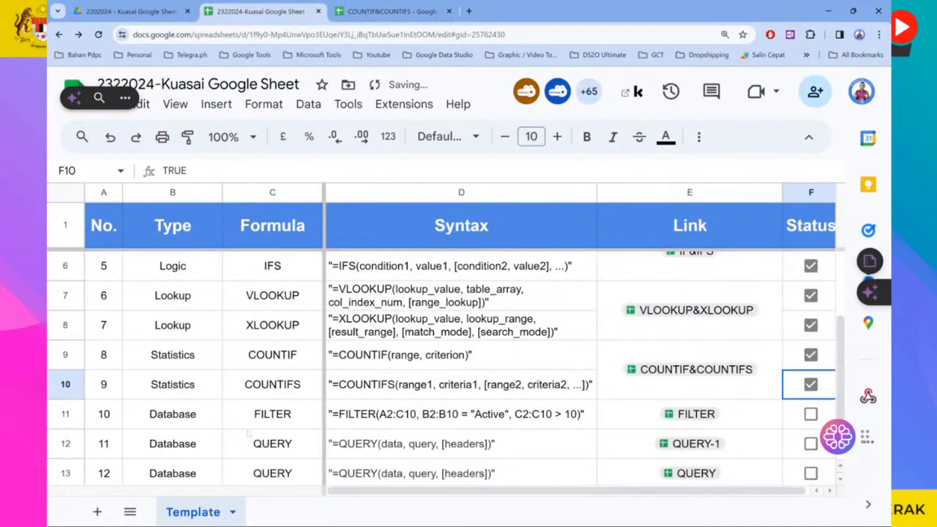
- Open the linked FILTER spreadsheet from the formula list and close the COUNTIF&COUNTIFS file
scroll(210, 417, down, 1)
scroll(210, 415, up, 2)
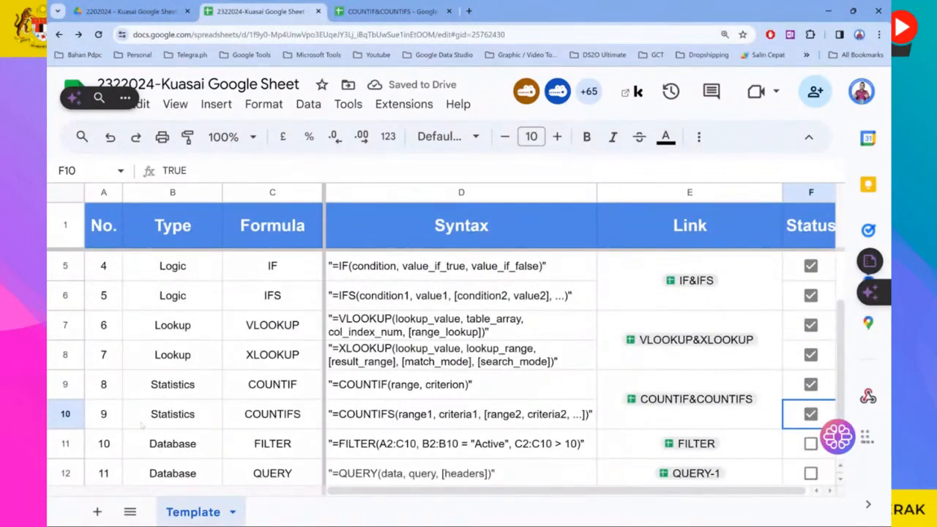
scroll(287, 444, down, 3)
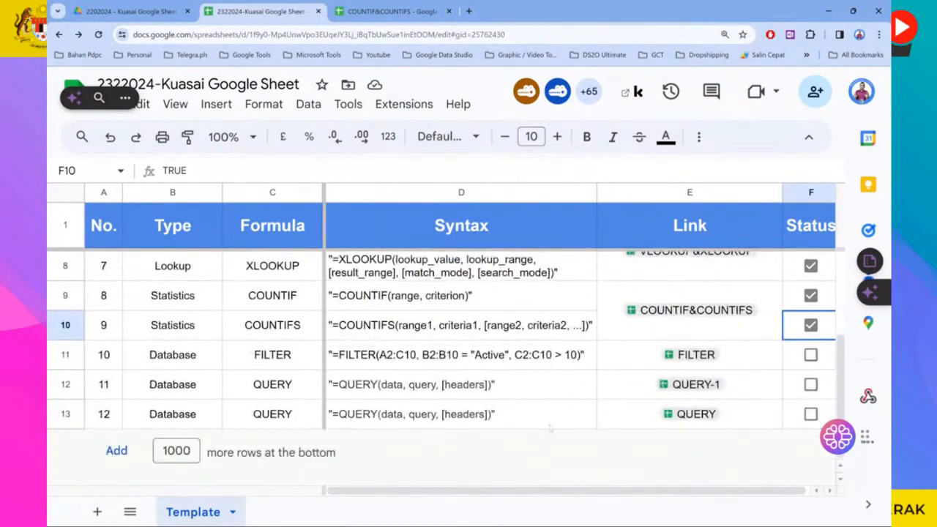
click(700, 356)
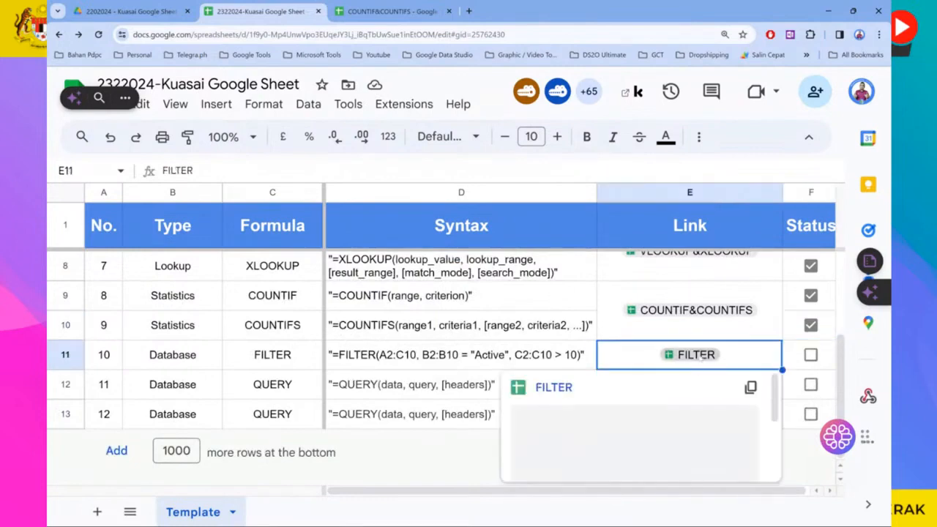
click(554, 388)
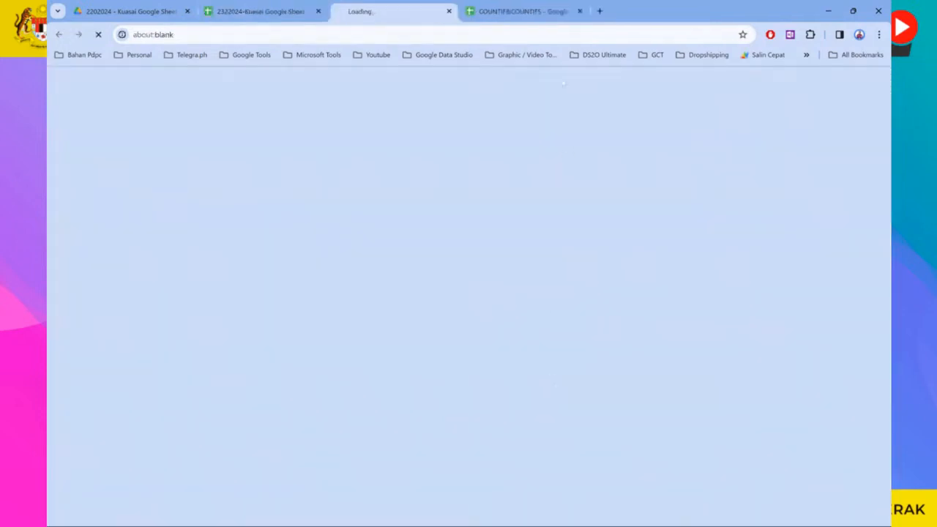
click(564, 11)
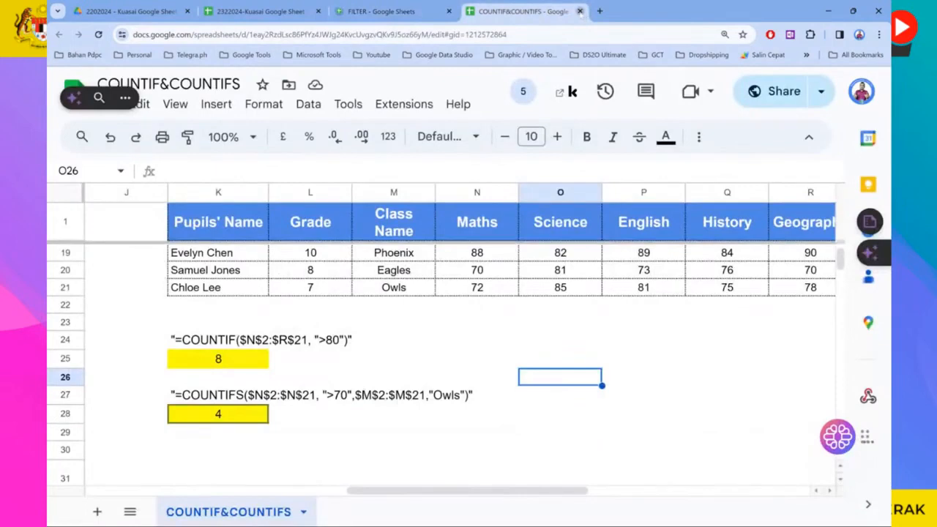
click(580, 11)
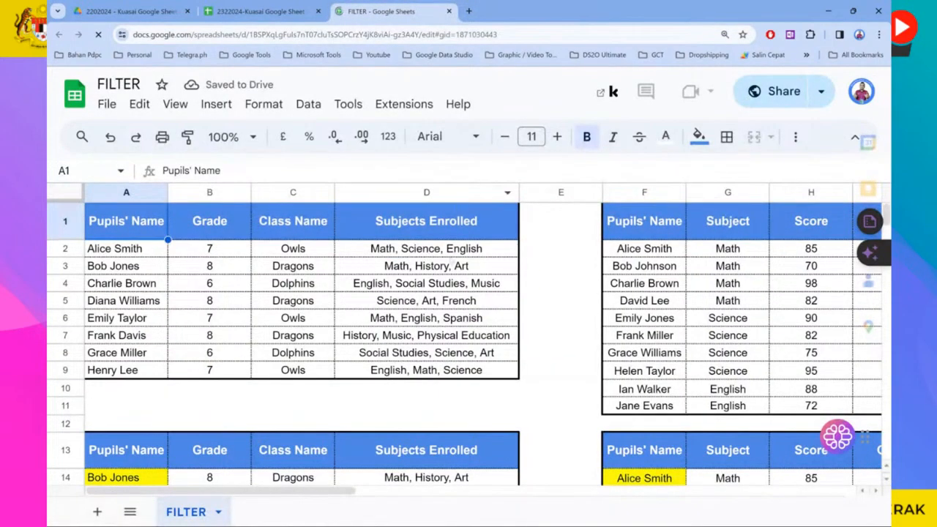
- Look through the FILTER sheet, comparing the source tables with the filtered tables below them
scroll(454, 289, down, 4)
scroll(453, 288, down, 2)
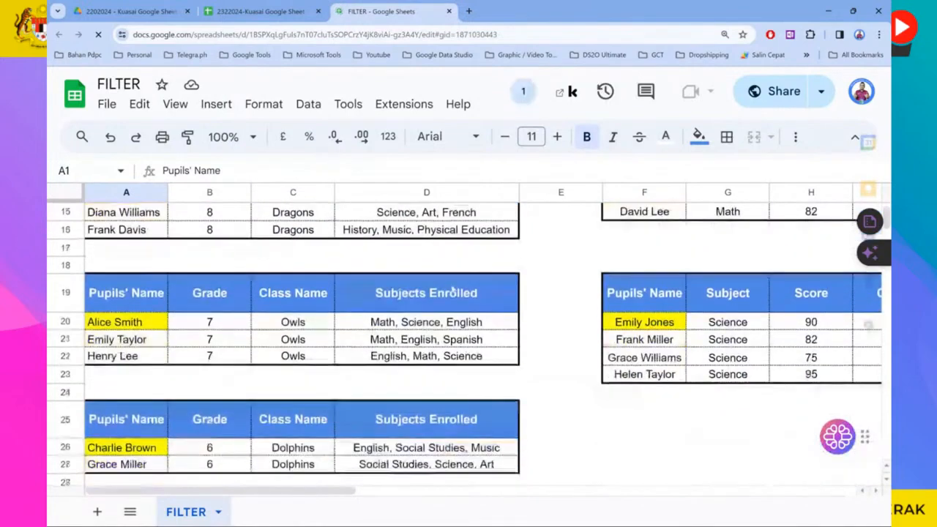
scroll(453, 288, up, 3)
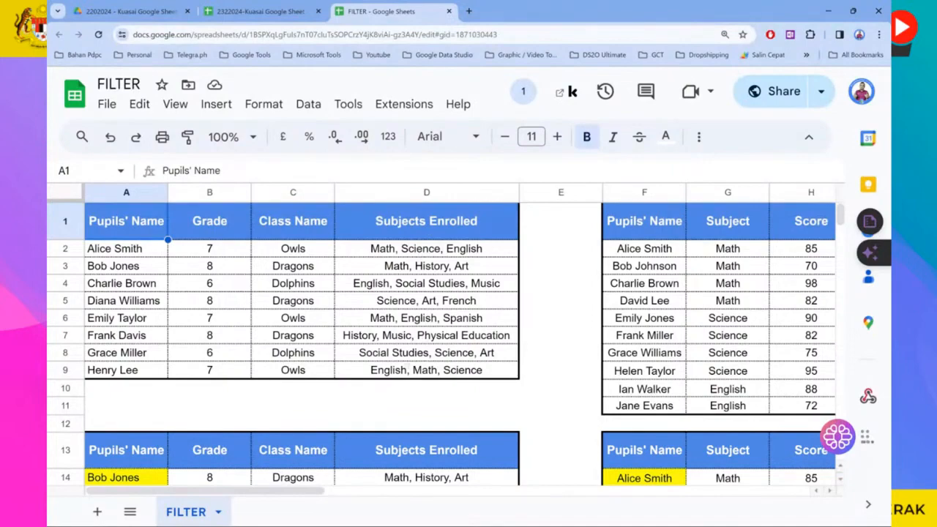
scroll(426, 337, down, 4)
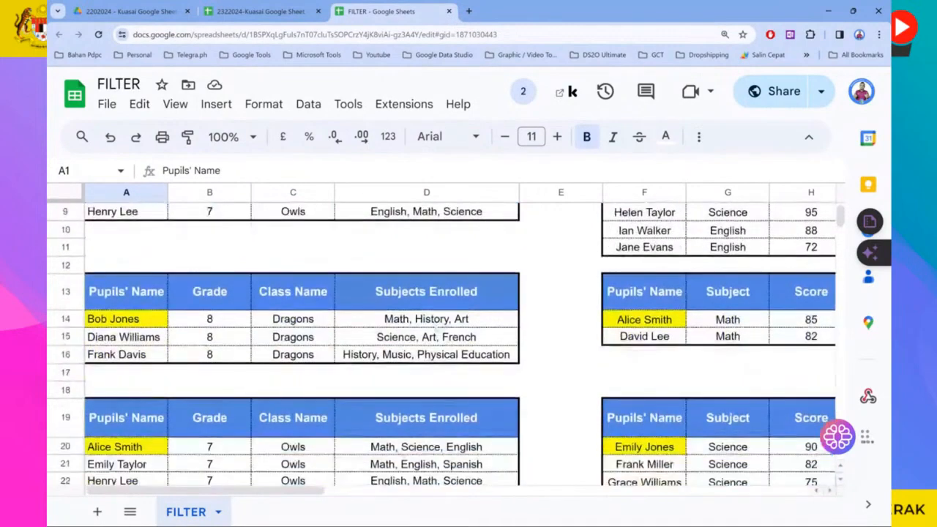
scroll(435, 338, up, 4)
scroll(435, 339, down, 5)
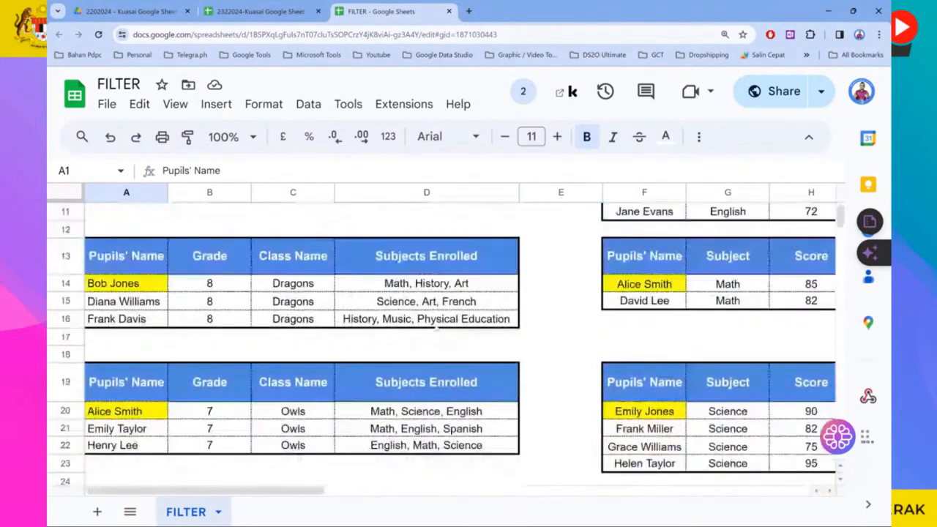
scroll(437, 329, up, 2)
scroll(437, 329, down, 1)
scroll(435, 329, up, 3)
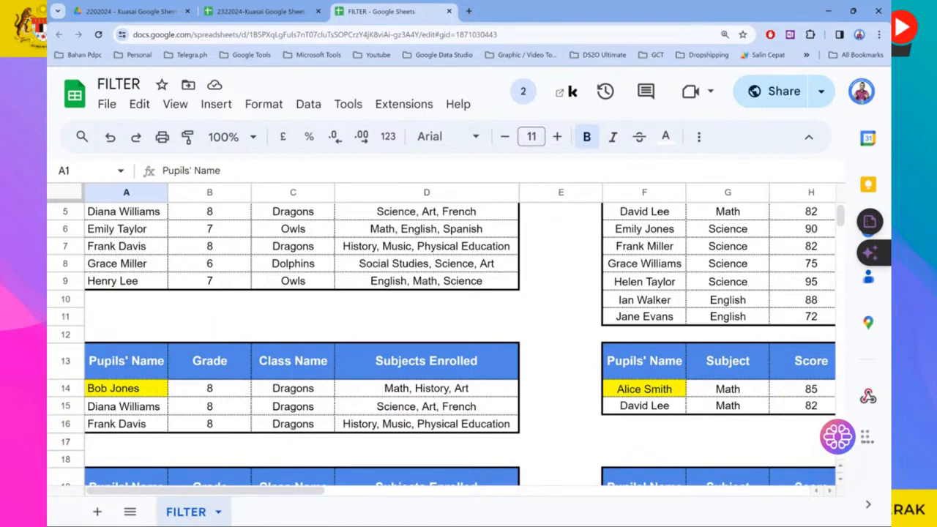
- Open the FILTER formula in A14, turn on formula help, and examine its range argument
click(148, 391)
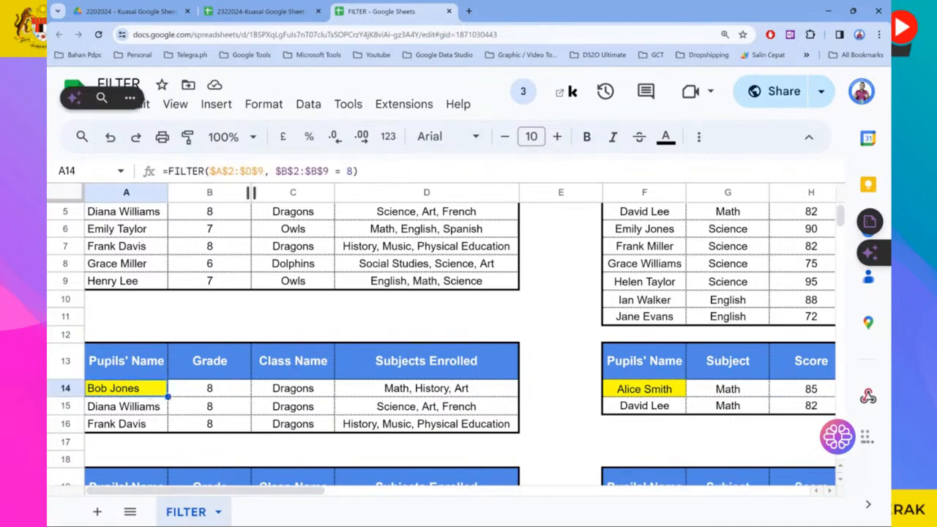
click(174, 171)
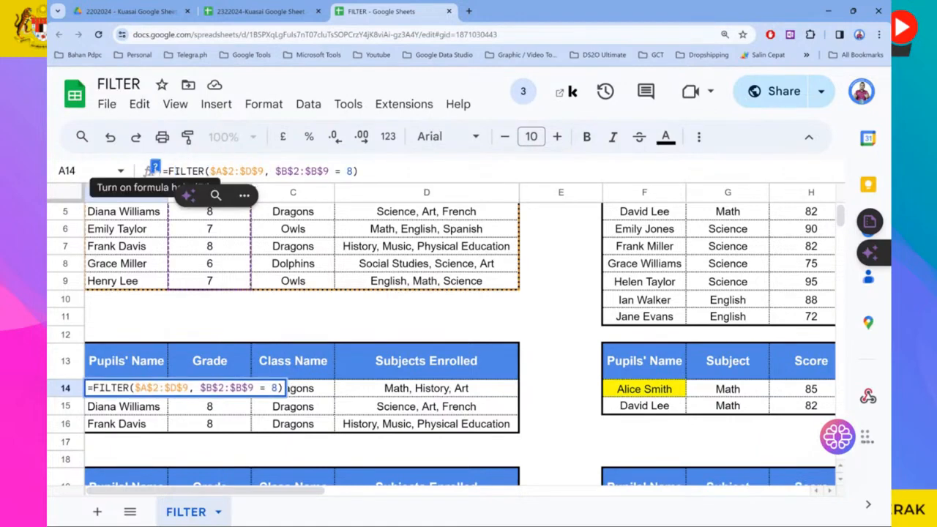
click(154, 167)
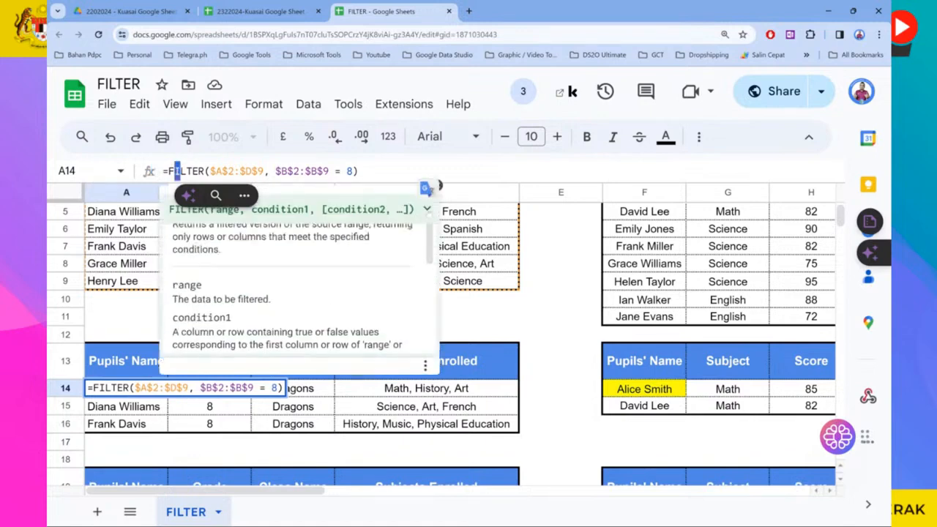
click(244, 195)
click(277, 207)
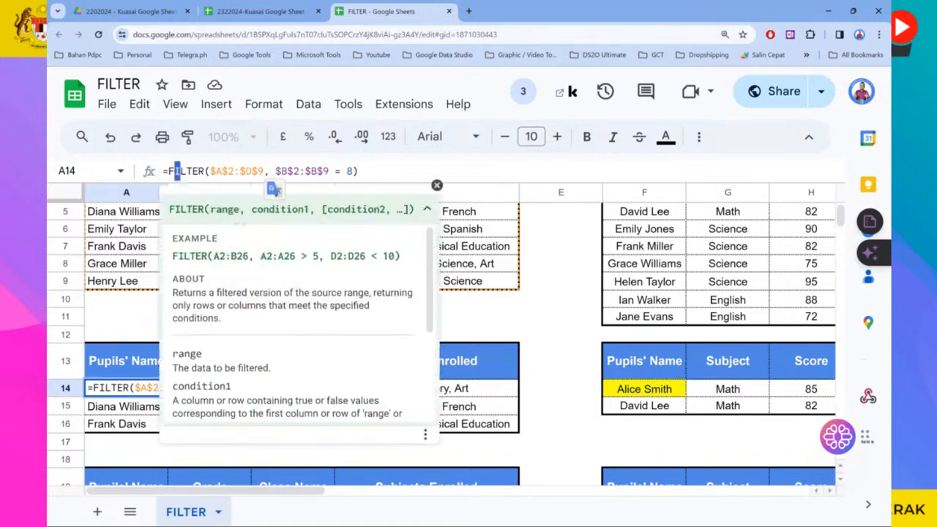
drag(212, 209, 239, 211)
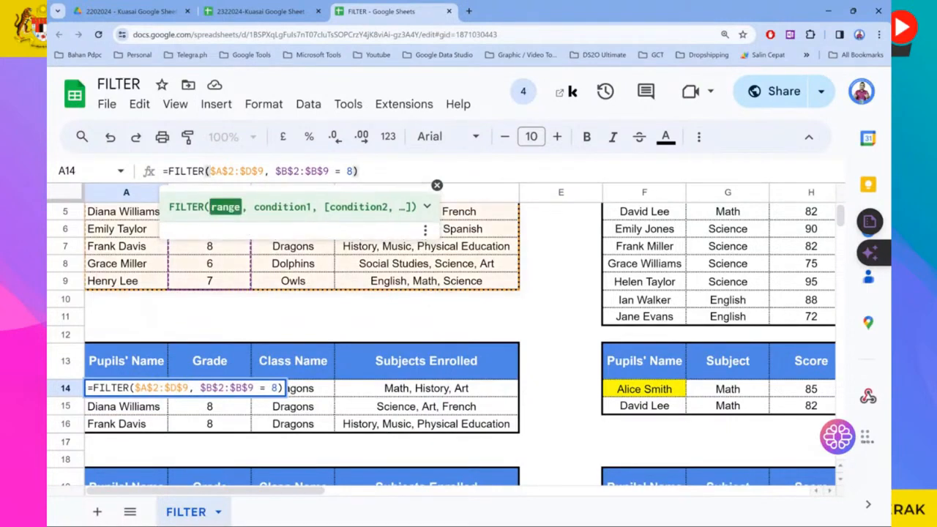
- Examine the condition1 argument of the A14 FILTER formula with its help example, and close the formula help
click(280, 172)
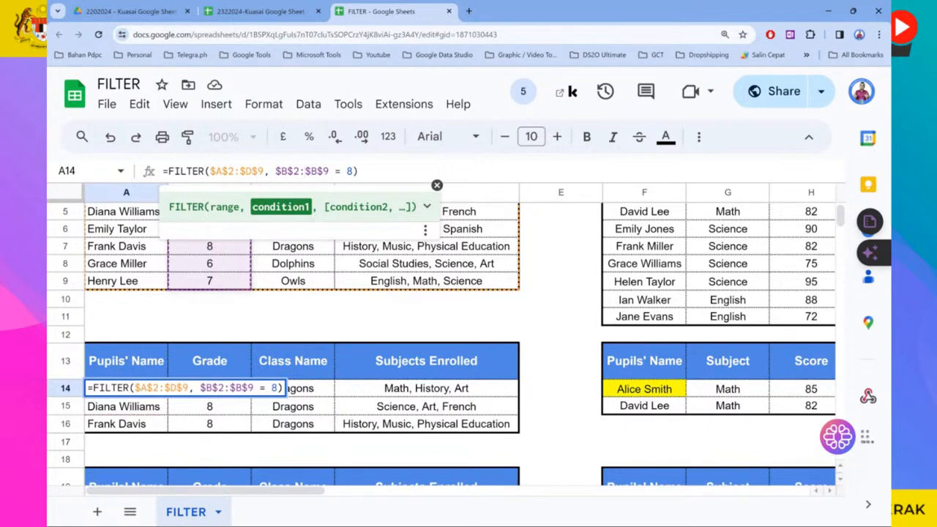
click(427, 208)
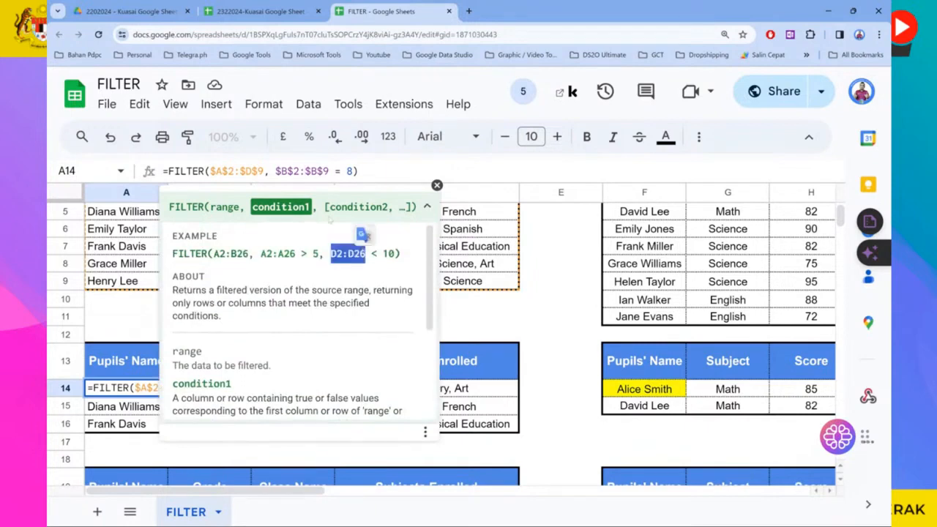
click(437, 186)
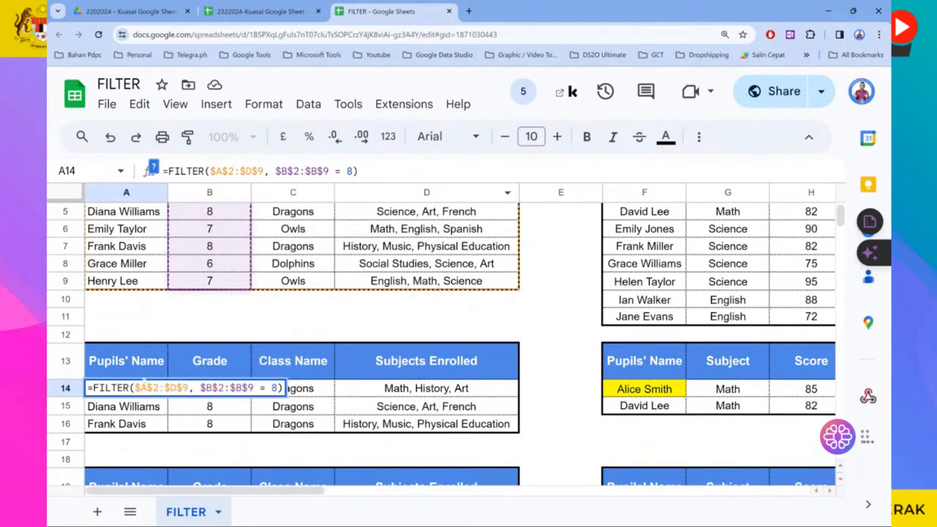
- Compare the range $A$2:$D$9 in the A14 FILTER formula with the source table's rows and columns
scroll(440, 337, up, 3)
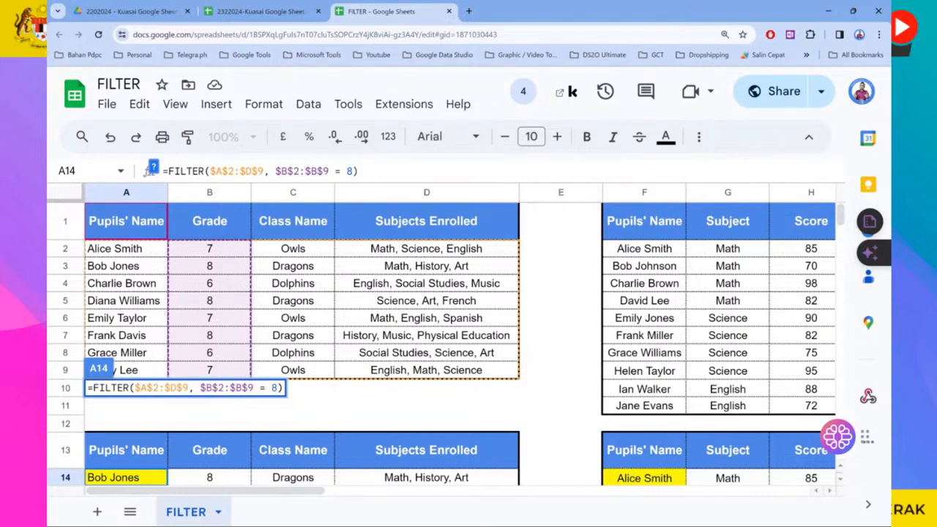
double_click(155, 387)
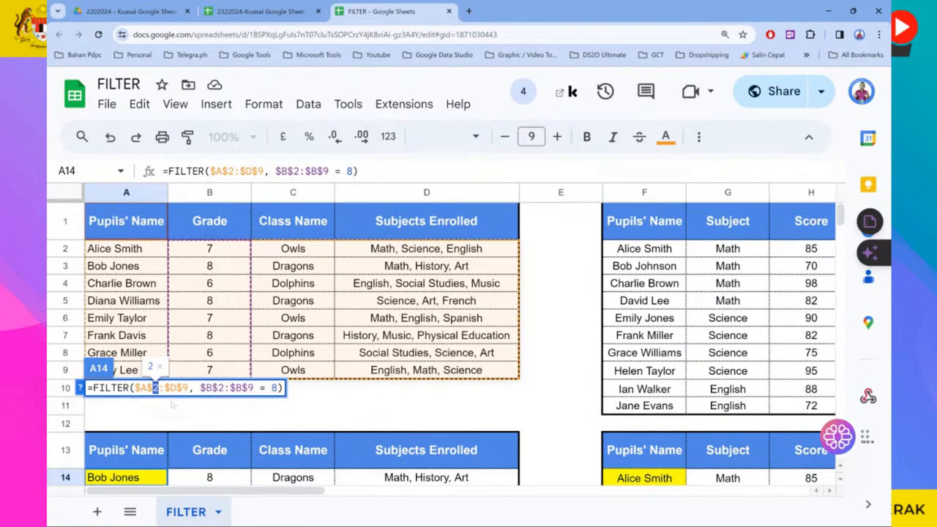
click(159, 388)
scroll(189, 372, down, 2)
scroll(105, 378, up, 2)
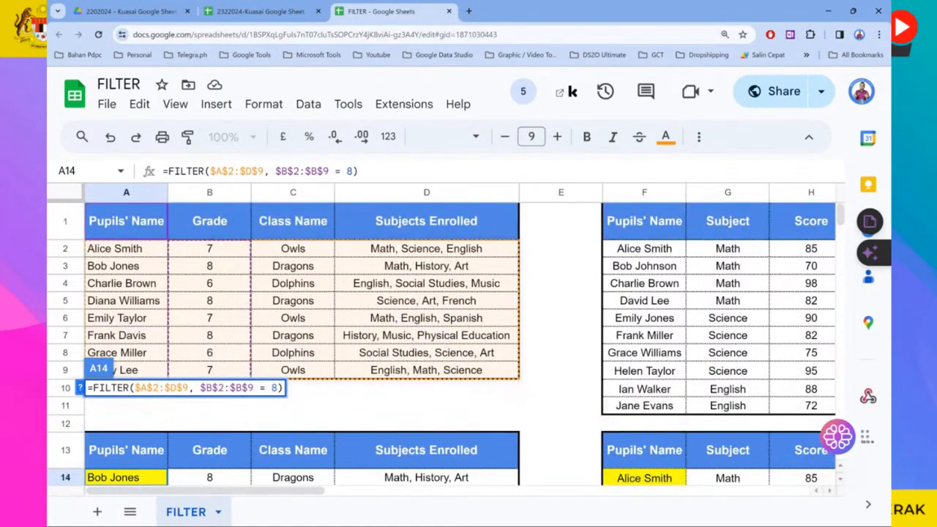
- Try the open-ended range $A$2:$D in the A14 FILTER formula, and restore its end reference to $D$9
drag(189, 388, 176, 388)
key(BackSpace)
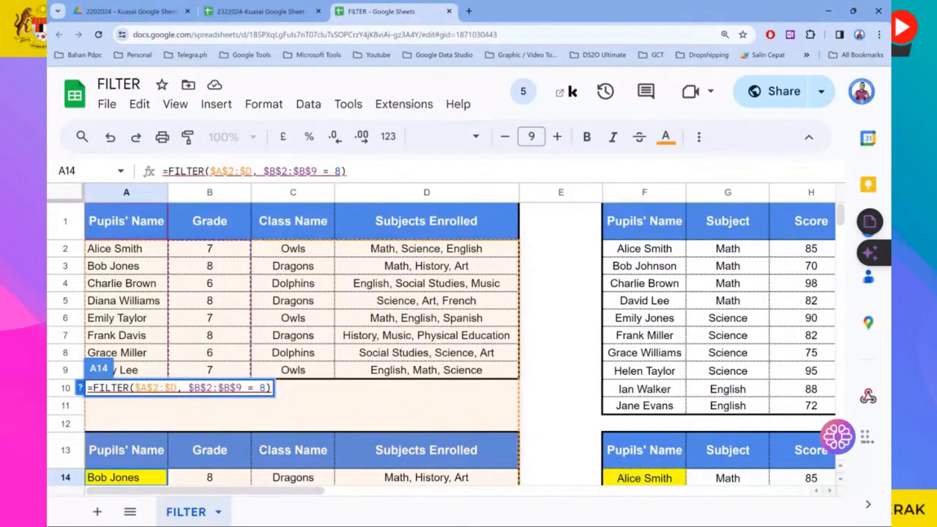
scroll(197, 405, down, 4)
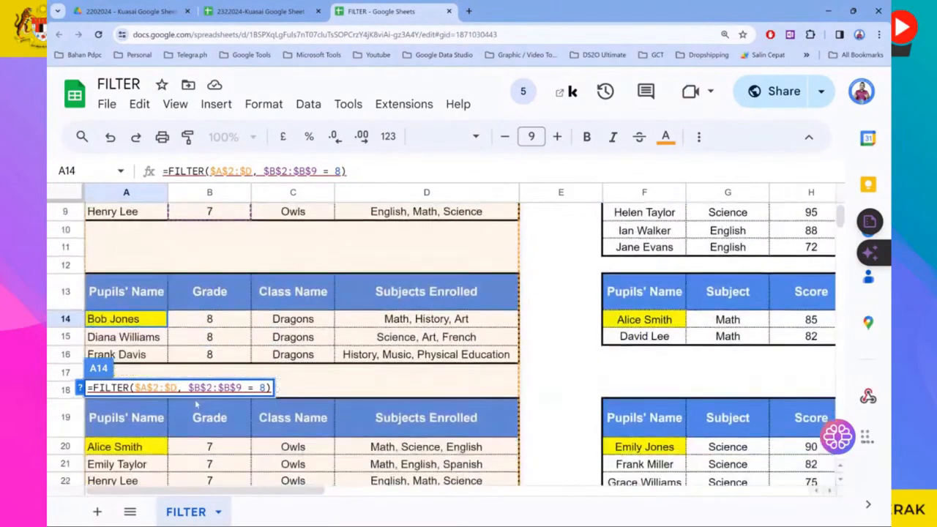
scroll(196, 405, up, 4)
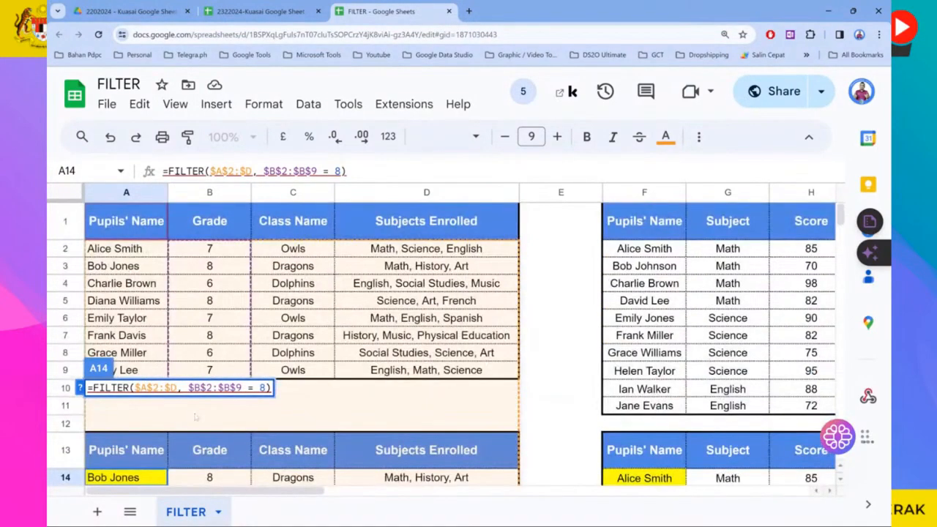
mouse_move(177, 390)
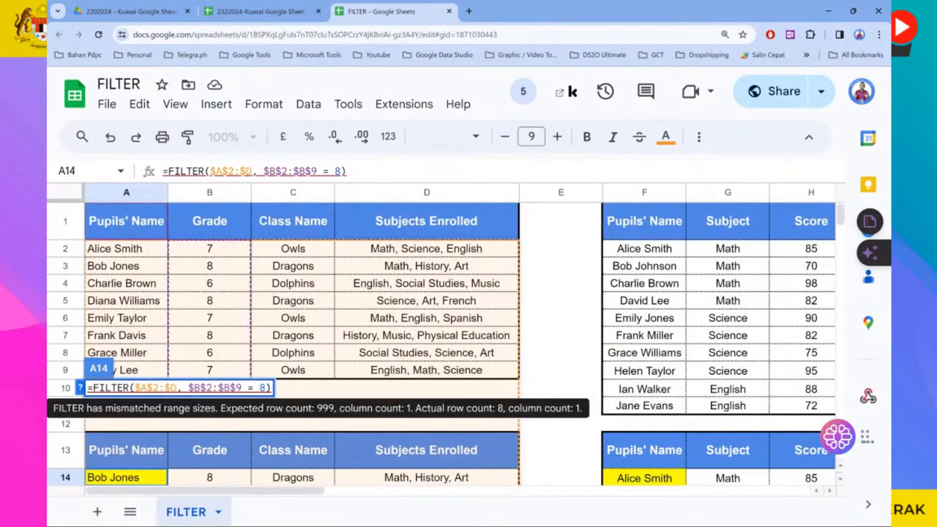
text($)
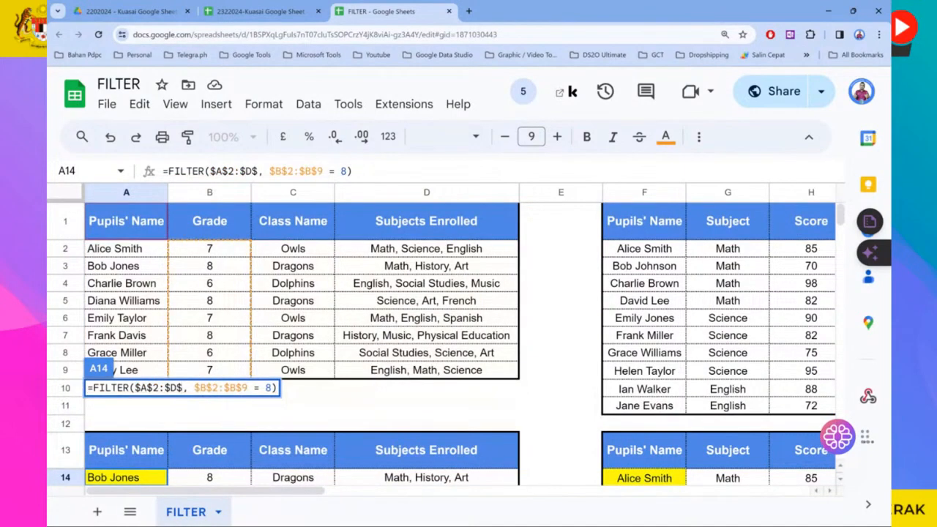
text(9)
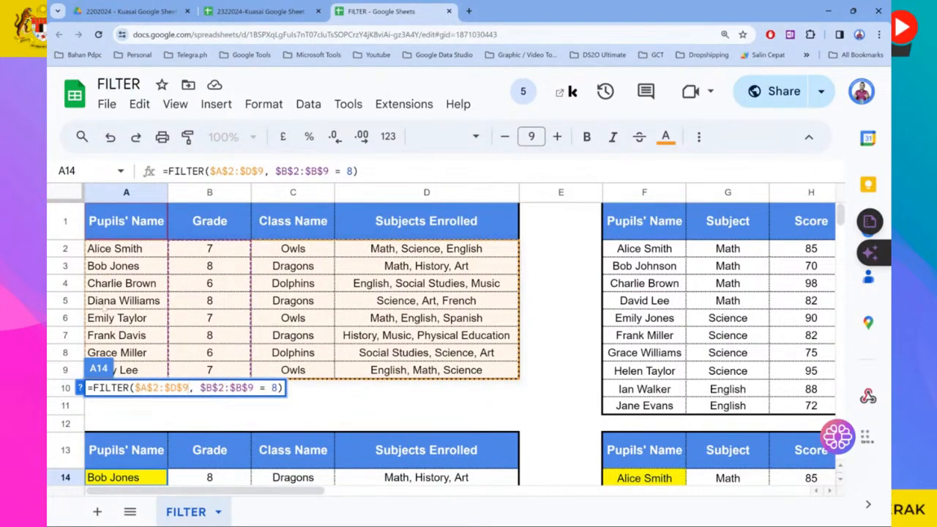
- Examine the condition range and its value 8 in A14's formula, close it, and review the filtered Grade 8 rows
click(224, 388)
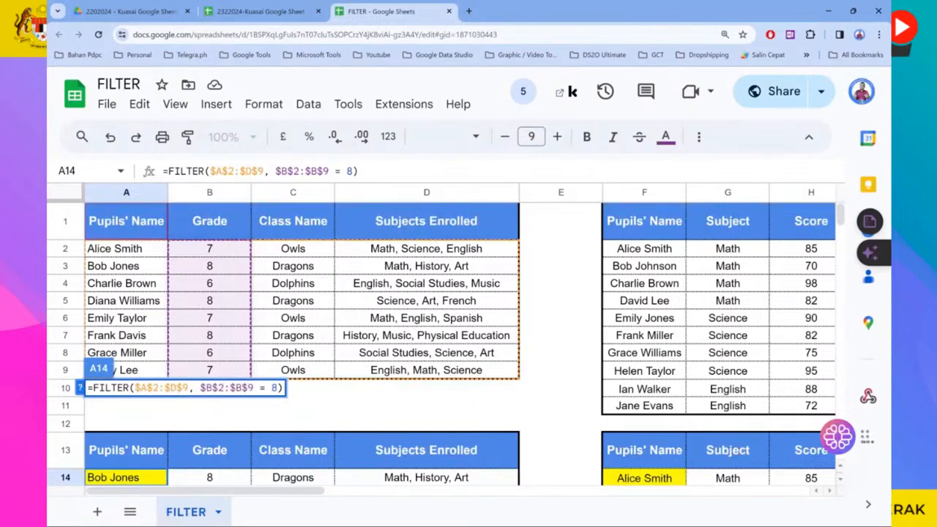
double_click(274, 388)
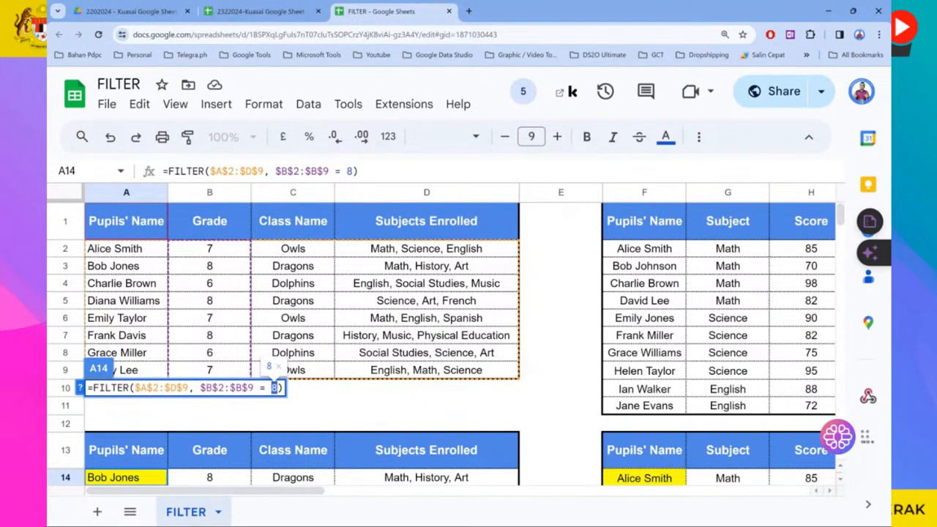
key(Return)
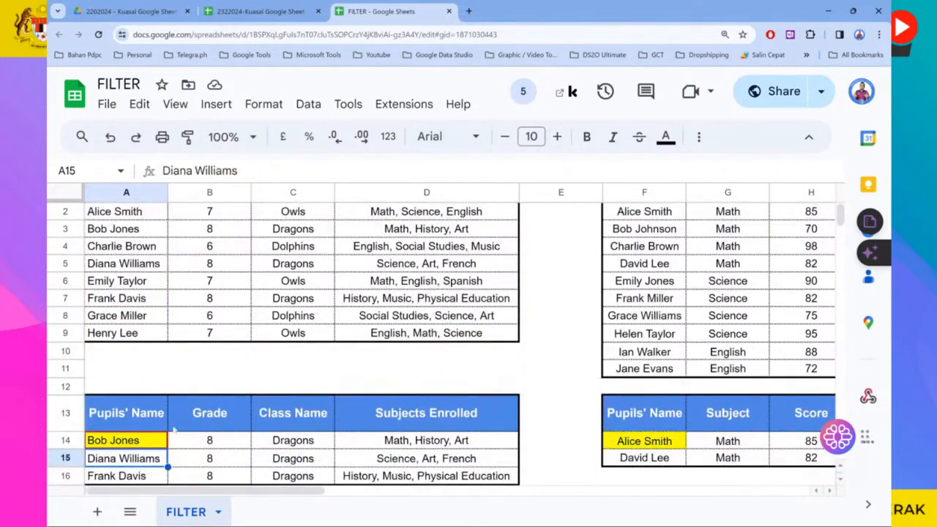
scroll(184, 401, down, 2)
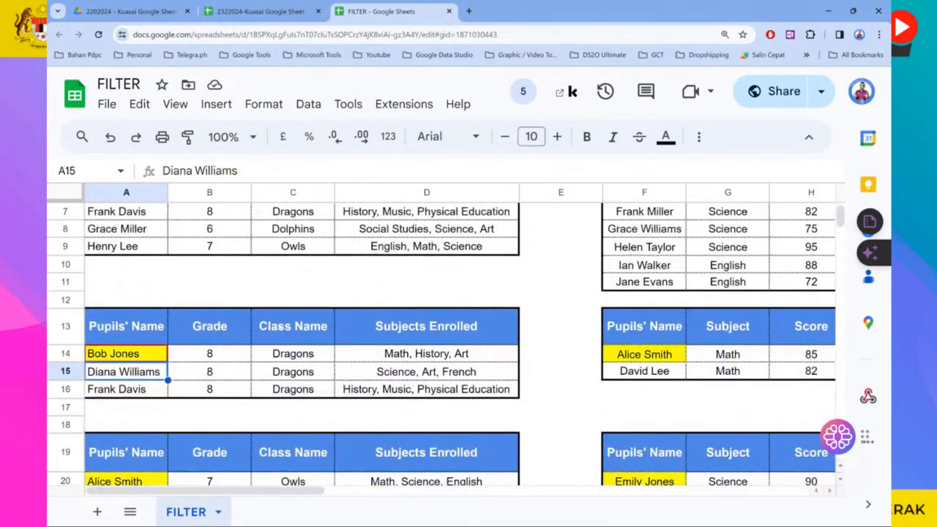
scroll(223, 368, up, 1)
scroll(223, 368, down, 1)
scroll(327, 313, down, 3)
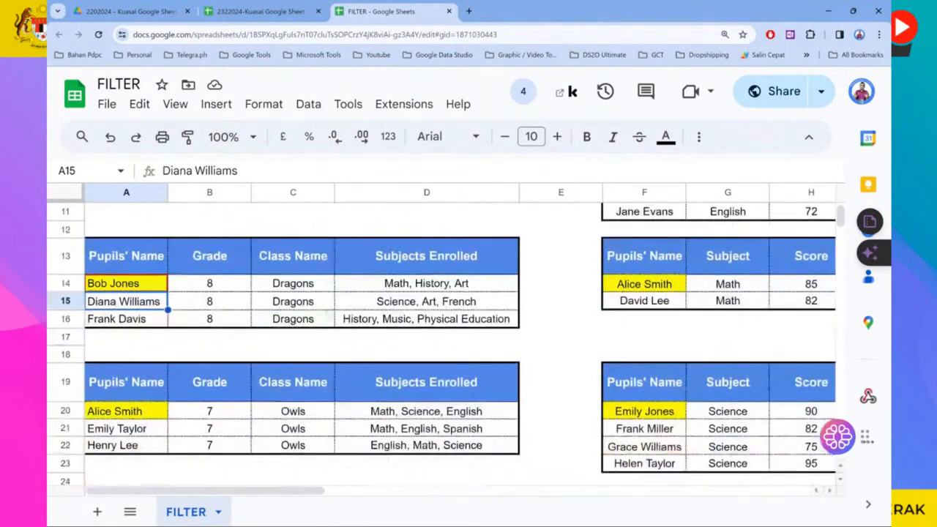
- Open the FILTER formula in A20 and compare its "Owls" condition with the Class Name column
click(146, 341)
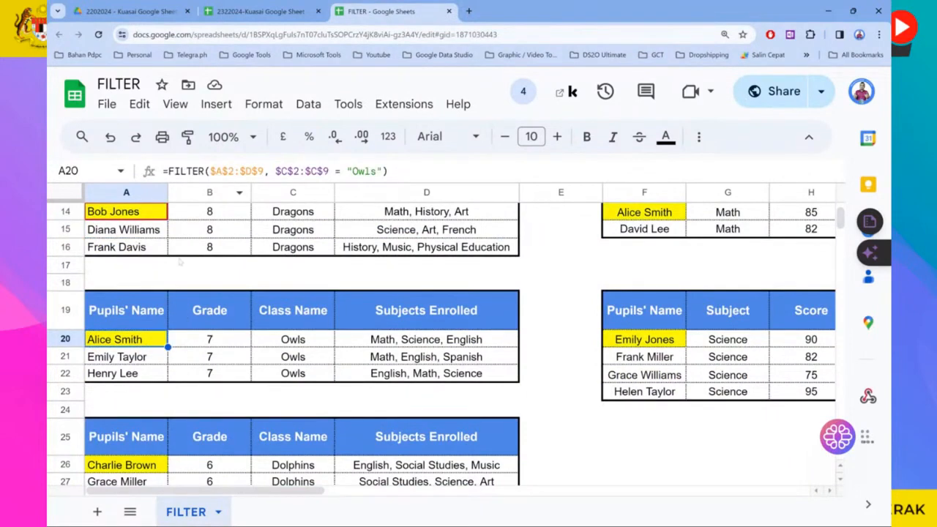
click(198, 171)
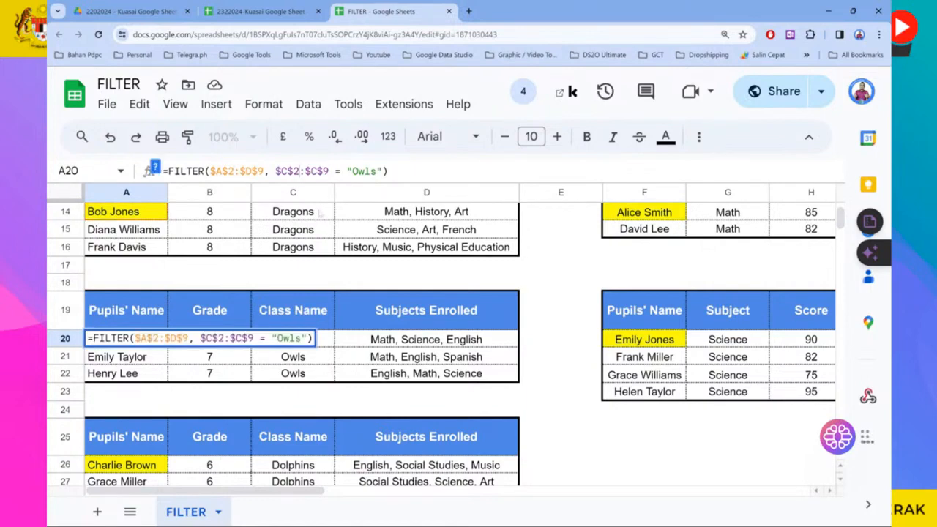
scroll(320, 212, up, 3)
scroll(320, 212, up, 2)
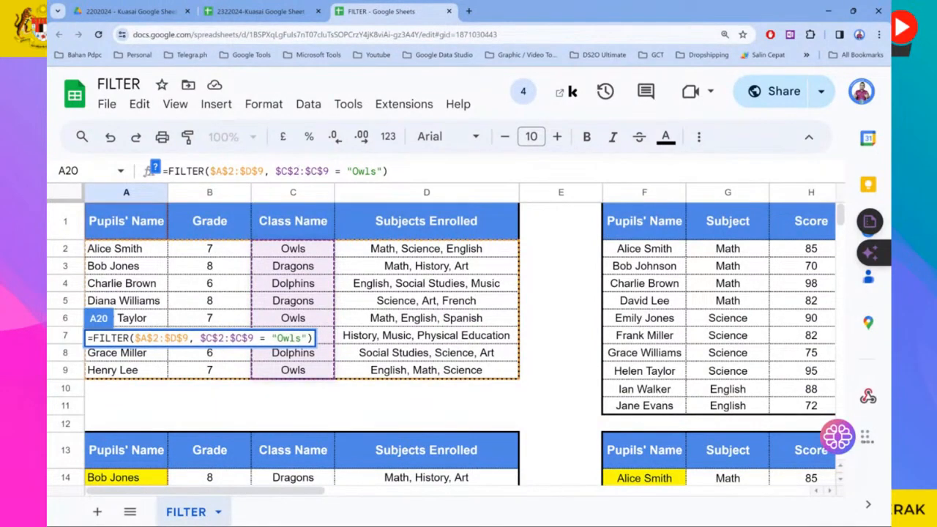
- Remove the quotation marks around Owls in the A20 FILTER formula and apply it to test unquoted text
click(353, 172)
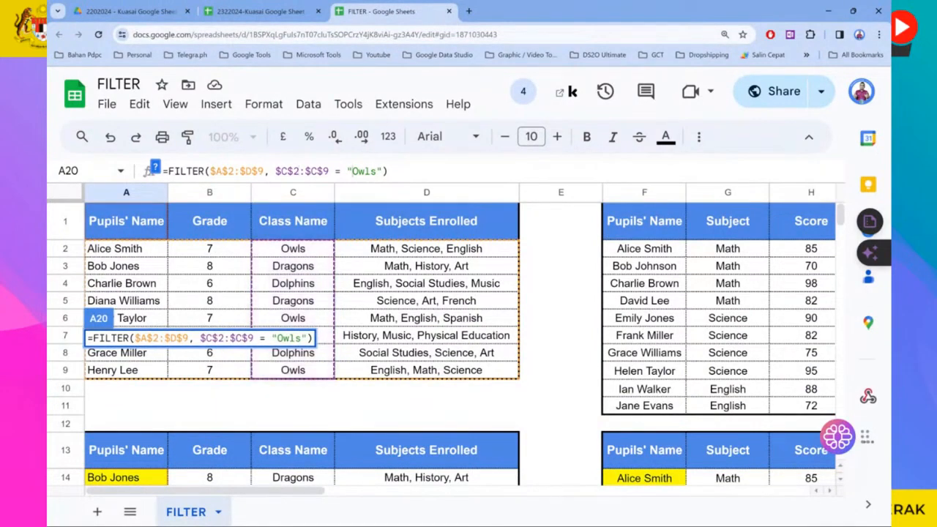
key(BackSpace)
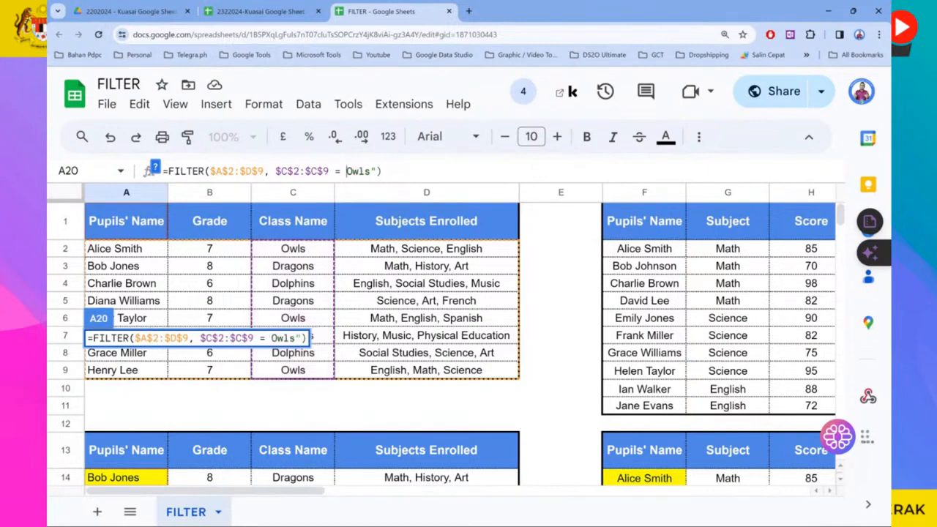
key(Right)
key(Right)
key(Right)
key(Right)
key(Right)
key(BackSpace)
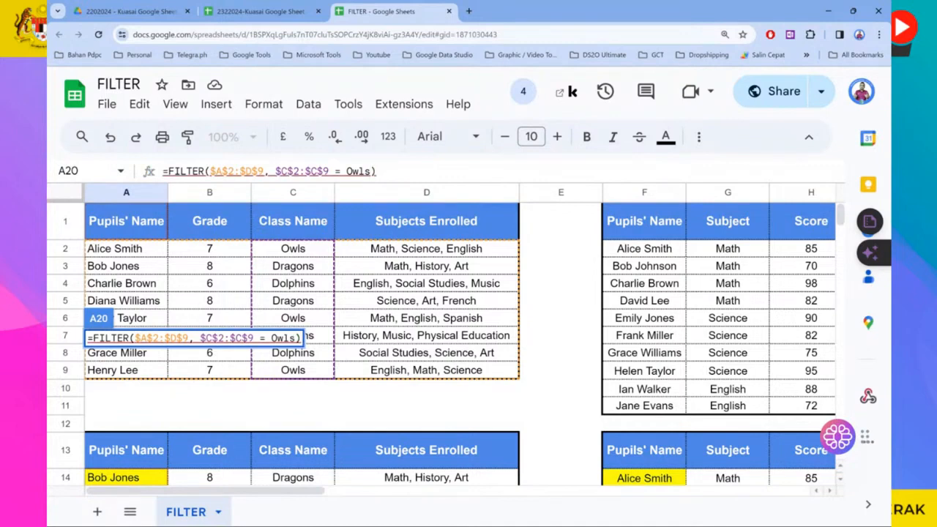
key(Return)
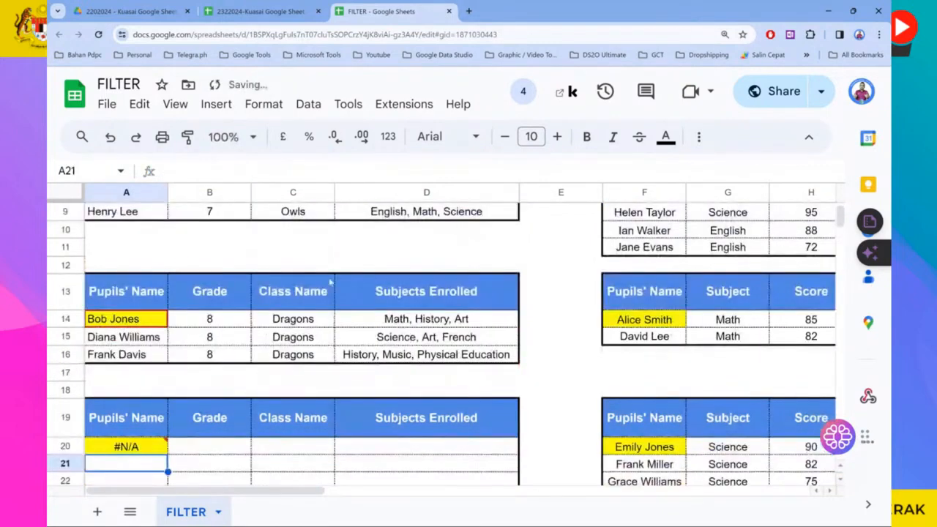
- Put the quotation marks back around Owls in the A20 FILTER formula
click(150, 448)
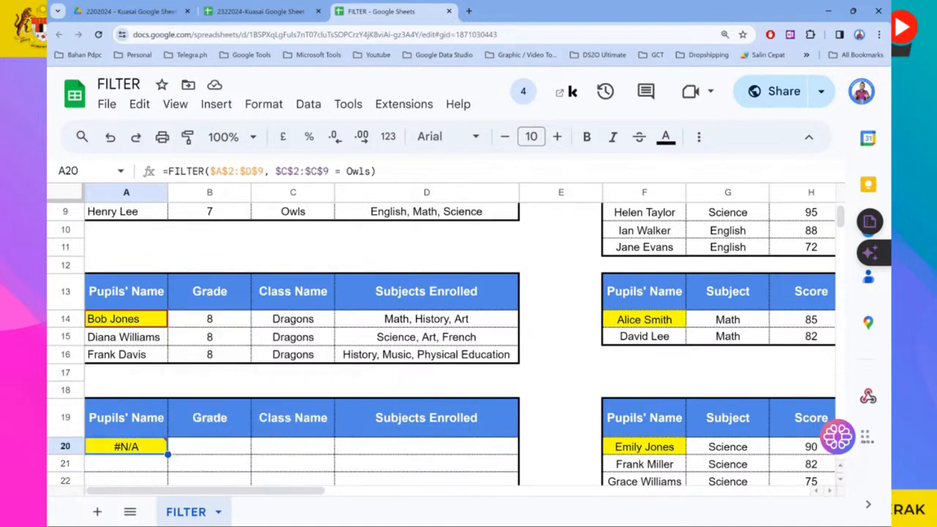
click(347, 171)
text(")
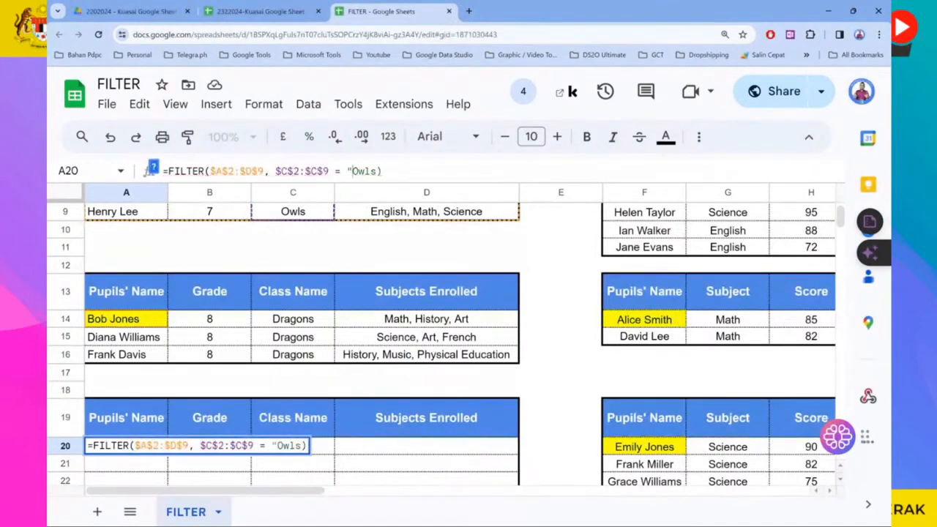
key(Right)
key(Right)
key(Right)
key(Right)
text(")
key(Return)
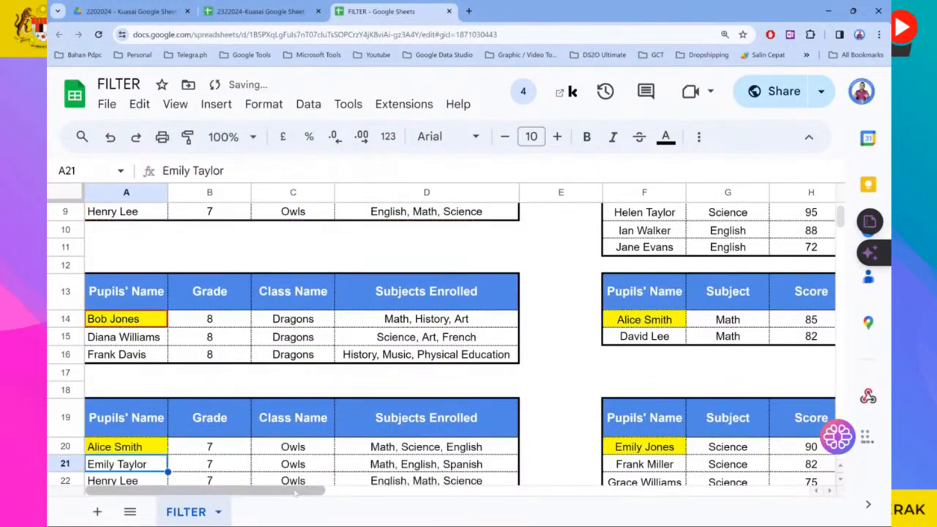
- Look through the Subject, Score and Grade source table in columns F to I and the filtered table below it
drag(298, 490, 432, 490)
scroll(492, 331, up, 5)
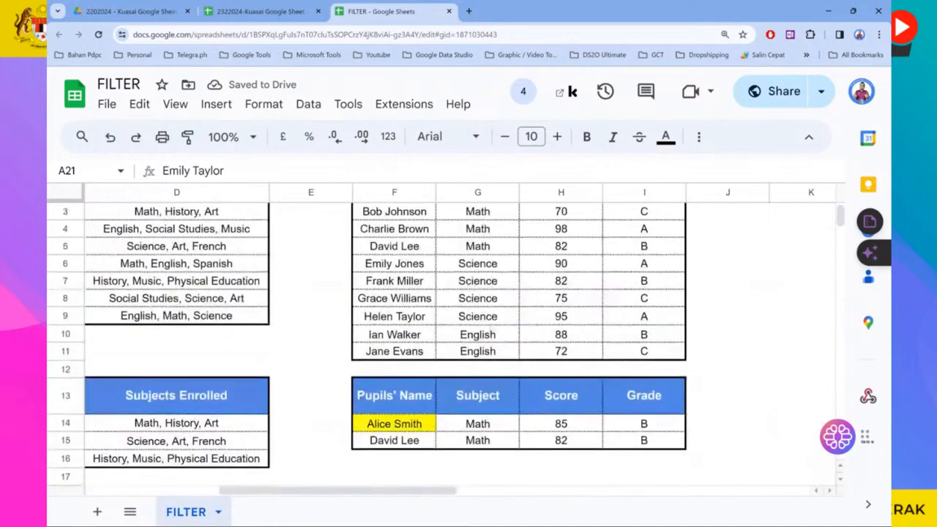
click(415, 249)
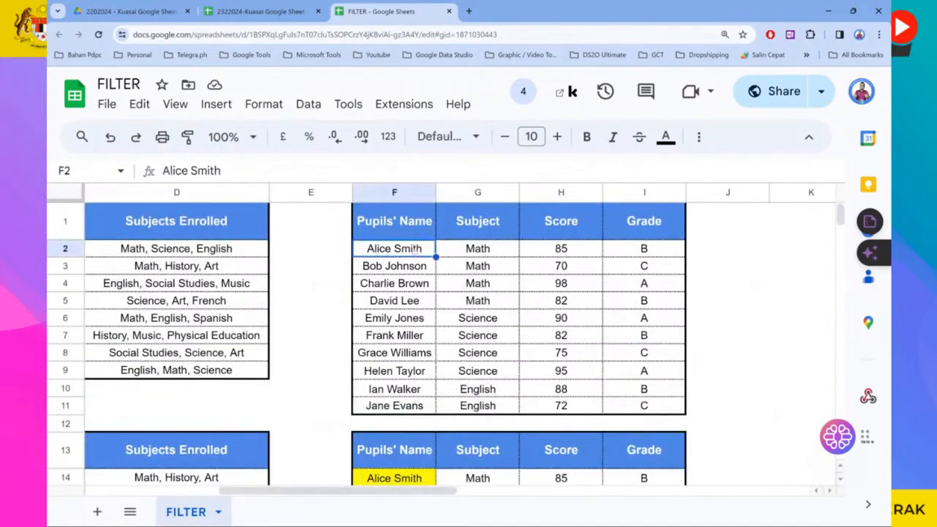
scroll(410, 245, down, 3)
scroll(399, 240, up, 3)
click(739, 269)
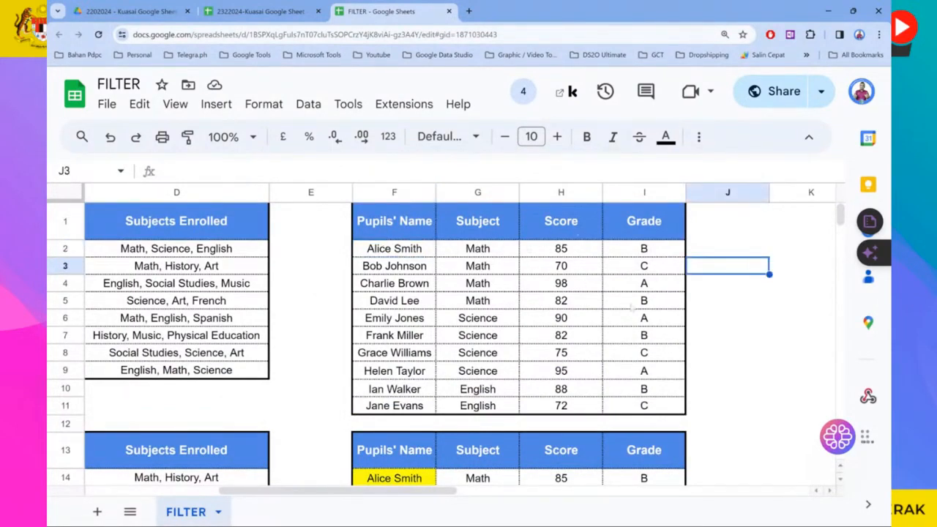
scroll(631, 307, down, 2)
scroll(631, 308, up, 2)
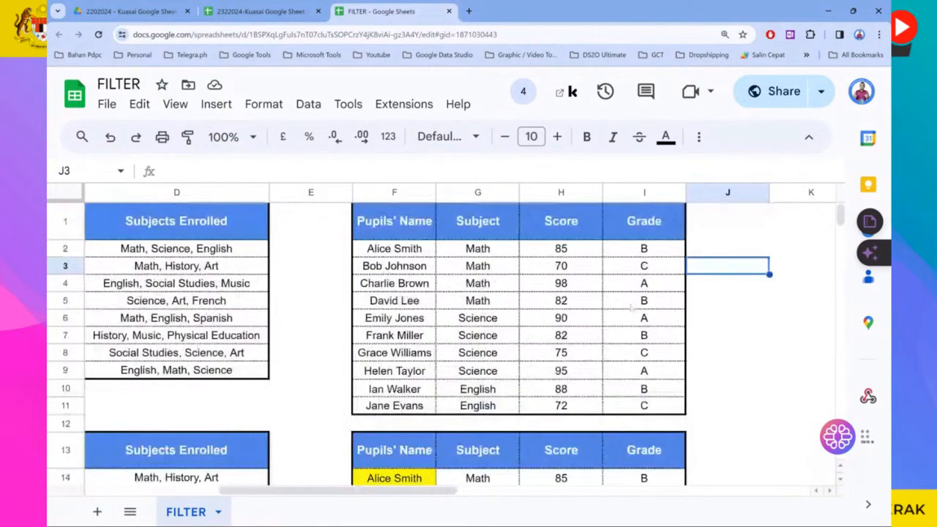
scroll(631, 308, down, 2)
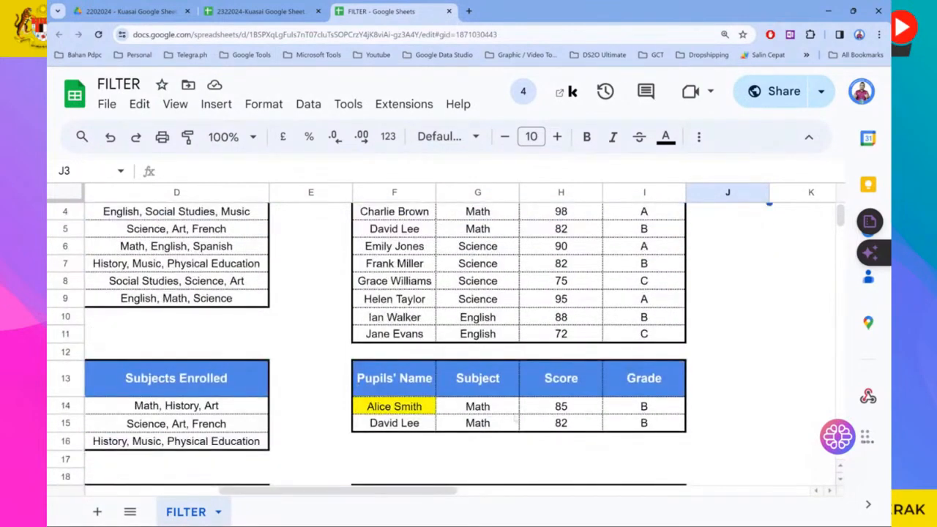
- Open the FILTER formula in F14 and compare its highlighted ranges with the score table
click(410, 410)
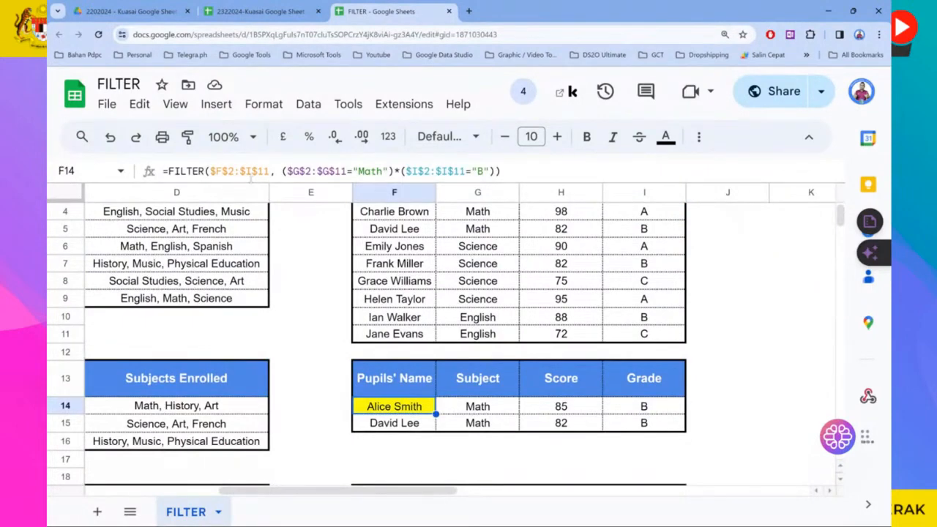
key(F2)
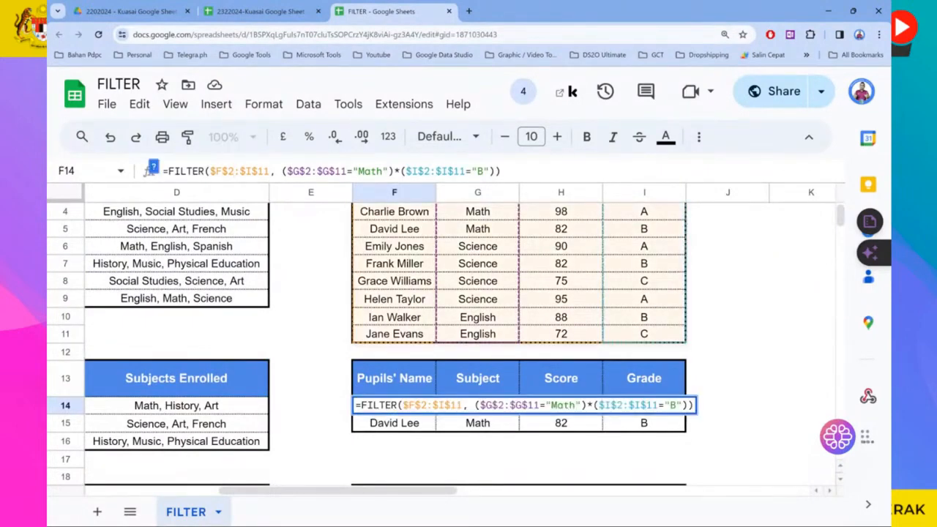
scroll(339, 235, up, 3)
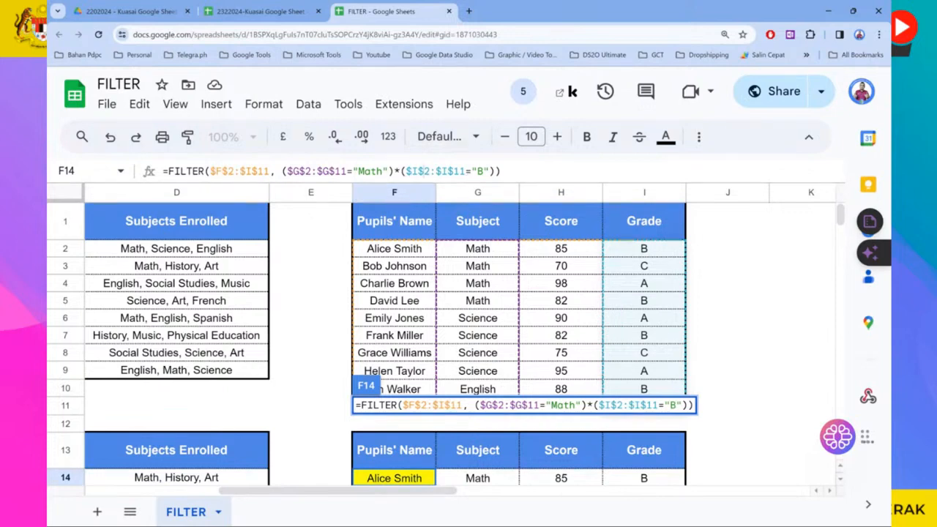
- Examine the "Math" and "B" conditions joined by * in F14's formula, checking and closing the FILTER help
drag(293, 171, 335, 172)
click(287, 171)
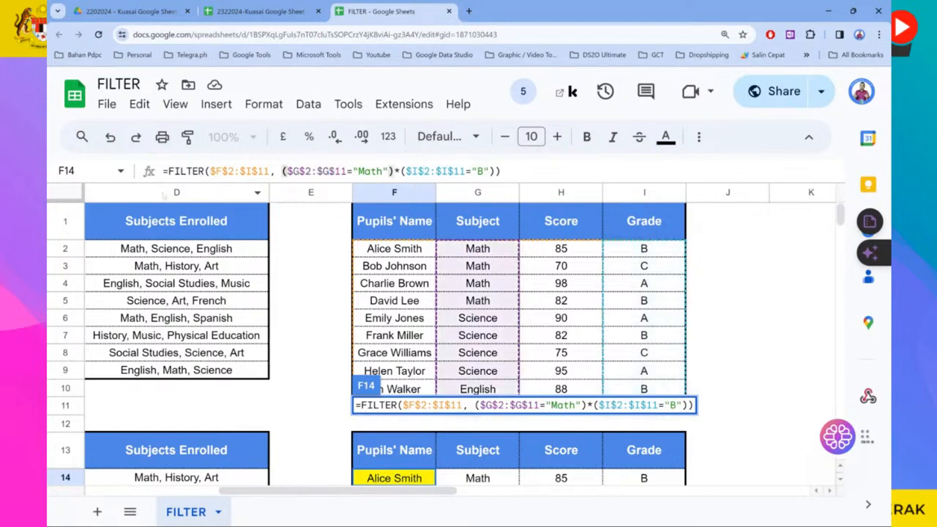
click(153, 169)
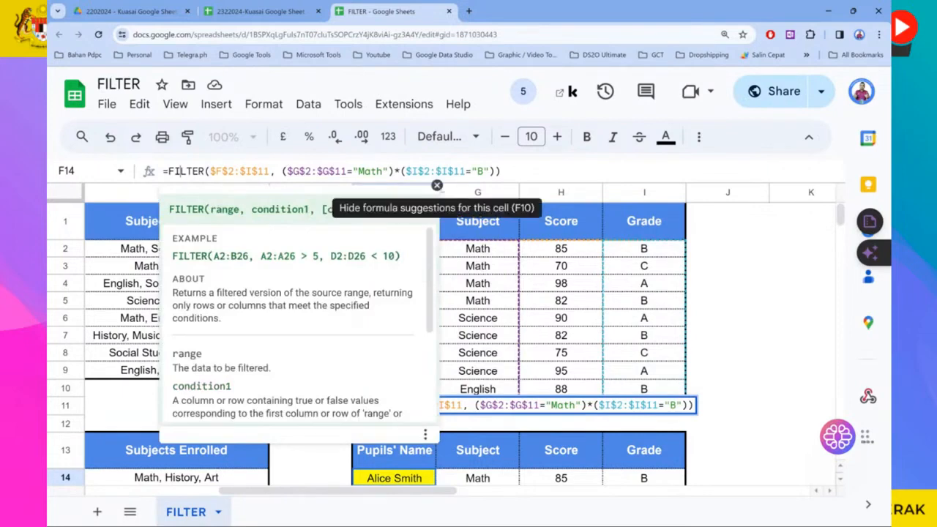
click(437, 185)
drag(284, 170, 489, 171)
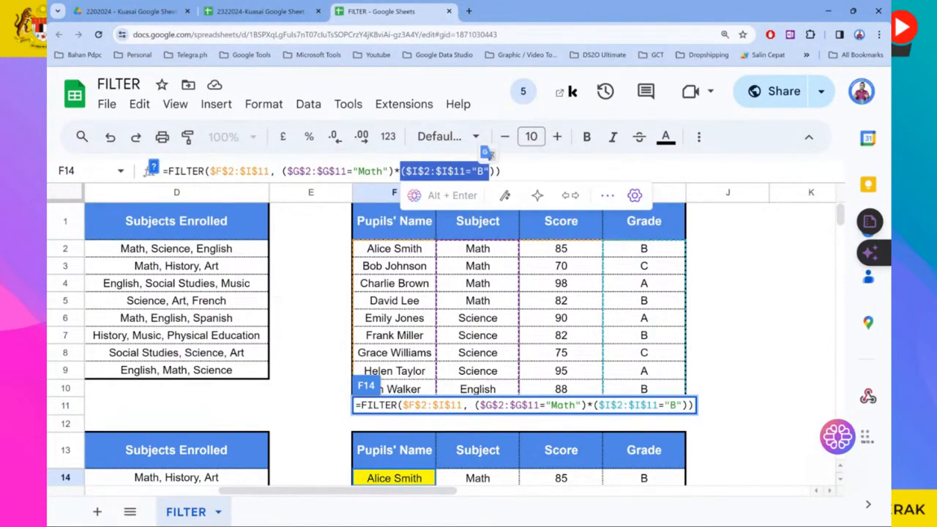
- Close F14's formula and check the Subject, Score and Grade of its filtered rows
key(Return)
scroll(451, 271, down, 3)
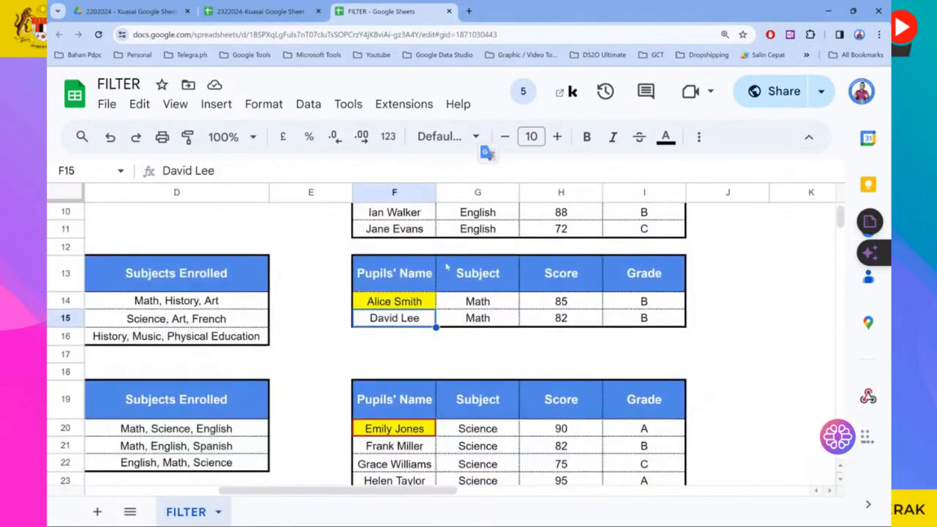
click(477, 301)
click(643, 306)
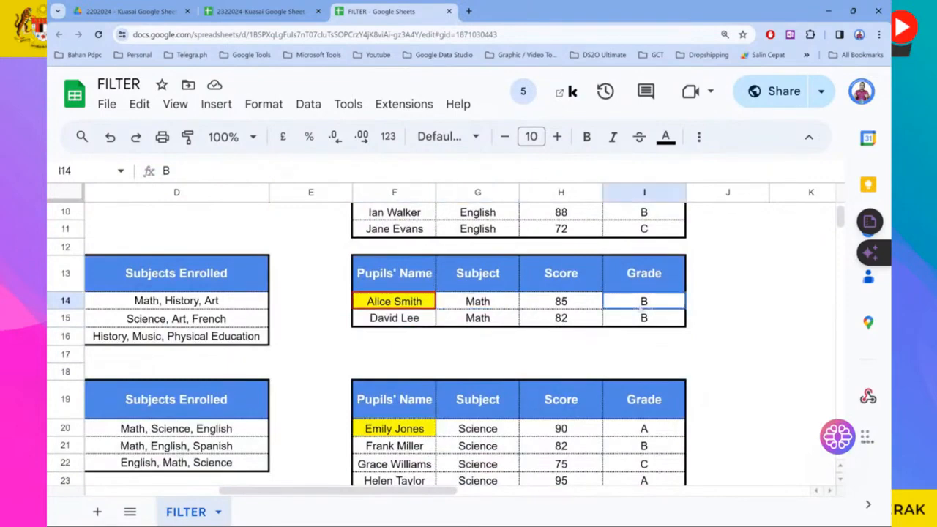
click(560, 309)
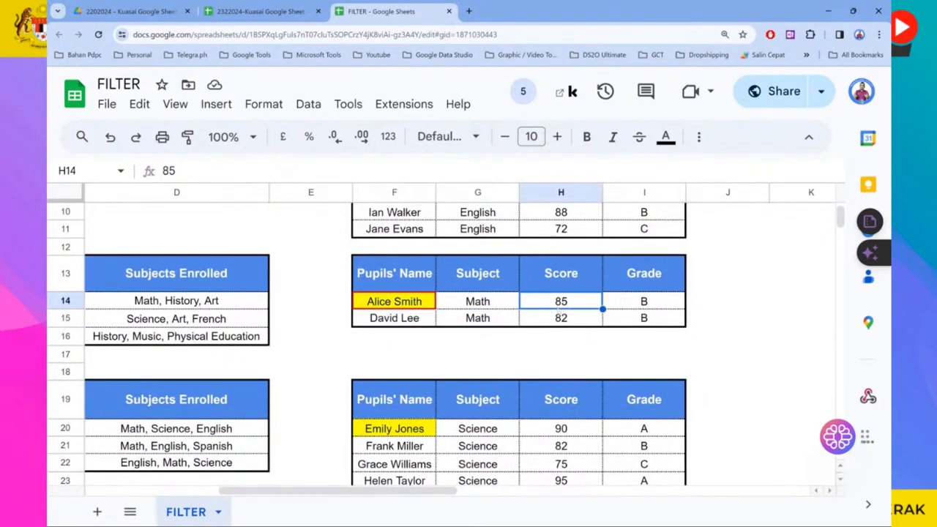
- Open the FILTER formula in F20, examine its "Science" condition and the >=70 score condition, and close it
scroll(578, 328, down, 1)
scroll(571, 324, down, 3)
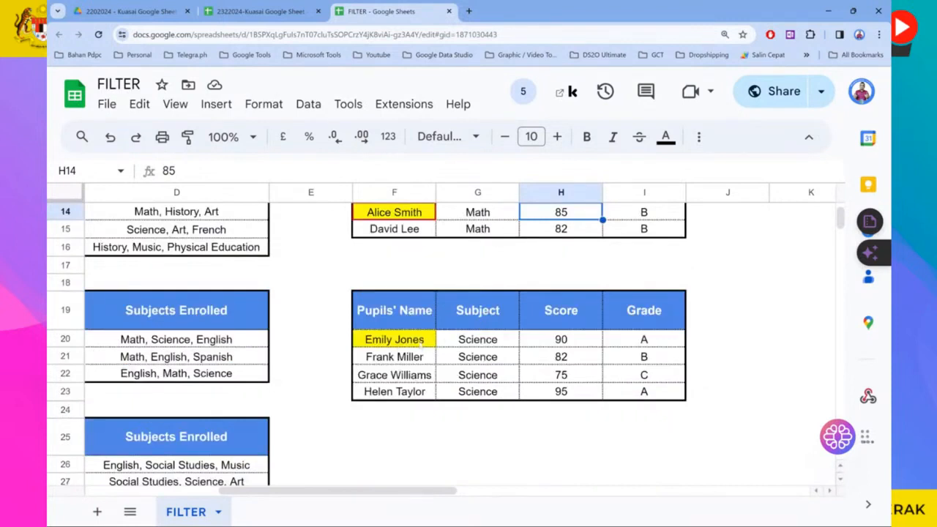
click(422, 345)
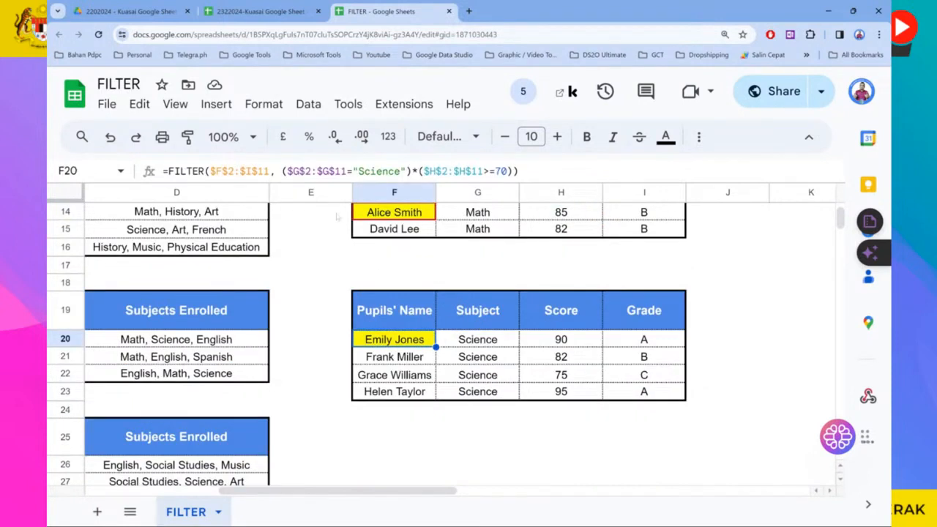
click(235, 171)
scroll(567, 274, up, 4)
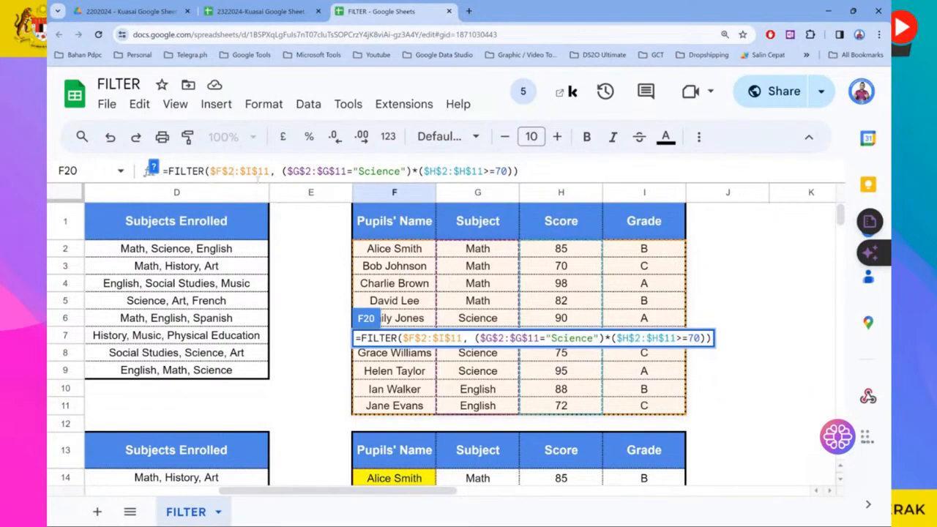
drag(287, 174, 339, 189)
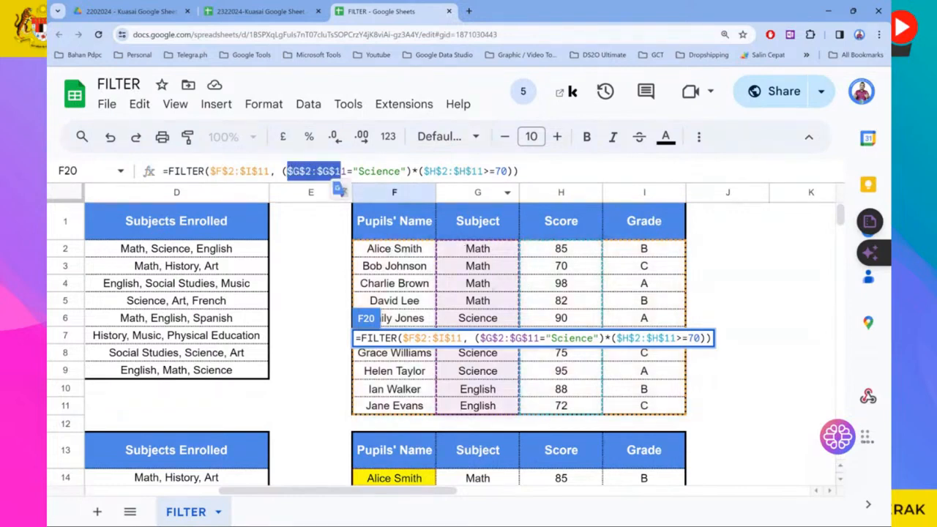
drag(425, 171, 473, 189)
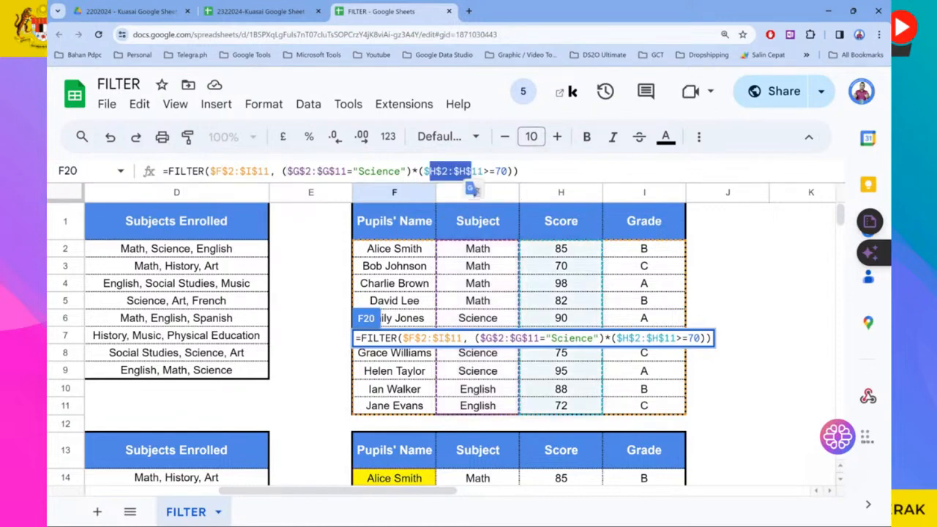
click(483, 172)
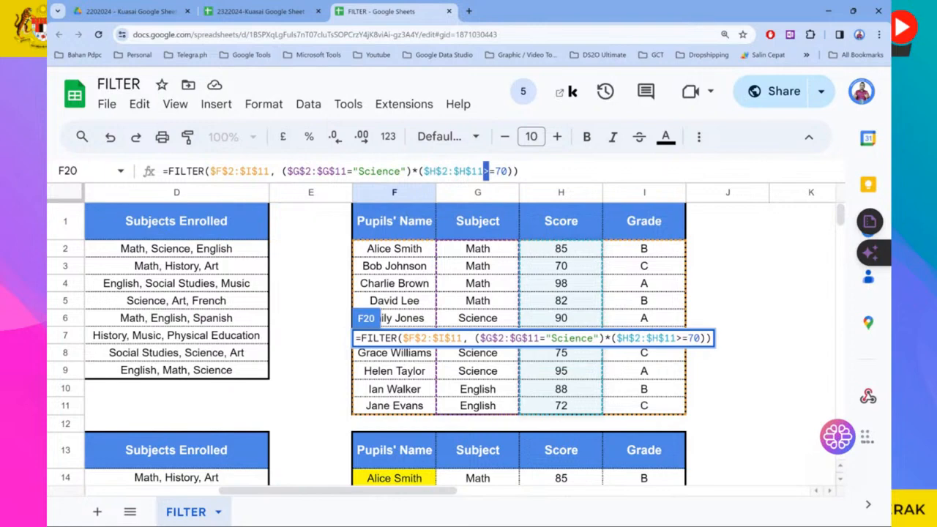
mouse_move(487, 171)
mouse_down()
mouse_move(496, 171)
mouse_move(485, 171)
mouse_up()
key(Return)
- Check the Subject and Score columns of the filtered Science table in rows 19 to 23
scroll(499, 401, down, 3)
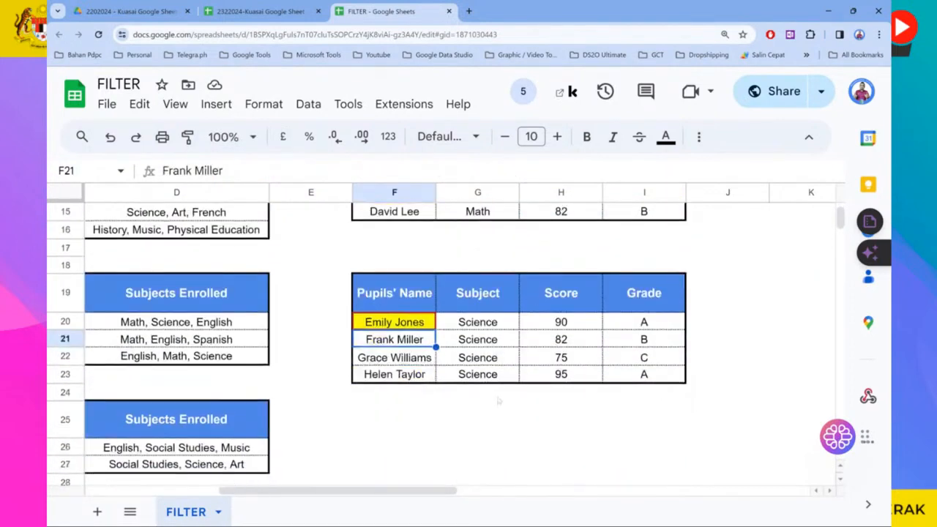
click(488, 450)
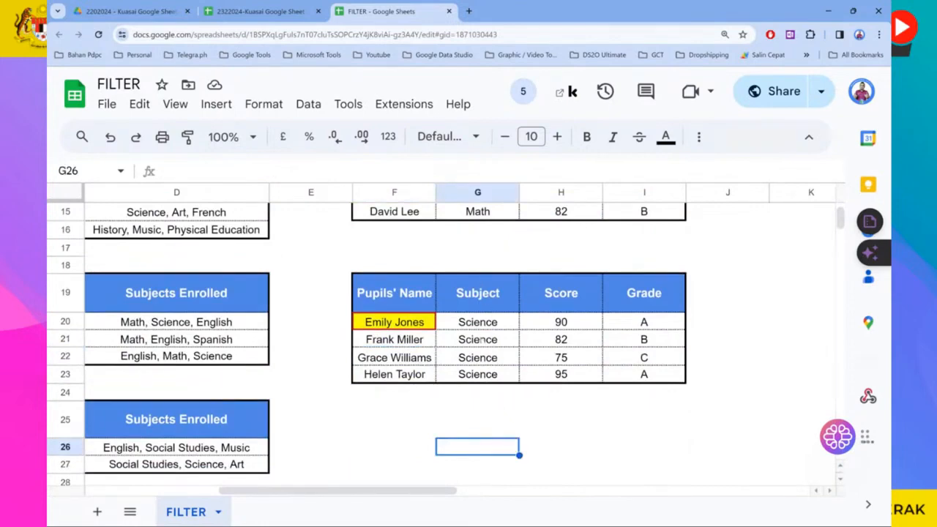
drag(478, 293, 479, 386)
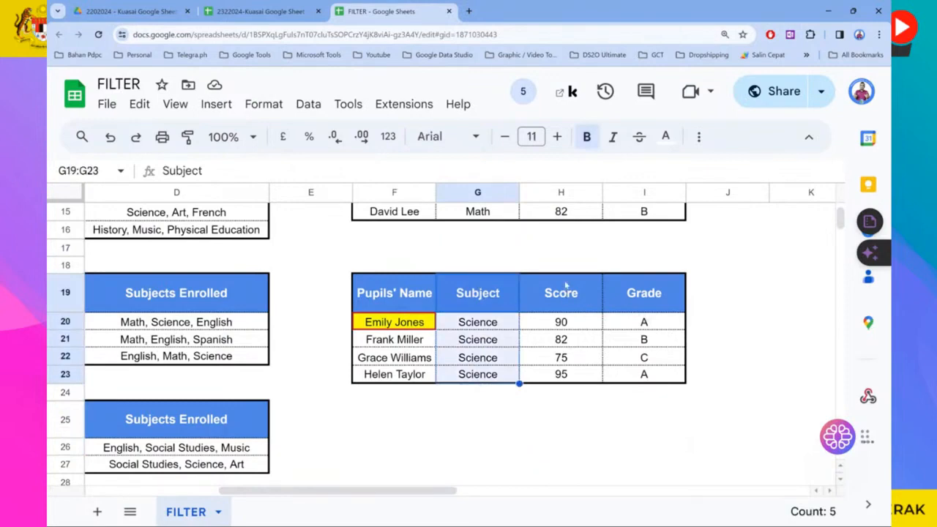
drag(570, 253, 568, 395)
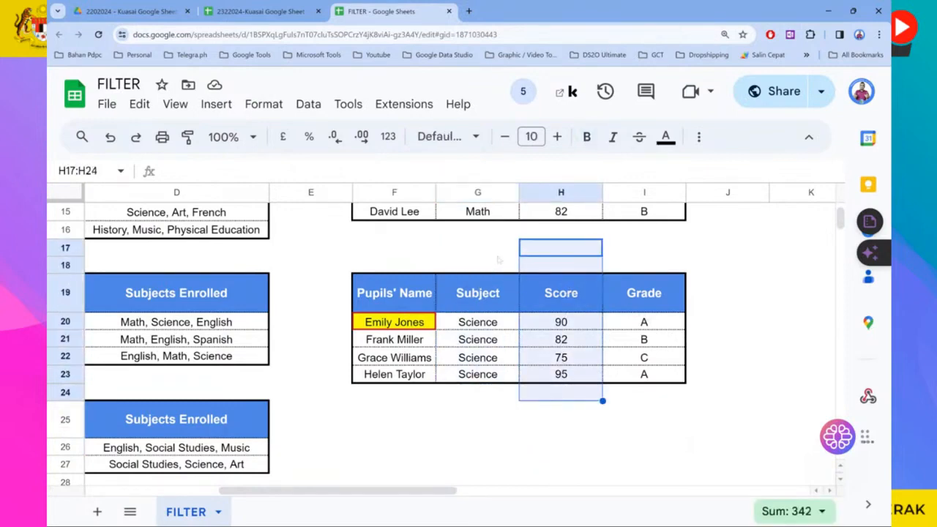
drag(499, 253, 513, 399)
click(761, 355)
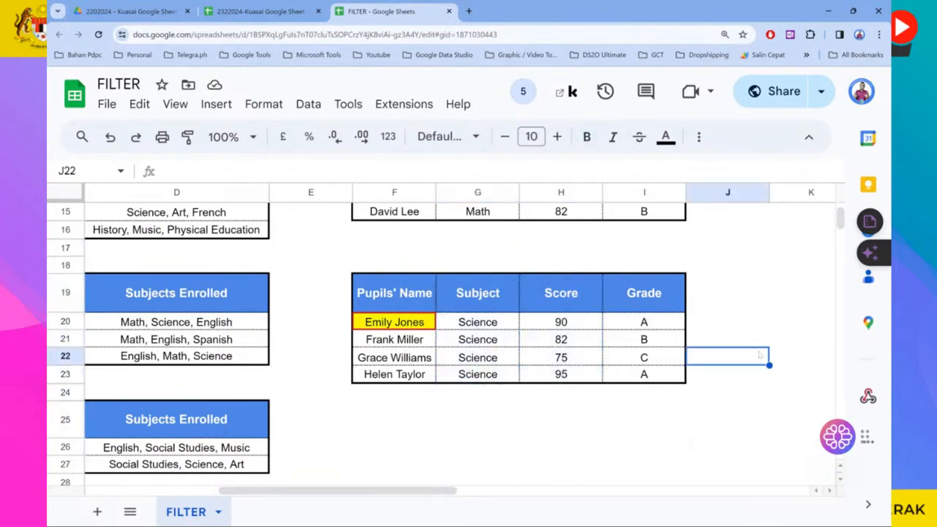
- Review the source score table in rows 1 to 11 against the two filtered tables below it
scroll(447, 344, up, 5)
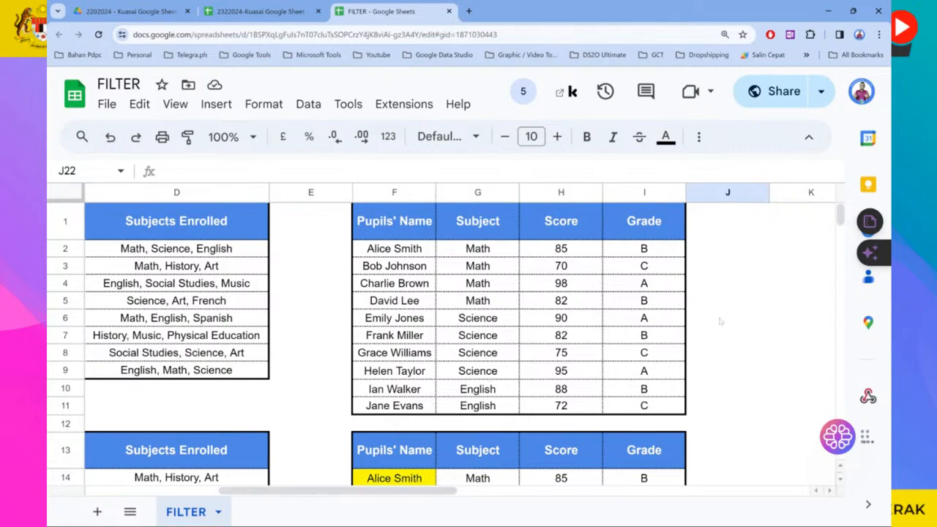
click(792, 289)
scroll(669, 271, down, 2)
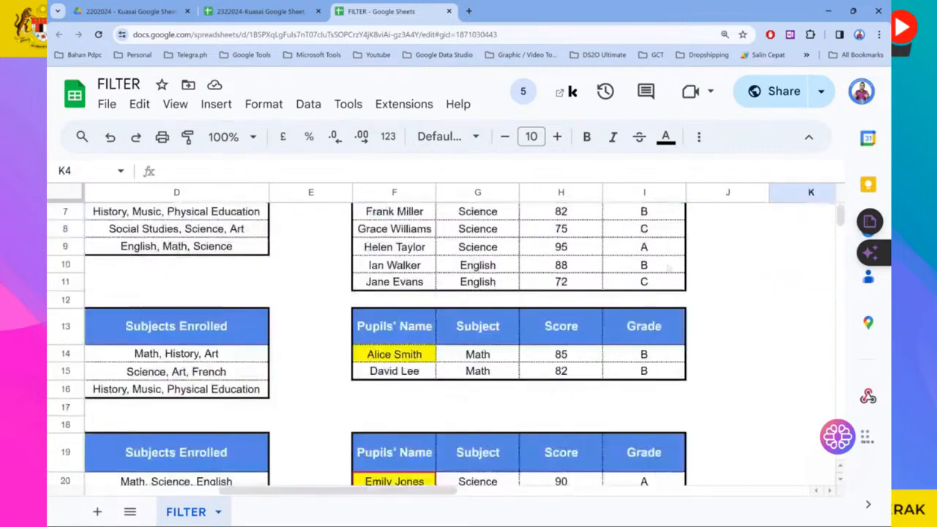
scroll(669, 269, down, 4)
scroll(670, 269, up, 3)
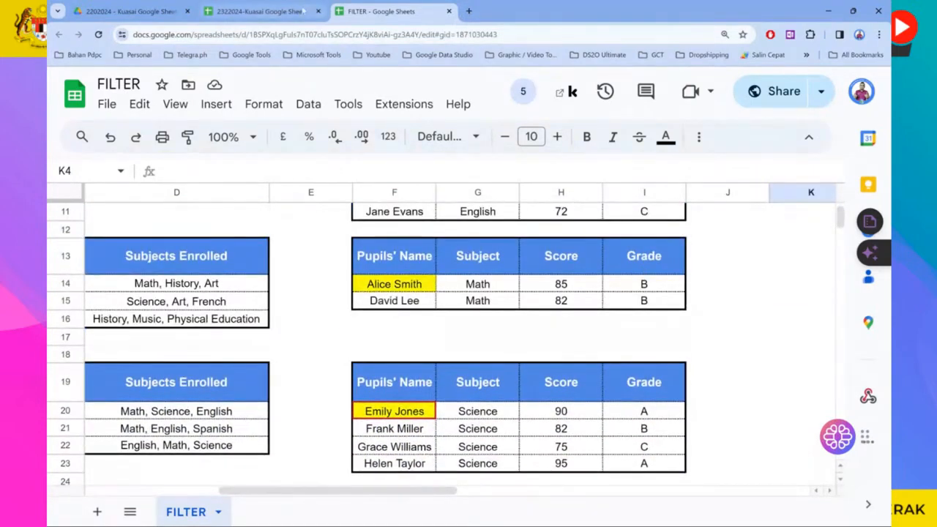
- Switch to the 2322024-Kuasai Google Sheet spreadsheet and tick the Status checkbox for the FILTER formula in row 11
click(289, 9)
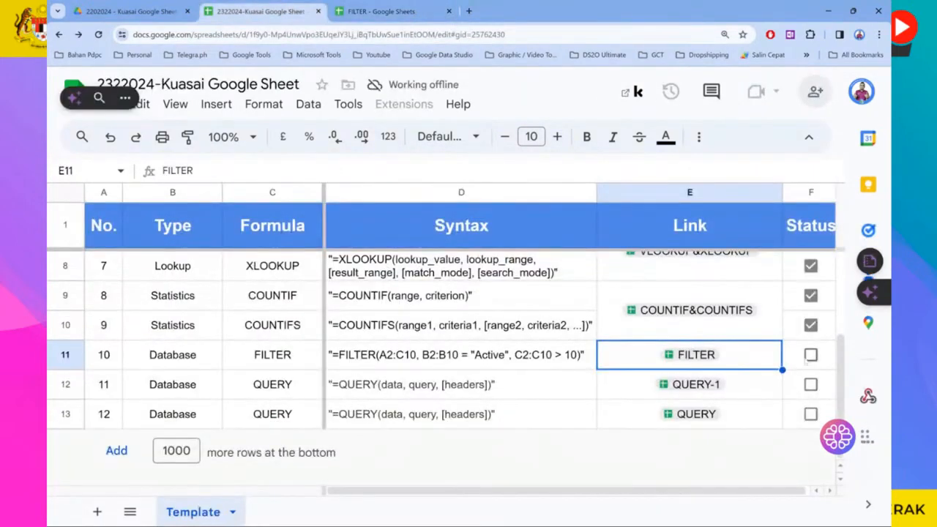
click(812, 355)
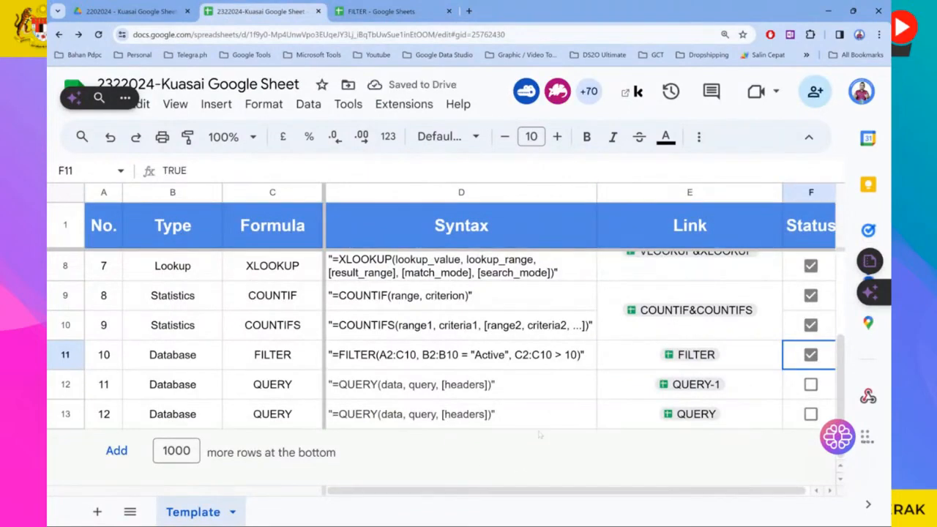
scroll(539, 435, up, 3)
scroll(764, 336, down, 3)
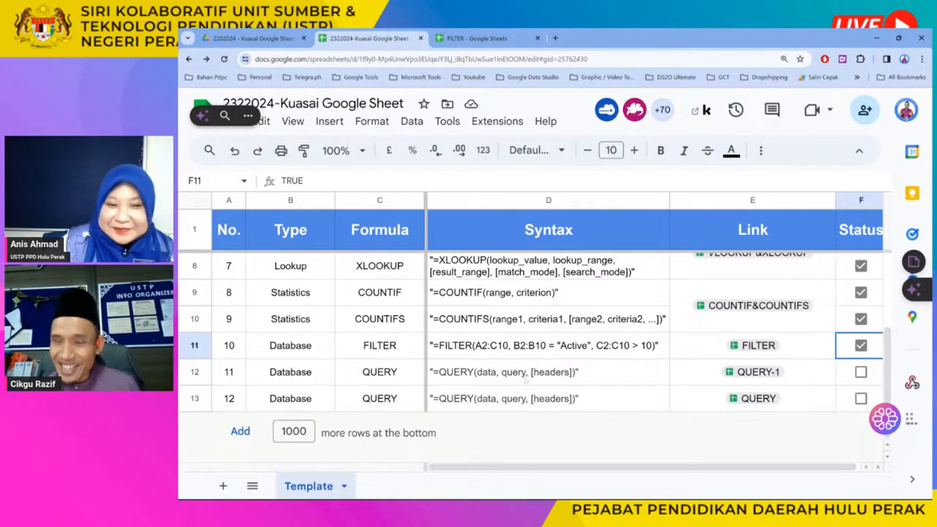
- Point out the two QUERY syntax rows, open the linked QUERY-1 spreadsheet from row 12, and close the FILTER spreadsheet
click(572, 372)
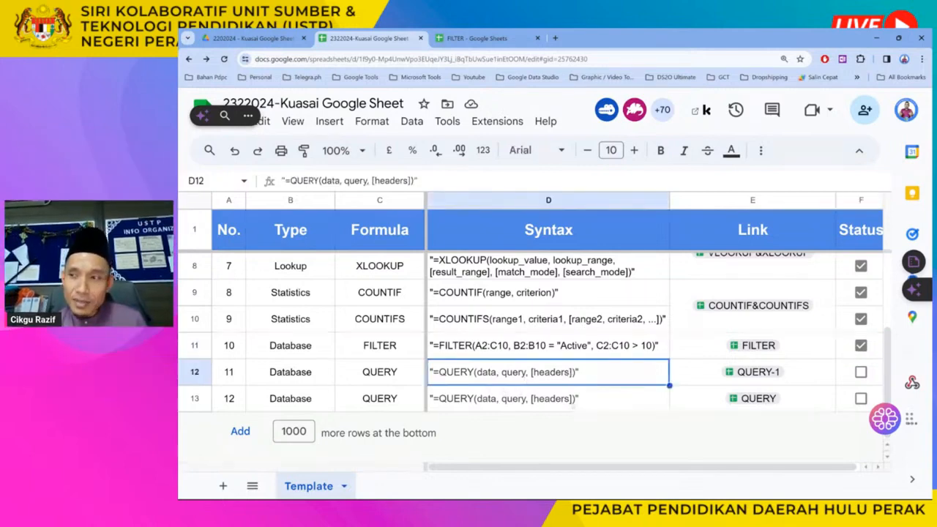
click(577, 401)
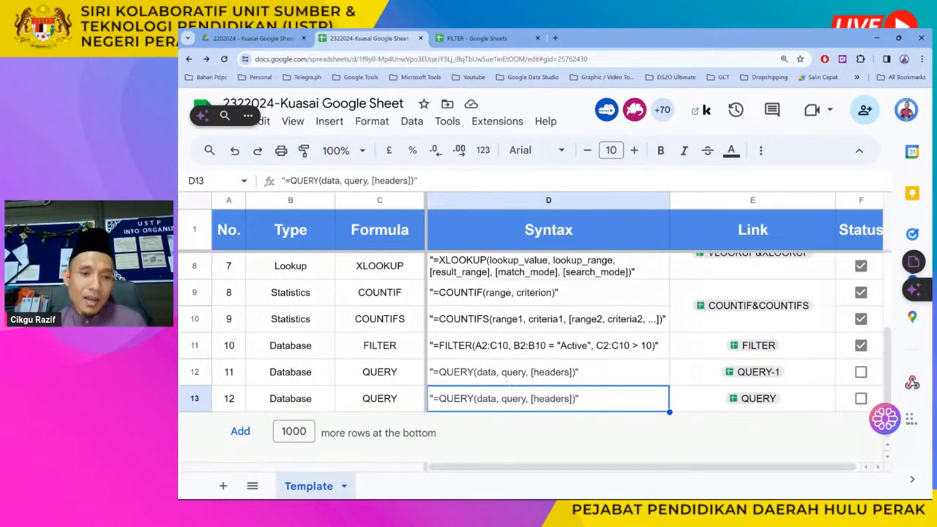
click(504, 374)
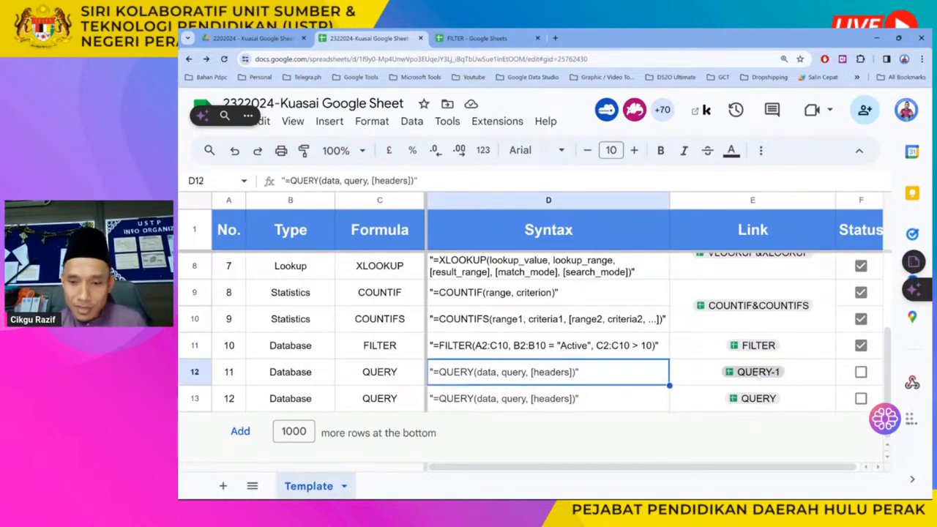
click(757, 373)
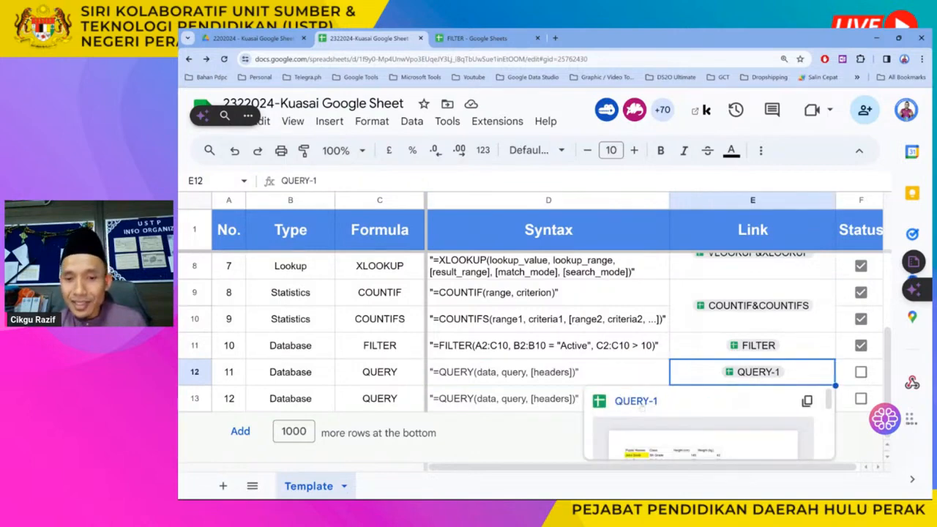
click(639, 403)
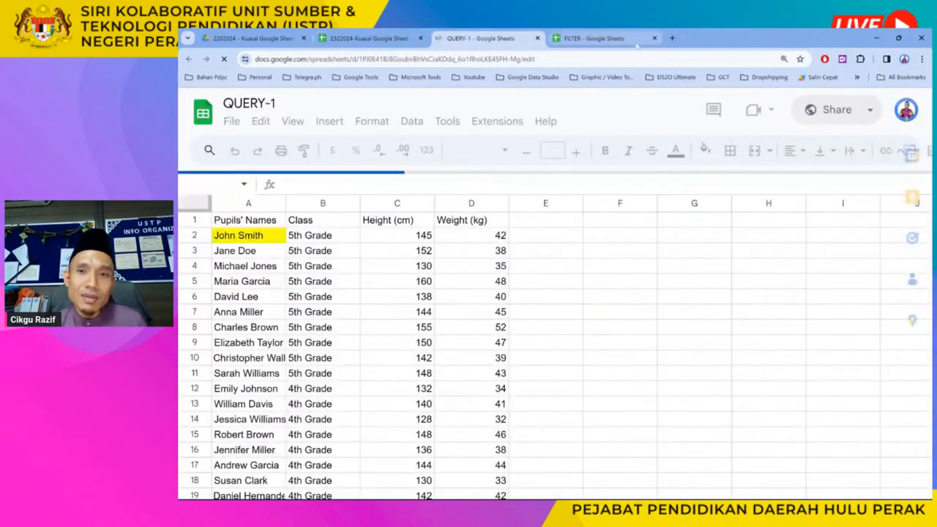
click(654, 38)
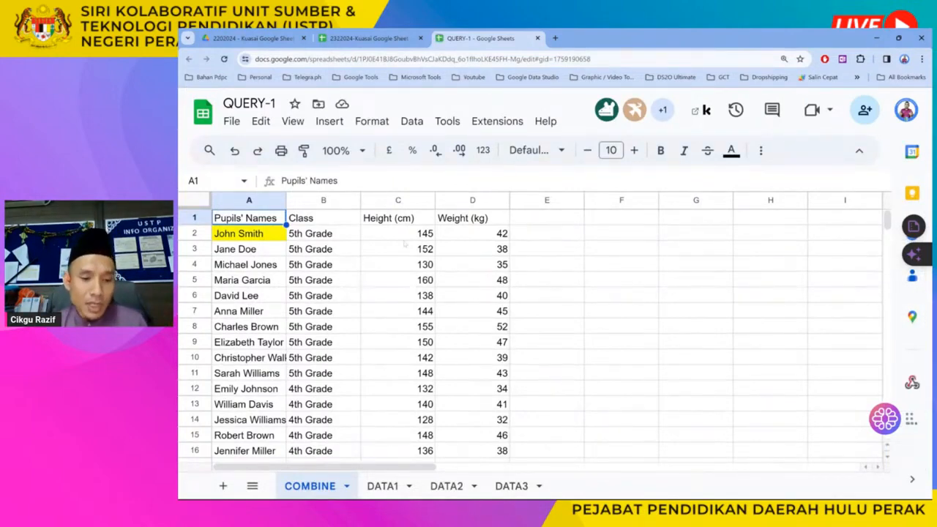
- Look through the full pupil list in the COMBINE sheet and the class lists in DATA1, DATA2 and DATA3
scroll(364, 331, down, 6)
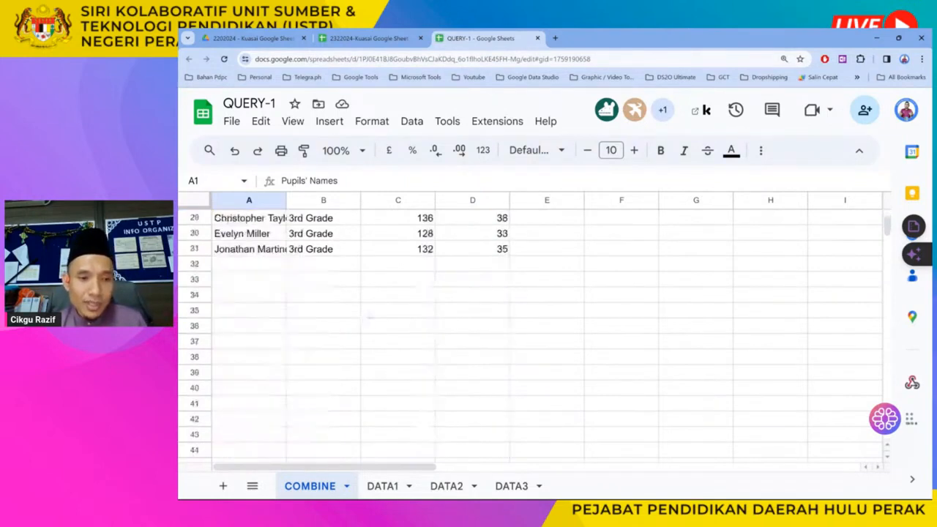
scroll(371, 315, up, 6)
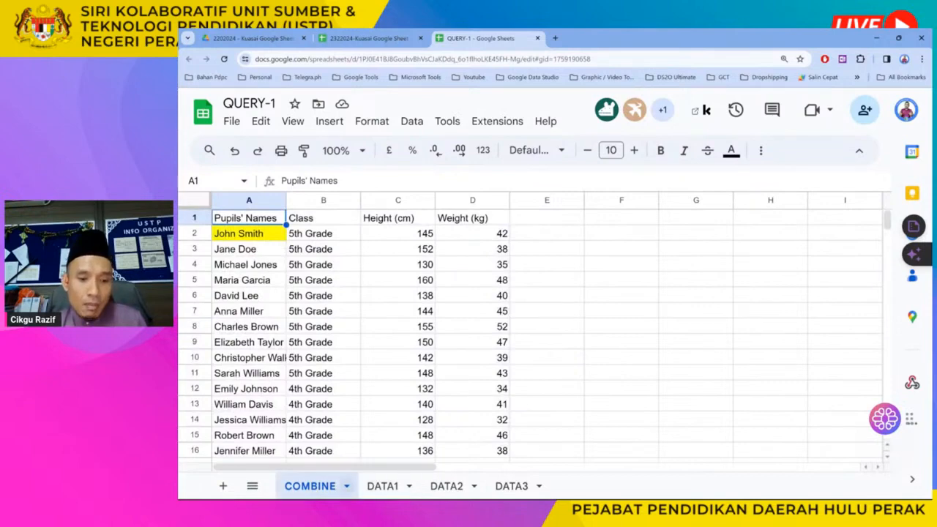
click(382, 486)
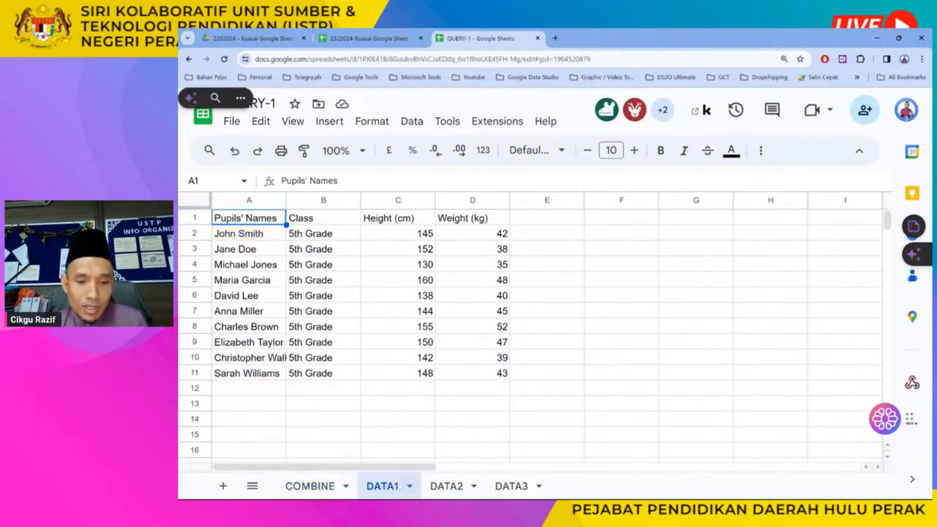
click(455, 486)
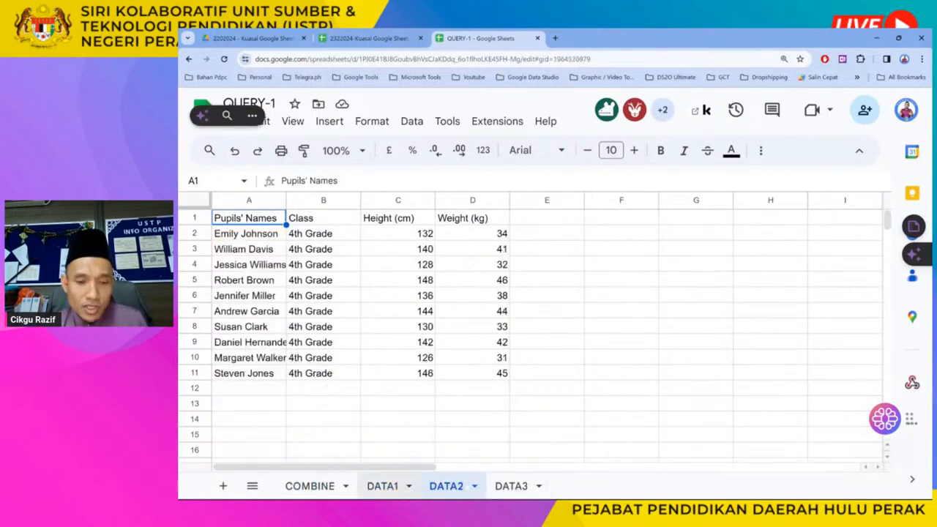
click(391, 488)
click(447, 486)
click(511, 486)
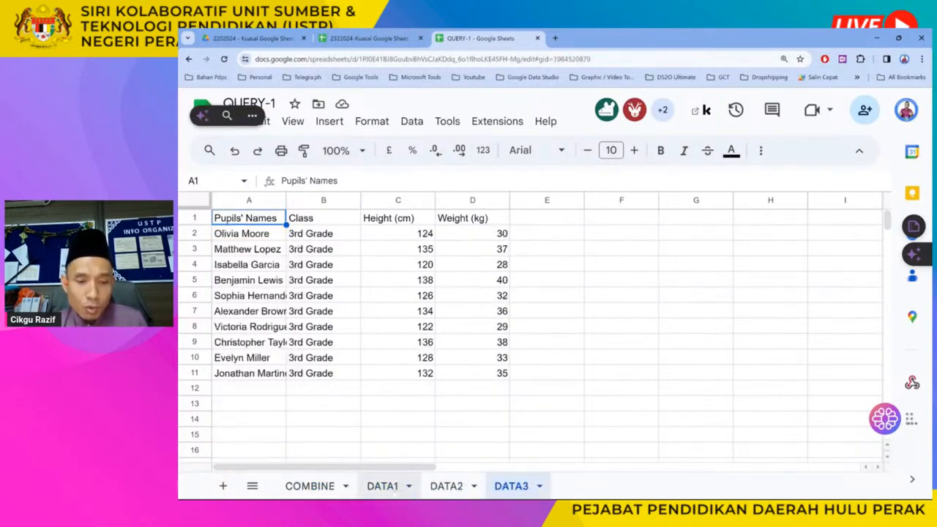
click(388, 488)
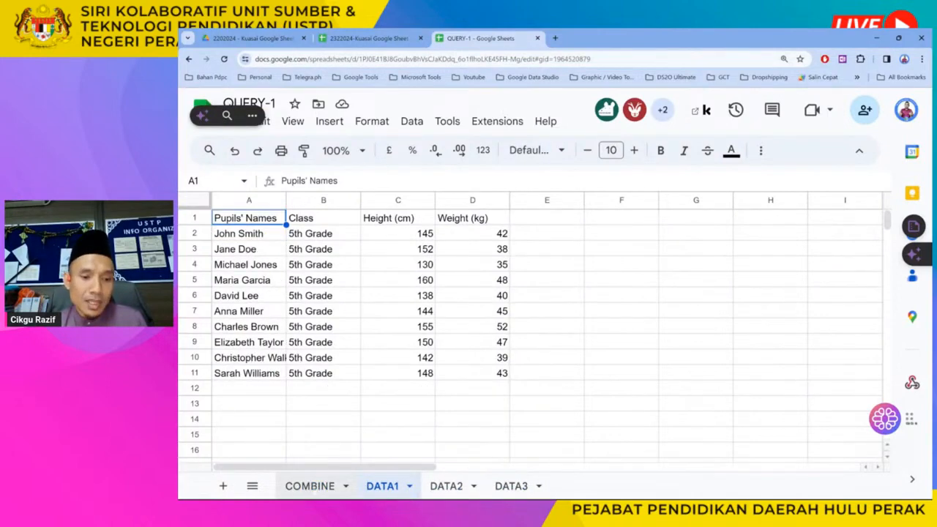
- Return to COMBINE and compare its combined list with the DATA1, DATA2 and DATA3 sheets again, finishing on DATA1
click(313, 488)
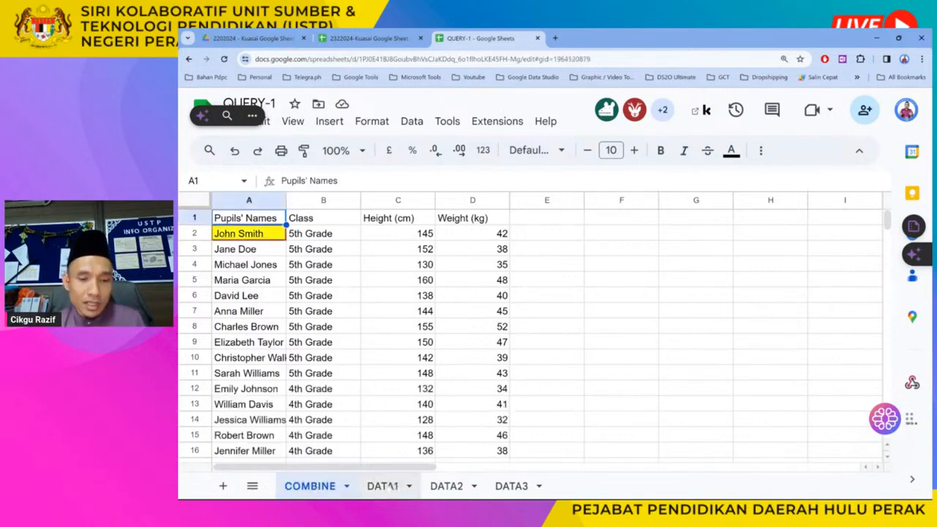
click(391, 487)
click(455, 489)
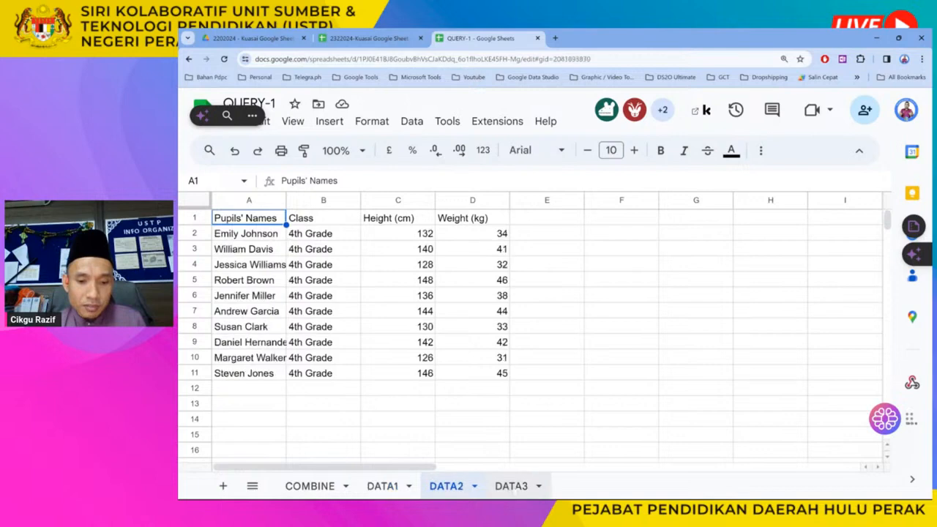
click(509, 492)
click(391, 491)
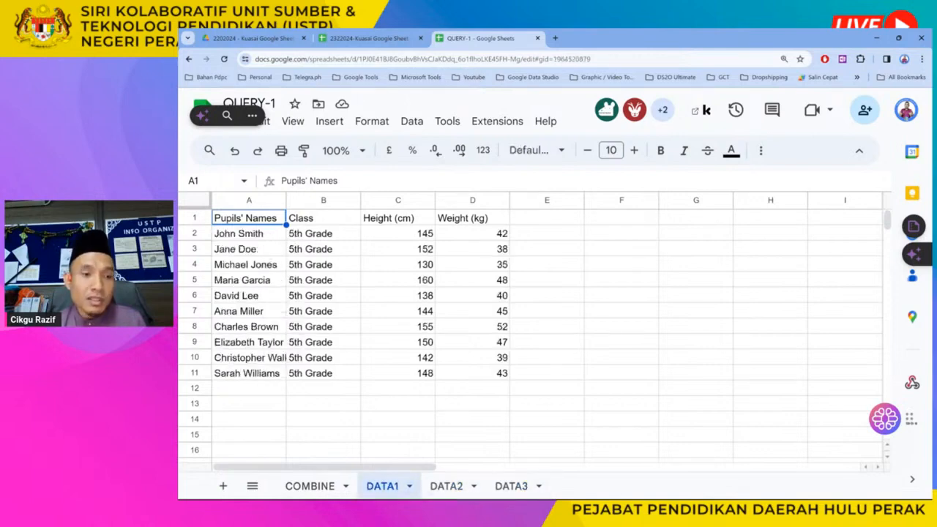
- Show the manual copy option for the pupil table A1:D11 on DATA1, dismiss it and select the empty cell A12
drag(227, 217, 487, 380)
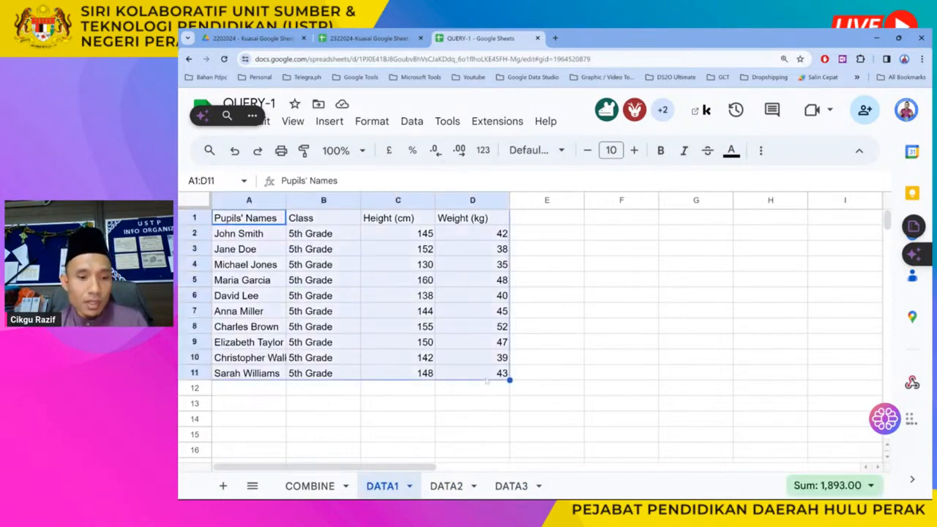
right_click(480, 370)
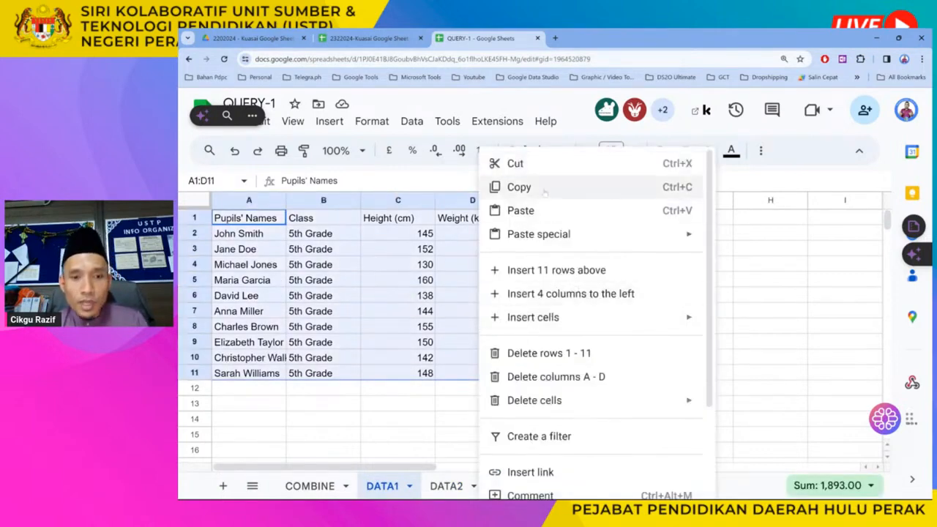
click(802, 295)
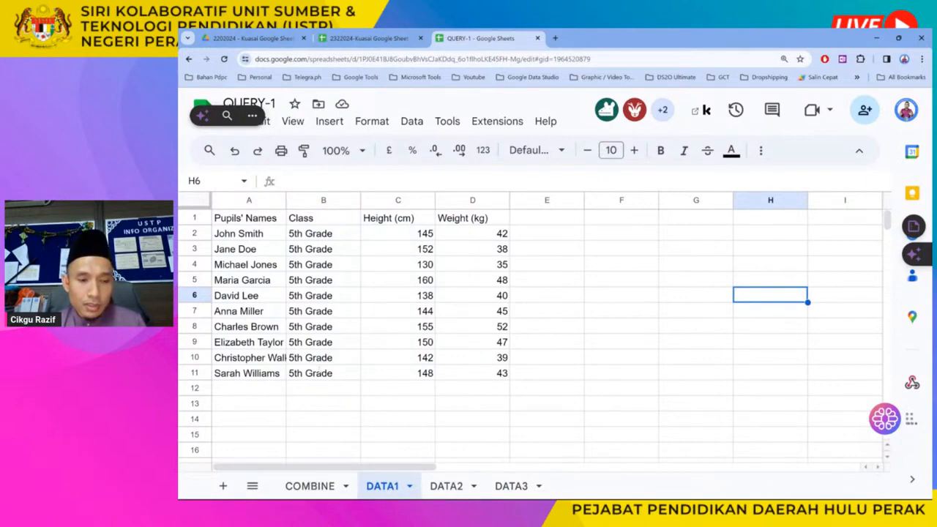
click(261, 389)
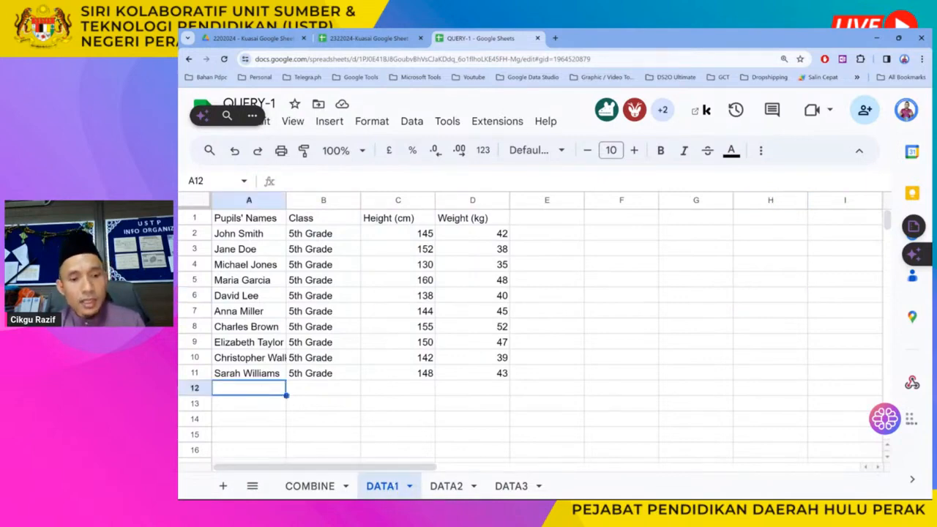
- Compare the combined list on COMBINE with the class lists on DATA1 and DATA2, finishing on COMBINE
click(310, 486)
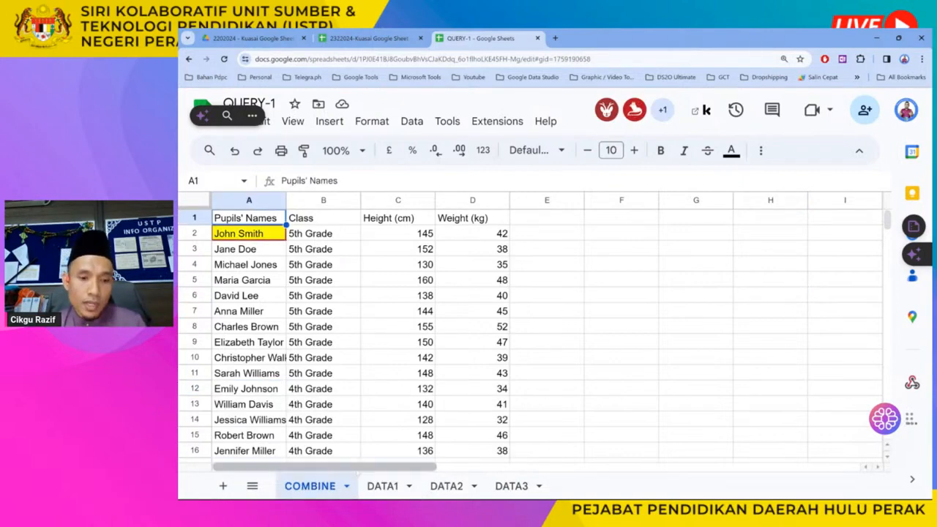
click(447, 486)
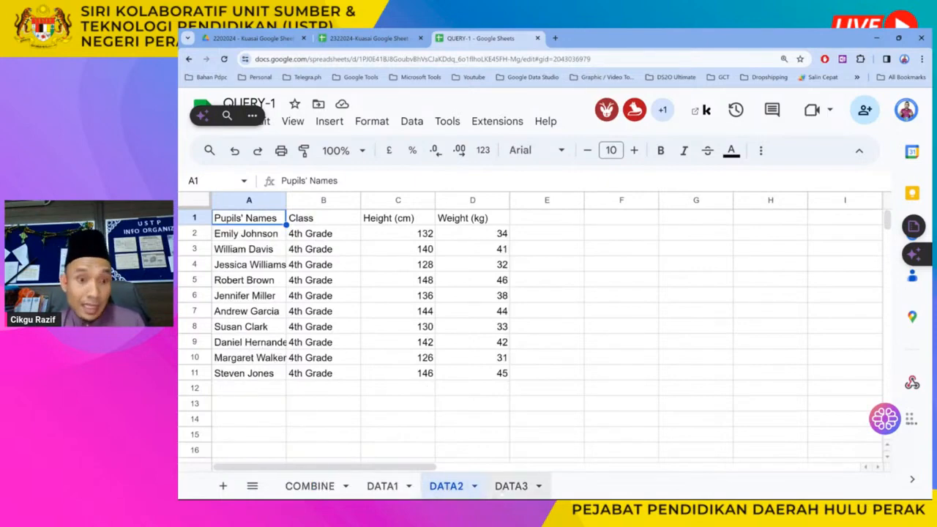
click(382, 486)
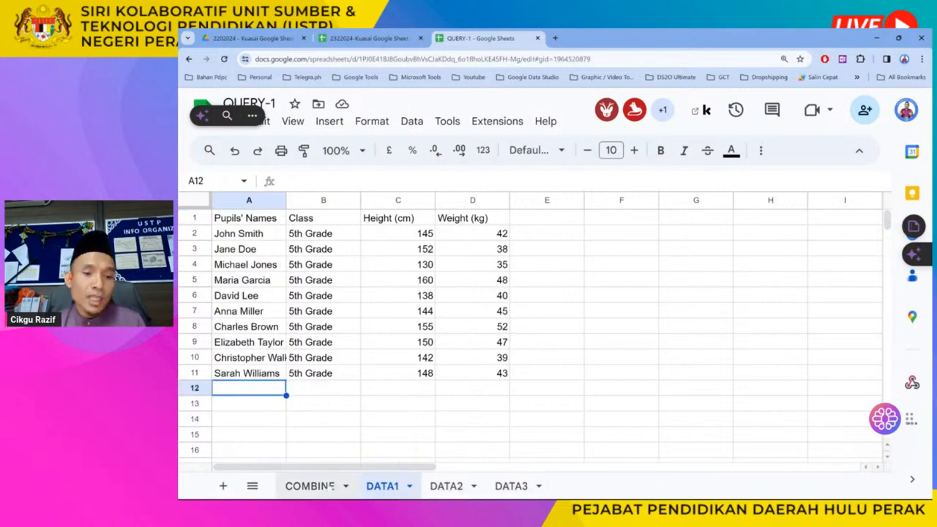
click(330, 486)
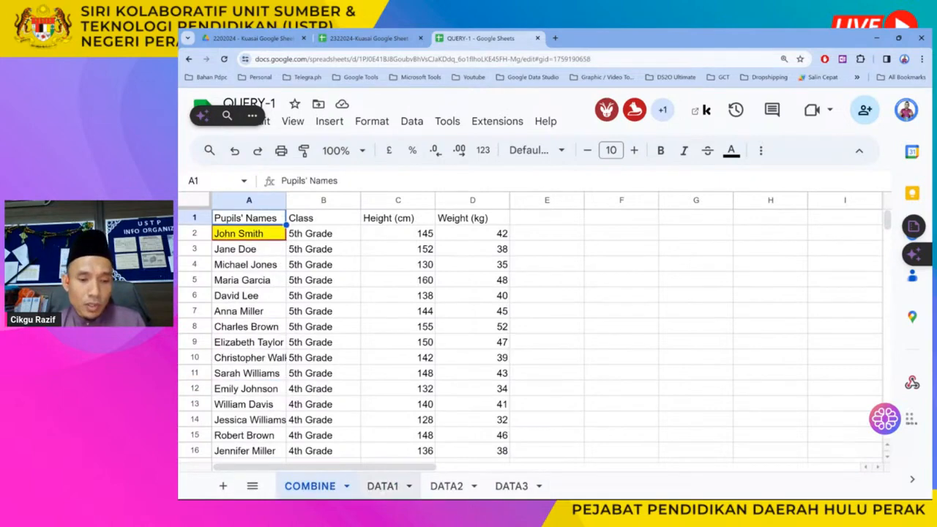
click(382, 487)
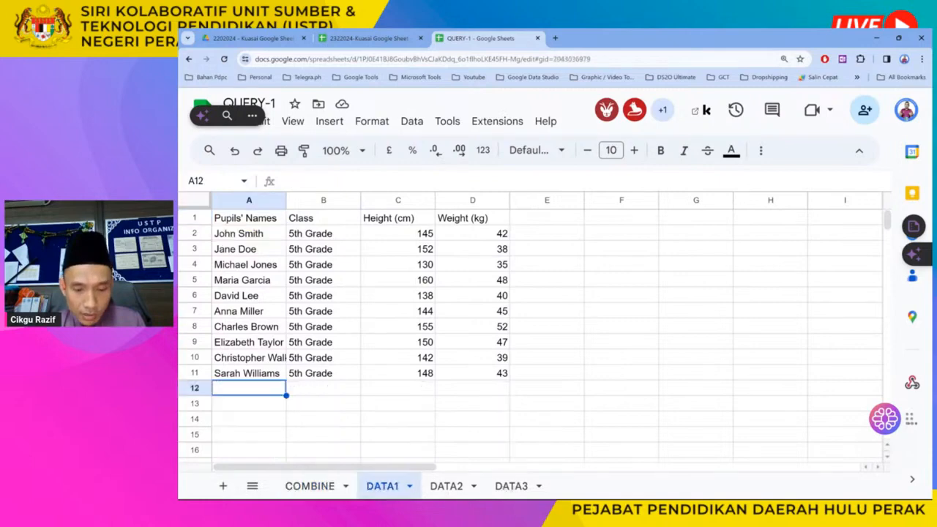
click(447, 486)
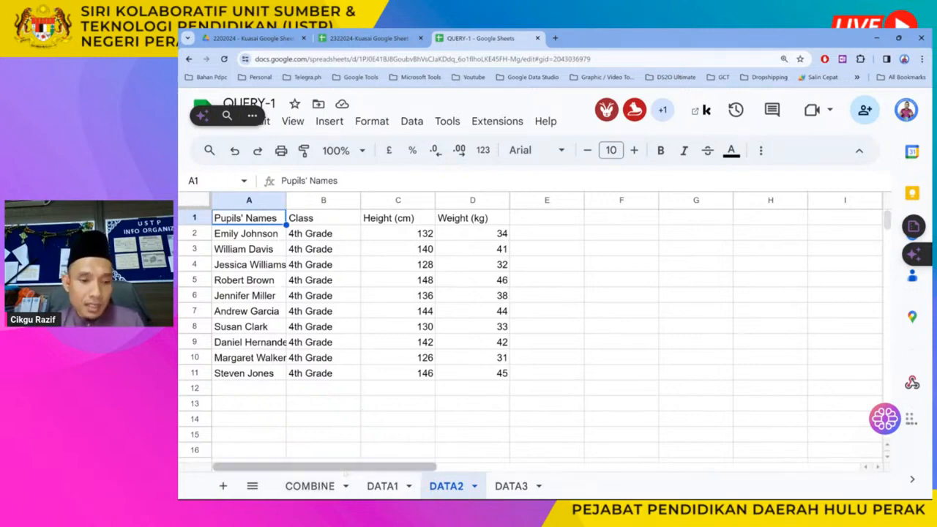
click(310, 486)
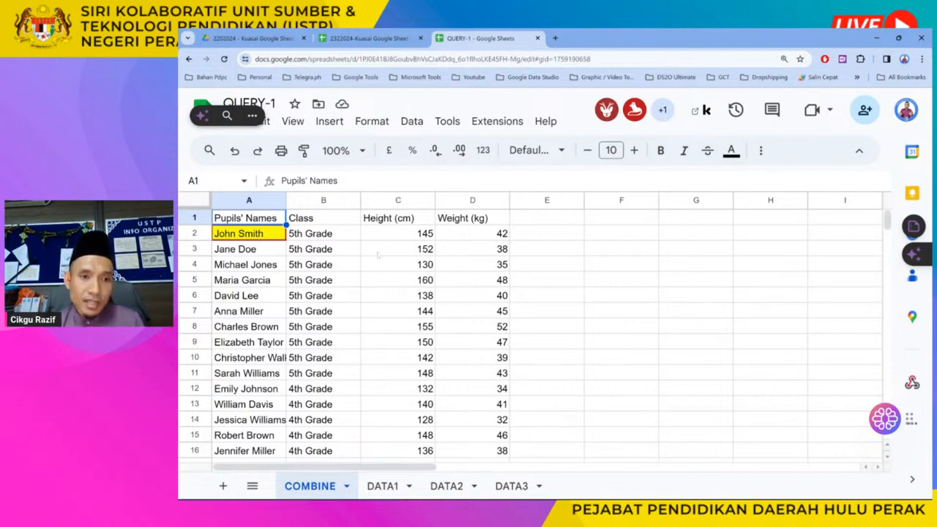
- Review the QUERY formula in the yellow cell A2 of COMBINE, then delete it to clear the combined list
click(245, 234)
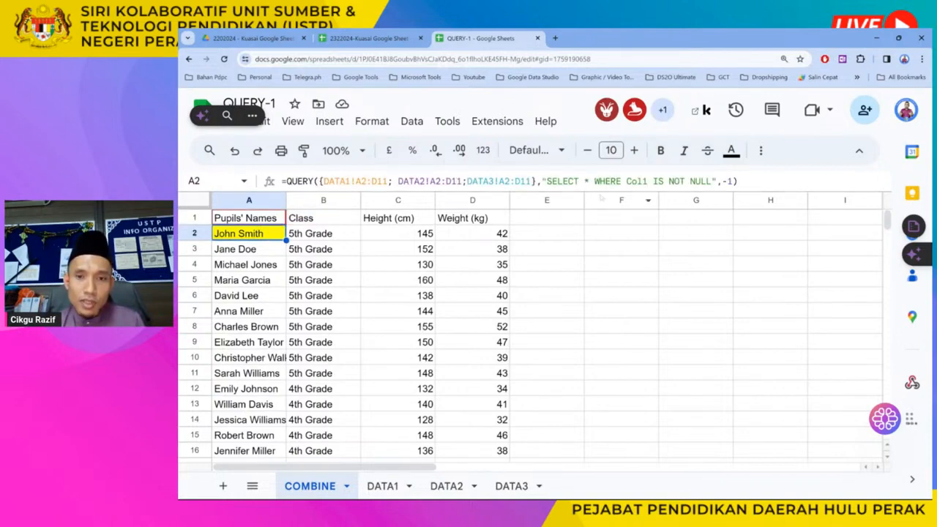
drag(601, 196, 598, 203)
drag(738, 181, 283, 181)
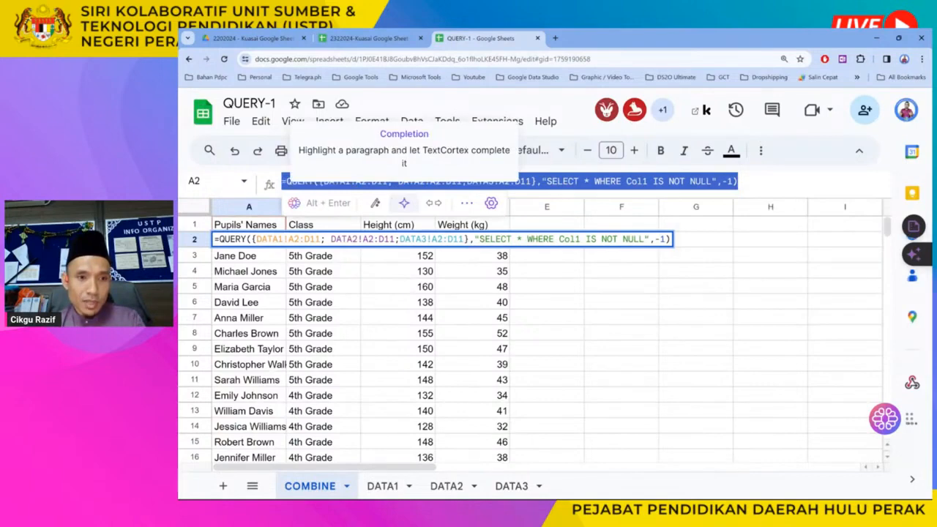
key(BackSpace)
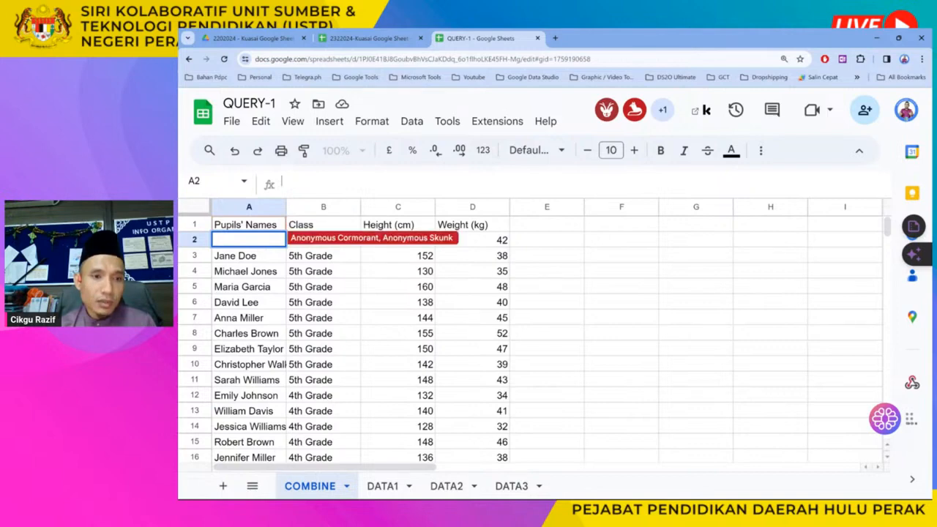
click(269, 253)
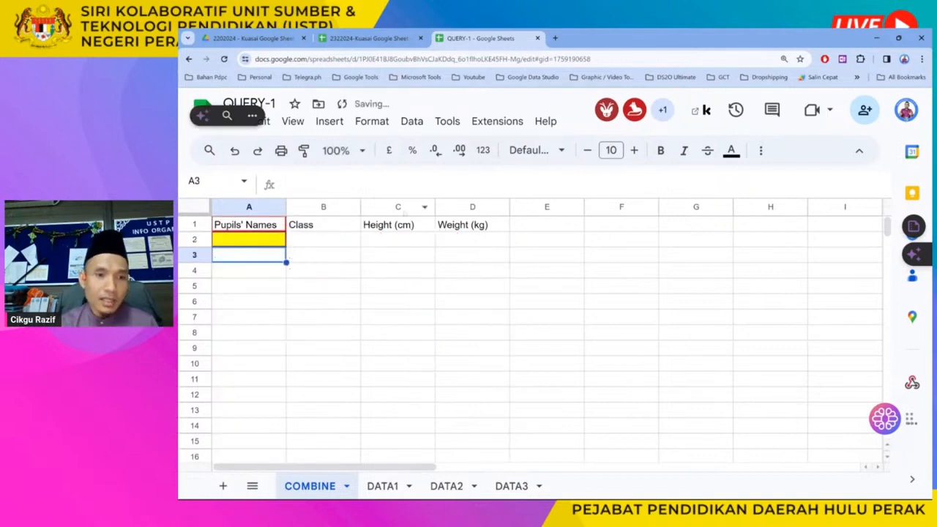
- Begin a QUERY formula in cell A3 and read the help on its data, query and headers arguments
text(=)
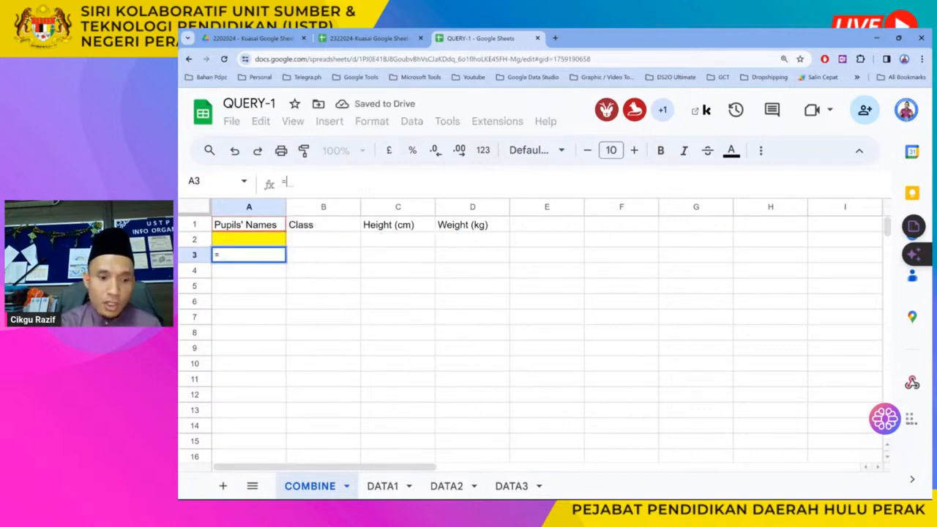
text(query)
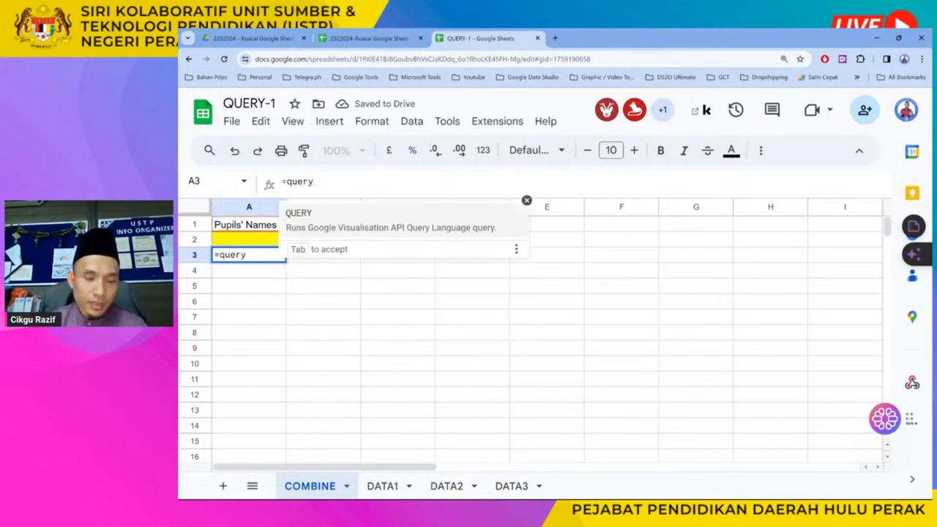
key(Tab)
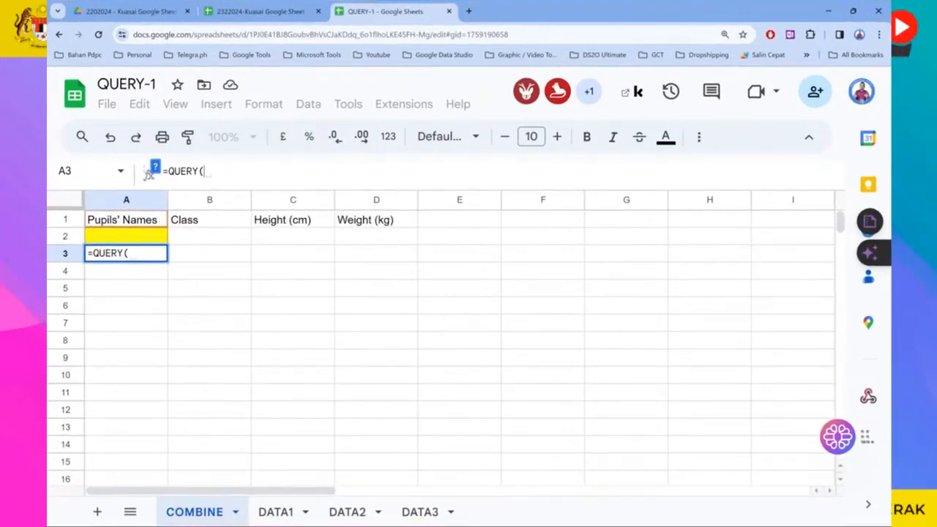
click(154, 169)
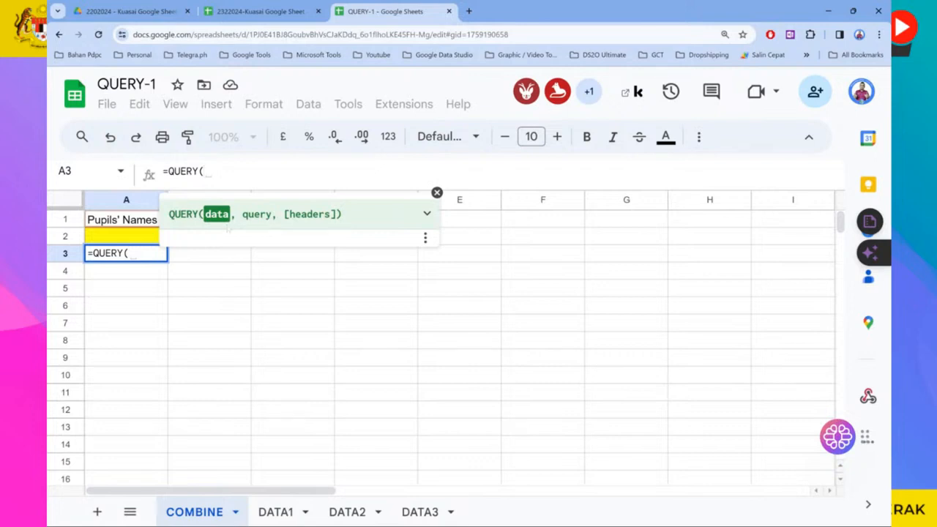
click(427, 214)
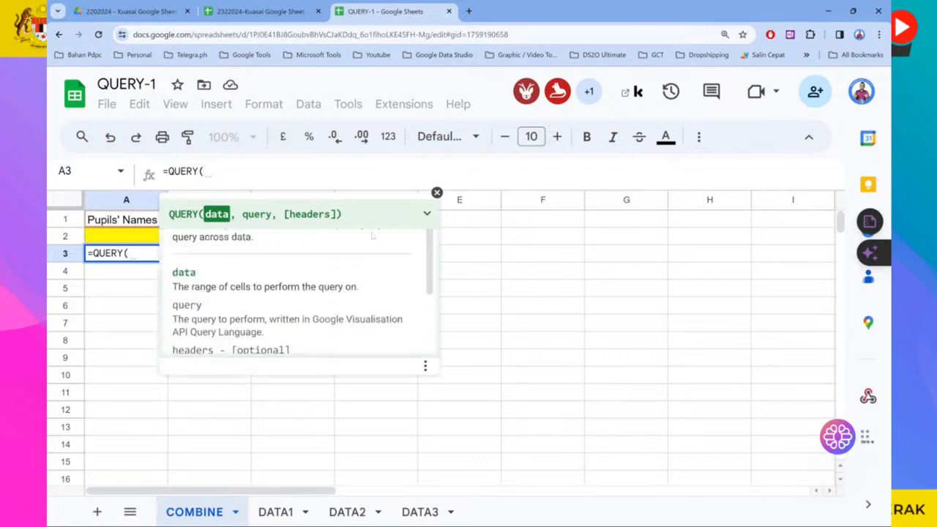
click(428, 214)
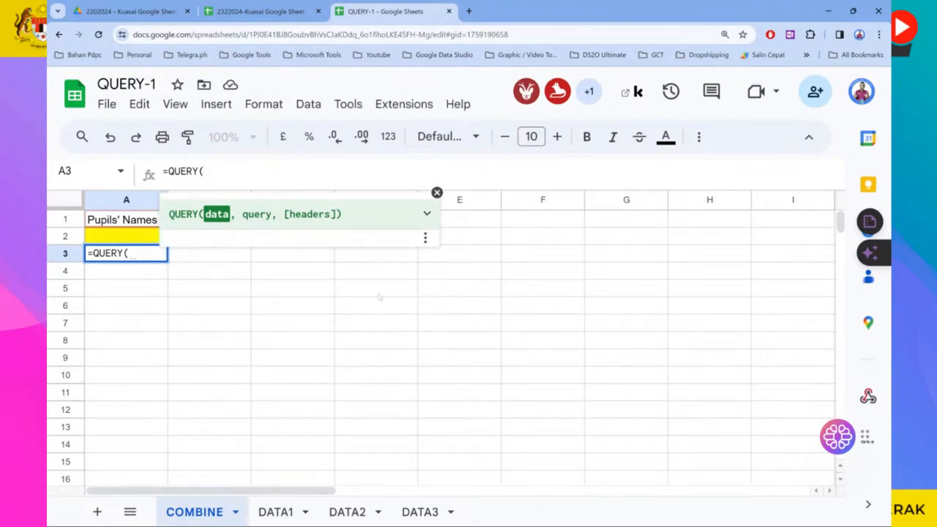
- Try the quoted text "DATA1!A2:D11;" as the data argument of the QUERY formula in A3, then erase it
text("")
text(DATA1!A2:D11;)
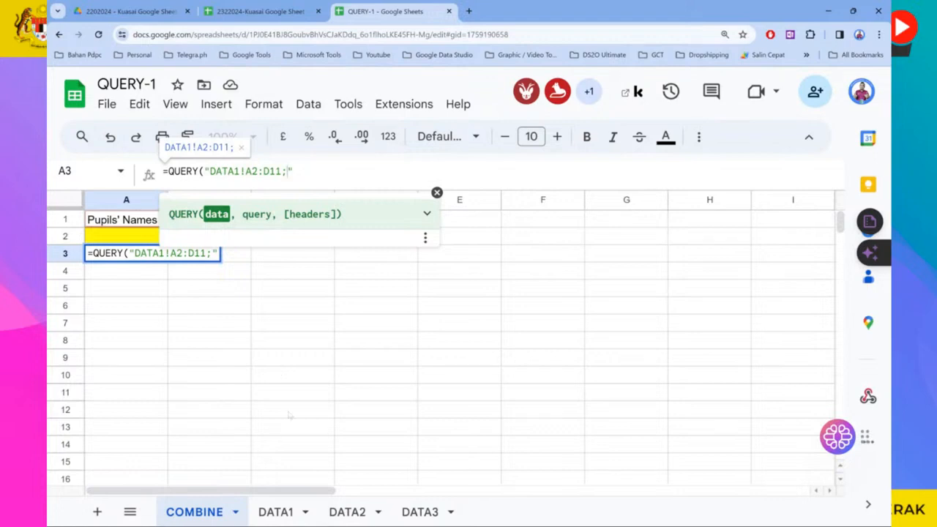
key(BackSpace)
key(BackSpace)
key(BackSpace)
key(BackSpace)
key(BackSpace)
key(BackSpace)
key(BackSpace)
key(BackSpace)
key(BackSpace)
key(BackSpace)
key(BackSpace)
key(BackSpace)
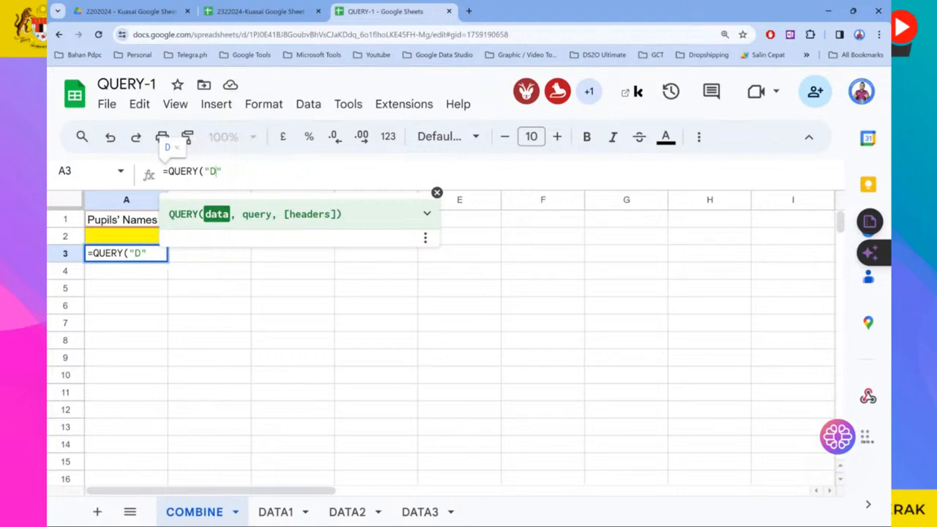
- Select the pupil rows A2:D11 on DATA1 to show the source range, then return to the QUERY formula on COMBINE
click(276, 512)
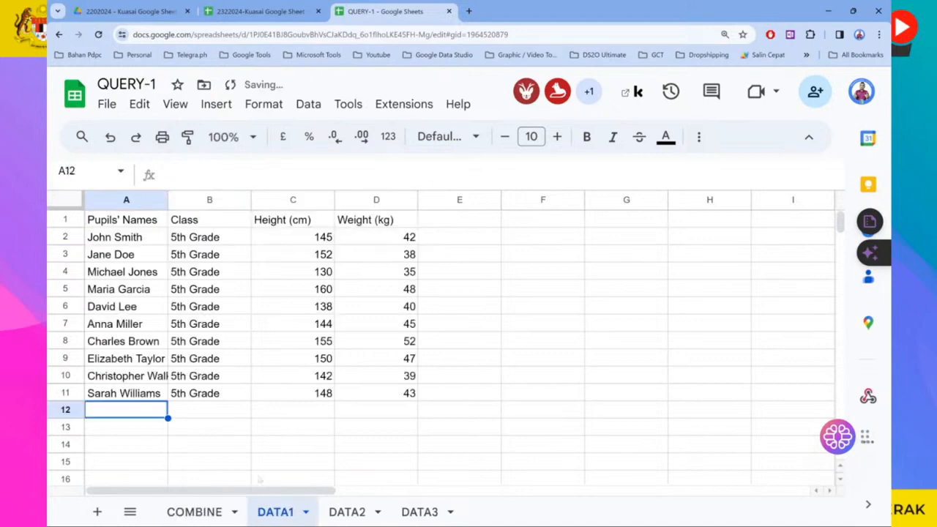
drag(147, 247, 205, 272)
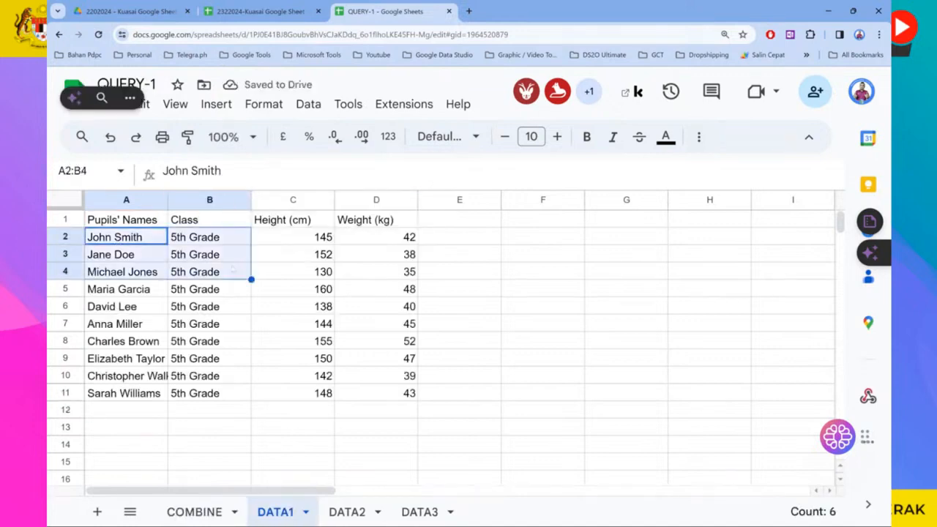
click(212, 512)
click(211, 171)
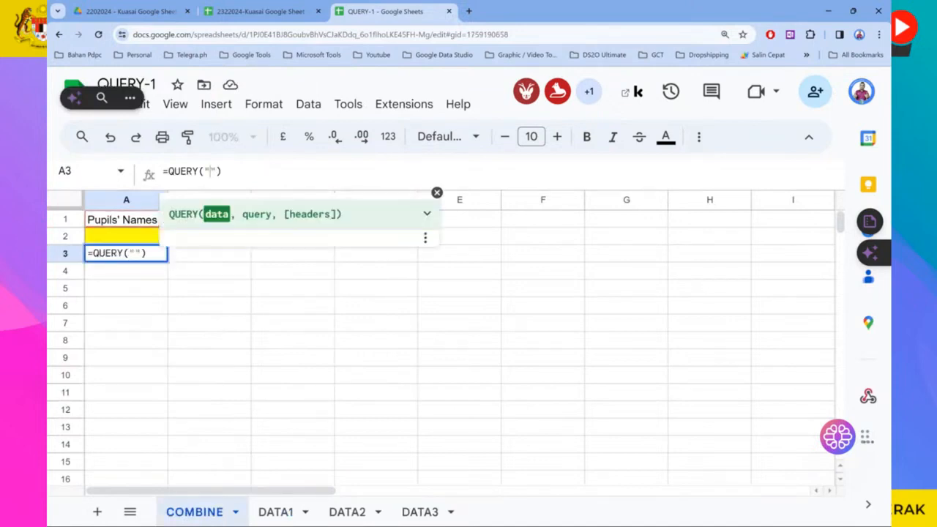
click(273, 512)
drag(117, 238, 399, 395)
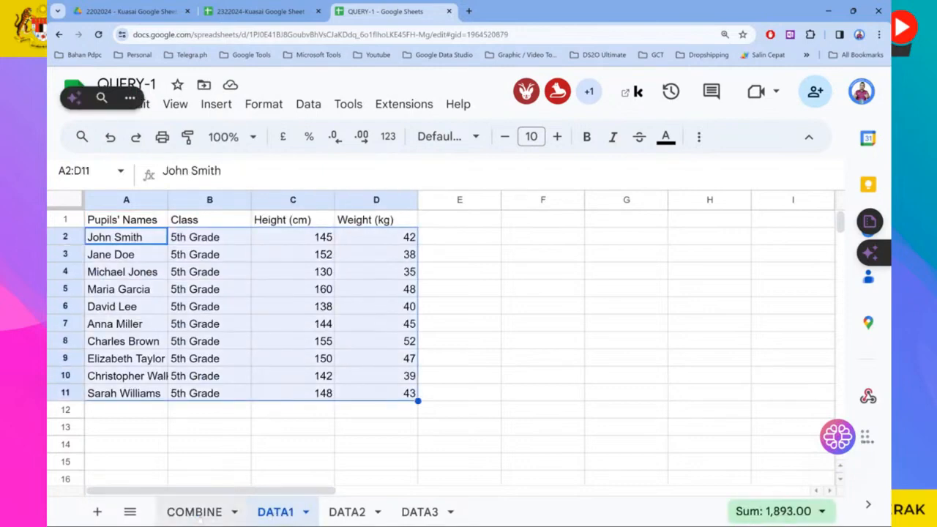
click(211, 512)
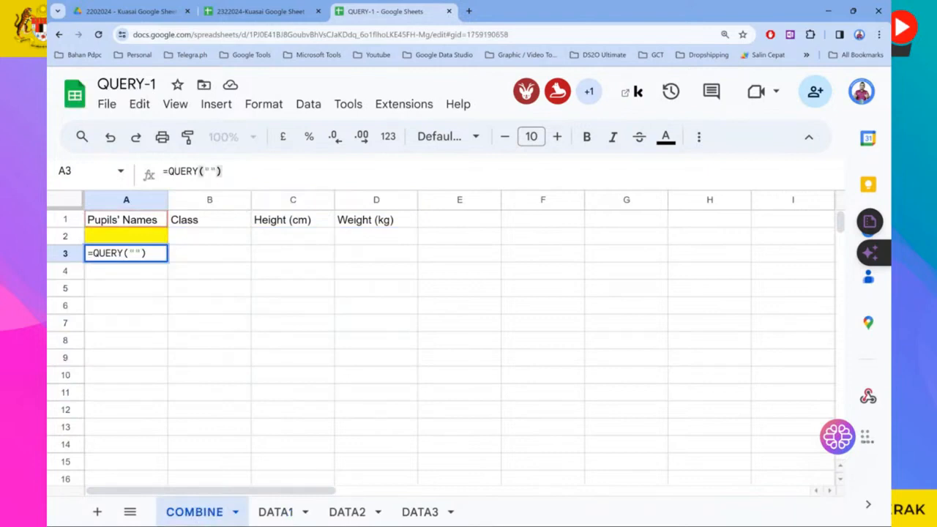
- Recheck the source rows on DATA1, then complete the formula in COMBINE cell A3 as =QUERY("DATA1!A2:D11;")
key(BackSpace)
key(BackSpace)
click(274, 515)
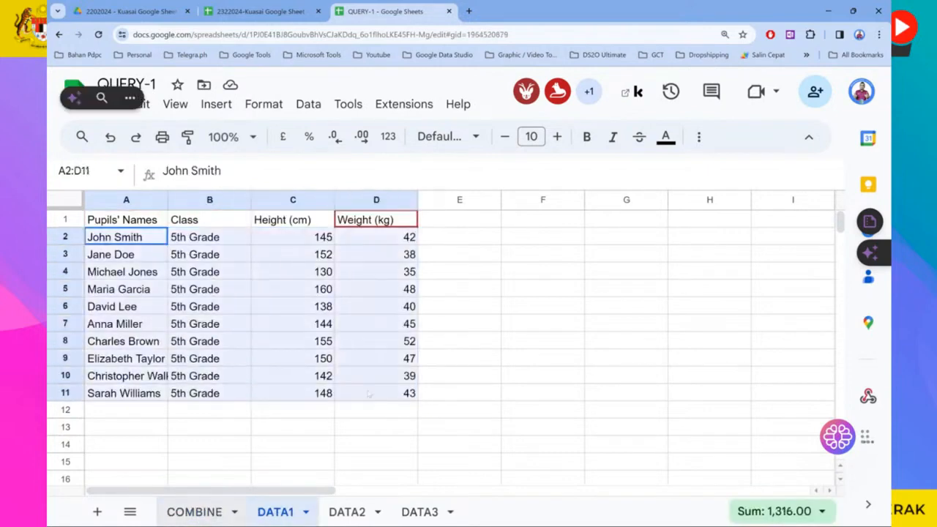
click(194, 512)
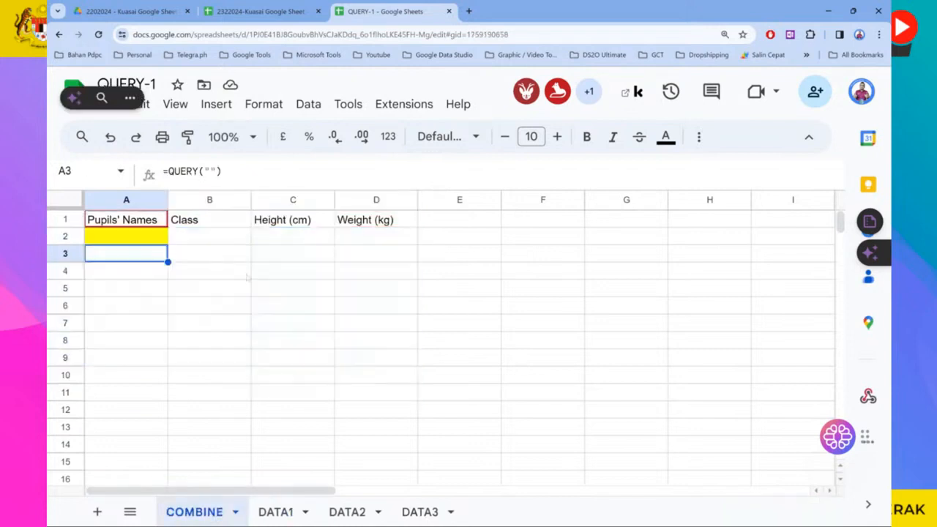
click(209, 171)
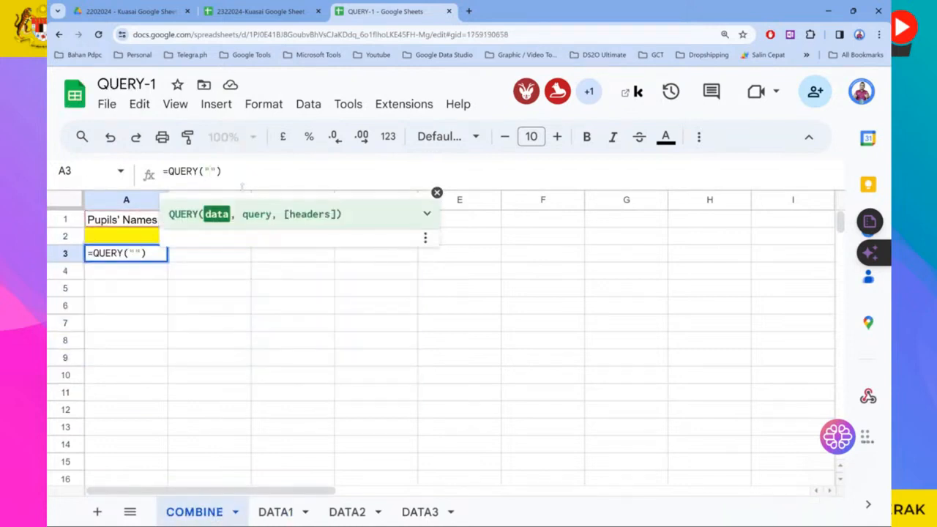
text(DATA1!A2:D11;)
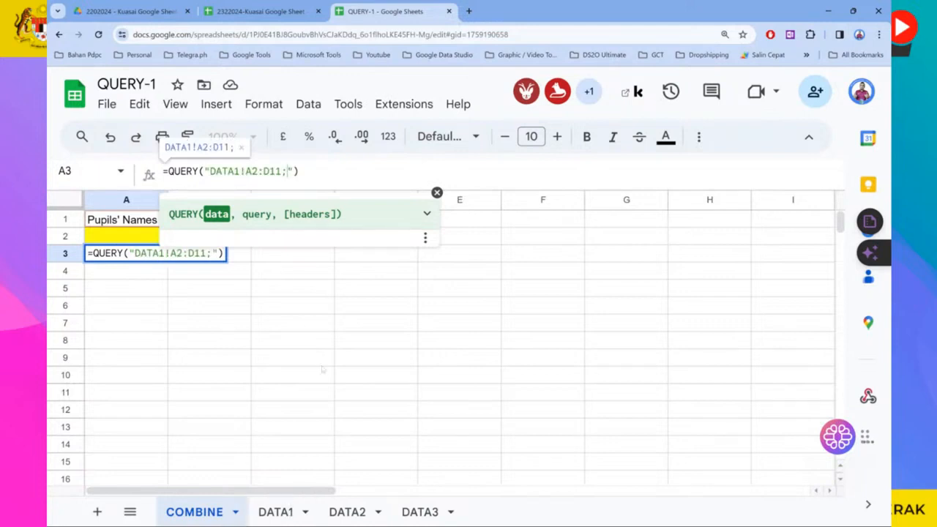
key(Return)
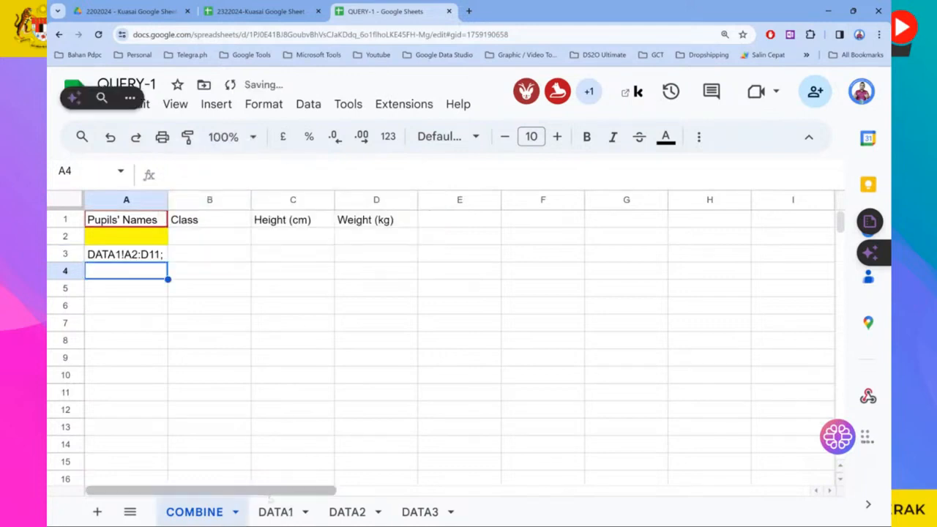
- Reselect the pupil rows A2:D11 on DATA1 to show the source range, then go back to the COMBINE sheet
click(275, 511)
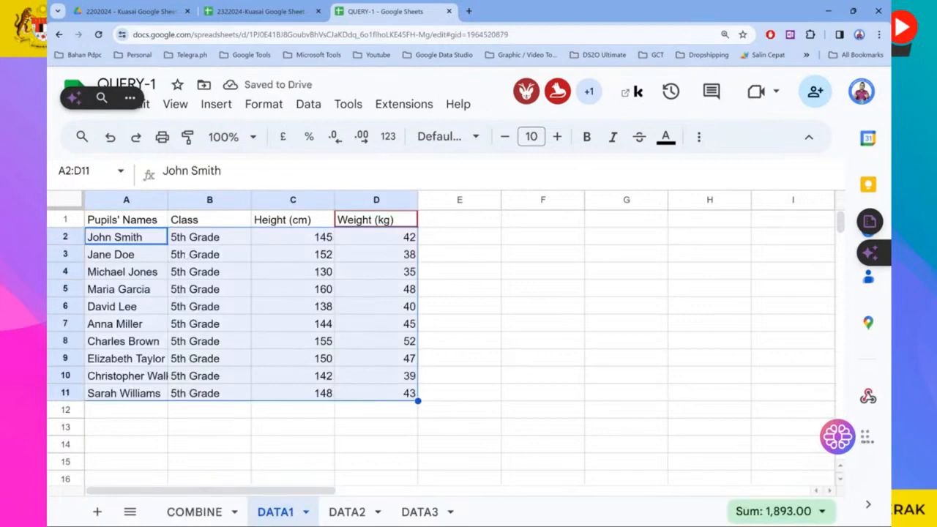
click(185, 255)
click(101, 238)
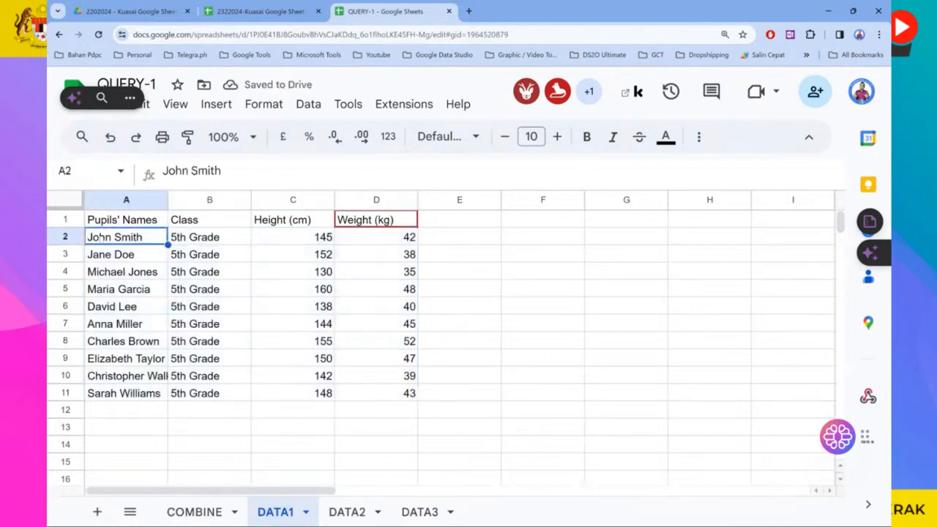
drag(101, 238, 341, 394)
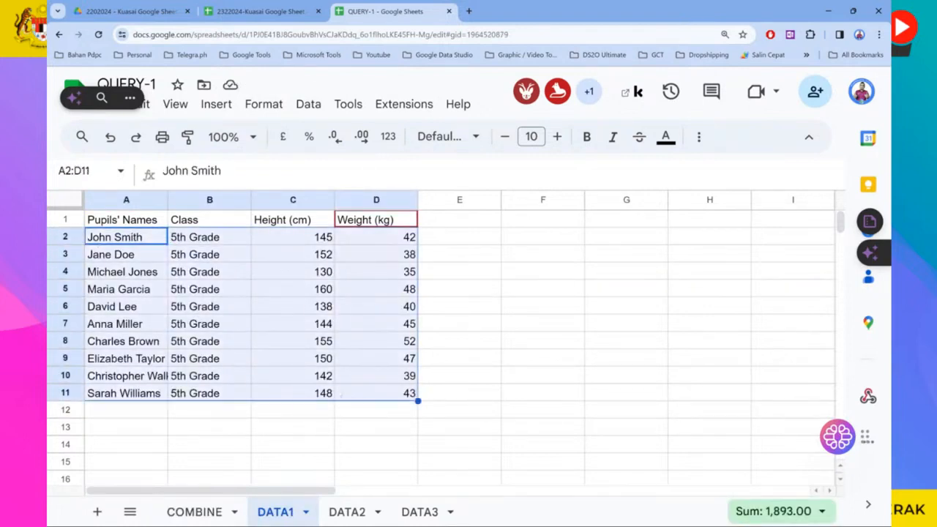
click(194, 512)
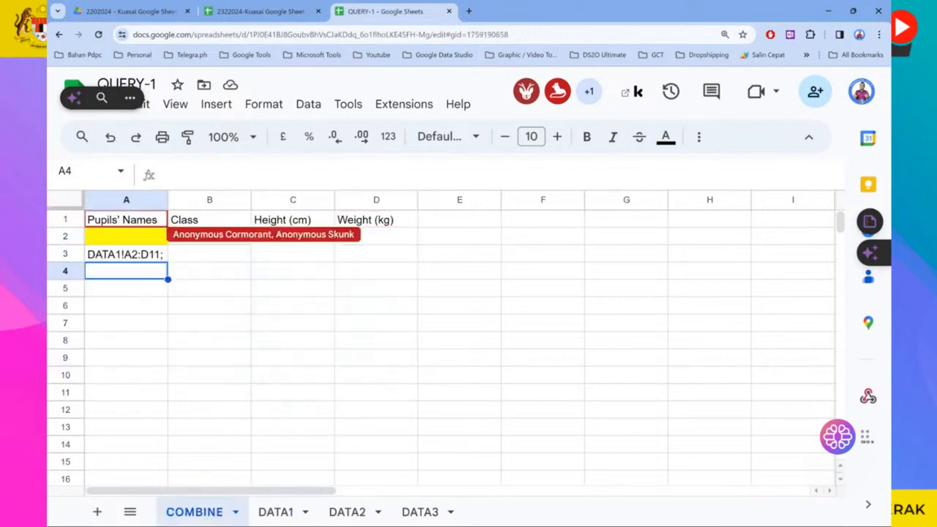
- Move the QUERY formula on COMBINE from cell A3 up to cell A2
click(135, 256)
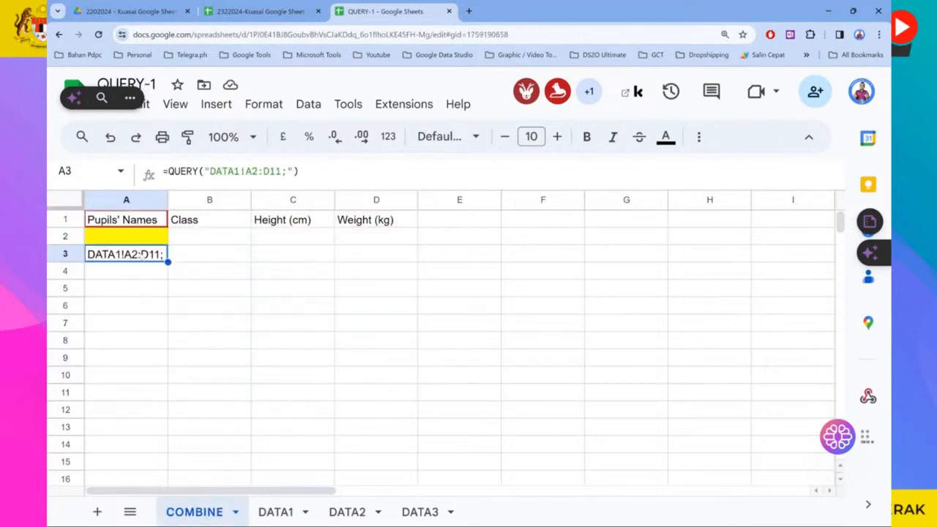
click(134, 242)
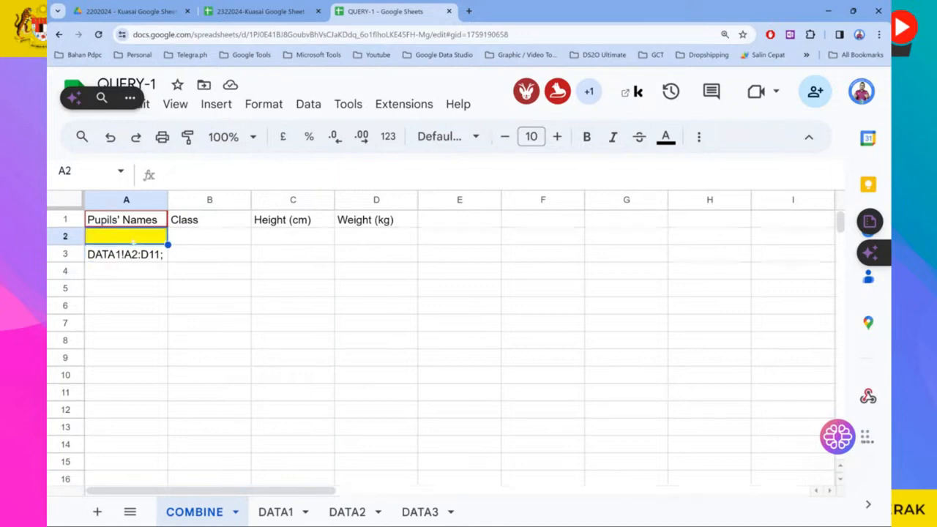
click(238, 175)
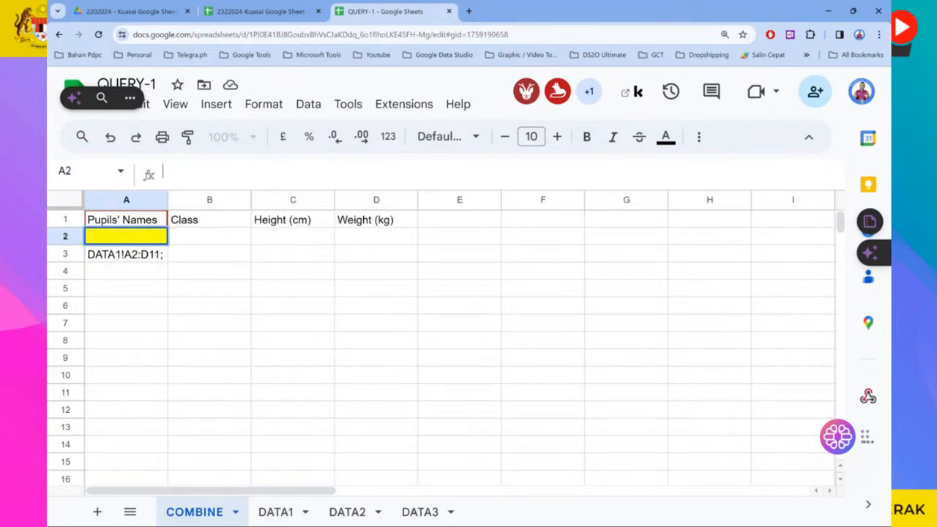
click(142, 256)
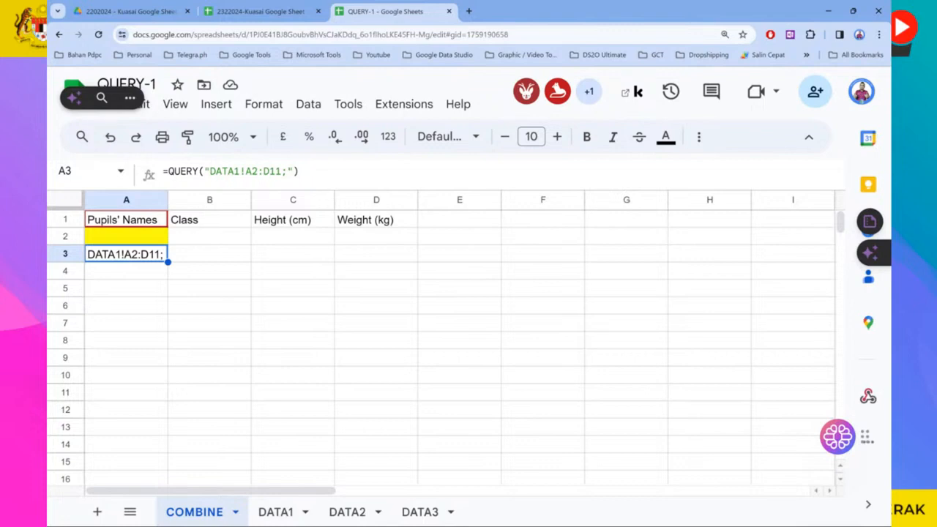
shift+click(146, 243)
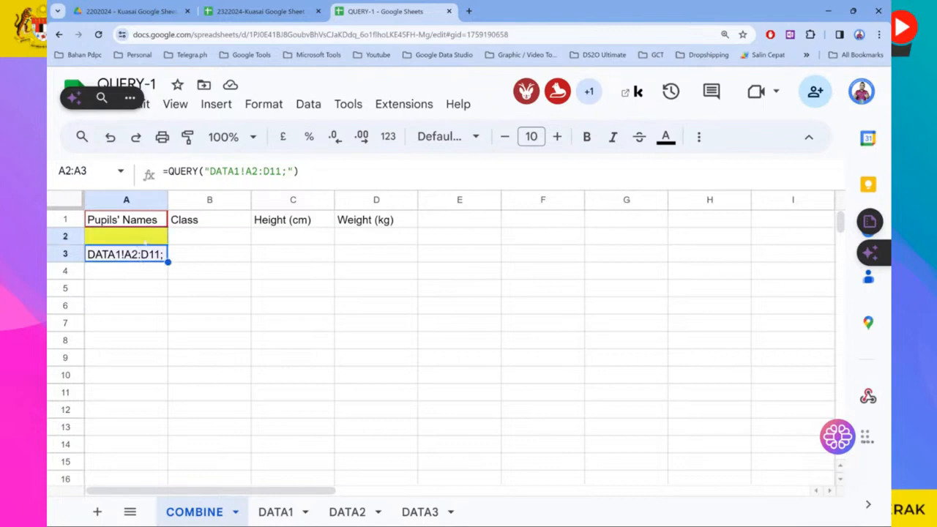
click(146, 242)
click(142, 248)
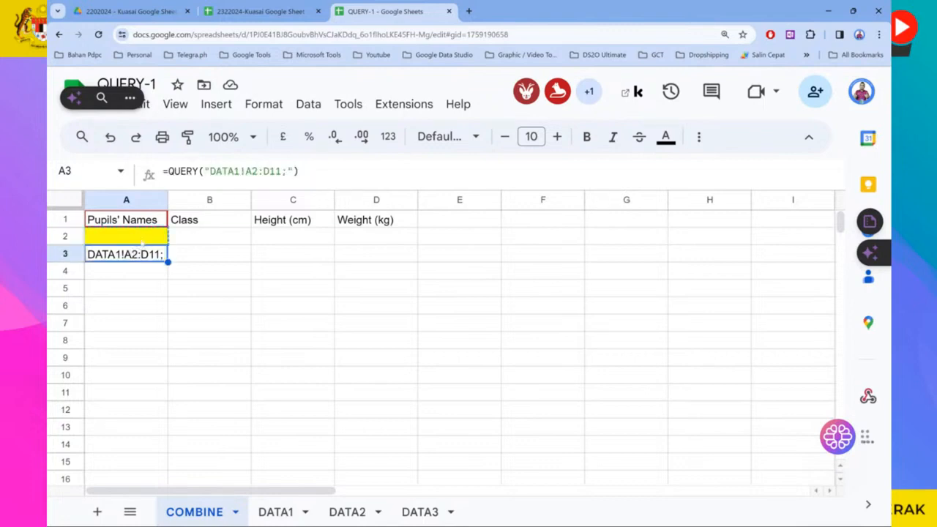
drag(143, 238, 144, 237)
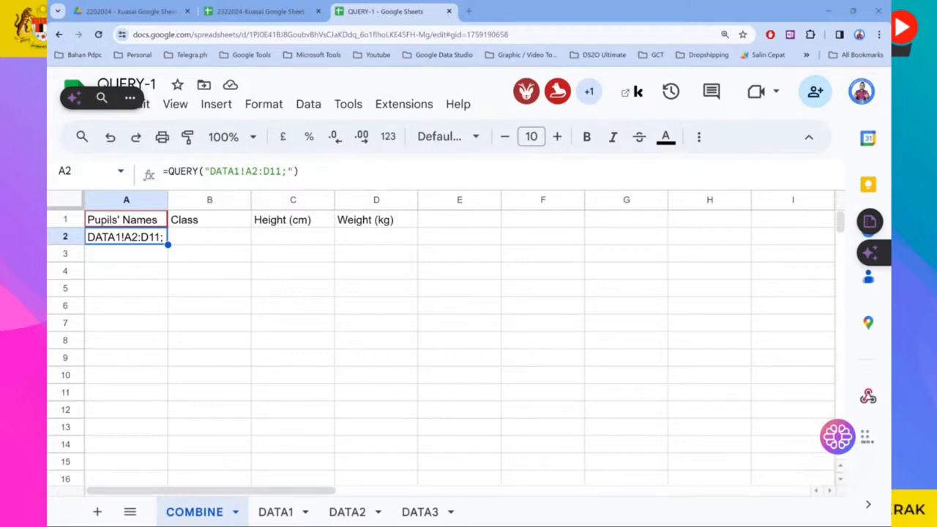
- Remove the quotation marks around DATA1!A2:D11; in the A2 formula and add DATA2!A2:D11 after the semicolon
click(205, 171)
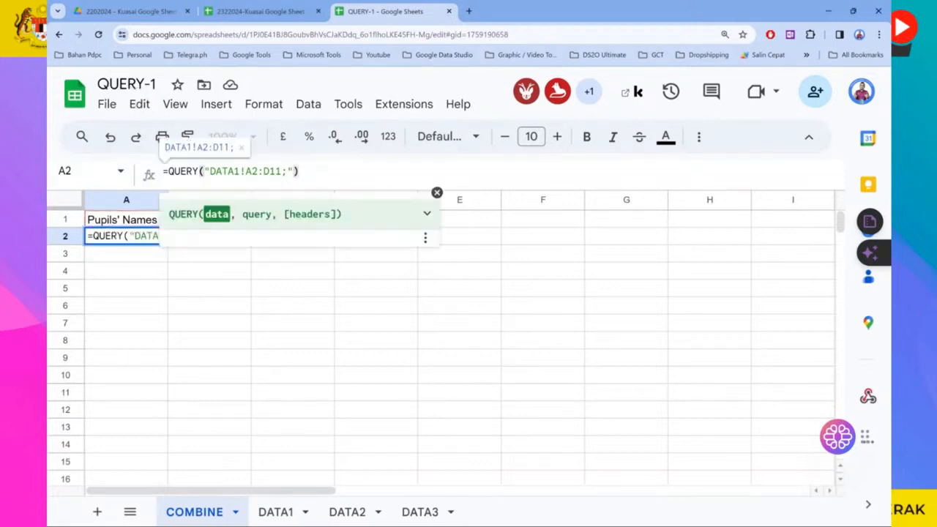
key(Right)
key(BackSpace)
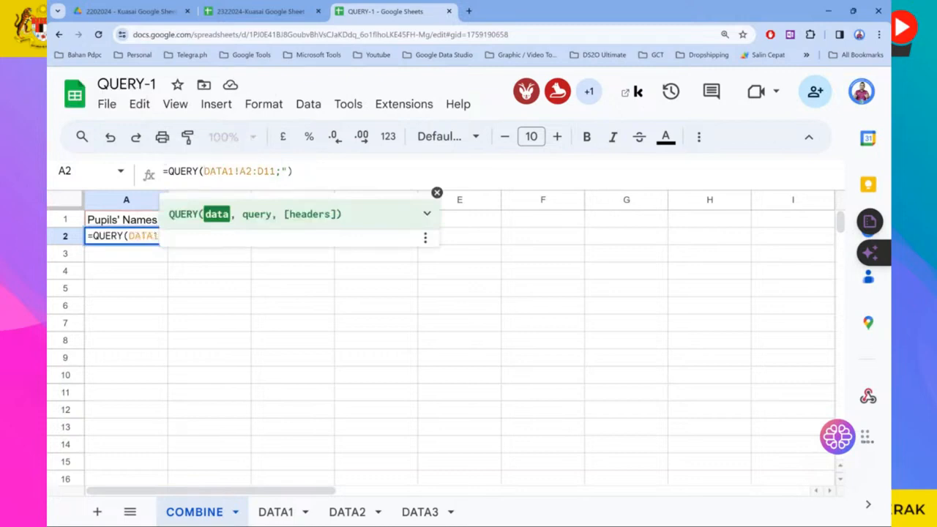
key(BackSpace)
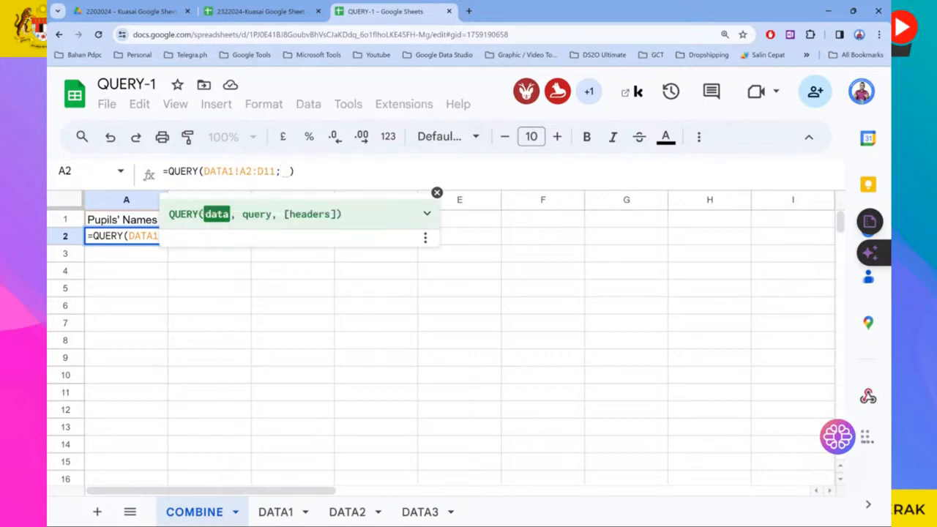
key(shift+Left)
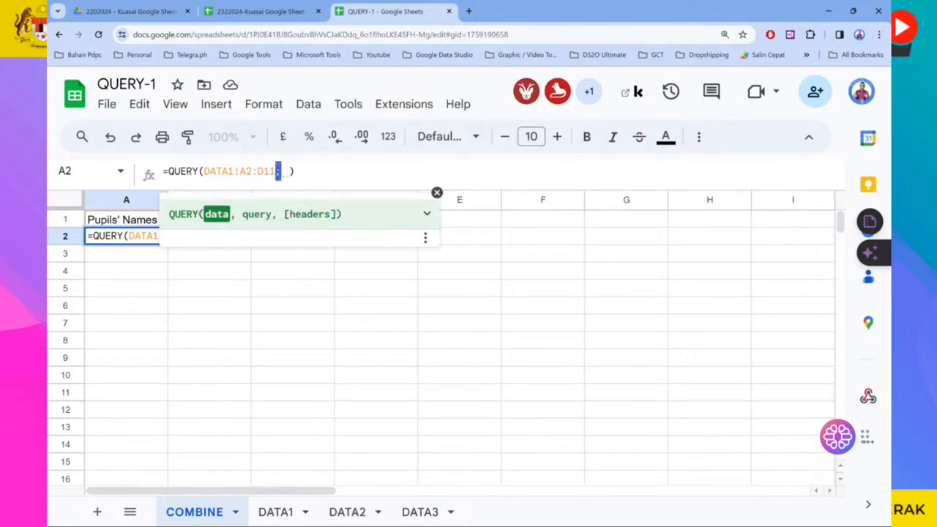
key(Right)
text(DATA2!A2:D11)
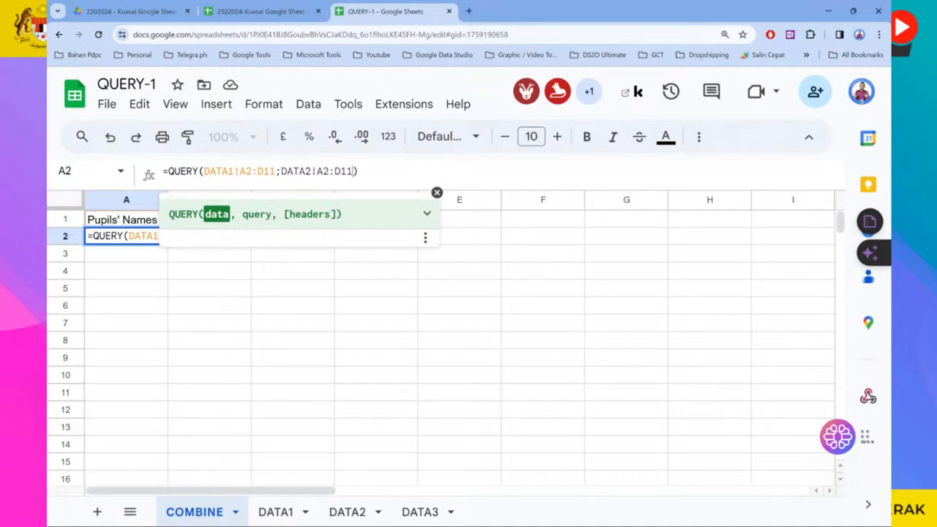
- Add DATA3!A2:D11 as the third range in the A2 formula, separated from DATA2!A2:D11 by a semicolon
click(311, 172)
click(353, 171)
text(:)
key(BackSpace)
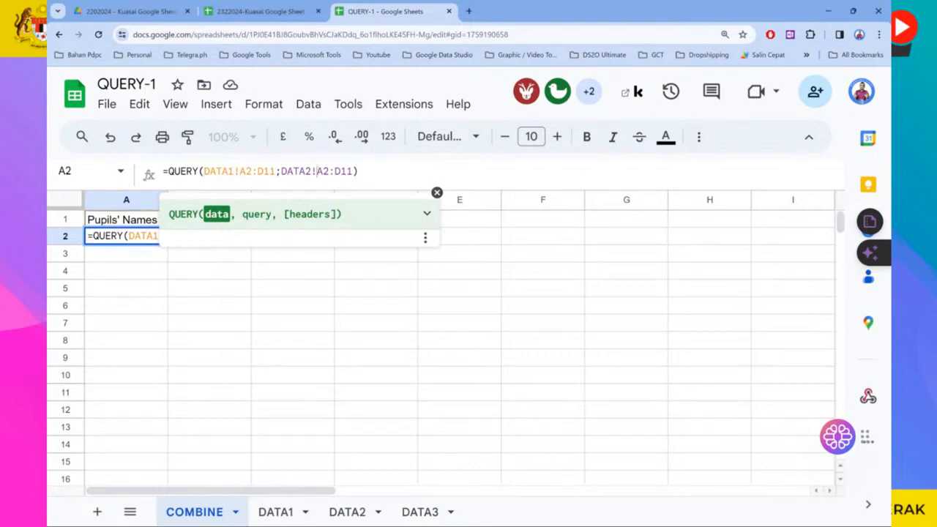
text(DATA3!A2:D11)
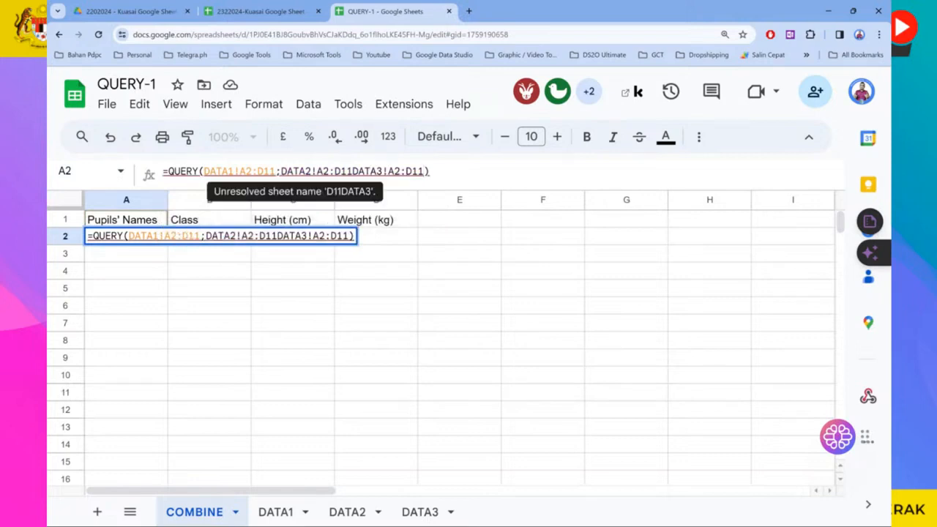
click(281, 172)
key(shift+Left)
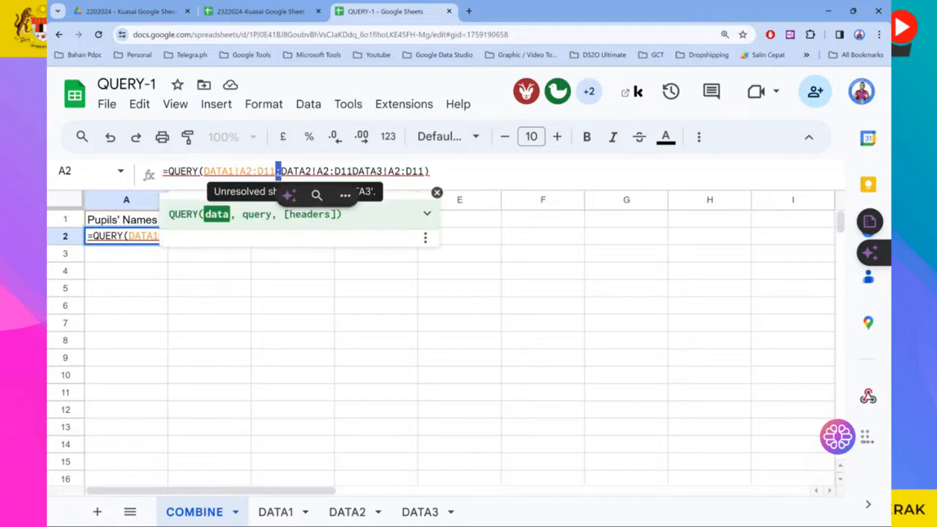
click(353, 171)
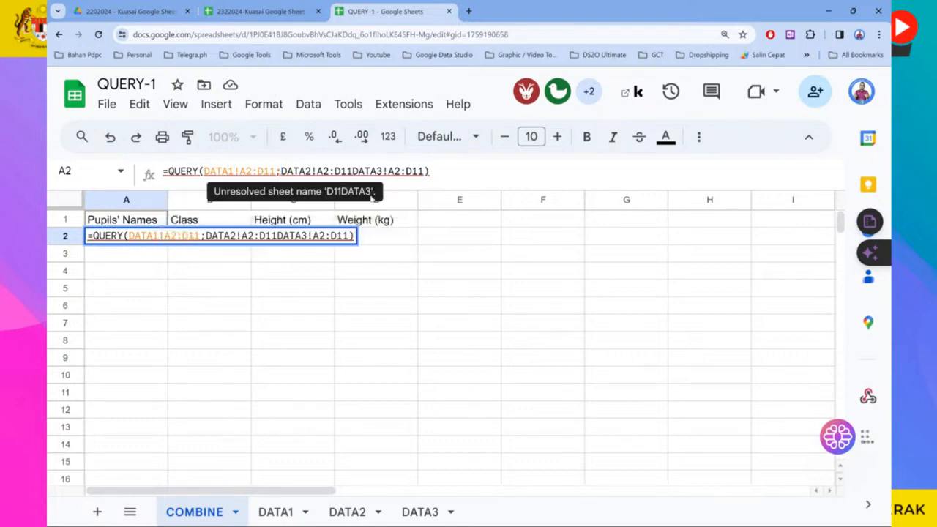
text(;)
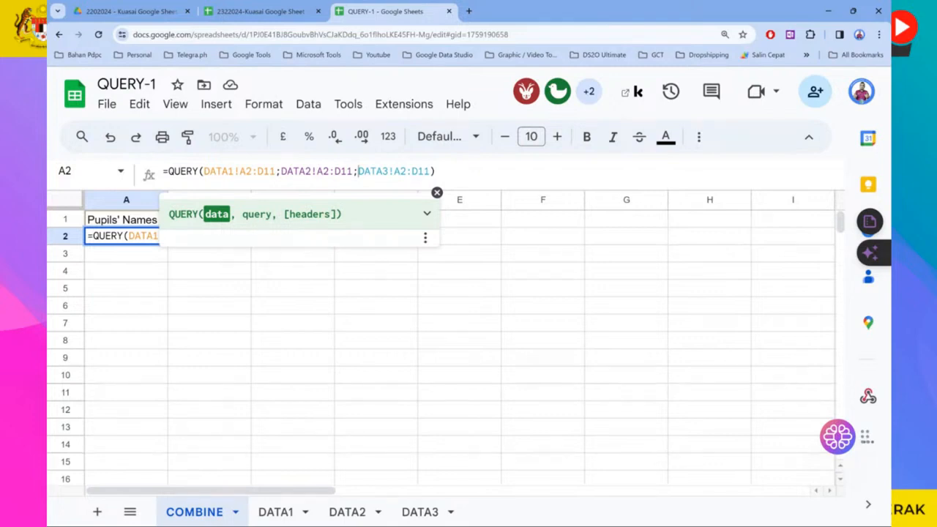
- Show the full QUERY help and add ,"SELECT * WHERE Col1 IS NOT NULL",-1) after the three data ranges in A2
click(427, 214)
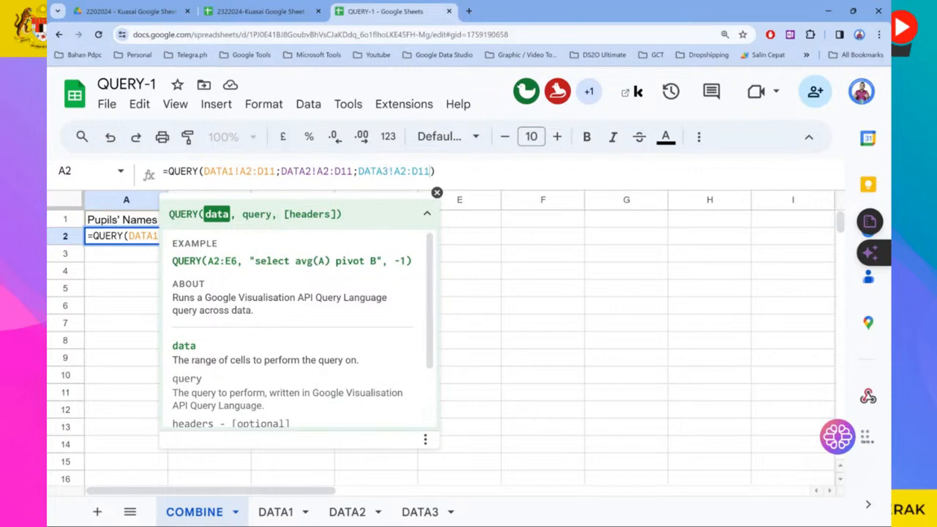
text(,)
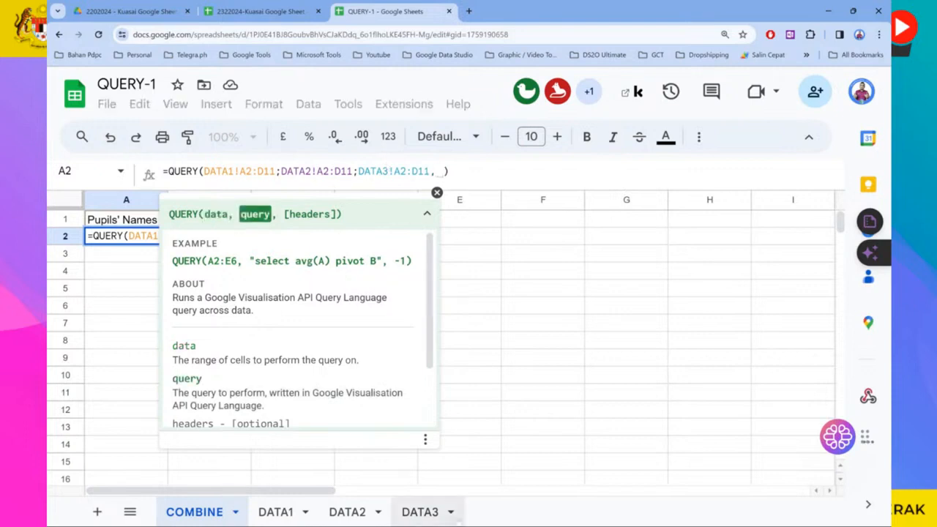
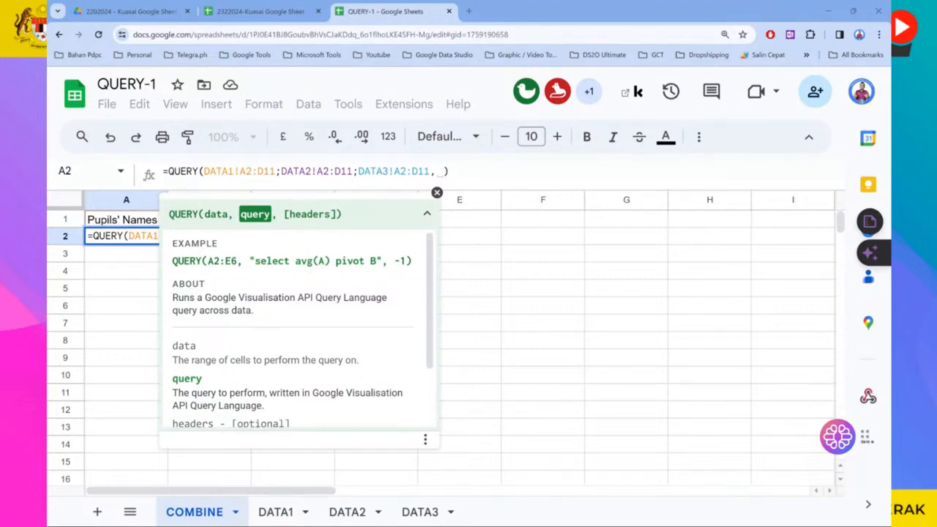
click(293, 171)
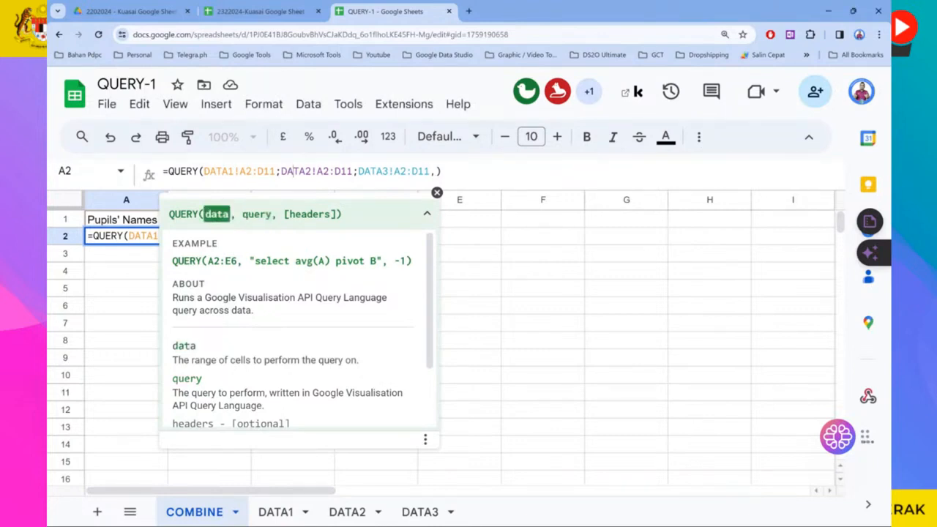
click(435, 172)
text("SELECT * WHERE Col1 IS NOT NULL",-1))
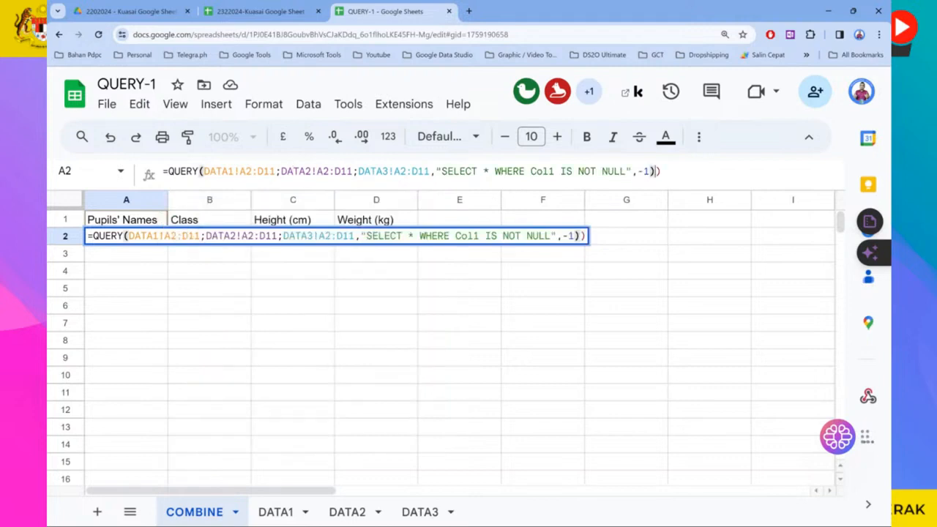
- Enclose the three data ranges of the A2 formula in curly braces and try to enter the formula
key(alt+Tab)
click(203, 171)
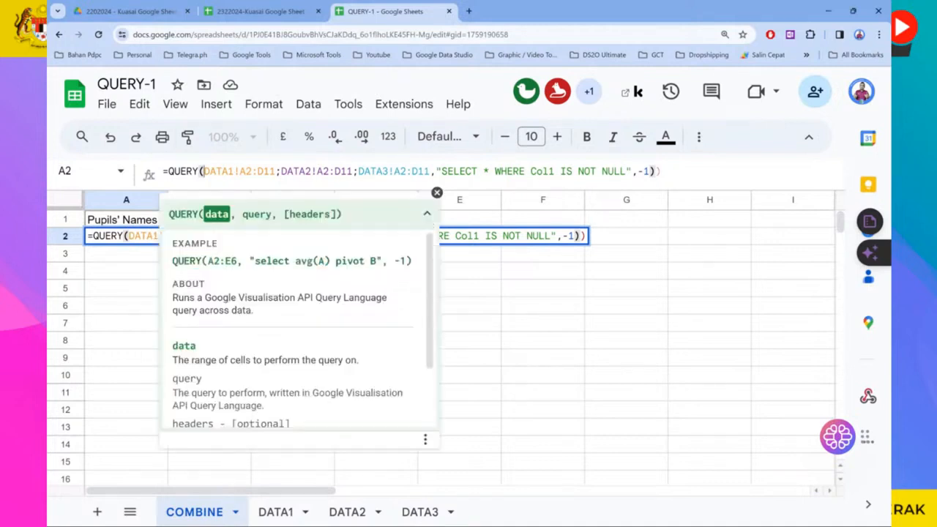
text({)
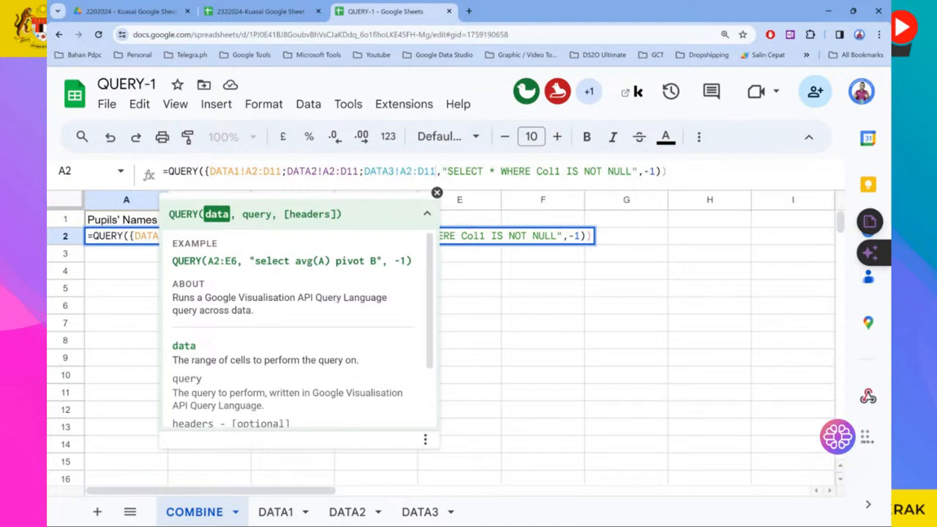
text(})
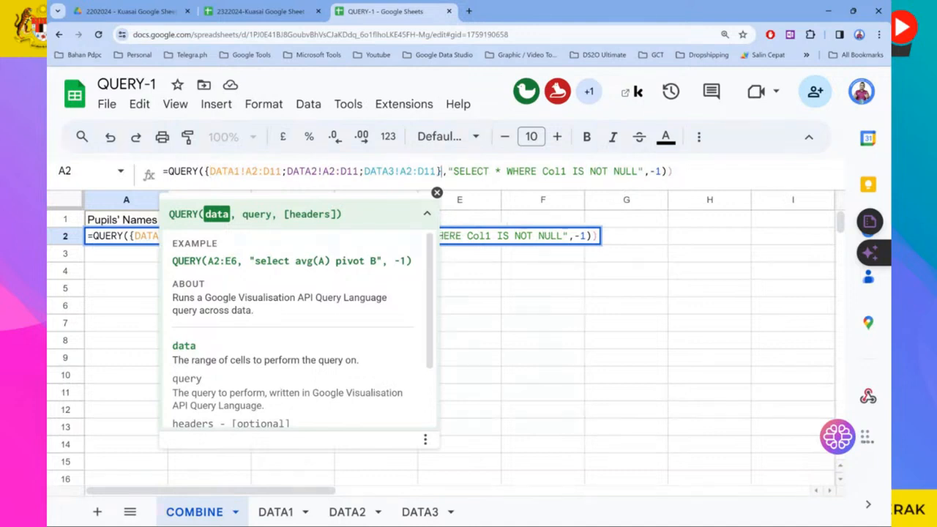
key(Return)
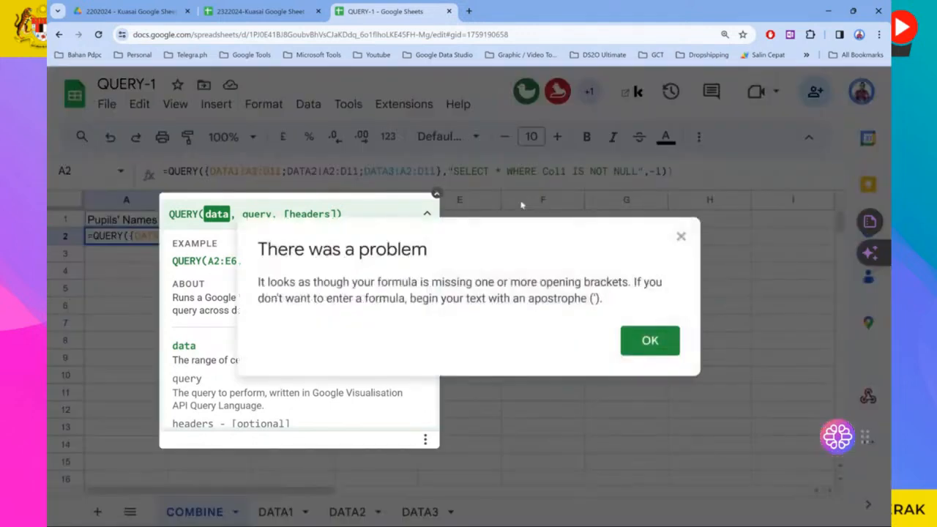
click(650, 340)
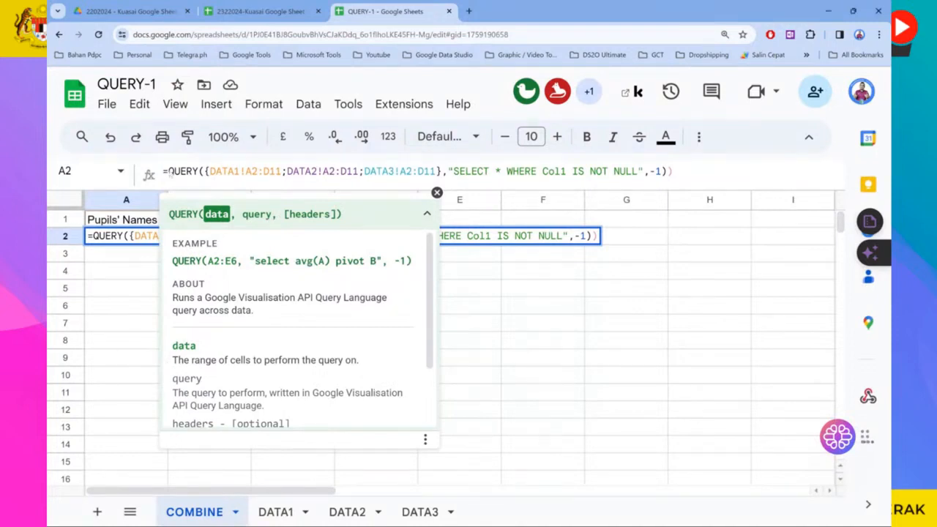
key(Return)
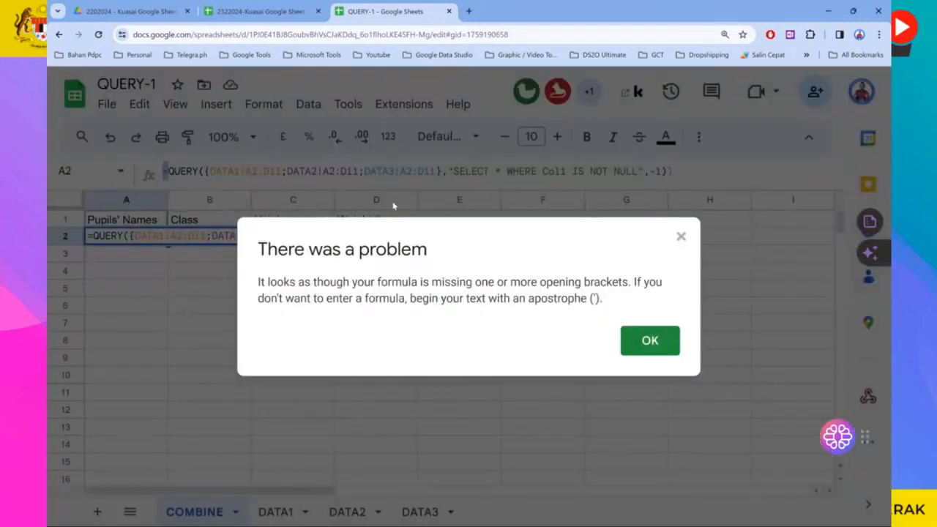
click(649, 341)
- Replace the entire A2 formula with =QUERY({DATA1!A2:D11; DATA2!A2:D11;DATA3!A2:D11},"SELECT * WHERE Col1 IS NOT NULL",-1) and reselect A2
drag(674, 176, 129, 195)
text(=QUERY({DATA1!A2:D11; DATA2!A2:D11;DATA3!A2:D11},"SELECT * WHERE Col1 IS NOT NULL",-1))
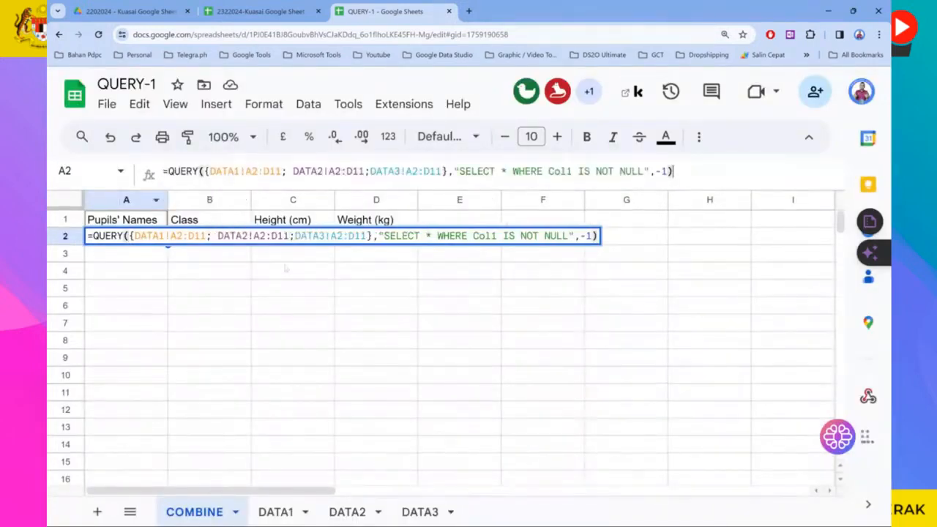
key(Return)
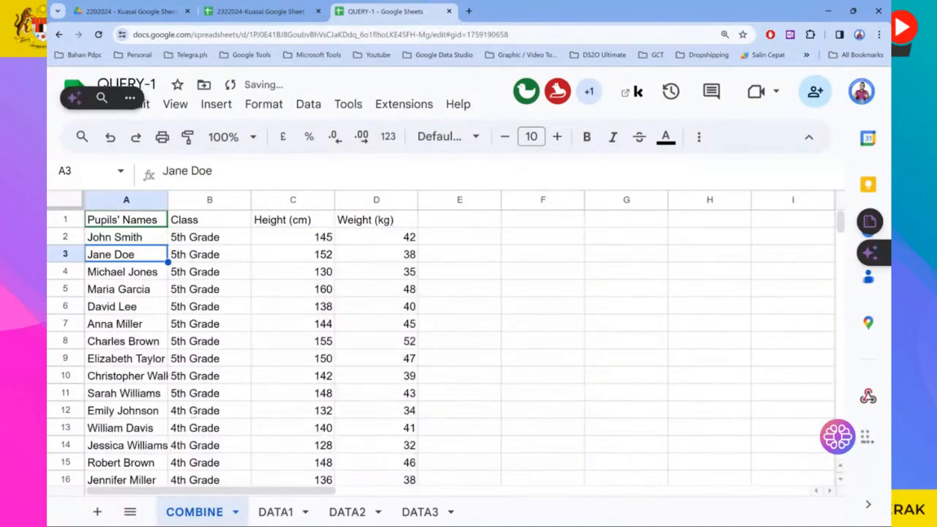
click(143, 239)
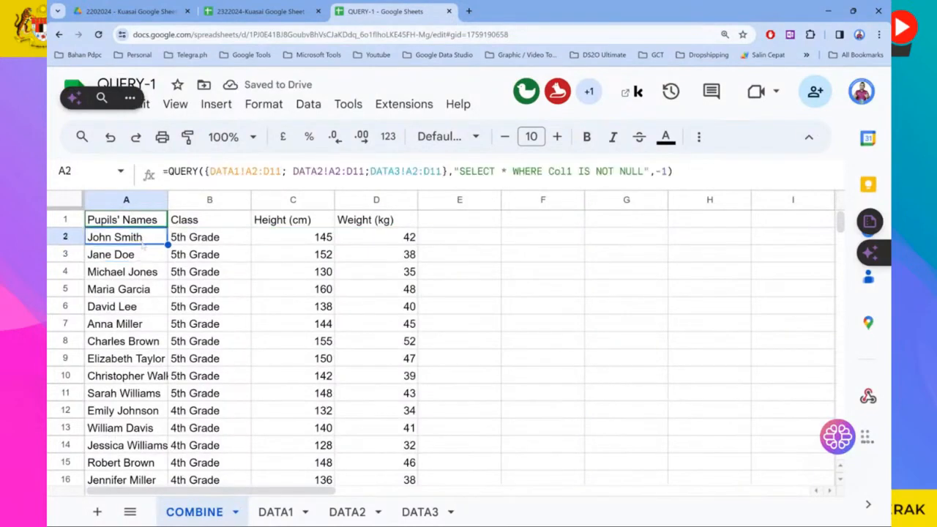
- Open the A2 formula, highlight its DATA1 and DATA2 ranges, examine the query argument and hide the QUERY help
double_click(143, 237)
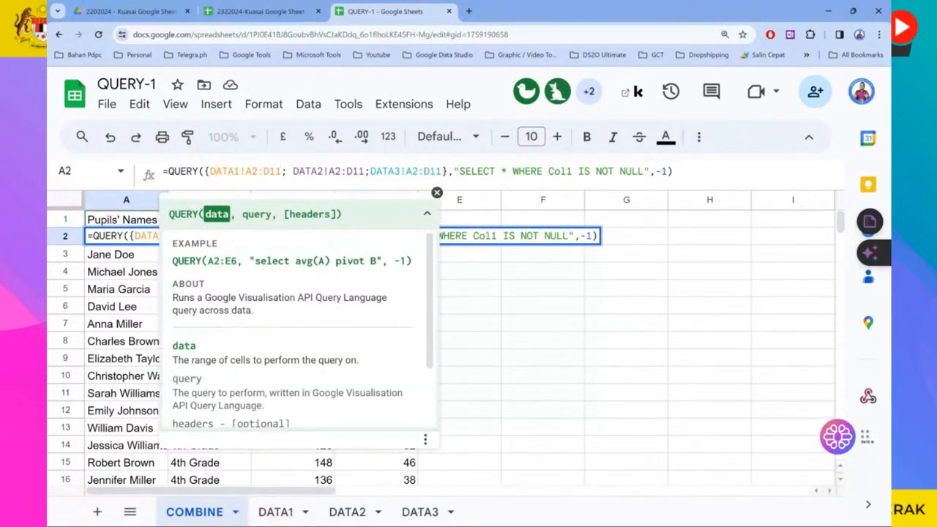
drag(282, 172, 216, 172)
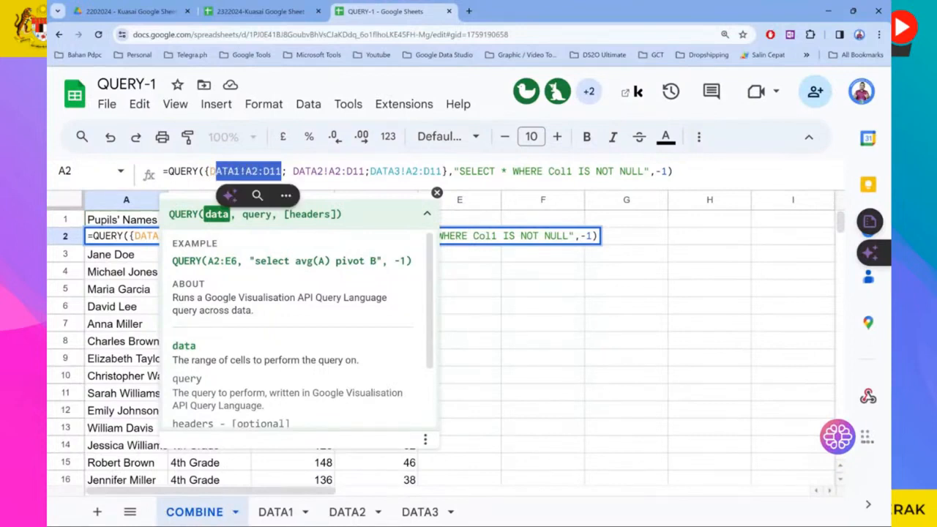
drag(293, 172, 370, 171)
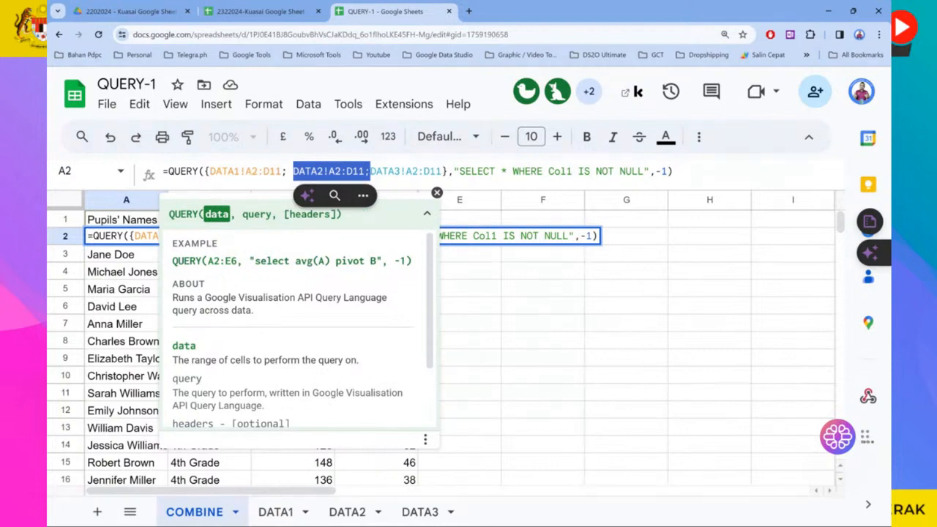
click(454, 172)
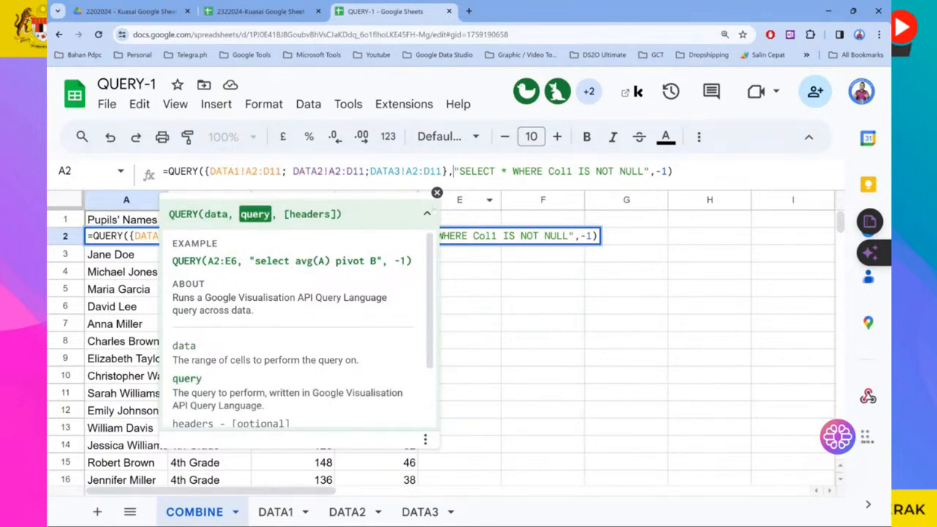
click(436, 193)
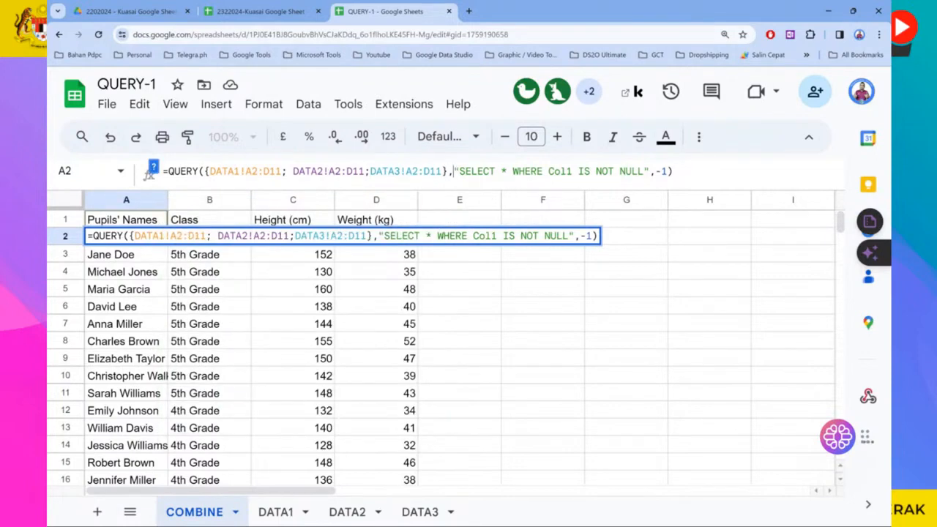
- Highlight the asterisk in the A2 query and try to remove the WHERE Col1 IS NOT NULL clause
drag(502, 171, 506, 172)
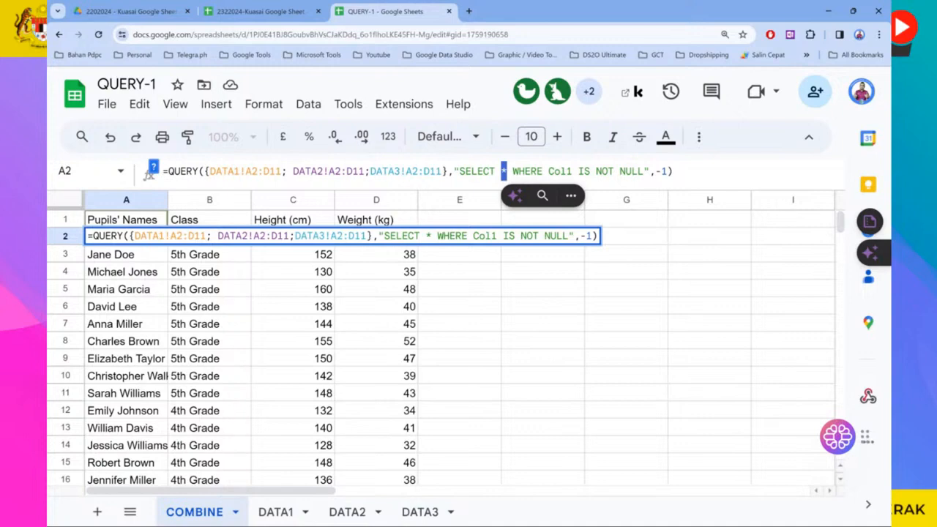
drag(513, 171, 644, 171)
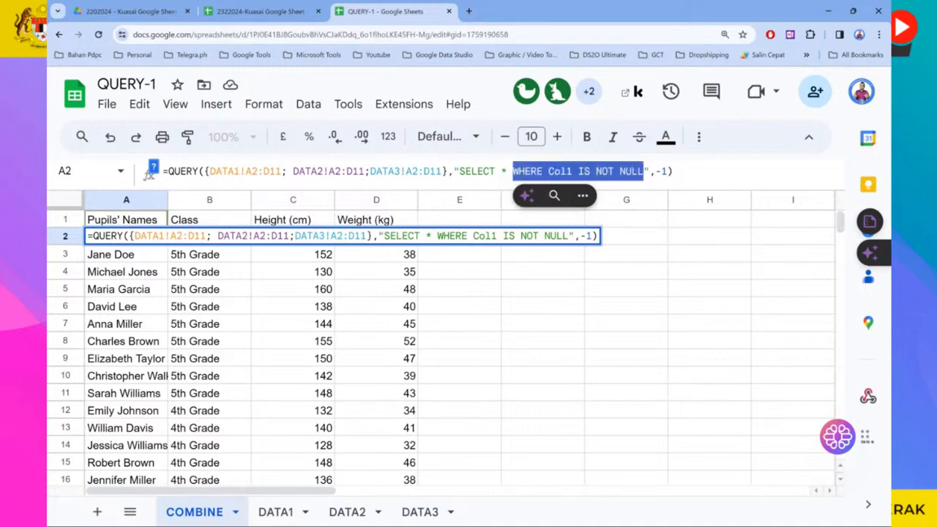
key(BackSpace)
key(BackSpace)
key(Return)
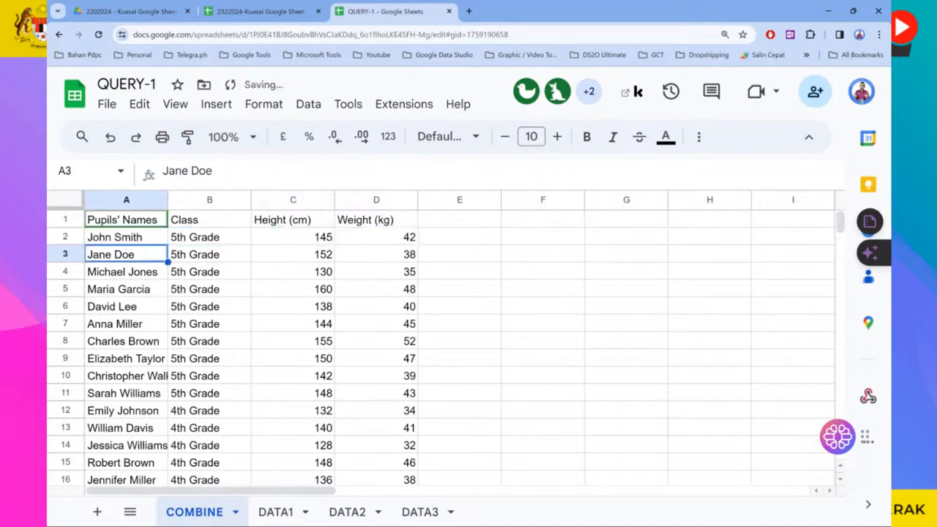
- Check the combined list on COMBINE down past its last rows and reselect A2
scroll(193, 338, down, 5)
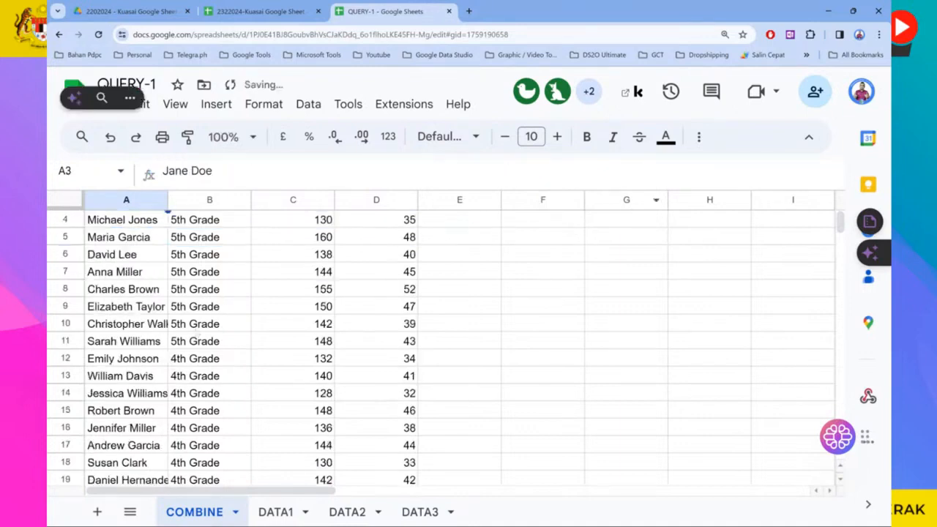
scroll(197, 331, down, 20)
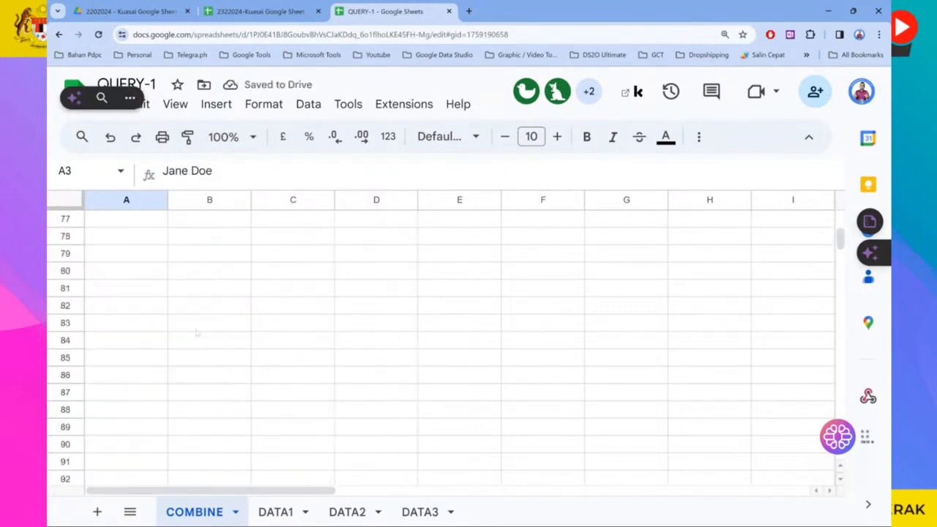
drag(841, 248, 882, 212)
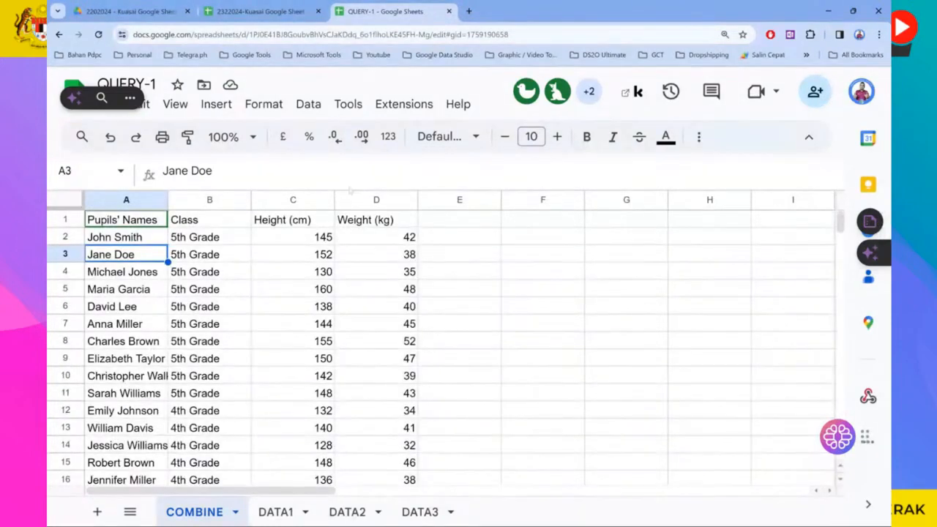
key(Up)
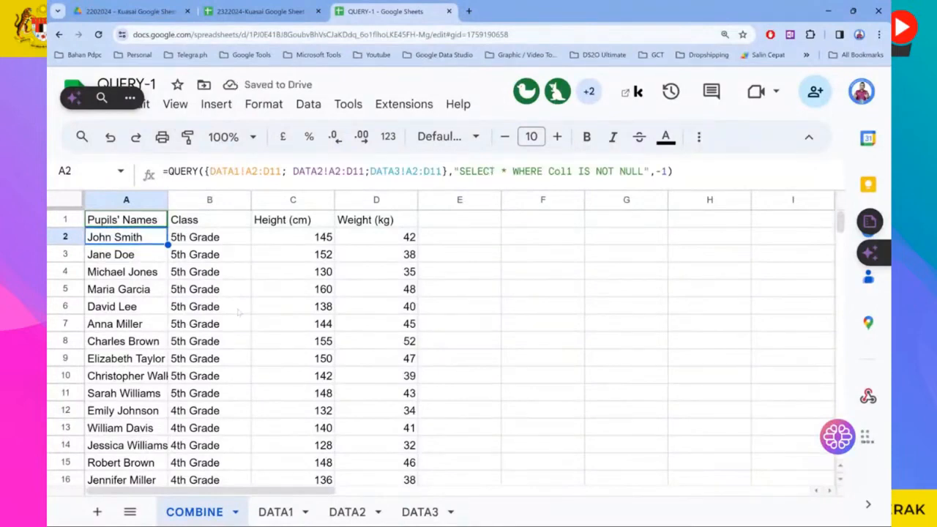
scroll(237, 313, down, 5)
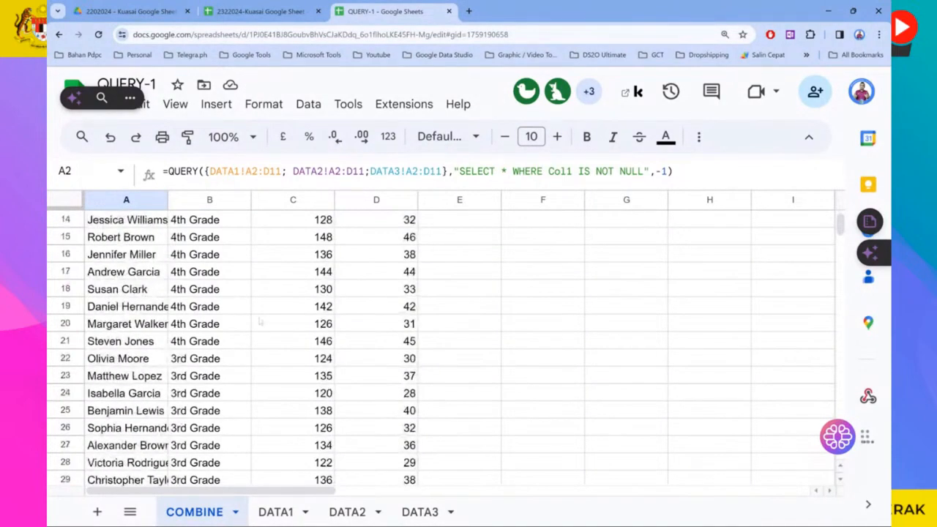
- Examine the WHERE Col1 part of the A2 query and leave the formula as it is
click(517, 172)
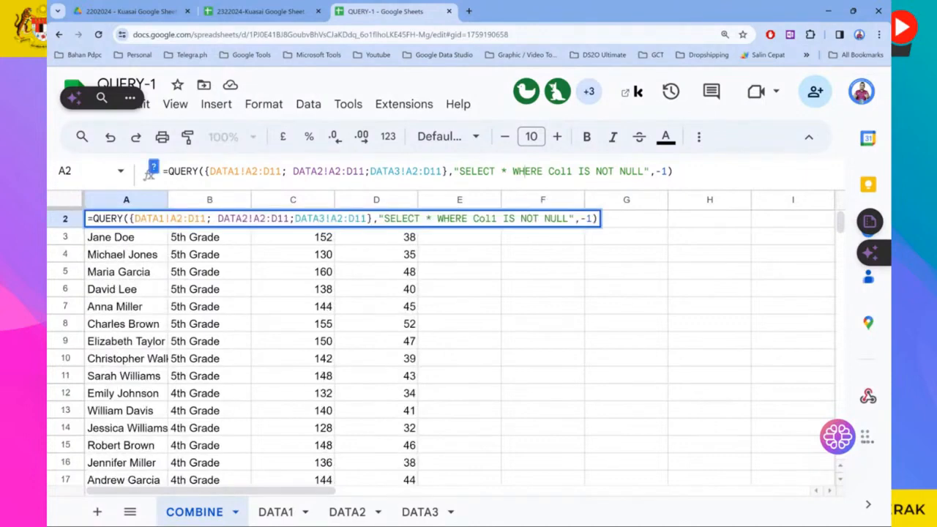
drag(519, 172, 579, 171)
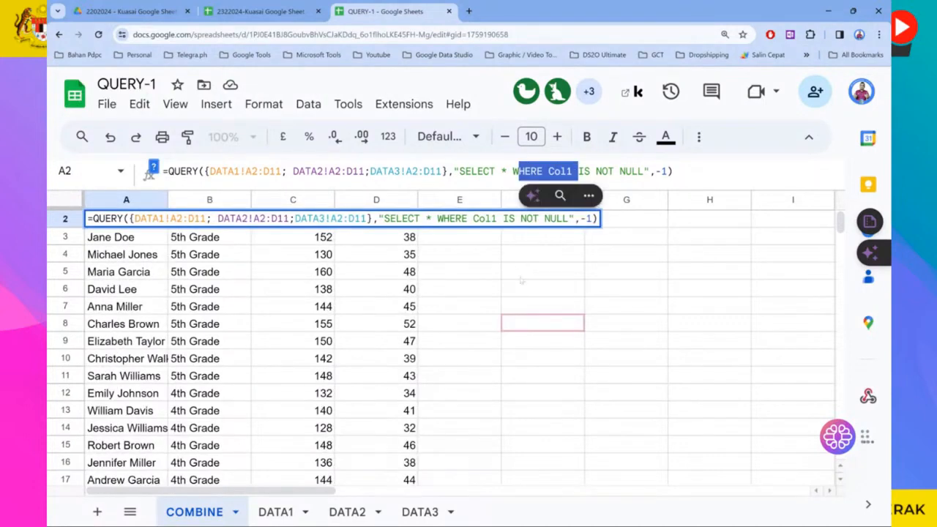
key(Return)
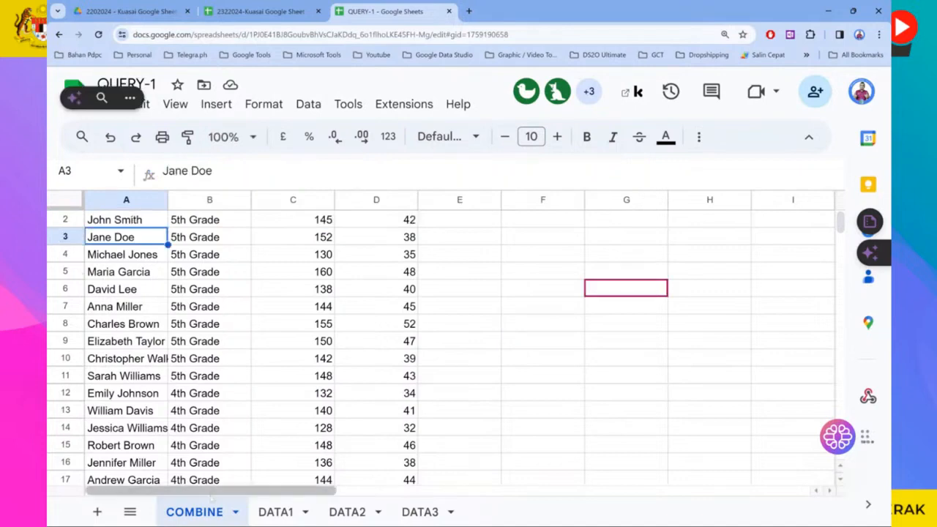
- Examine the empty rows beneath the pupil list on DATA1 in relation to the A2 formula on COMBINE
click(275, 511)
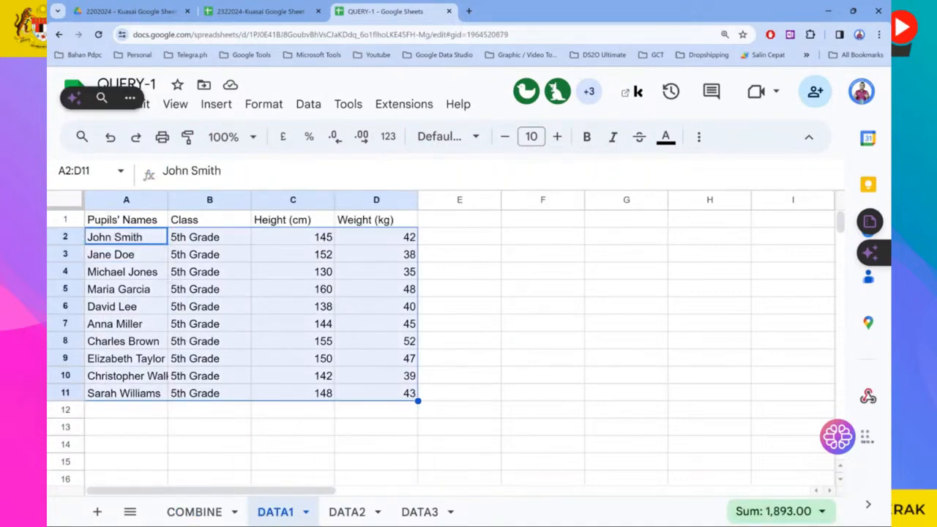
click(159, 413)
scroll(186, 432, down, 3)
scroll(186, 432, up, 2)
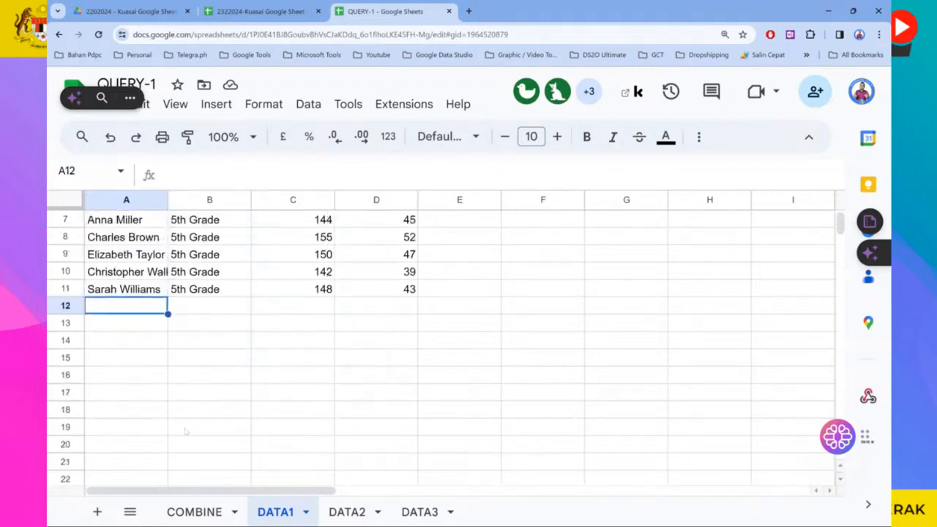
click(195, 512)
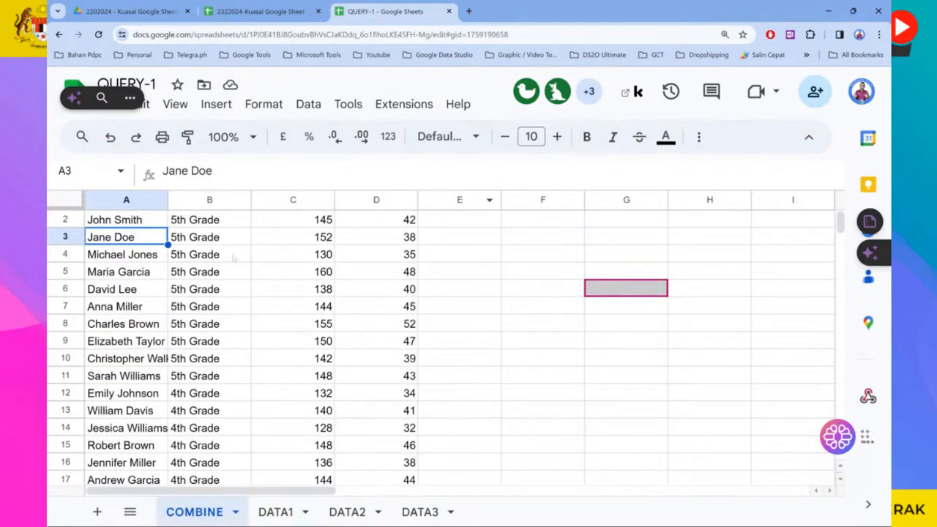
scroll(233, 258, up, 1)
click(122, 237)
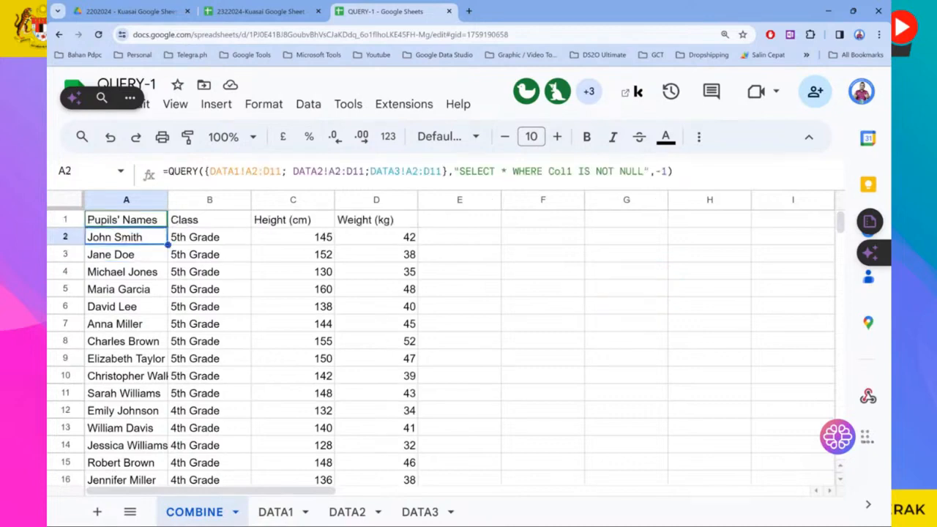
click(273, 516)
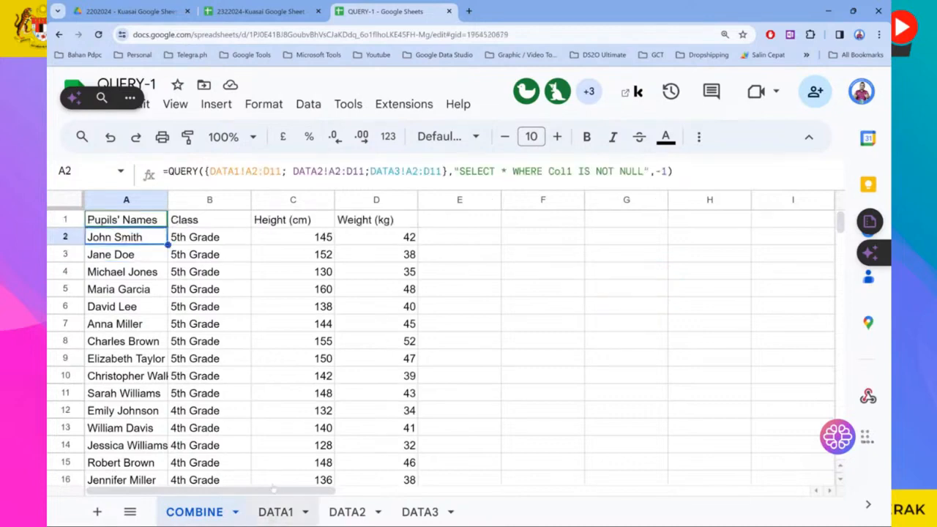
scroll(210, 356, down, 20)
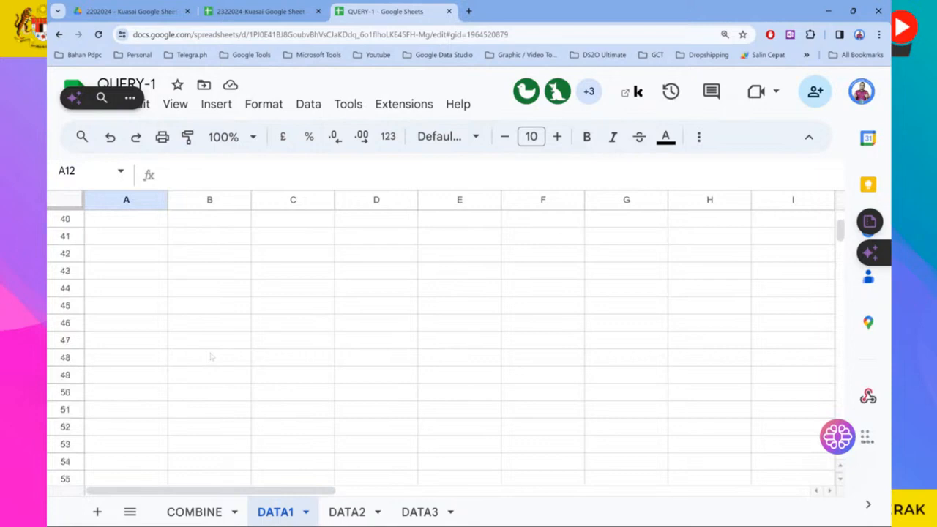
scroll(210, 356, down, 20)
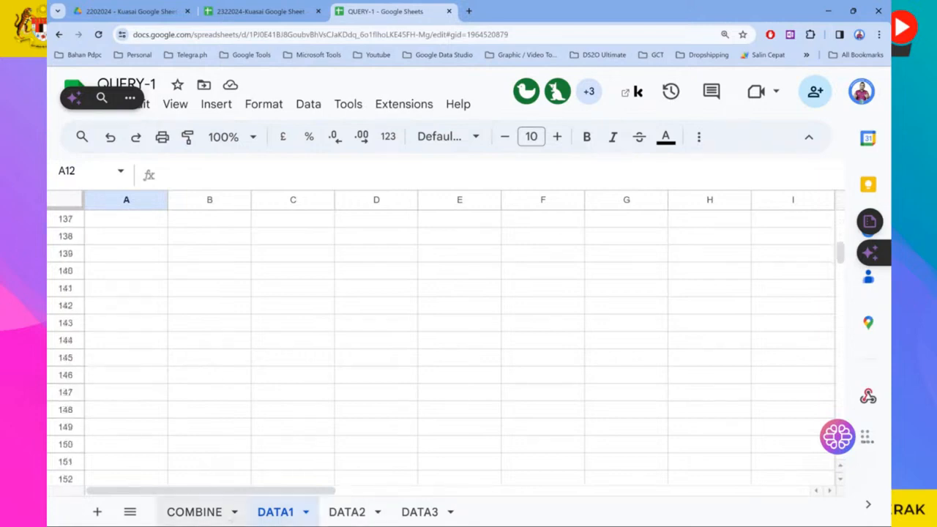
- Compare the end of the combined list on COMBINE with the pupil list on DATA3
click(211, 515)
scroll(298, 412, down, 4)
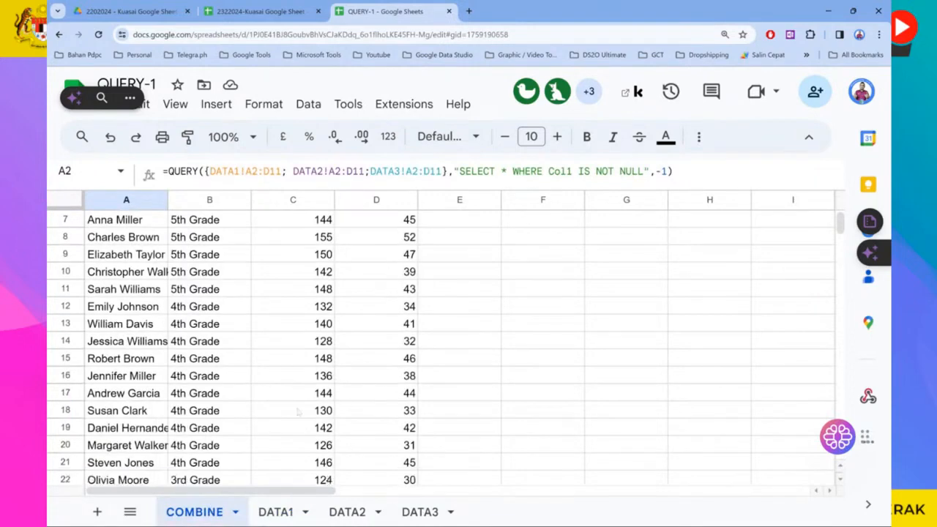
scroll(298, 411, down, 3)
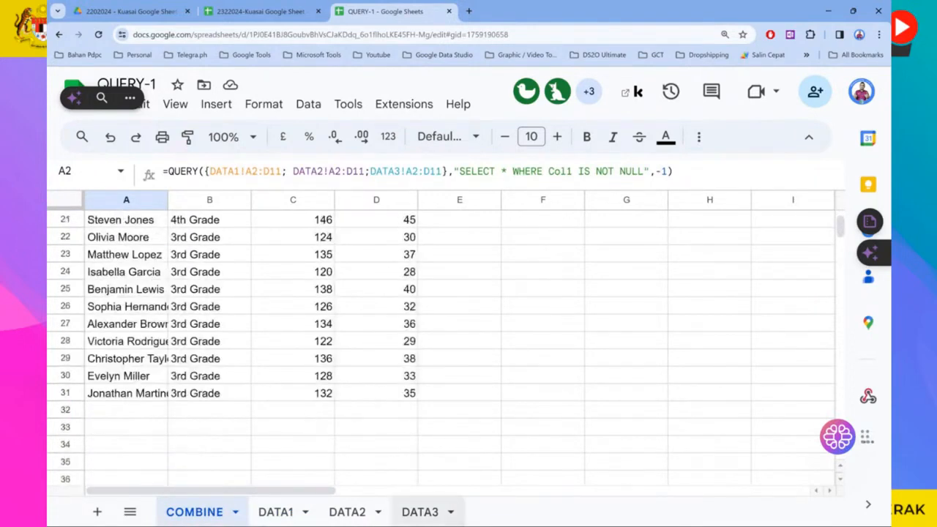
click(421, 512)
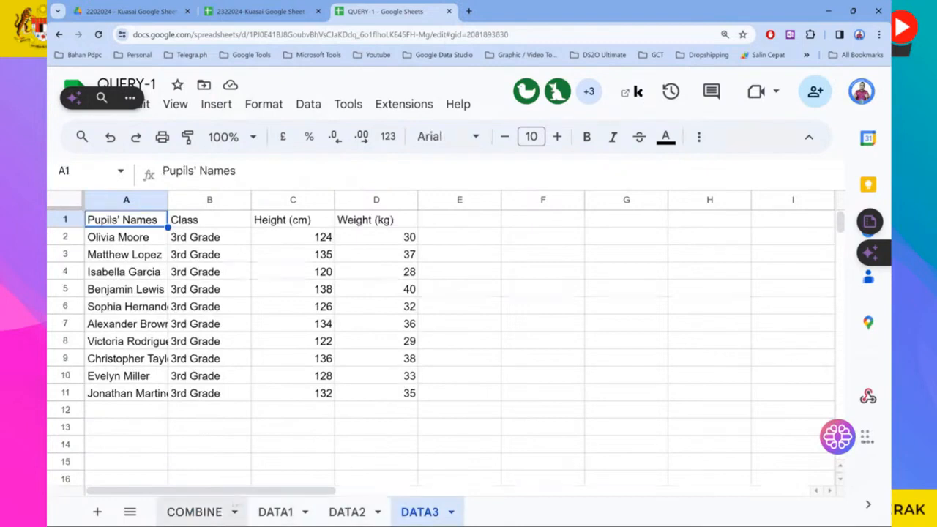
click(210, 513)
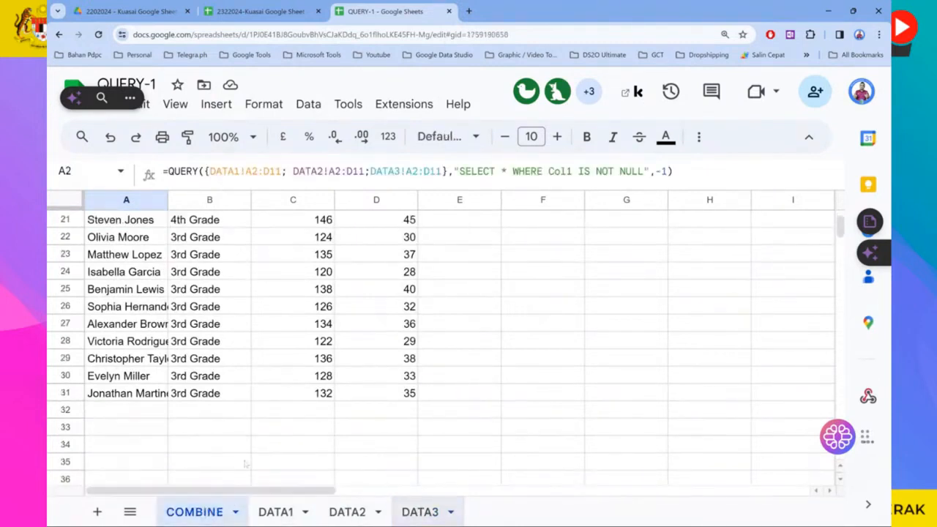
- Go through the separate source lists on the DATA3, DATA2 and DATA1 sheets, up to the header row of DATA1
click(421, 513)
click(341, 515)
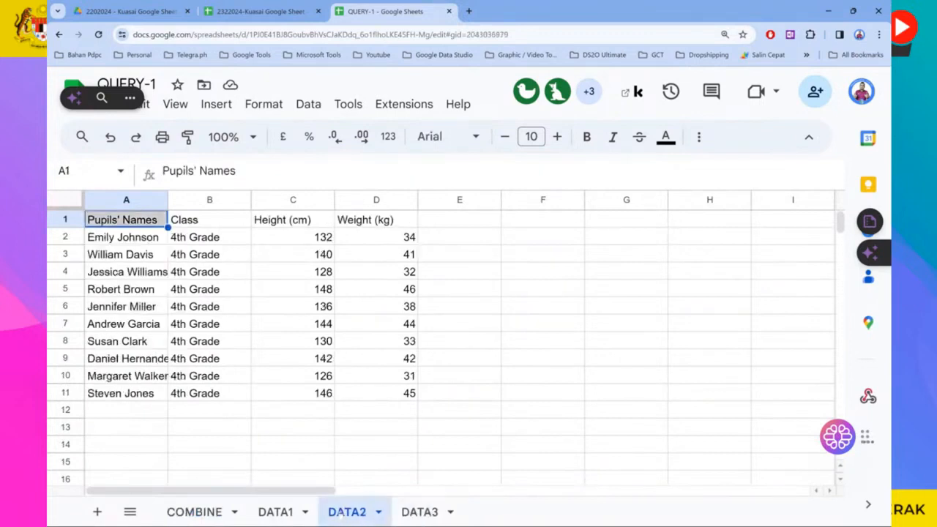
click(280, 512)
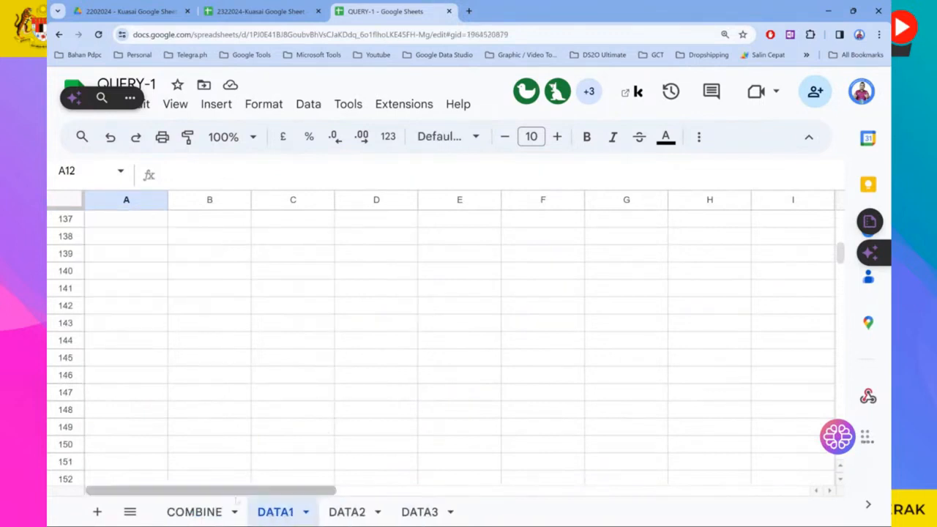
scroll(322, 374, up, 15)
scroll(337, 362, up, 20)
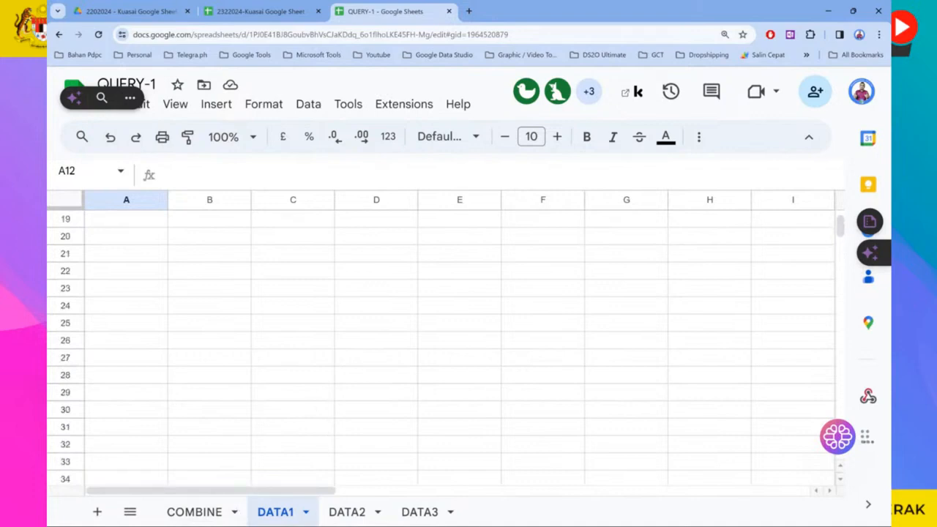
scroll(441, 430, up, 6)
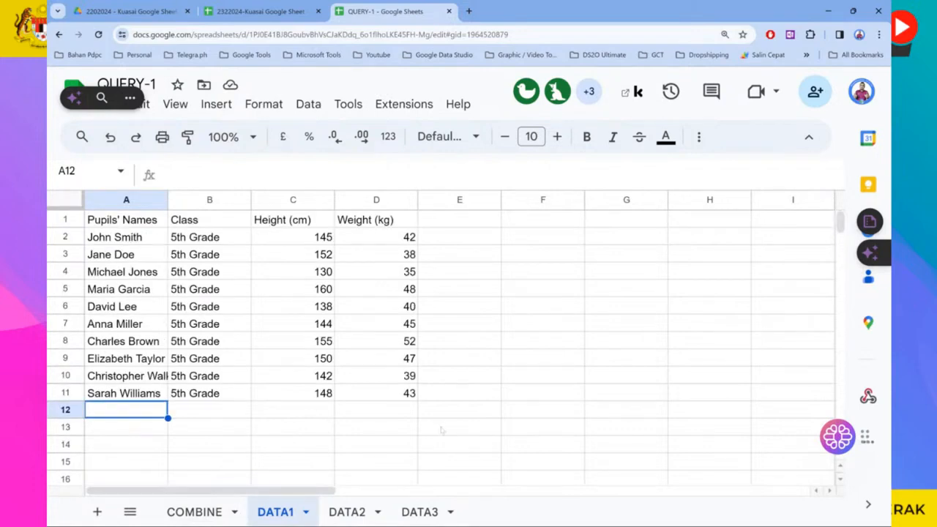
click(347, 511)
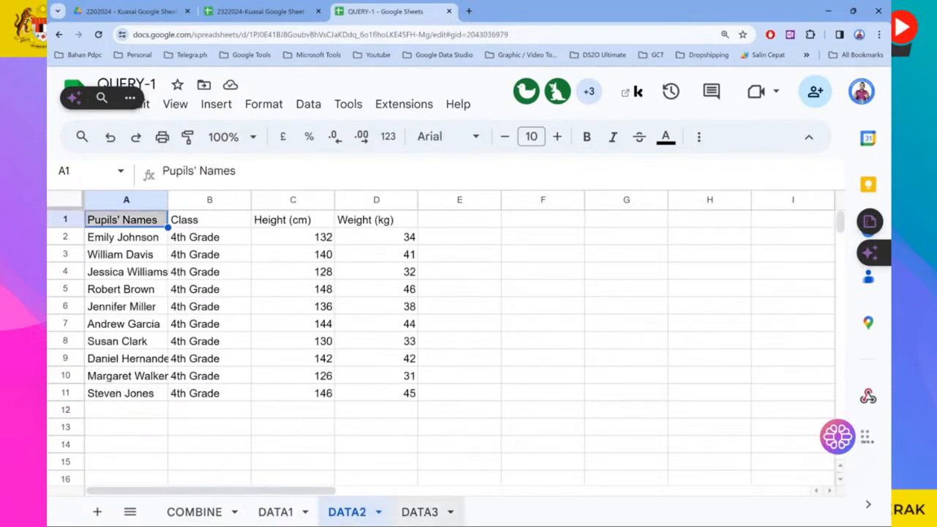
click(420, 512)
- Return to COMBINE and review the merged pupil list from its last row up to the header row
click(195, 511)
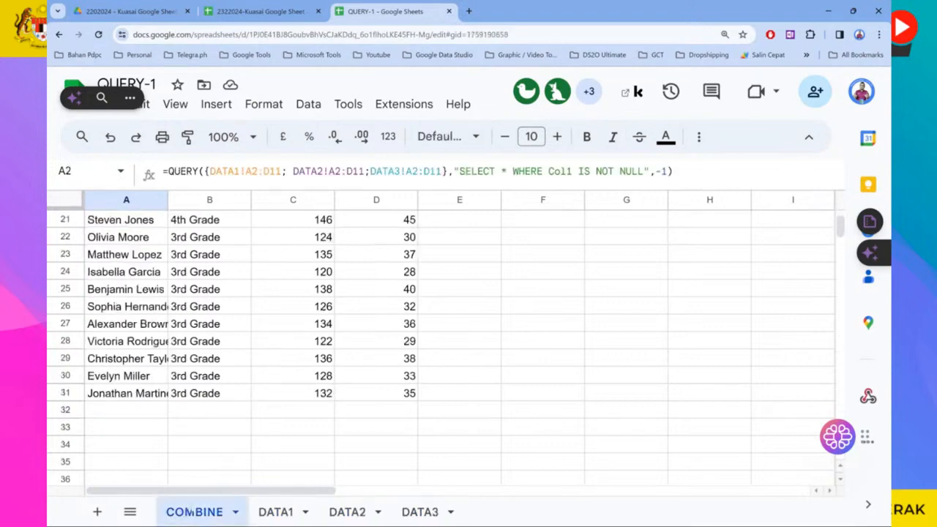
scroll(221, 417, up, 2)
scroll(221, 417, down, 2)
scroll(221, 418, up, 5)
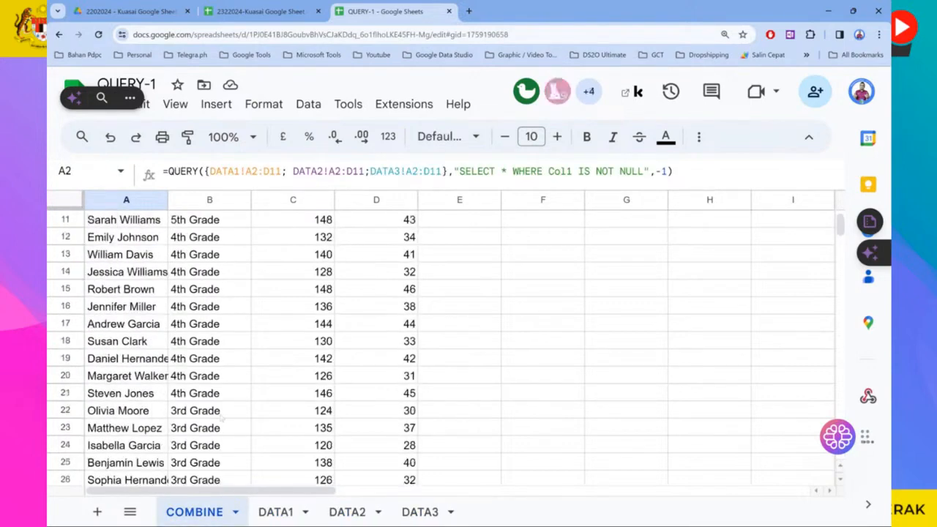
scroll(221, 415, up, 2)
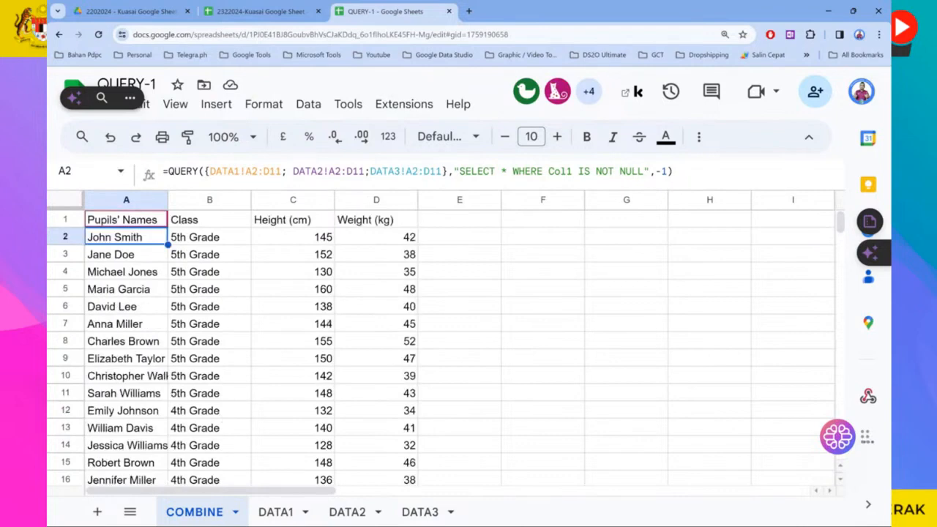
- Examine the opening and closing curly braces around the three data ranges in the COMBINE A2 formula, leaving it unedited
click(205, 171)
drag(204, 171, 210, 172)
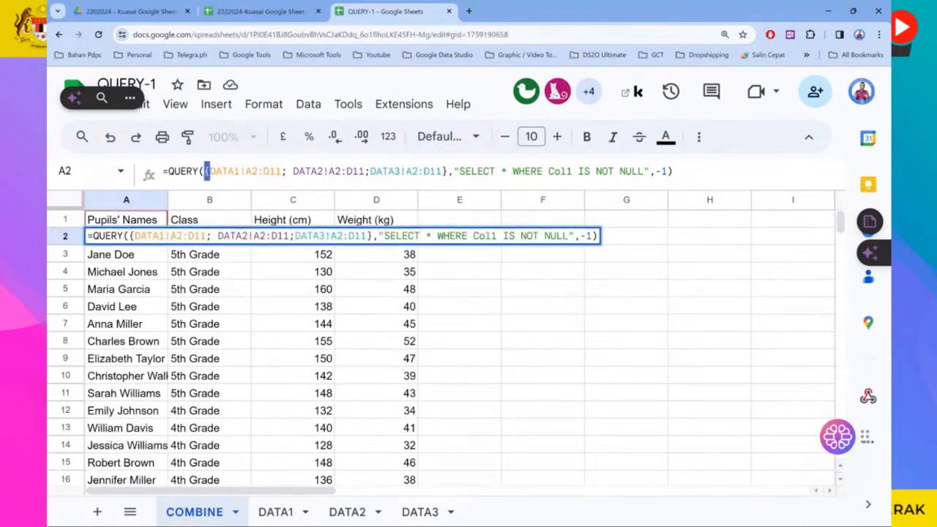
drag(442, 171, 447, 172)
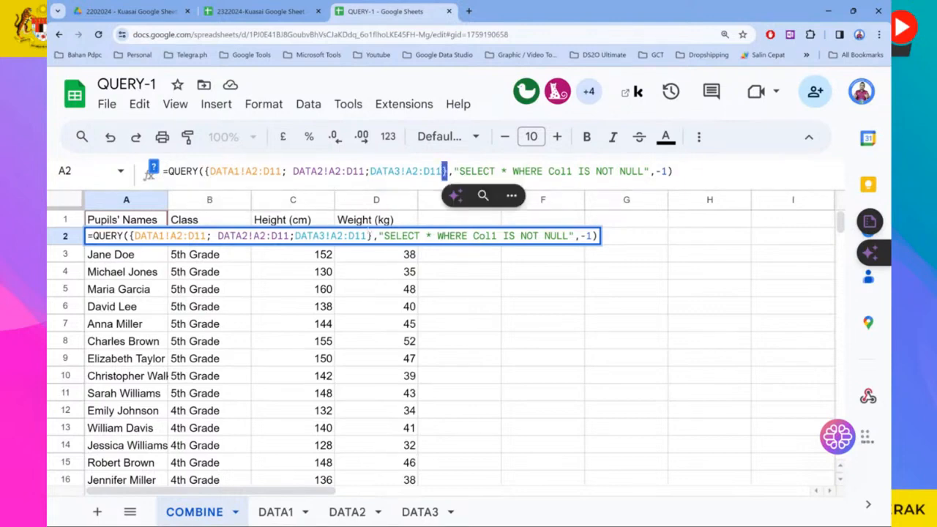
key(Return)
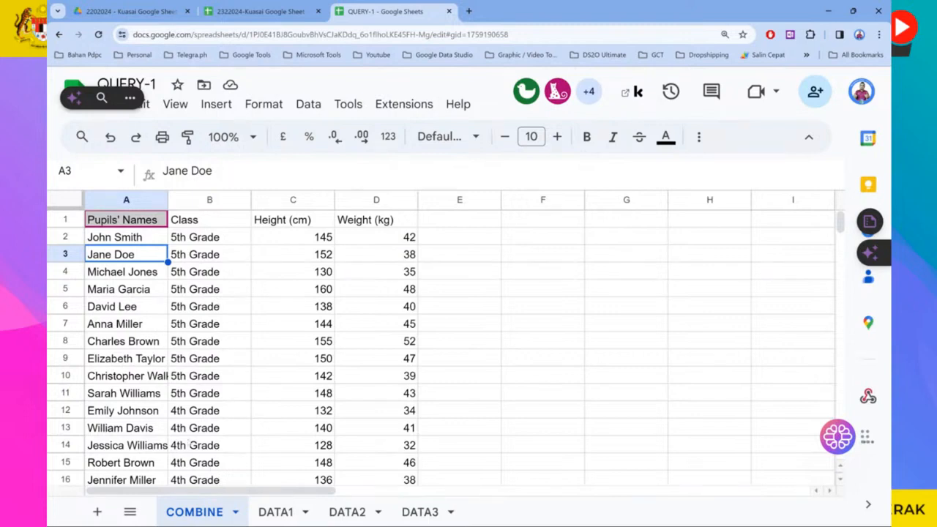
- Compare the DATA1 pupil list with the 5th Grade rows 2 to 11 on COMBINE
click(276, 512)
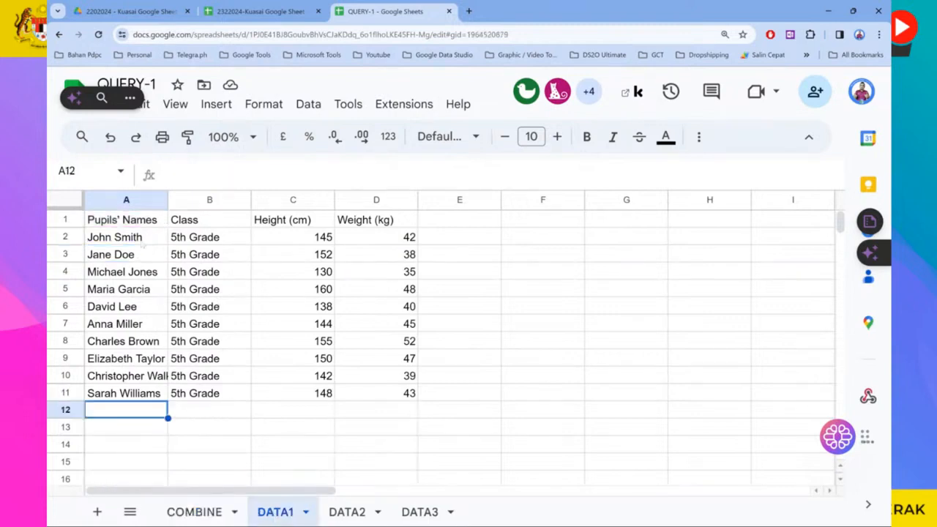
click(194, 512)
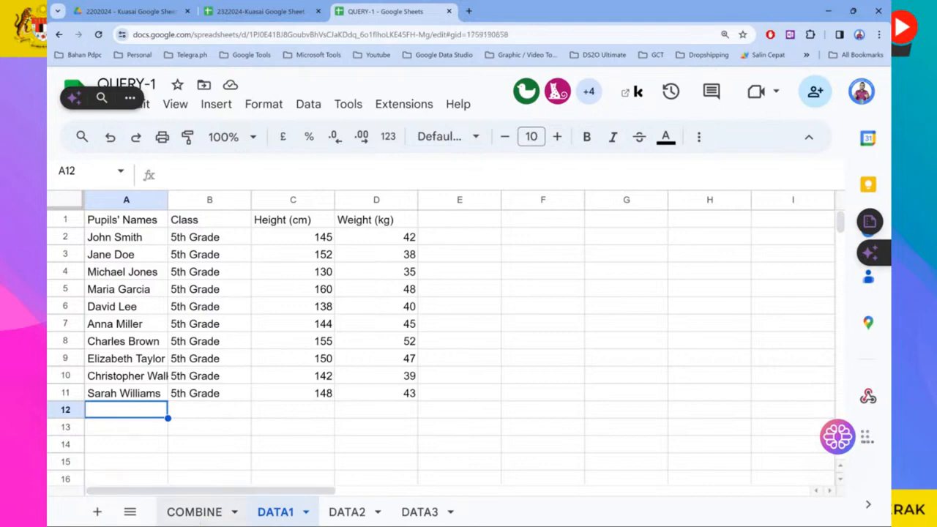
click(153, 243)
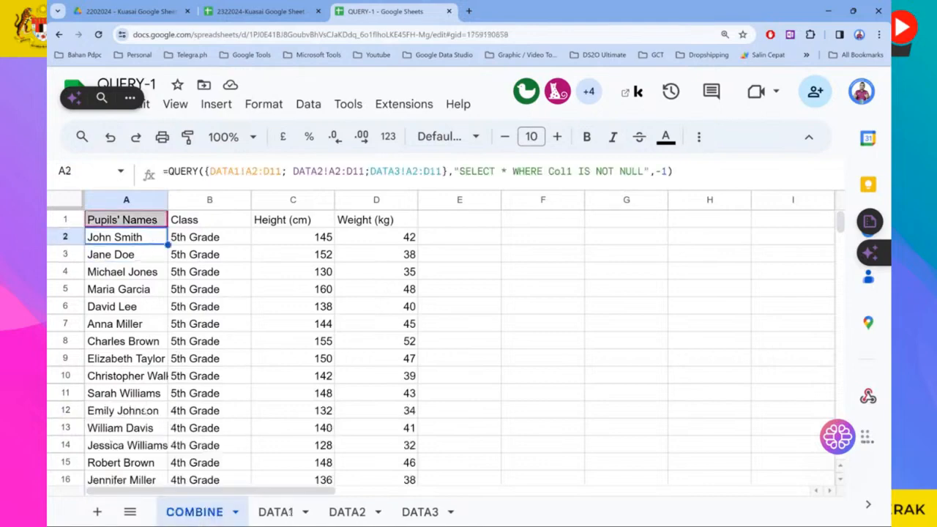
click(135, 393)
- Compare the DATA2 pupil list with the 4th Grade rows 12 to 21 on COMBINE
click(349, 513)
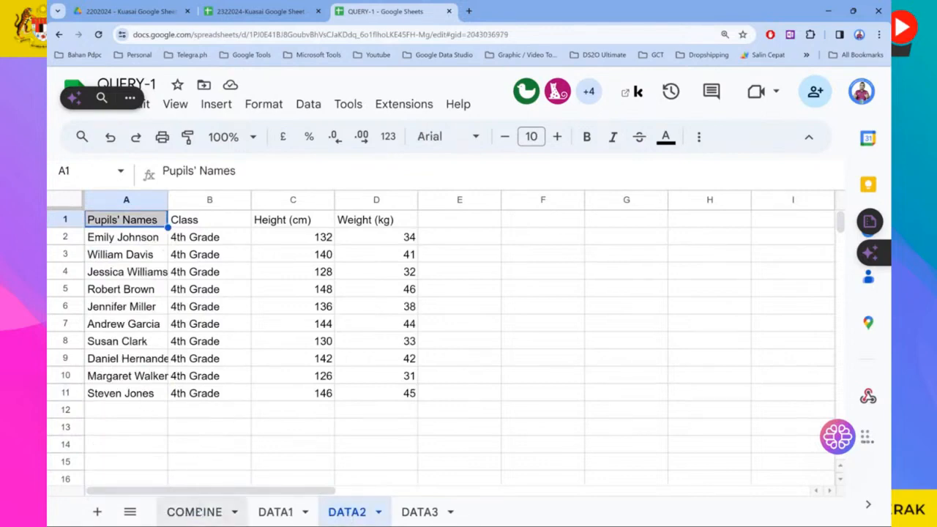
click(202, 512)
click(127, 416)
scroll(128, 417, down, 1)
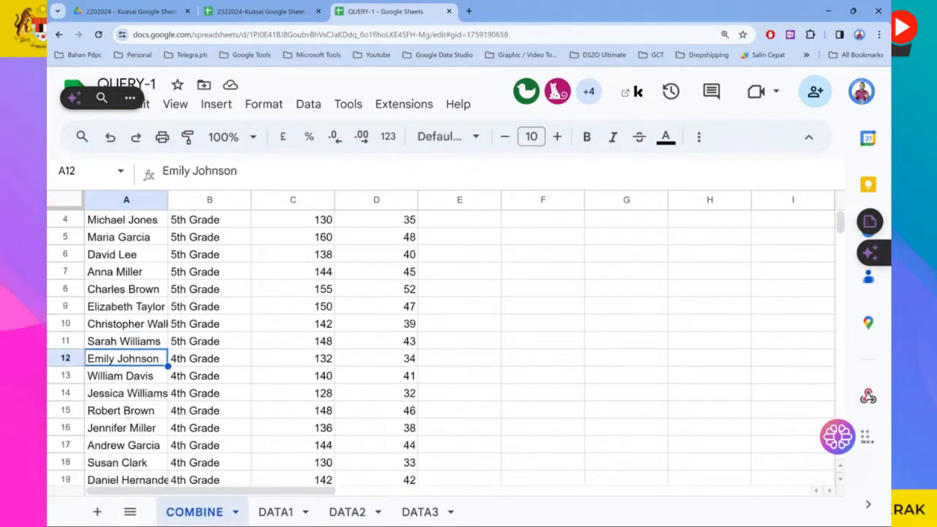
scroll(127, 416, down, 1)
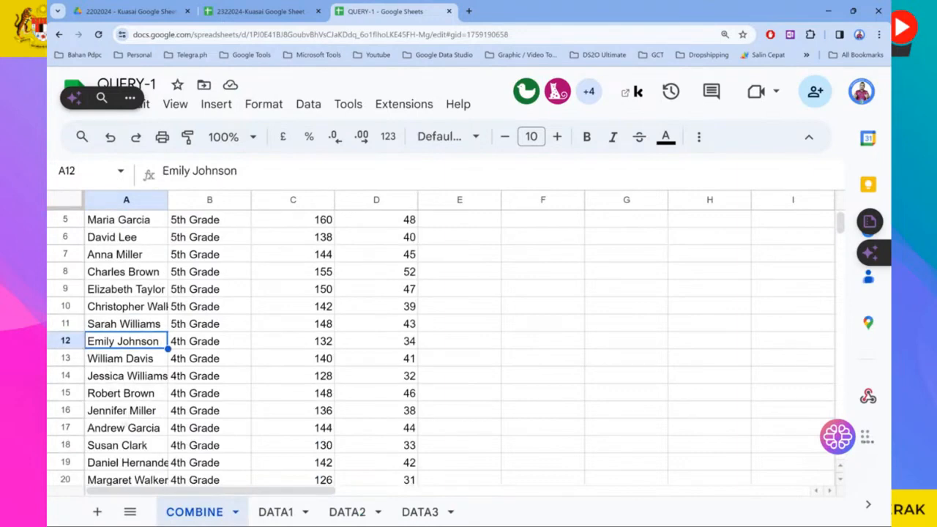
scroll(129, 430, down, 1)
click(121, 480)
scroll(210, 406, down, 2)
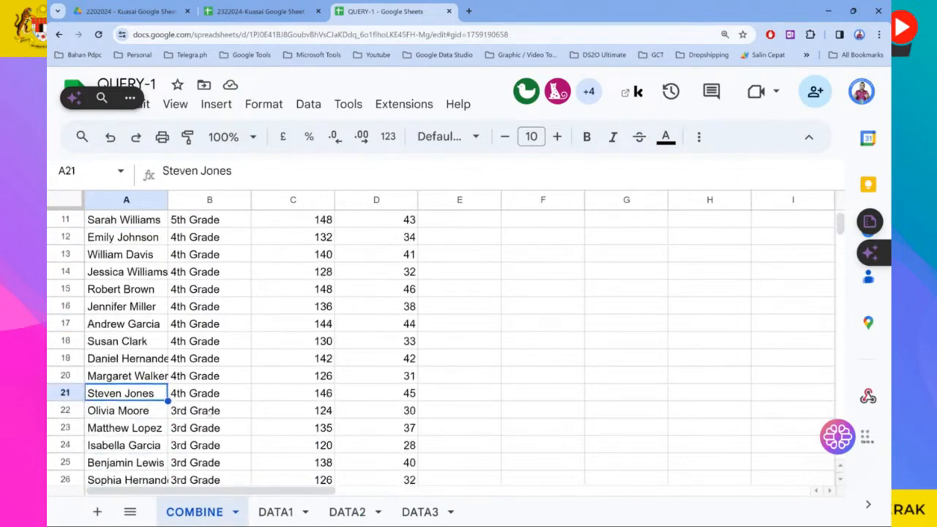
- Compare the DATA3 pupil list with the 3rd Grade rows 22 to 31 on COMBINE
click(420, 511)
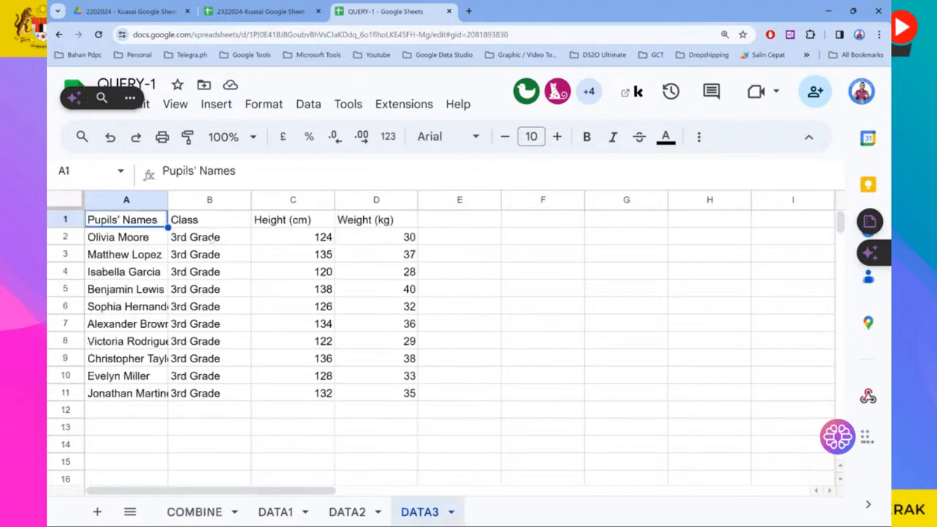
key(Down)
key(ctrl+Down)
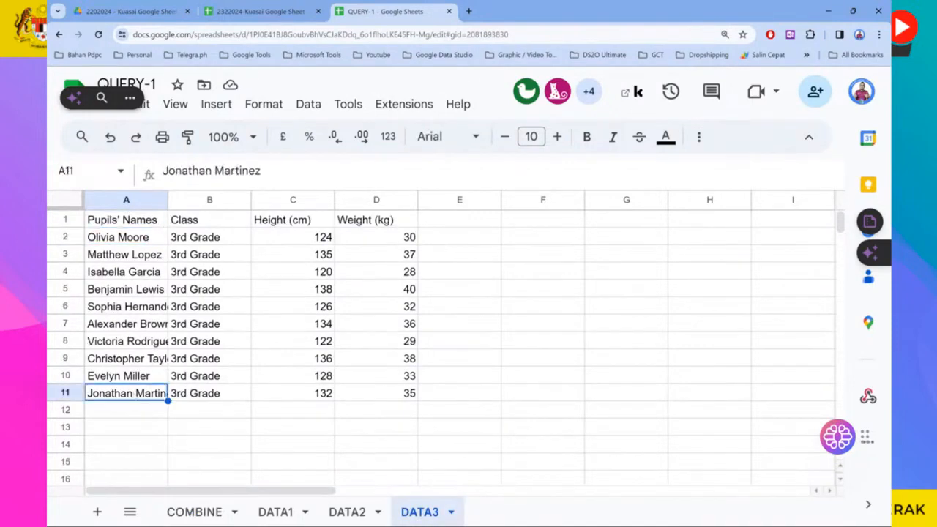
click(192, 513)
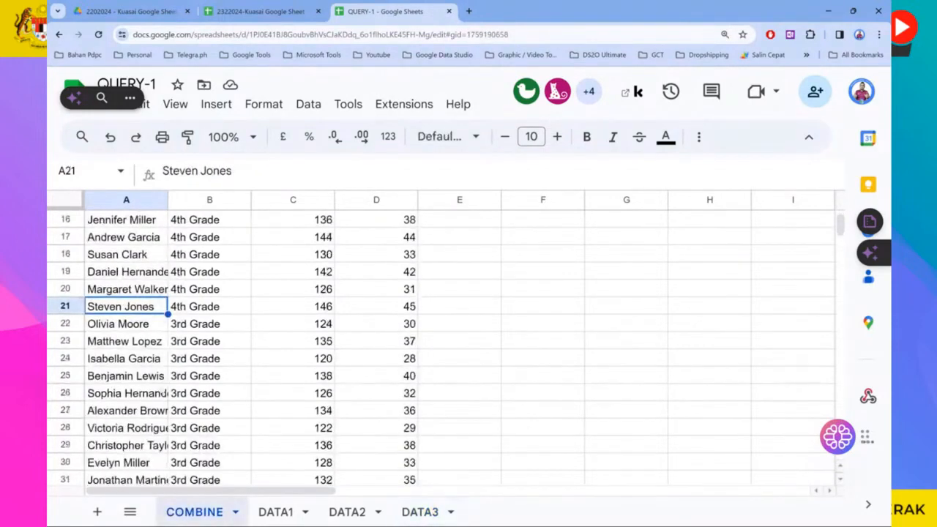
key(Down)
scroll(149, 461, down, 1)
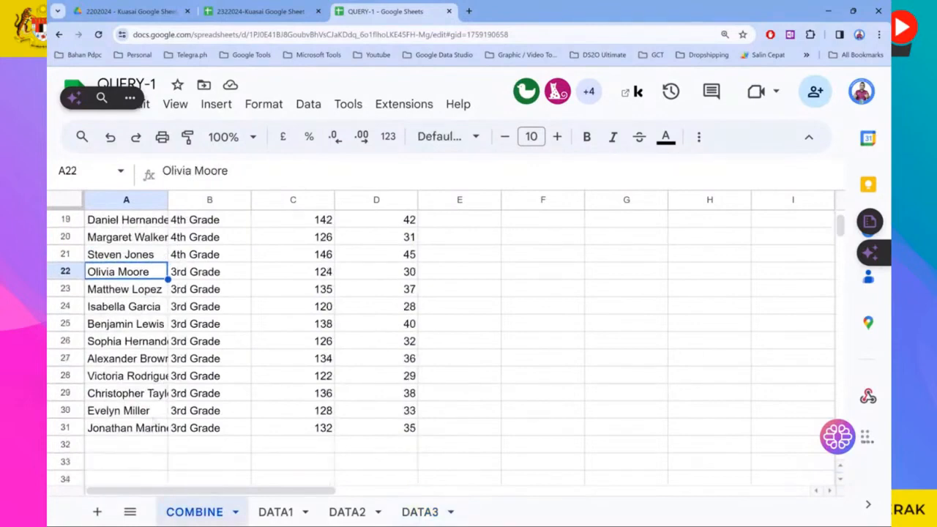
click(150, 429)
scroll(293, 348, up, 6)
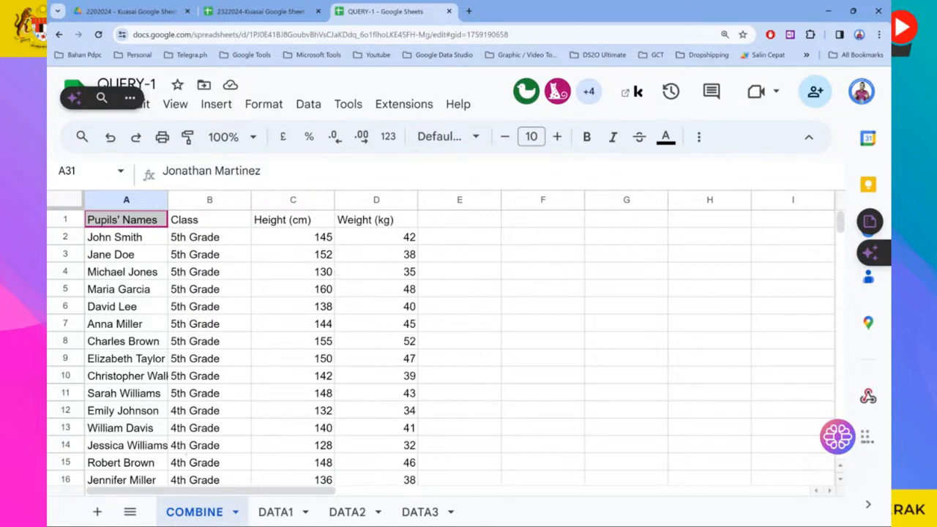
- Review the full QUERY formula in cell A2 of COMBINE once more without changing it
click(142, 238)
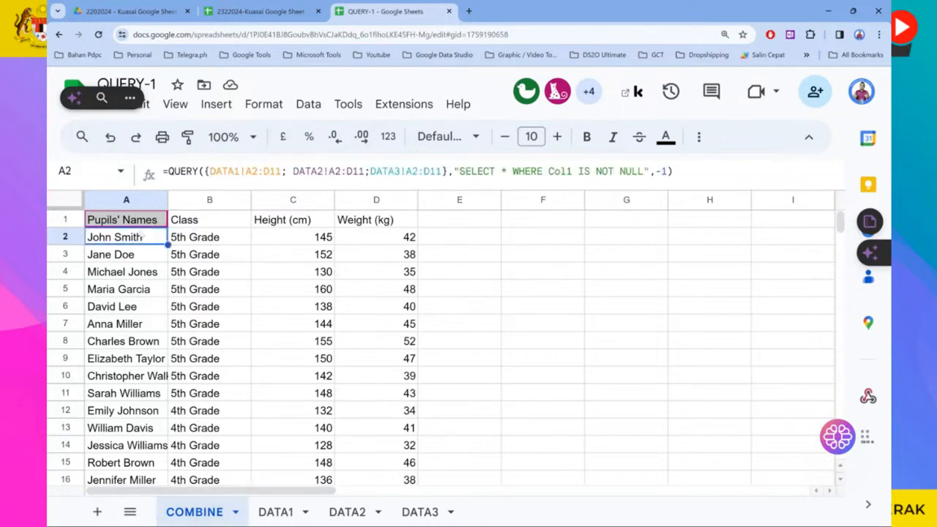
click(330, 171)
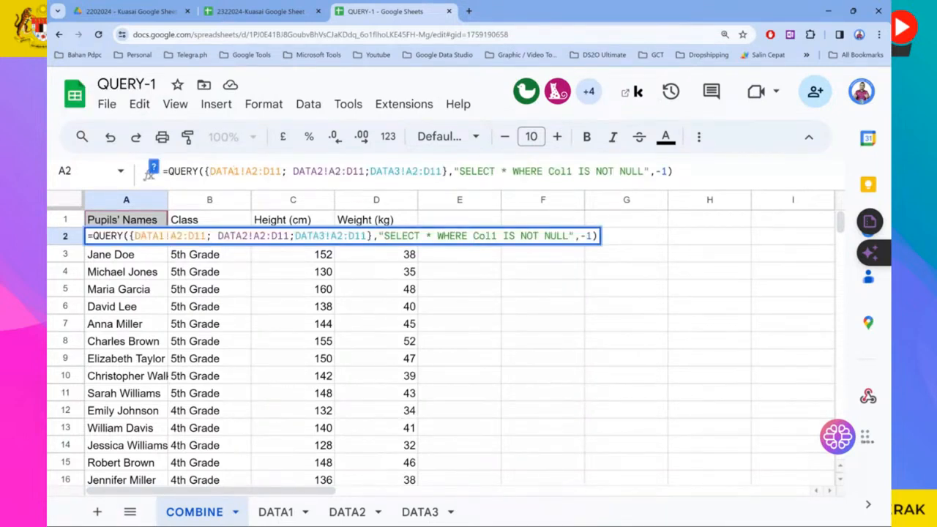
key(Return)
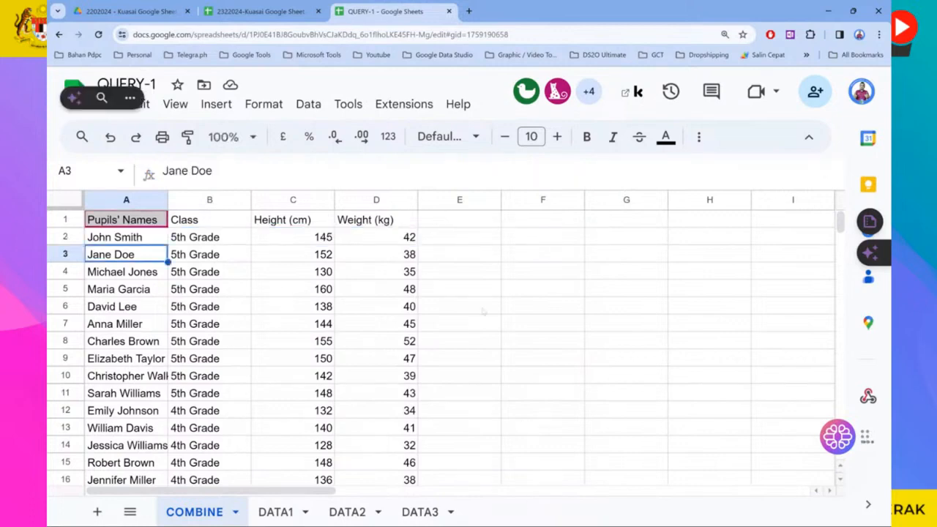
- In the 2322024-Kuasai Google Sheet list, tick the QUERY-1 row's status and open the QUERY spreadsheet linked in row 13
click(258, 11)
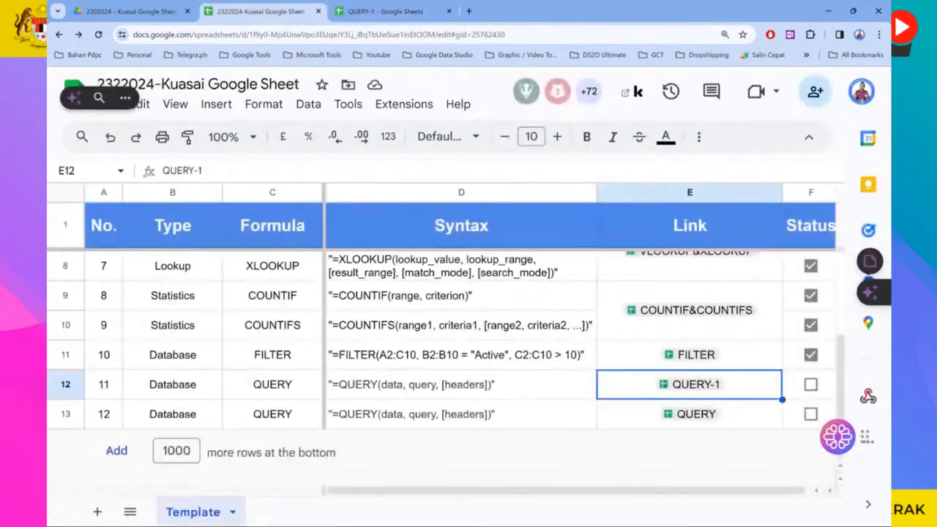
click(811, 384)
click(696, 414)
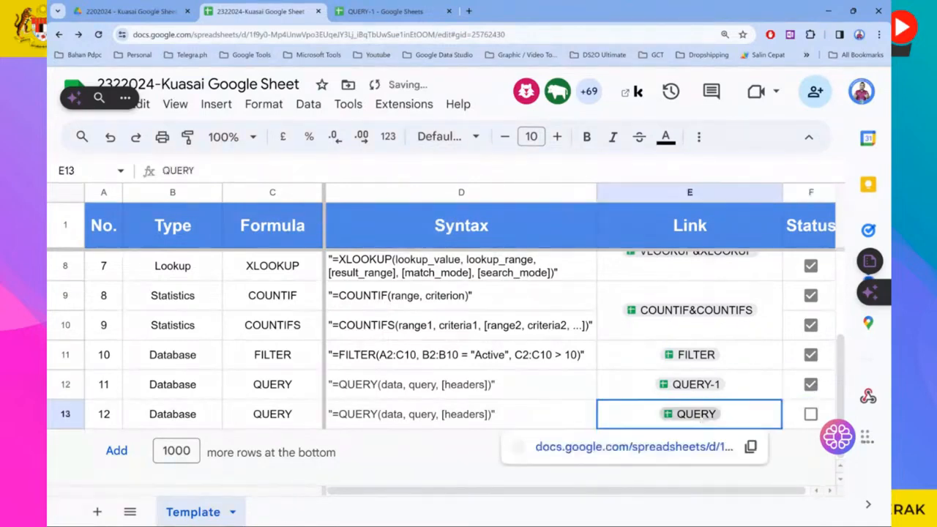
click(693, 449)
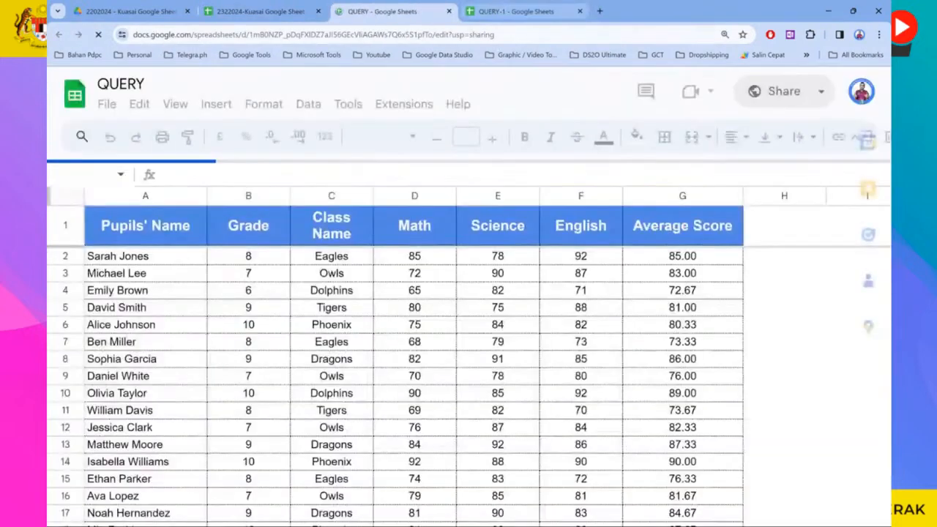
- Restore the QUERY spreadsheet from the bin
scroll(422, 215, down, 5)
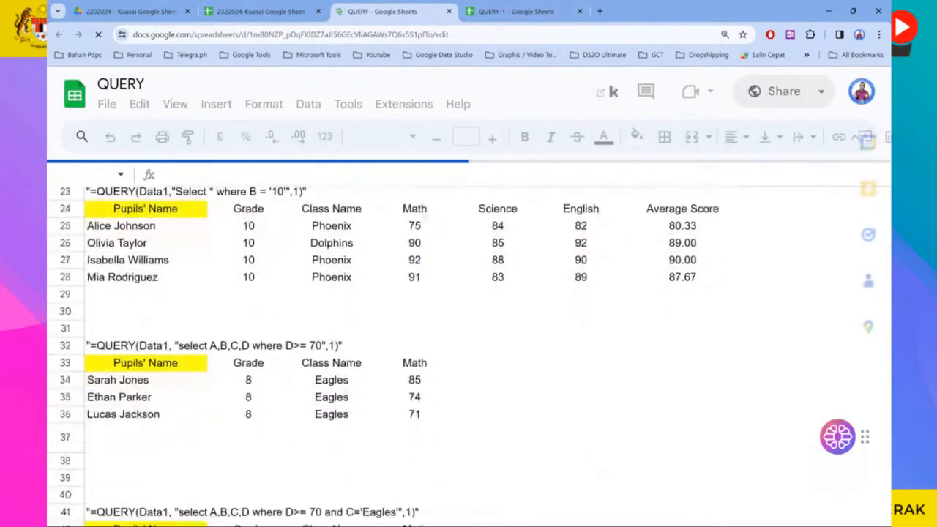
scroll(422, 214, up, 2)
scroll(423, 216, up, 4)
scroll(424, 217, down, 3)
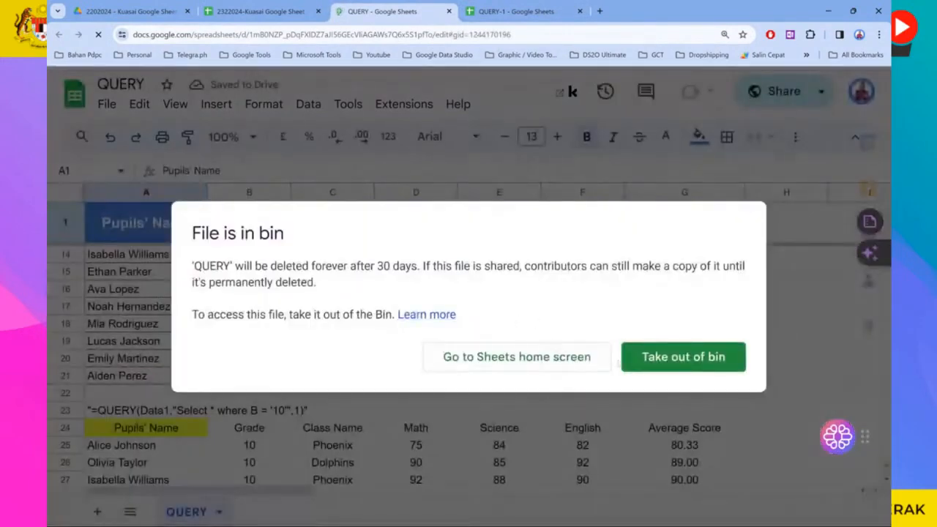
click(648, 366)
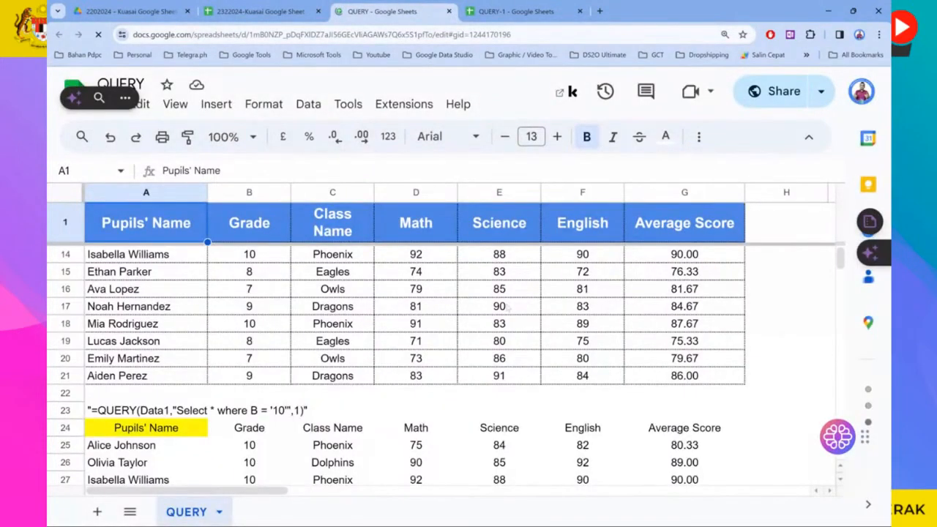
- Look through the pupil score table and the example QUERY results beneath it
scroll(415, 366, down, 4)
scroll(414, 366, up, 7)
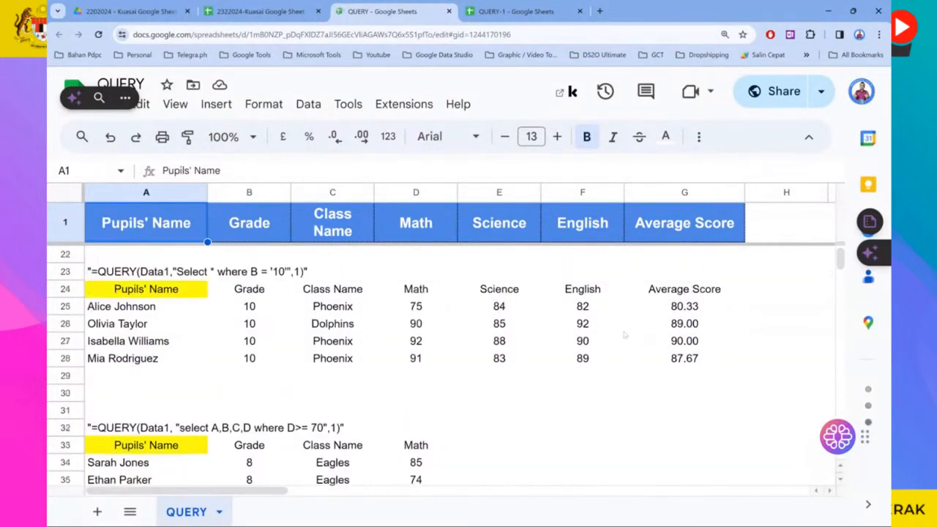
scroll(414, 366, up, 1)
scroll(414, 366, down, 2)
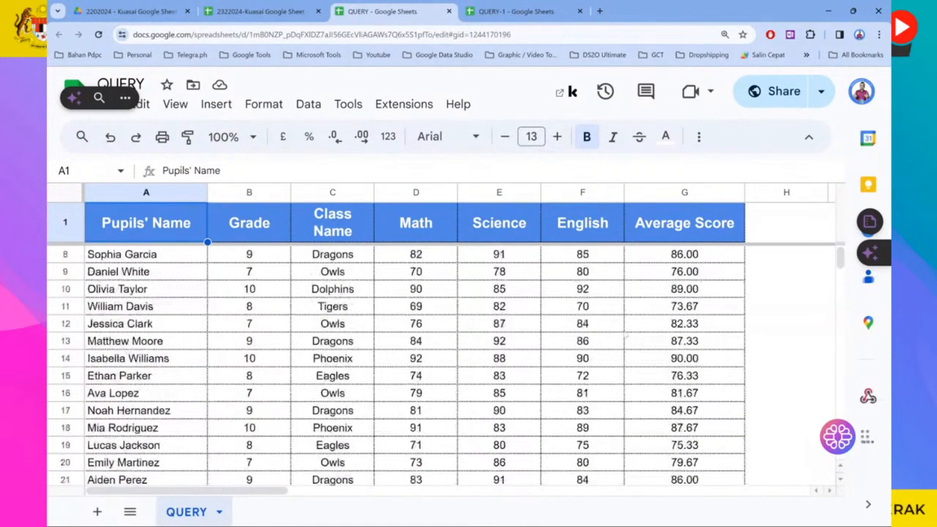
scroll(414, 367, down, 3)
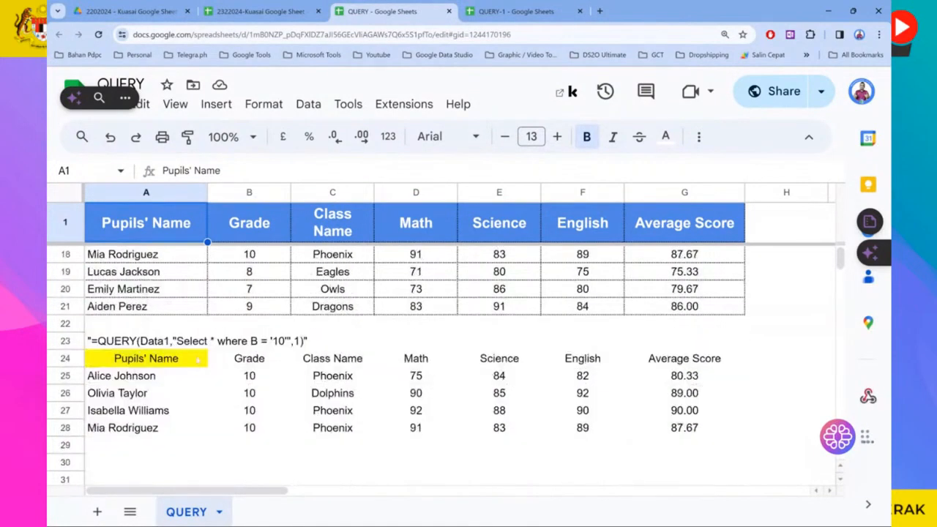
scroll(451, 328, up, 5)
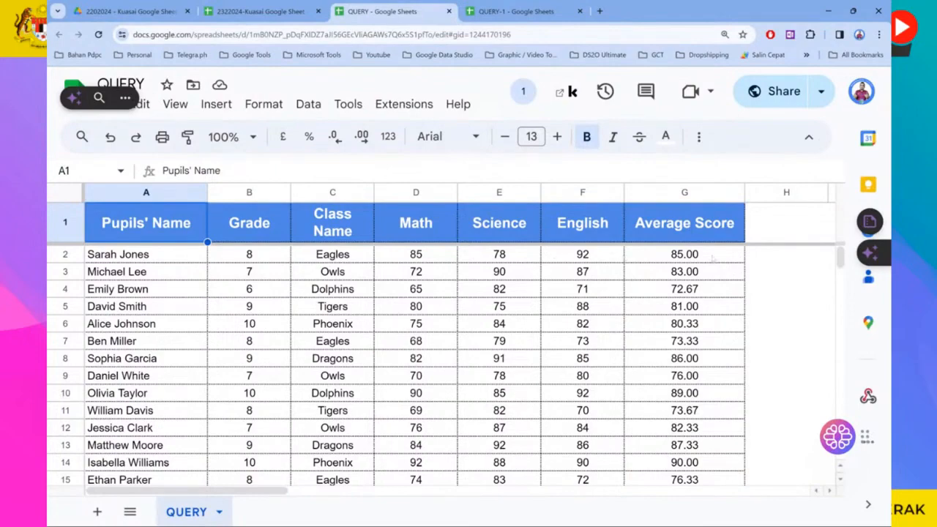
scroll(711, 256, down, 5)
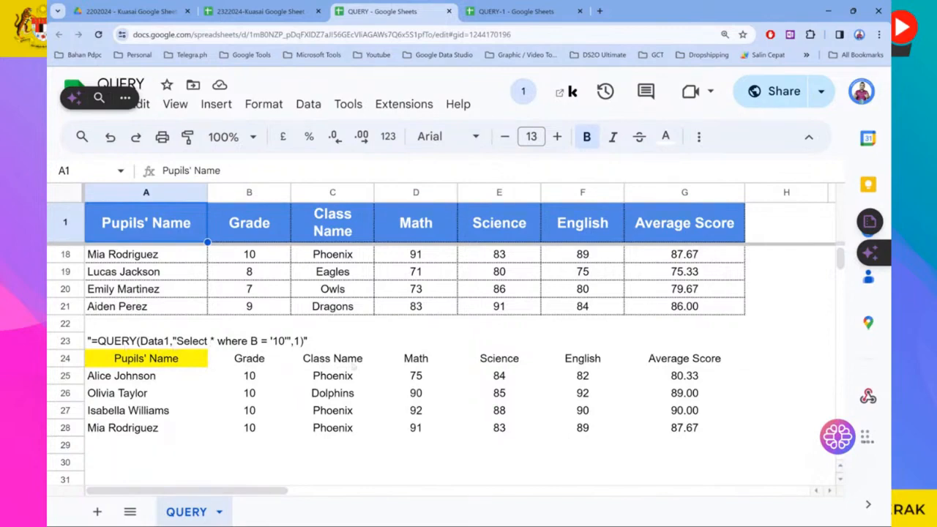
- Examine how the A24 formula =QUERY(Data1,"Select * where B = '10'",1) relates to the columns of the score table
click(152, 362)
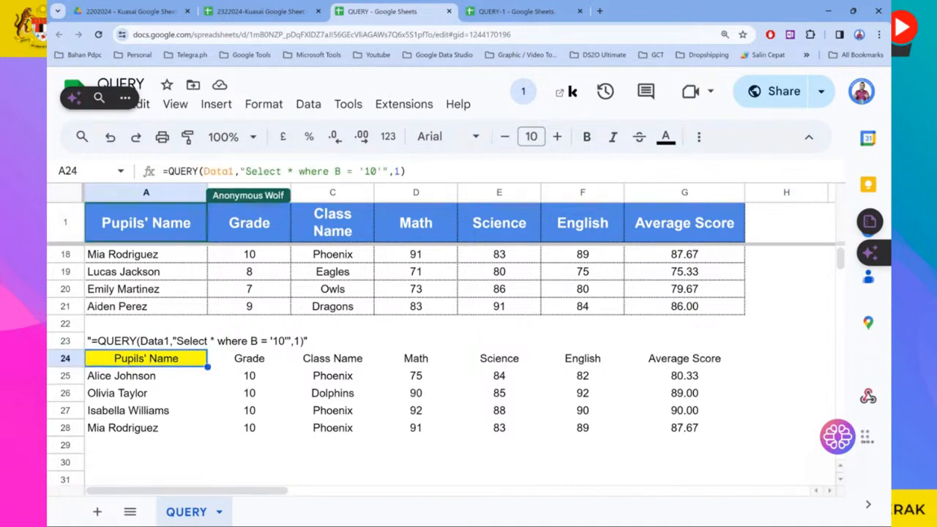
click(305, 172)
scroll(437, 222, up, 3)
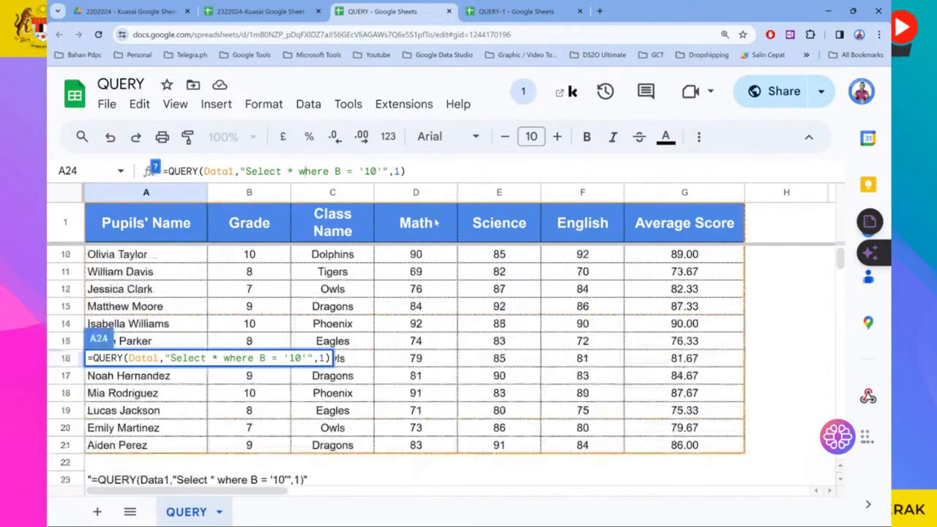
scroll(260, 291, up, 3)
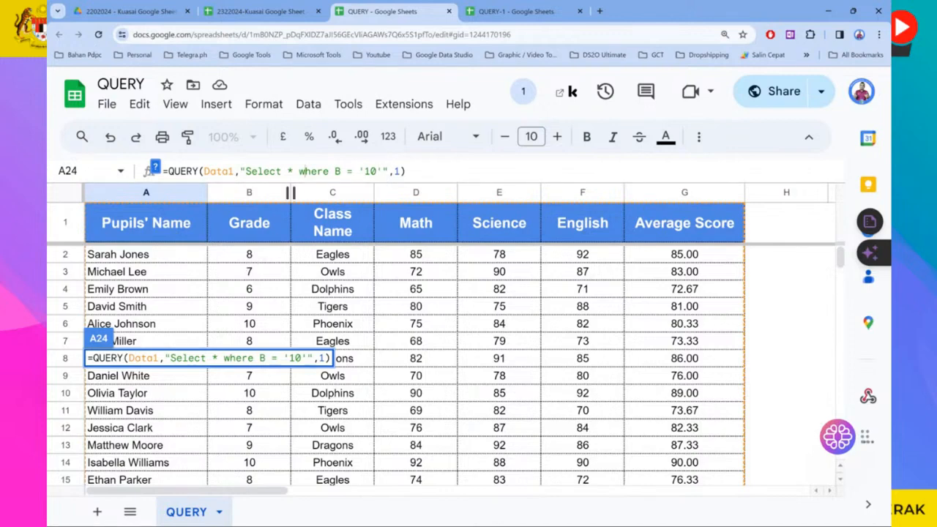
key(Return)
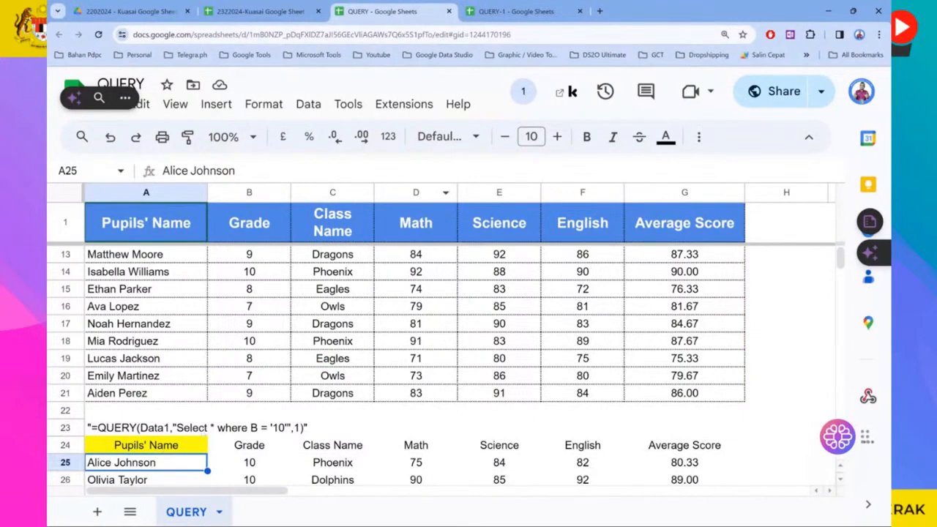
- Examine the QUERY formula in A24 and read the function's expanded help on the data, query and headers arguments
click(170, 449)
scroll(326, 315, up, 3)
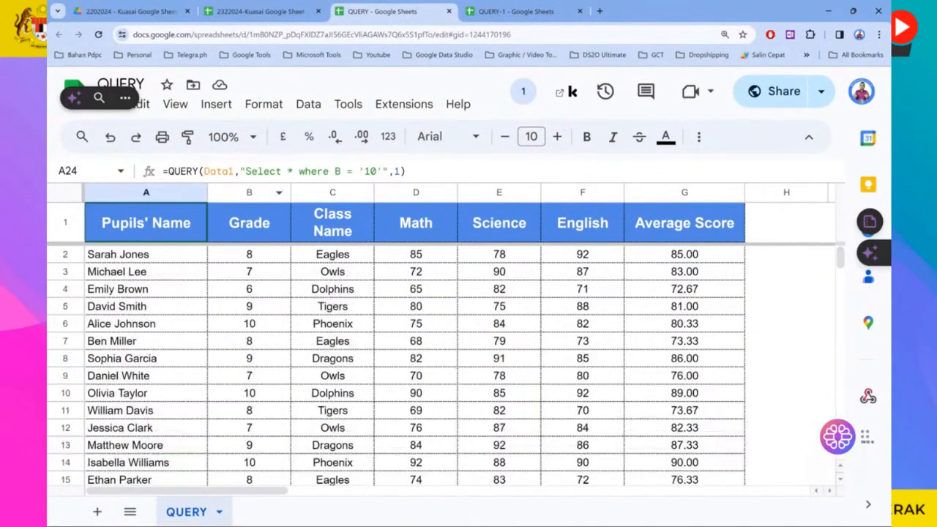
click(180, 172)
click(183, 171)
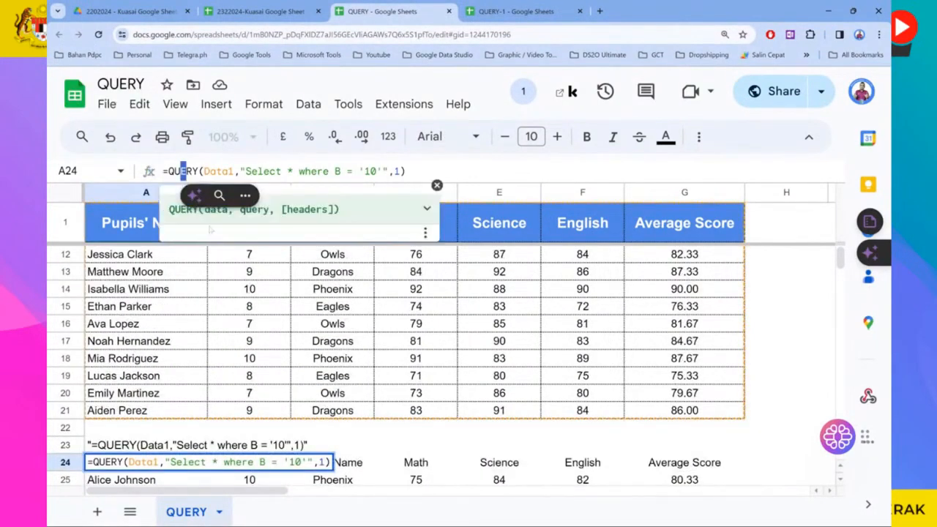
click(426, 209)
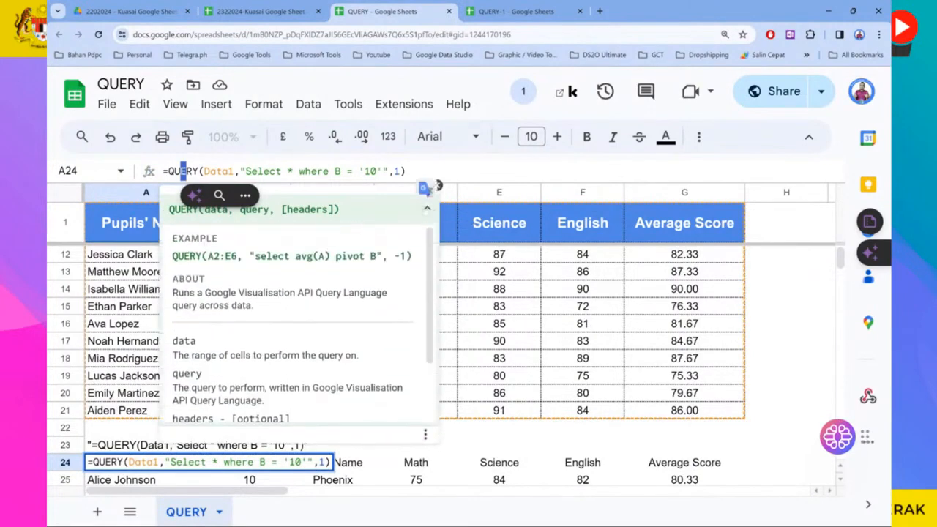
click(427, 209)
click(437, 186)
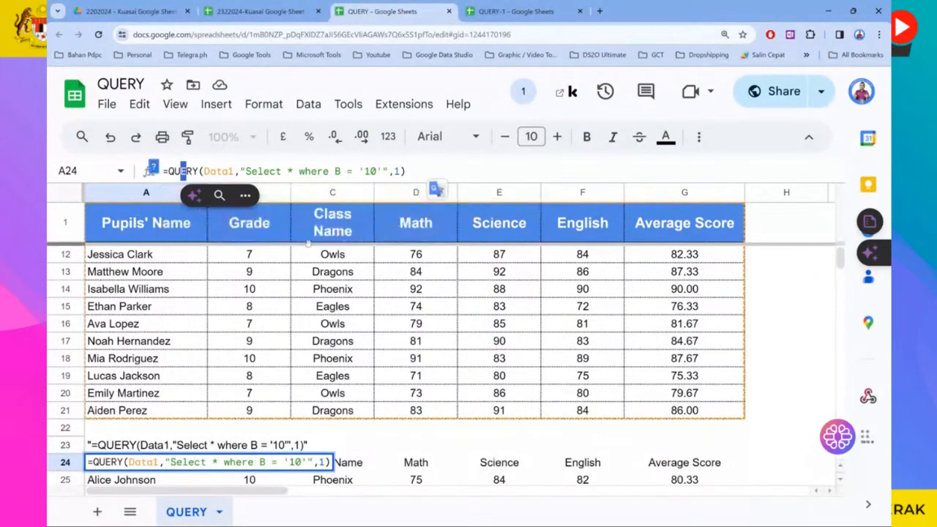
scroll(196, 316, up, 5)
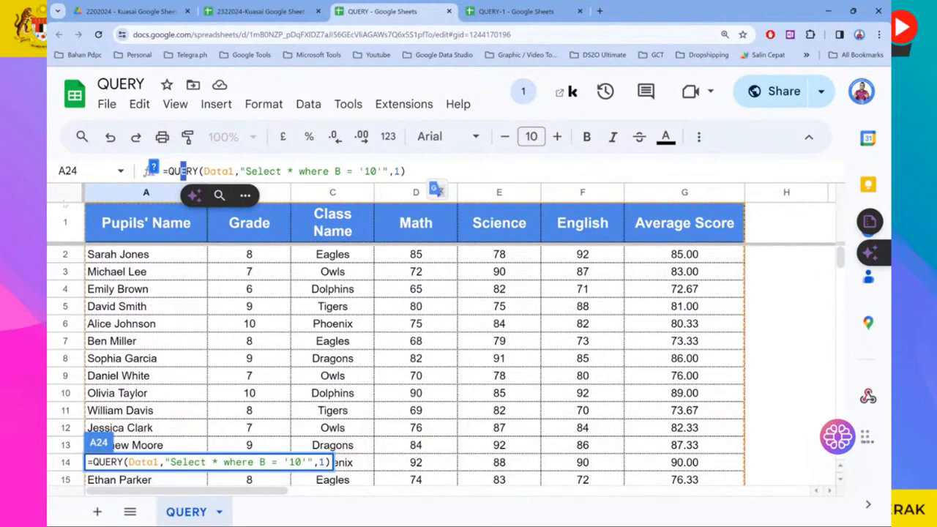
- Select the pupil score table A1:G21 and inspect its Data1 entry among the named ranges without adding another name
drag(107, 226, 679, 376)
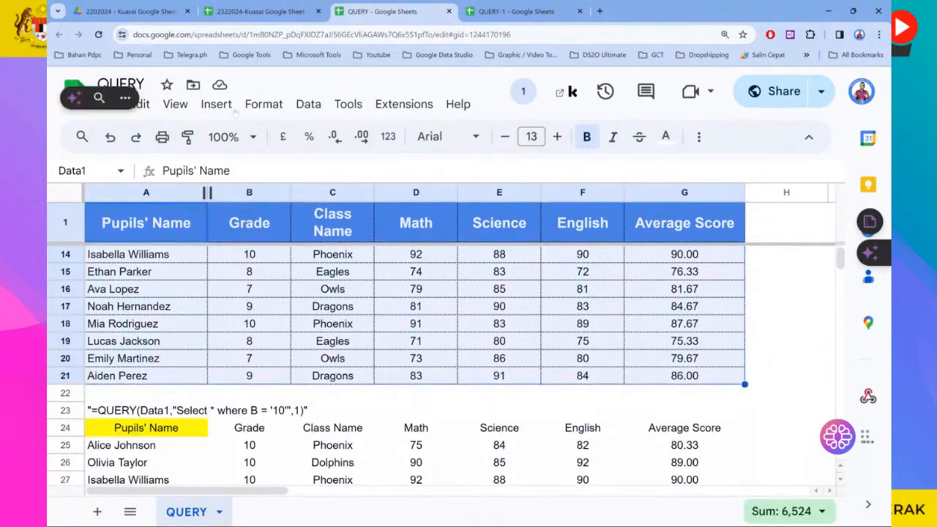
click(262, 109)
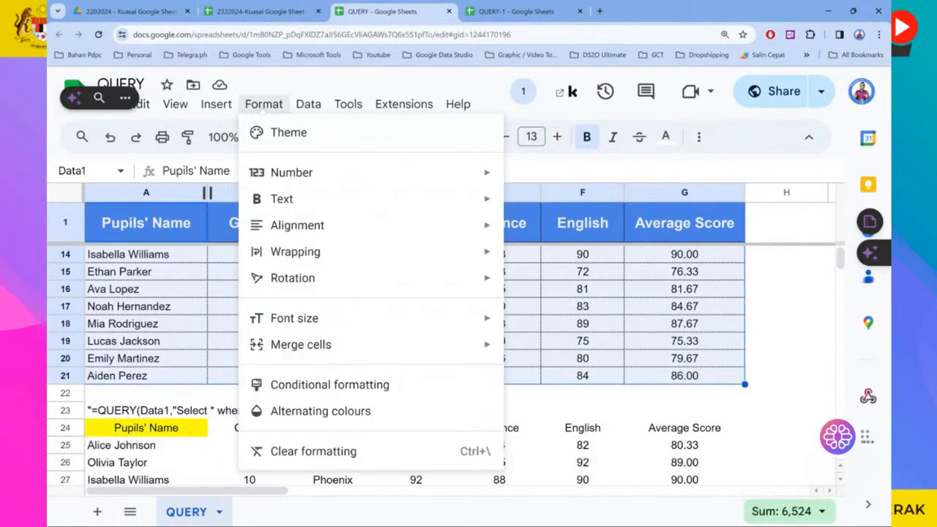
mouse_move(320, 110)
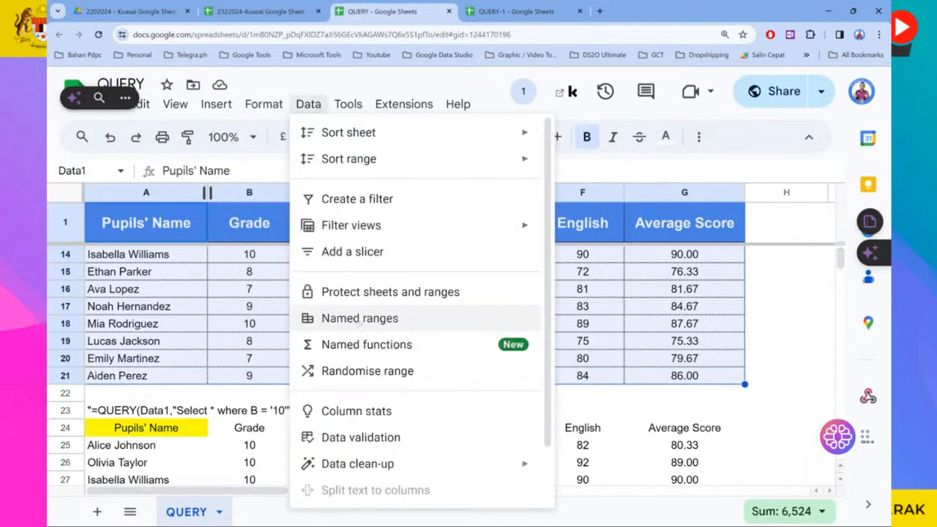
click(359, 318)
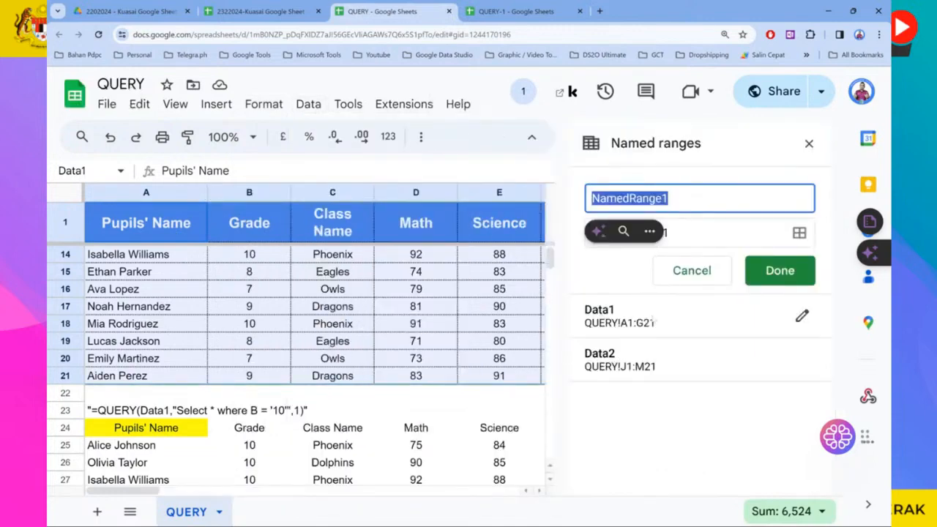
click(678, 233)
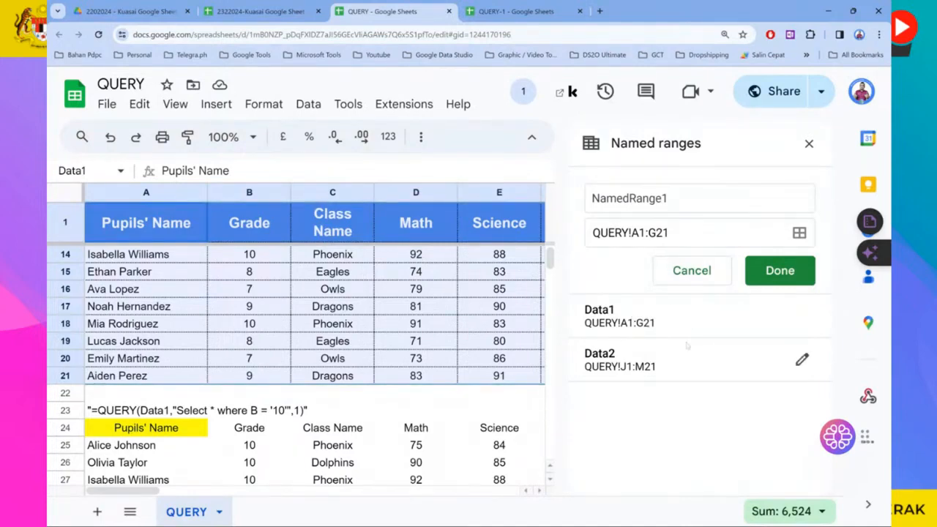
click(809, 144)
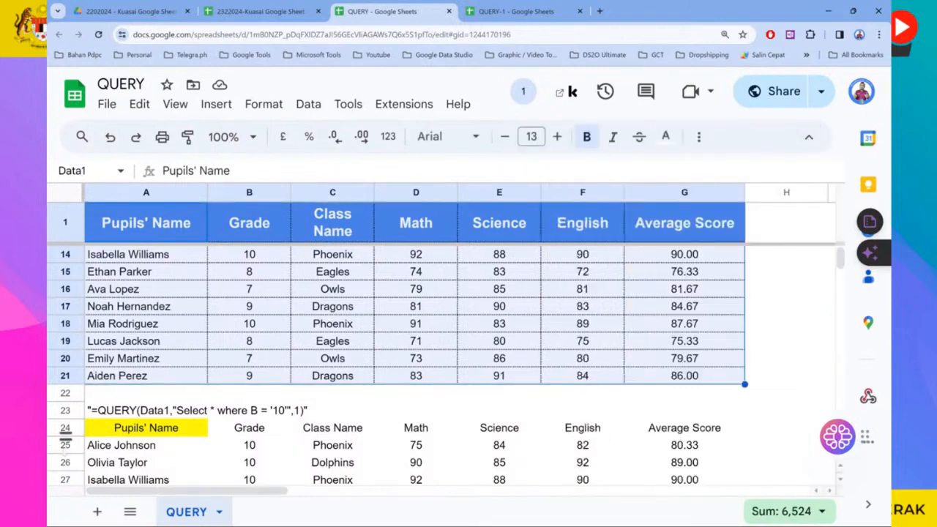
- Try replacing Data1 in the A24 QUERY formula with the cell range A2:G picked from the score table
click(171, 431)
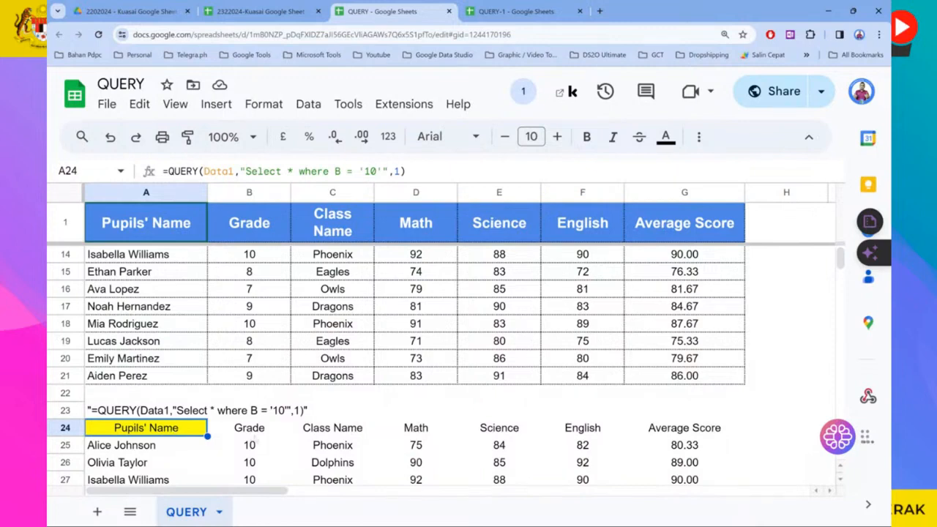
scroll(255, 437, down, 2)
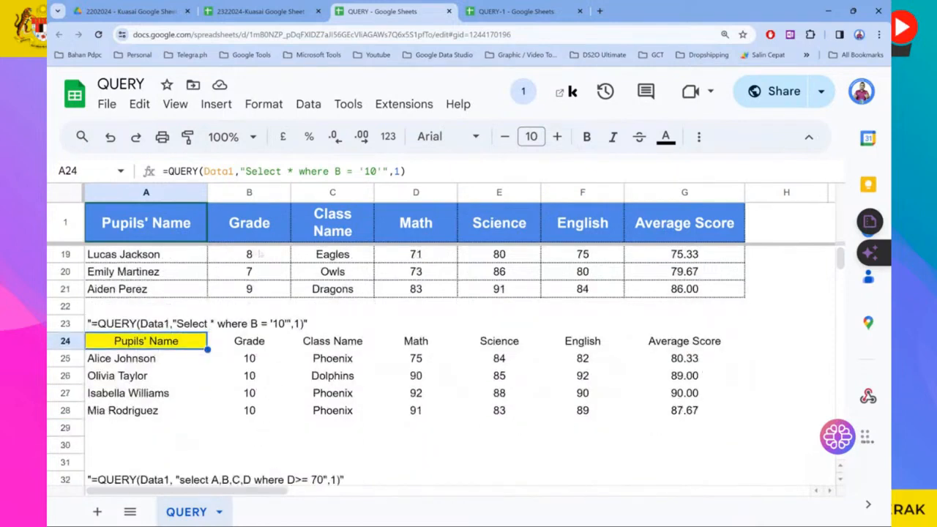
key(F2)
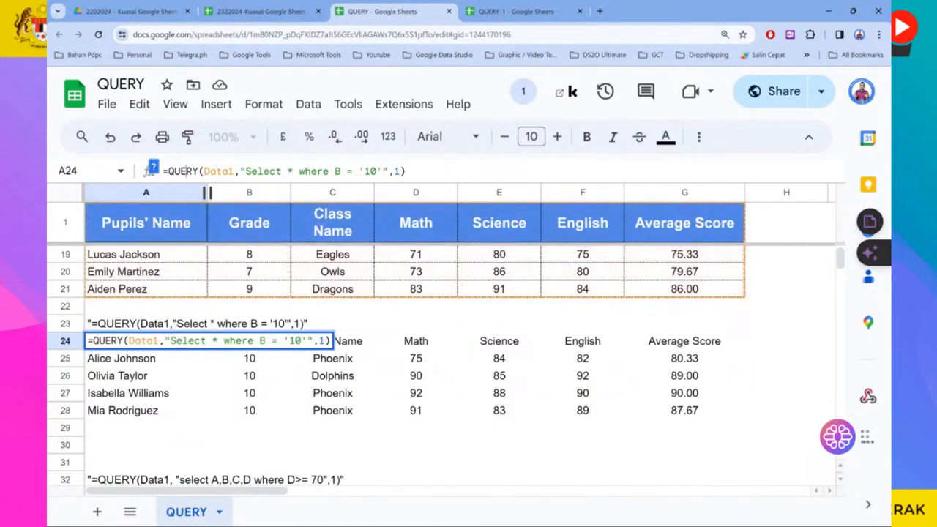
click(184, 171)
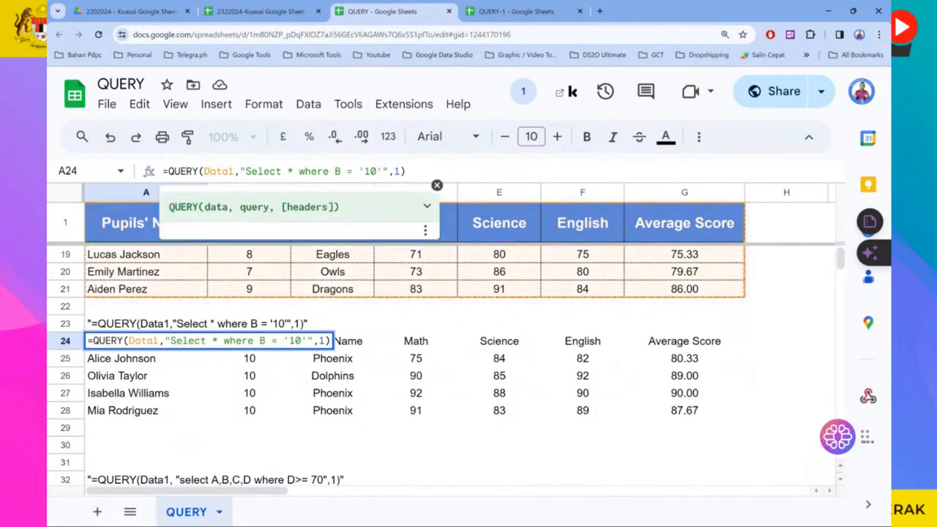
click(210, 171)
drag(235, 171, 204, 171)
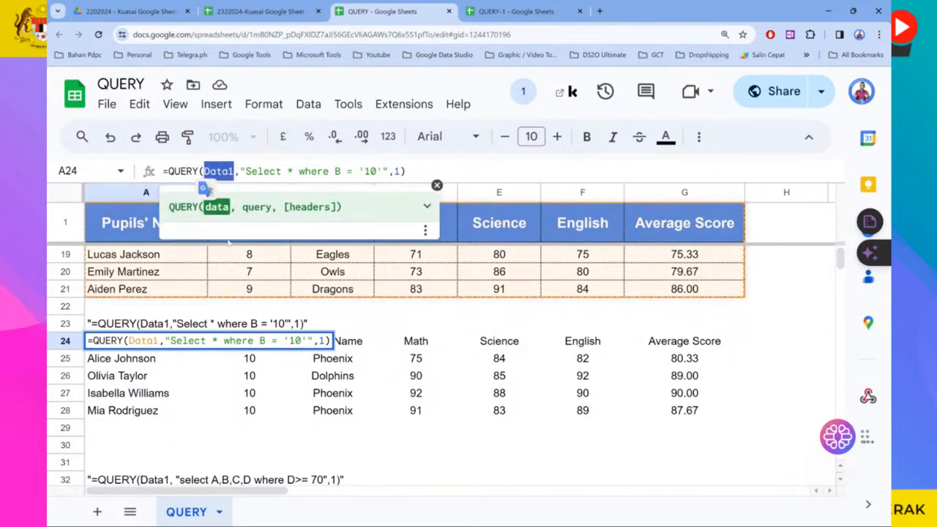
key(BackSpace)
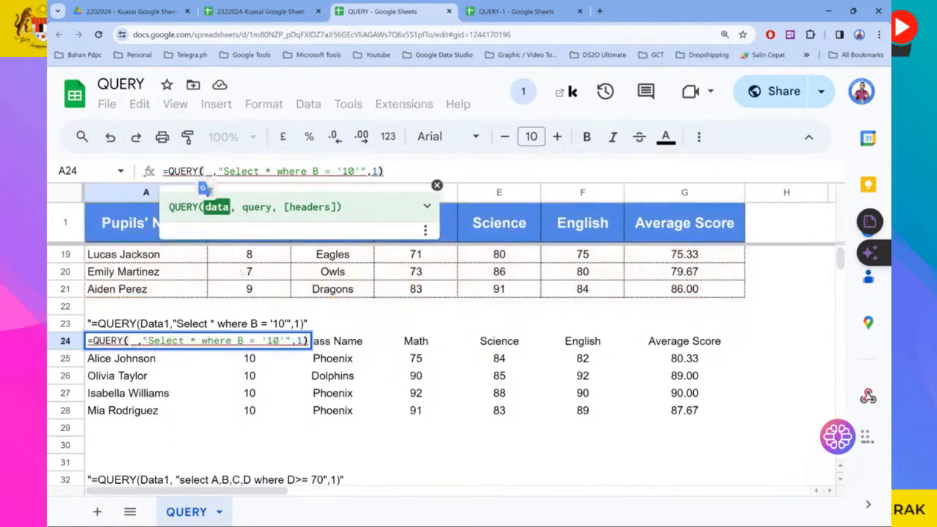
scroll(300, 311, up, 5)
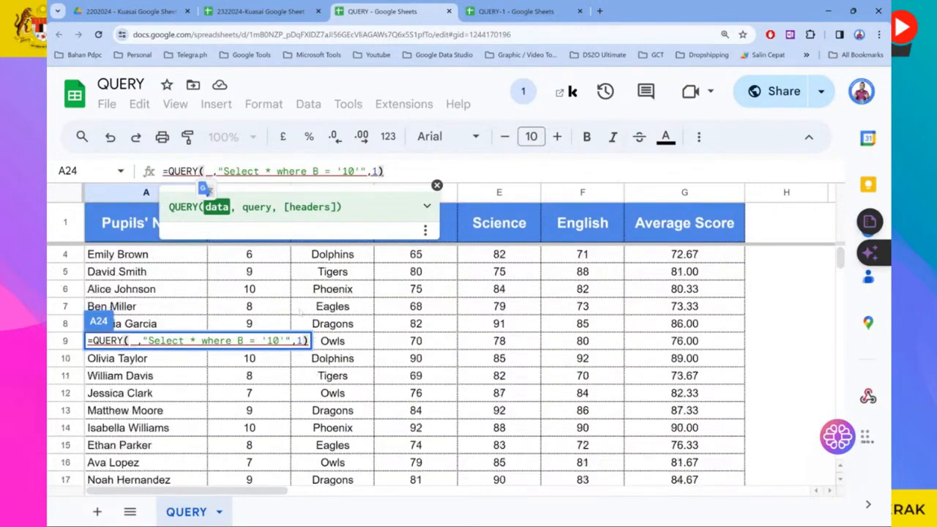
scroll(300, 311, up, 1)
drag(132, 253, 681, 359)
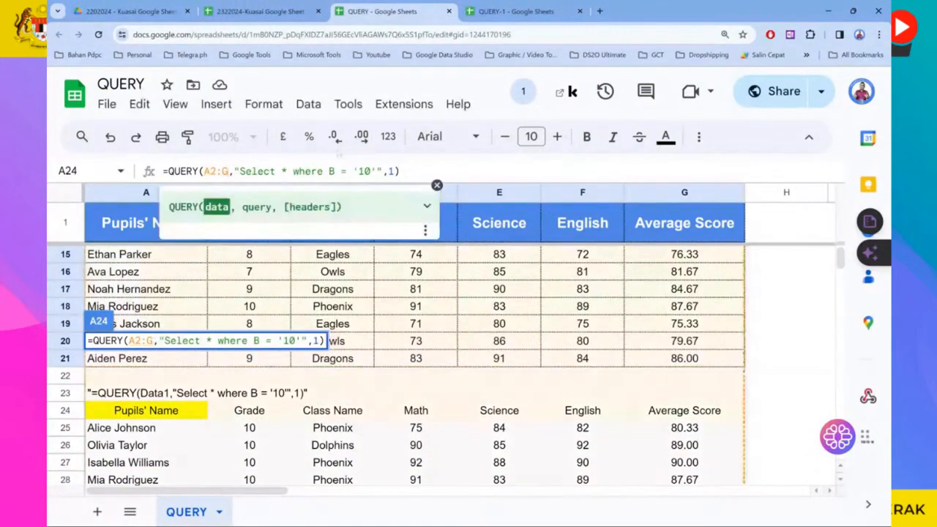
- Clear the data argument of the A24 QUERY formula and enter the named range Data1 in its place
key(BackSpace)
key(BackSpace)
key(BackSpace)
key(BackSpace)
key(BackSpace)
key(BackSpace)
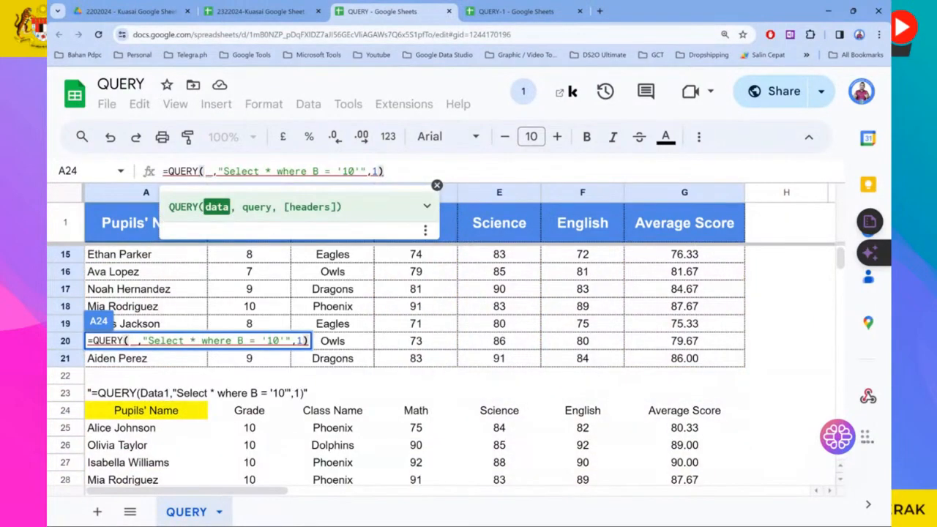
text(da)
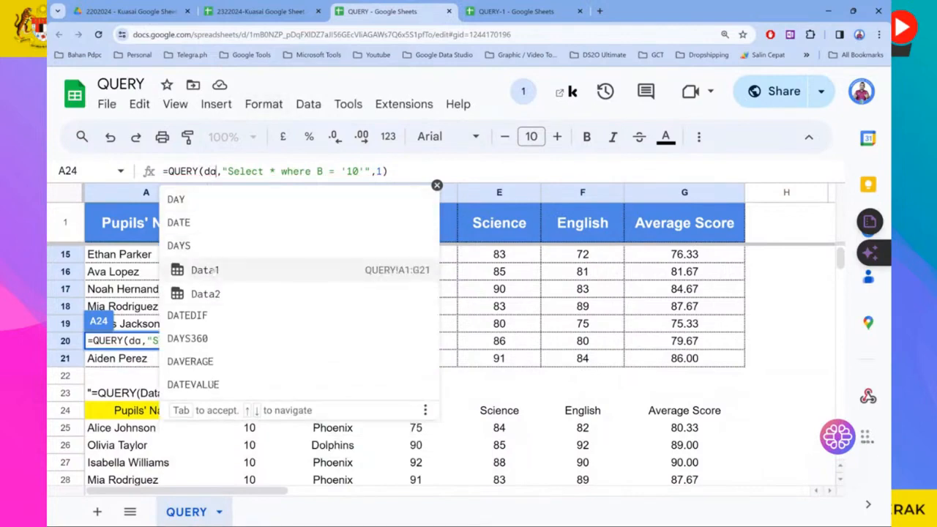
click(209, 270)
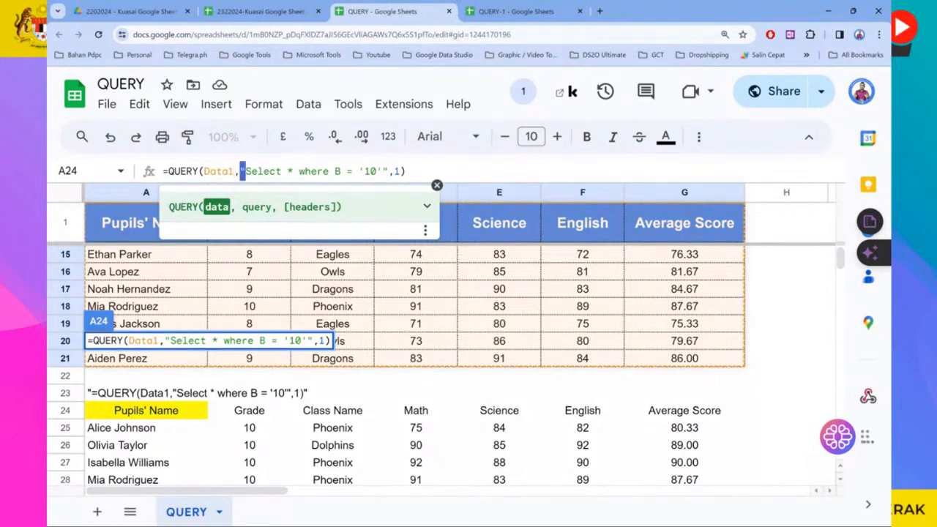
- Examine the "Select *" and "where" parts of the A24 query string against the score table's columns
click(242, 171)
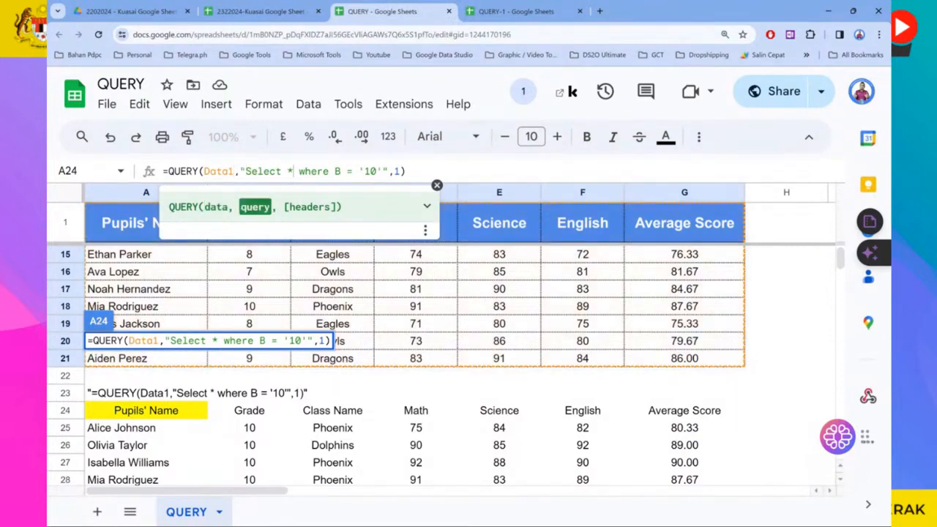
double_click(290, 170)
click(298, 171)
drag(298, 171, 330, 171)
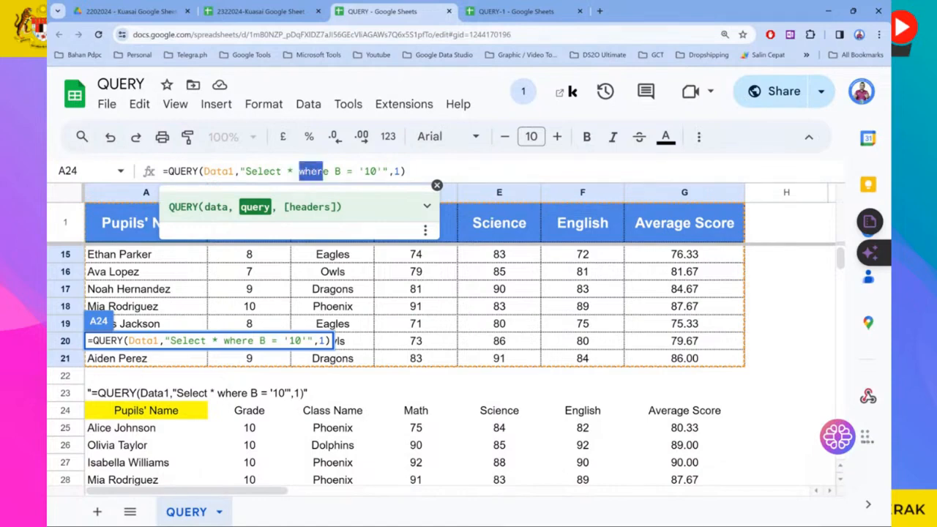
scroll(330, 189, up, 2)
scroll(330, 189, up, 3)
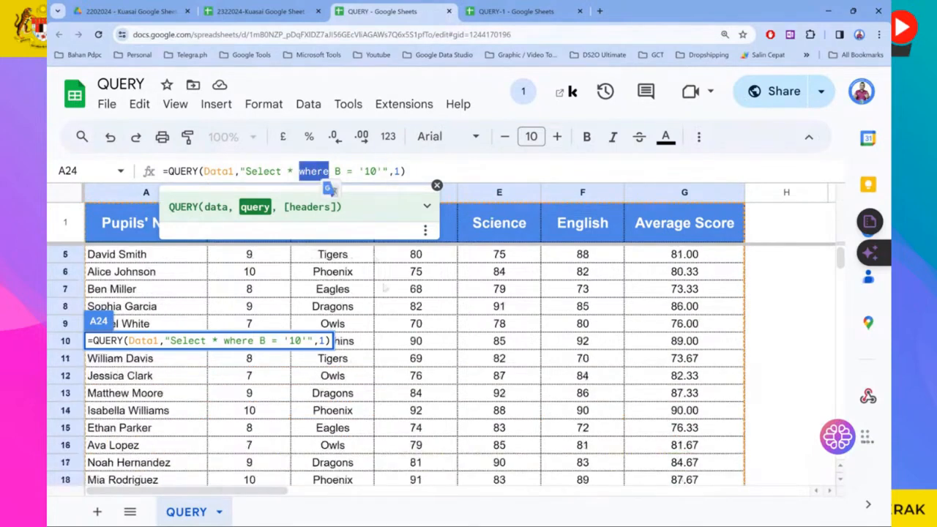
click(330, 189)
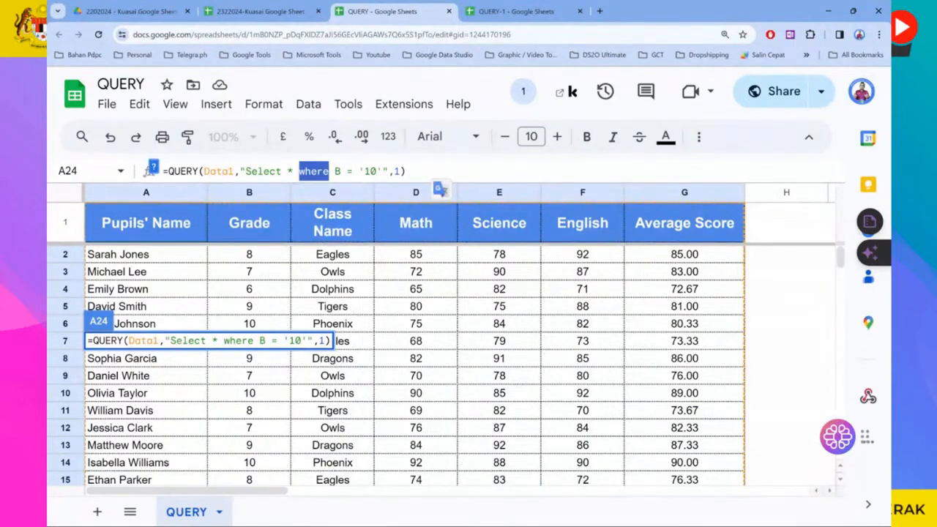
- Examine the '10' criterion in the A24 formula, with its single quotes and the double quotes enclosing the query string
drag(365, 171, 358, 171)
click(365, 172)
click(365, 172)
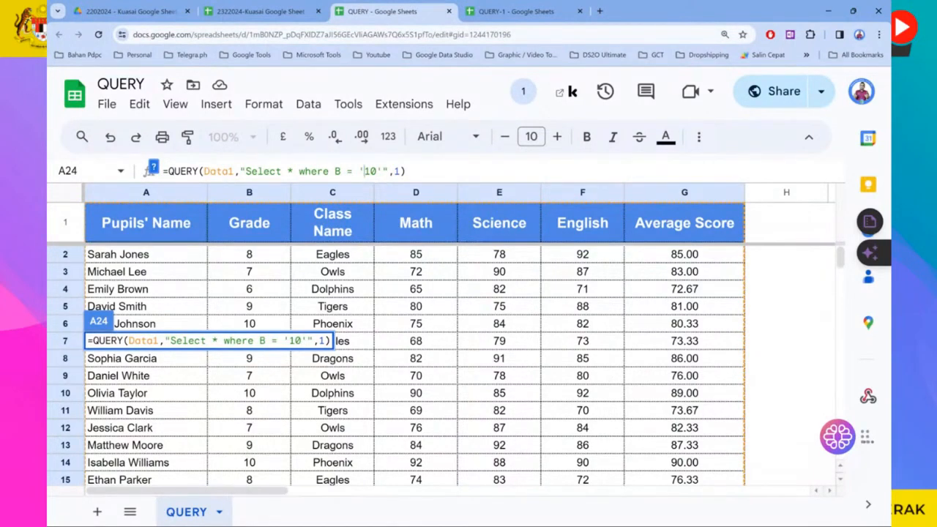
click(377, 172)
click(382, 172)
drag(246, 171, 241, 171)
drag(388, 171, 383, 172)
- Retype the headers argument at the end of the A24 QUERY formula and commit the formula
click(394, 171)
click(400, 172)
key(BackSpace)
text(0)
key(Return)
- Check the Grade column B24:B28 in the result of the A24 query
scroll(161, 381, down, 3)
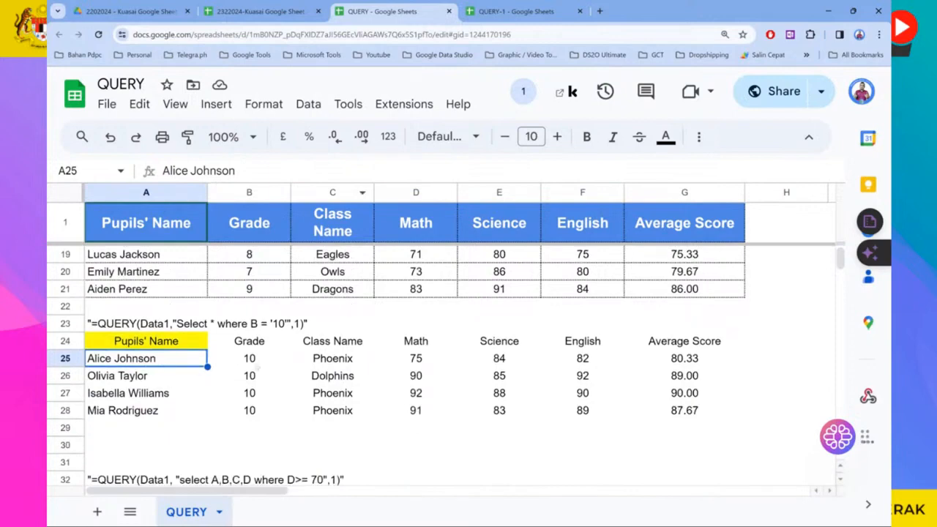
drag(257, 346, 253, 411)
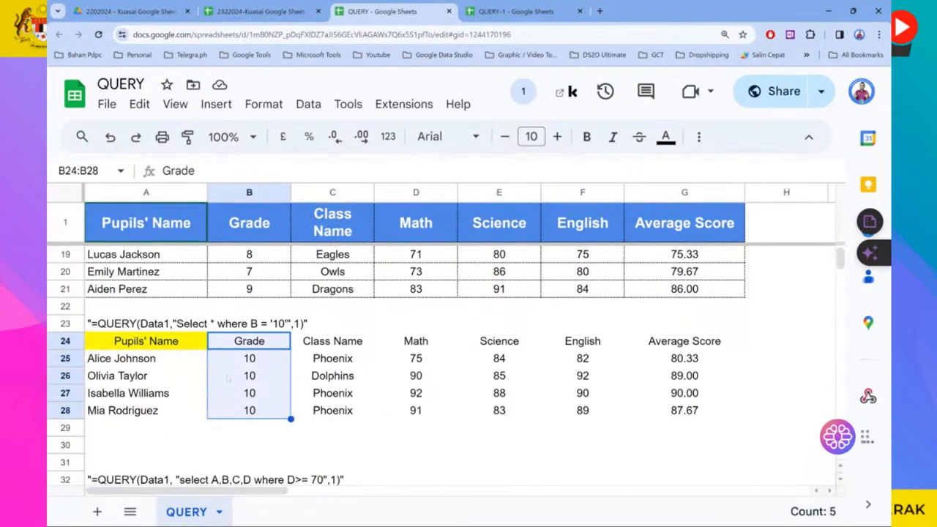
scroll(684, 357, down, 3)
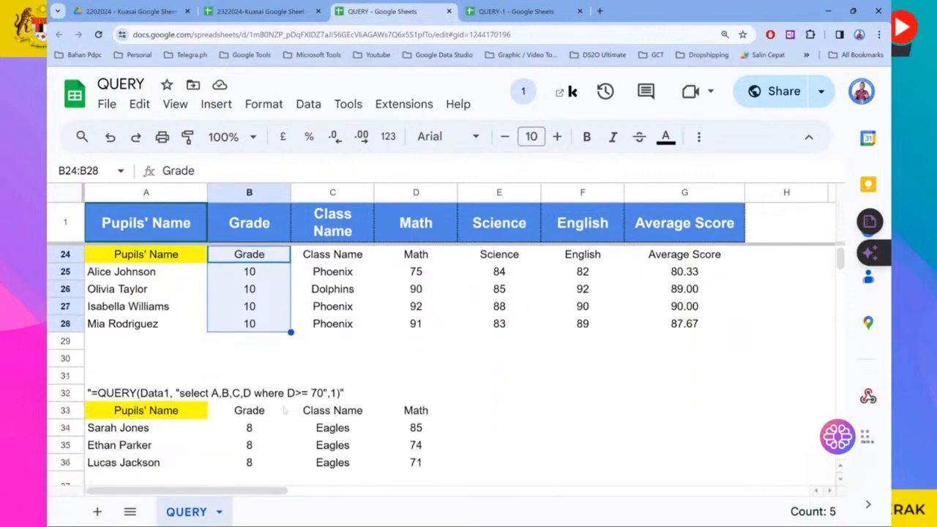
click(301, 357)
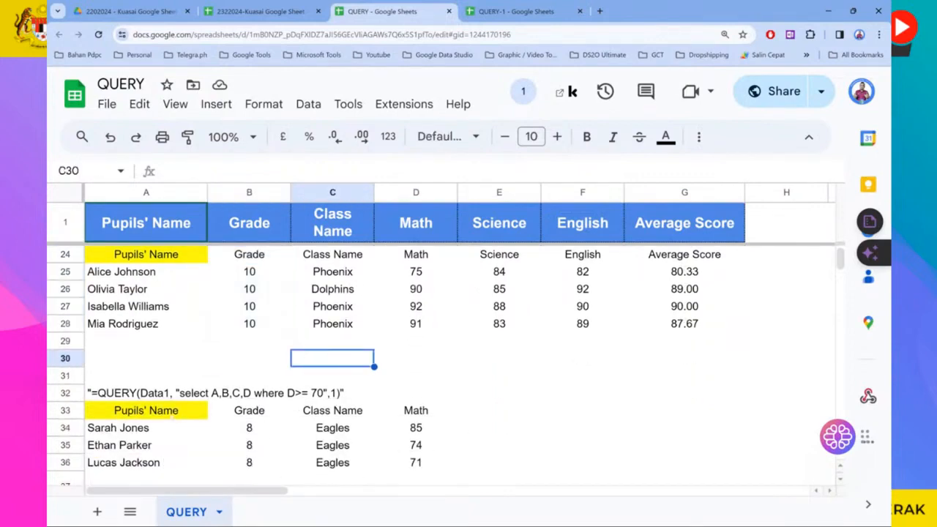
- Match the columns A, B, C and D named in the row 32 query text to the score table's column headings
scroll(237, 356, down, 3)
scroll(197, 397, up, 2)
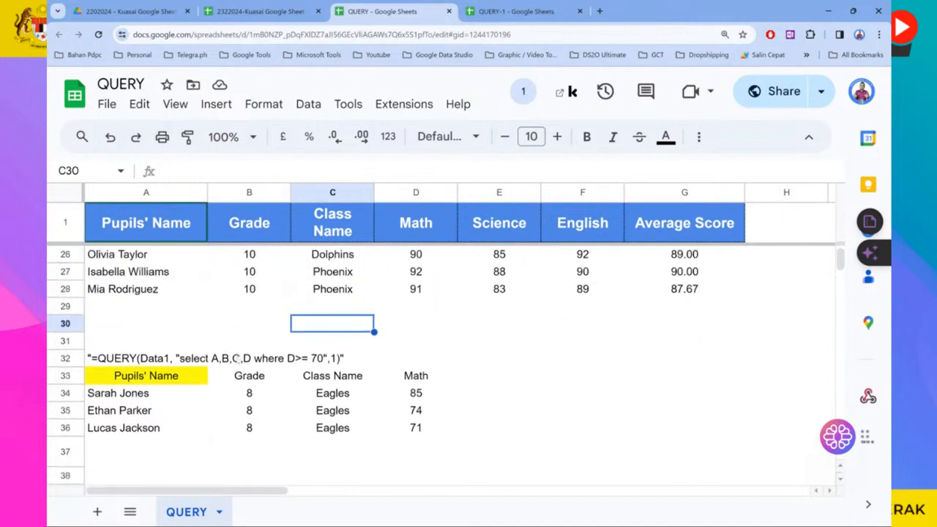
click(150, 223)
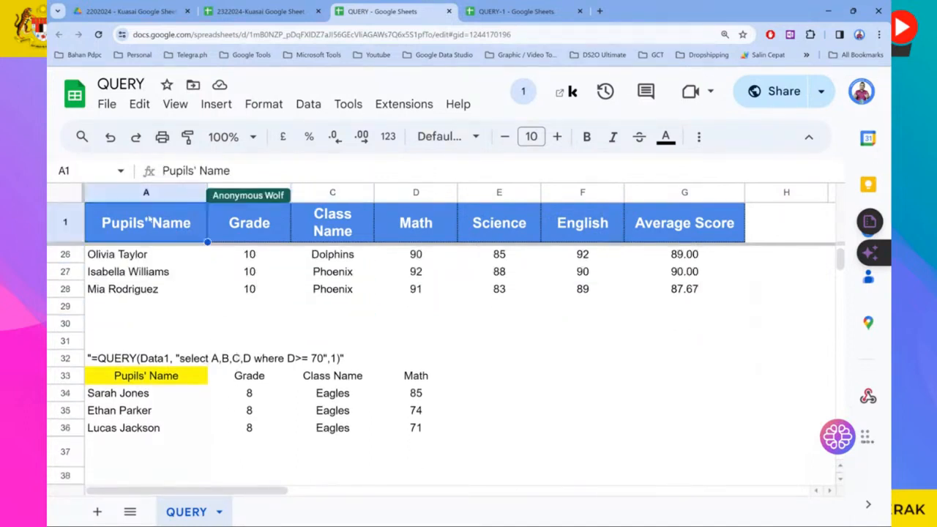
click(256, 193)
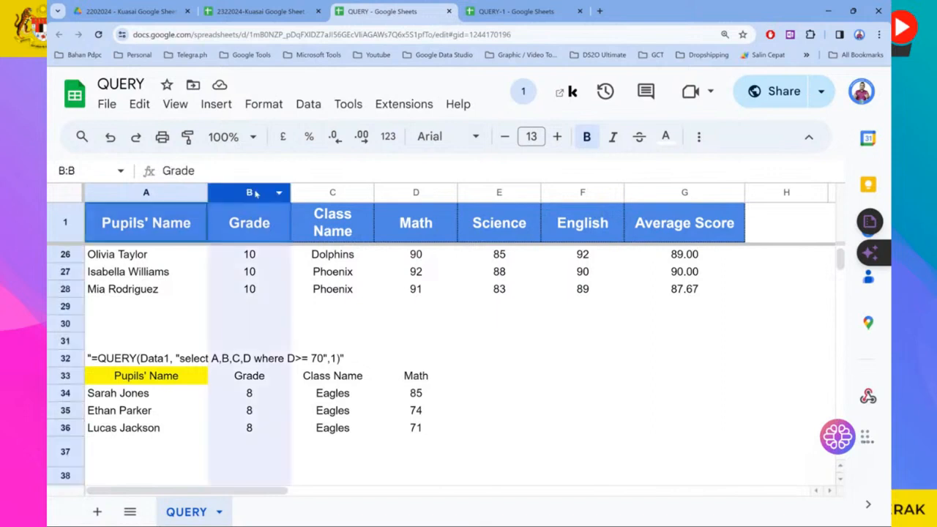
click(342, 193)
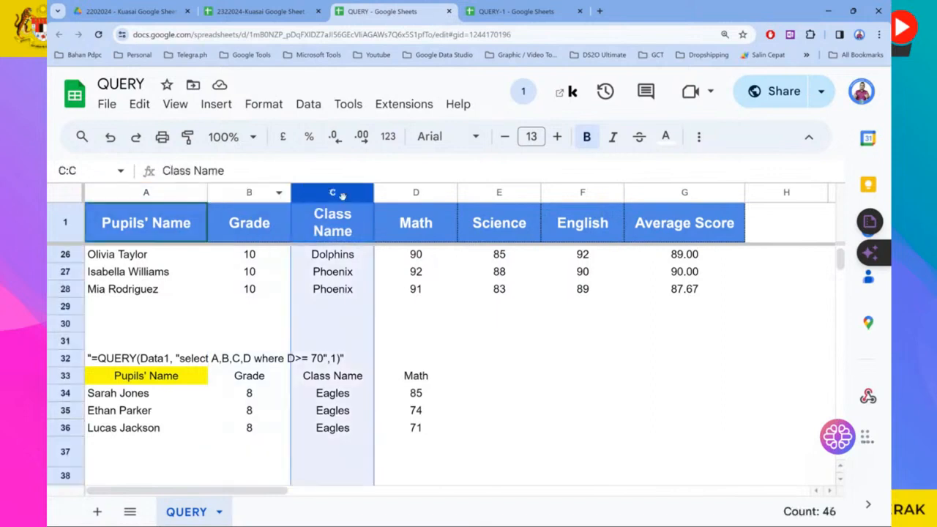
click(415, 194)
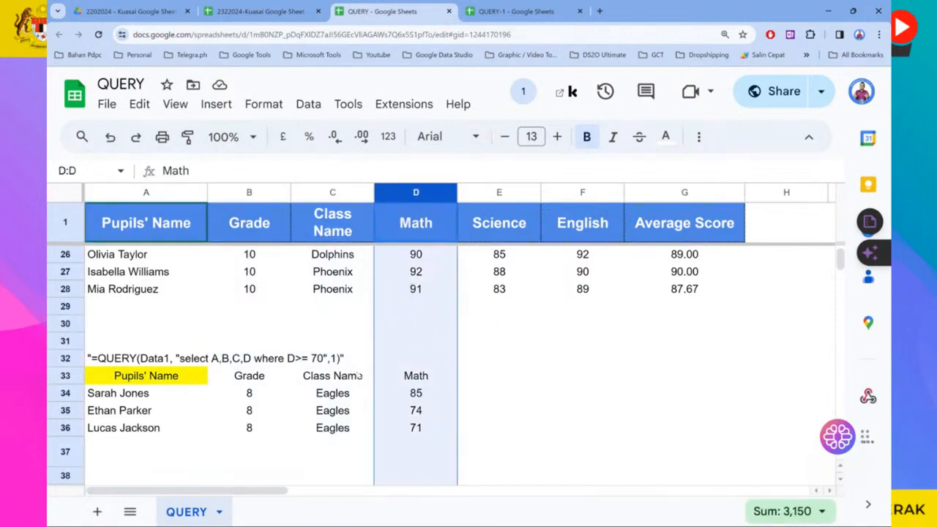
- Examine the A33 QUERY formula, focusing on its conditions D>= 70 and C='Eagles', and close the formula
click(193, 377)
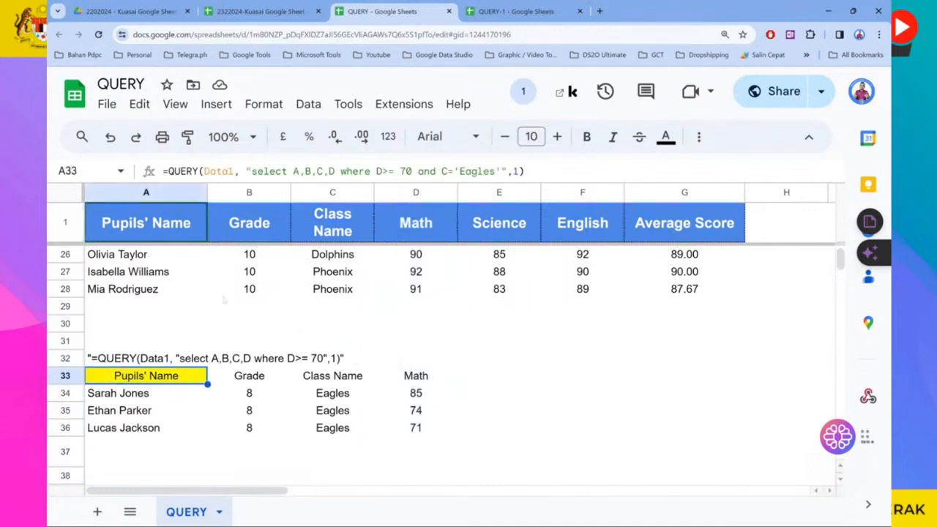
click(214, 171)
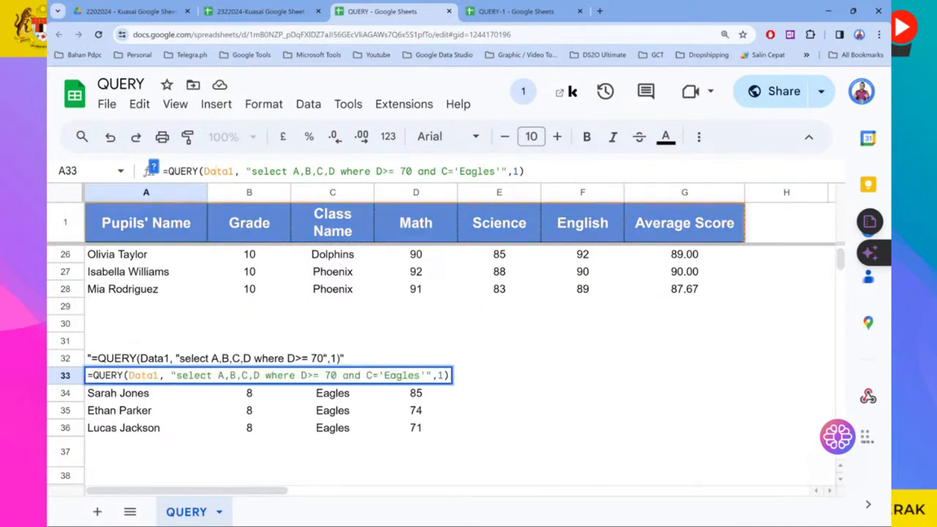
drag(382, 171, 394, 172)
click(400, 171)
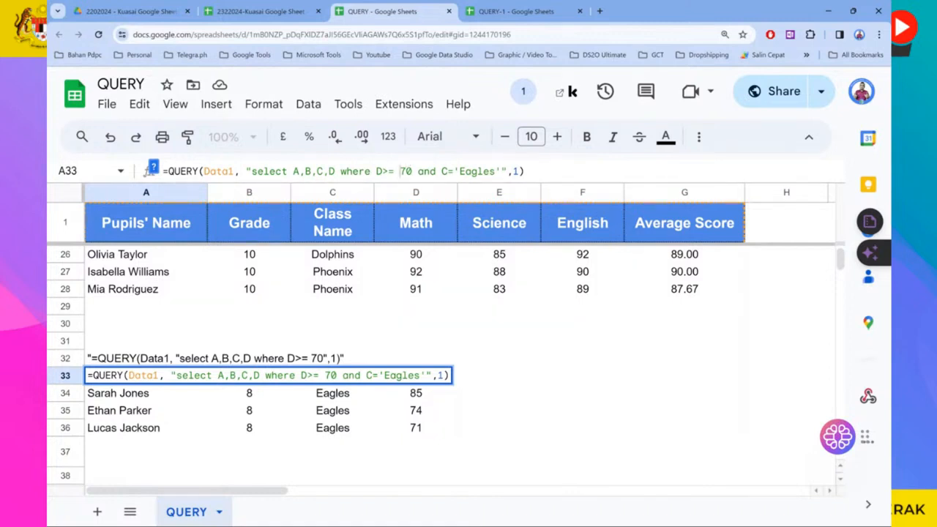
key(Return)
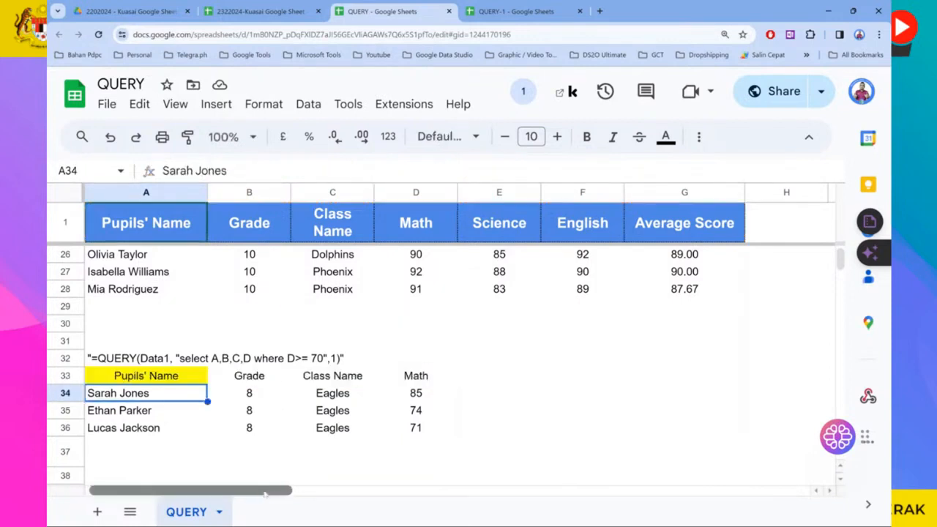
- Review the book borrowing table in columns J to M and locate the genre query beneath it
drag(262, 492, 465, 488)
scroll(521, 370, up, 5)
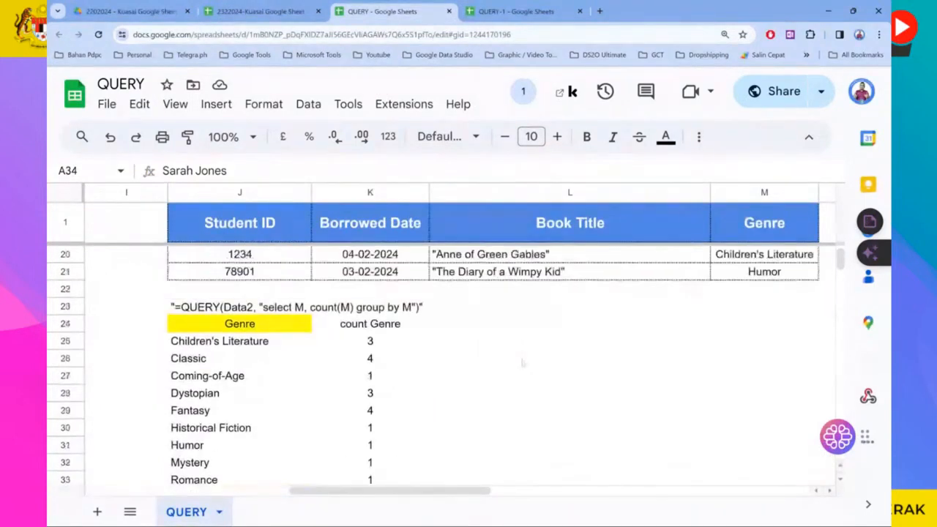
scroll(523, 358, up, 5)
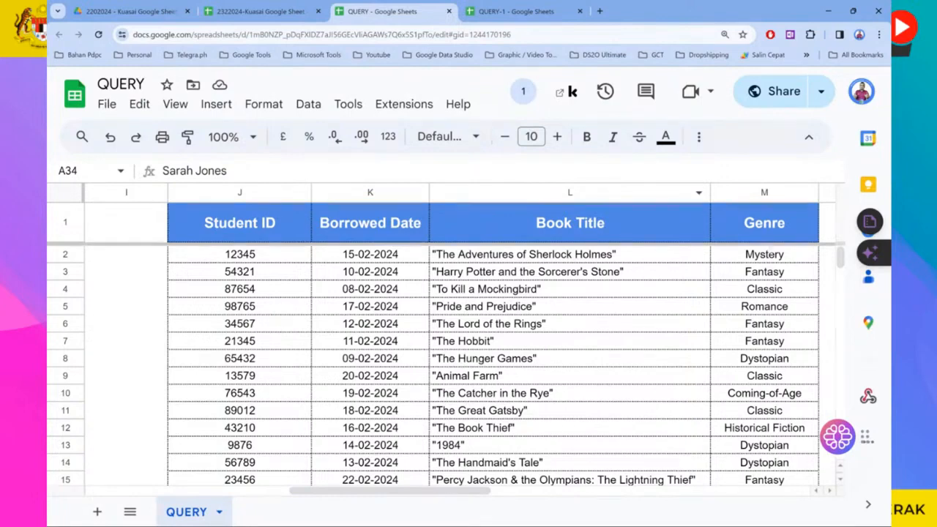
scroll(762, 243, down, 1)
scroll(323, 279, down, 6)
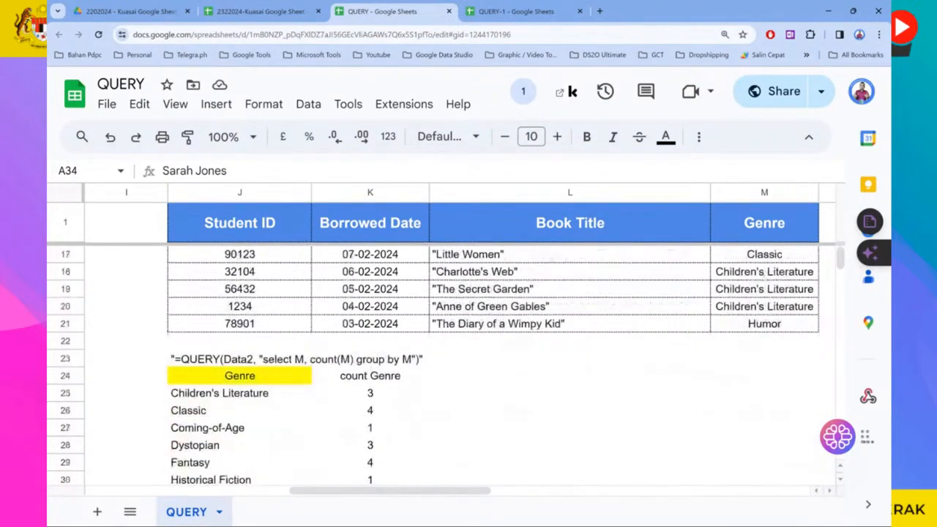
- Open the J24 QUERY formula and compare its Data2 range and "select M" part with the borrowing table's Genre column
click(269, 296)
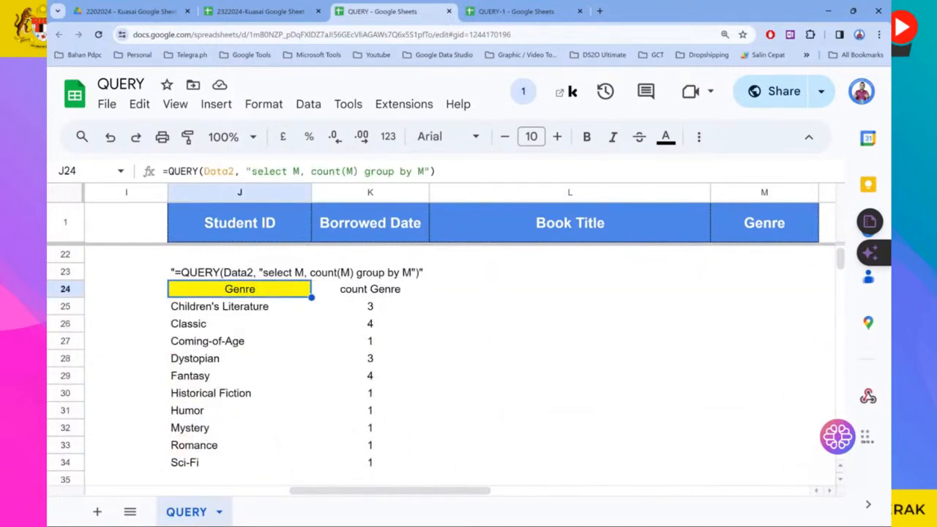
click(305, 172)
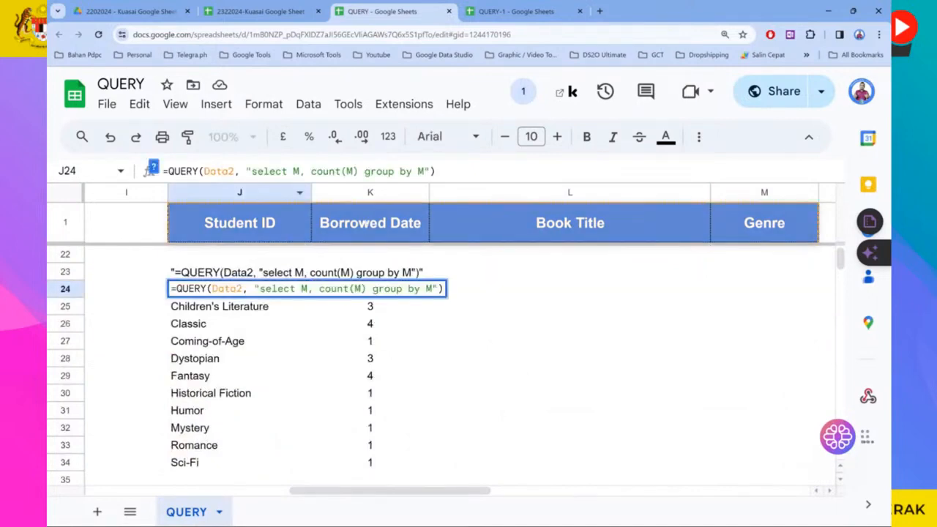
scroll(365, 223, up, 4)
scroll(492, 337, up, 3)
scroll(492, 337, down, 6)
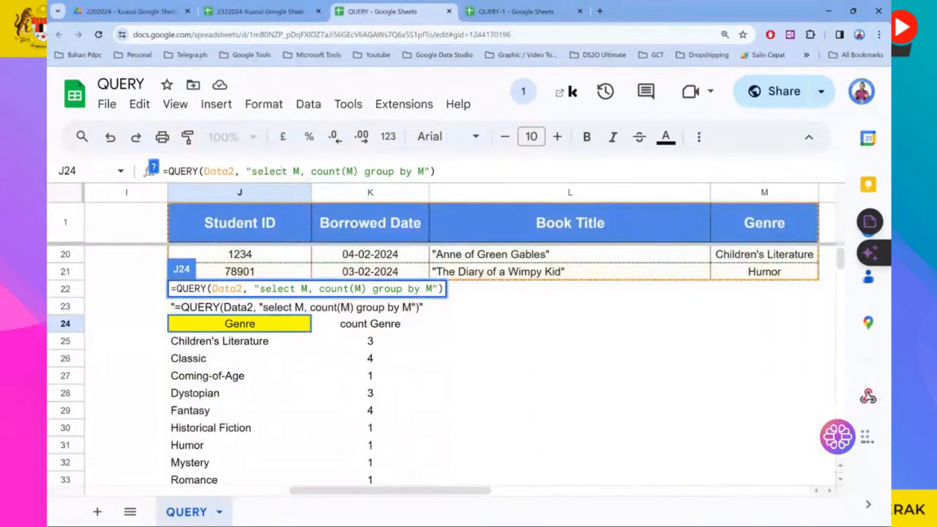
scroll(327, 426, up, 1)
scroll(327, 426, up, 5)
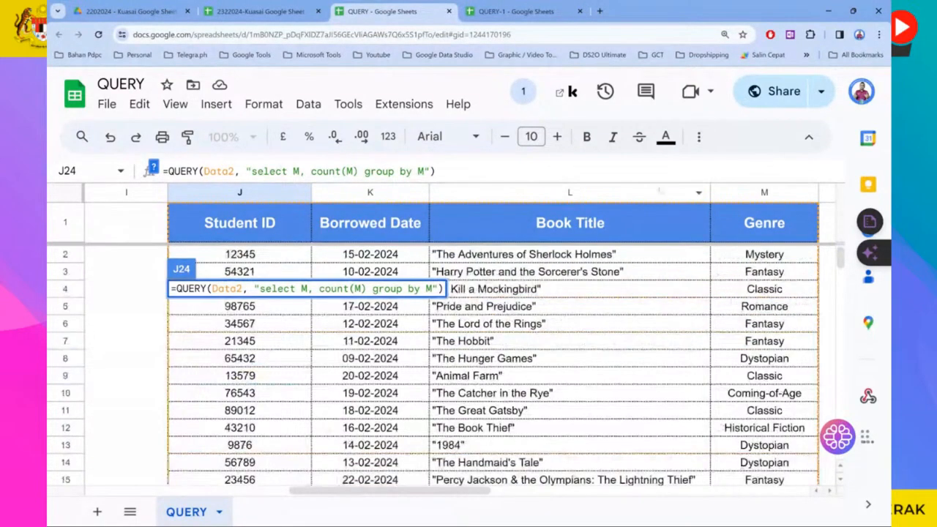
- Examine the "count(M) group by M" part of the J24 formula against the Genre entries, and close the formula
scroll(718, 244, down, 1)
scroll(717, 243, down, 2)
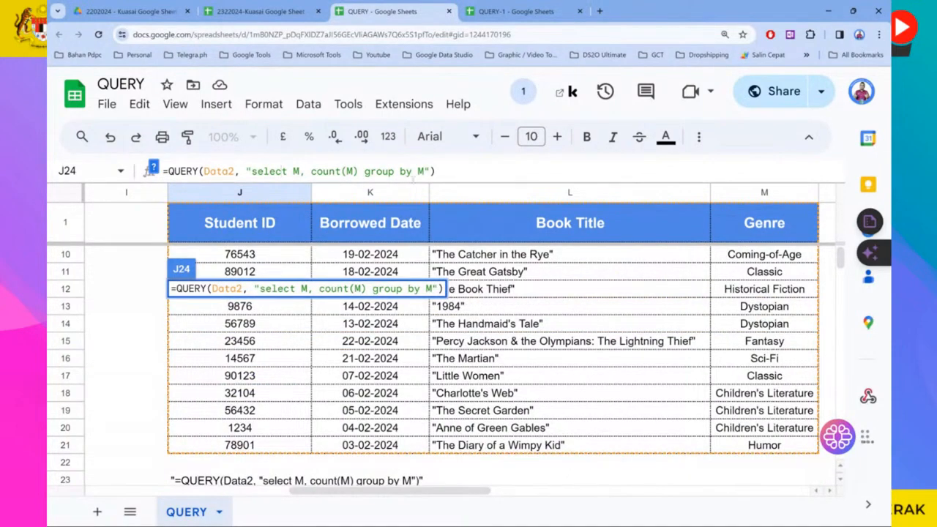
scroll(418, 192, down, 2)
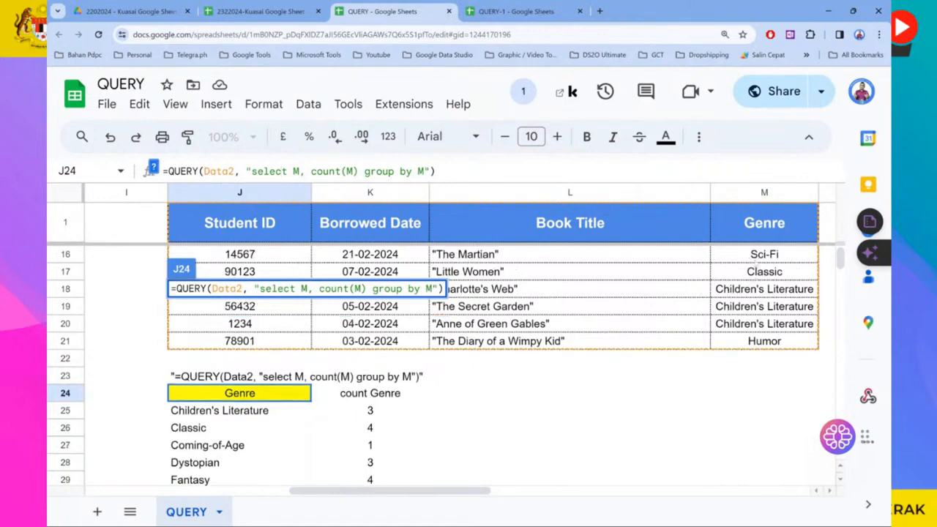
scroll(491, 308, up, 3)
scroll(491, 308, down, 3)
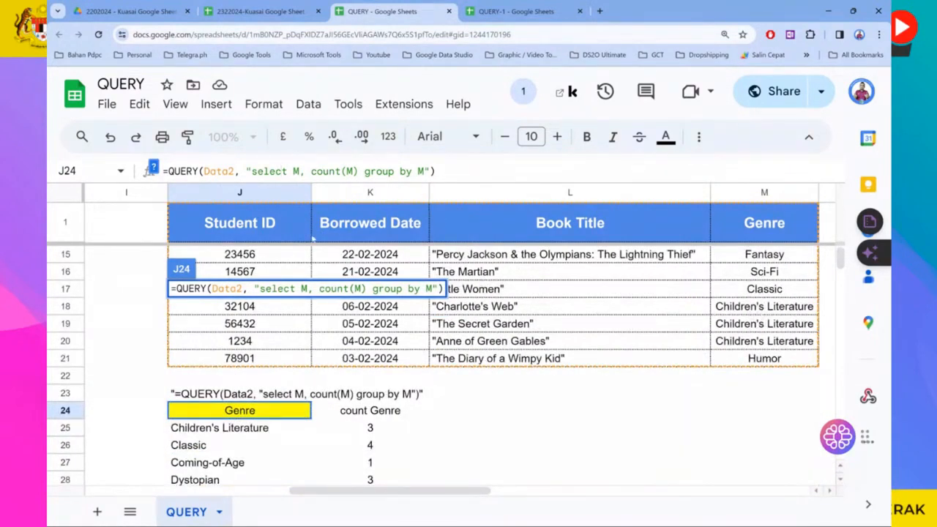
key(Return)
- Check the Children's Literature count in K25 against the matching borrowing records by selecting J18:M20
scroll(293, 346, down, 3)
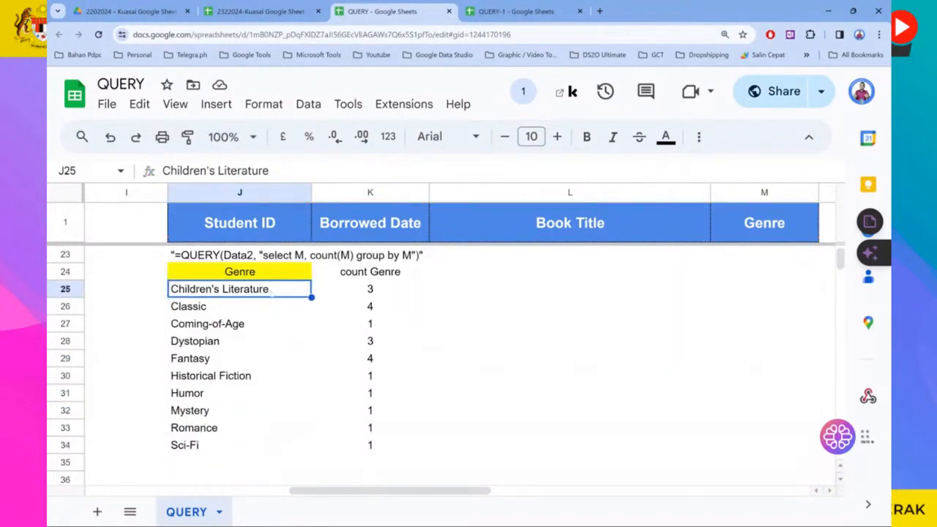
click(375, 294)
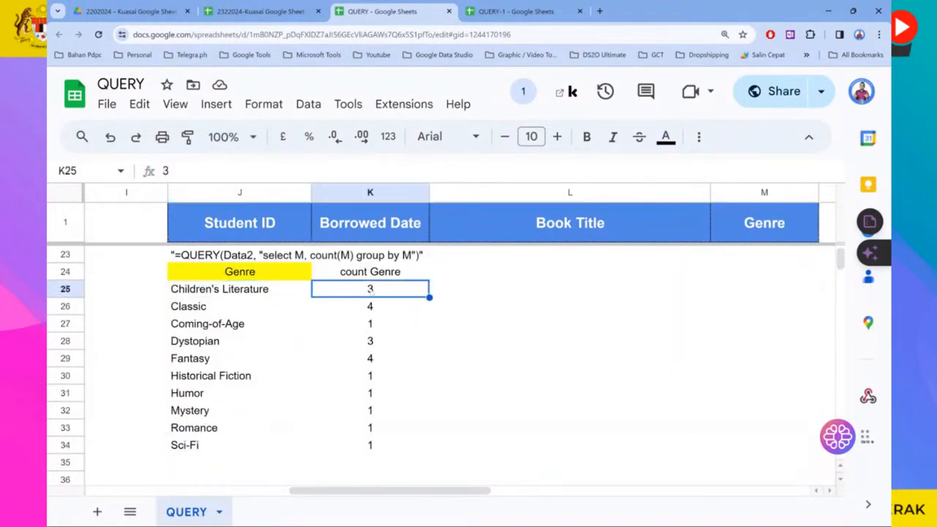
scroll(526, 303, up, 2)
scroll(637, 341, up, 5)
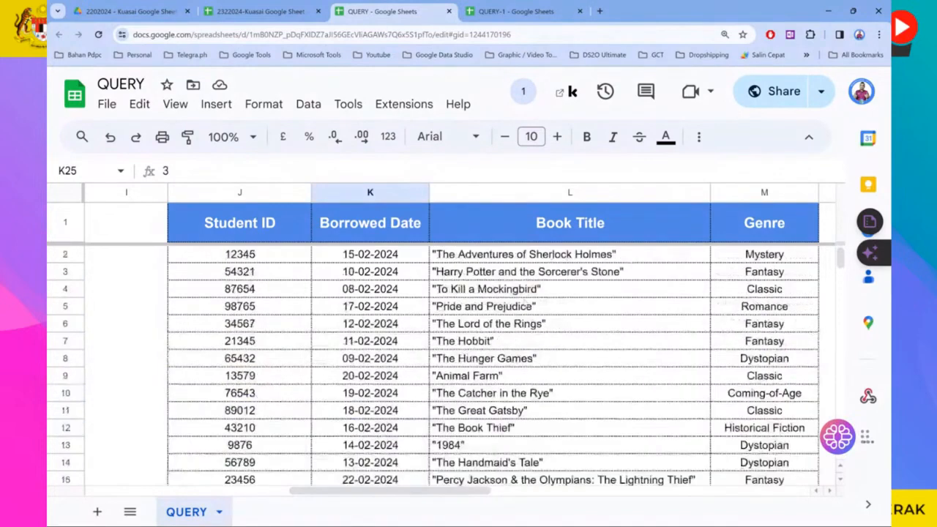
scroll(637, 341, down, 4)
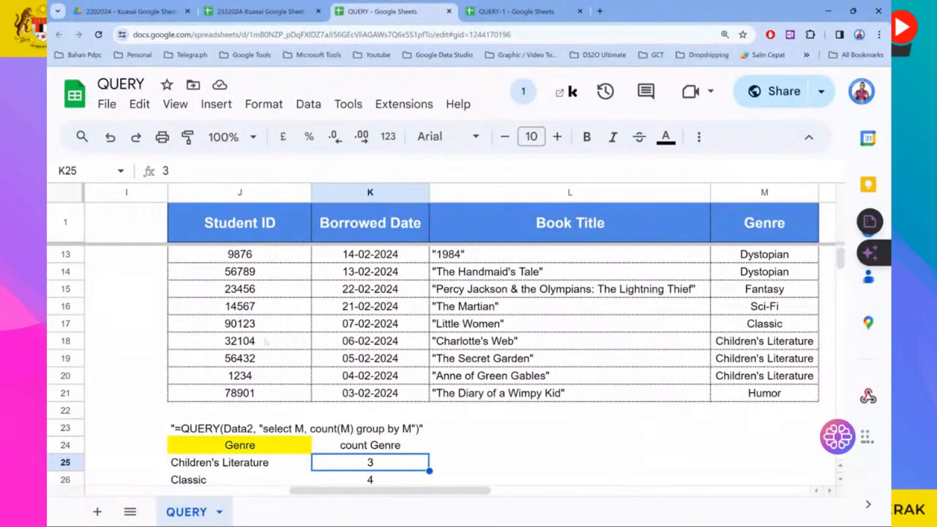
drag(267, 341, 762, 375)
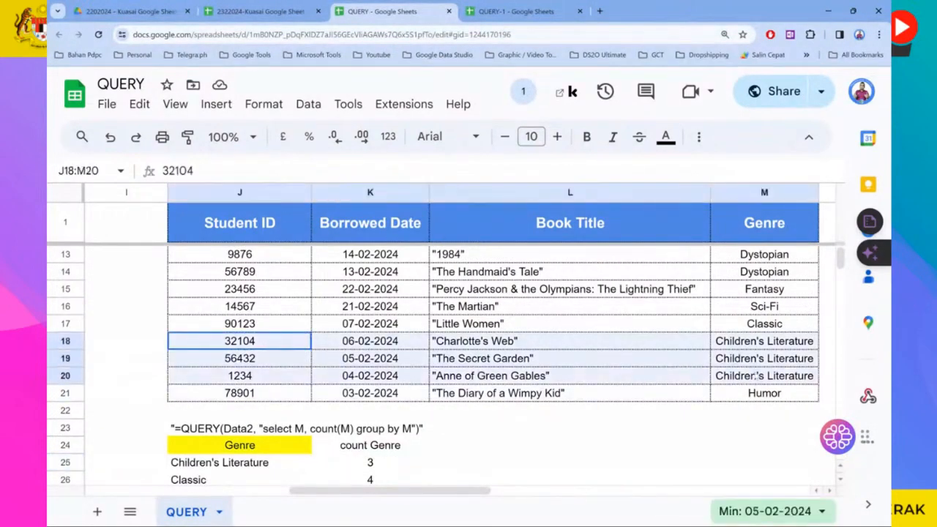
- Examine the row 37 query text that groups, orders and limits the book titles, along with its result list
scroll(761, 366, down, 2)
scroll(307, 438, down, 5)
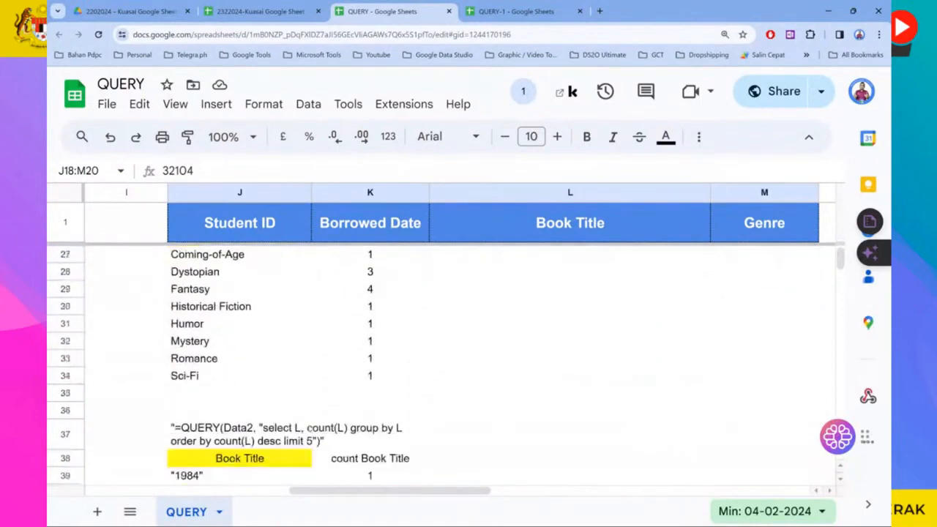
click(498, 391)
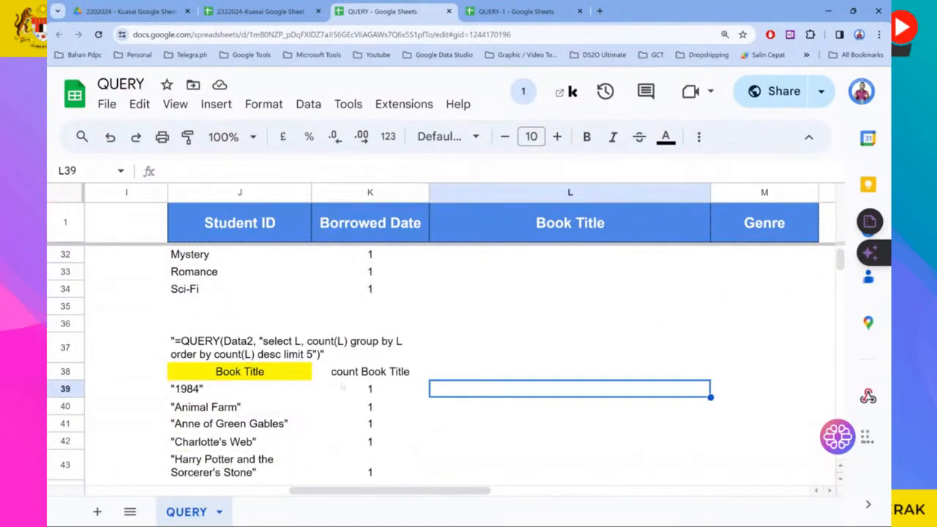
scroll(322, 358, down, 2)
scroll(322, 330, up, 2)
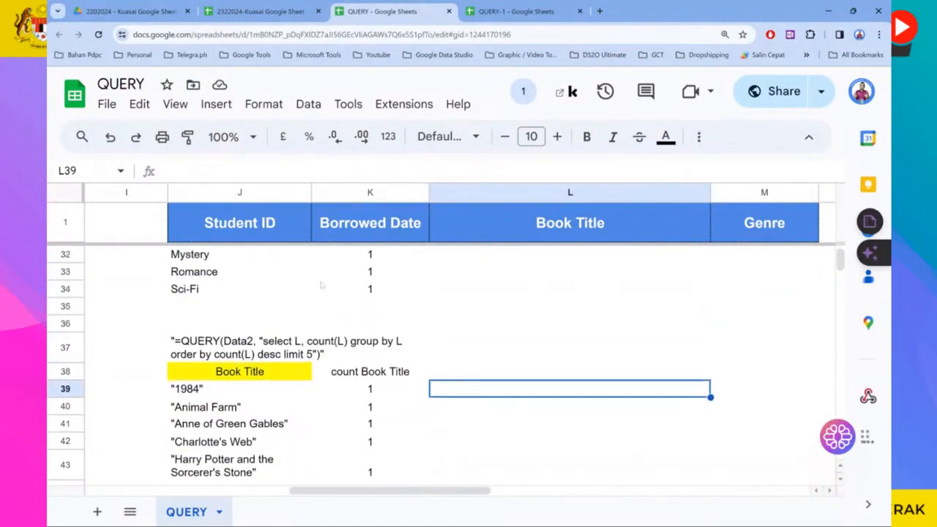
click(245, 358)
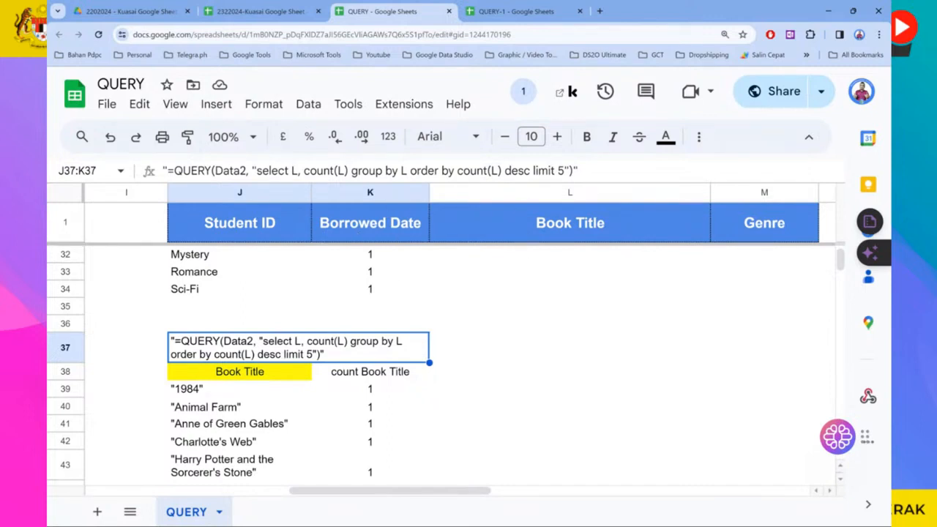
scroll(484, 270, down, 2)
scroll(484, 270, up, 1)
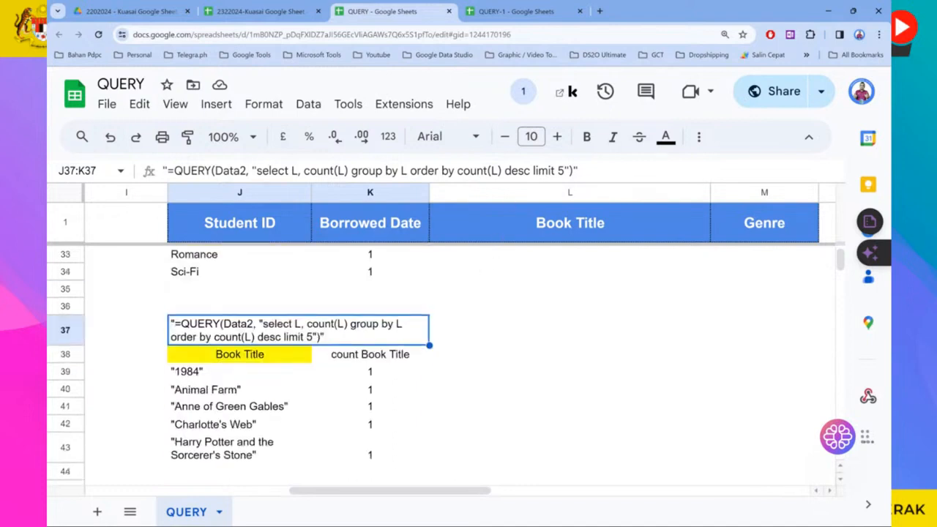
click(511, 171)
- Open the J38 QUERY formula and compare its Data2 range and "select L, count(L)" part with the borrowing table's Book Title column
click(258, 356)
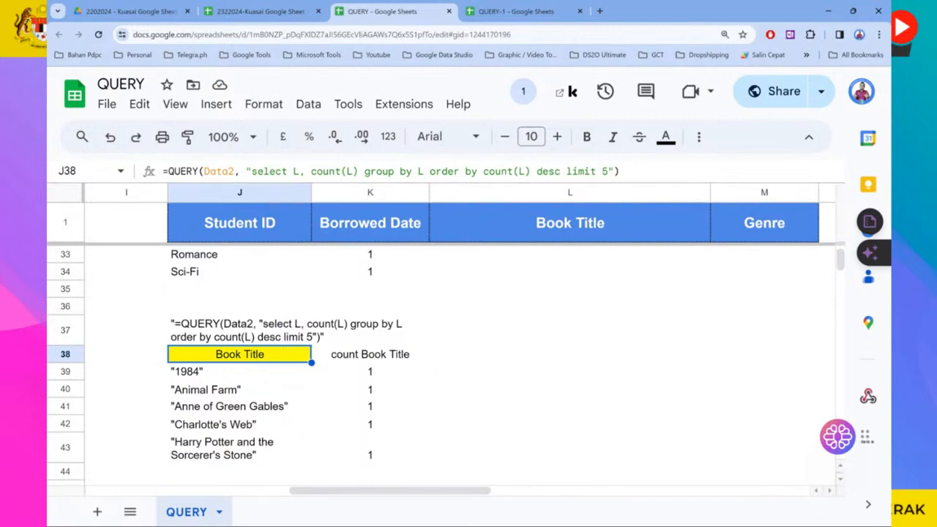
click(264, 171)
scroll(594, 281, up, 2)
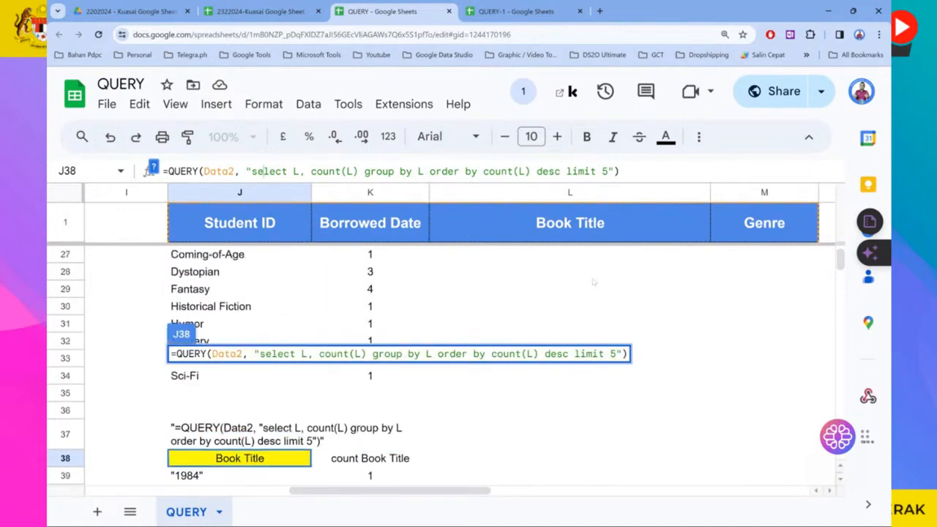
scroll(594, 282, up, 7)
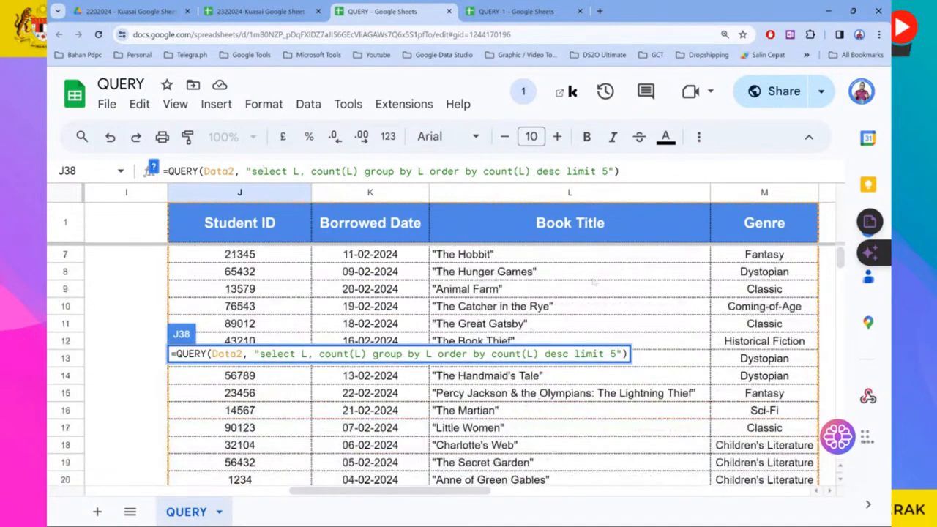
scroll(595, 282, down, 4)
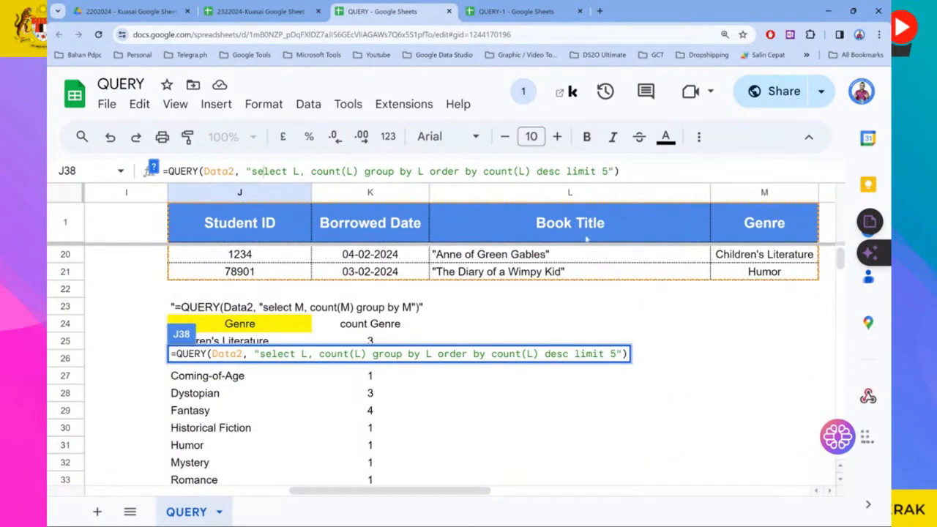
scroll(586, 239, up, 6)
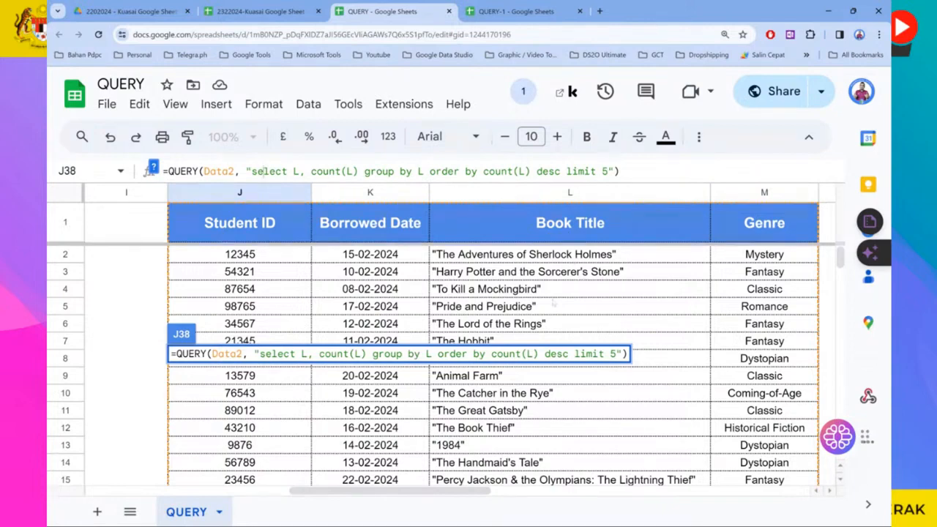
- Examine the "order by count(L) desc limit 5" part of the J38 formula against the book title results, and close the formula
scroll(554, 303, down, 2)
scroll(554, 303, down, 4)
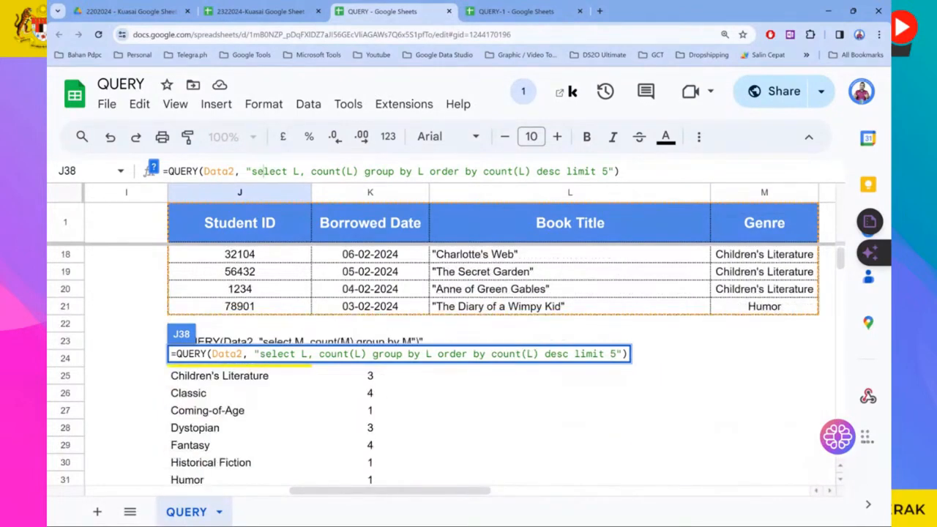
scroll(505, 251, down, 5)
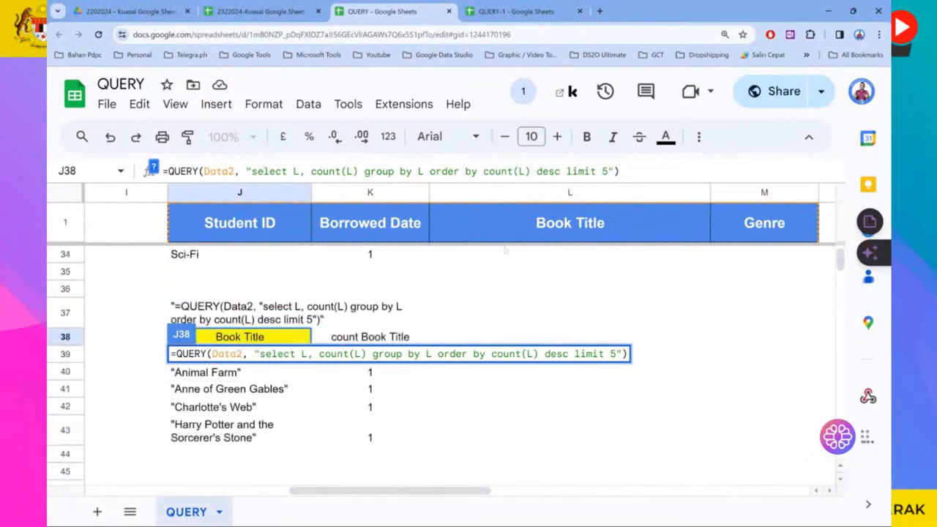
scroll(505, 251, up, 1)
scroll(505, 251, down, 2)
key(Return)
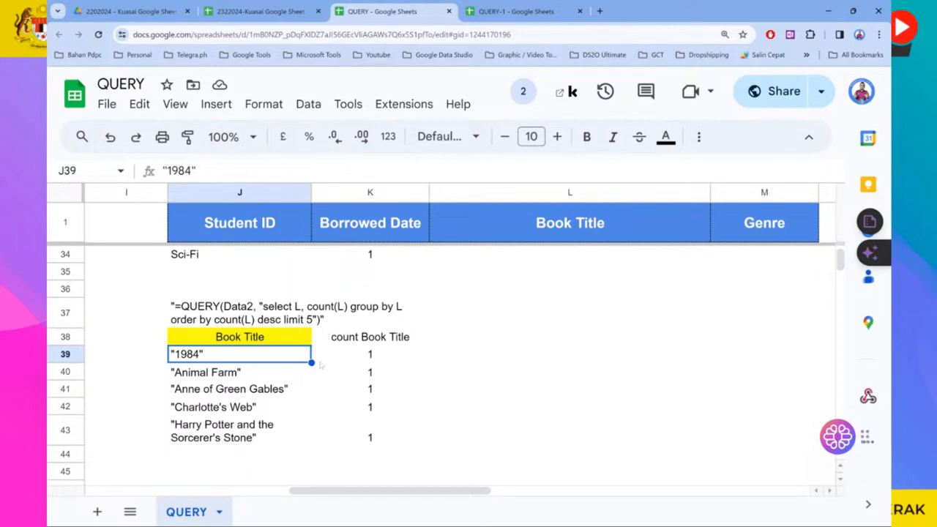
- Change the sort order in the J38 QUERY formula to asc and check the resulting book title list
scroll(320, 364, down, 4)
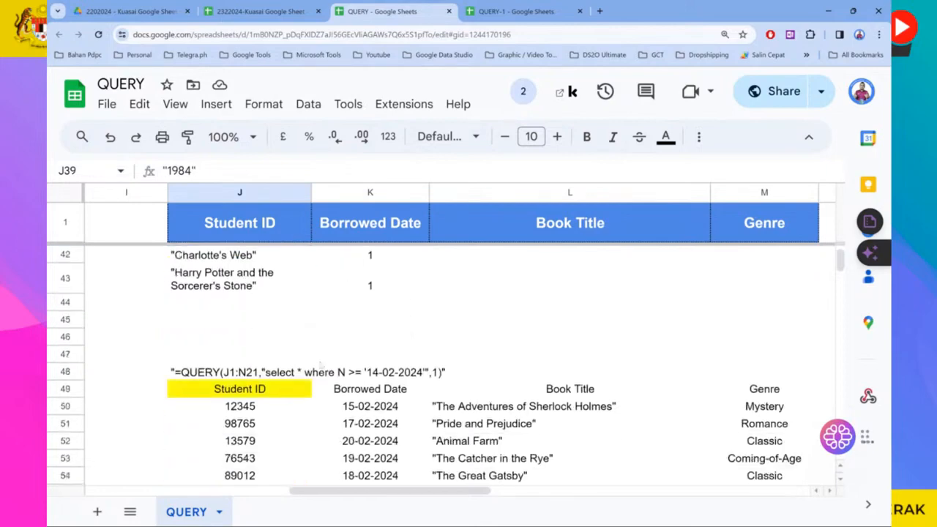
scroll(320, 364, down, 2)
scroll(320, 365, up, 4)
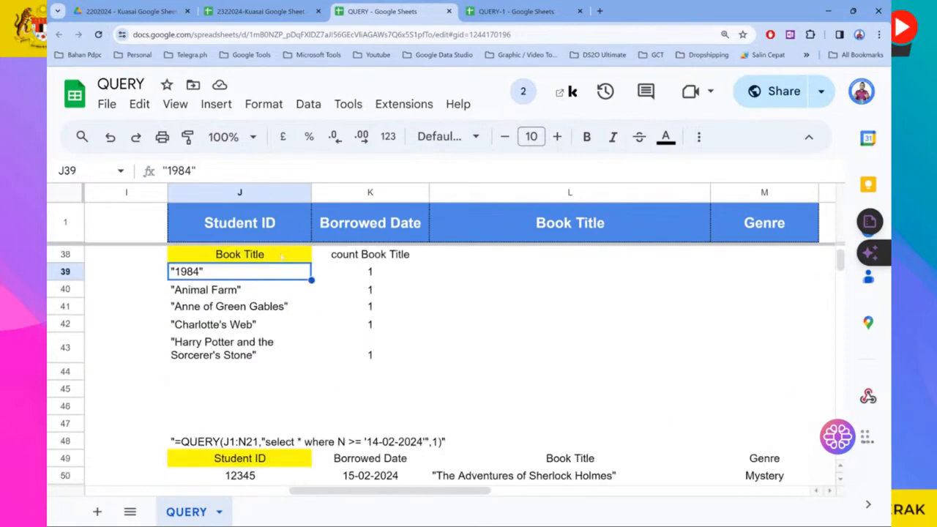
click(282, 256)
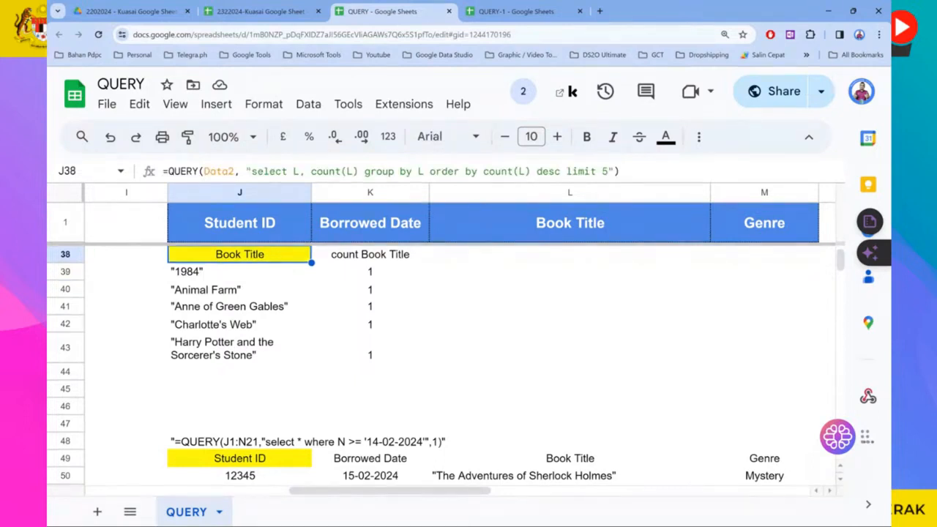
double_click(548, 172)
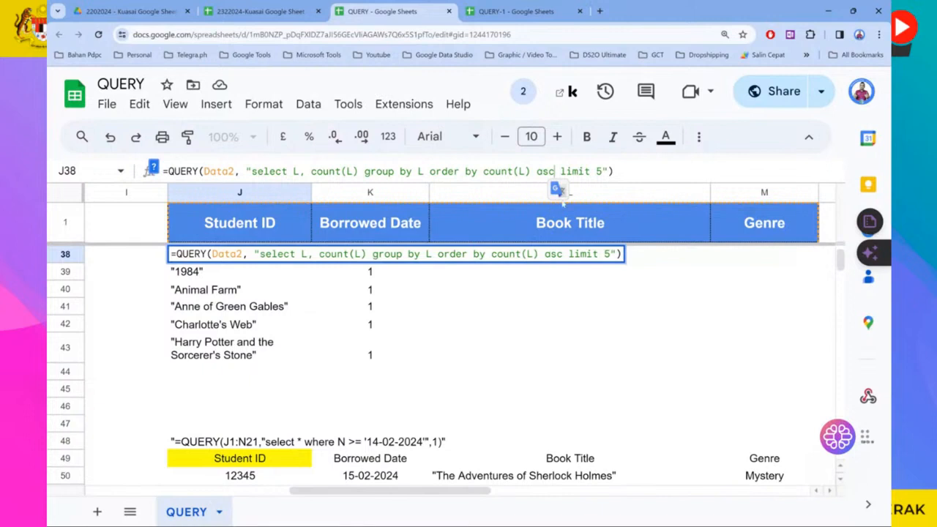
key(Return)
click(407, 276)
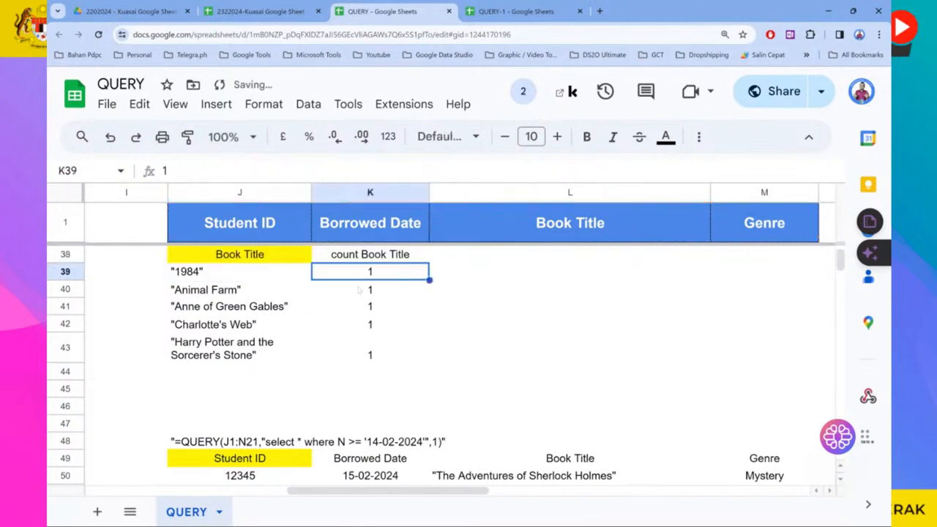
click(276, 256)
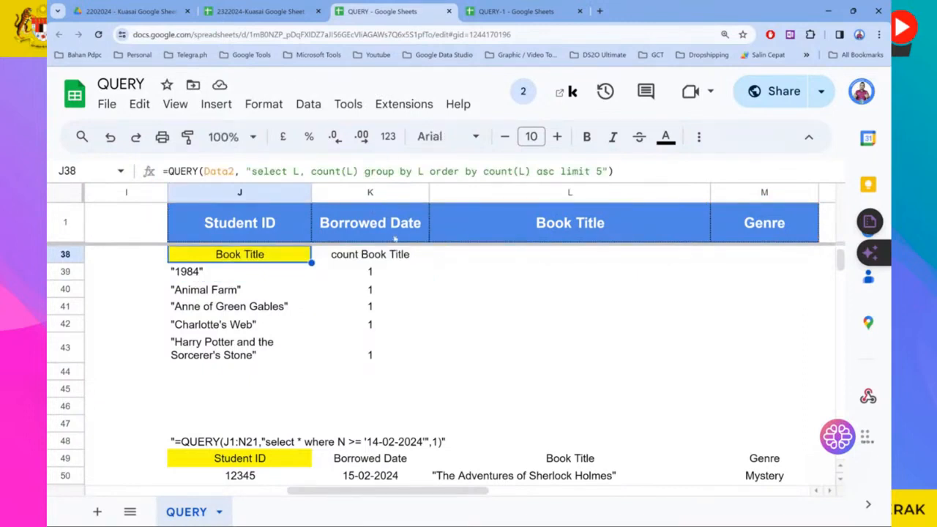
- Open the J49 QUERY formula and compare its J1:N21 range with the borrowing table
scroll(299, 289, down, 5)
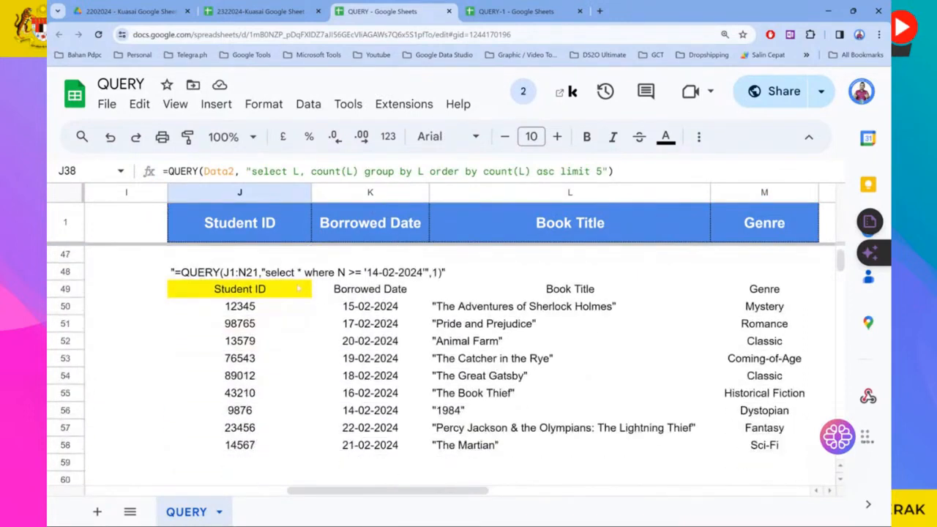
click(291, 290)
click(263, 172)
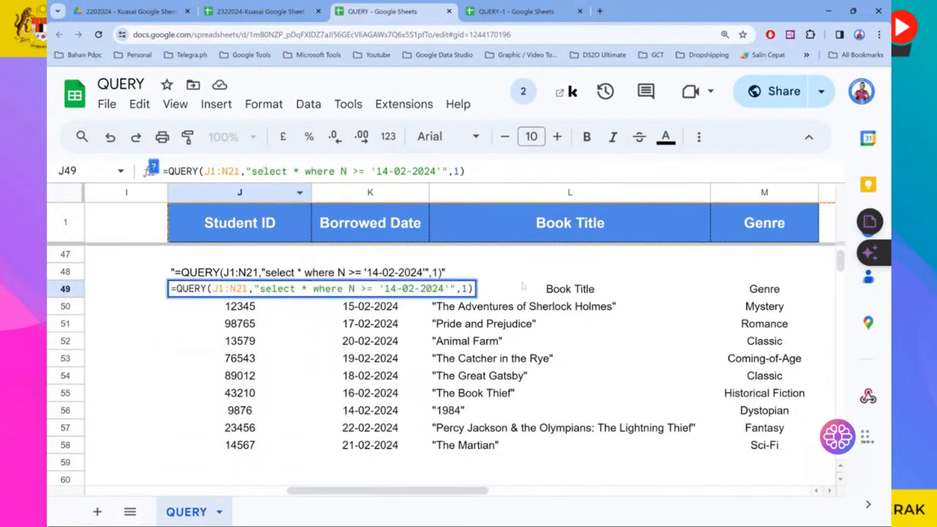
scroll(523, 287, up, 15)
scroll(523, 288, up, 1)
scroll(523, 288, down, 5)
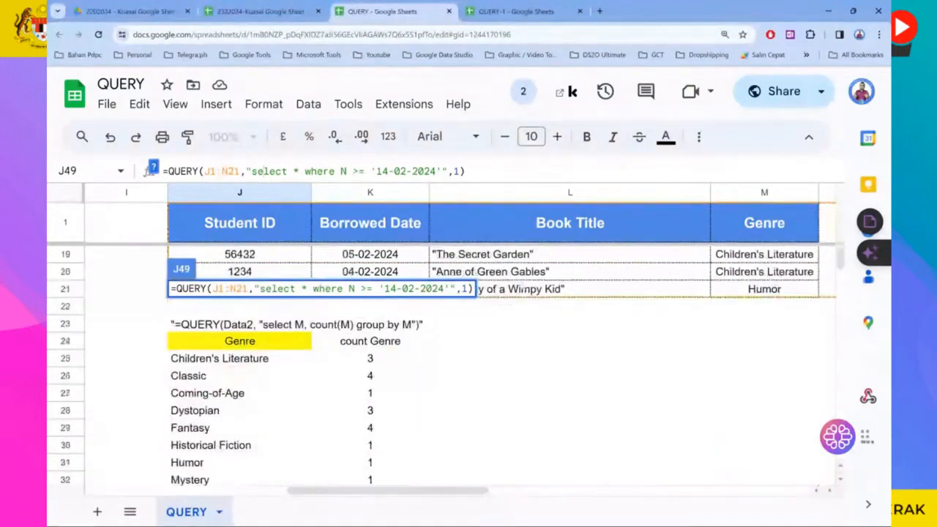
scroll(522, 288, up, 1)
scroll(523, 288, up, 5)
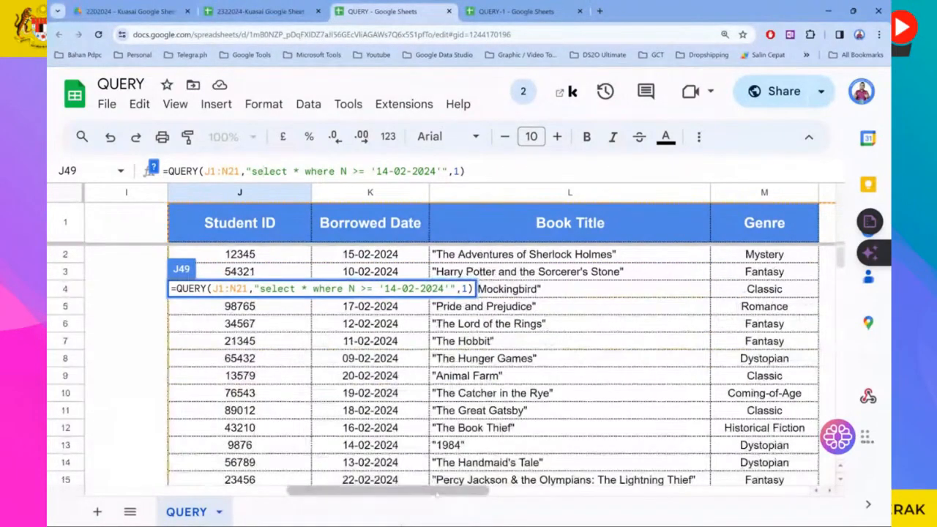
- Examine the "where N >= '14-02-2024'" condition of the J49 formula against the borrowing records' dates
scroll(396, 182, down, 3)
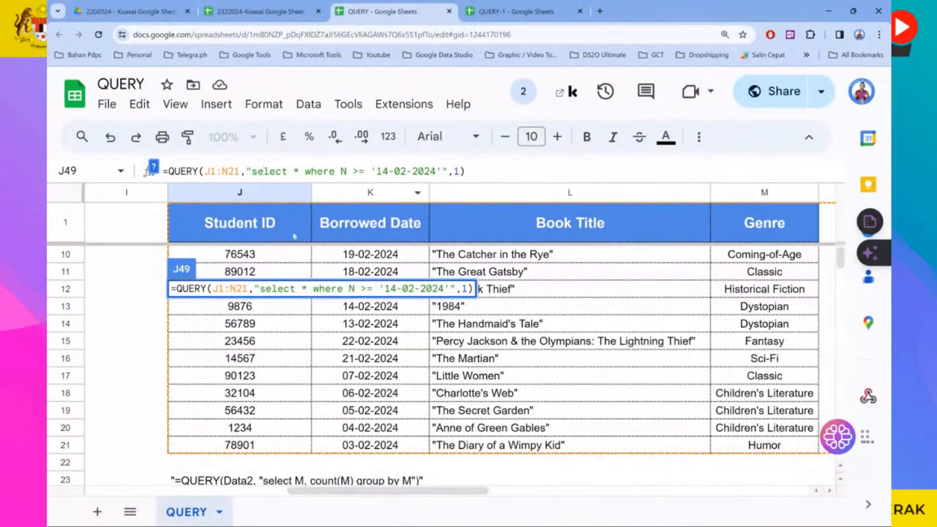
scroll(303, 230, down, 2)
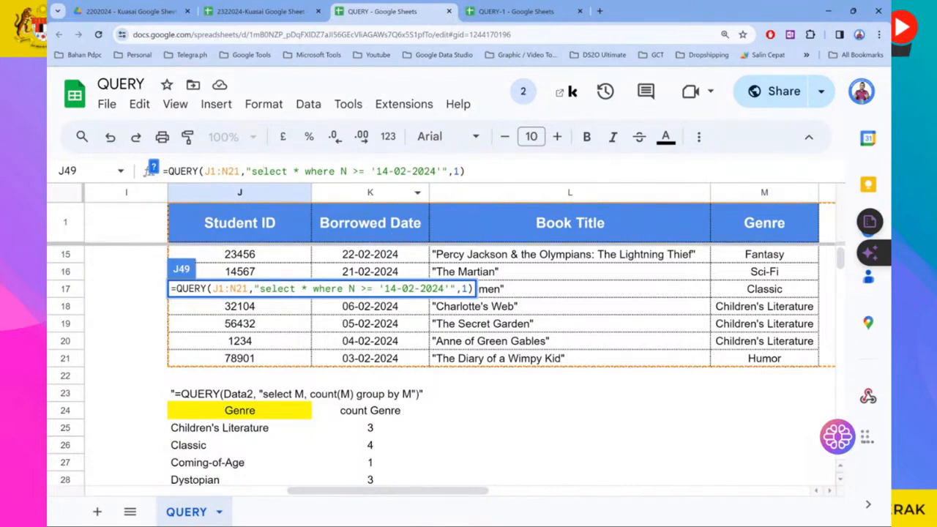
scroll(262, 170, down, 3)
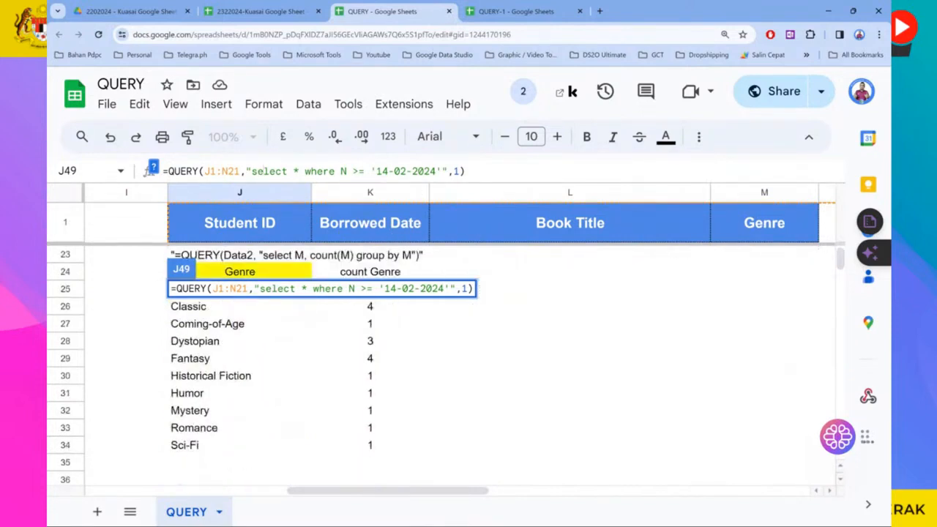
scroll(476, 315, up, 8)
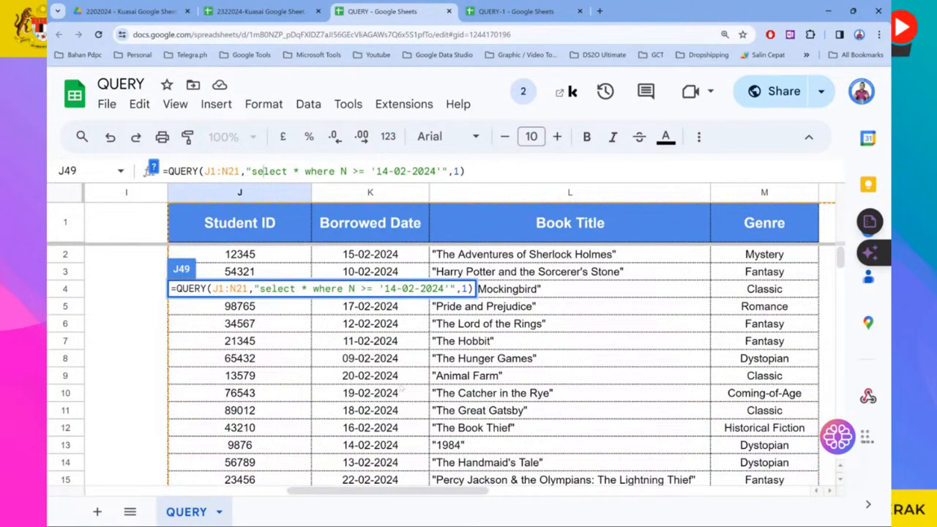
scroll(401, 390, down, 7)
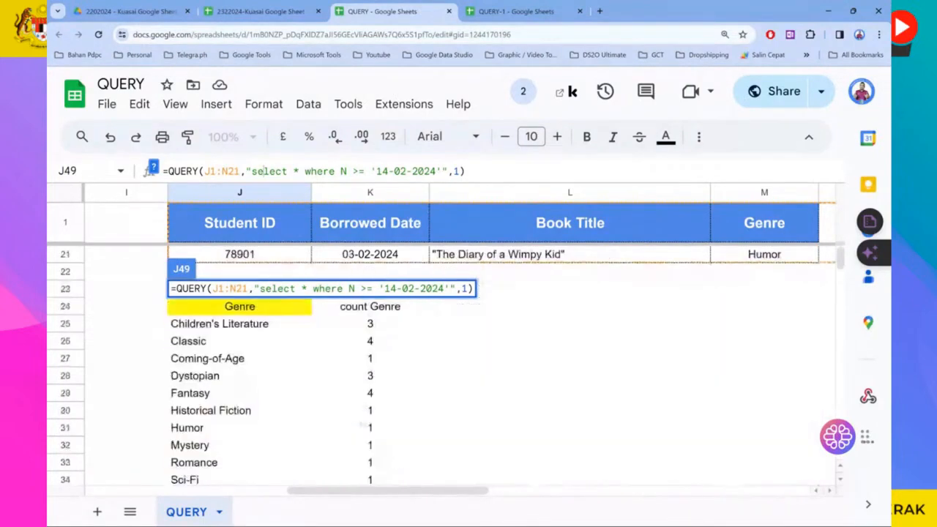
- Close the J49 formula and review the filtered borrowing records in rows 50 to 58
scroll(362, 424, down, 8)
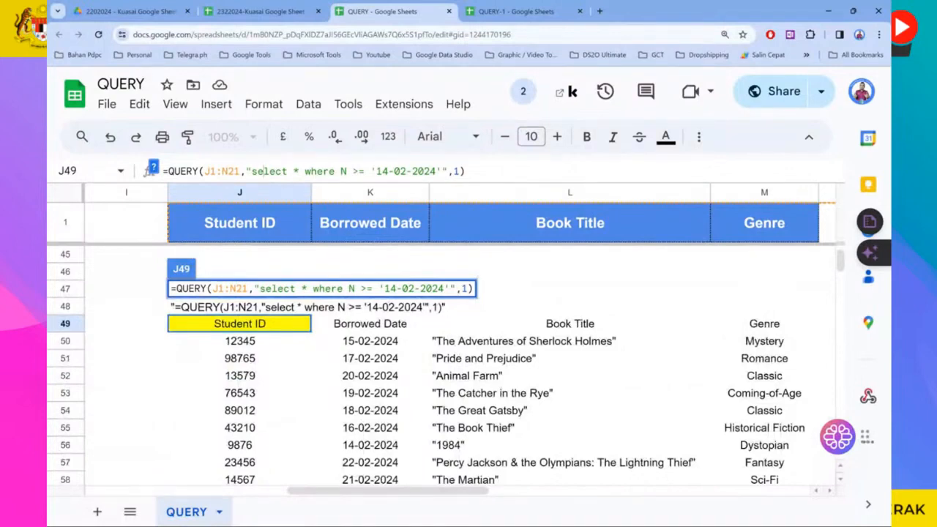
key(Return)
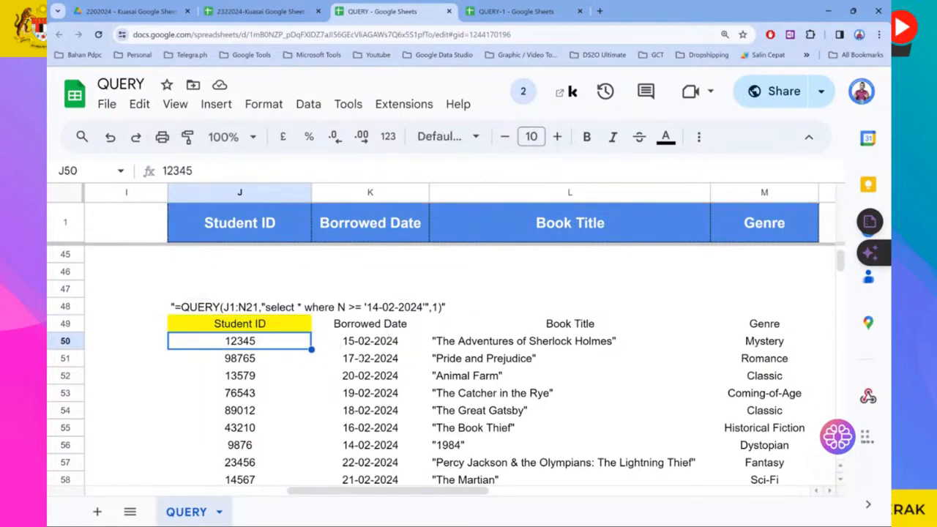
scroll(439, 366, down, 2)
scroll(439, 366, up, 2)
scroll(399, 351, down, 3)
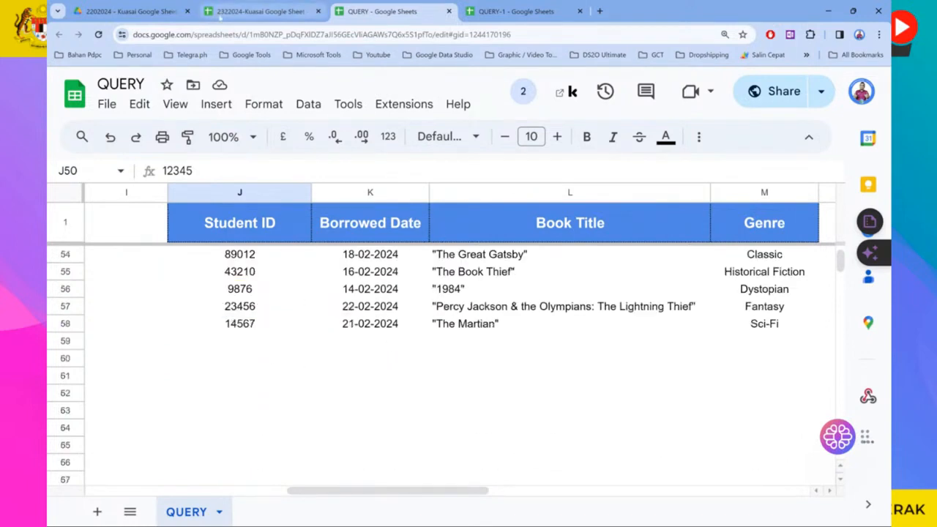
- Switch to the 2322024-Kuasai Google Sheet spreadsheet and tick the Status checkbox of the QUERY entry No. 12
click(147, 11)
click(247, 15)
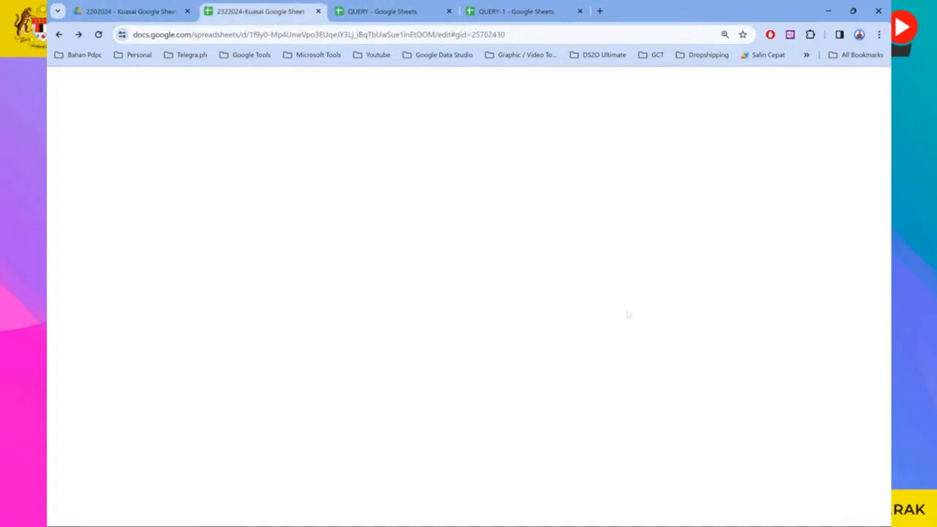
click(810, 415)
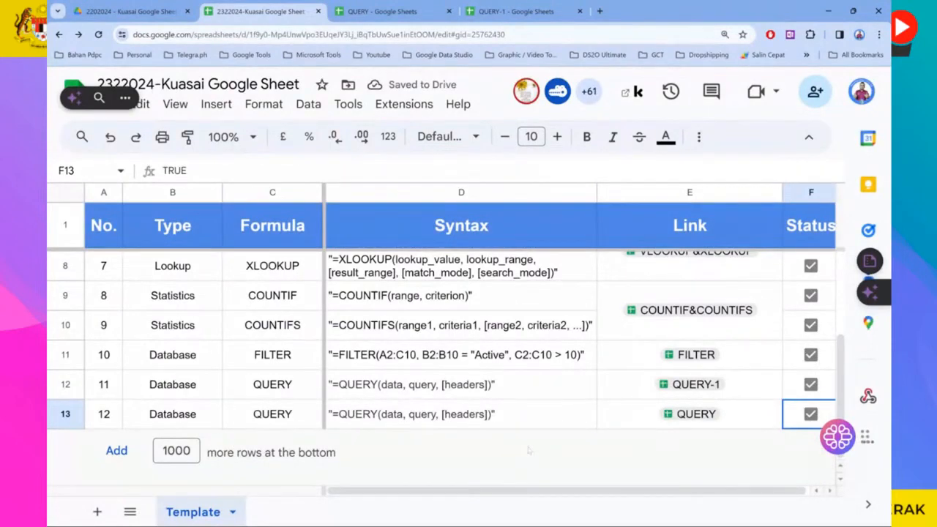
key(Left)
key(Left)
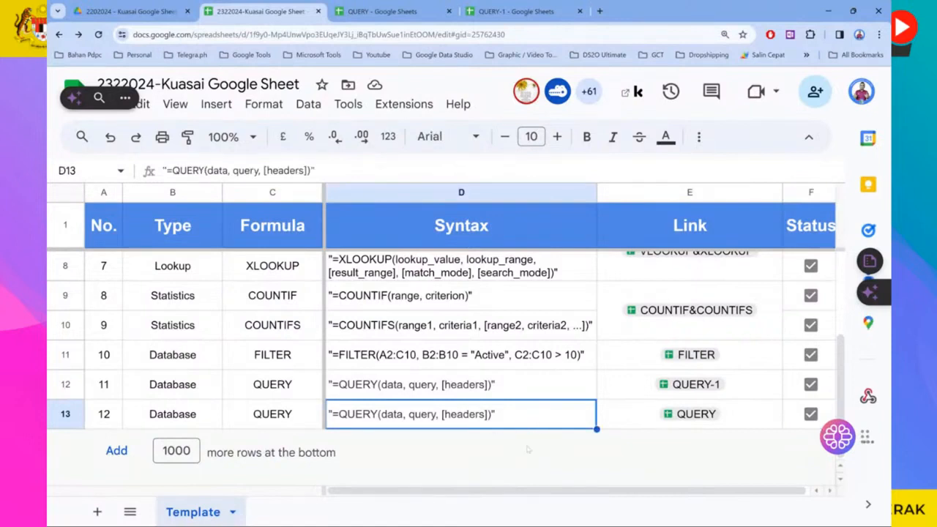
- Hide the floating extension button and review the formula list with its syntax, links and statuses
mouse_move(842, 439)
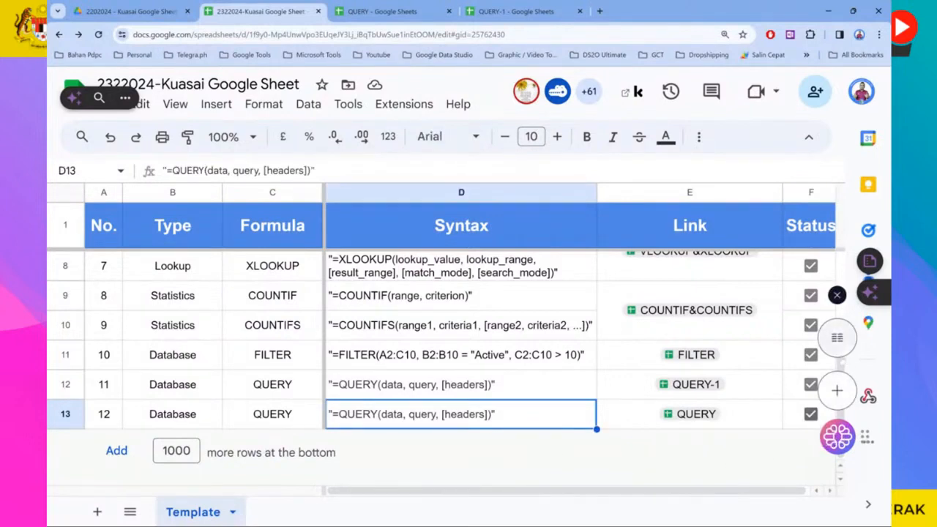
click(837, 296)
scroll(842, 307, up, 5)
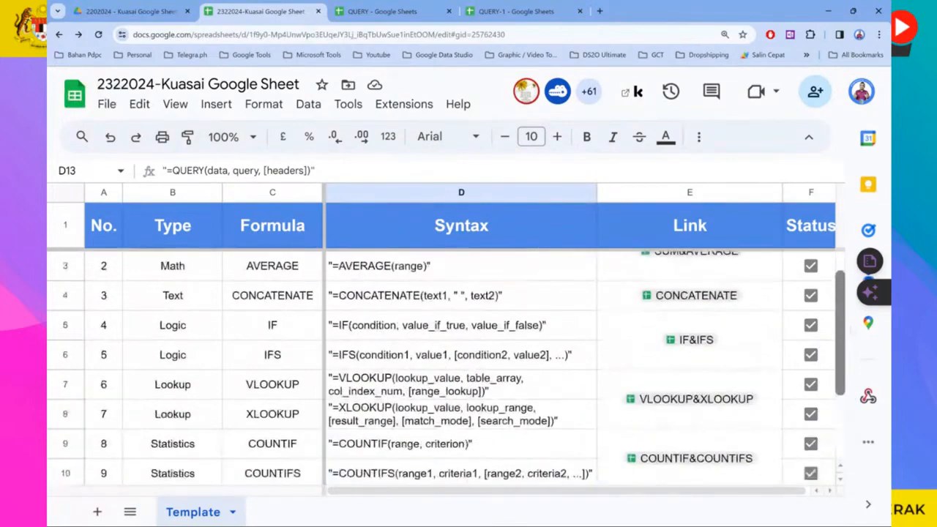
scroll(847, 311, down, 4)
scroll(849, 322, up, 2)
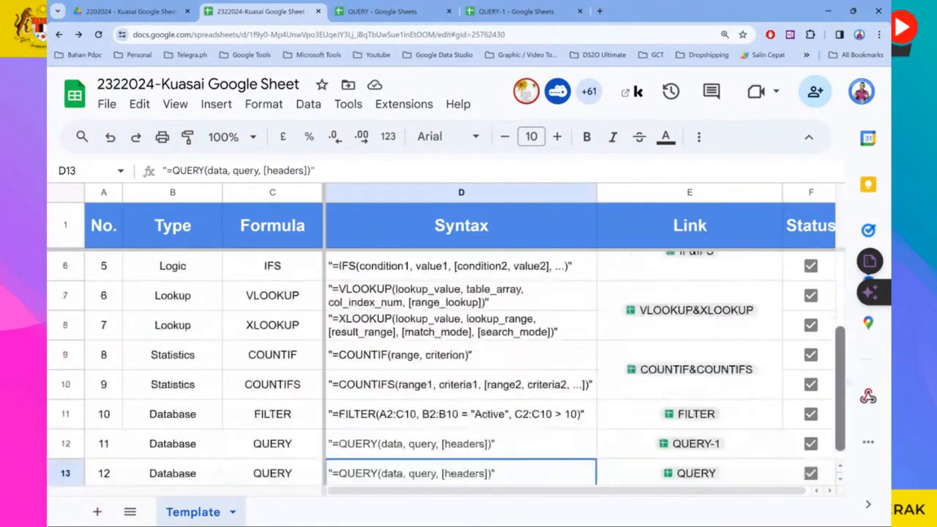
scroll(847, 323, up, 2)
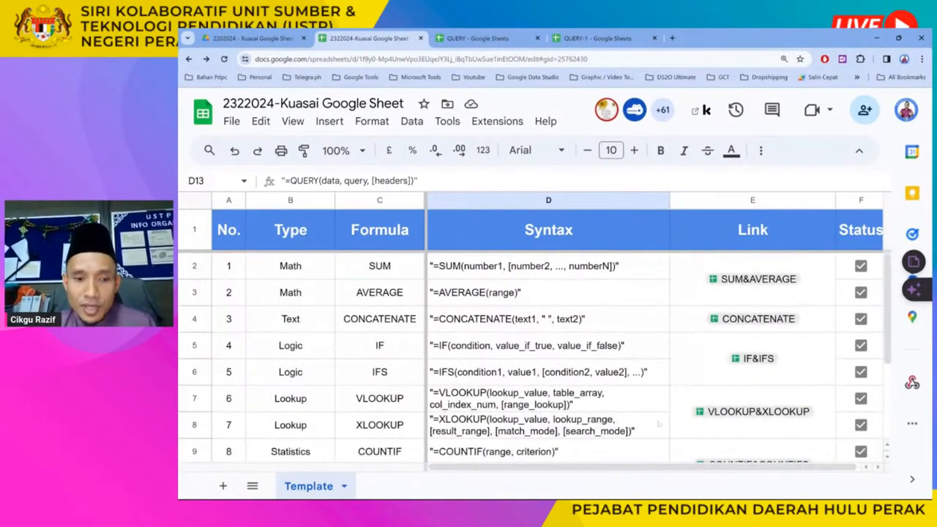